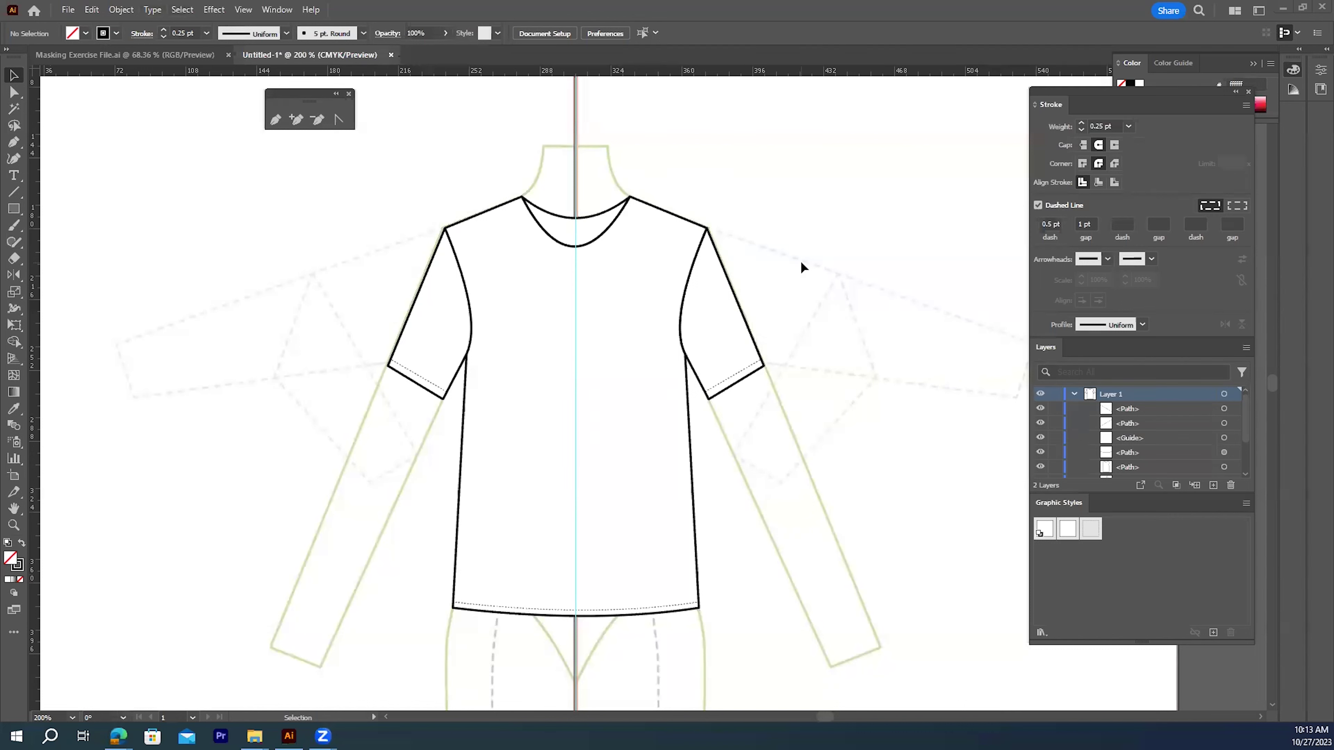
- Collapse Layer 1's contents and hide the template layer so only the T-shirt drawing shows
{"action": "left_click", "coordinate": [1072, 394]}
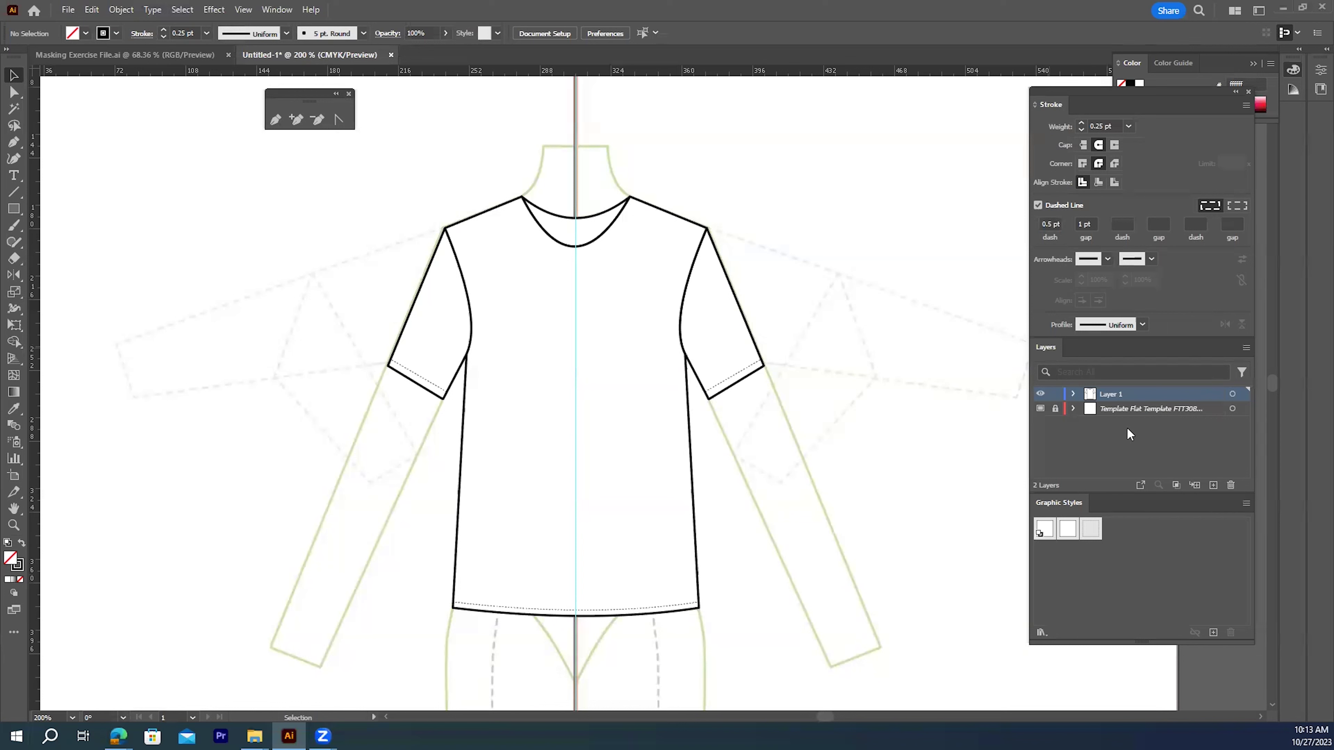
{"action": "left_click", "coordinate": [1040, 412]}
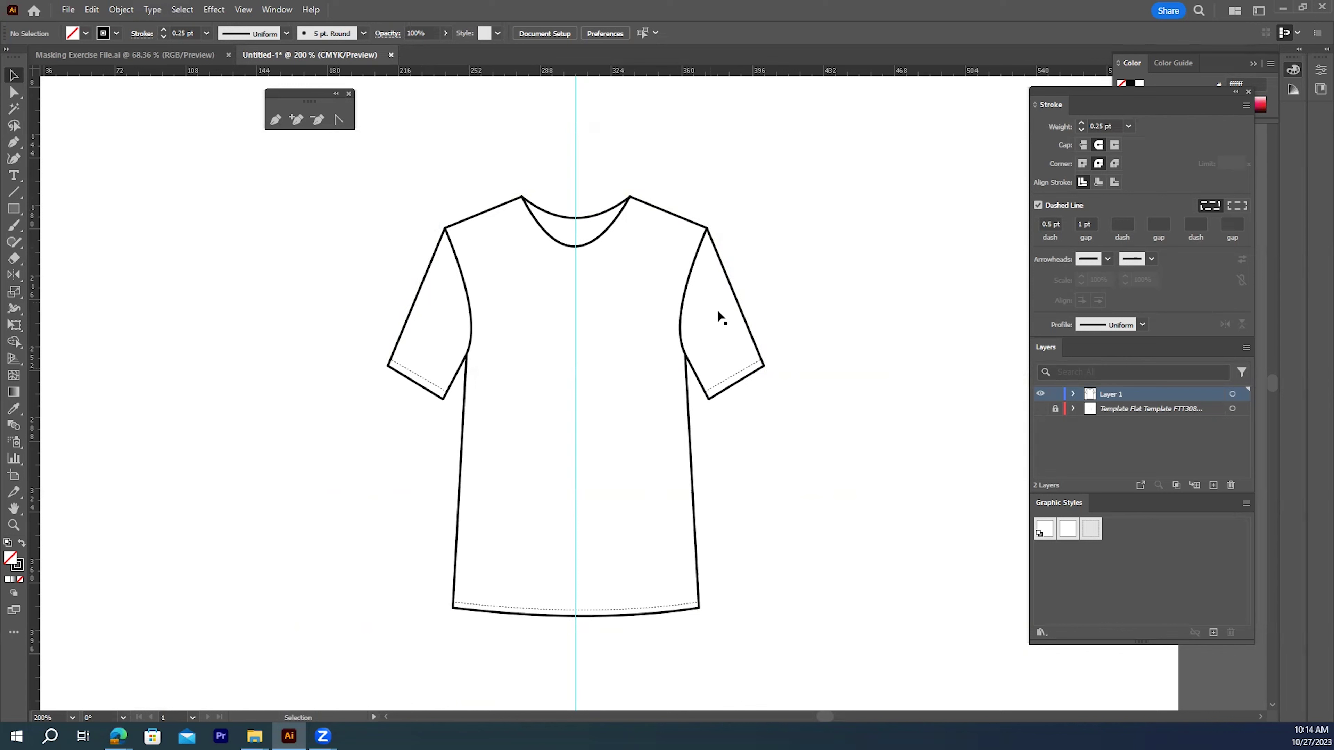
- Draw a straight horizontal path across the neck between the two shoulder seams and give it the solid 1 pt graphic style
{"action": "key", "text": "z"}
{"action": "left_click_drag", "start_coordinate": [575, 205], "coordinate": [711, 377]}
{"action": "key", "text": "v"}
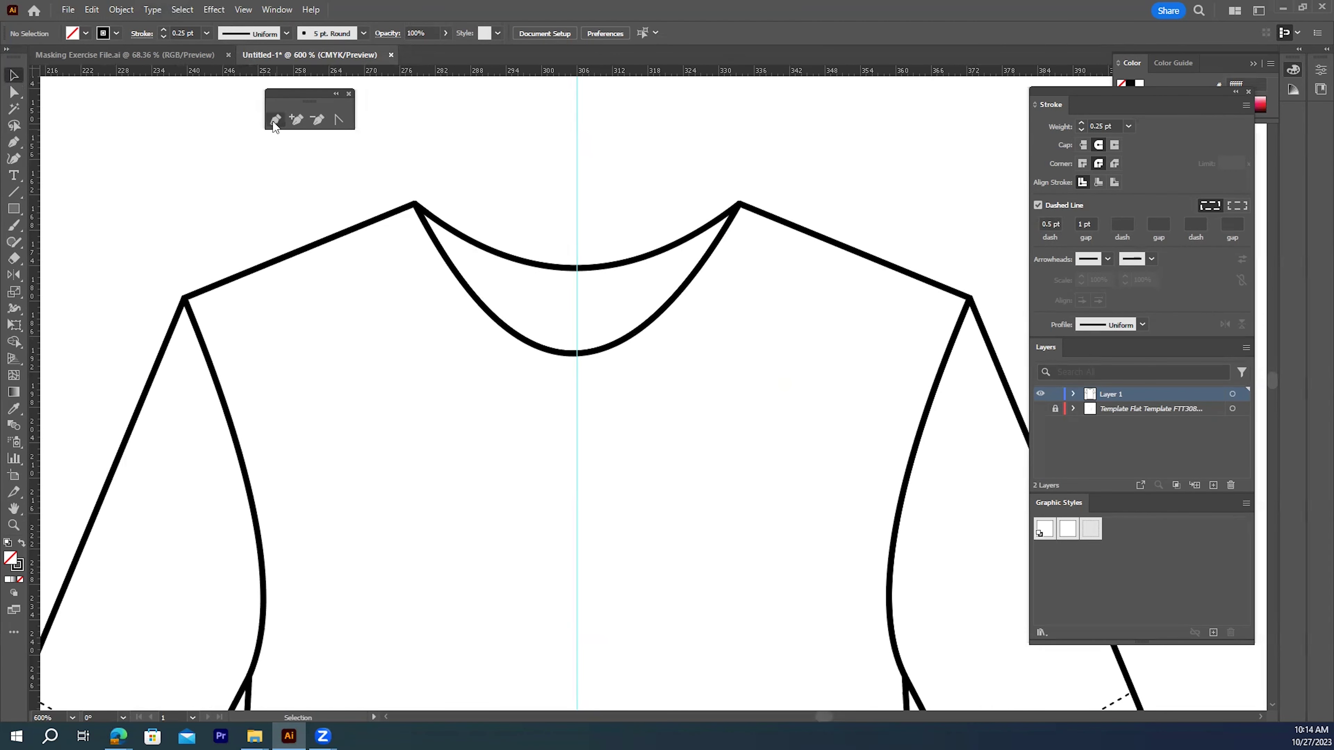
{"action": "left_click", "coordinate": [275, 120]}
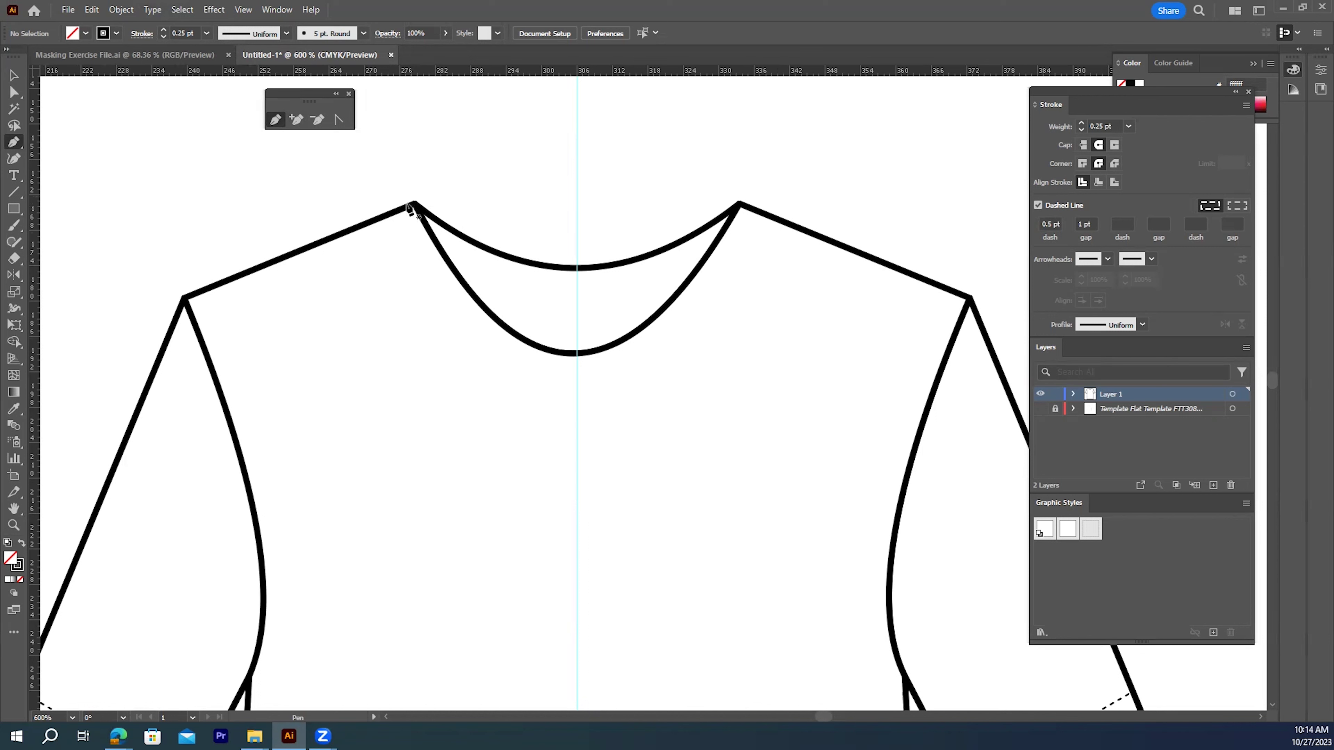
{"action": "left_click", "coordinate": [388, 212]}
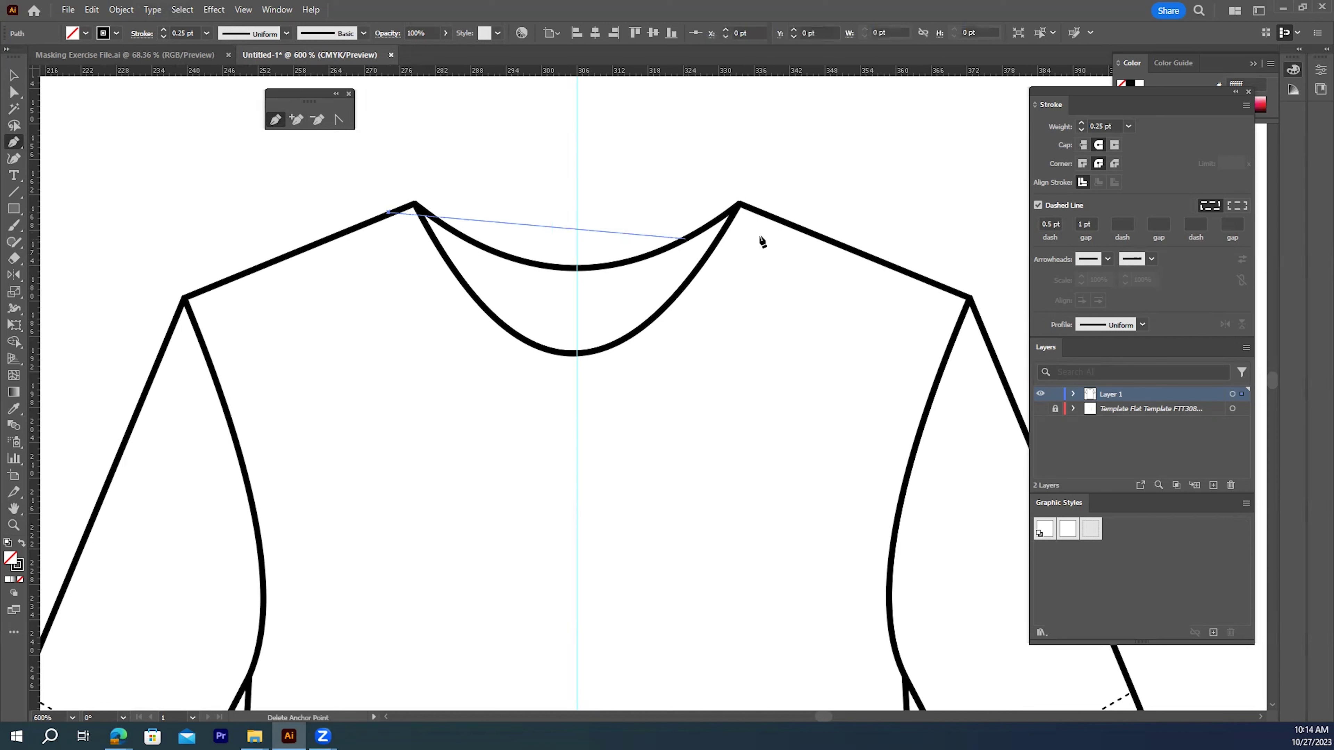
{"action": "left_click", "coordinate": [763, 213]}
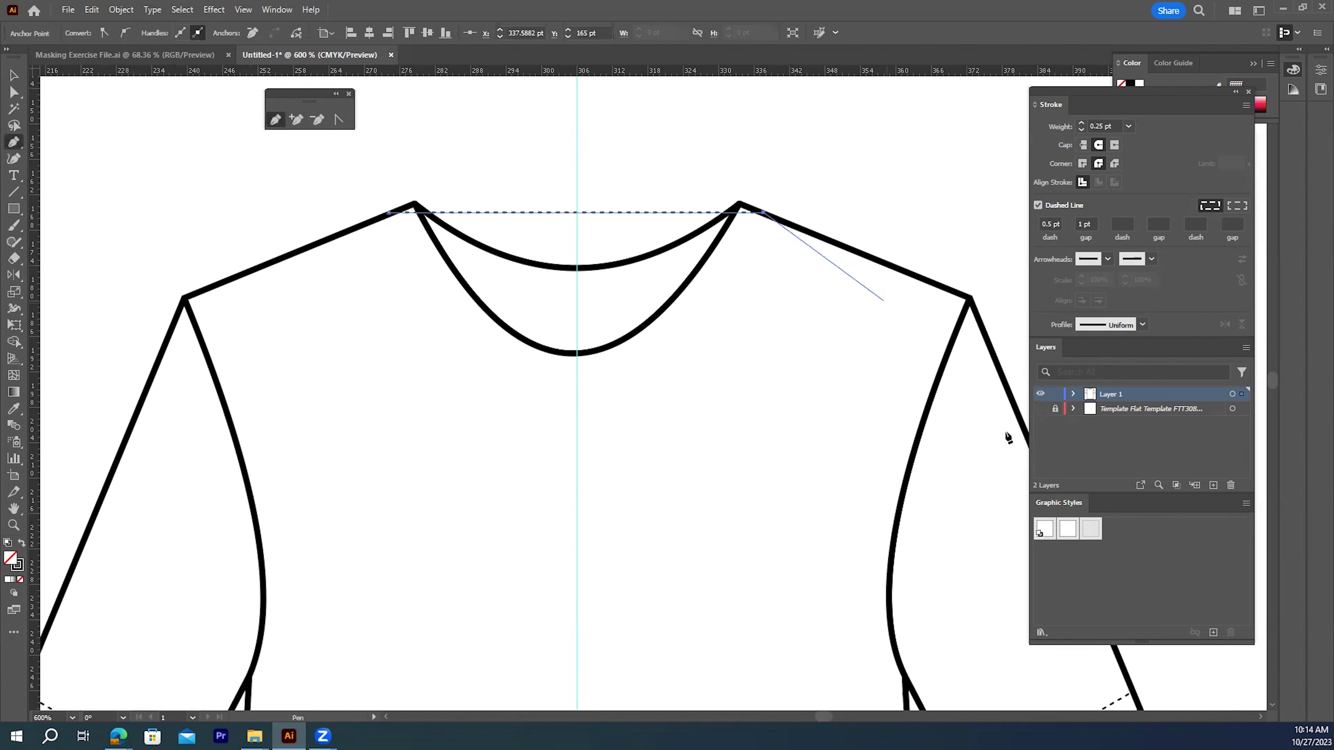
{"action": "left_click", "coordinate": [1067, 532]}
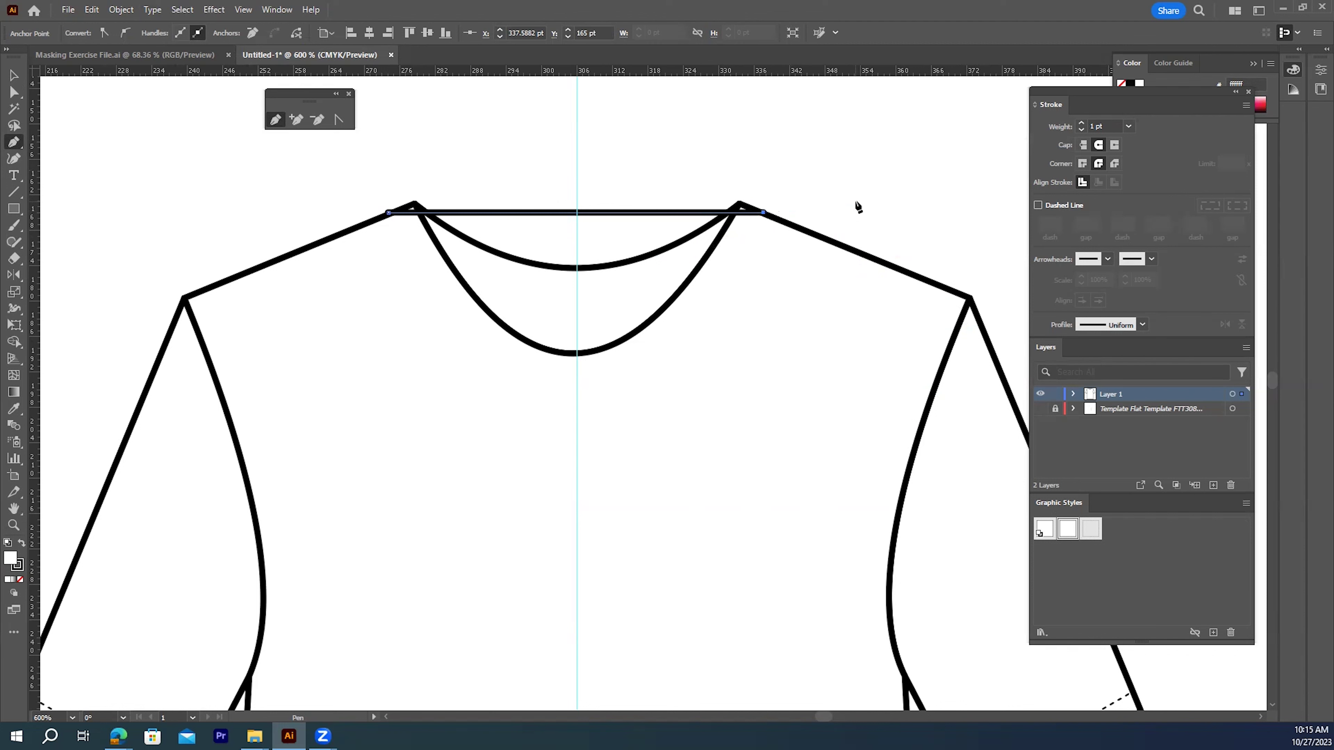
- Bend the straight line into a symmetrical unfilled curve below the front neckline, forming the lower edge of the neckband
{"action": "left_click", "coordinate": [338, 121]}
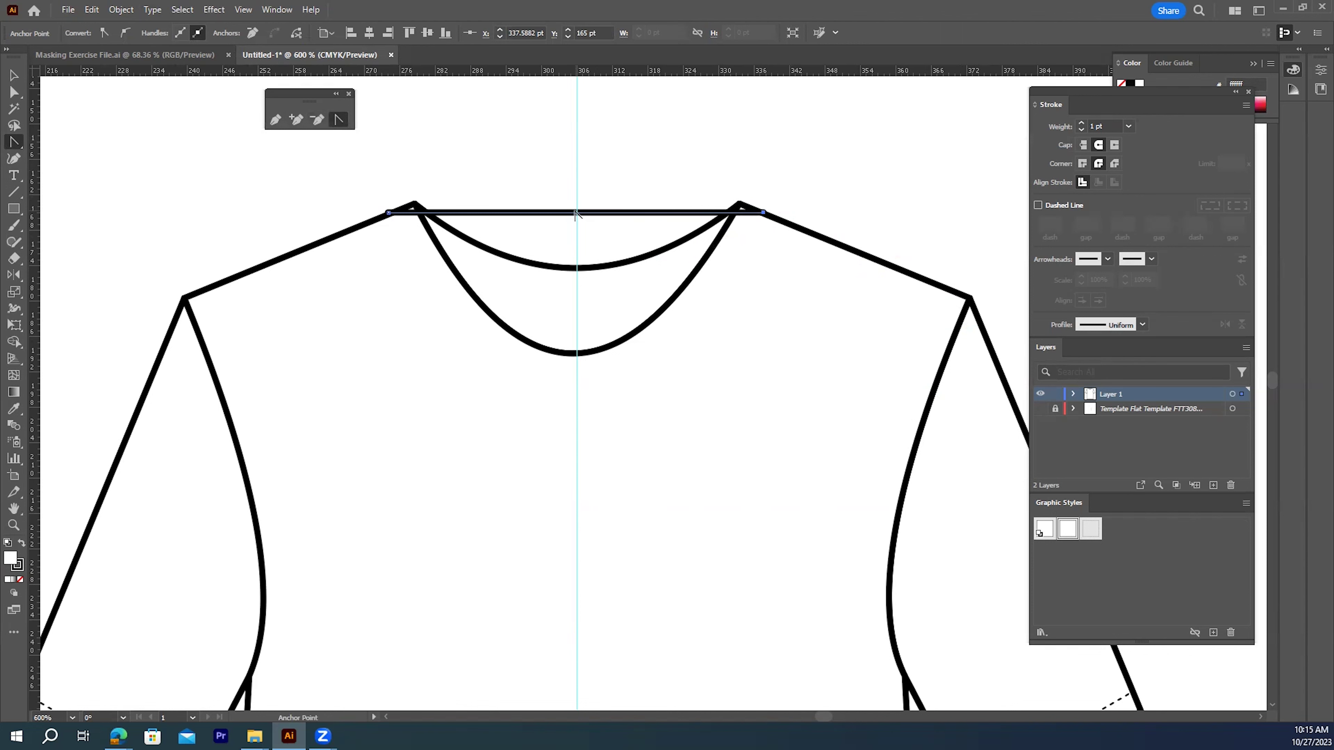
{"action": "left_click_drag", "start_coordinate": [581, 219], "coordinate": [577, 383]}
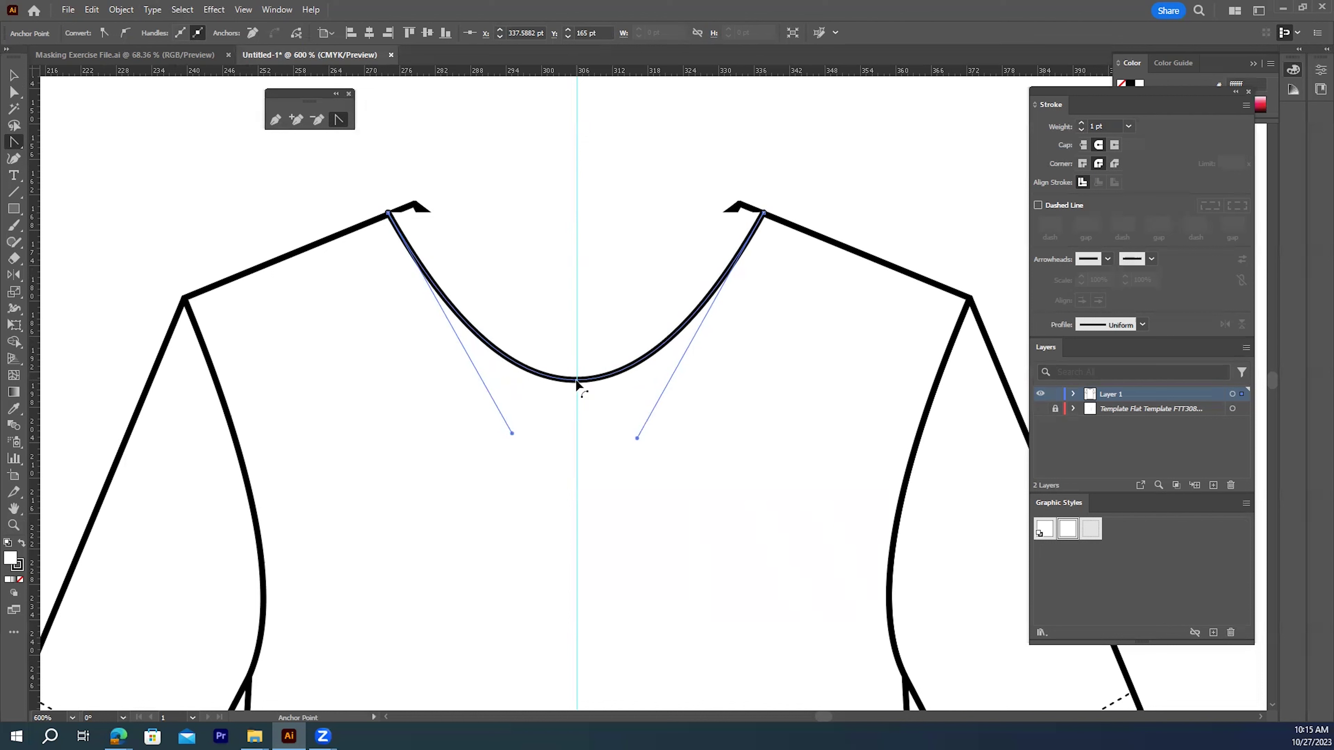
{"action": "left_click_drag", "start_coordinate": [576, 382], "coordinate": [577, 382]}
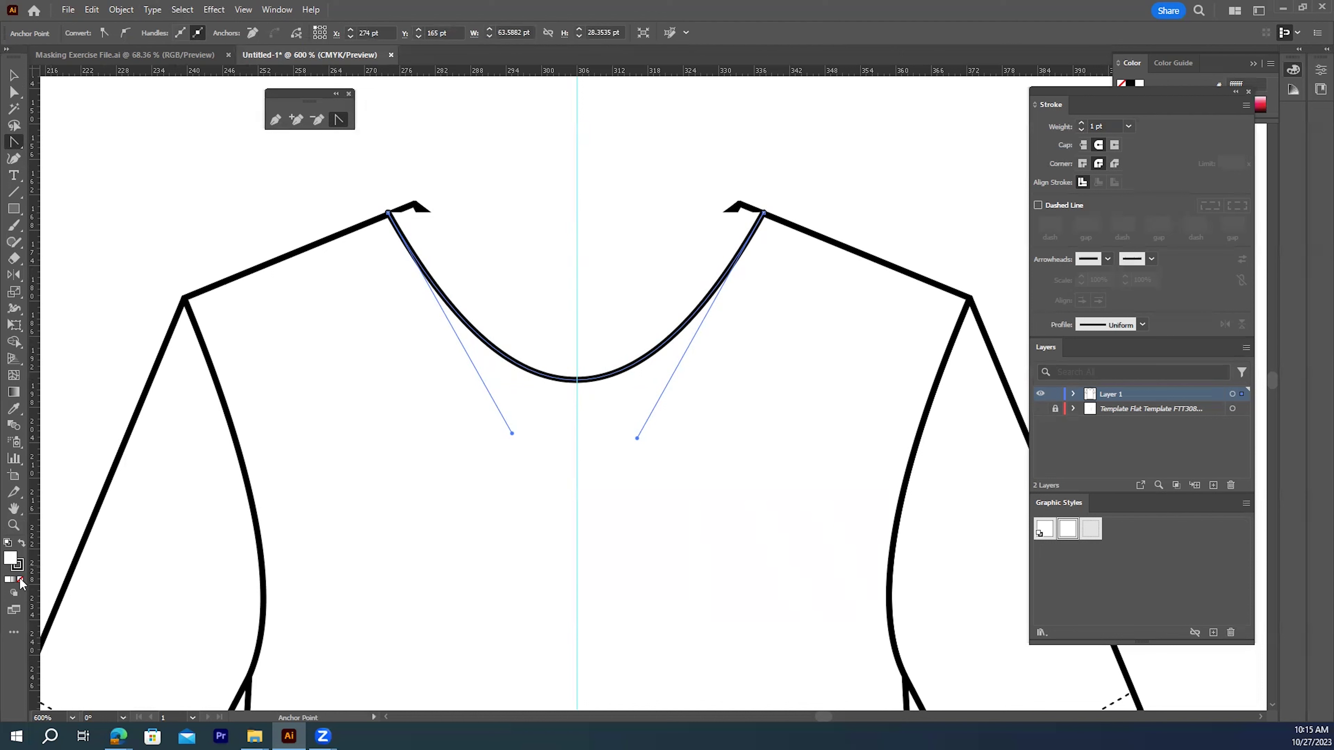
{"action": "left_click", "coordinate": [20, 580]}
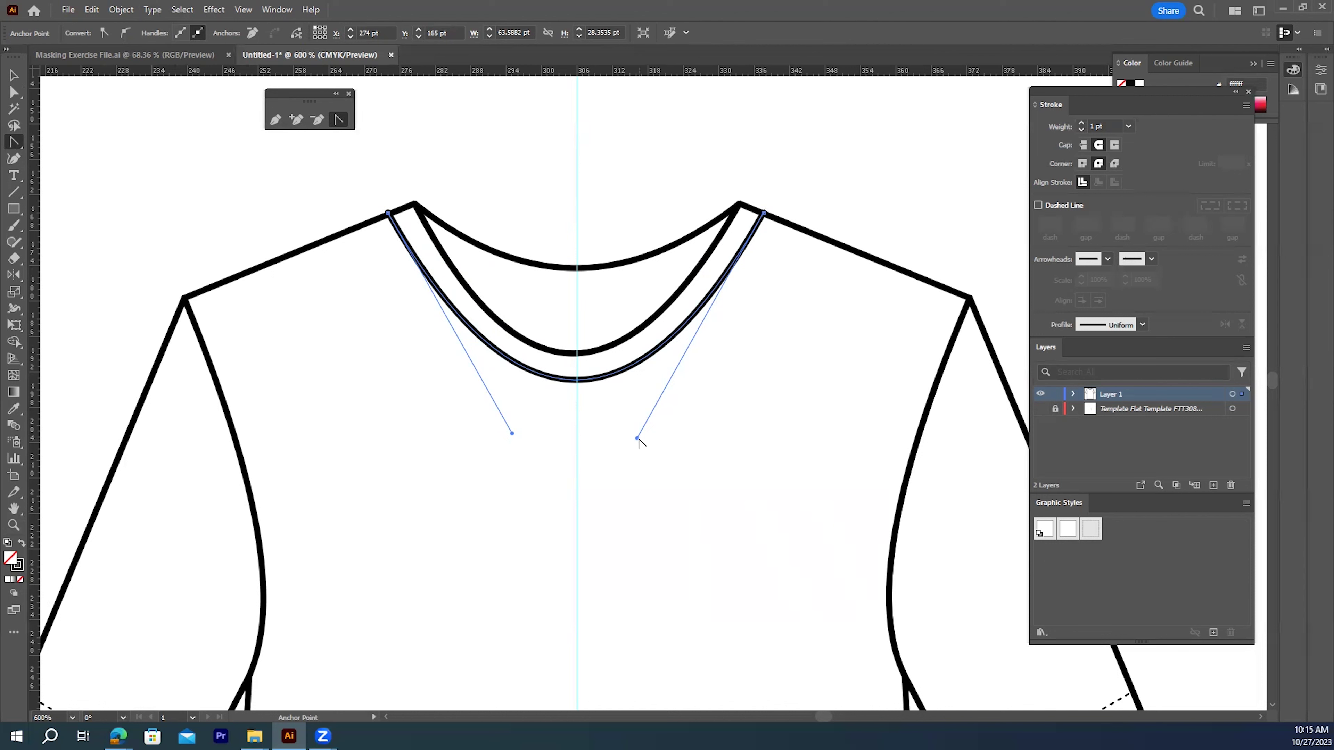
{"action": "left_click_drag", "start_coordinate": [635, 434], "coordinate": [633, 438]}
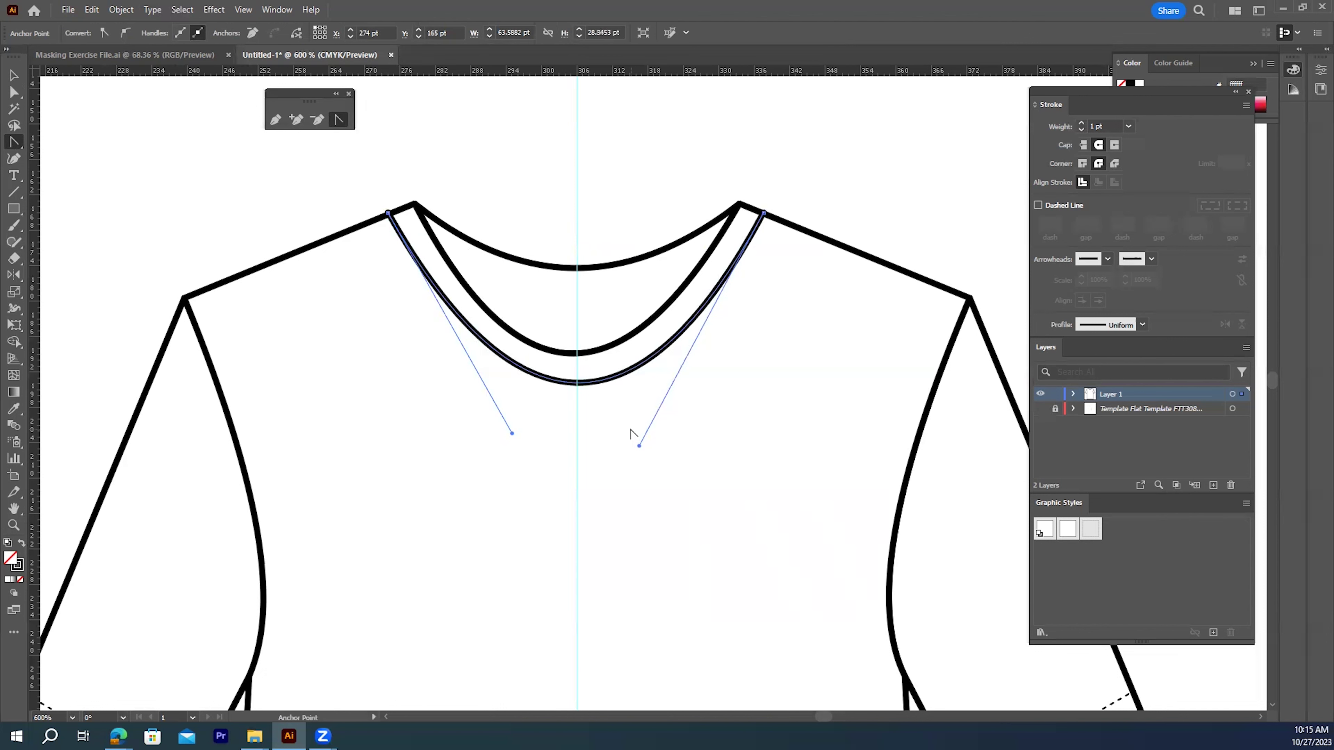
{"action": "left_click_drag", "start_coordinate": [512, 437], "coordinate": [508, 440]}
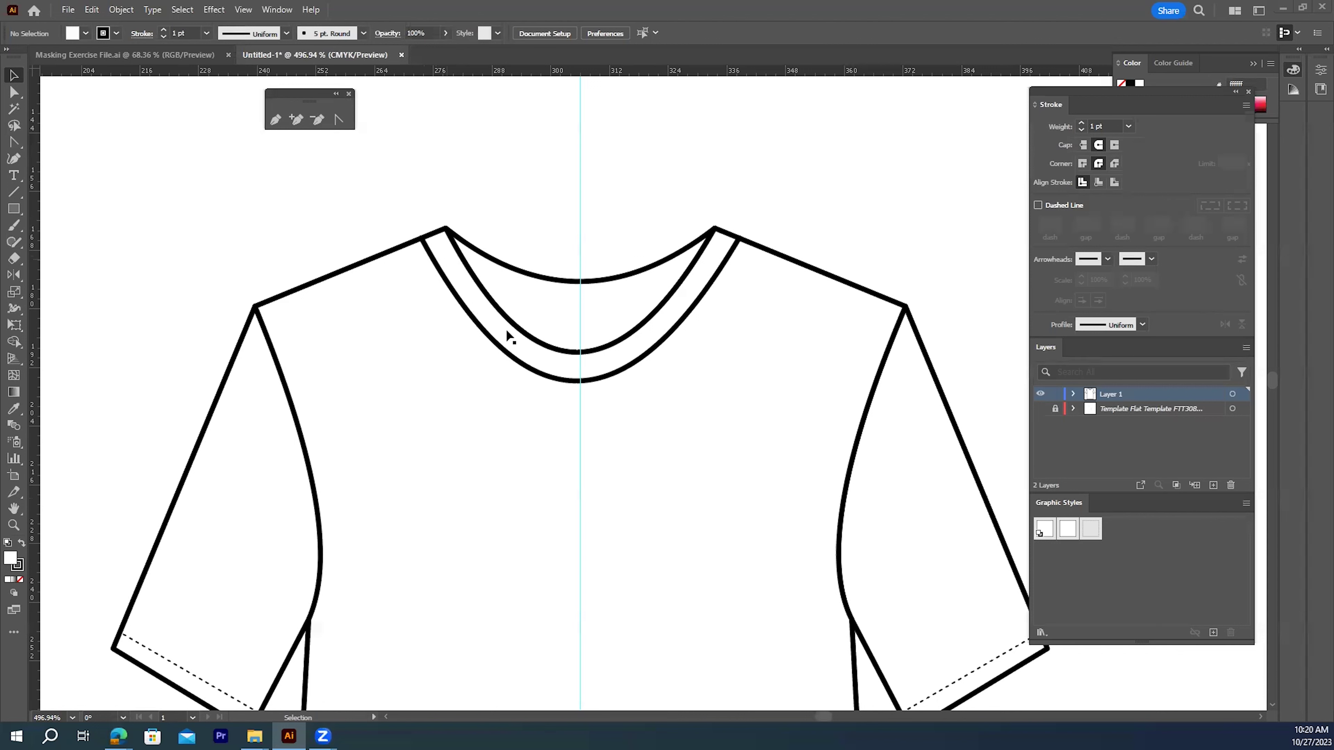
- Split the neckband from the shirt body with the Shape Builder tool, using the body and the new curve, and check the resulting shape
{"action": "left_click", "coordinate": [13, 93]}
{"action": "left_click_drag", "start_coordinate": [327, 194], "coordinate": [435, 357]}
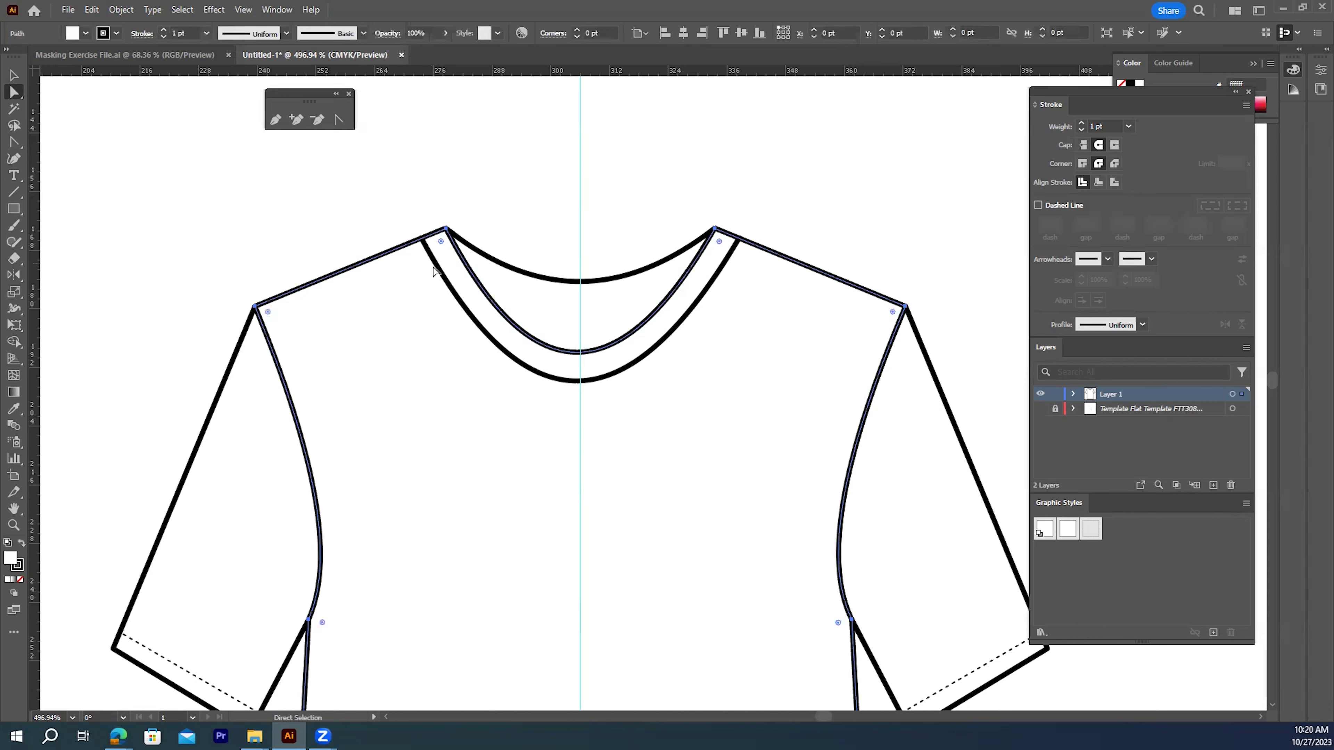
{"action": "left_click_drag", "start_coordinate": [338, 196], "coordinate": [432, 347]}
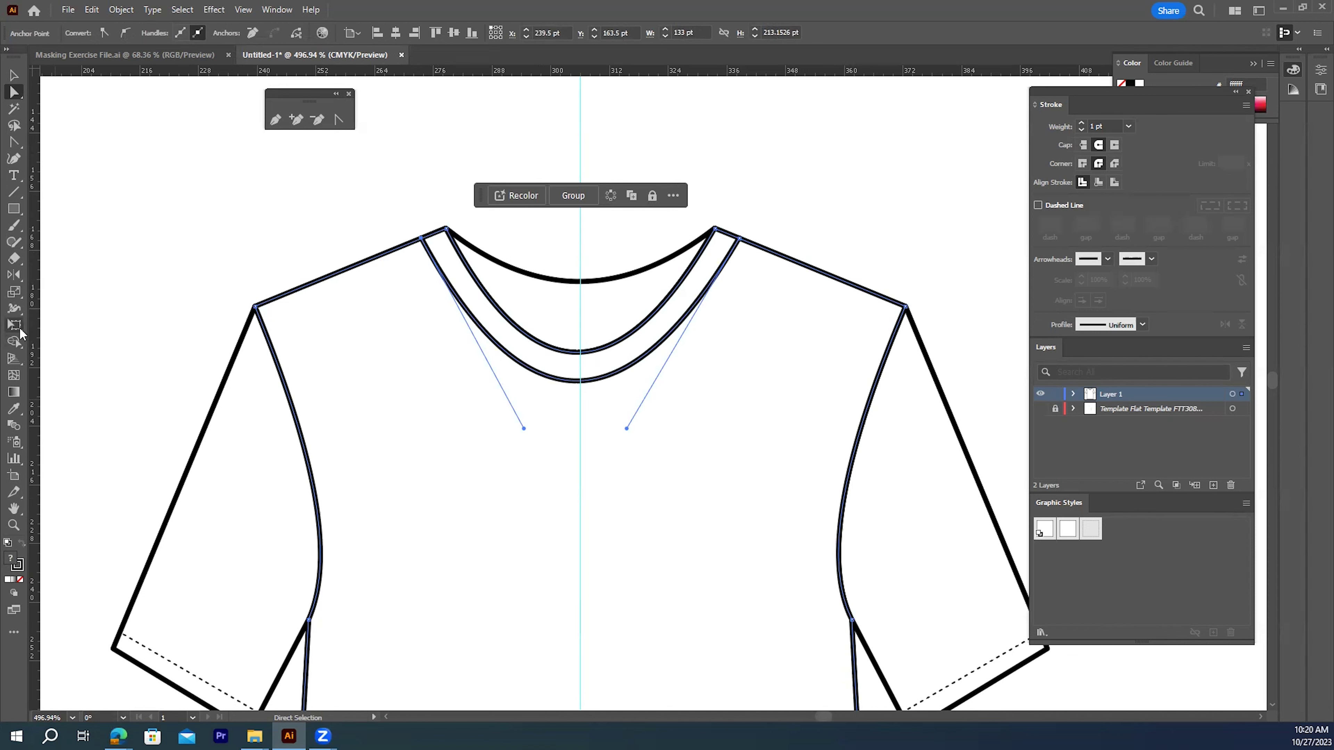
{"action": "double_click", "coordinate": [15, 342]}
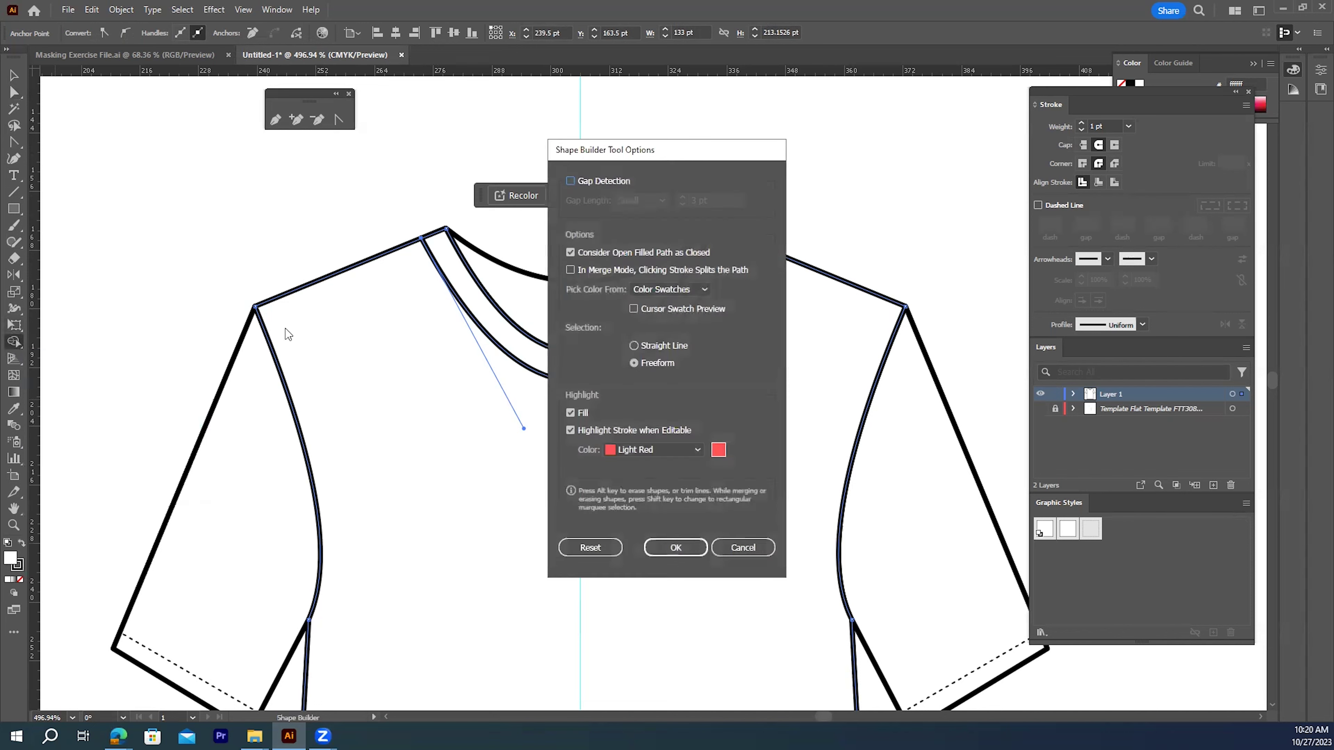
{"action": "left_click", "coordinate": [743, 547]}
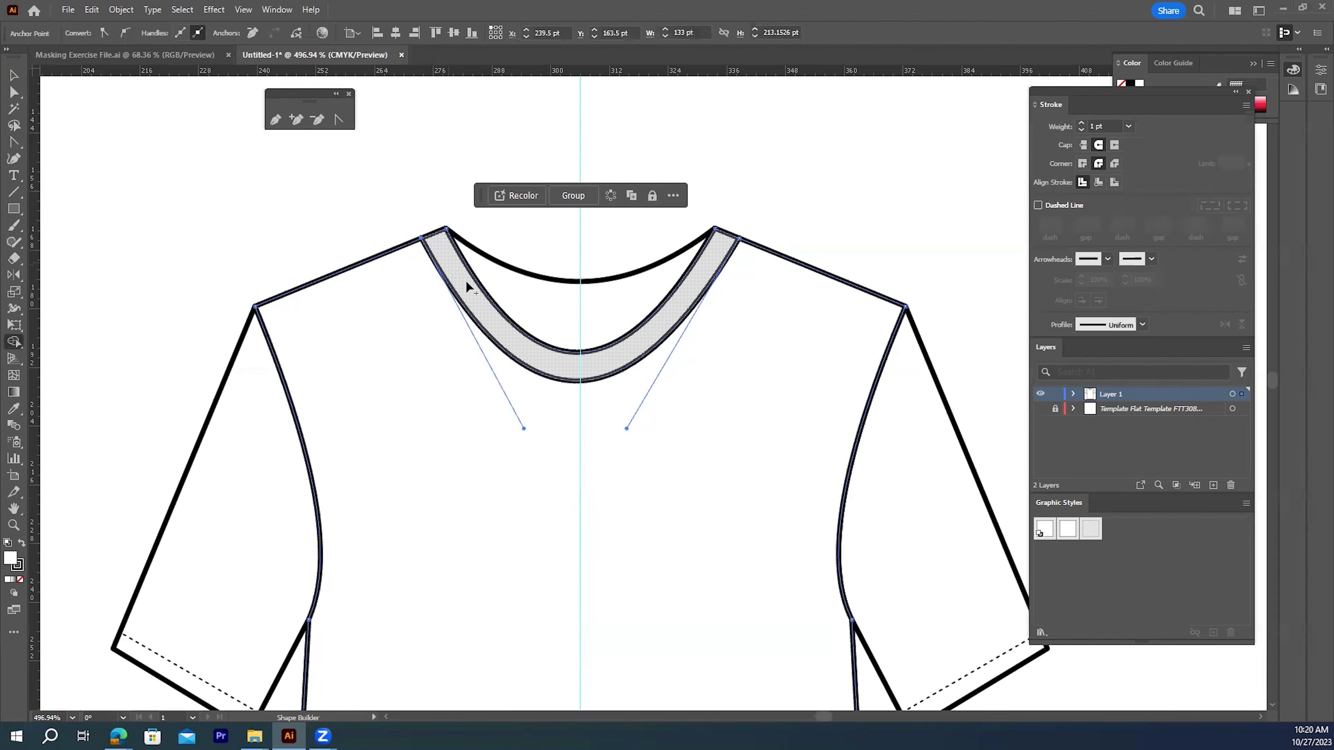
{"action": "left_click", "coordinate": [445, 256]}
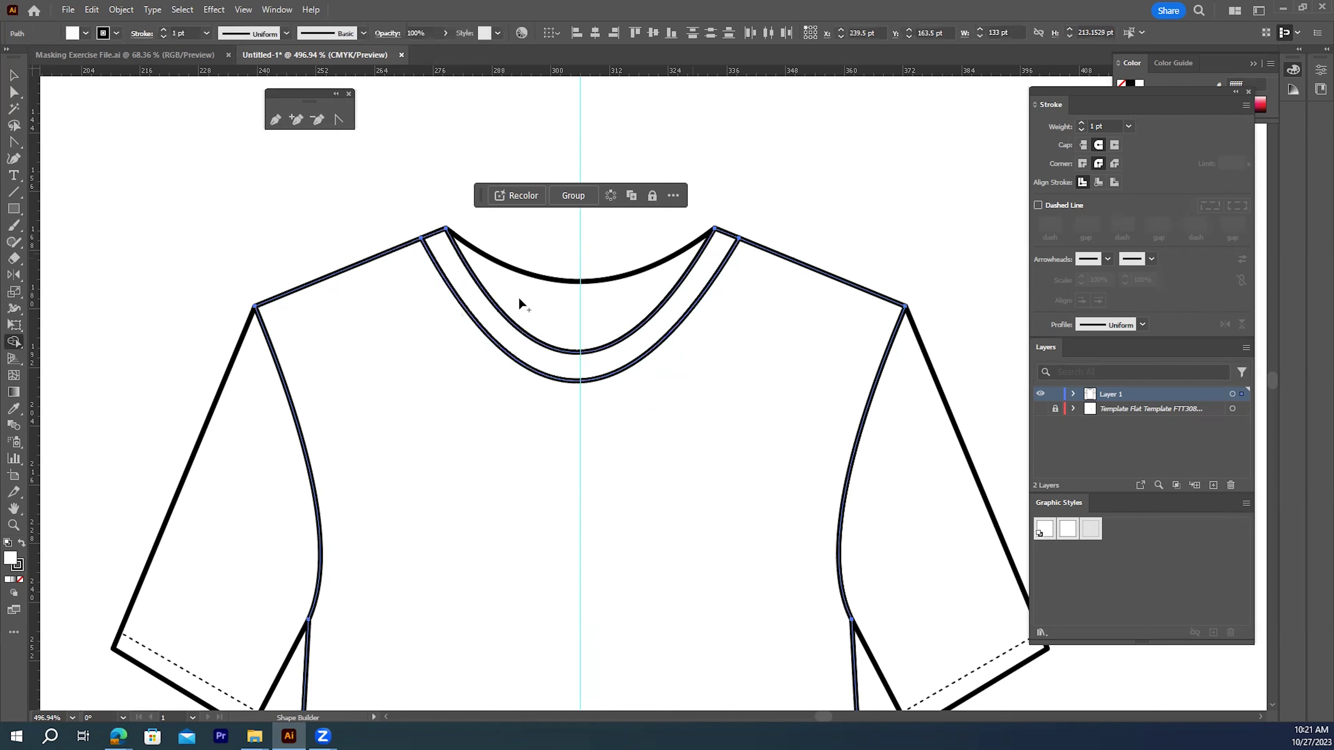
{"action": "key", "text": "v"}
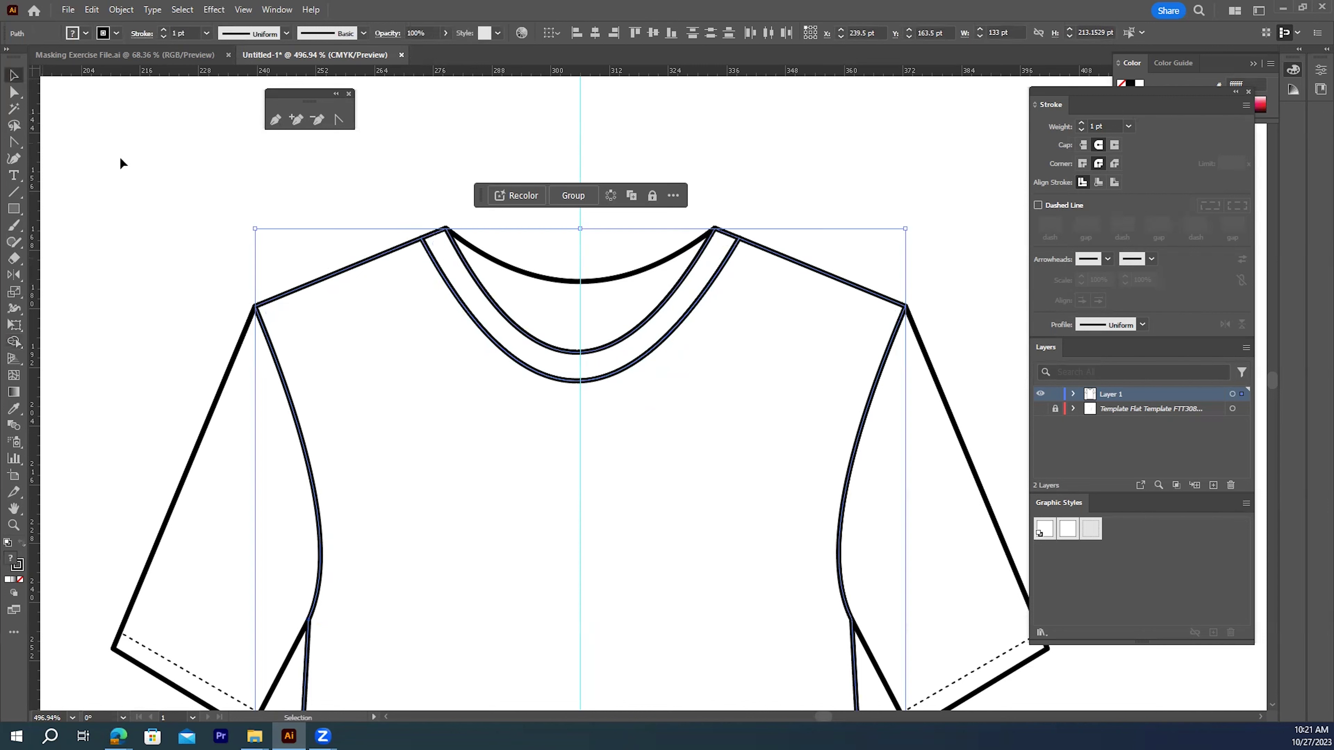
{"action": "left_click", "coordinate": [199, 185]}
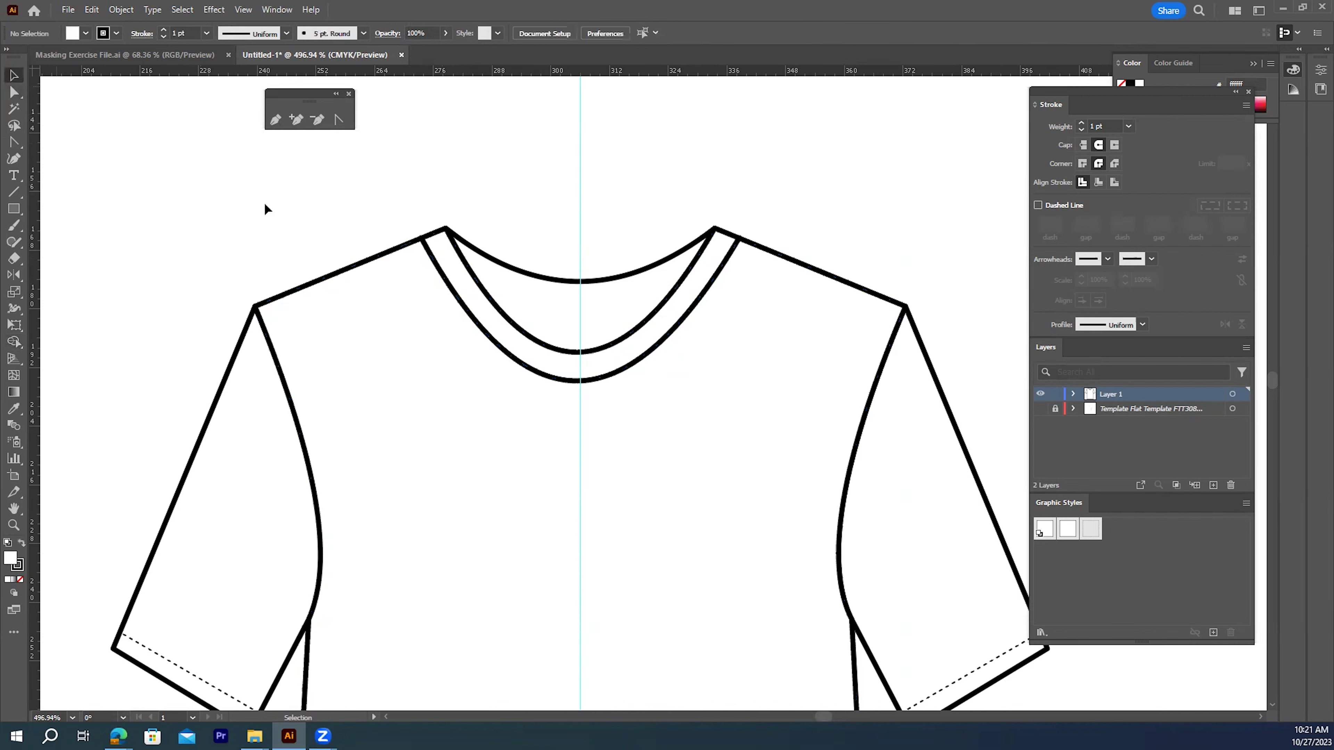
{"action": "left_click", "coordinate": [474, 282]}
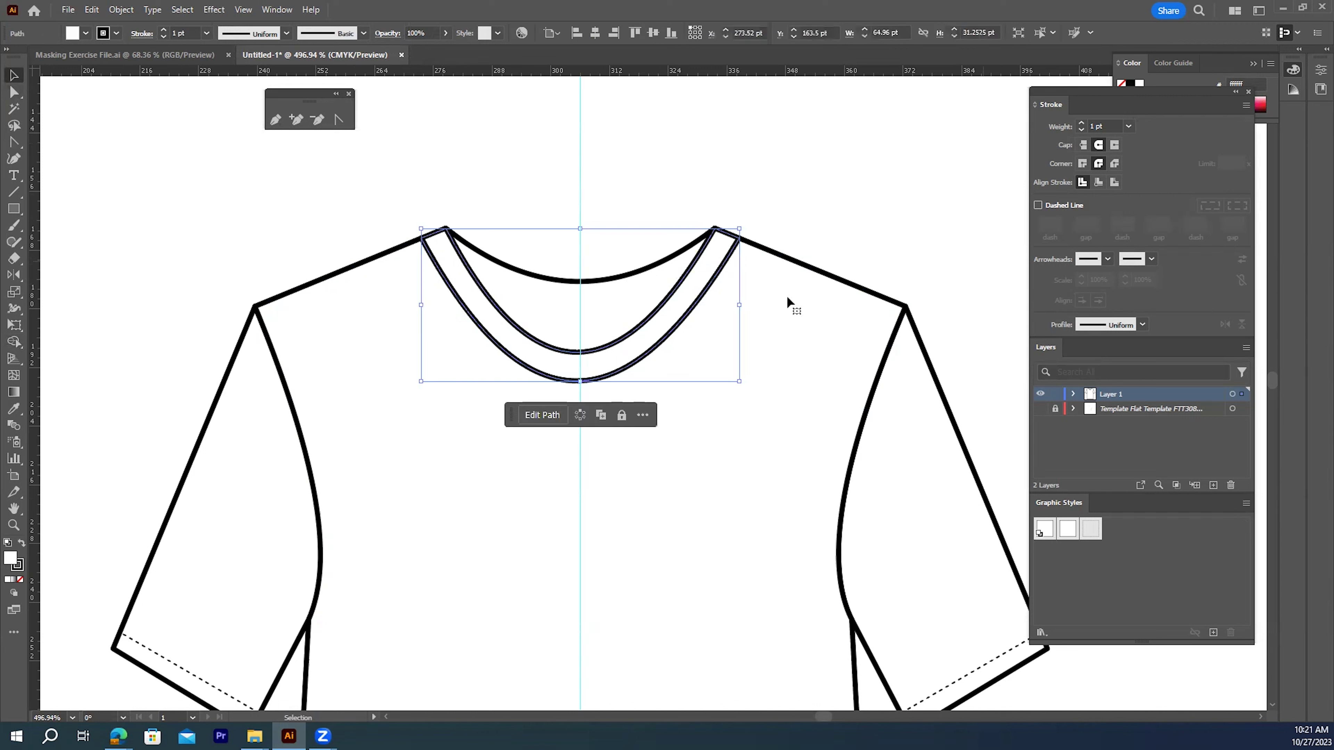
{"action": "left_click", "coordinate": [790, 196]}
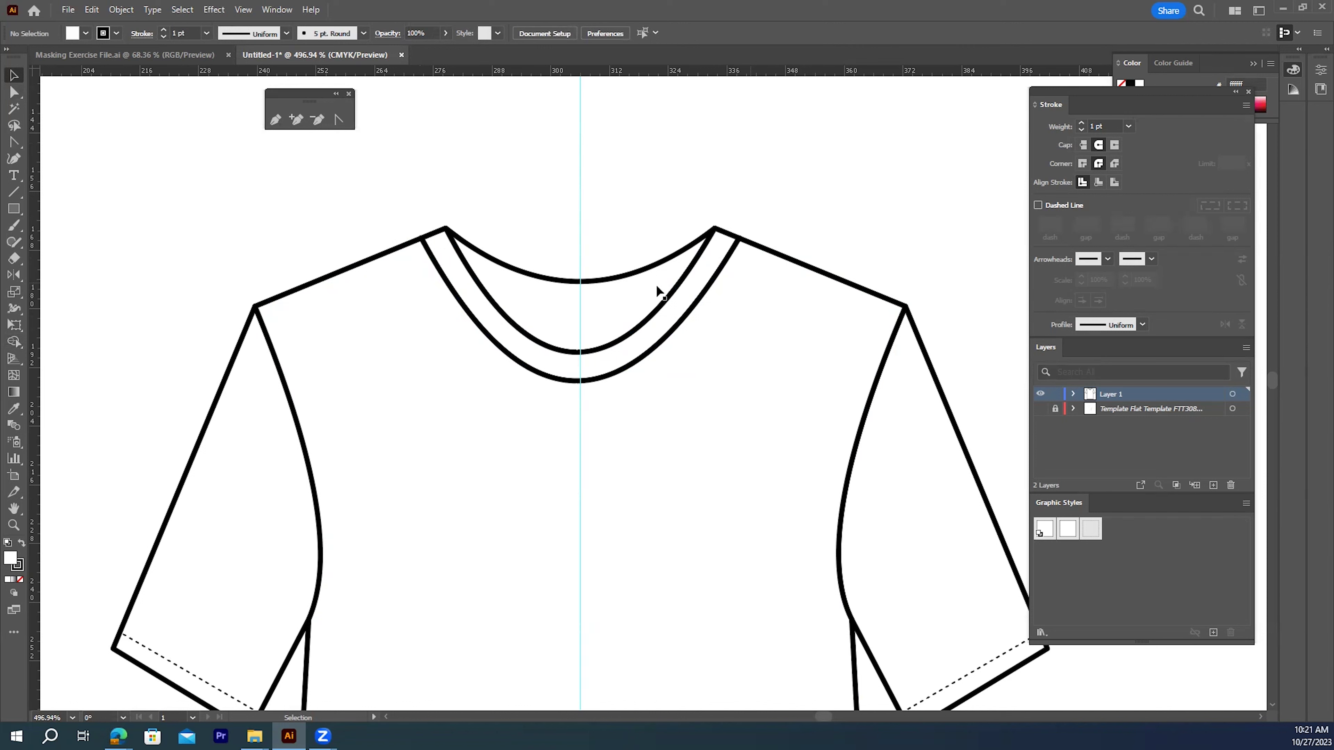
- Fill the inside back neck shape with the colour cccccc
{"action": "left_click", "coordinate": [610, 284]}
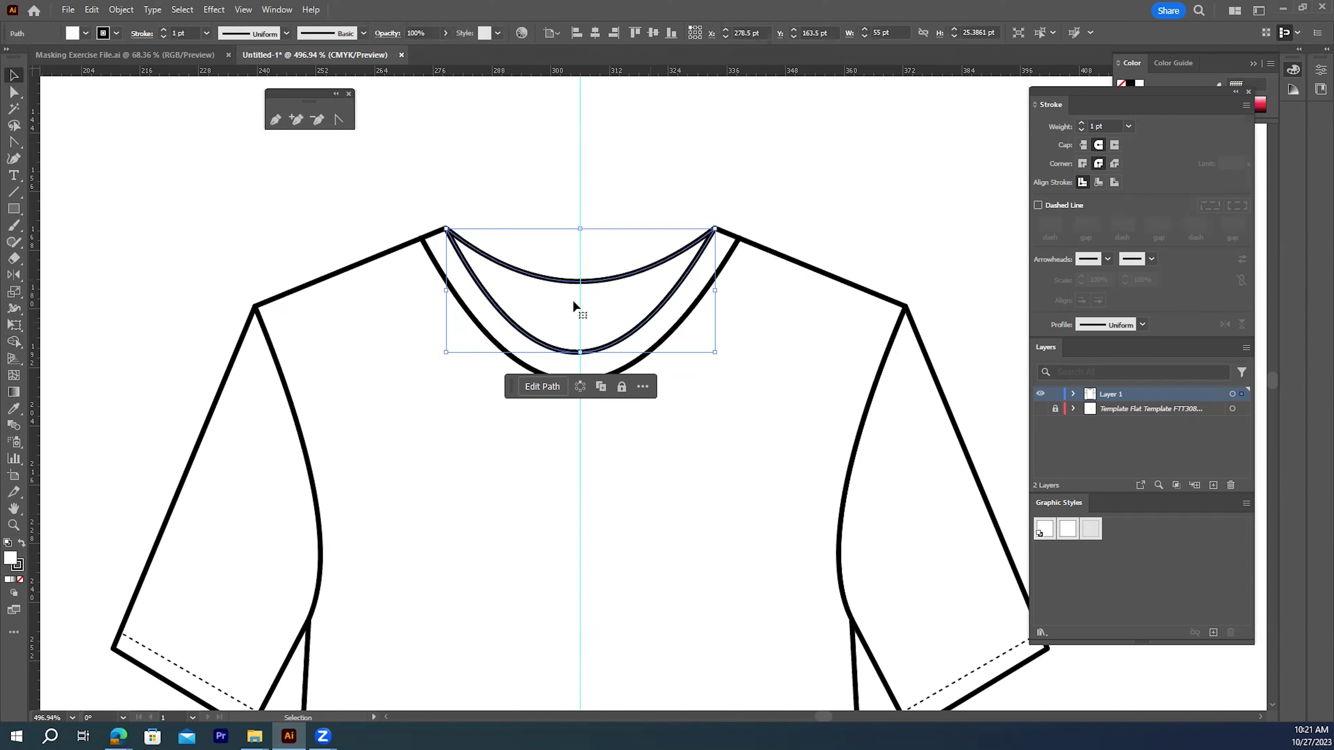
{"action": "double_click", "coordinate": [11, 559]}
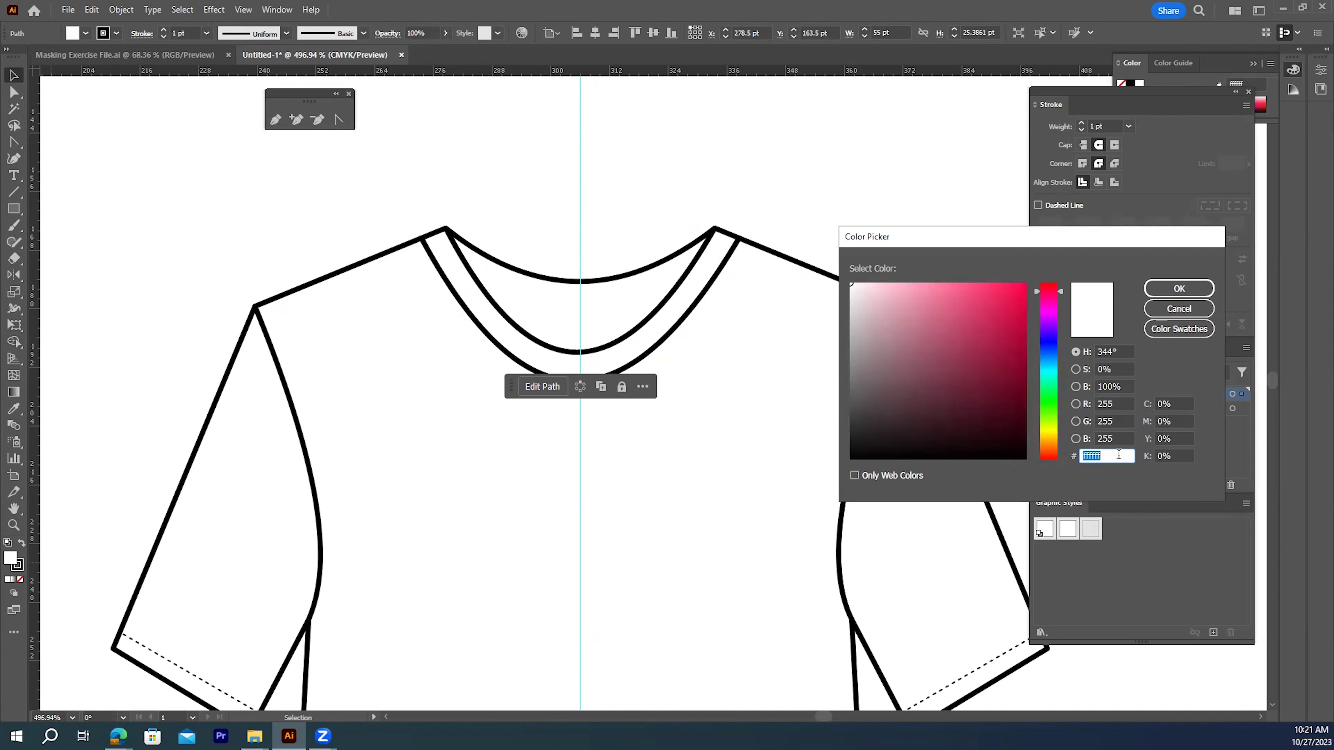
{"action": "type", "text": "cccccc"}
{"action": "left_click", "coordinate": [1170, 290]}
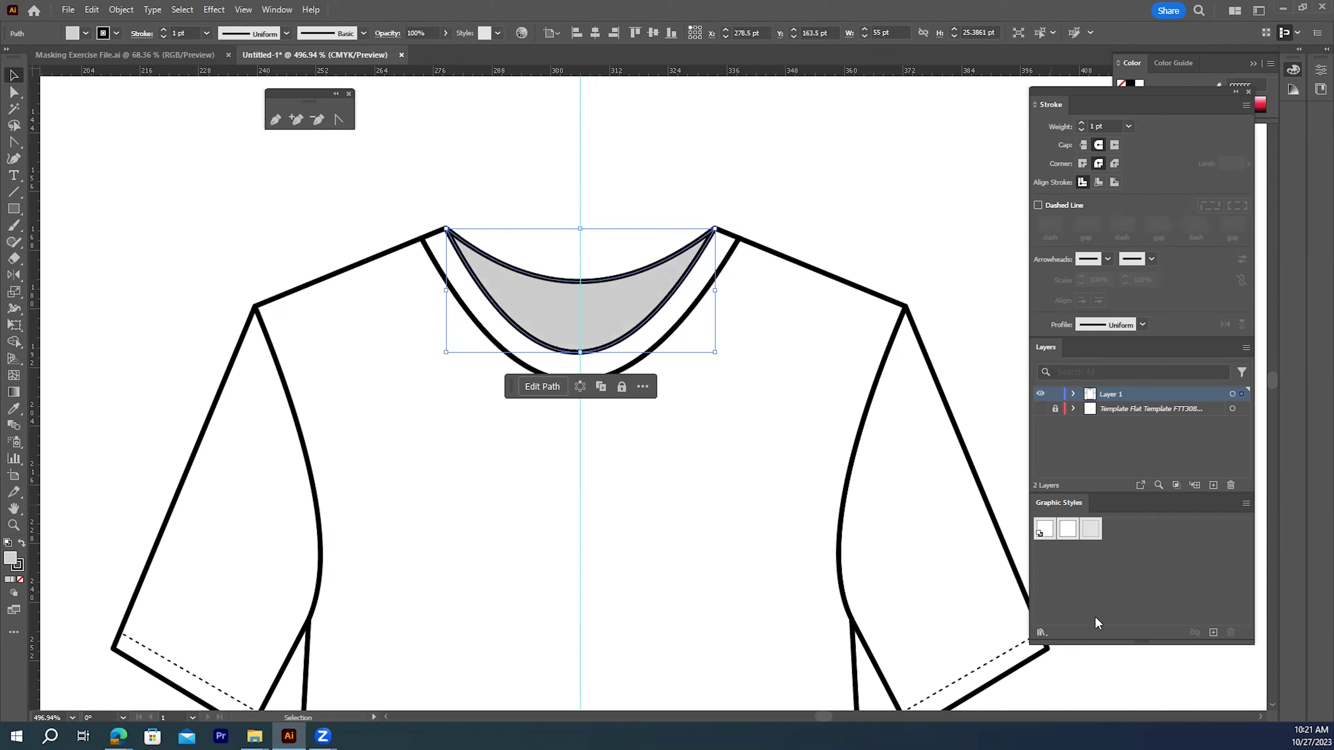
- Save the back neck shape's appearance as a new graphic style named "gray fill"
{"action": "left_click", "coordinate": [1212, 632]}
{"action": "double_click", "coordinate": [1114, 531]}
{"action": "key", "text": "BackSpace"}
{"action": "type", "text": "gray"}
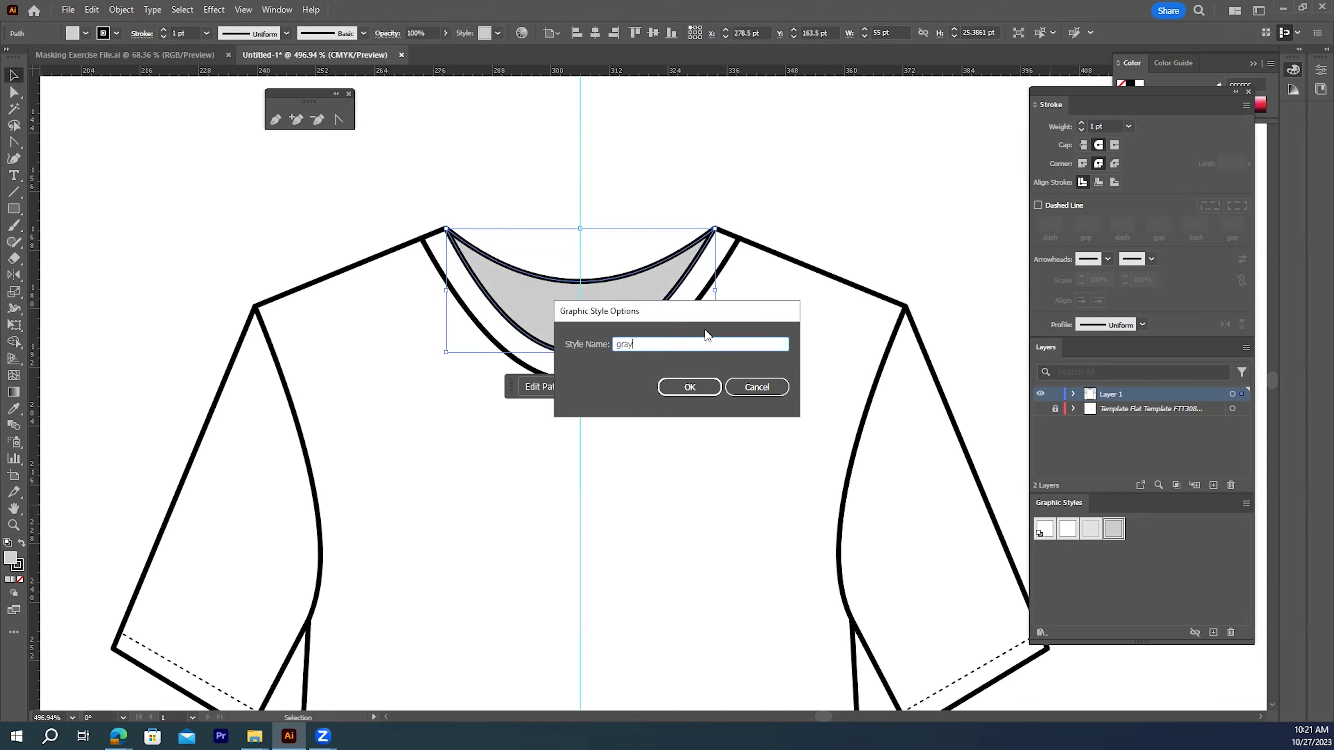
{"action": "type", "text": " fill"}
{"action": "left_click", "coordinate": [687, 386]}
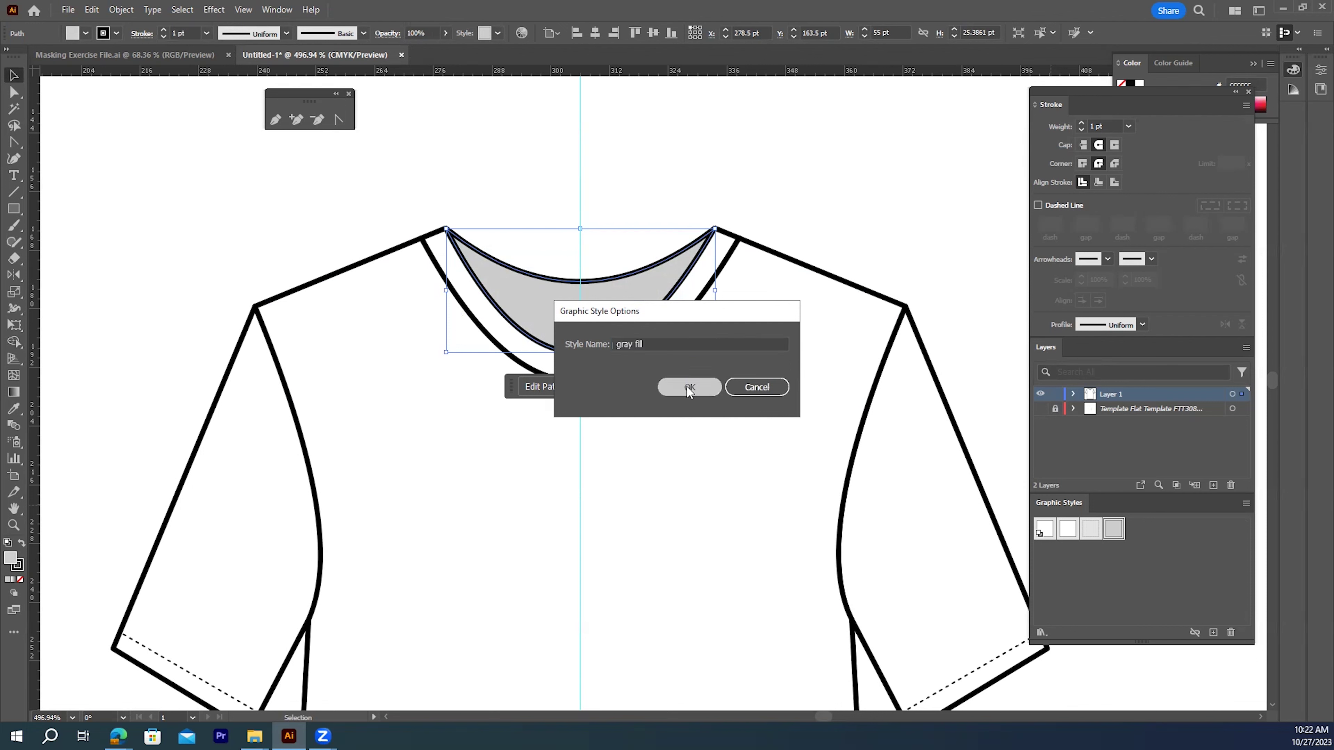
{"action": "left_click", "coordinate": [770, 174]}
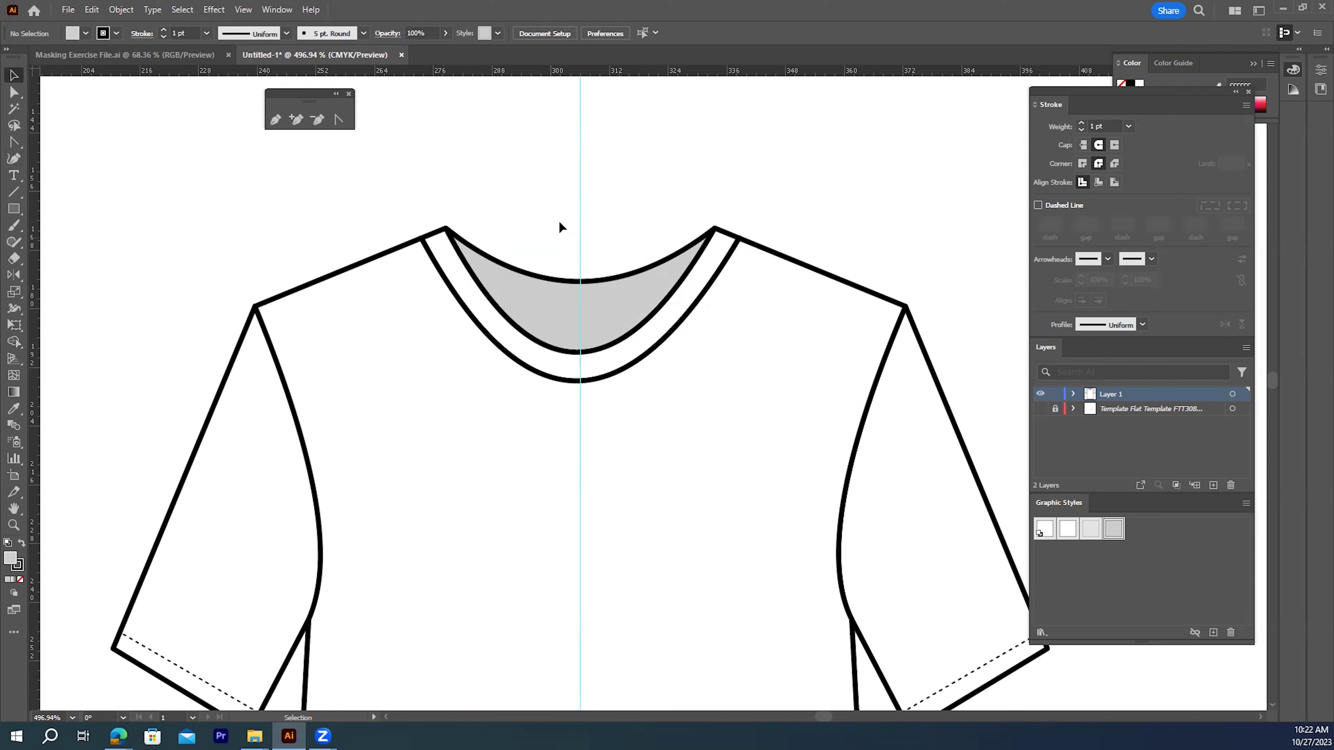
- Isolate the gray back neck path for editing
{"action": "double_click", "coordinate": [544, 284]}
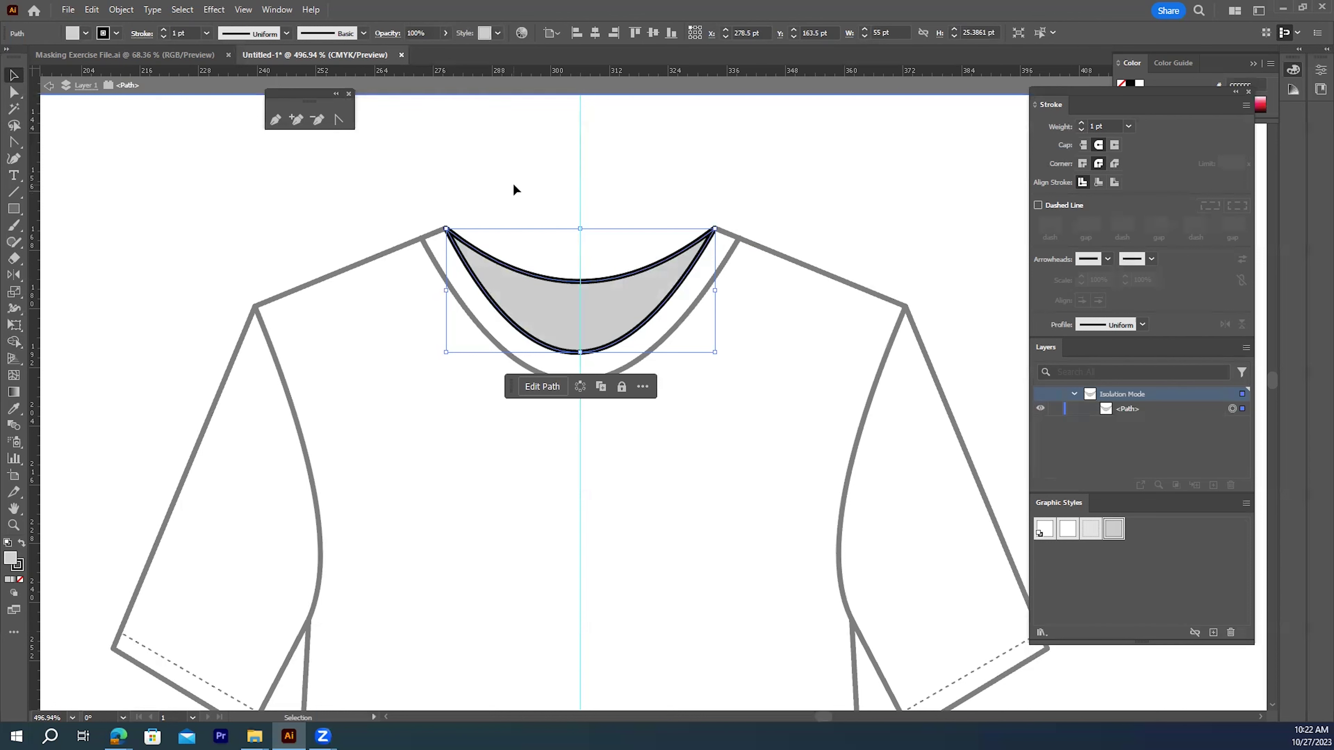
{"action": "double_click", "coordinate": [535, 184]}
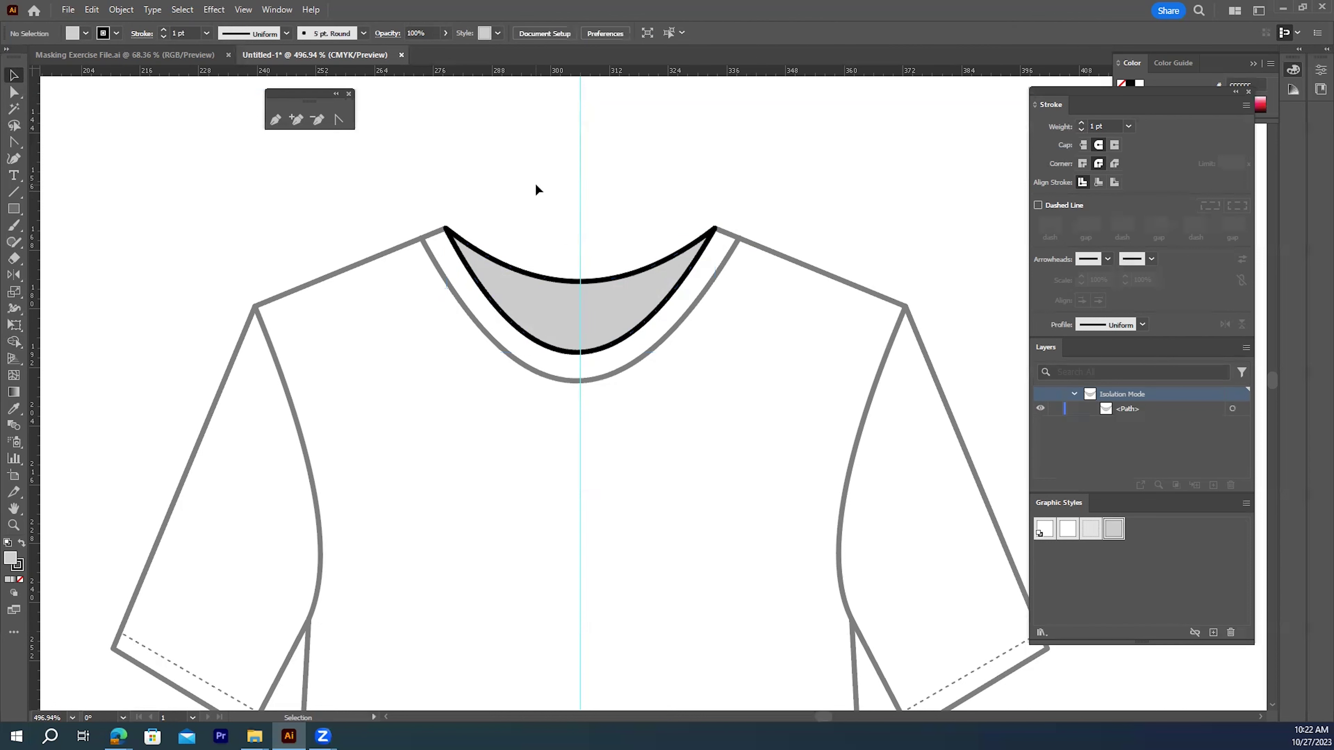
{"action": "left_click", "coordinate": [544, 284]}
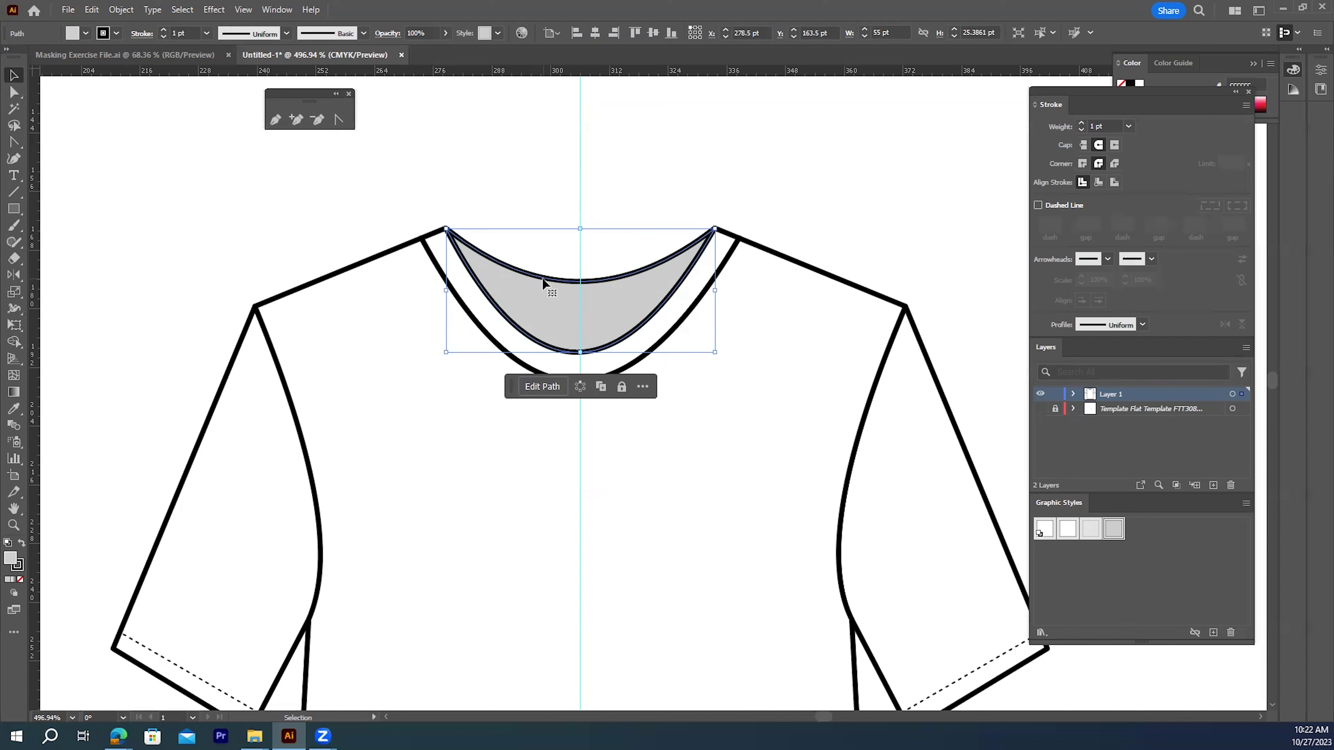
{"action": "right_click", "coordinate": [543, 281]}
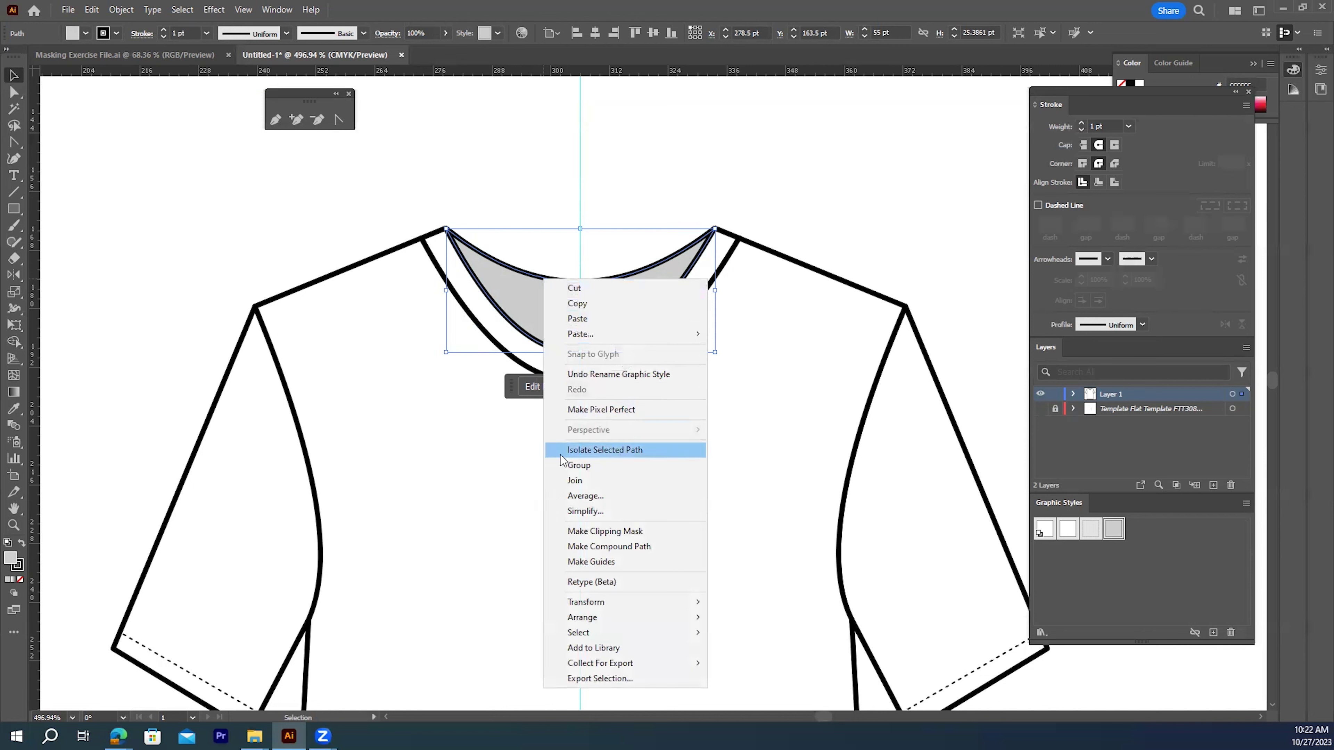
{"action": "left_click", "coordinate": [603, 451]}
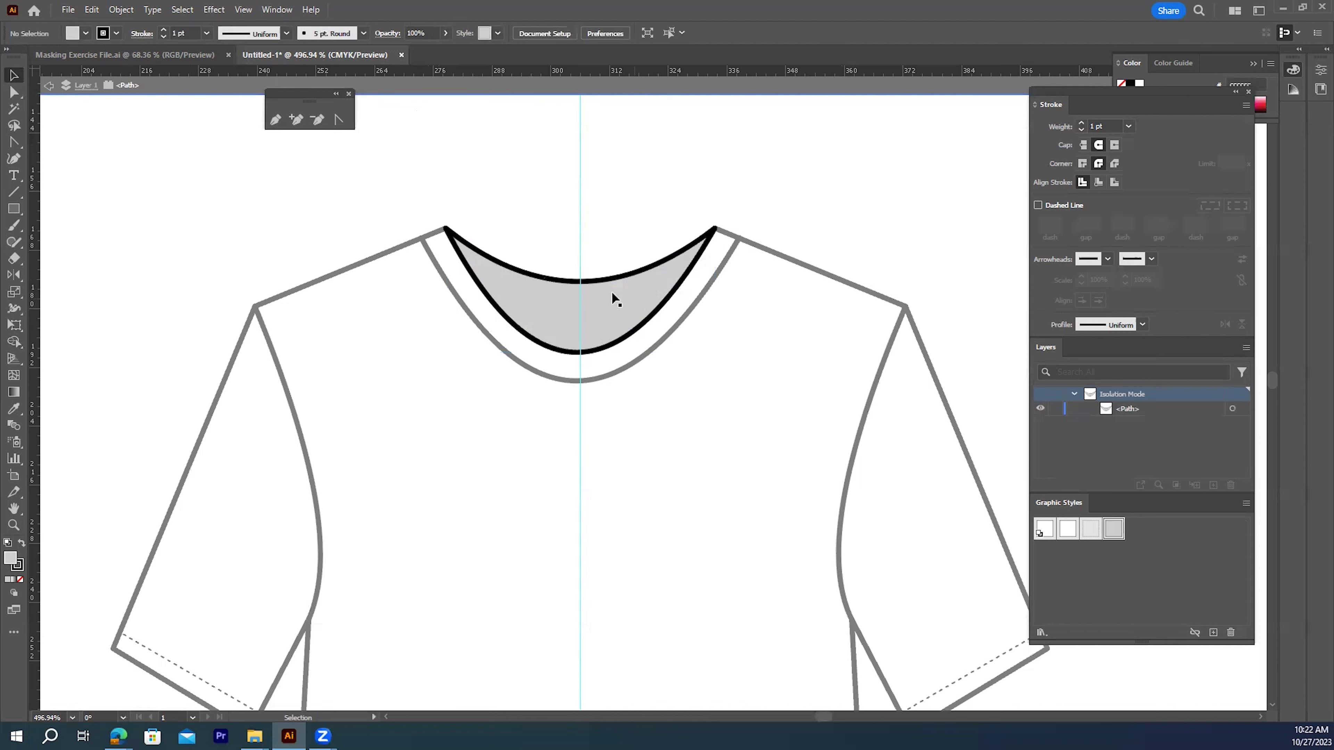
- Draw a straight path with the Pen tool across the neck opening between the neckband's two outer shoulder points
{"action": "left_click", "coordinate": [275, 119]}
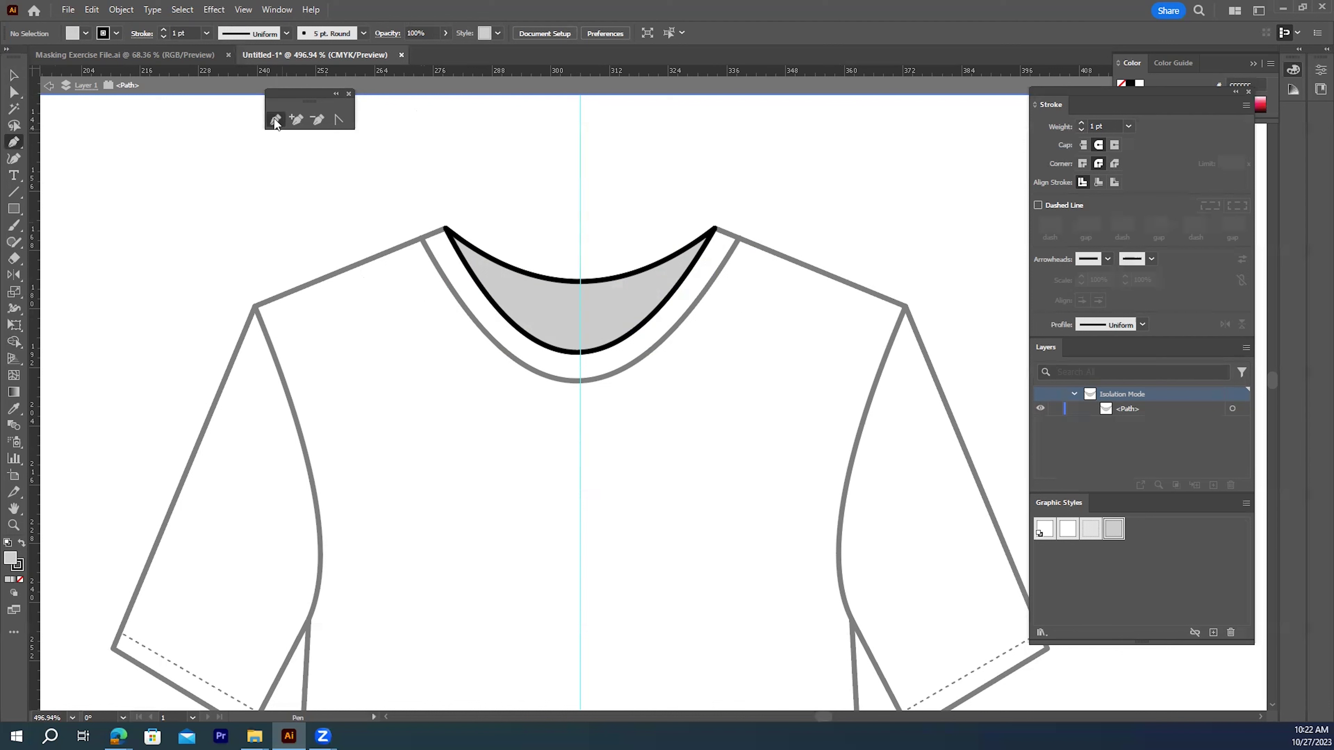
{"action": "left_click", "coordinate": [421, 239]}
{"action": "key", "text": "ctrl+z"}
{"action": "left_click", "coordinate": [738, 239]}
{"action": "left_click", "coordinate": [737, 238]}
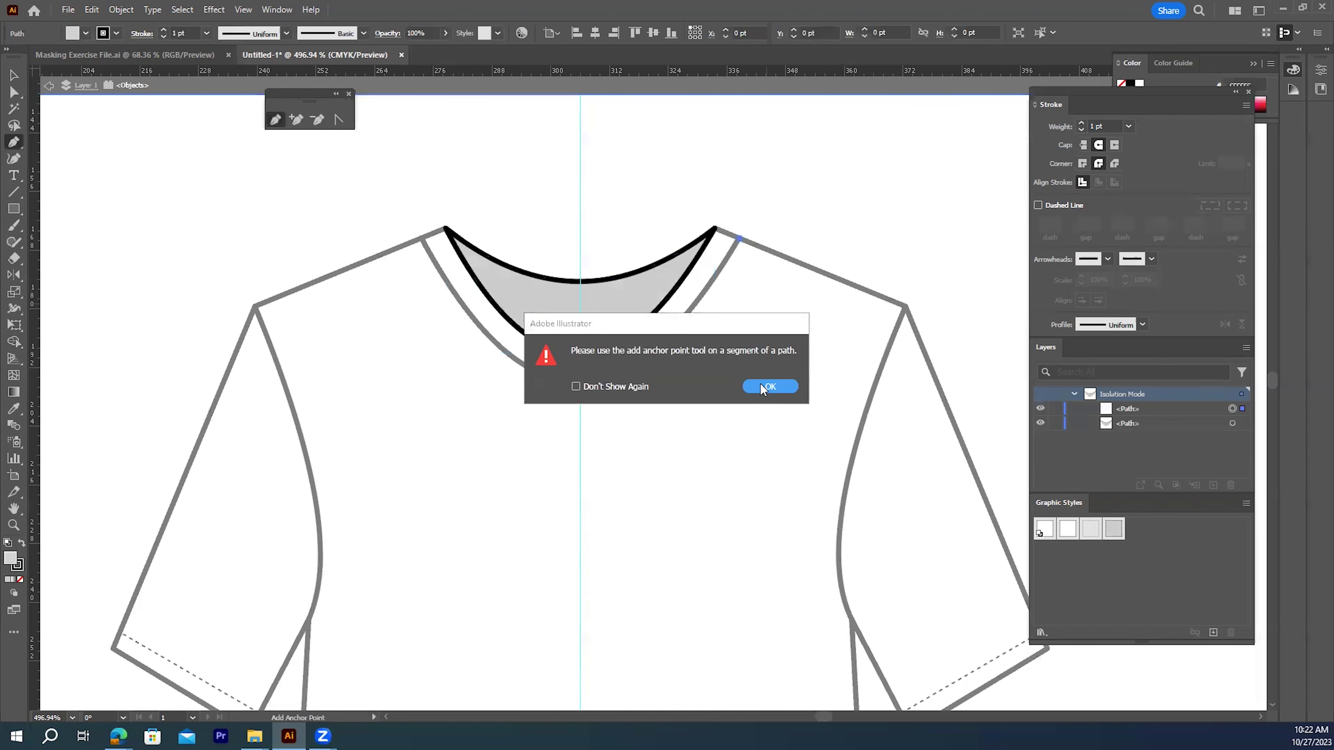
{"action": "left_click", "coordinate": [769, 387]}
{"action": "left_click", "coordinate": [420, 238]}
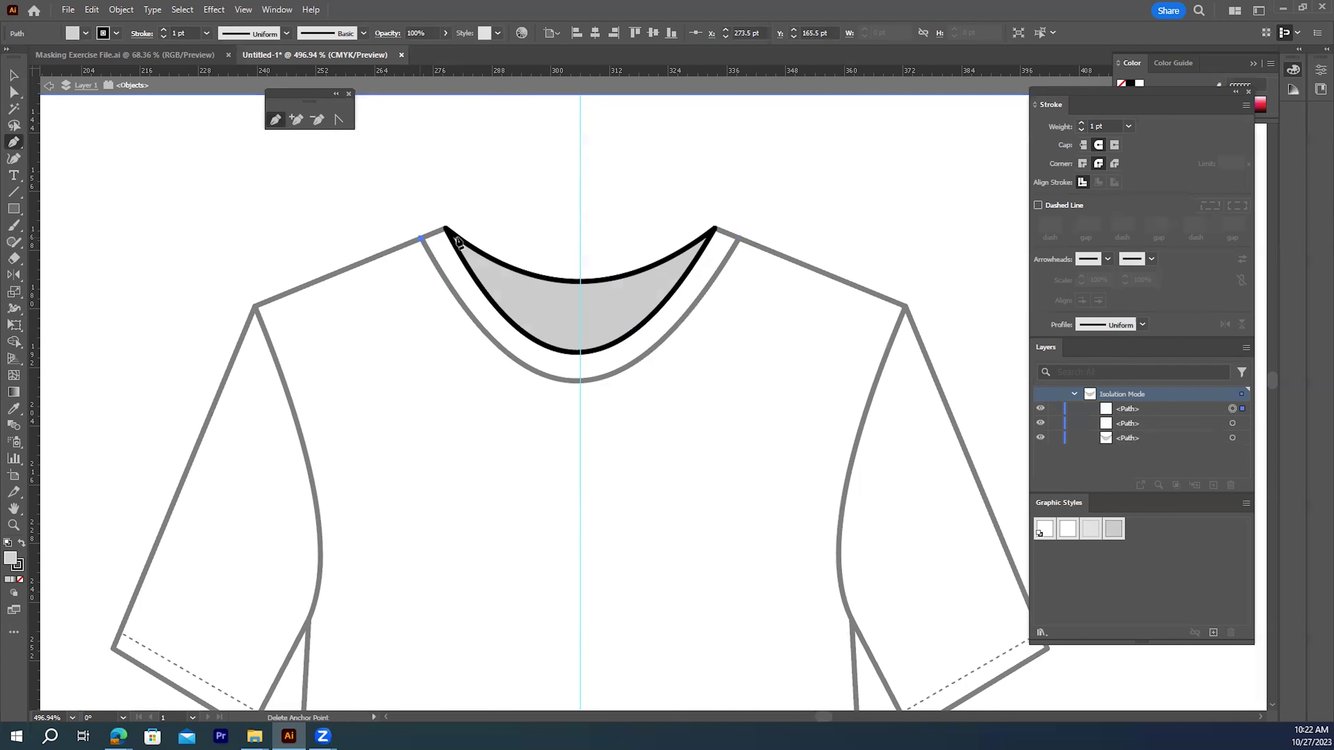
{"action": "left_click", "coordinate": [738, 239]}
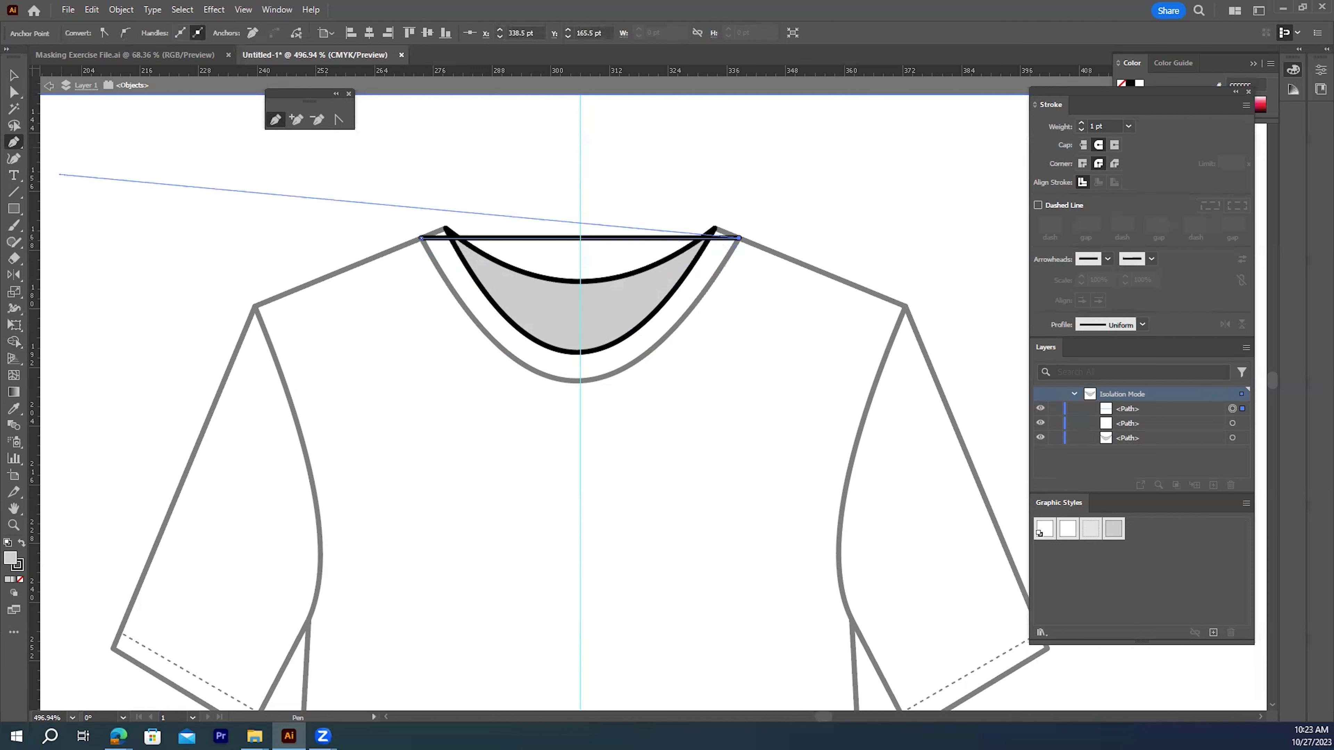
{"action": "double_click", "coordinate": [15, 76]}
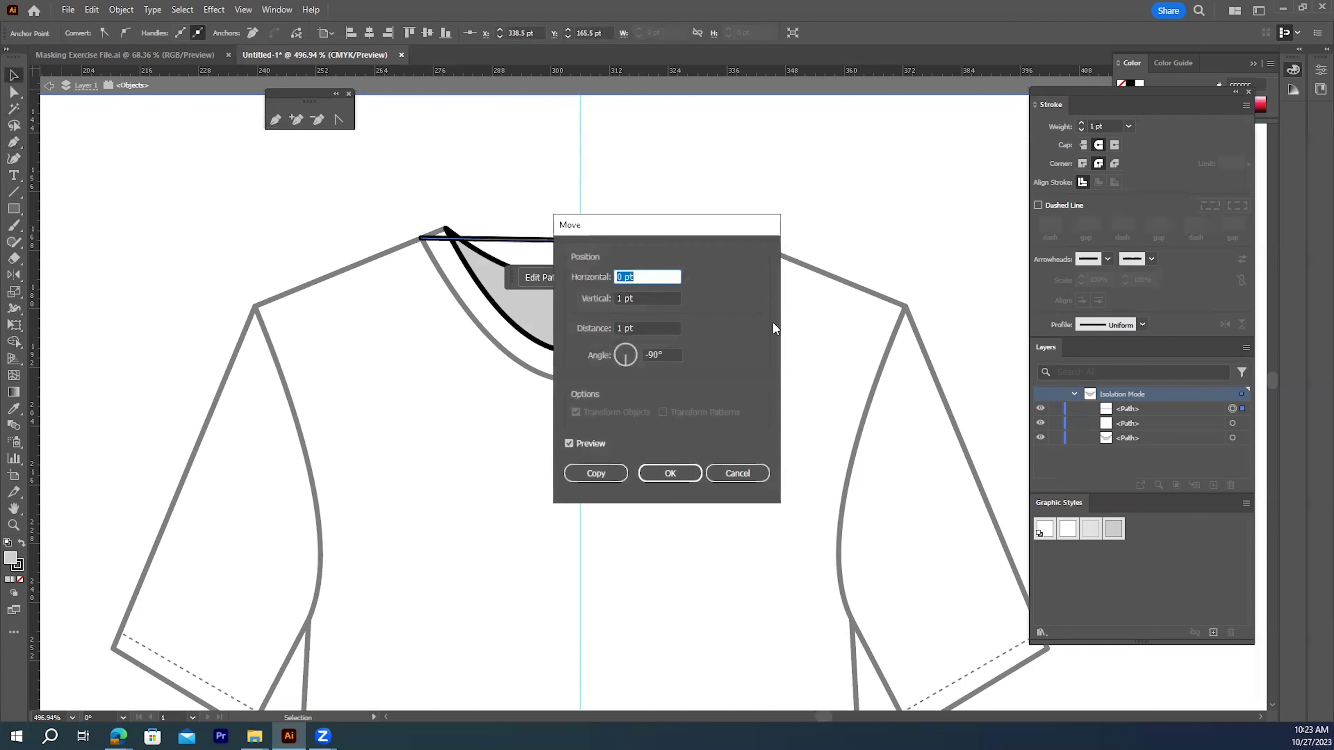
{"action": "left_click", "coordinate": [737, 474]}
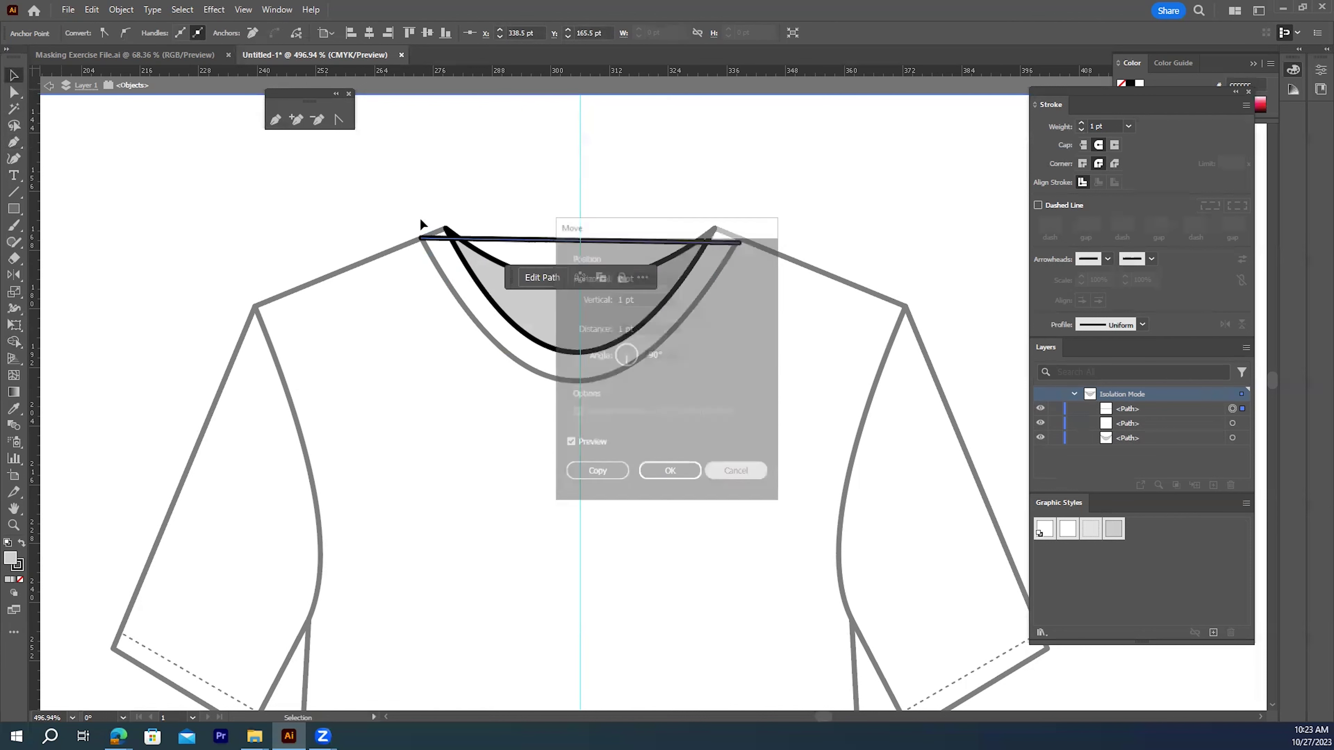
- Bend the straight path downward into a back neckband curve about 13.7 pt deep and remove its fill
{"action": "left_click", "coordinate": [339, 121]}
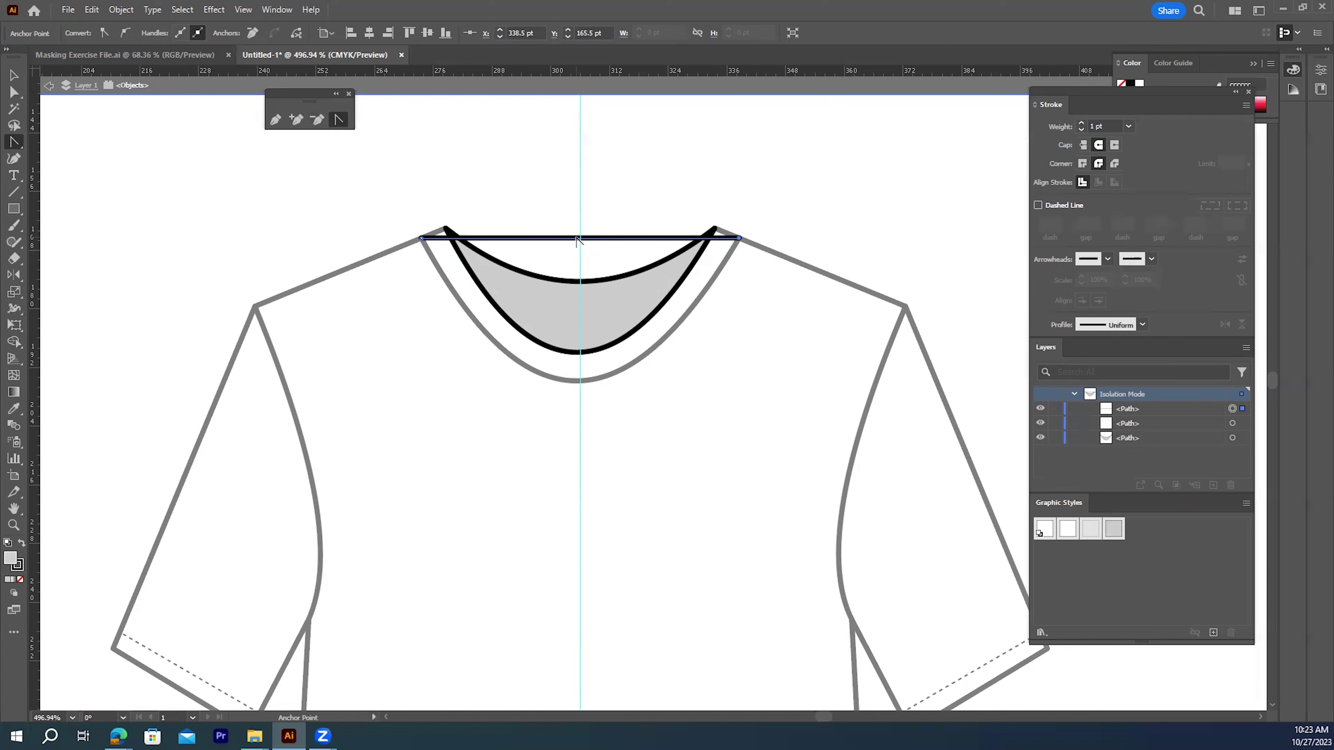
{"action": "left_click_drag", "start_coordinate": [573, 241], "coordinate": [567, 293]}
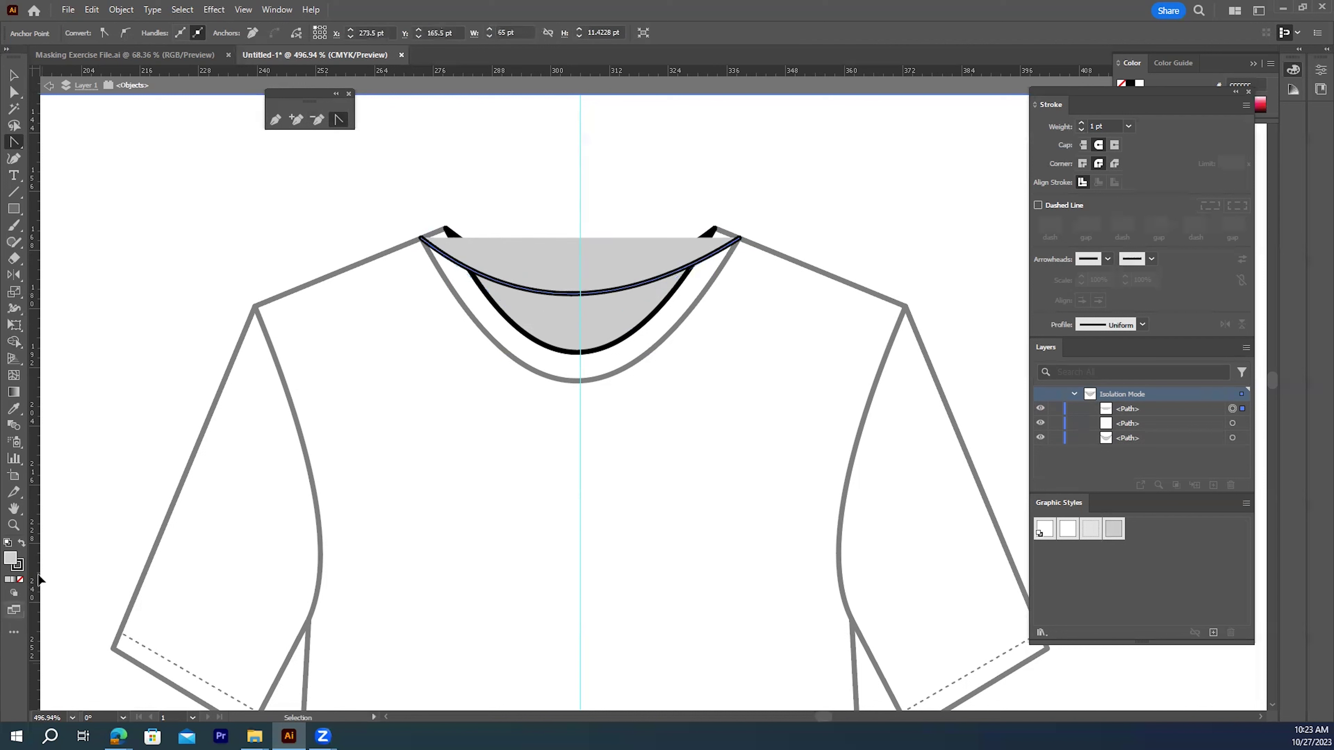
{"action": "left_click", "coordinate": [20, 581]}
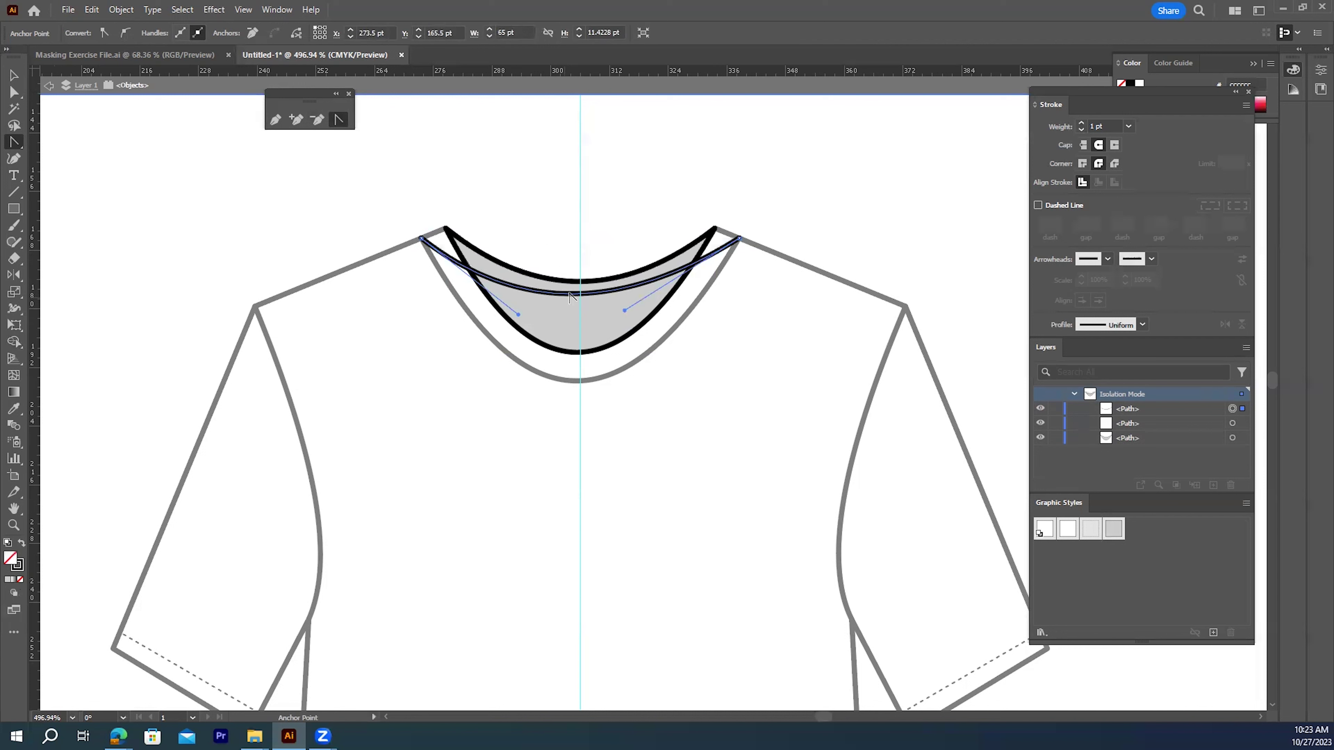
{"action": "mouse_move", "coordinate": [576, 297]}
{"action": "left_mouse_down"}
{"action": "mouse_move", "coordinate": [583, 358]}
{"action": "mouse_move", "coordinate": [582, 311]}
{"action": "left_mouse_up"}
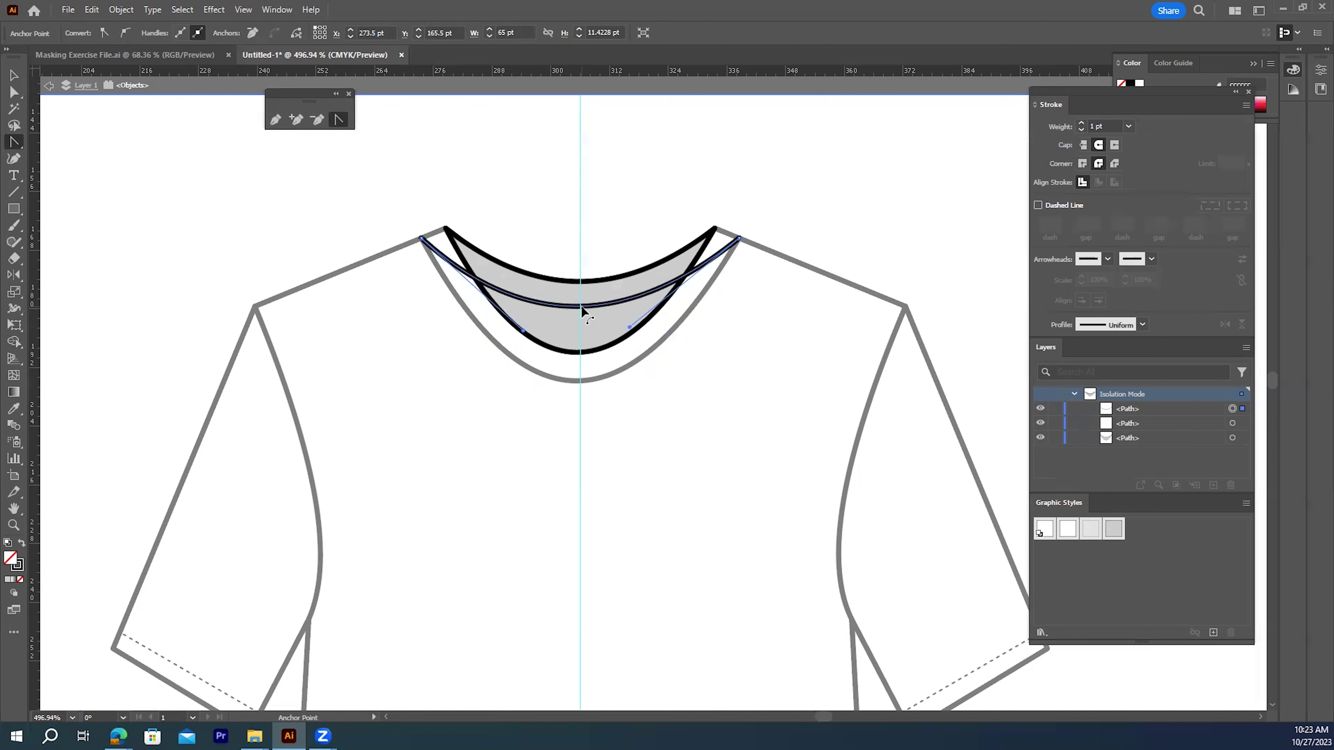
{"action": "left_click_drag", "start_coordinate": [582, 311], "coordinate": [584, 306]}
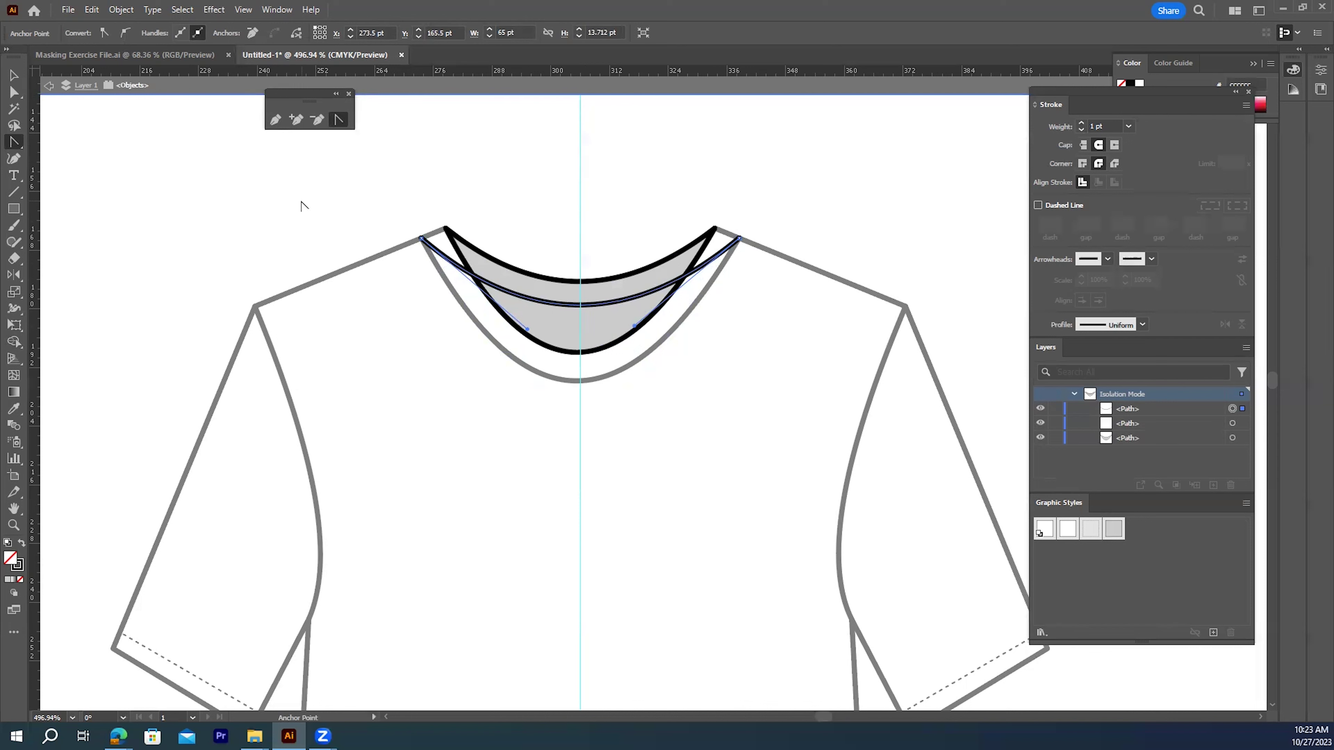
- Extend both ends of the curve along the shoulders to the inner neck corners with the Pen tool, and deselect the path
{"action": "left_click", "coordinate": [275, 119]}
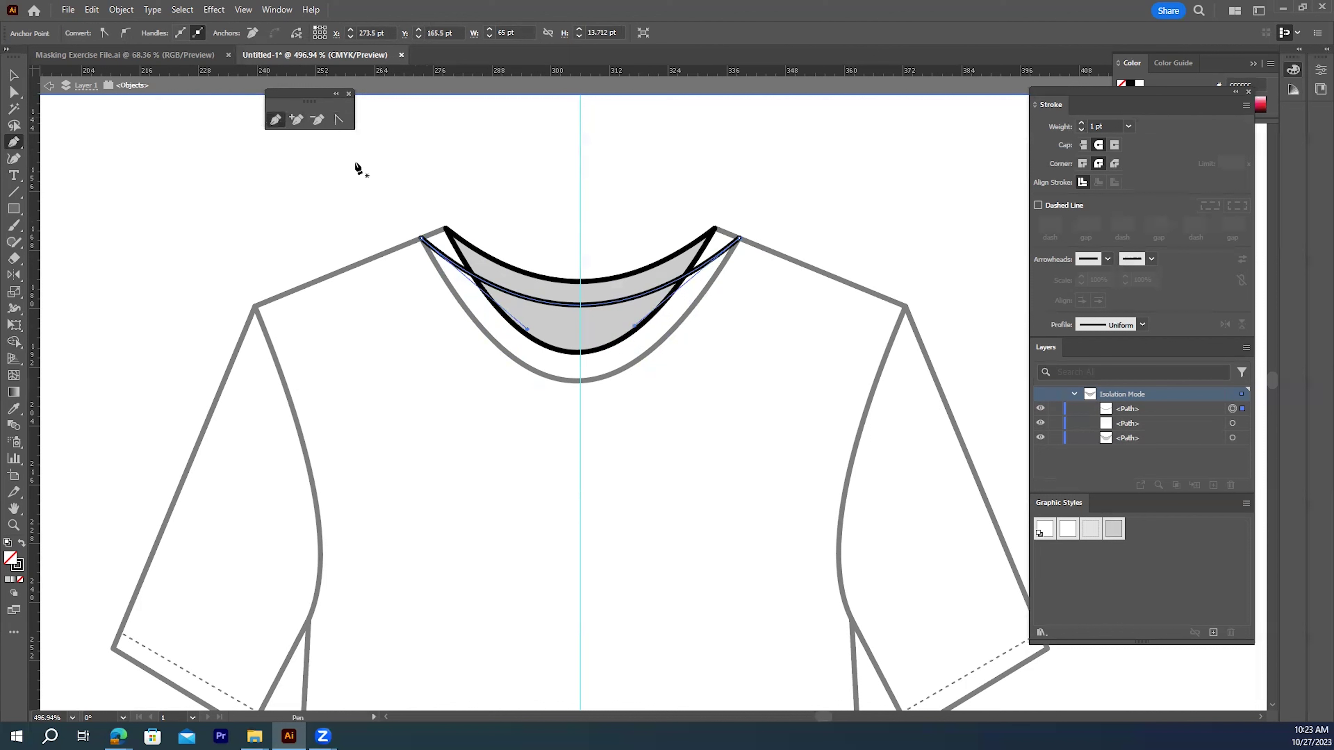
{"action": "left_click", "coordinate": [421, 238]}
{"action": "left_click", "coordinate": [446, 229]}
{"action": "left_click_drag", "start_coordinate": [446, 229], "coordinate": [490, 208]}
{"action": "key", "text": "Escape"}
{"action": "left_click", "coordinate": [738, 236]}
{"action": "left_click", "coordinate": [714, 229]}
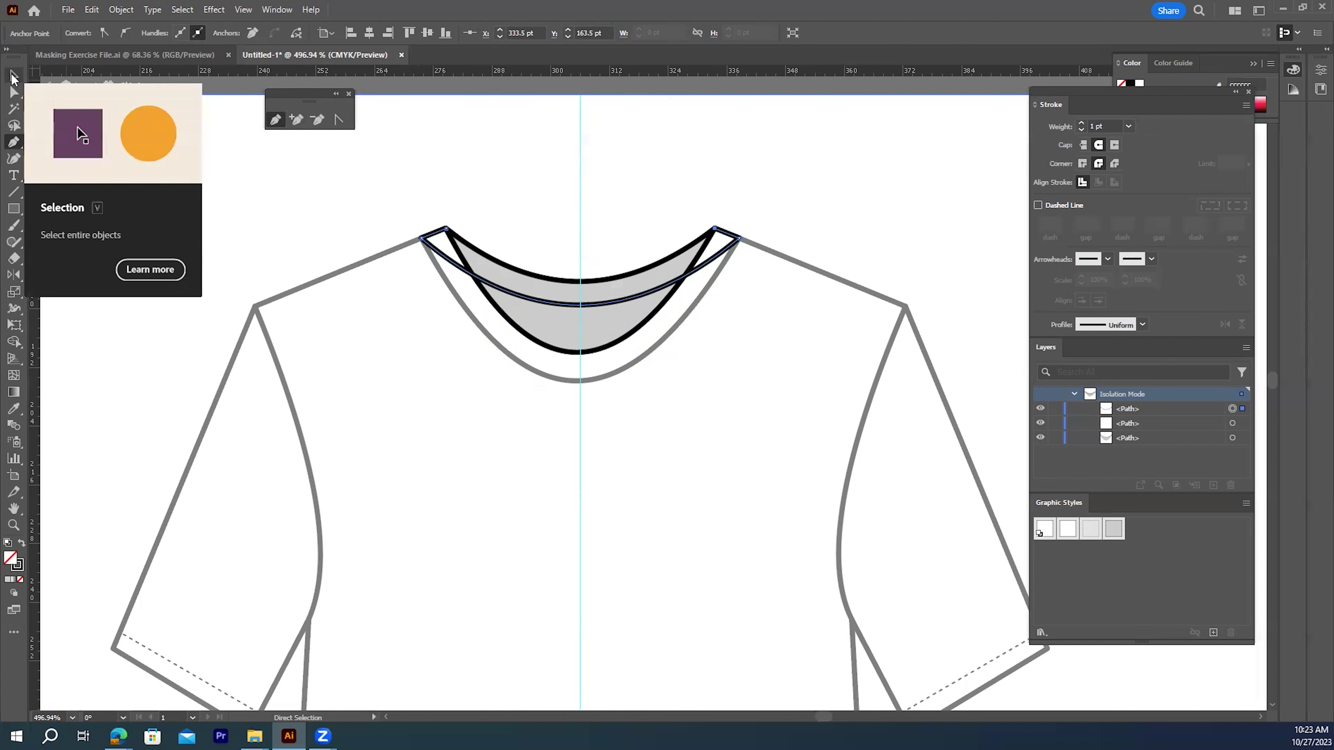
{"action": "left_click", "coordinate": [13, 78]}
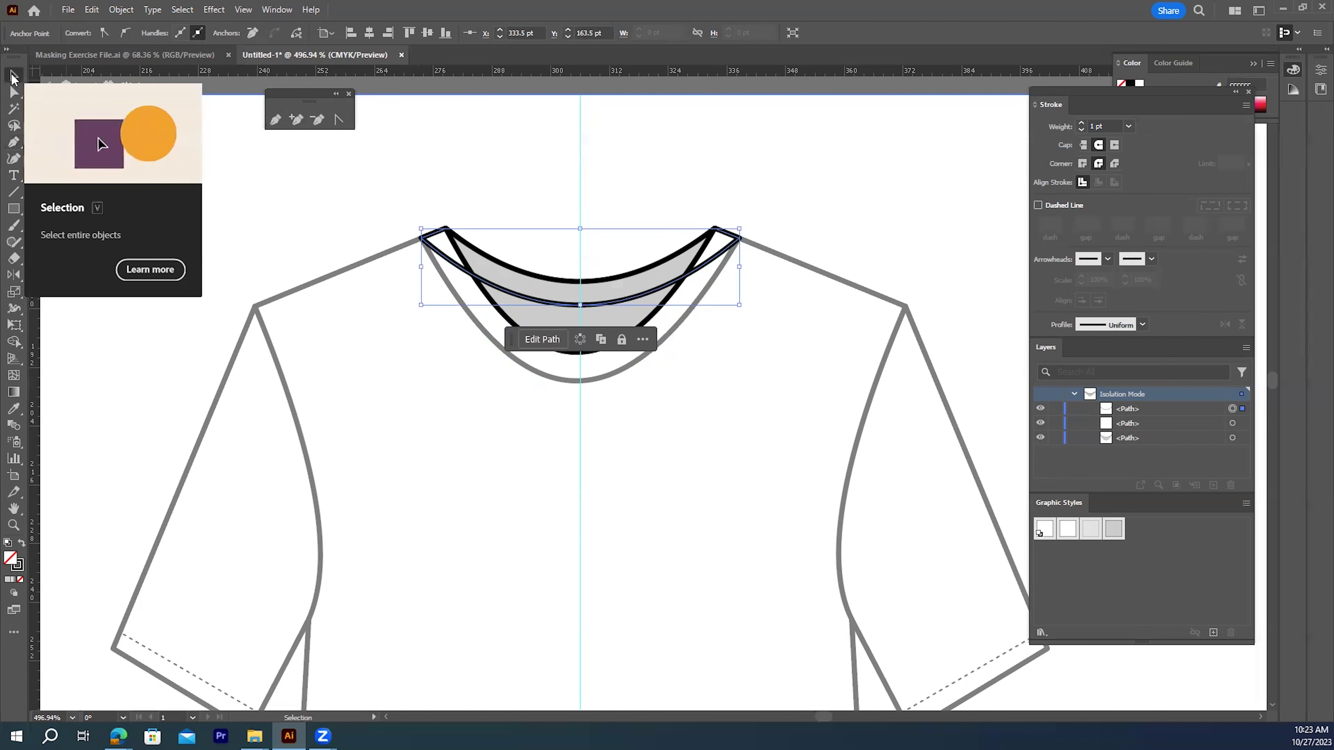
{"action": "left_click", "coordinate": [331, 182]}
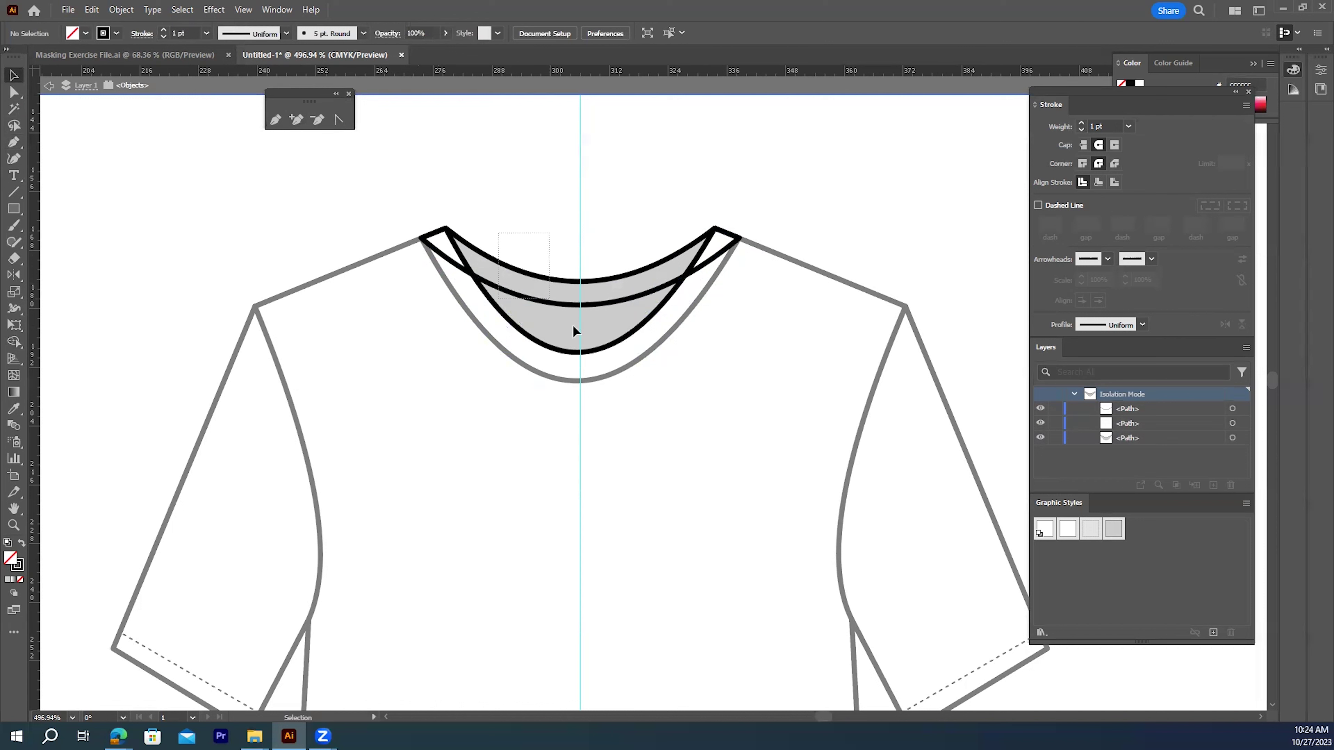
- Try to merge the upper back neck regions into a band with the Shape Builder tool
{"action": "left_click_drag", "start_coordinate": [575, 316], "coordinate": [578, 303]}
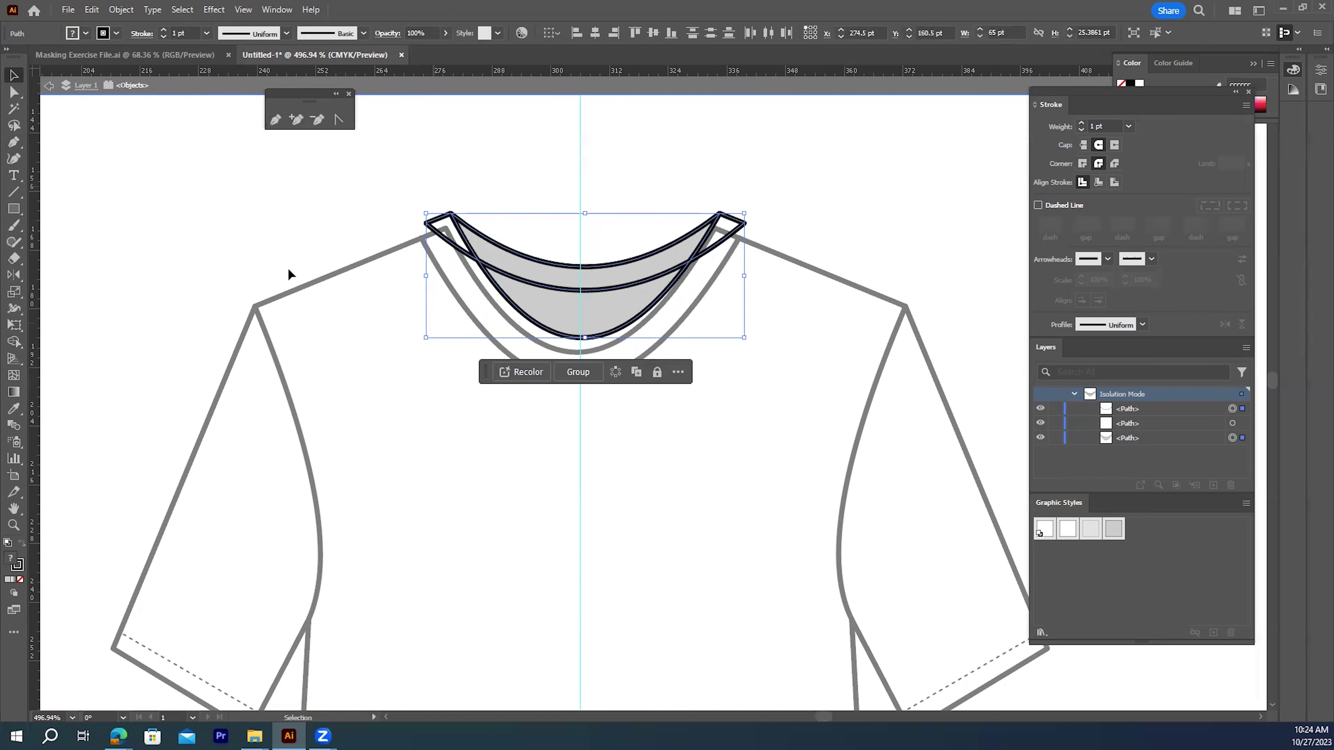
{"action": "left_click", "coordinate": [14, 341]}
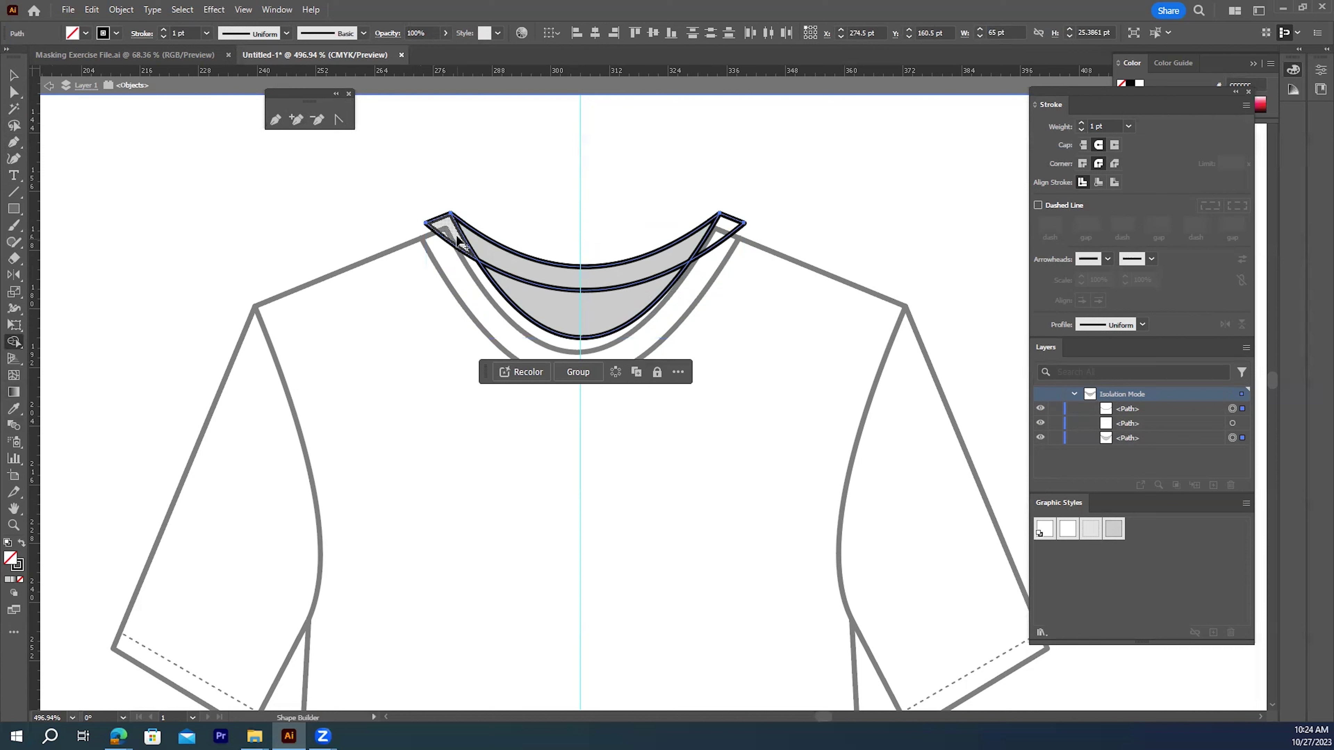
{"action": "left_click_drag", "start_coordinate": [471, 247], "coordinate": [533, 264]}
{"action": "left_click_drag", "start_coordinate": [709, 239], "coordinate": [690, 253]}
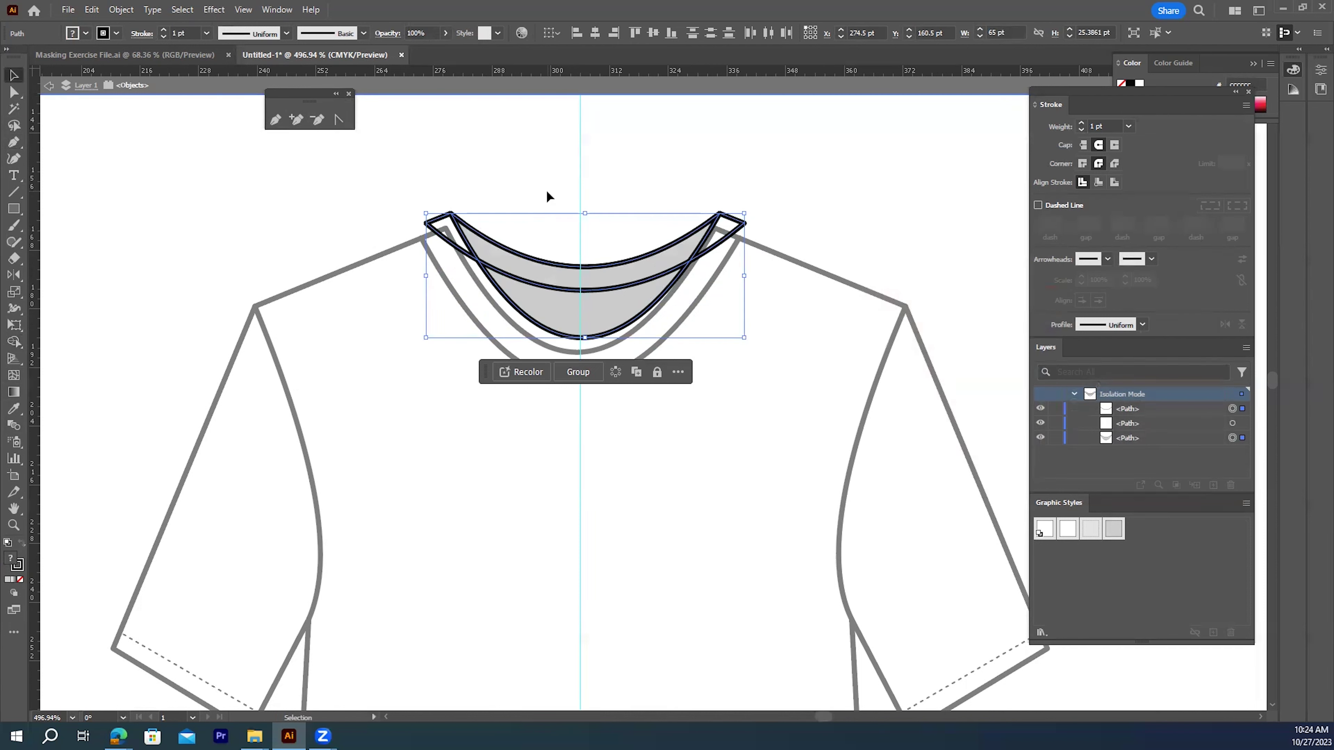
- Nudge the selected back neck shapes 1 pt left and 3 pt down to realign them with the shirt neckline, and deselect them
{"action": "key", "text": "Left"}
{"action": "key", "text": "Down"}
{"action": "key", "text": "Down"}
{"action": "key", "text": "Down"}
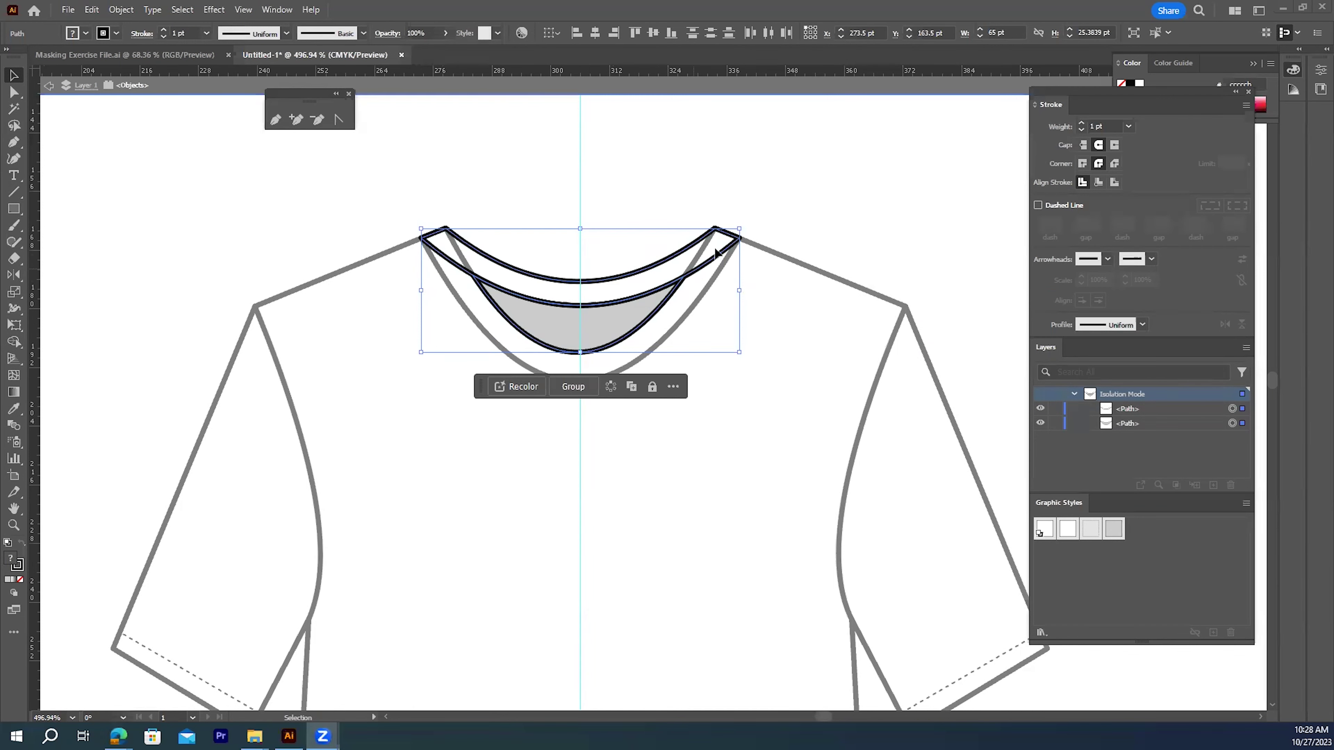
{"action": "left_click", "coordinate": [640, 200]}
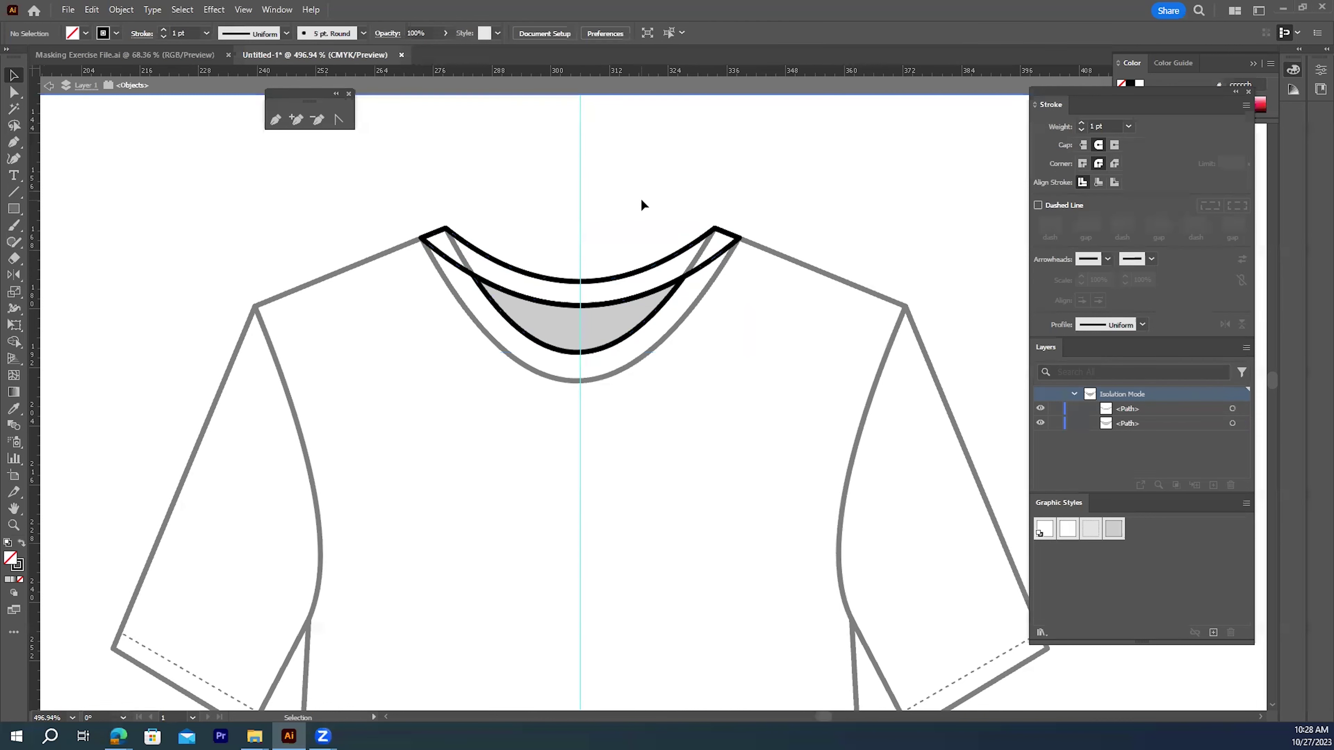
- Fill the back neckband with the near-white colour fffdfe and exit isolation mode
{"action": "left_click", "coordinate": [541, 282]}
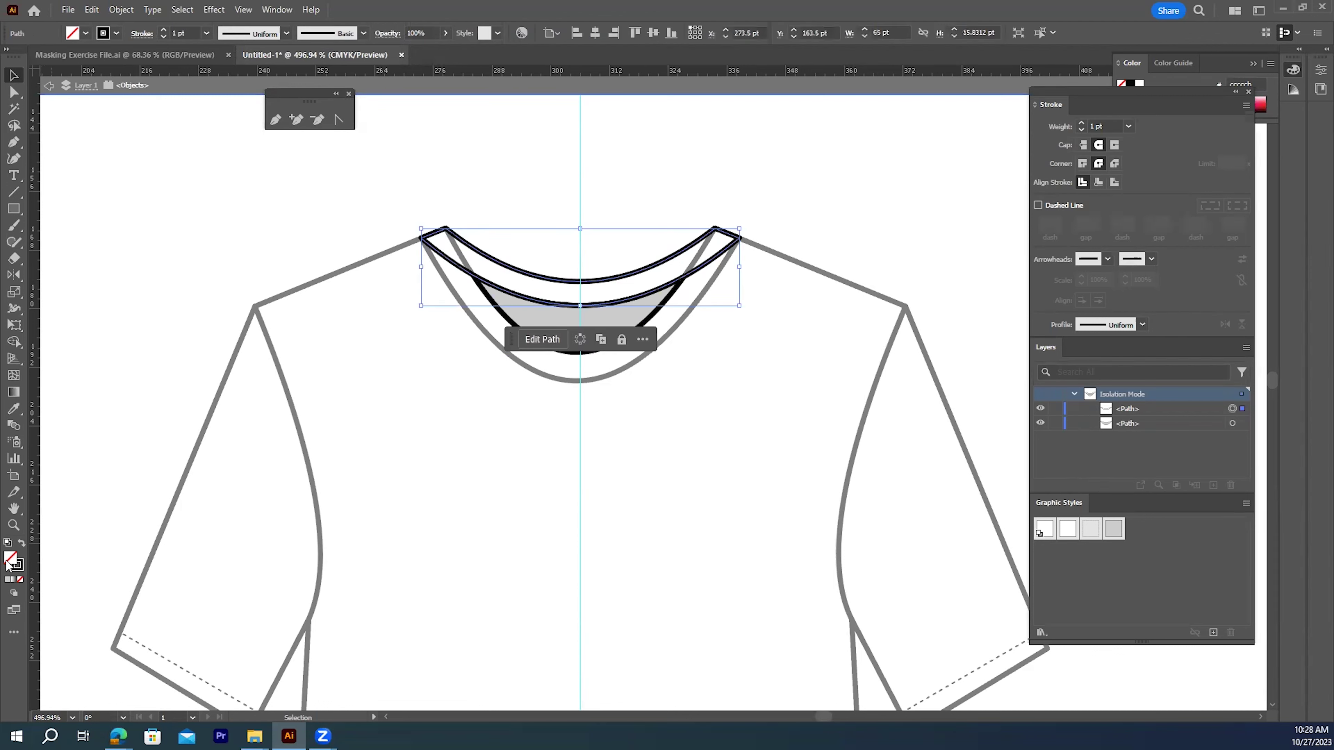
{"action": "double_click", "coordinate": [17, 564]}
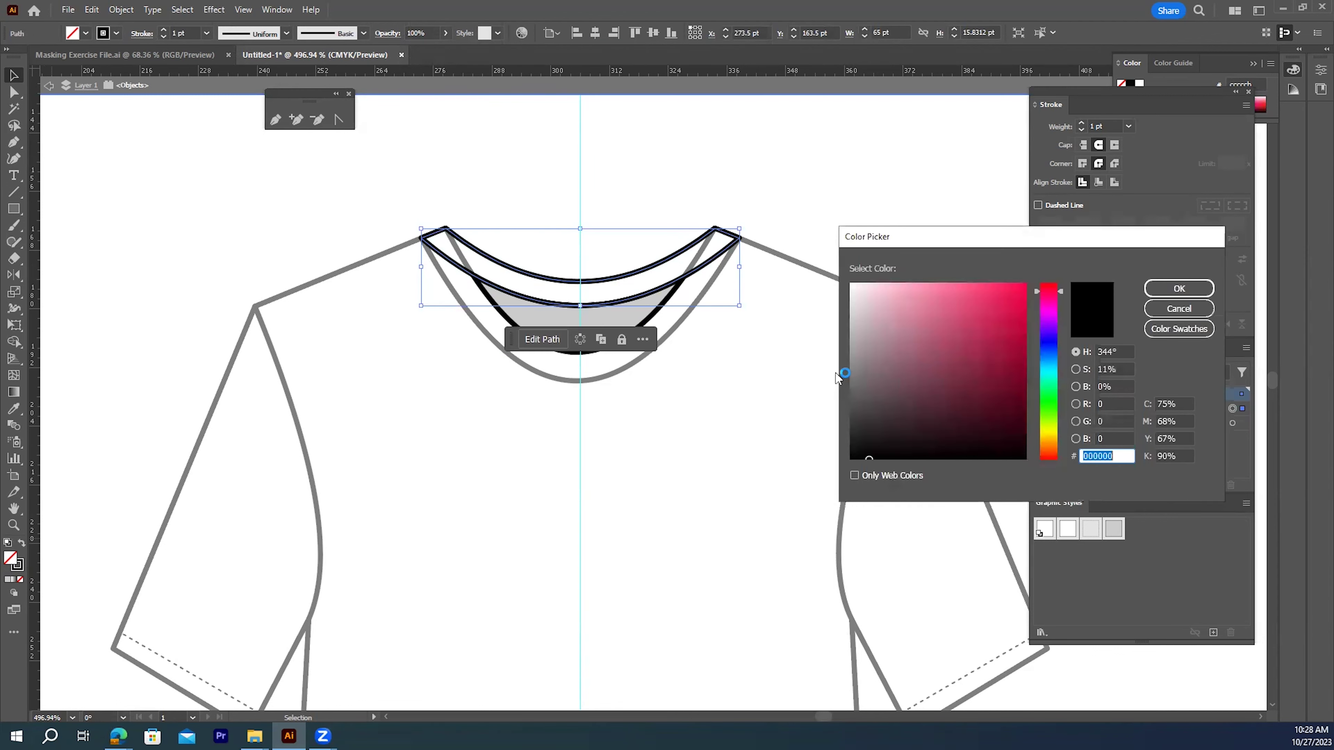
{"action": "left_click", "coordinate": [853, 283]}
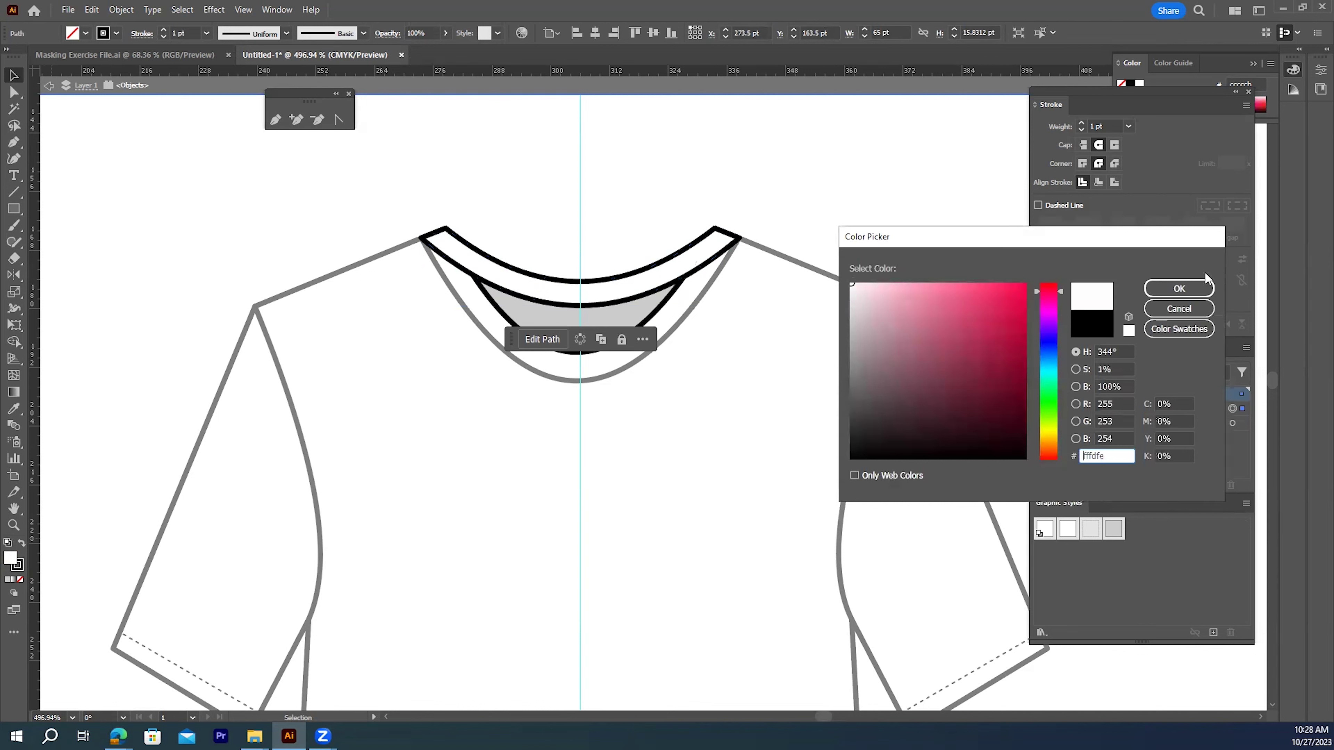
{"action": "left_click", "coordinate": [1178, 288]}
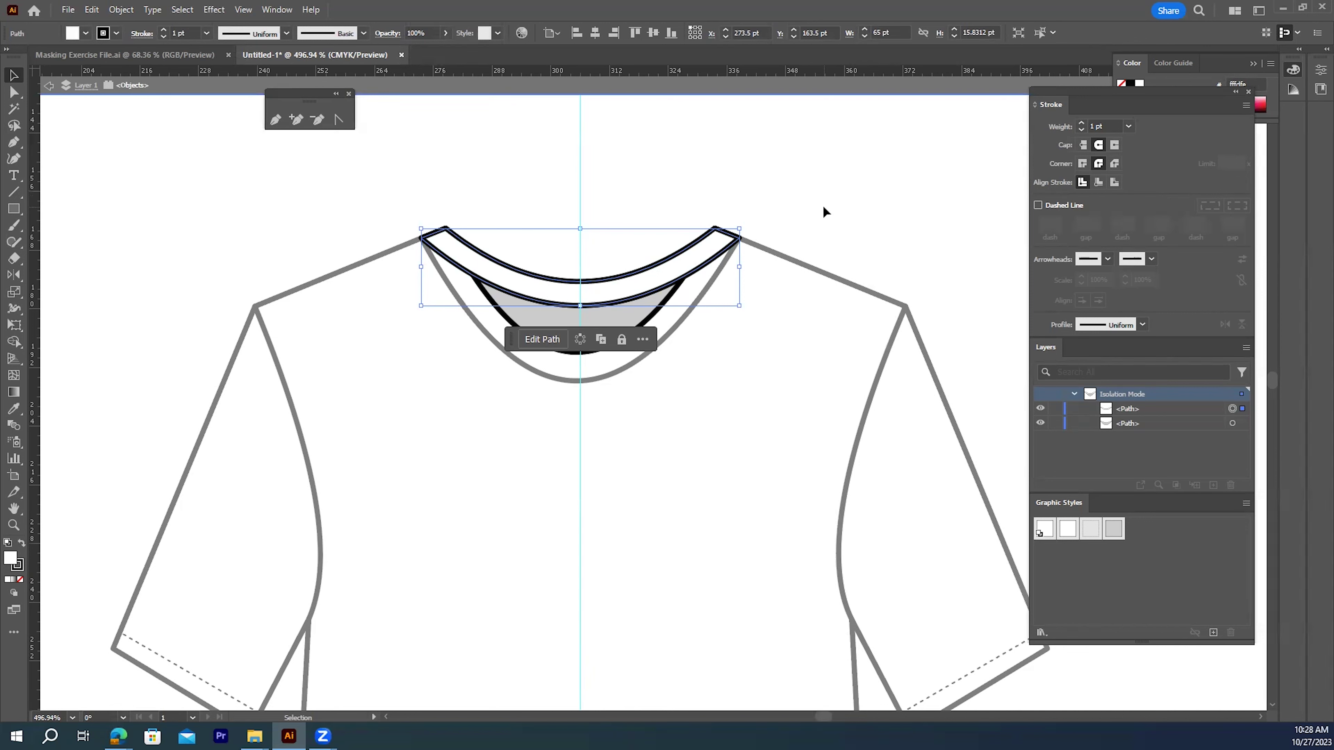
{"action": "double_click", "coordinate": [777, 206]}
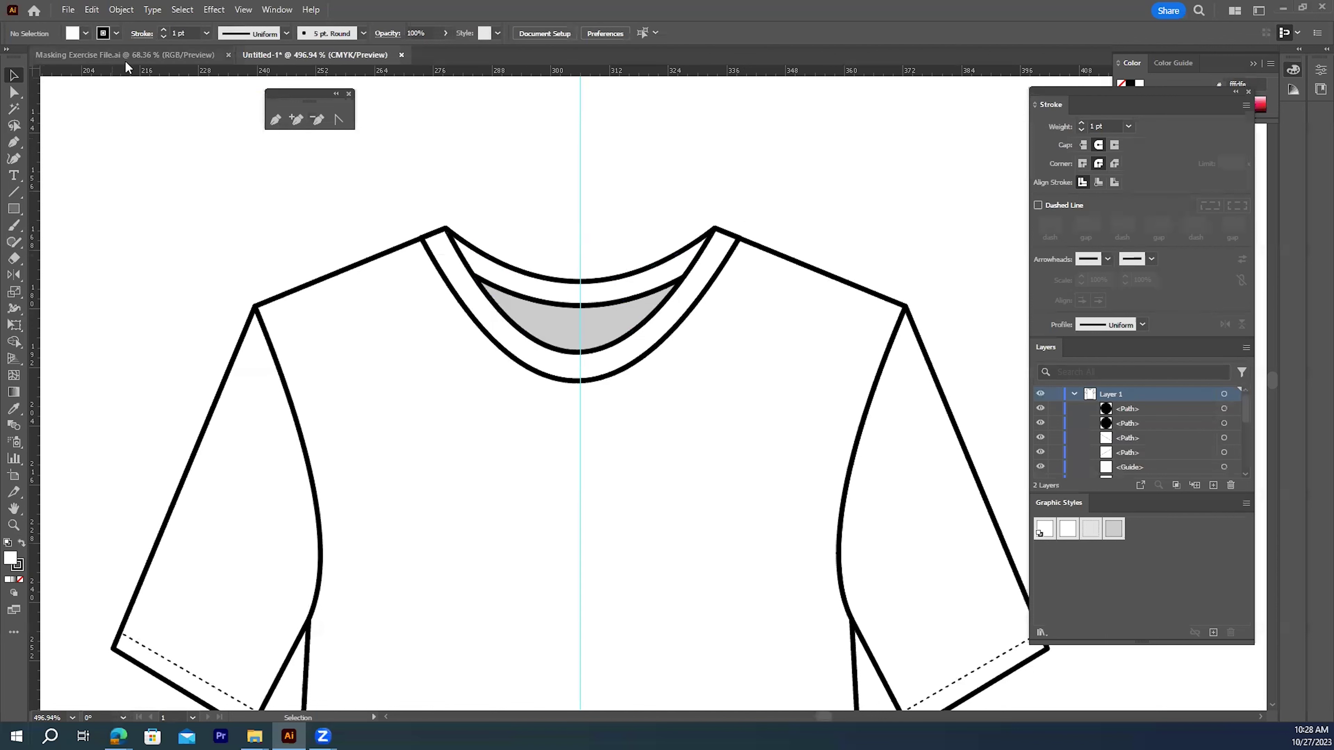
- Switch to the Masking Exercise File.ai document and turn on Draw Inside mode for the purple square
{"action": "left_click", "coordinate": [167, 54]}
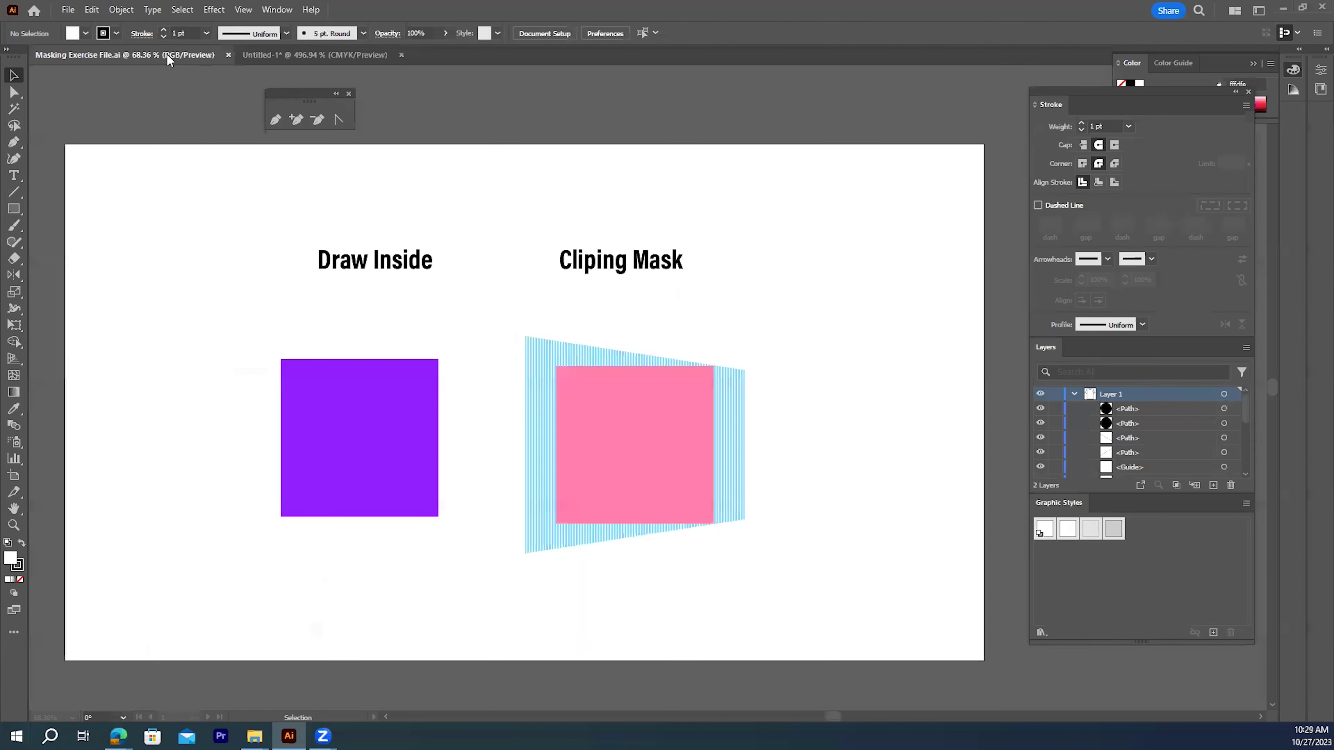
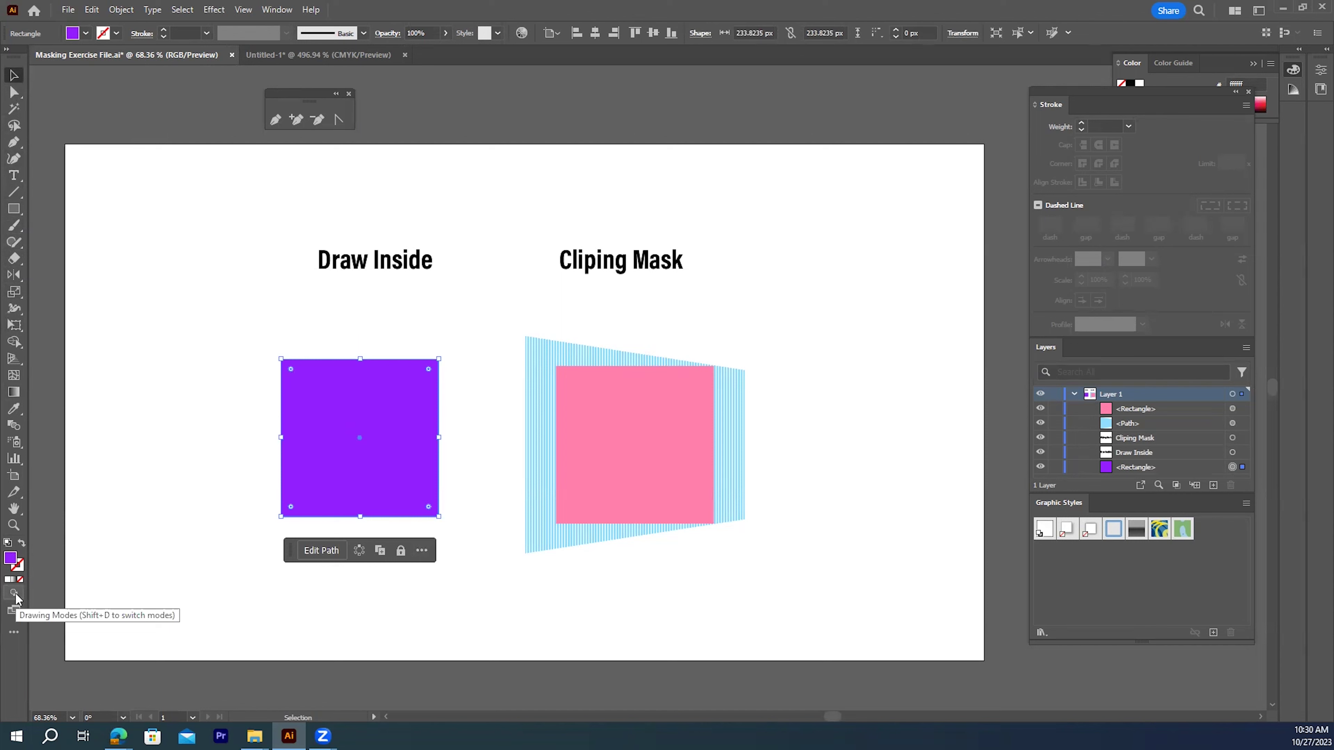
{"action": "left_click", "coordinate": [15, 593]}
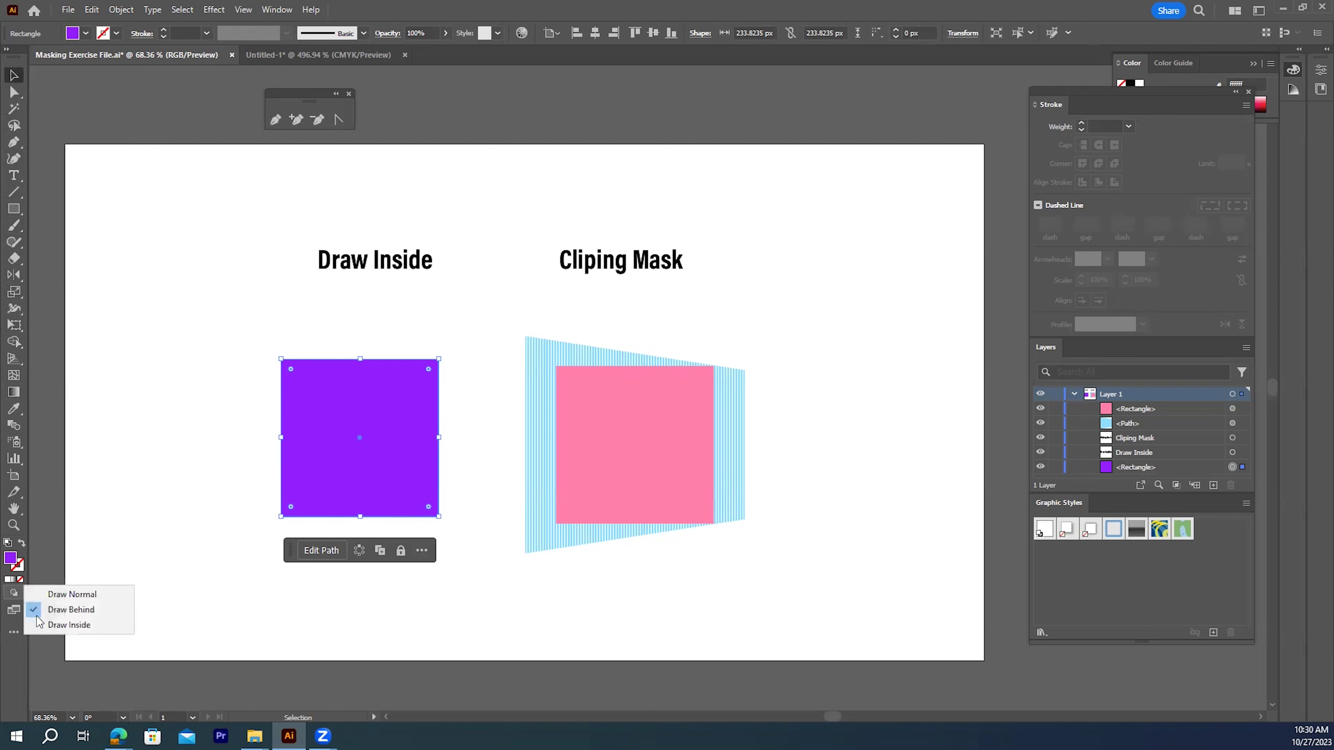
{"action": "left_click", "coordinate": [57, 626]}
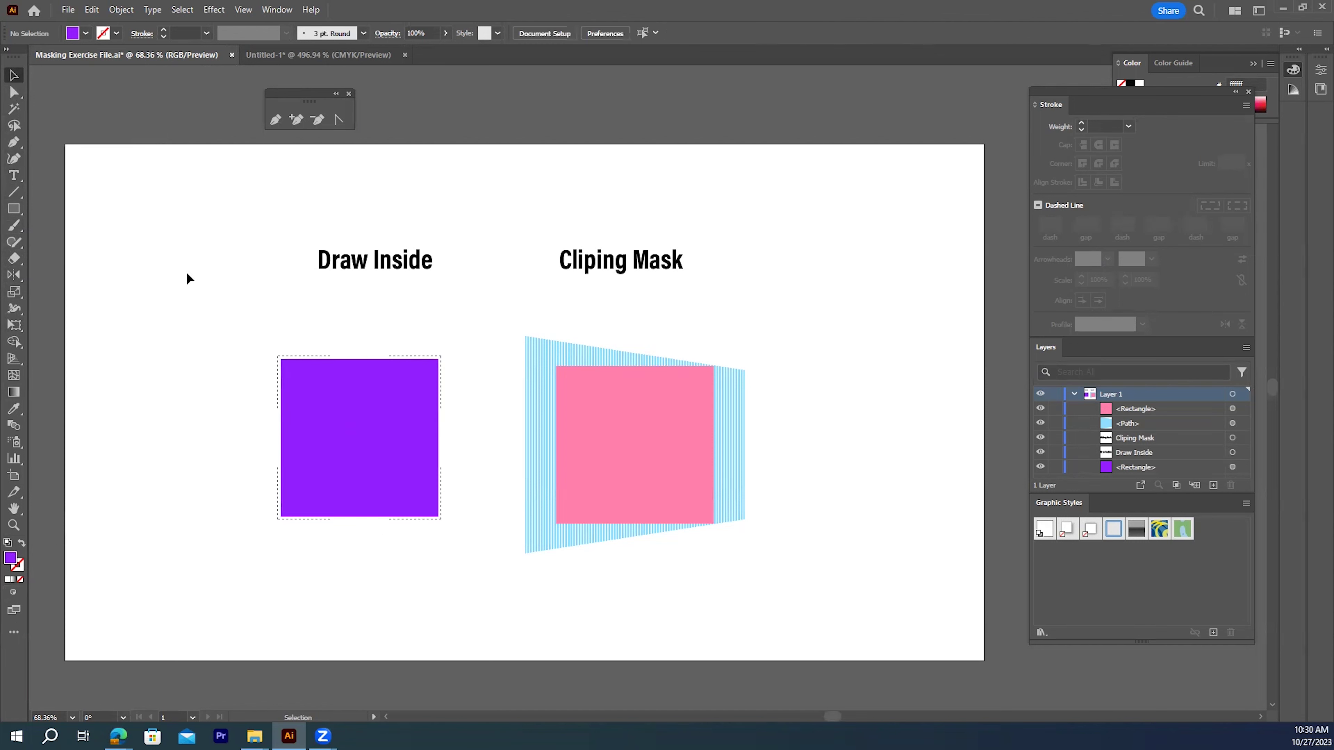
- Set up the Paintbrush tool with no fill and the green stroke colour 28ff22
{"action": "left_click", "coordinate": [14, 225]}
{"action": "key", "text": "shift+x"}
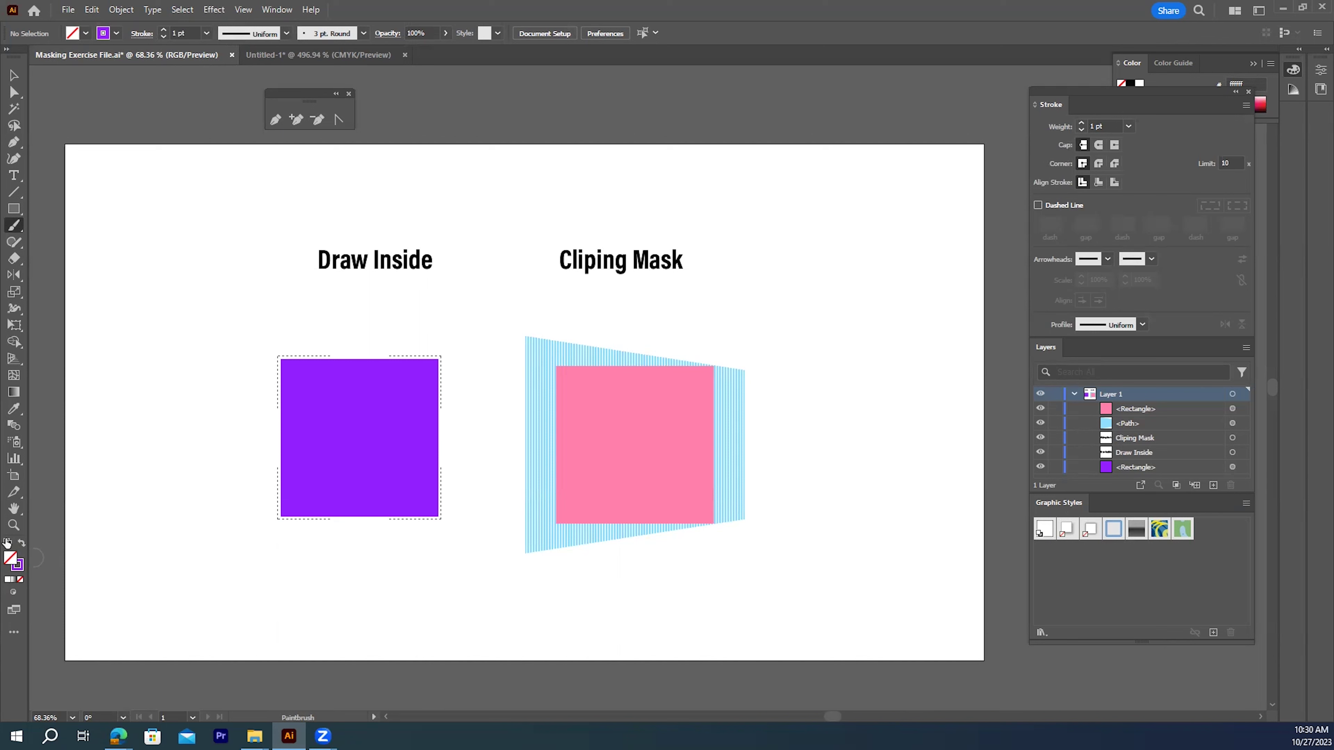
{"action": "double_click", "coordinate": [18, 568]}
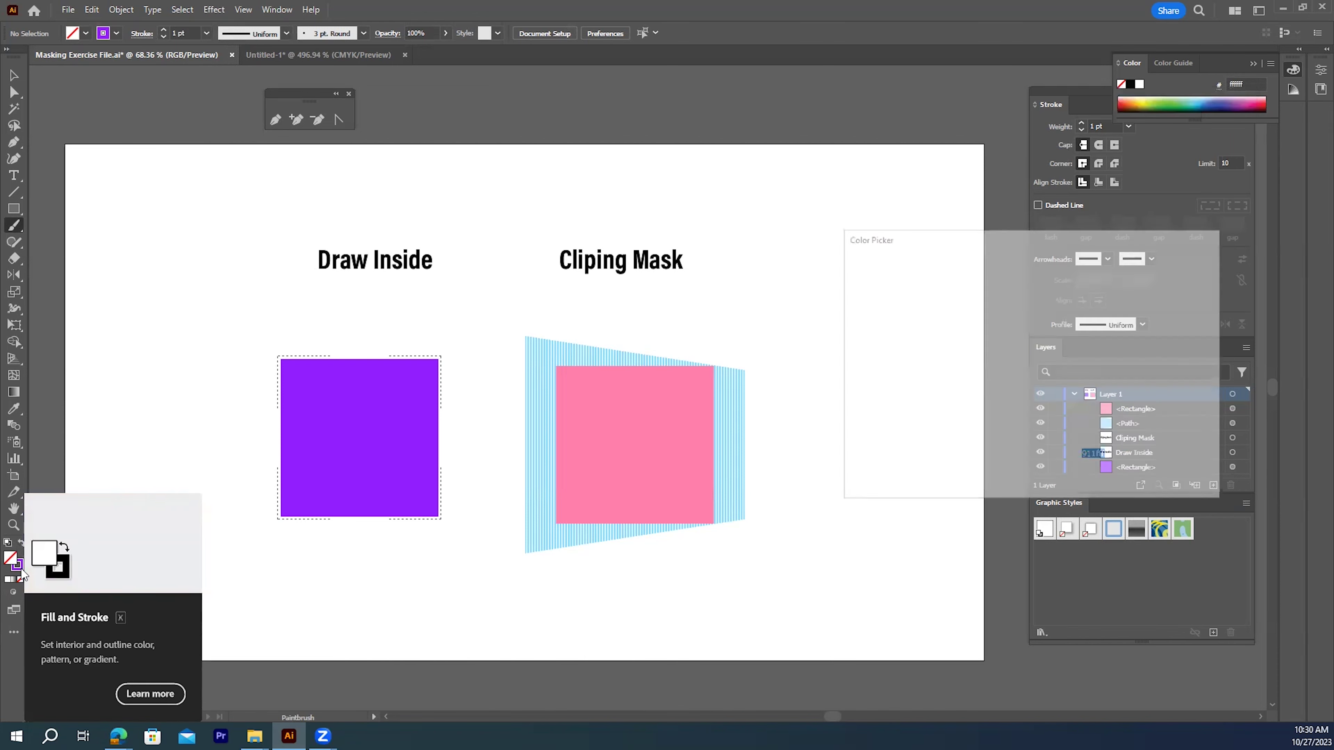
{"action": "left_click", "coordinate": [1049, 408]}
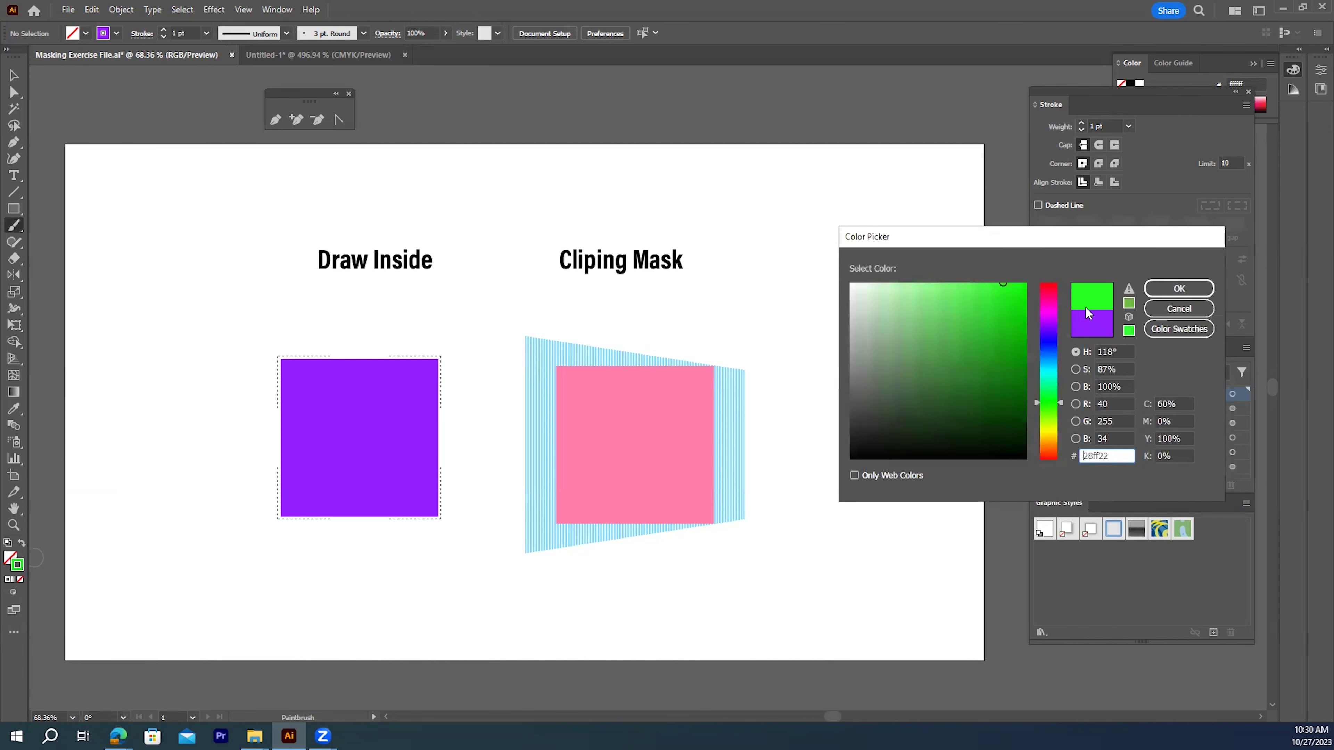
{"action": "left_click", "coordinate": [1179, 288]}
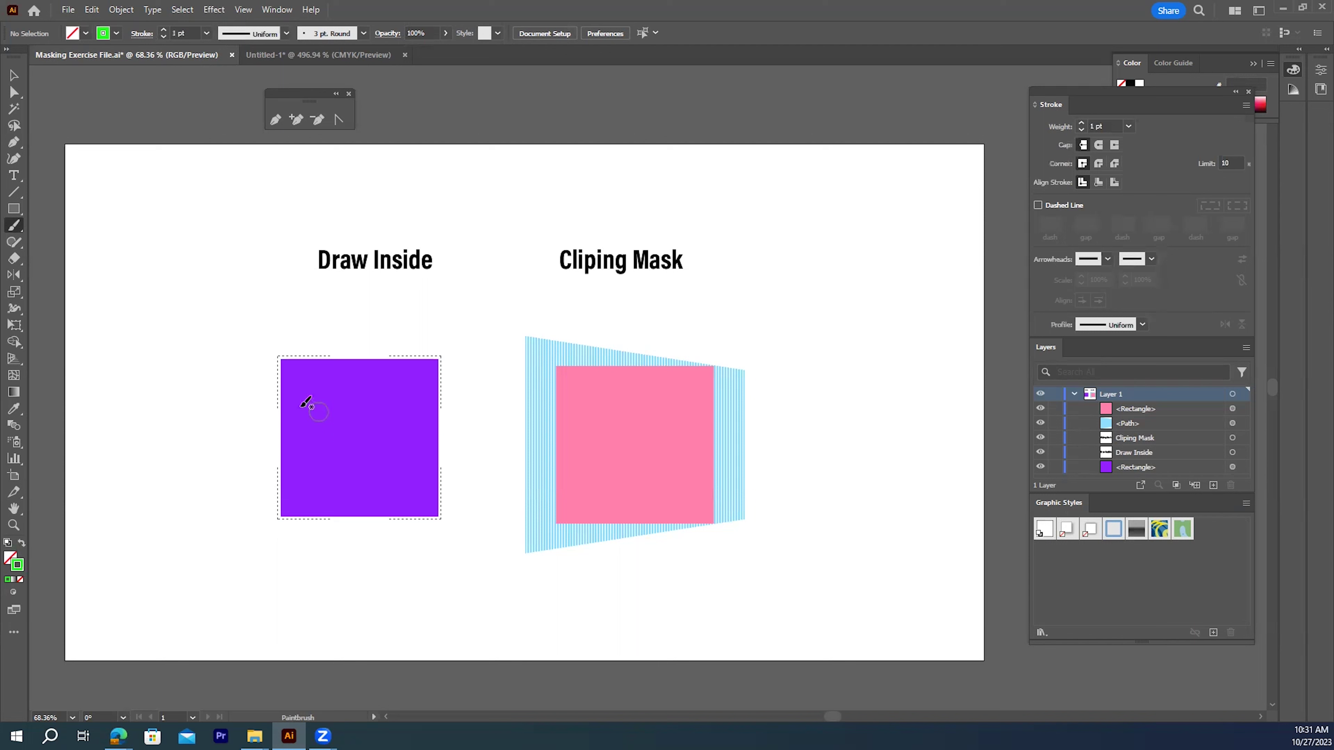
- Paint three curved green brush strokes across the purple square, starting and ending beyond its edges
{"action": "mouse_move", "coordinate": [254, 416]}
{"action": "left_mouse_down"}
{"action": "mouse_move", "coordinate": [325, 399]}
{"action": "mouse_move", "coordinate": [404, 445]}
{"action": "mouse_move", "coordinate": [465, 428]}
{"action": "left_mouse_up"}
{"action": "mouse_move", "coordinate": [395, 324]}
{"action": "left_mouse_down"}
{"action": "mouse_move", "coordinate": [334, 443]}
{"action": "mouse_move", "coordinate": [344, 530]}
{"action": "mouse_move", "coordinate": [432, 554]}
{"action": "left_mouse_up"}
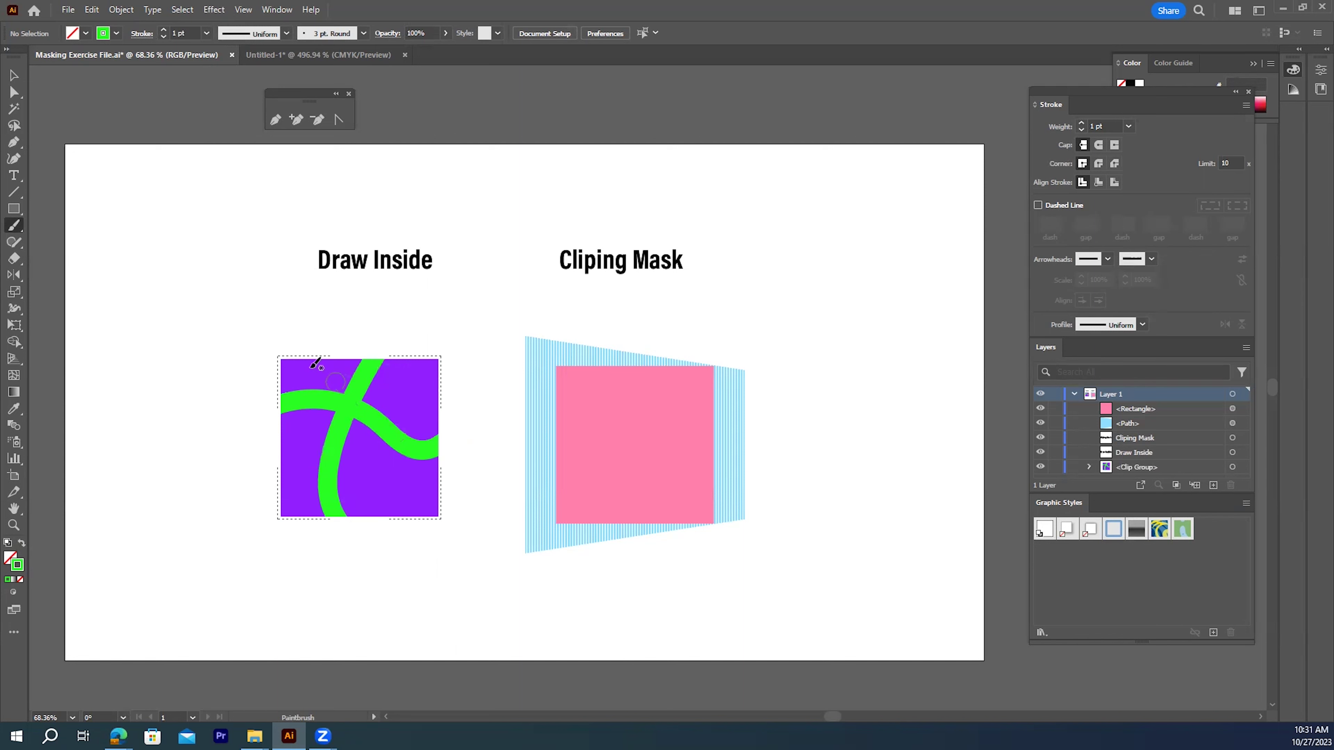
{"action": "mouse_move", "coordinate": [258, 446]}
{"action": "left_mouse_down"}
{"action": "mouse_move", "coordinate": [462, 409]}
{"action": "mouse_move", "coordinate": [499, 442]}
{"action": "left_mouse_up"}
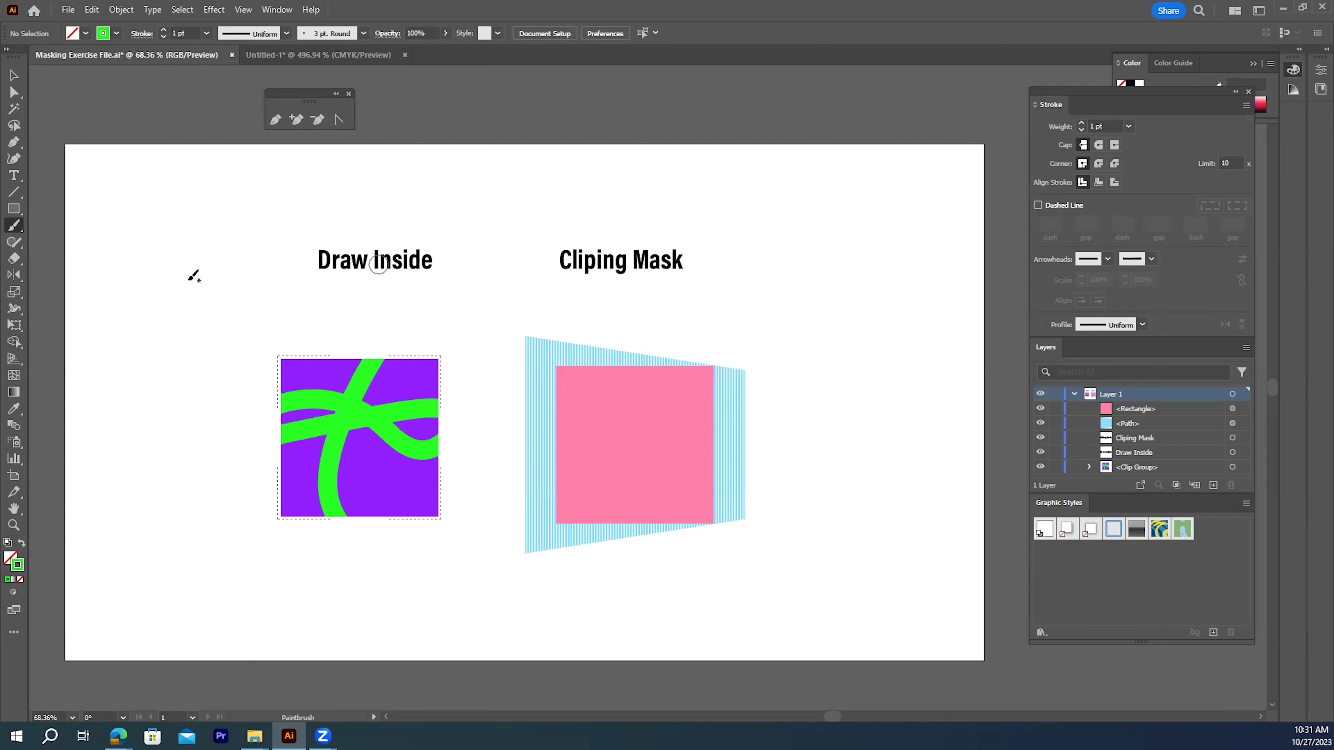
- Paint a fourth green brush stroke downward across the purple square's right side, starting and ending beyond its edges
{"action": "mouse_move", "coordinate": [410, 337]}
{"action": "left_mouse_down"}
{"action": "mouse_move", "coordinate": [411, 490]}
{"action": "mouse_move", "coordinate": [447, 528]}
{"action": "left_mouse_up"}
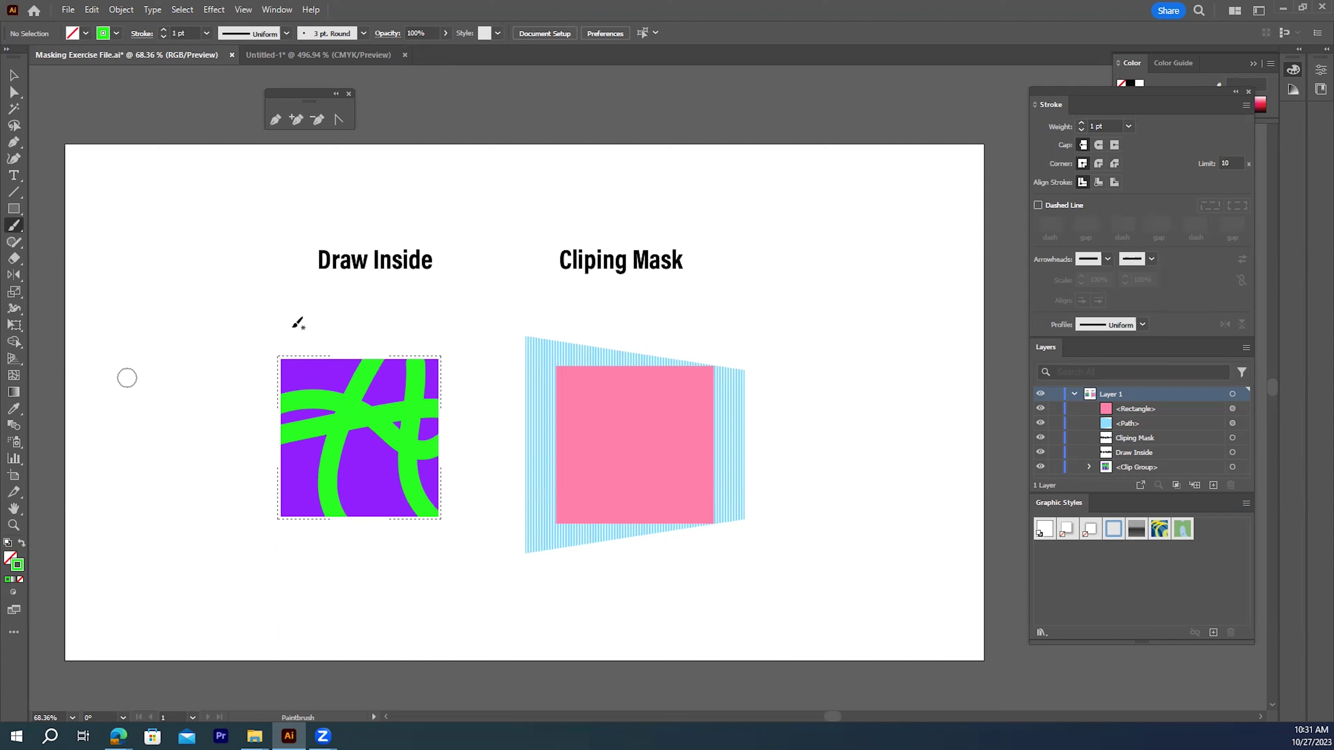
{"action": "left_click", "coordinate": [14, 77]}
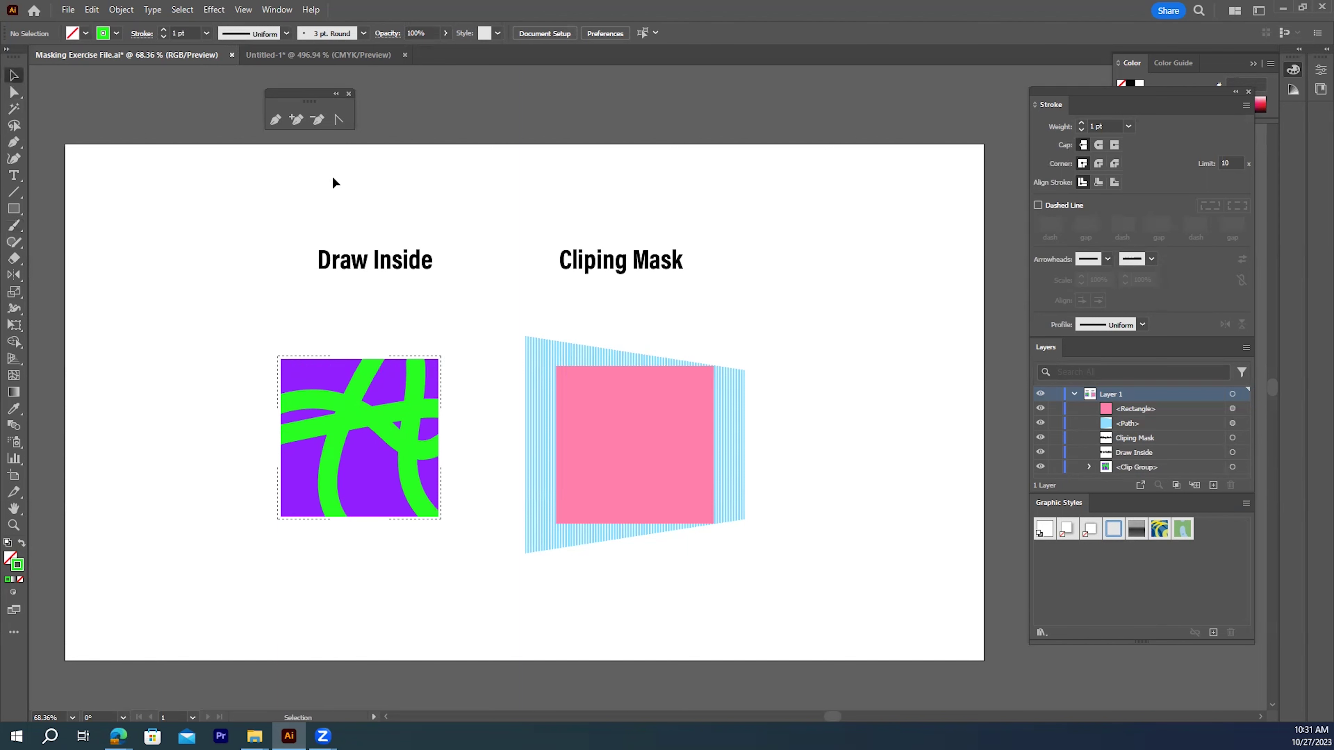
- Switch to the Untitled-1 T-shirt document and turn on Draw Inside mode for the front neckband
{"action": "left_click", "coordinate": [343, 54]}
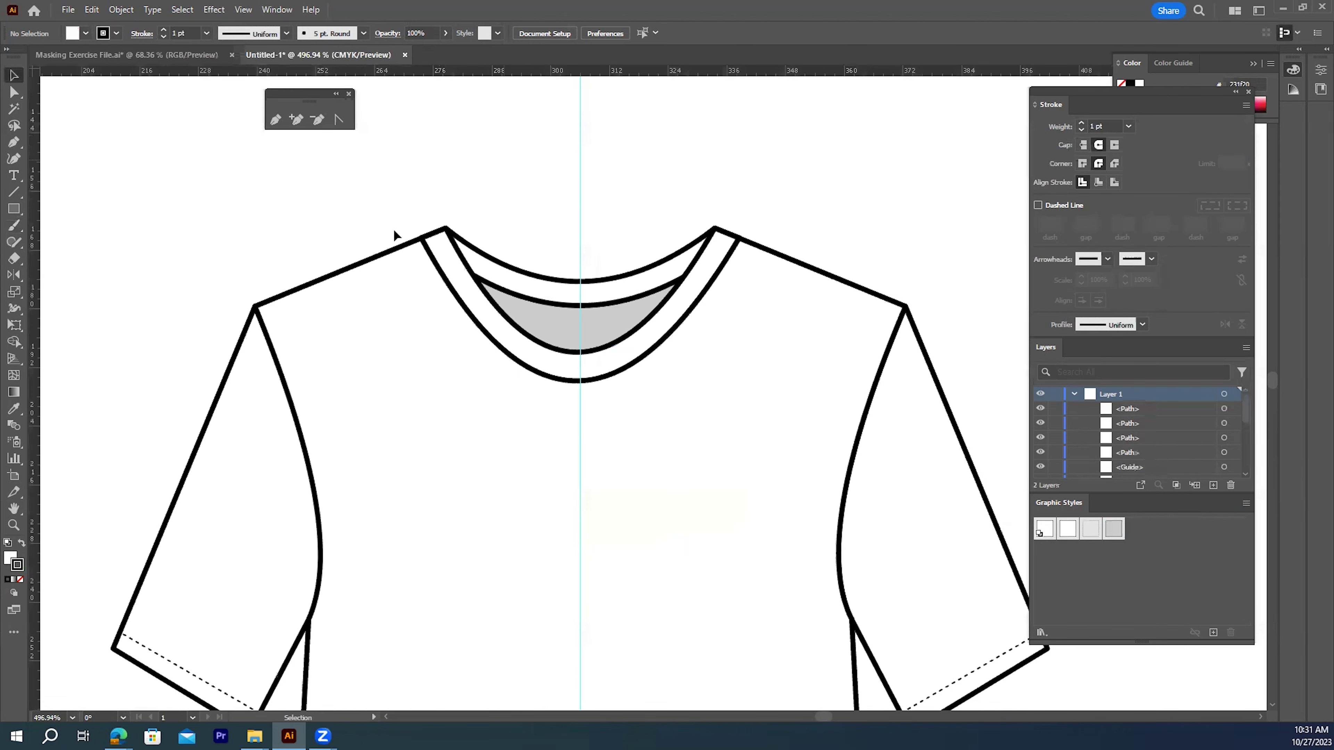
{"action": "left_click", "coordinate": [456, 298]}
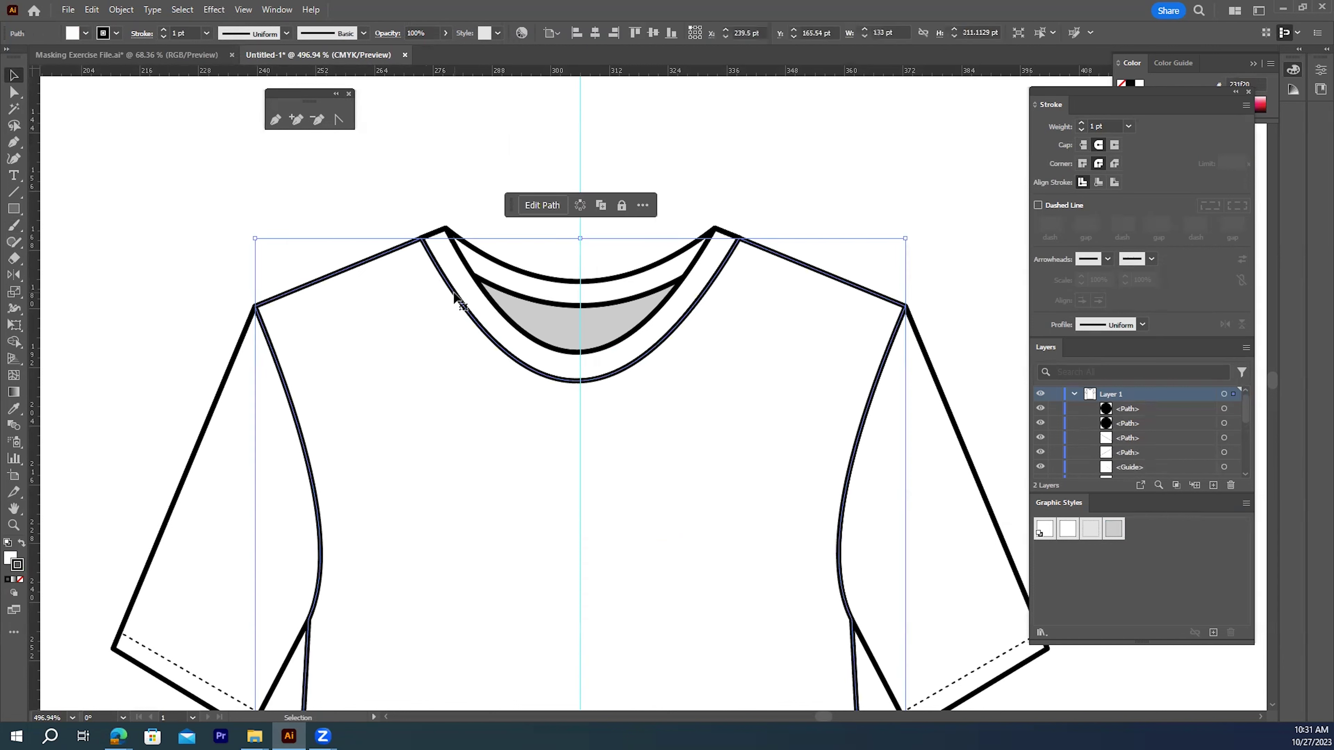
{"action": "left_click", "coordinate": [455, 210]}
{"action": "left_click", "coordinate": [459, 257]}
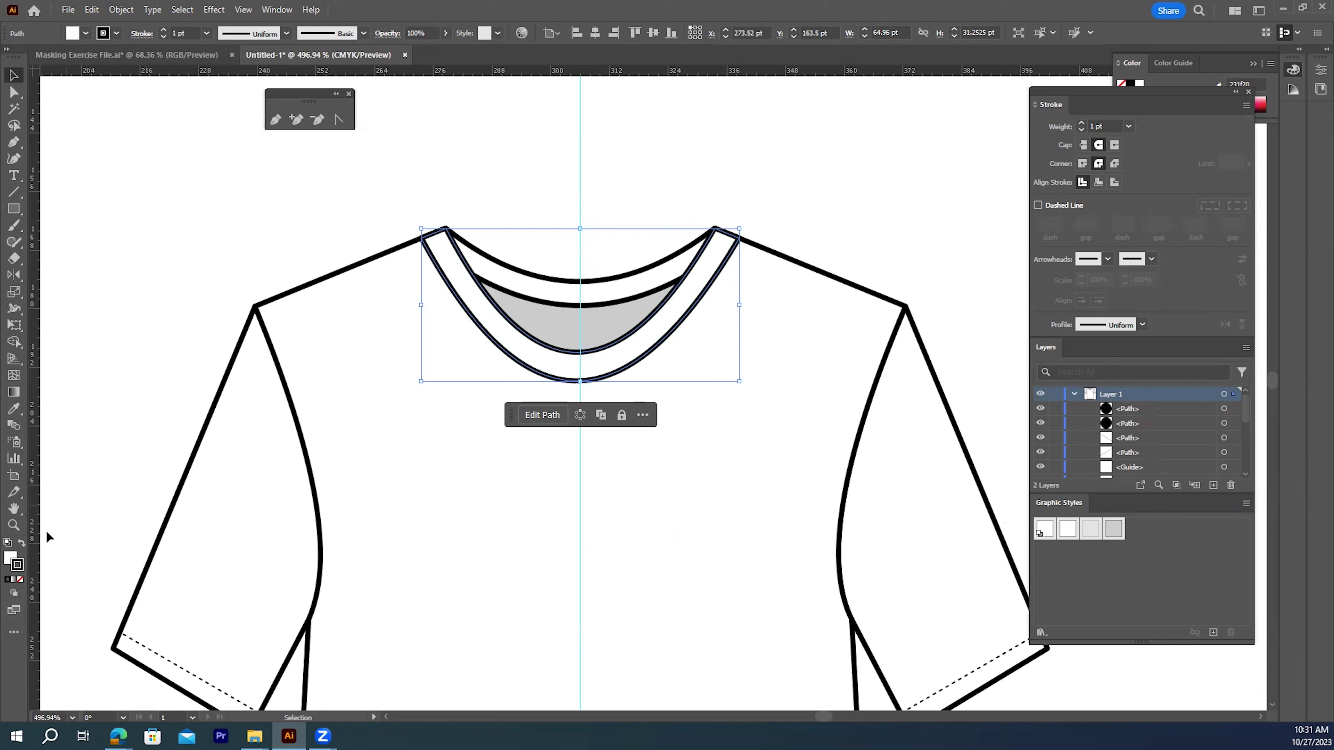
{"action": "left_click", "coordinate": [14, 592]}
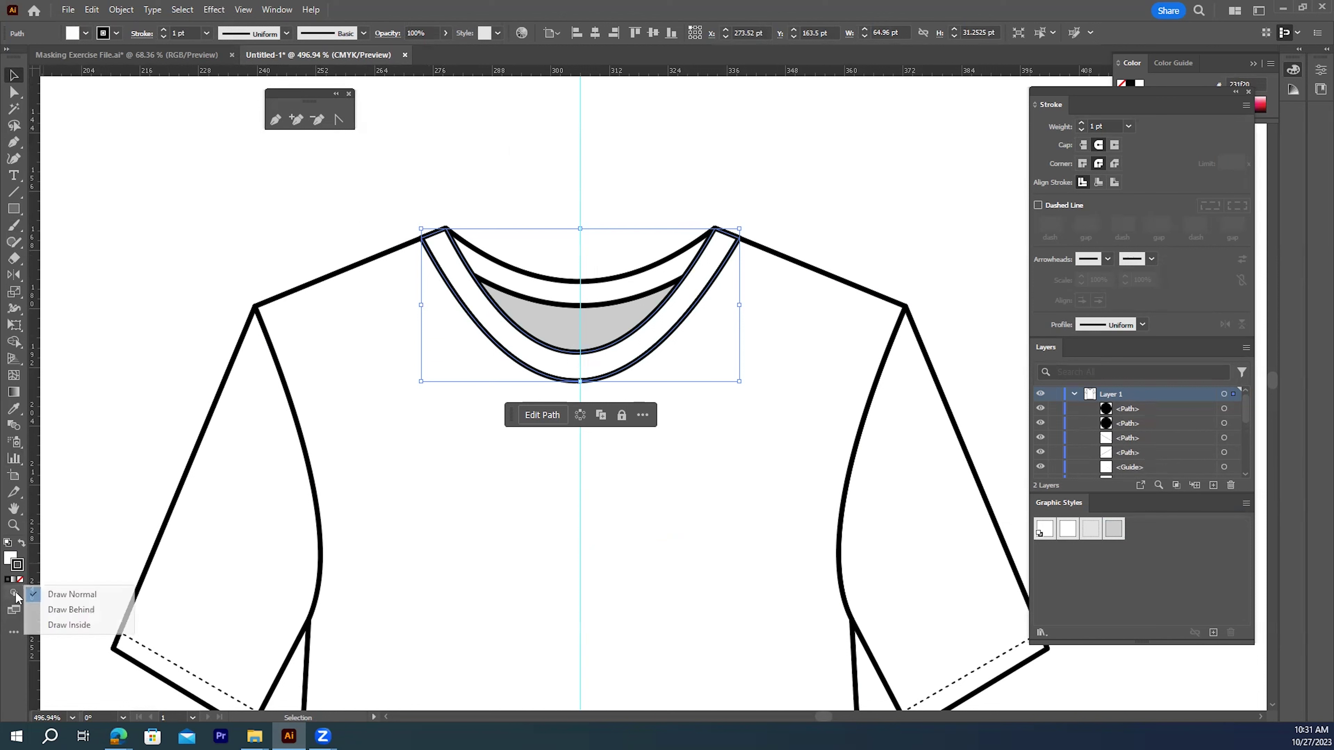
{"action": "left_click", "coordinate": [70, 624]}
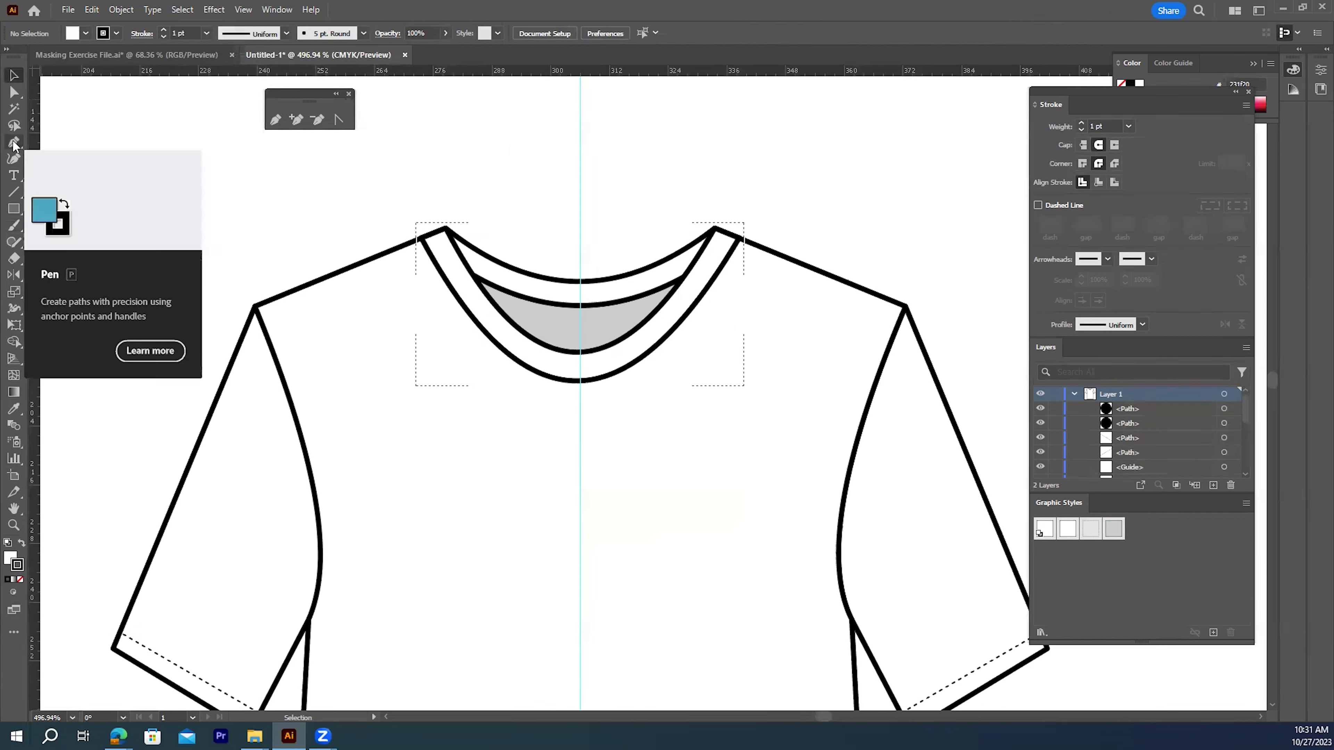
- Draw a straight horizontal Pen line about 62 pt long just above the neckline, spanning both shoulder ends of the front neckband
{"action": "left_click", "coordinate": [274, 120]}
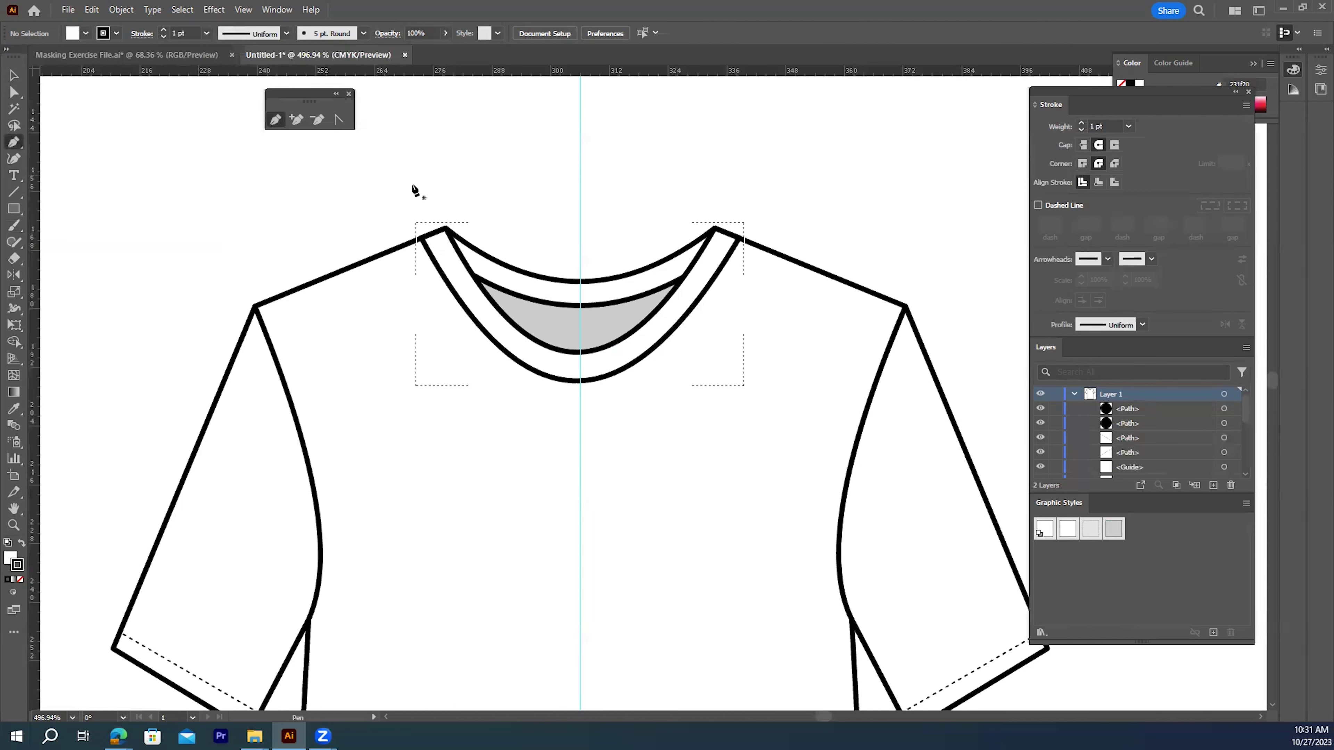
{"action": "key", "text": "plus"}
{"action": "left_click", "coordinate": [426, 204]}
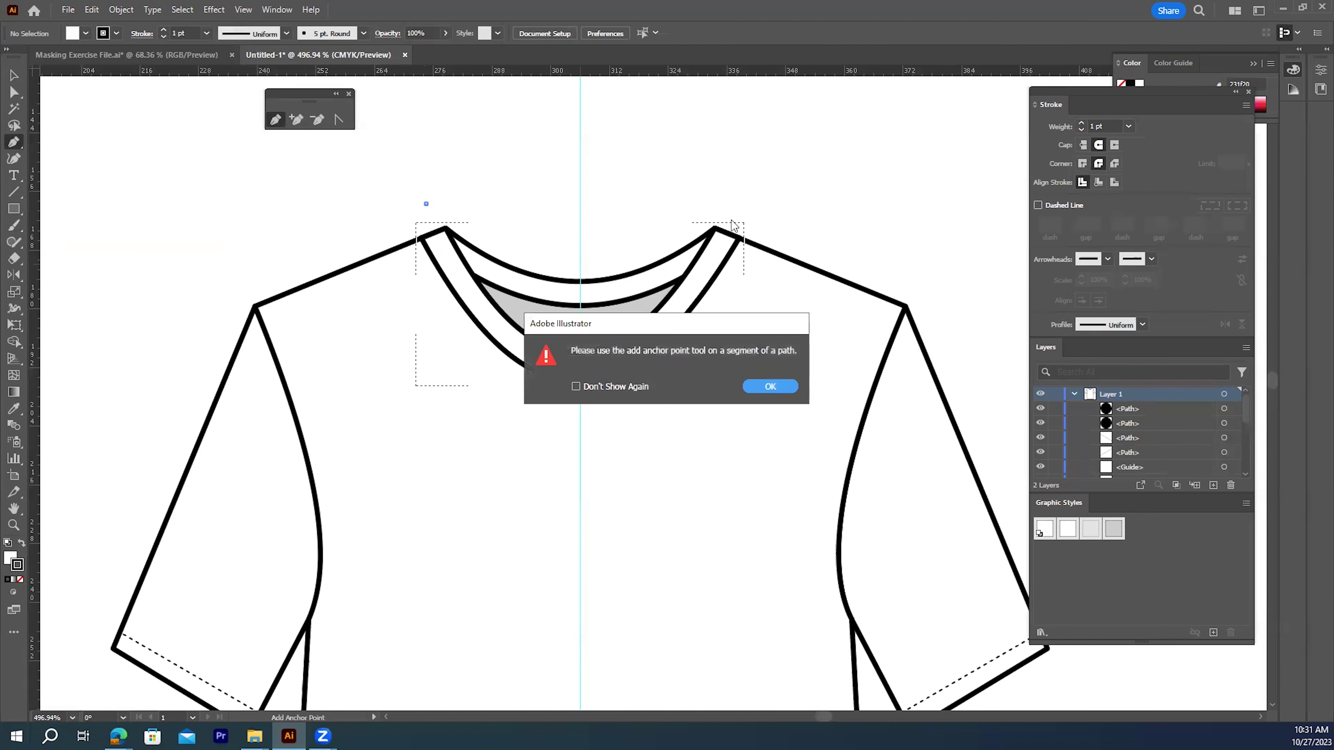
{"action": "left_click", "coordinate": [770, 387]}
{"action": "key", "text": "p"}
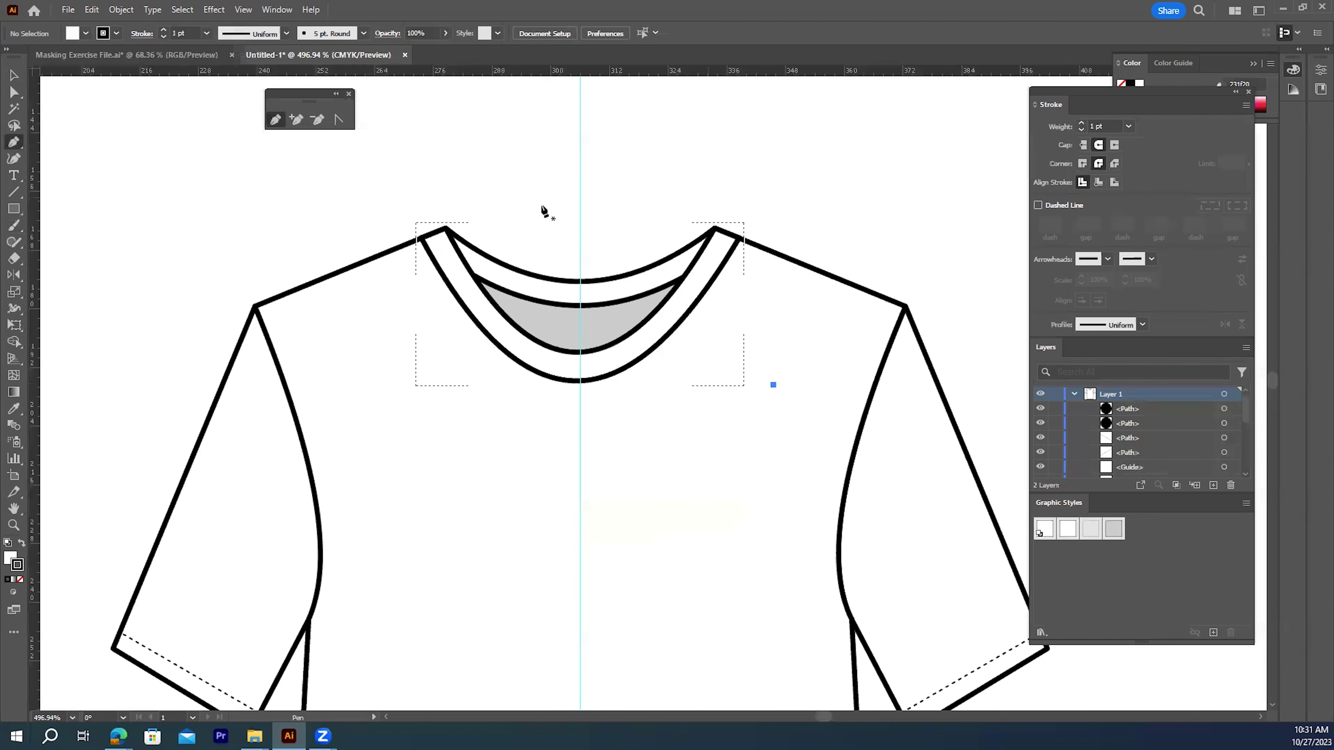
{"action": "left_click", "coordinate": [425, 208]}
{"action": "left_click", "coordinate": [724, 209]}
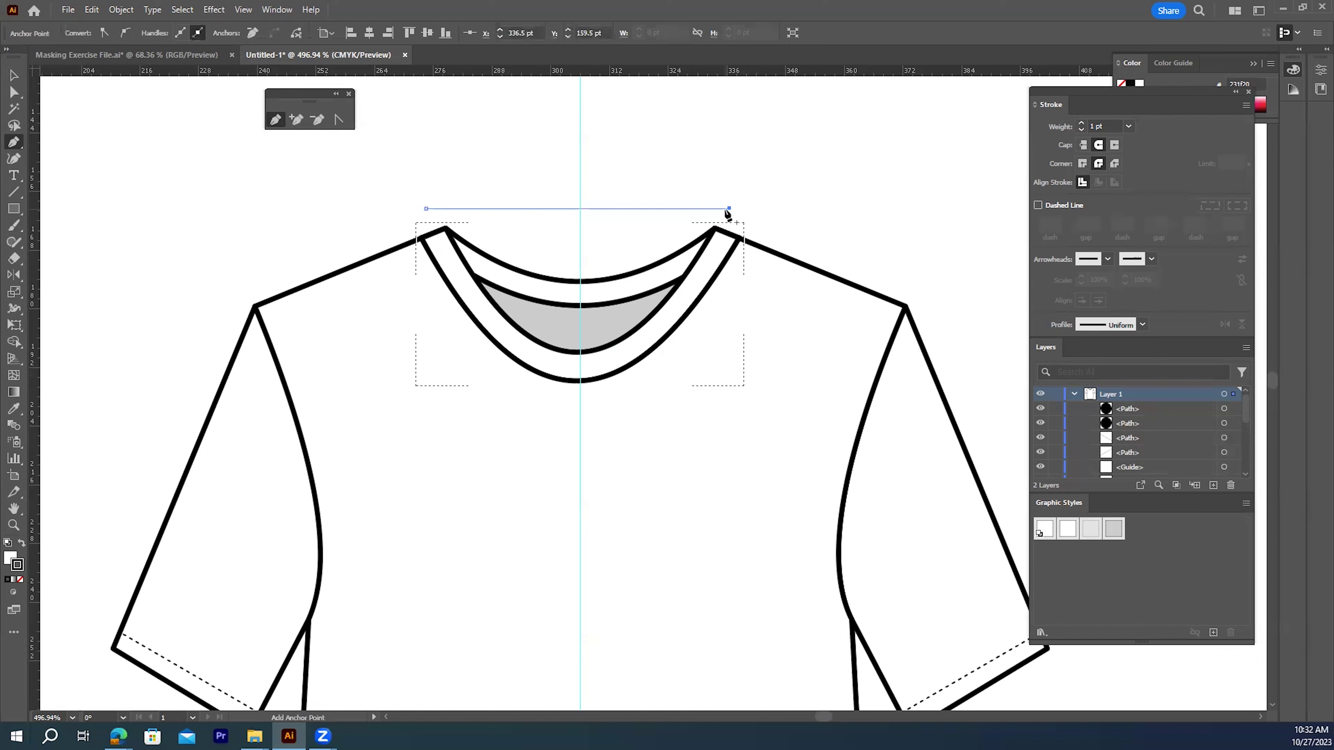
- Remove the line's fill and bend it down into a curve running along the middle of the front neckband
{"action": "left_click", "coordinate": [339, 119]}
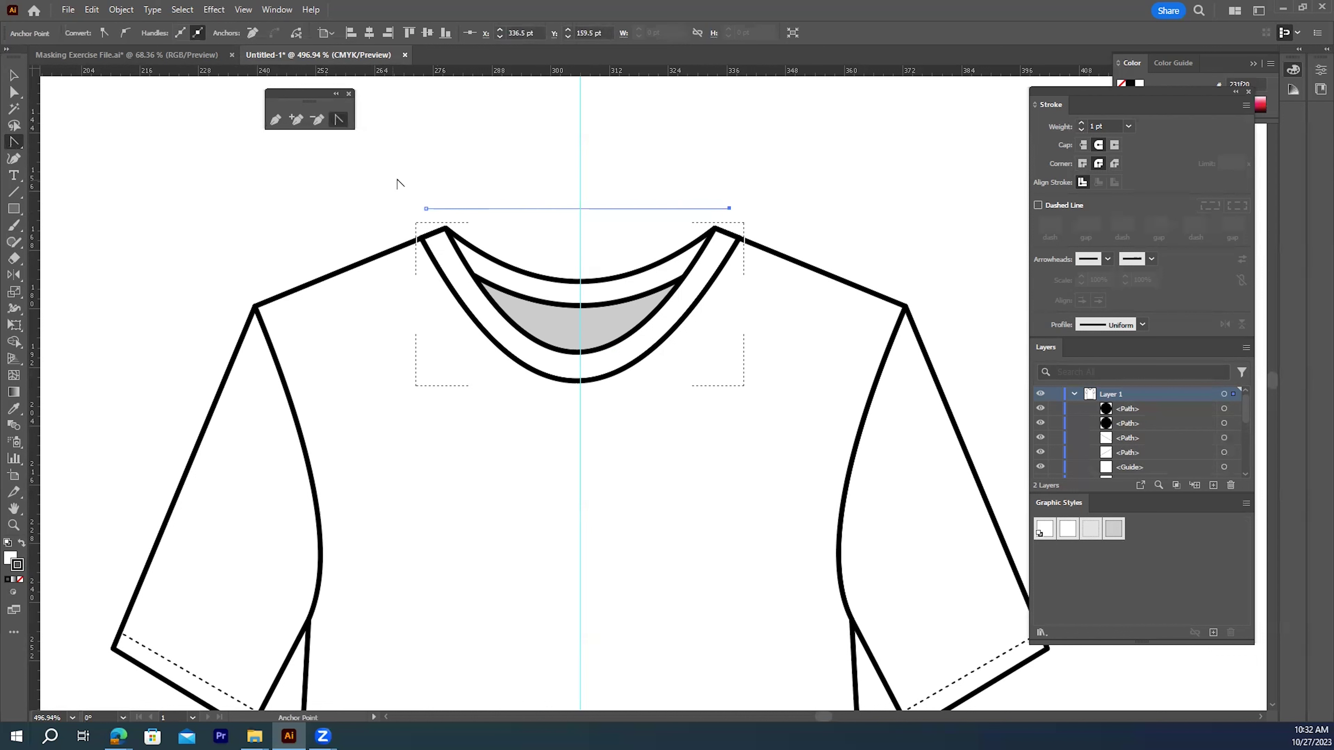
{"action": "left_click", "coordinate": [20, 580]}
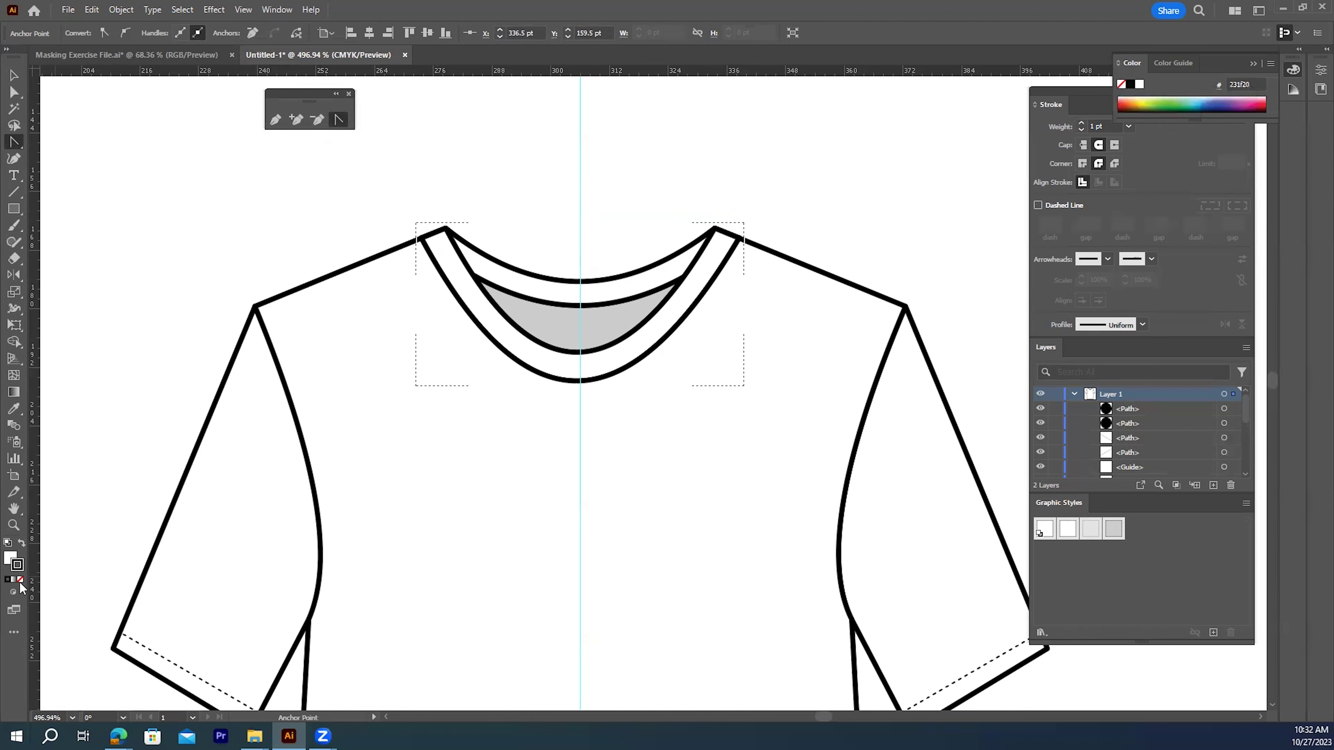
{"action": "double_click", "coordinate": [10, 556]}
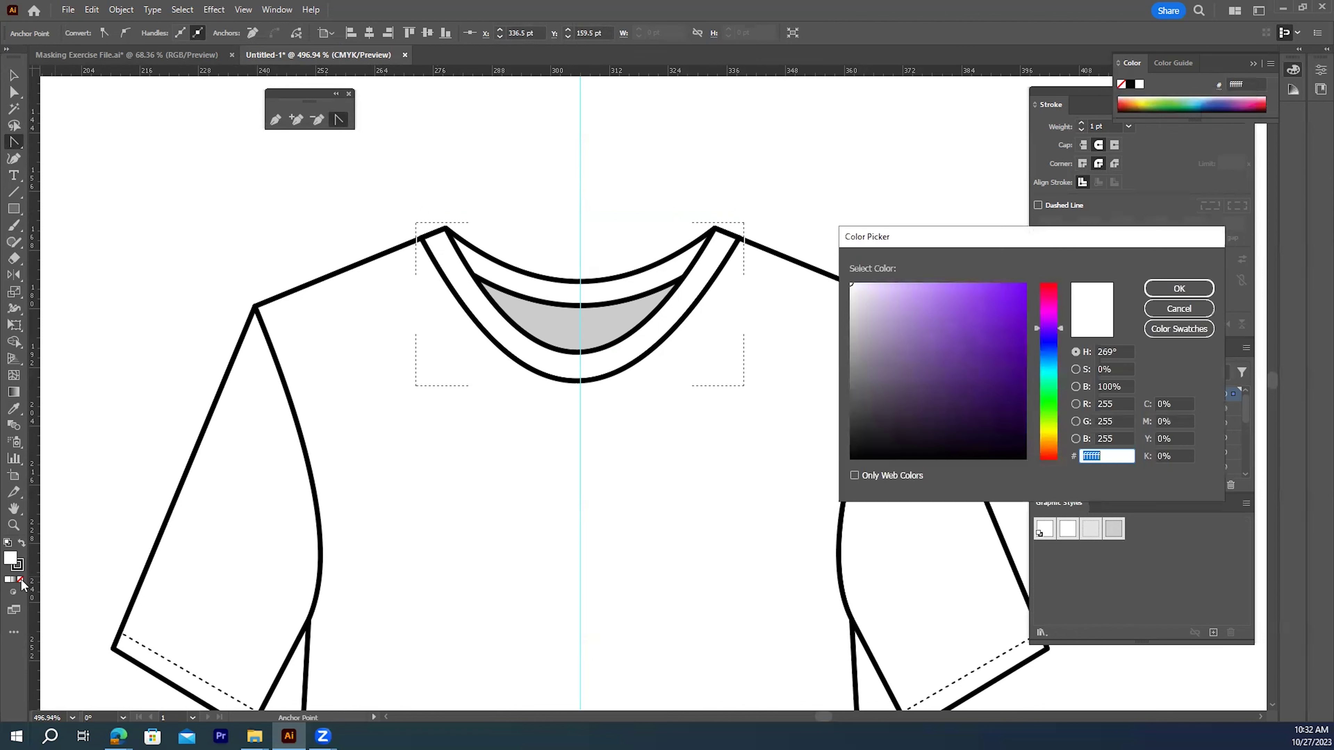
{"action": "left_click", "coordinate": [1182, 310]}
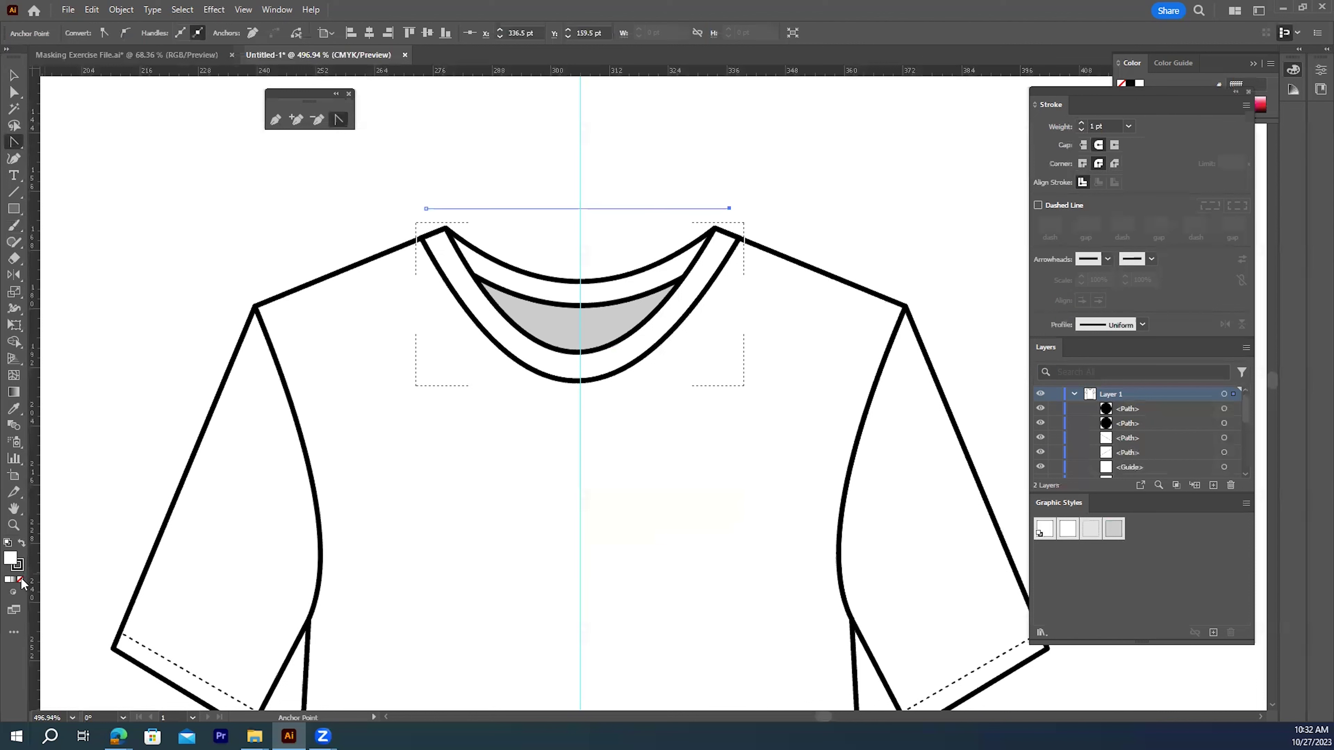
{"action": "left_click", "coordinate": [19, 580]}
{"action": "left_click_drag", "start_coordinate": [583, 207], "coordinate": [581, 371]}
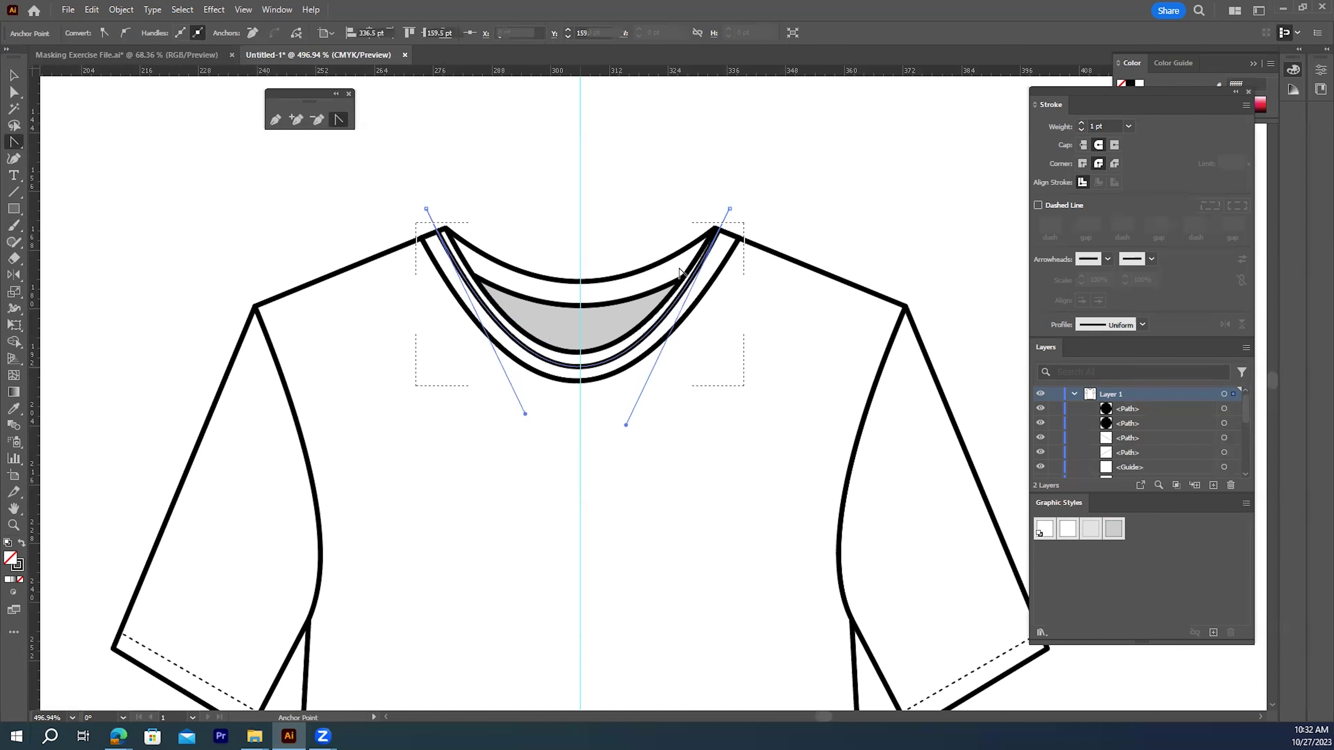
{"action": "left_click", "coordinate": [729, 209]}
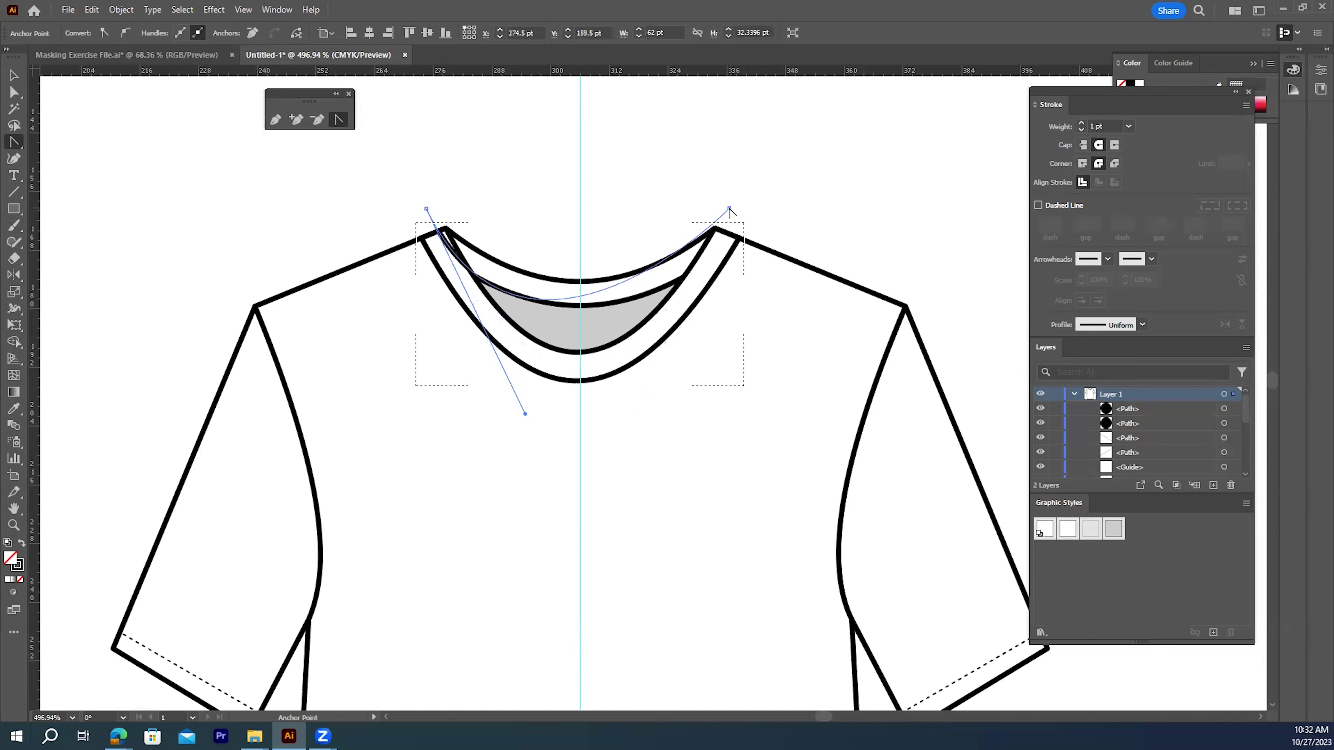
- Move the curve's two end anchor points slightly outward to centre it between the neckband's edges
{"action": "left_click", "coordinate": [14, 92]}
{"action": "left_click_drag", "start_coordinate": [425, 209], "coordinate": [421, 213]}
{"action": "left_click_drag", "start_coordinate": [730, 210], "coordinate": [739, 206]}
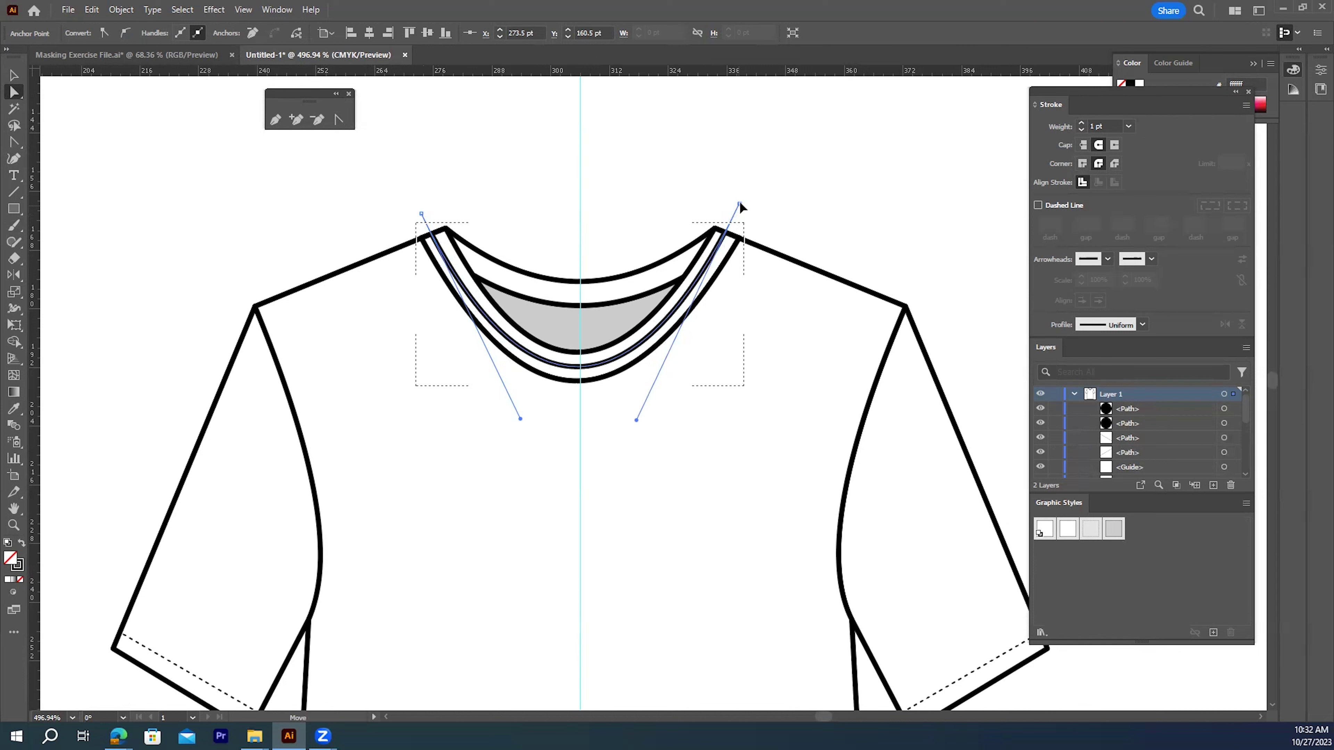
{"action": "left_click_drag", "start_coordinate": [740, 207], "coordinate": [741, 207]}
- Make the curve a dashed line with 0.5 pt dashes and 1 pt gaps, a butt cap and a miter join
{"action": "left_click", "coordinate": [1038, 206]}
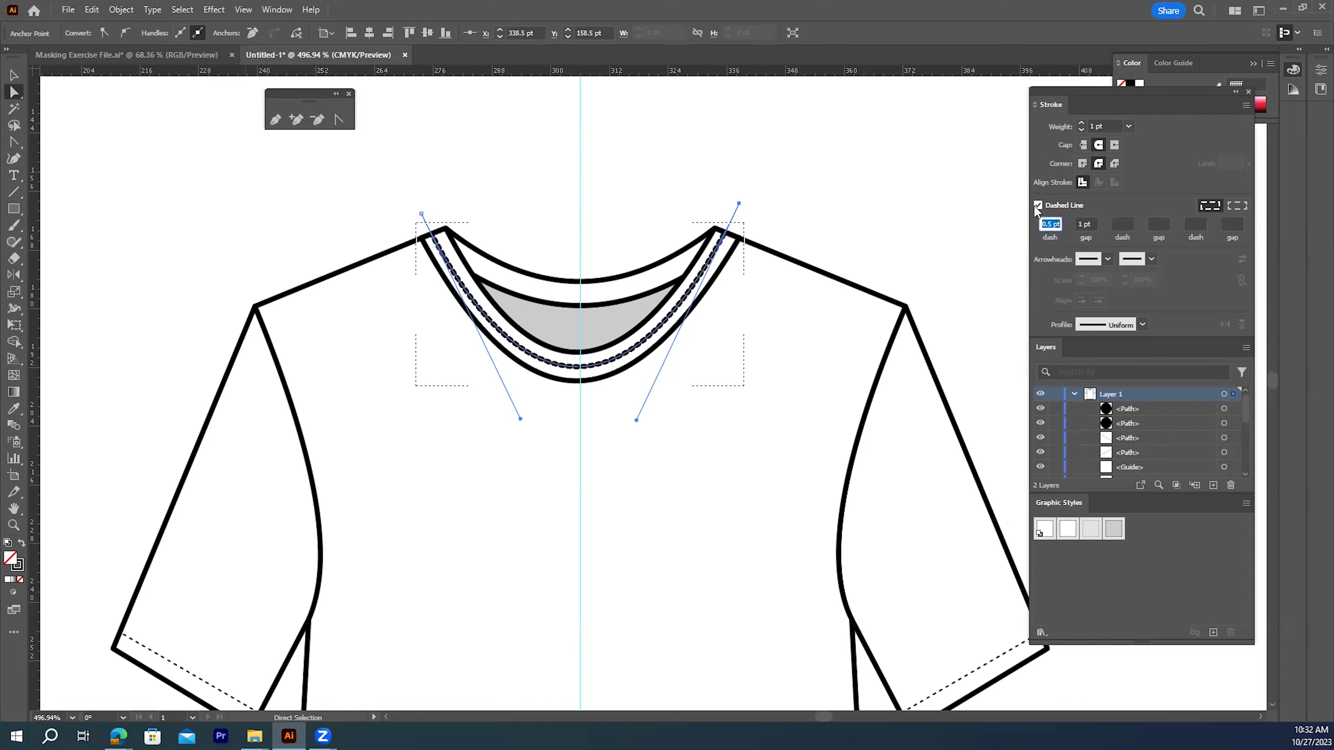
{"action": "left_click", "coordinate": [1083, 146]}
{"action": "left_click", "coordinate": [1083, 163]}
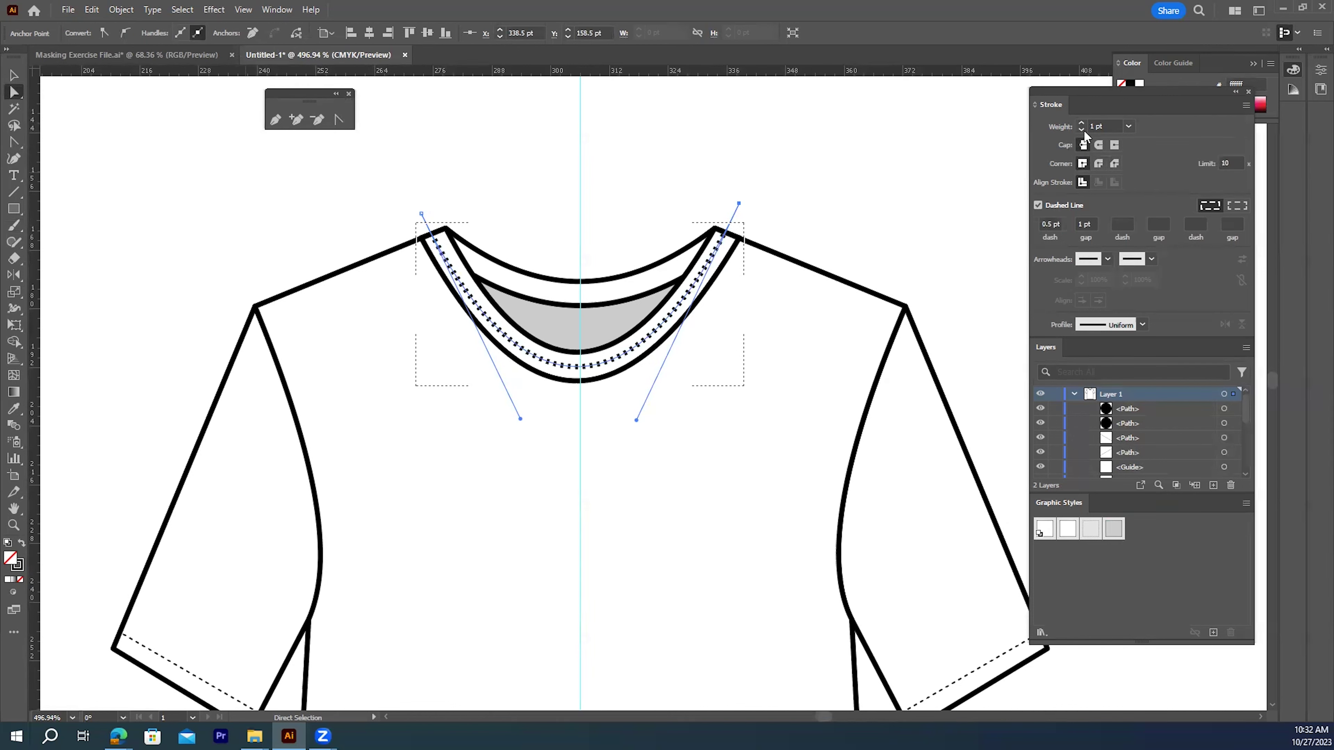
- Set the dashed curve's stroke weight to 5 pt so the rib lines fill the front neckband, and deselect it
{"action": "left_click", "coordinate": [1128, 127]}
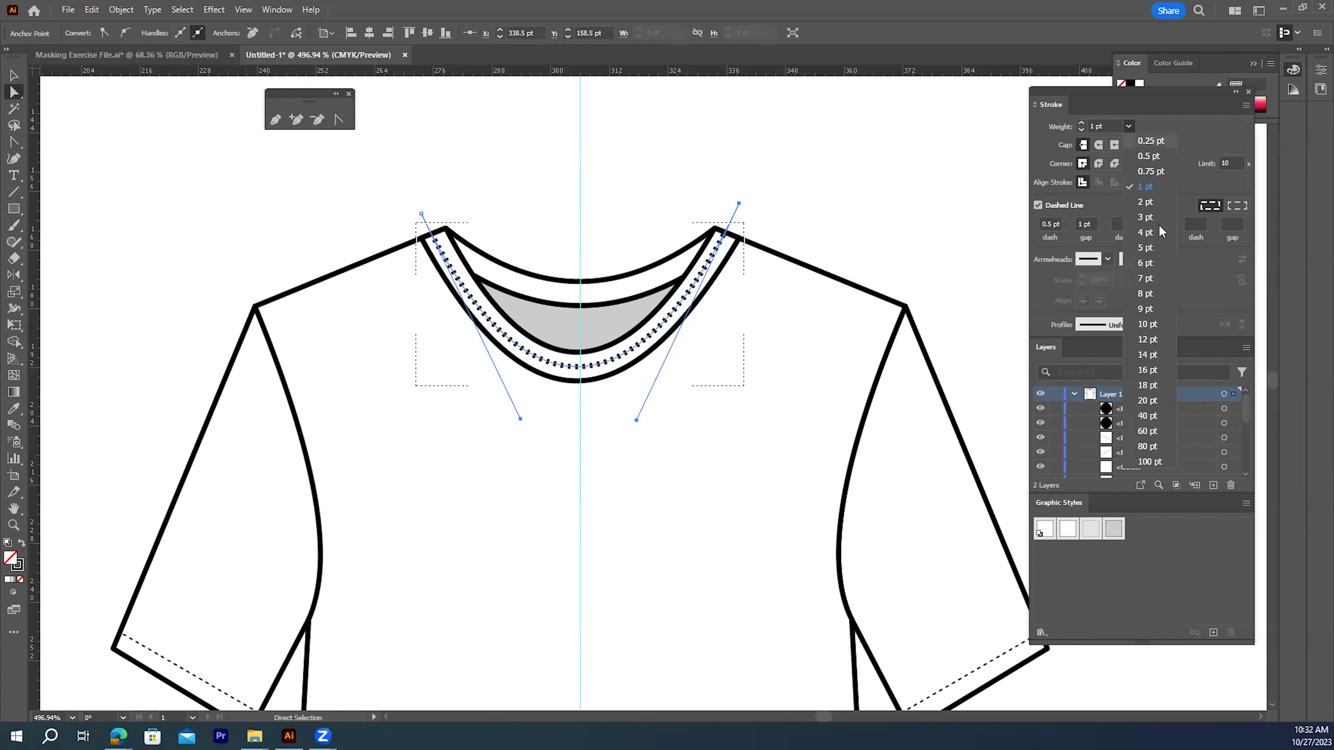
{"action": "left_click", "coordinate": [1146, 283]}
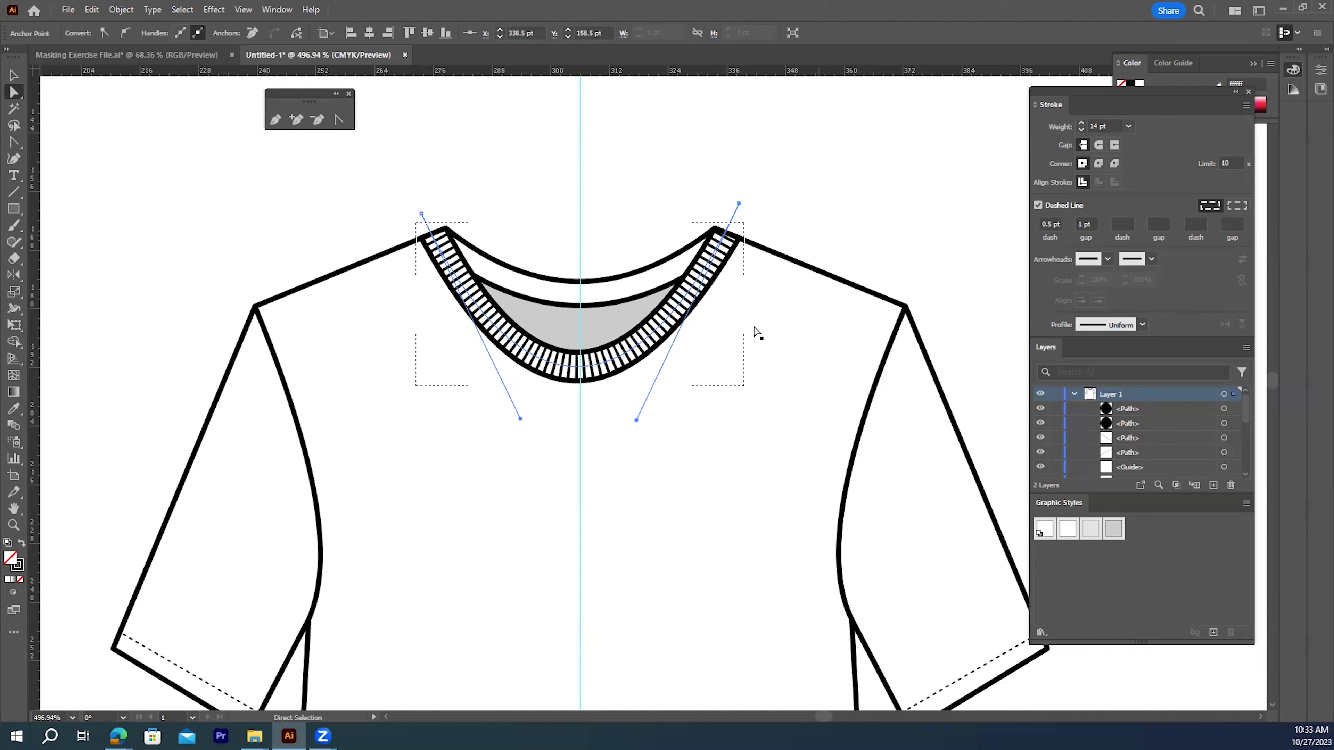
{"action": "left_click", "coordinate": [1080, 130]}
{"action": "left_click", "coordinate": [1081, 129]}
{"action": "left_click", "coordinate": [1080, 130]}
{"action": "left_click", "coordinate": [1081, 130]}
{"action": "left_click", "coordinate": [552, 175]}
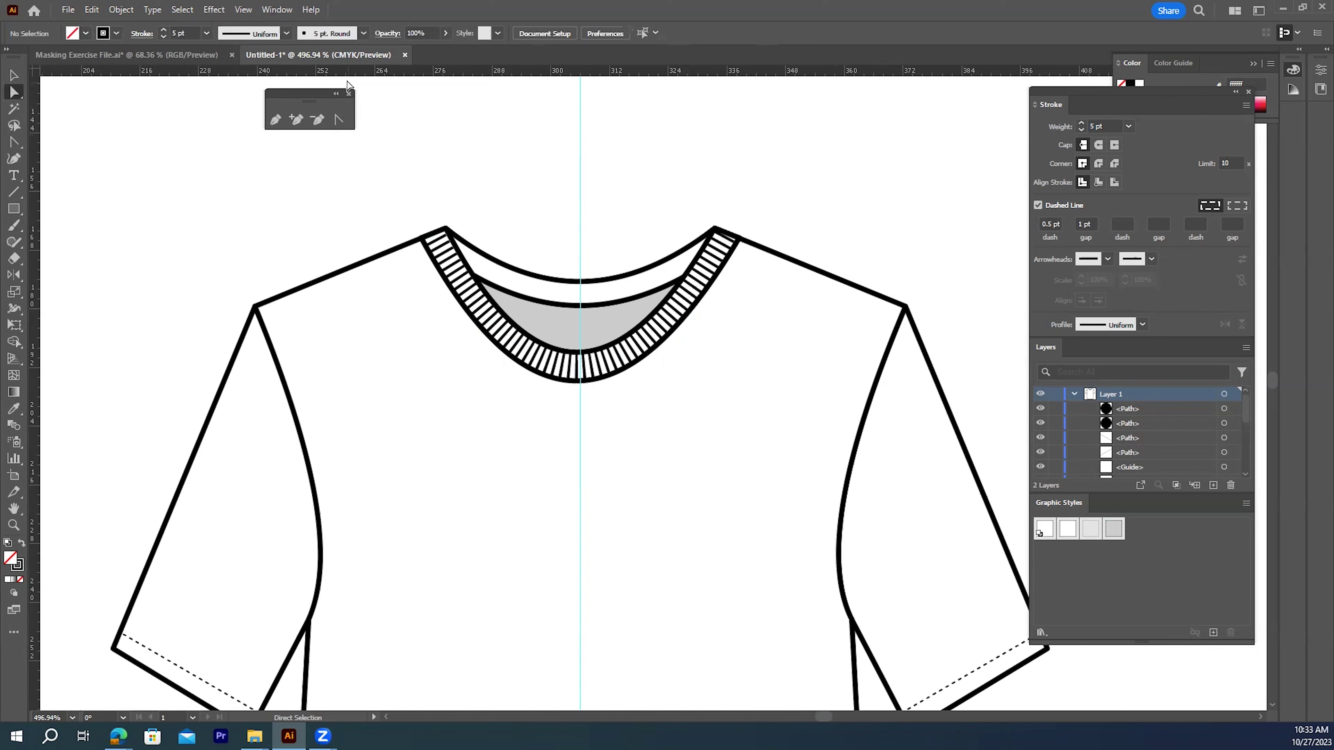
- Switch to Masking Exercise File.ai, exit Draw Inside mode and shift the pink square slightly over the blue striped shape
{"action": "left_click", "coordinate": [173, 53]}
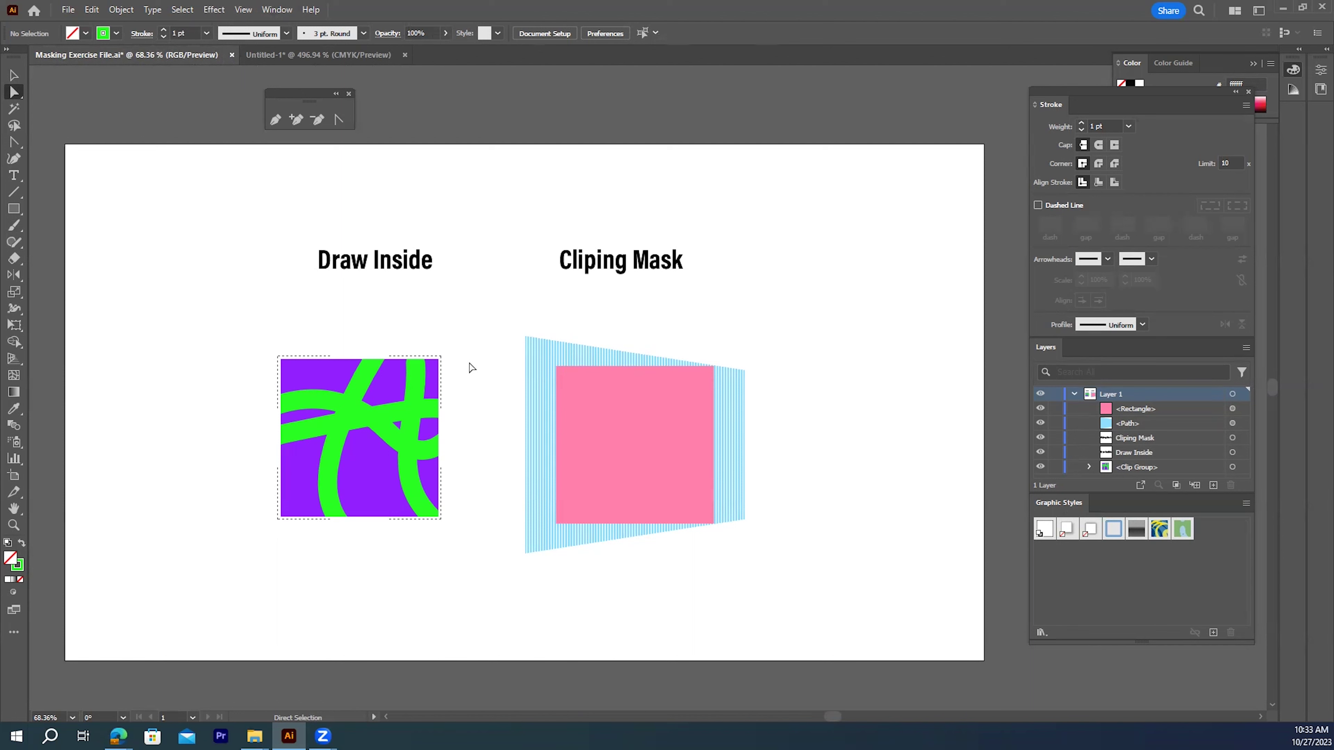
{"action": "key", "text": "shift+d"}
{"action": "left_click", "coordinate": [12, 76]}
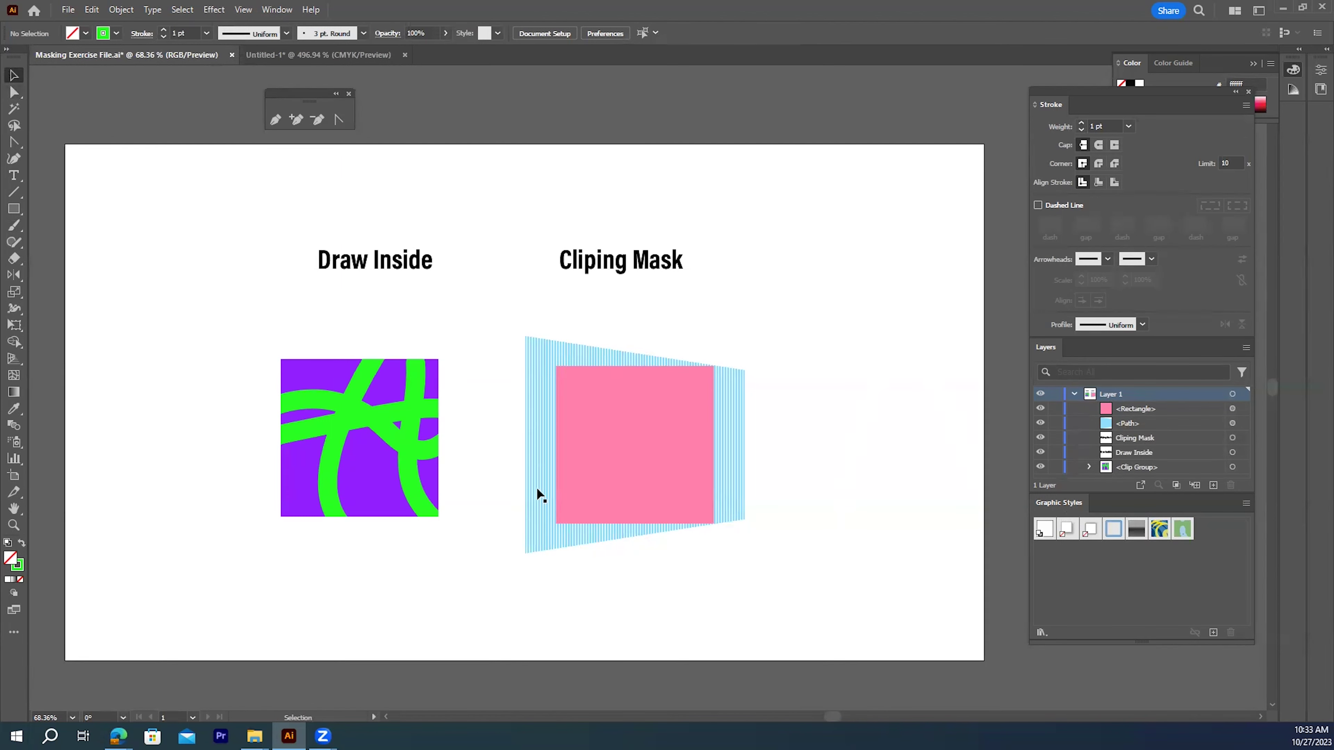
{"action": "mouse_move", "coordinate": [618, 426]}
{"action": "left_mouse_down"}
{"action": "mouse_move", "coordinate": [691, 453]}
{"action": "mouse_move", "coordinate": [845, 415]}
{"action": "mouse_move", "coordinate": [843, 395]}
{"action": "mouse_move", "coordinate": [614, 428]}
{"action": "left_mouse_up"}
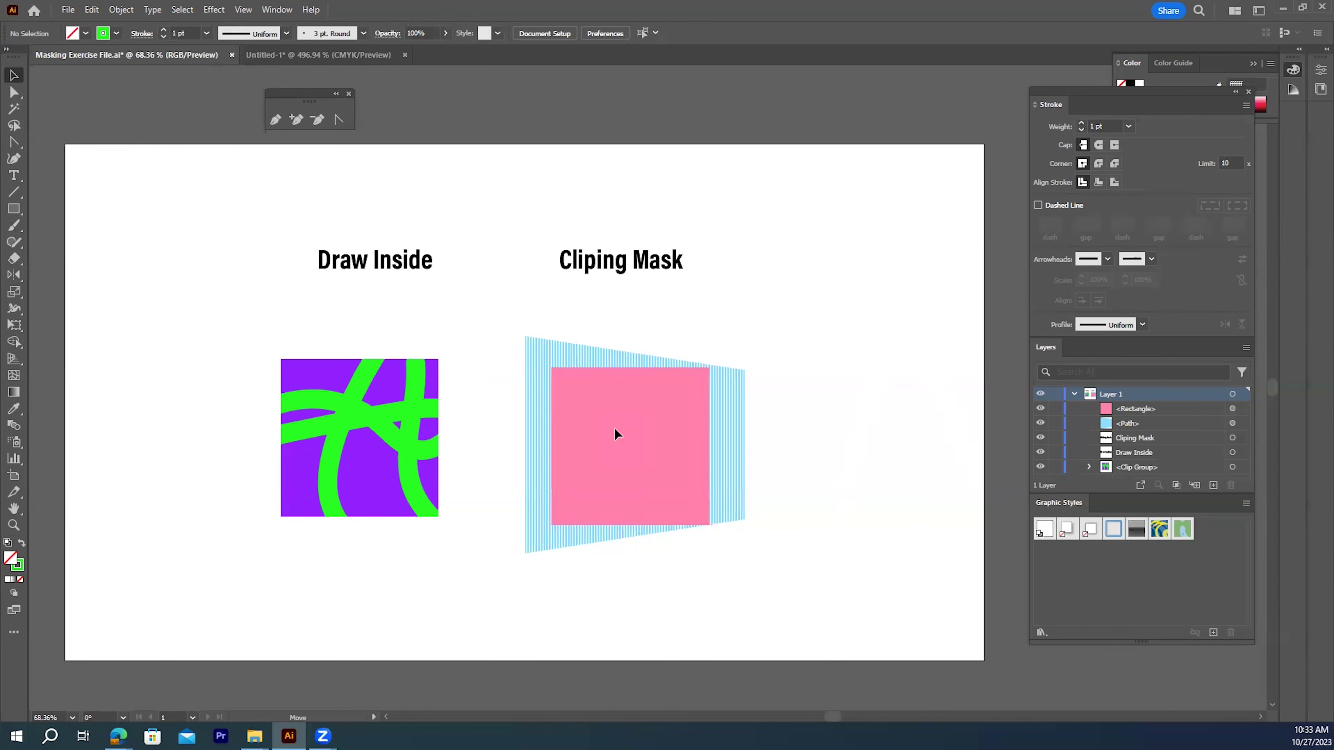
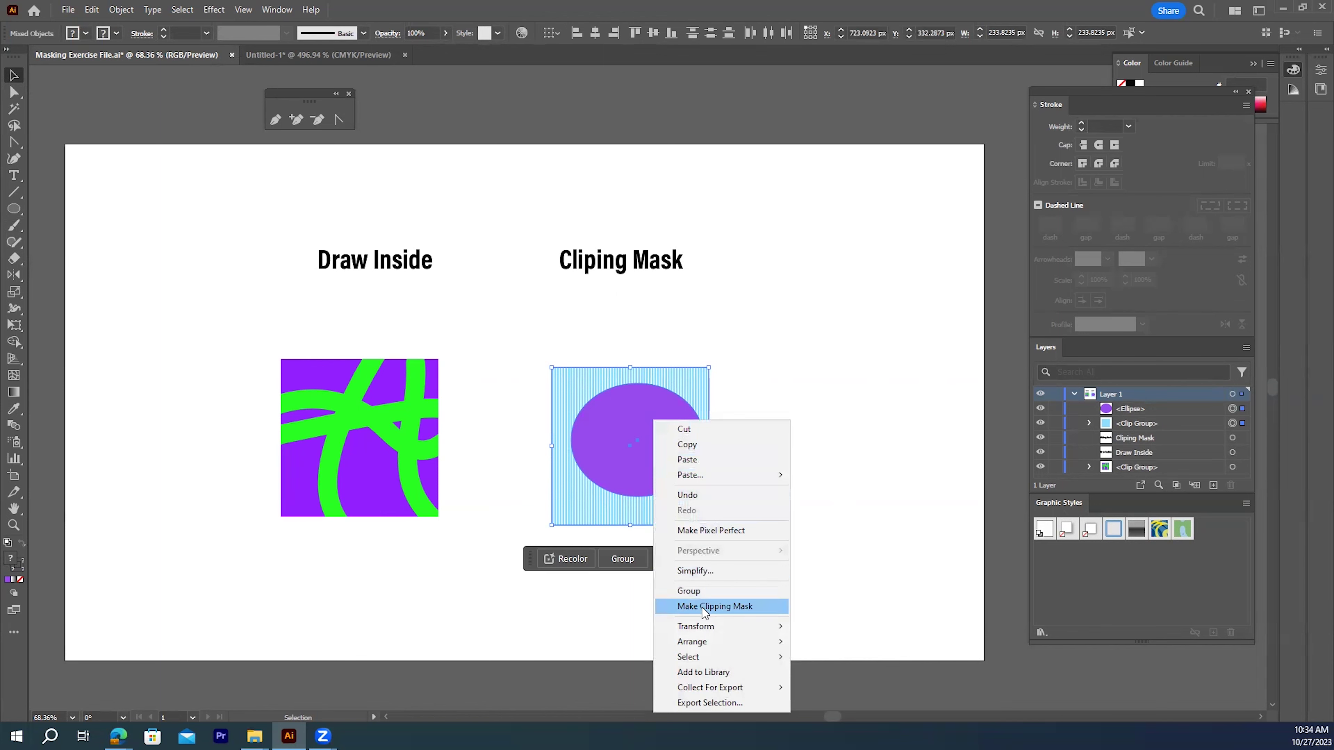
- Make a clipping mask from the purple ellipse over the striped square and move the clipped ellipse closer to the Cliping Mask heading
{"action": "left_click", "coordinate": [788, 428]}
{"action": "left_click_drag", "start_coordinate": [661, 435], "coordinate": [611, 383]}
{"action": "left_click", "coordinate": [642, 426]}
{"action": "left_click", "coordinate": [617, 415]}
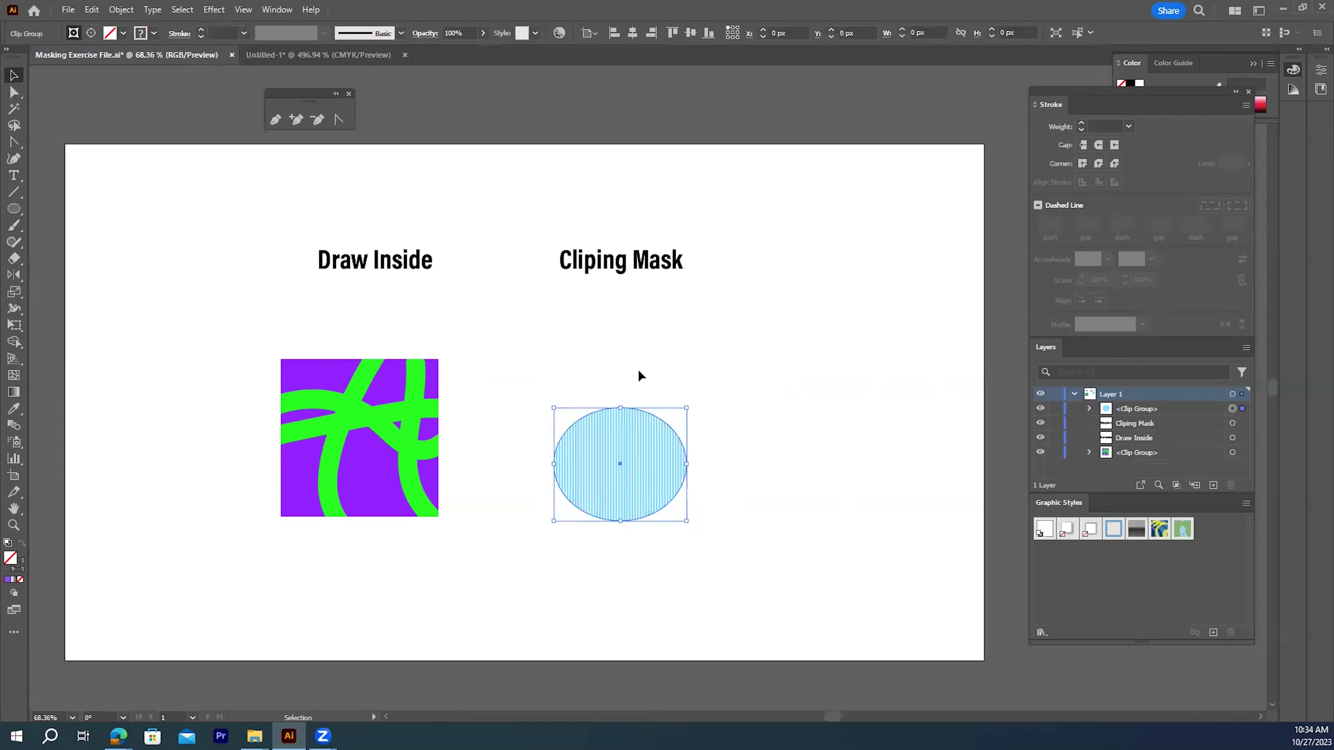
{"action": "left_click_drag", "start_coordinate": [619, 435], "coordinate": [640, 366]}
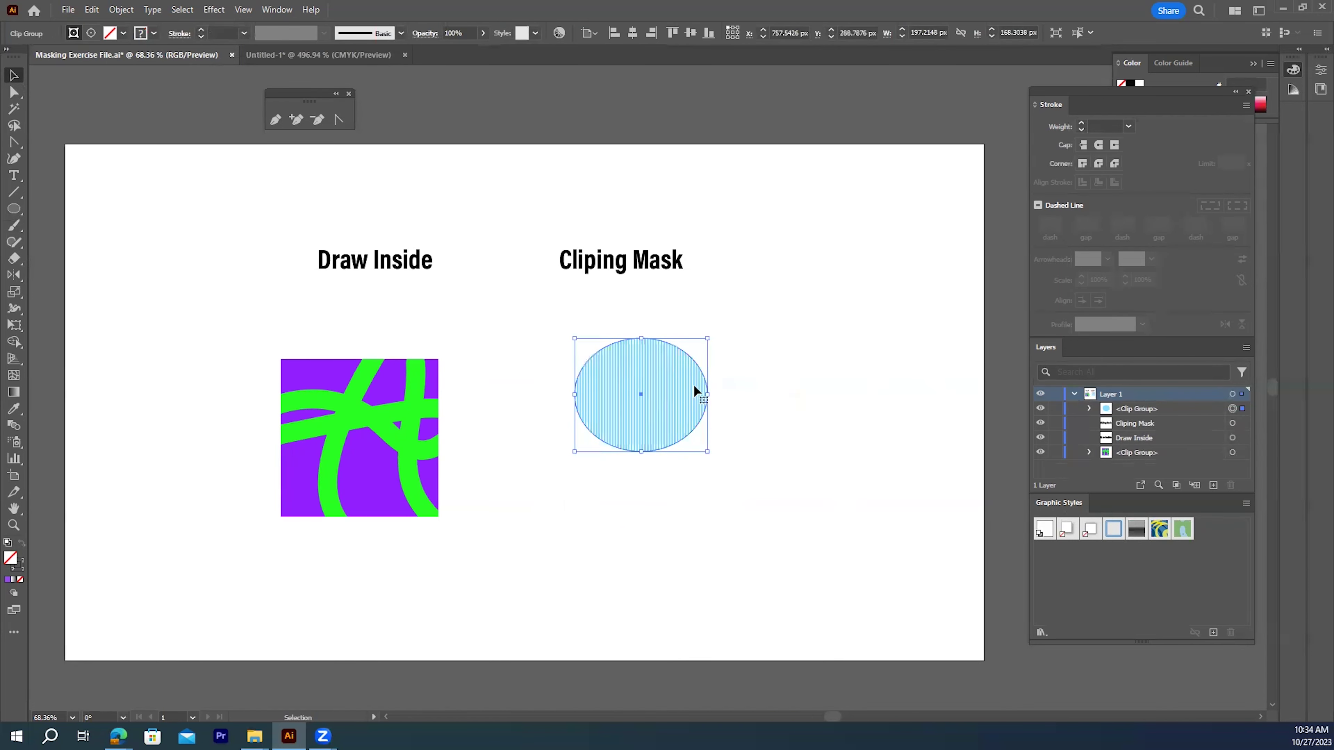
{"action": "left_click", "coordinate": [567, 310]}
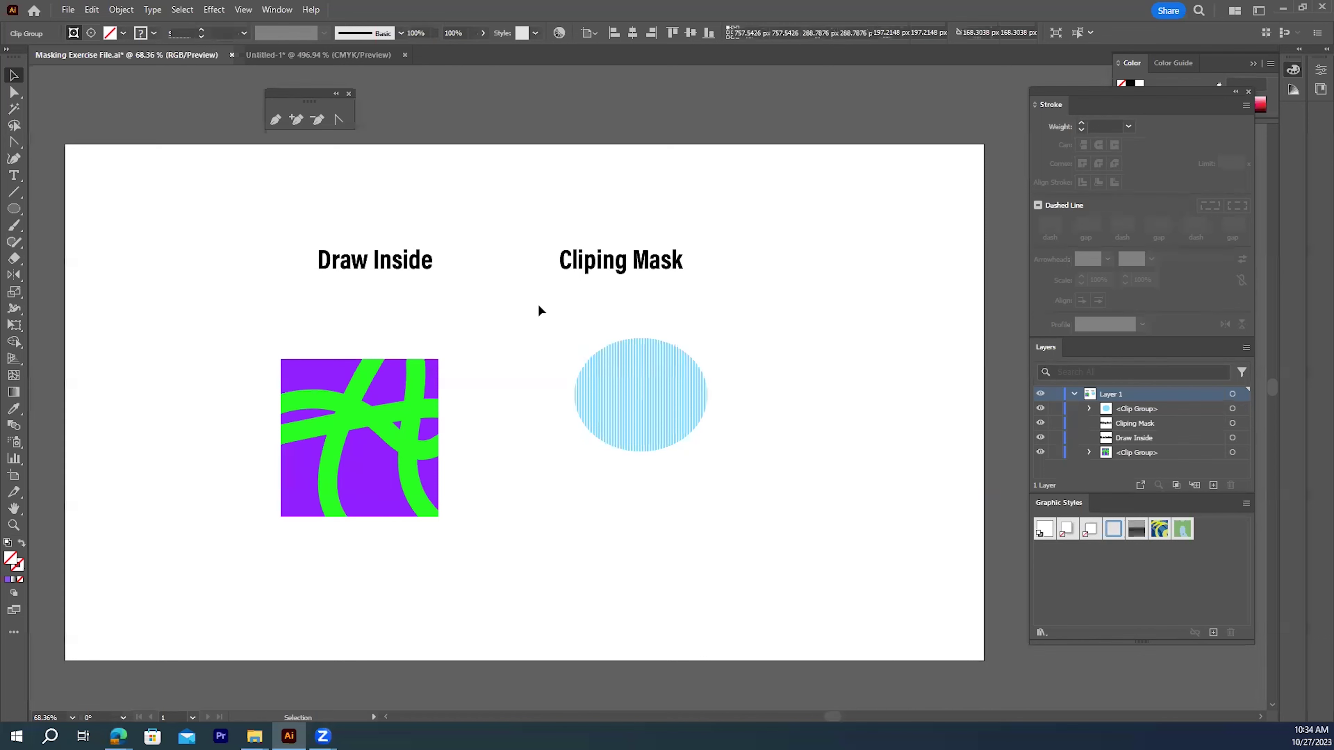
{"action": "left_click", "coordinate": [668, 374]}
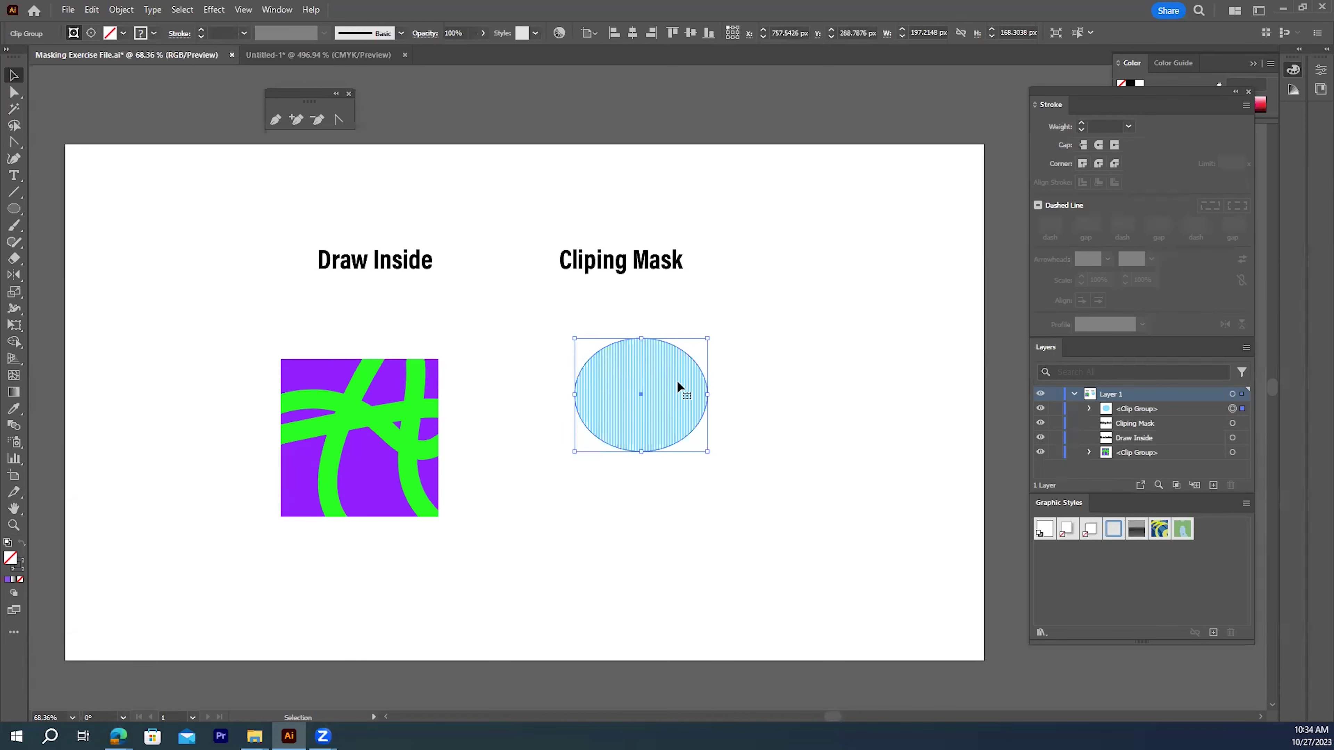
- Switch back to the Untitled-1 T-shirt document and paste a copy of the back neckband
{"action": "left_click", "coordinate": [281, 56]}
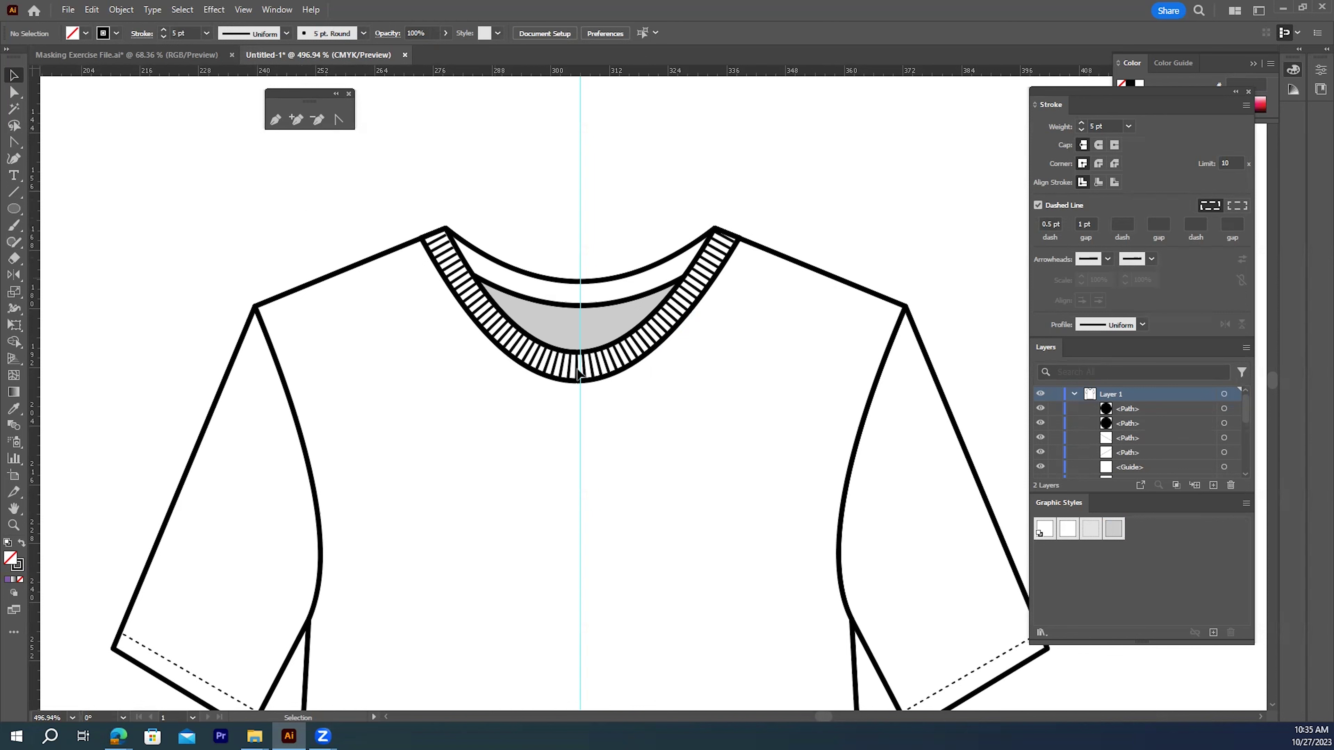
{"action": "left_click", "coordinate": [549, 284]}
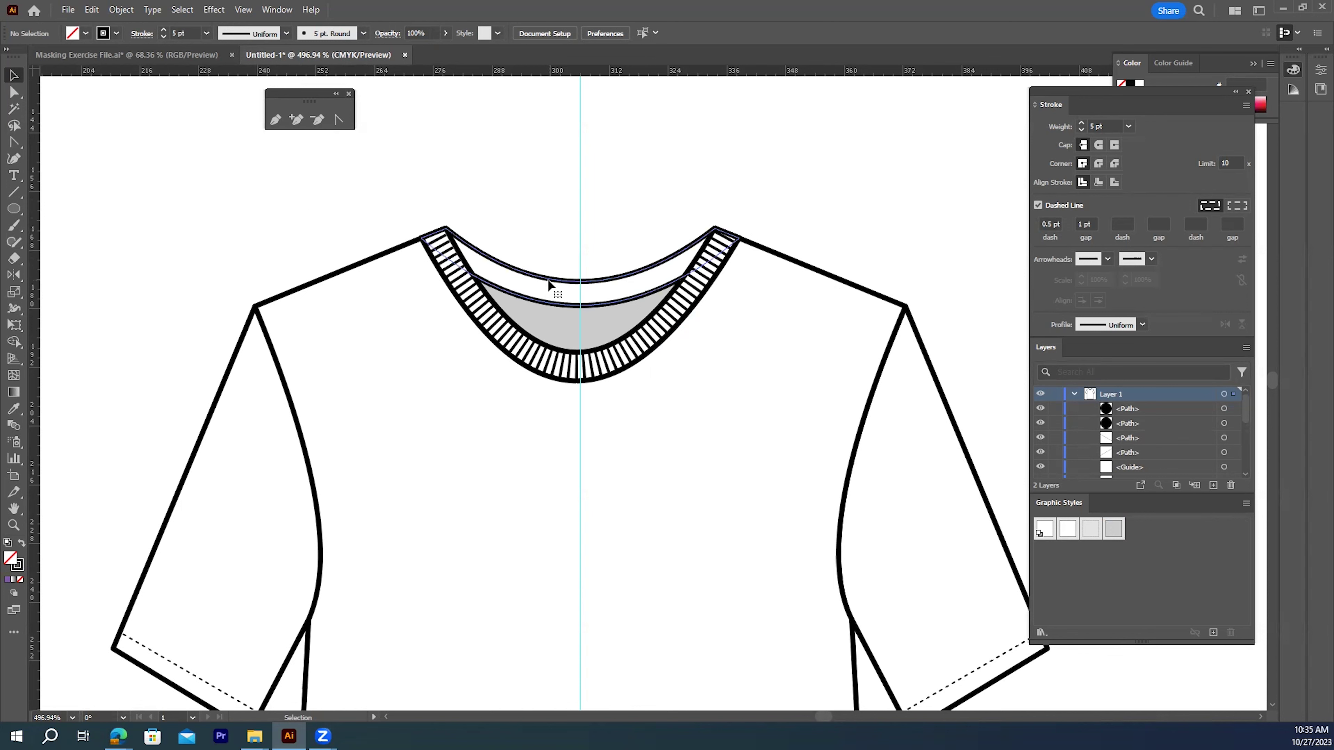
{"action": "key", "text": "ctrl+c"}
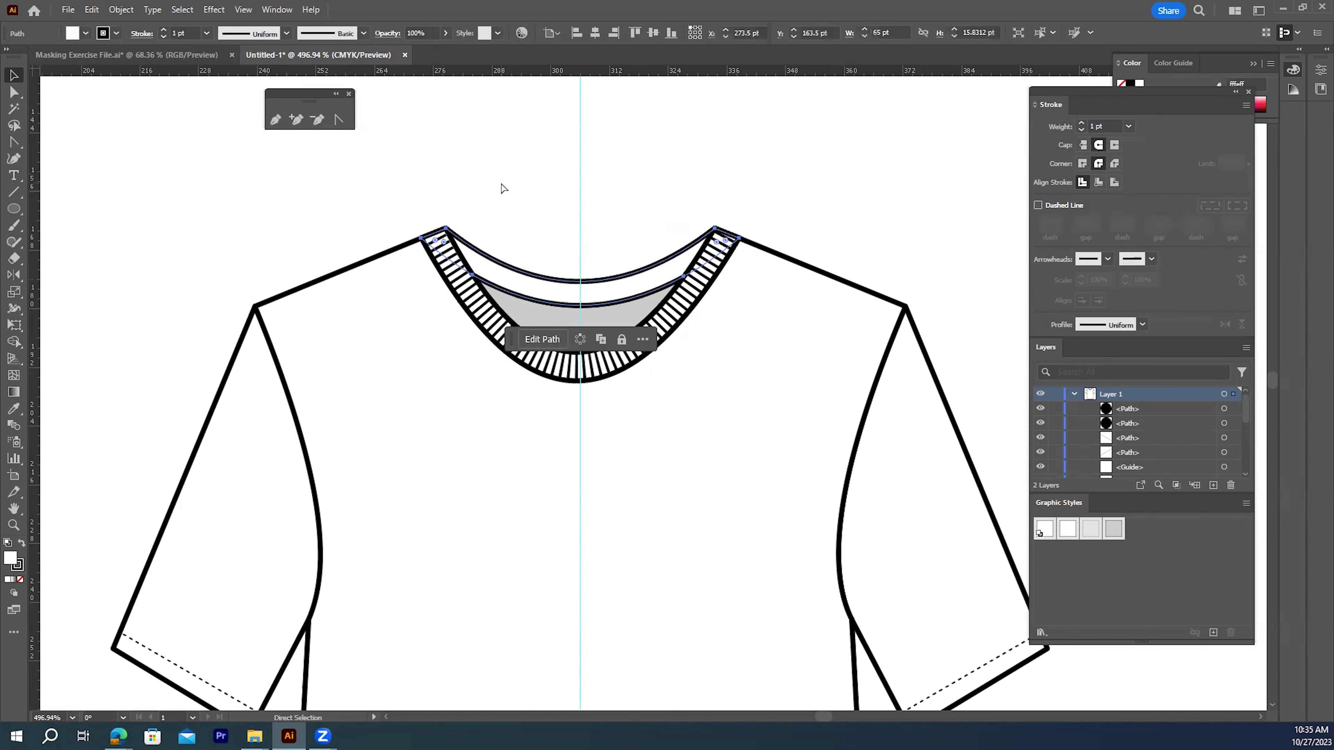
{"action": "key", "text": "ctrl+v"}
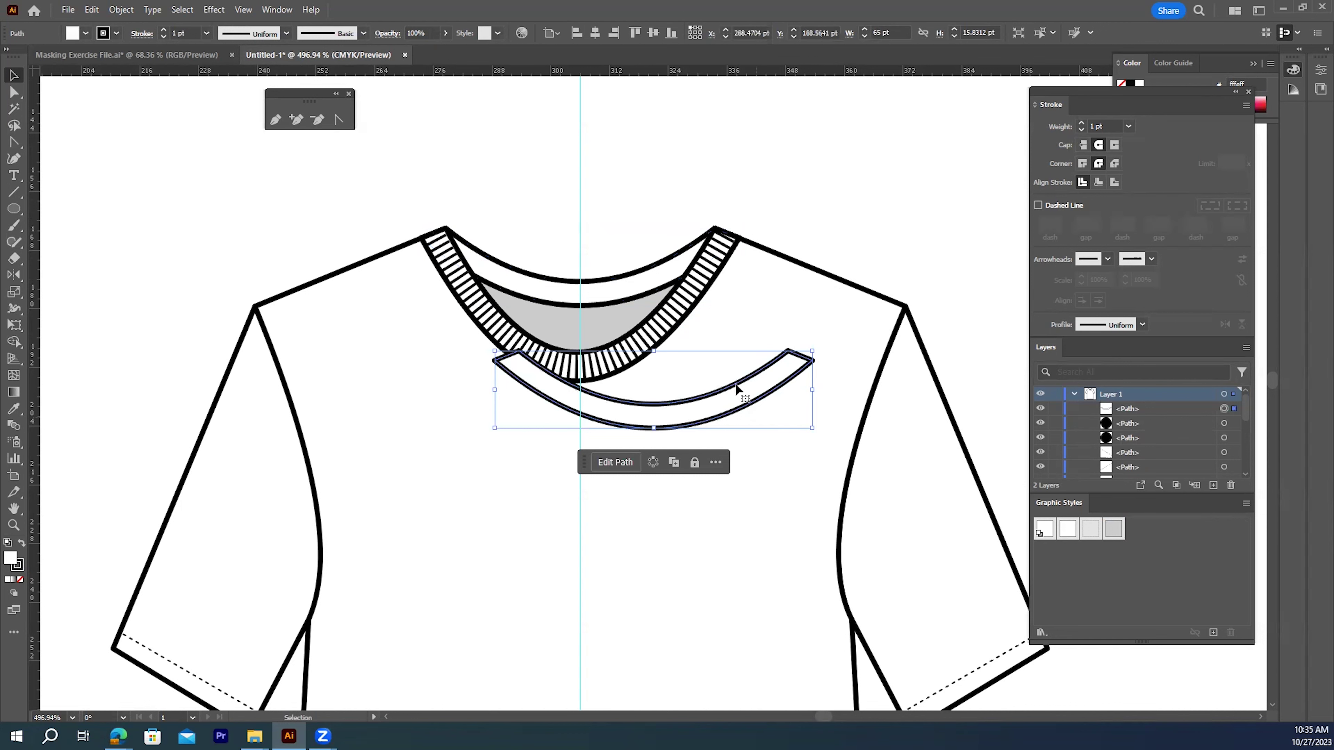
- Move the pasted neckband copy to the empty area above the T-shirt's neckline and hide the guides
{"action": "left_click_drag", "start_coordinate": [735, 387], "coordinate": [645, 164]}
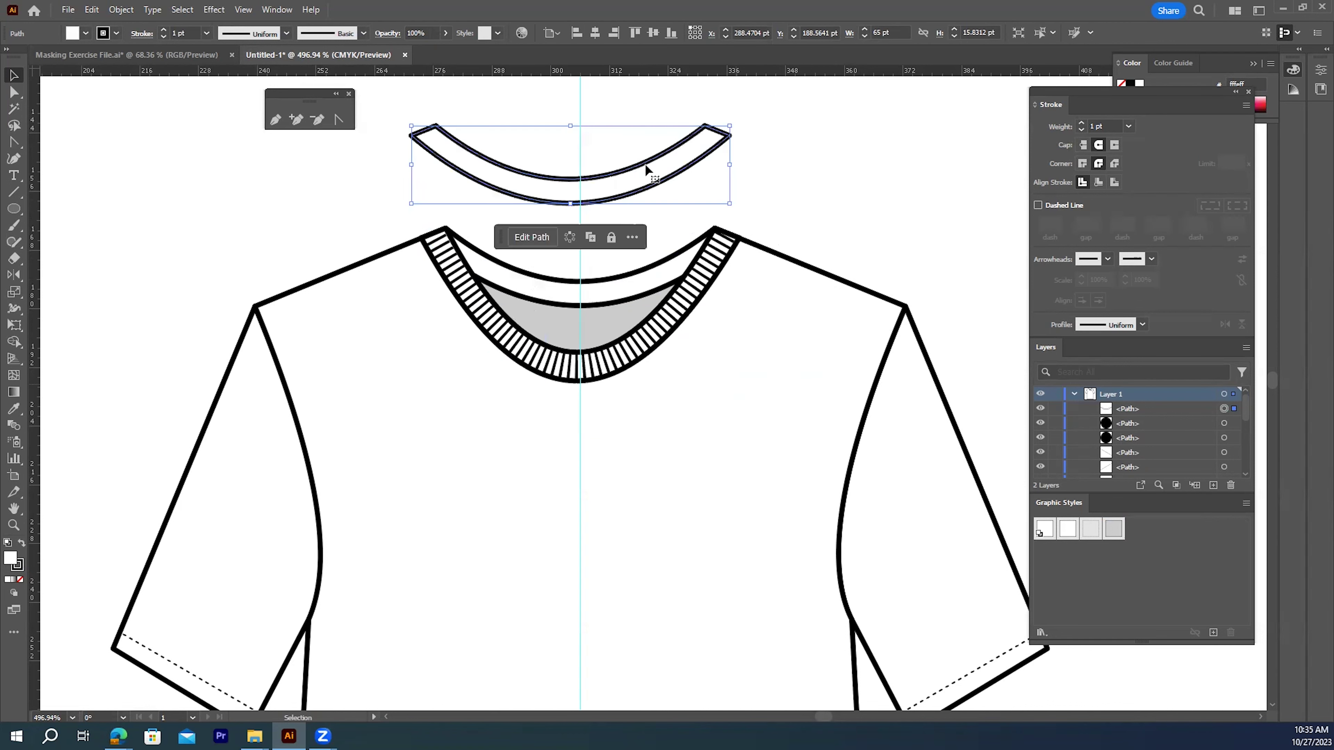
{"action": "scroll", "coordinate": [705, 177], "scroll_direction": "up", "scroll_amount": 3}
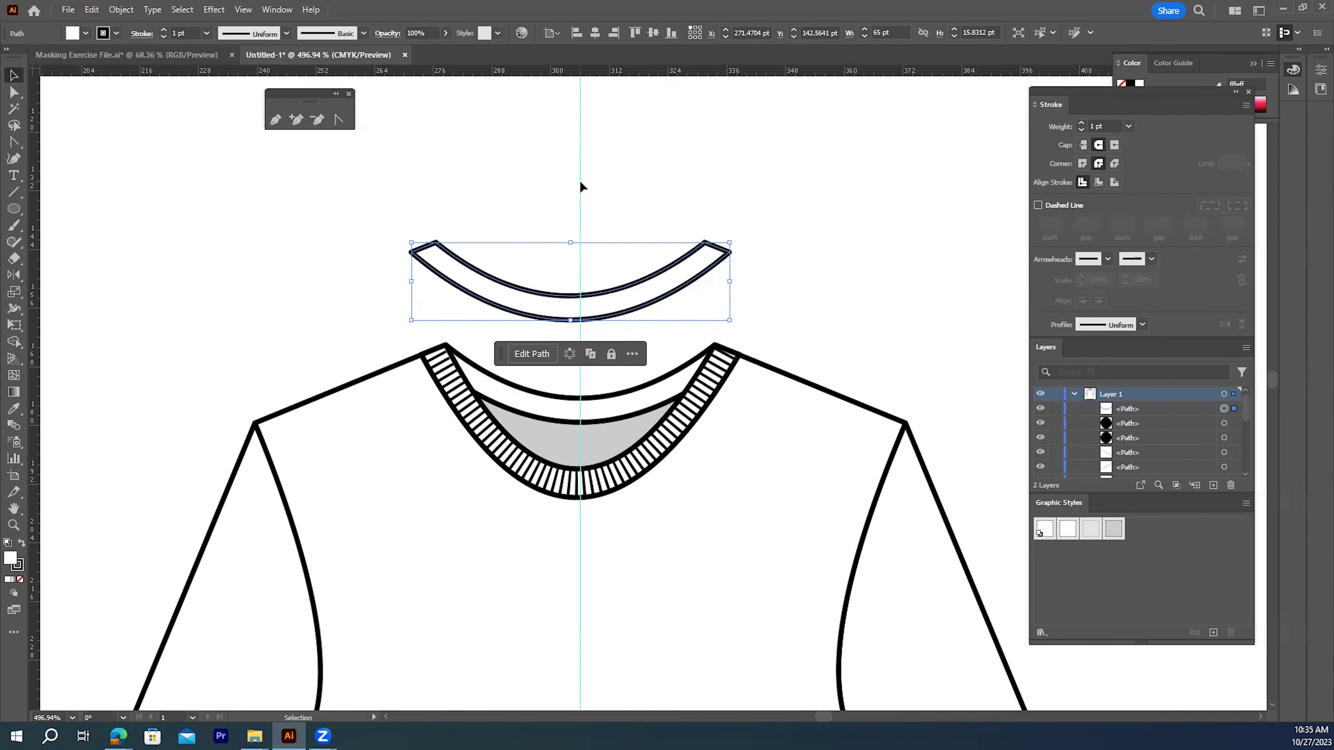
{"action": "left_click", "coordinate": [243, 9]}
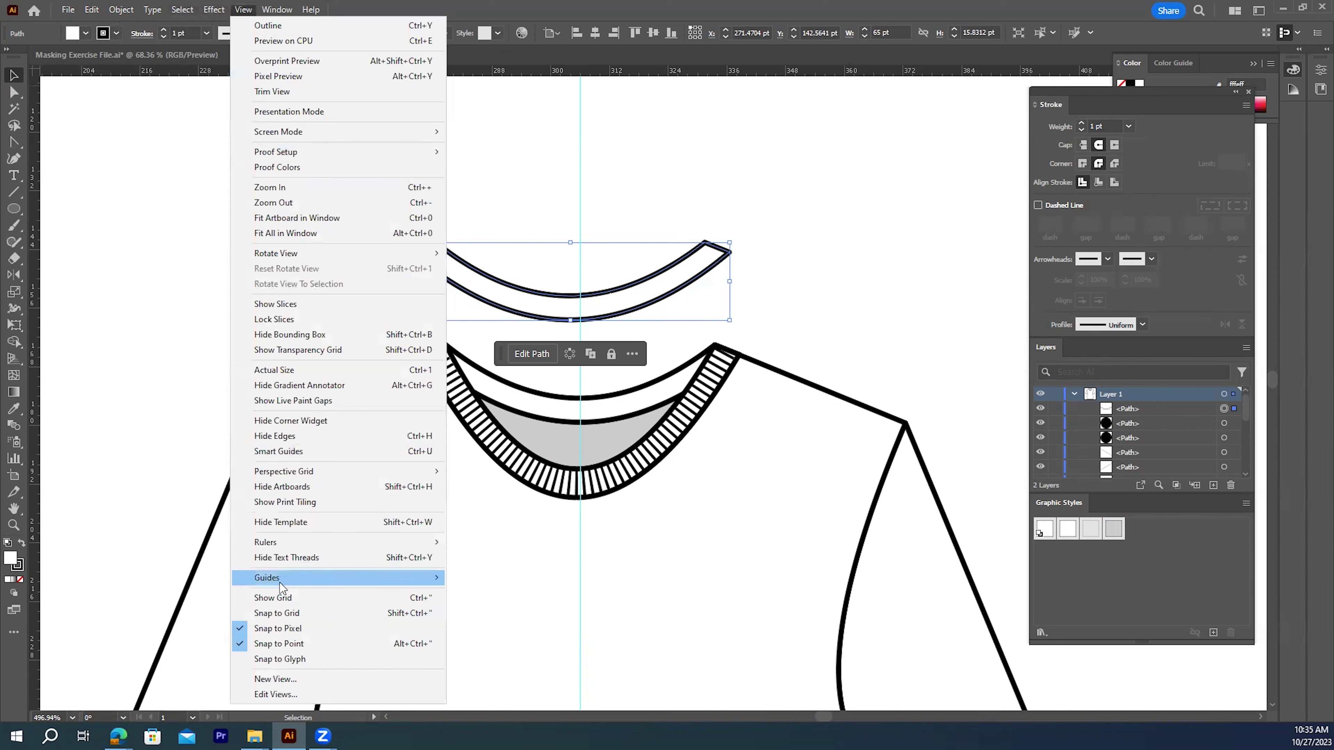
{"action": "mouse_move", "coordinate": [379, 578]}
{"action": "left_click", "coordinate": [493, 577]}
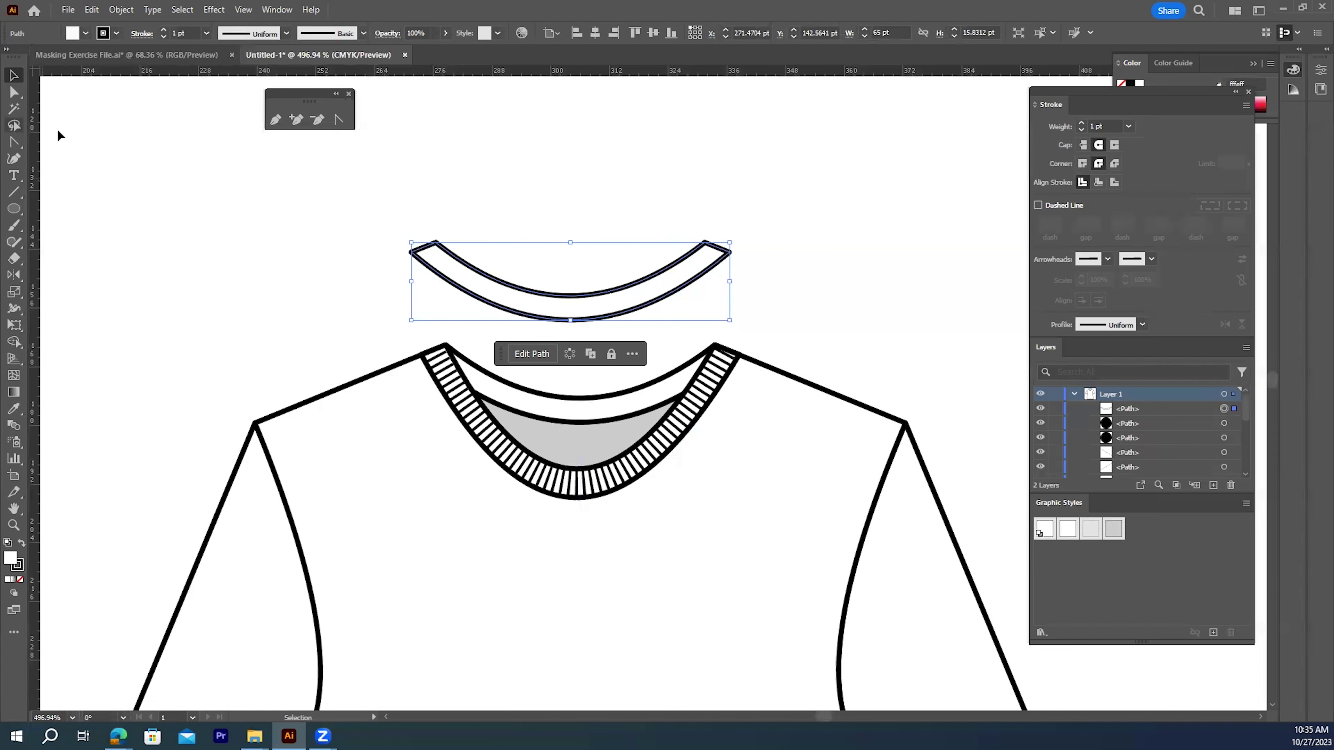
- Draw a line about 65 pt wide across the neckband copy, bend it into a curve between the band's edges, and remove its fill
{"action": "left_click", "coordinate": [275, 119]}
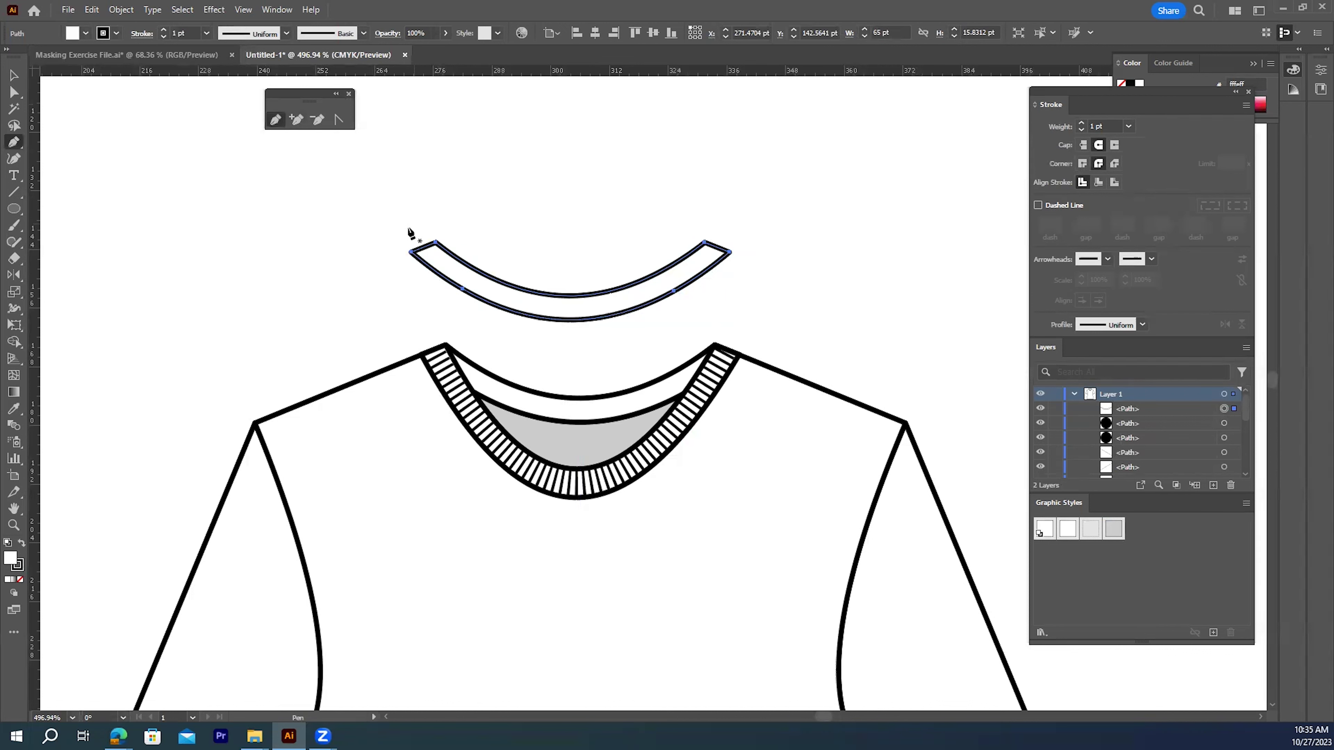
{"action": "left_click", "coordinate": [498, 262]}
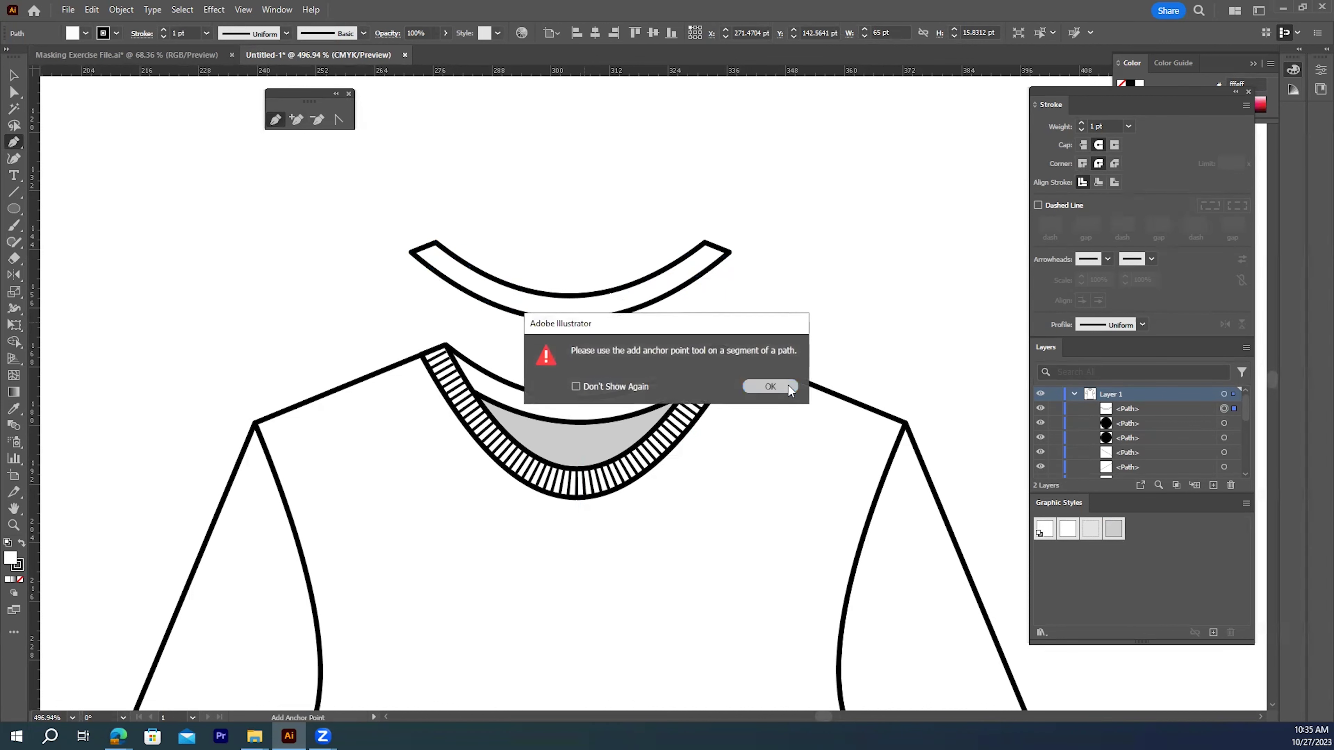
{"action": "left_click", "coordinate": [788, 385]}
{"action": "left_click", "coordinate": [405, 227]}
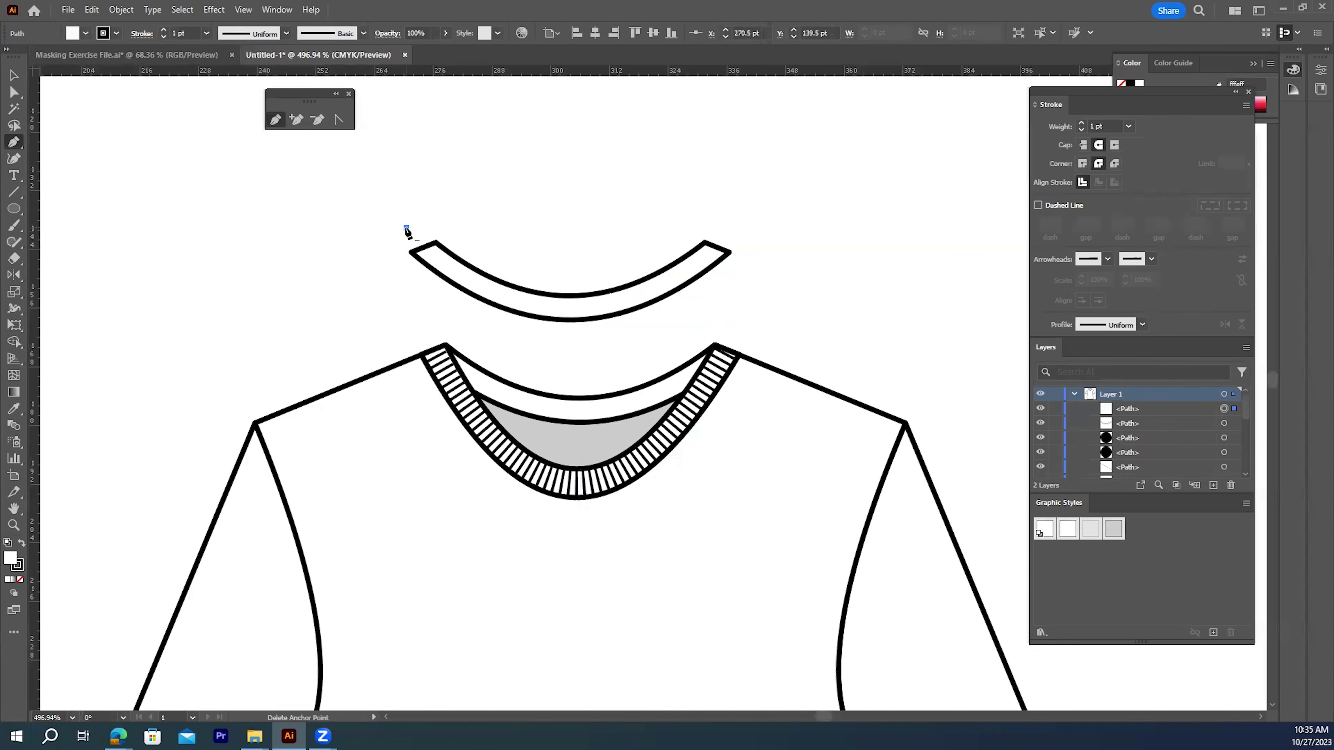
{"action": "key", "text": "ctrl+z"}
{"action": "left_click", "coordinate": [405, 228]}
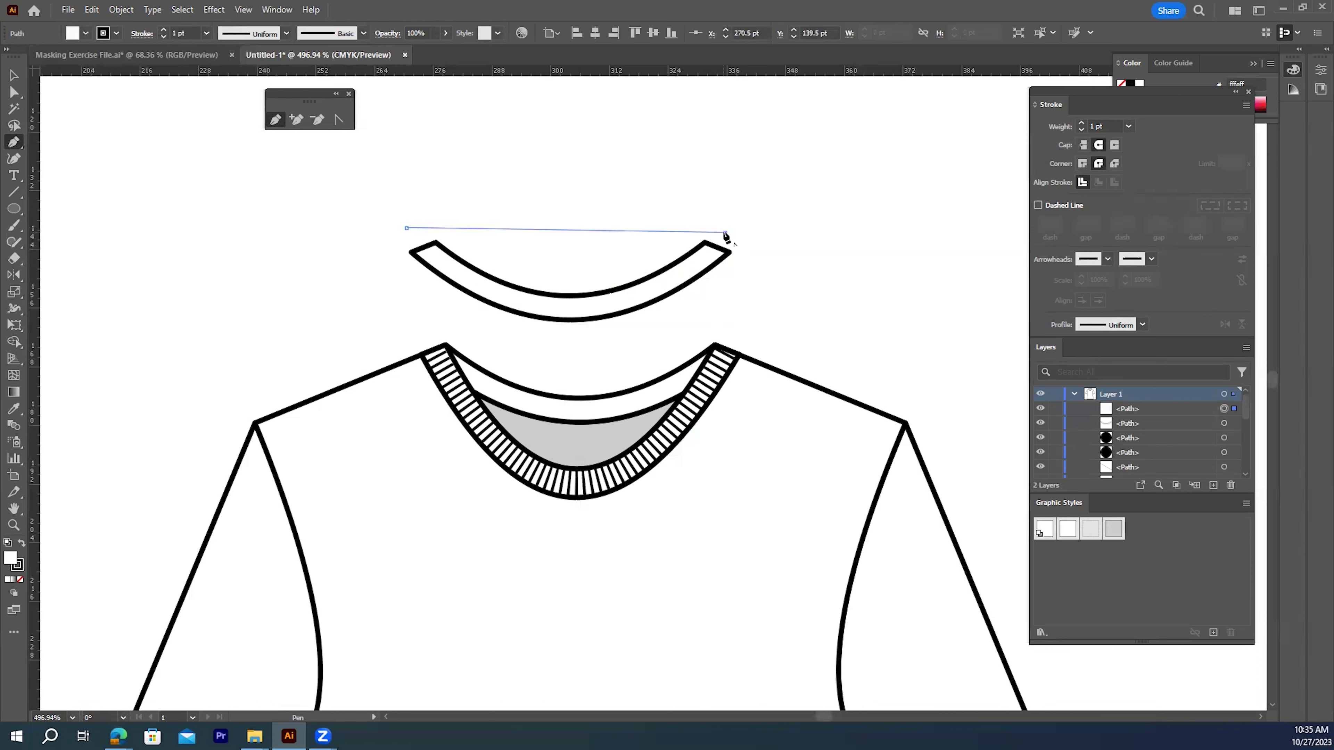
{"action": "left_click", "coordinate": [726, 232]}
{"action": "left_click", "coordinate": [339, 119]}
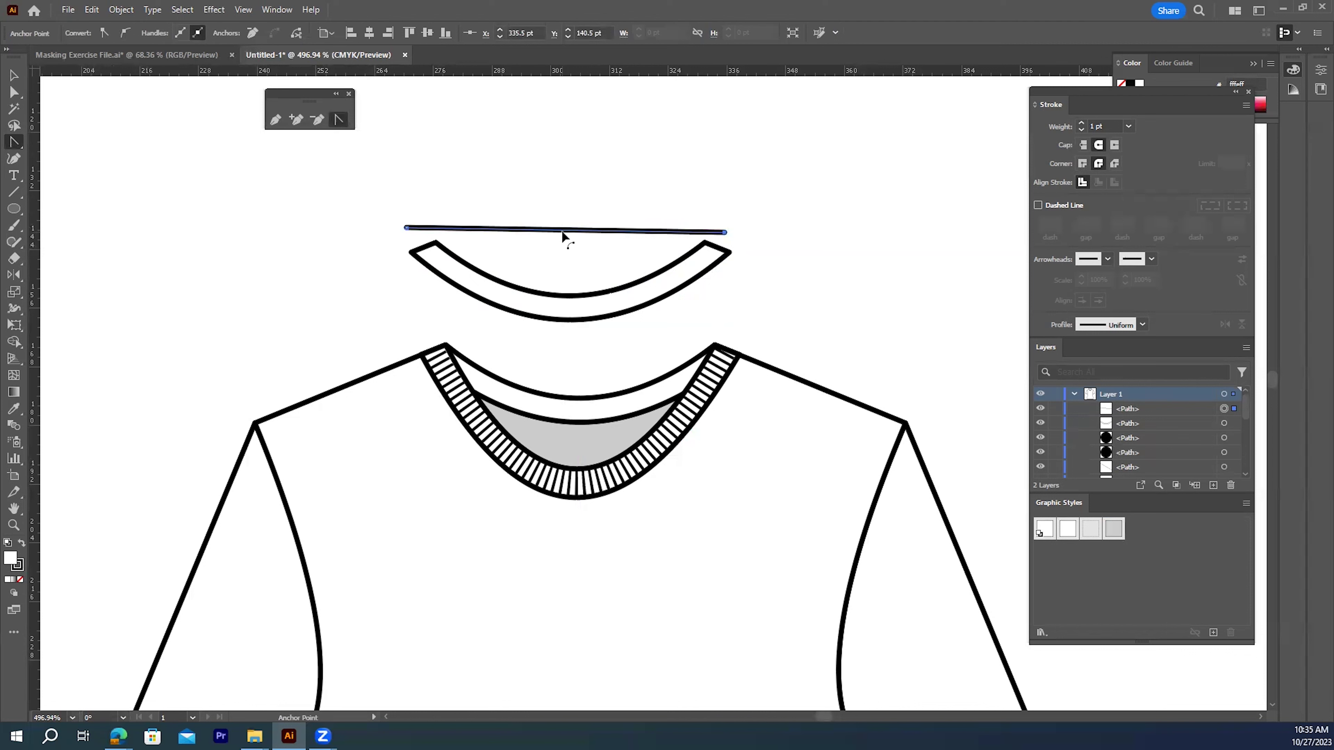
{"action": "left_click_drag", "start_coordinate": [562, 232], "coordinate": [568, 310]}
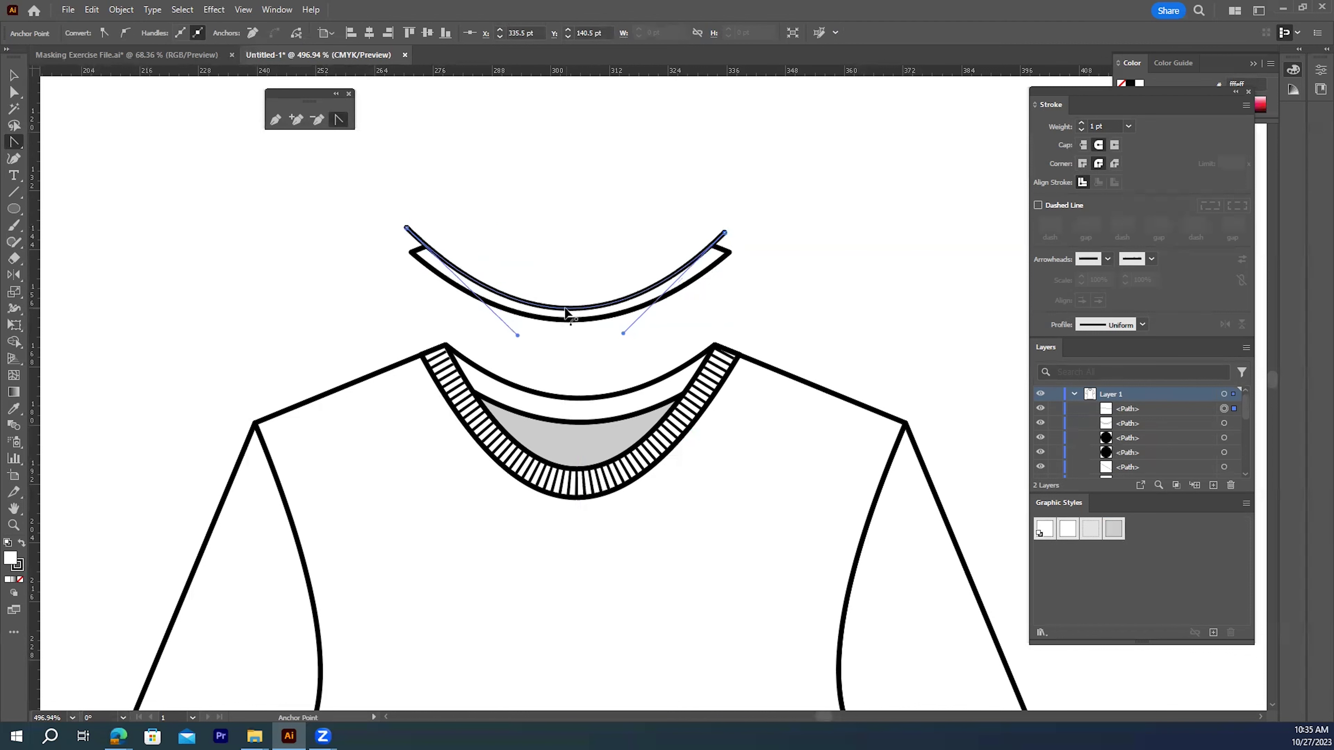
{"action": "key", "text": "v"}
{"action": "left_click", "coordinate": [20, 579]}
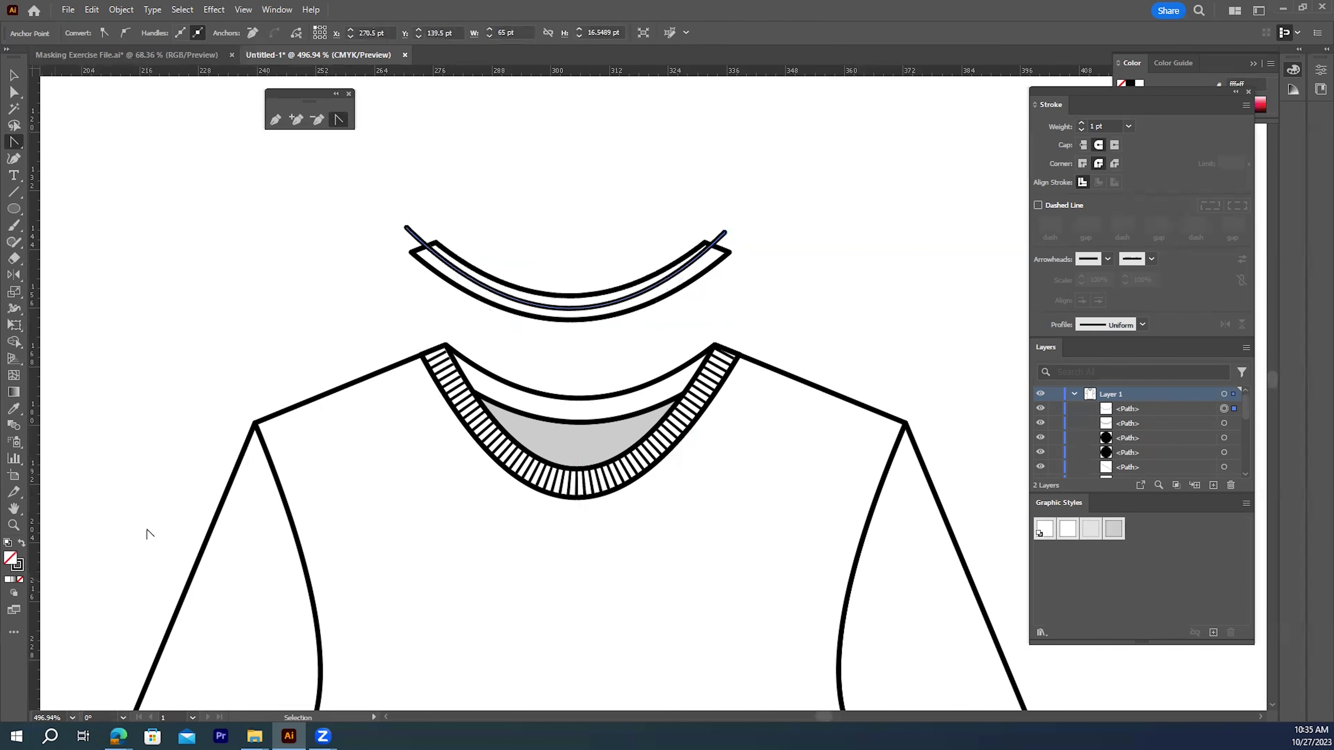
- Adjust the curve's end points to about 67 pt wide and its bend to follow the middle of the neckband copy, and deselect it
{"action": "key", "text": "a"}
{"action": "left_click_drag", "start_coordinate": [725, 233], "coordinate": [735, 232]}
{"action": "left_click_drag", "start_coordinate": [408, 234], "coordinate": [405, 234]}
{"action": "left_click", "coordinate": [521, 185]}
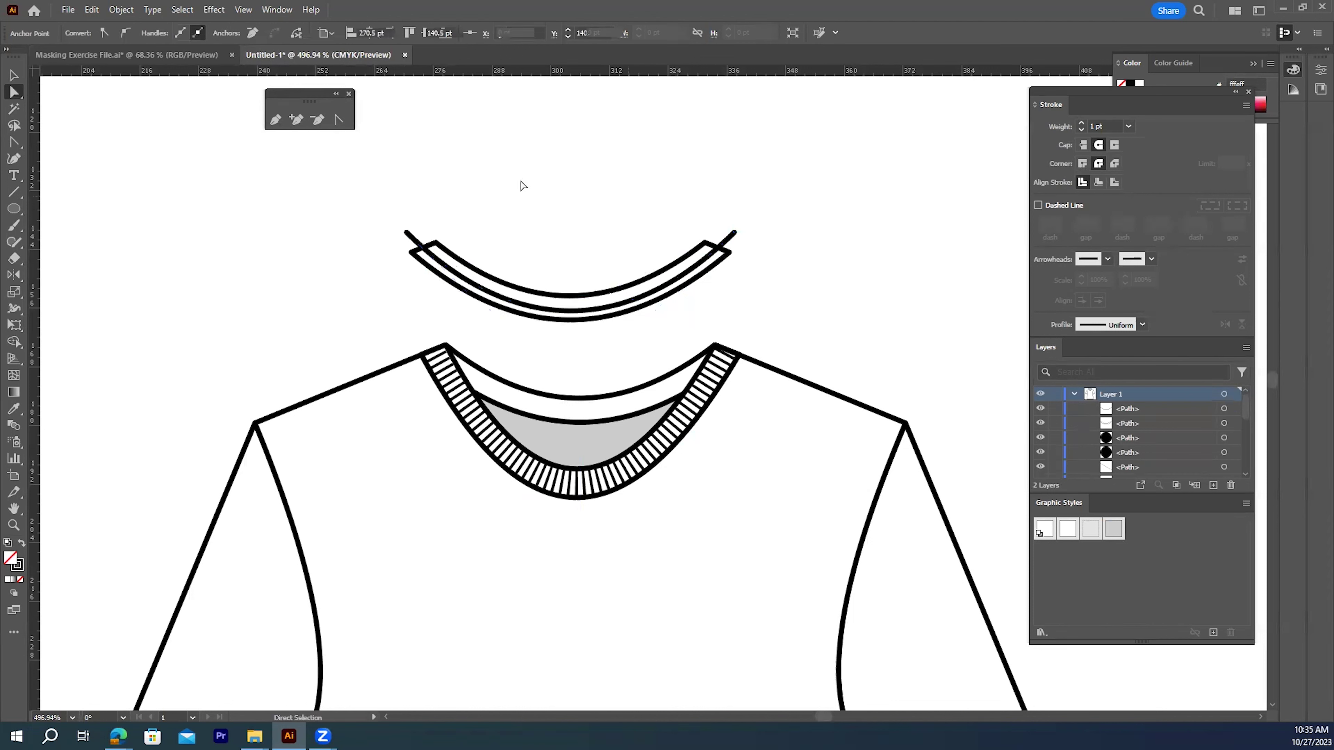
{"action": "left_click", "coordinate": [574, 317]}
{"action": "left_click_drag", "start_coordinate": [573, 314], "coordinate": [573, 313]}
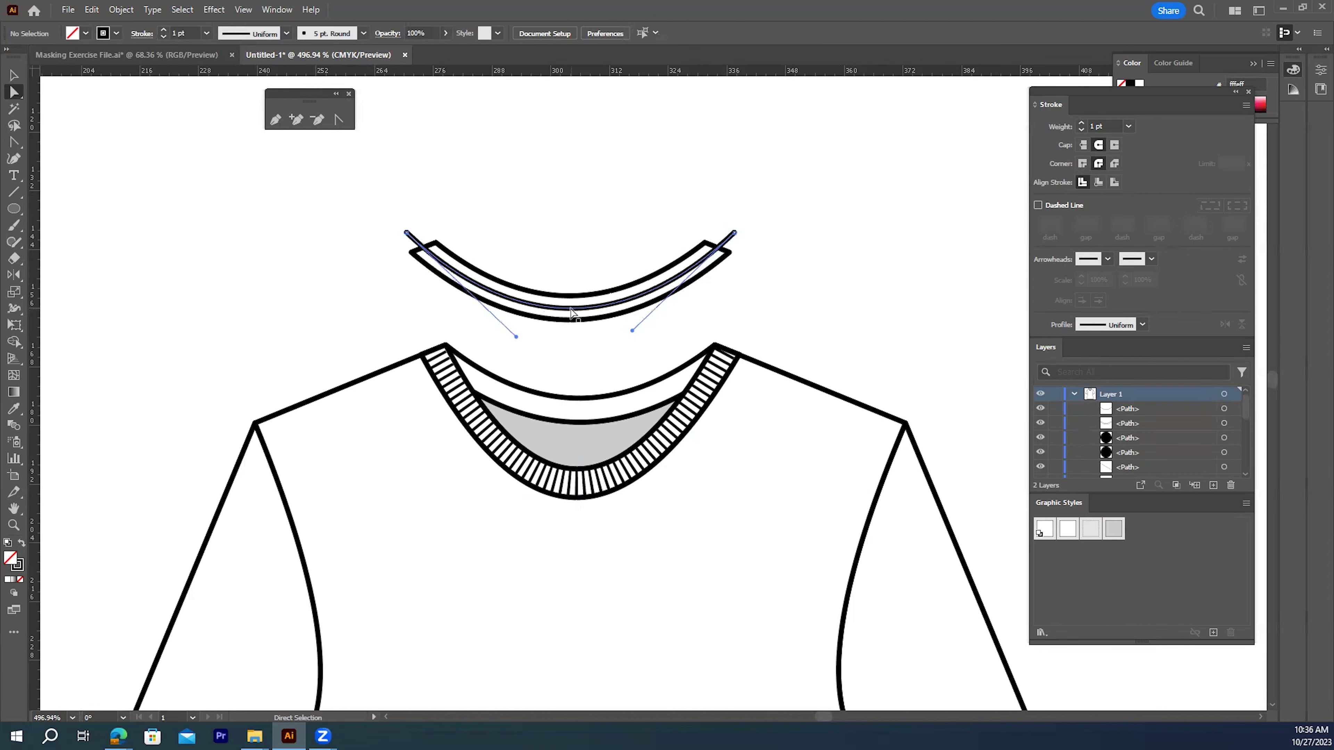
{"action": "left_click", "coordinate": [803, 268]}
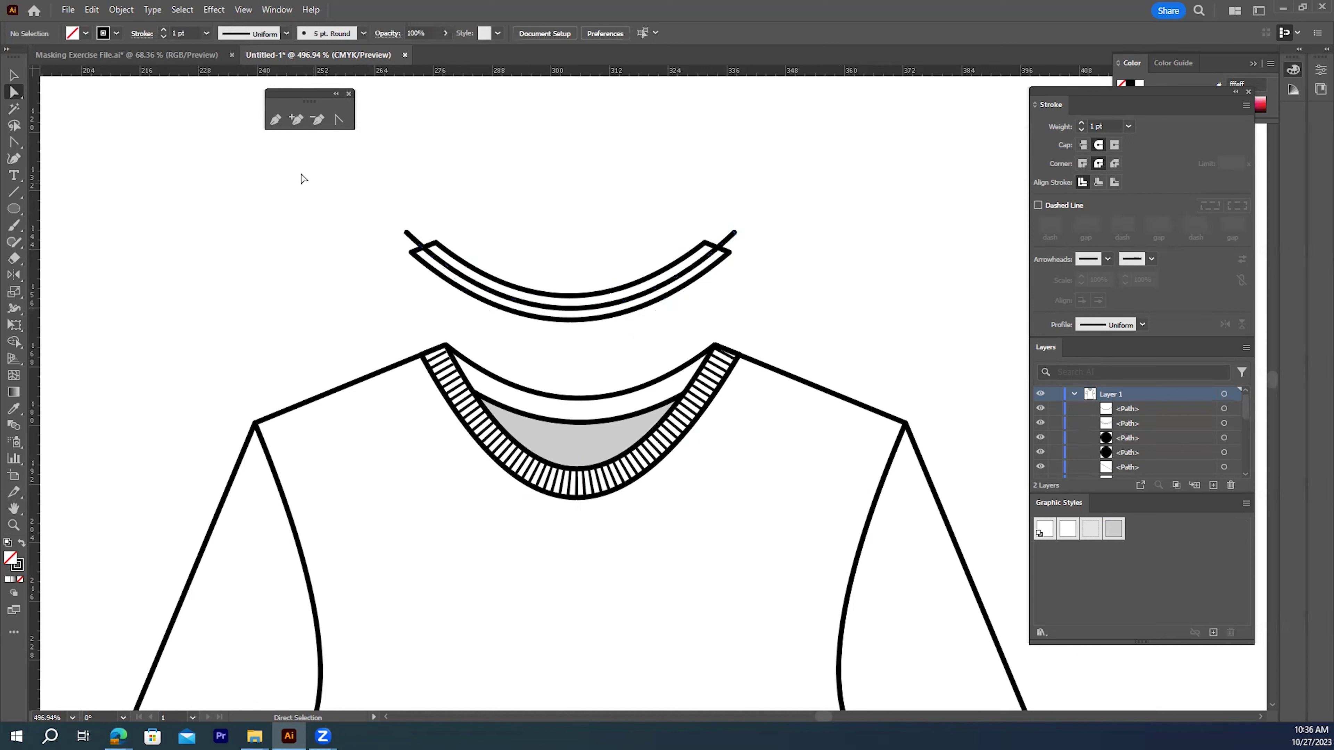
- Bring the white neckband copy to the front of the curved line and deselect it
{"action": "left_click", "coordinate": [14, 75]}
{"action": "left_click", "coordinate": [442, 250]}
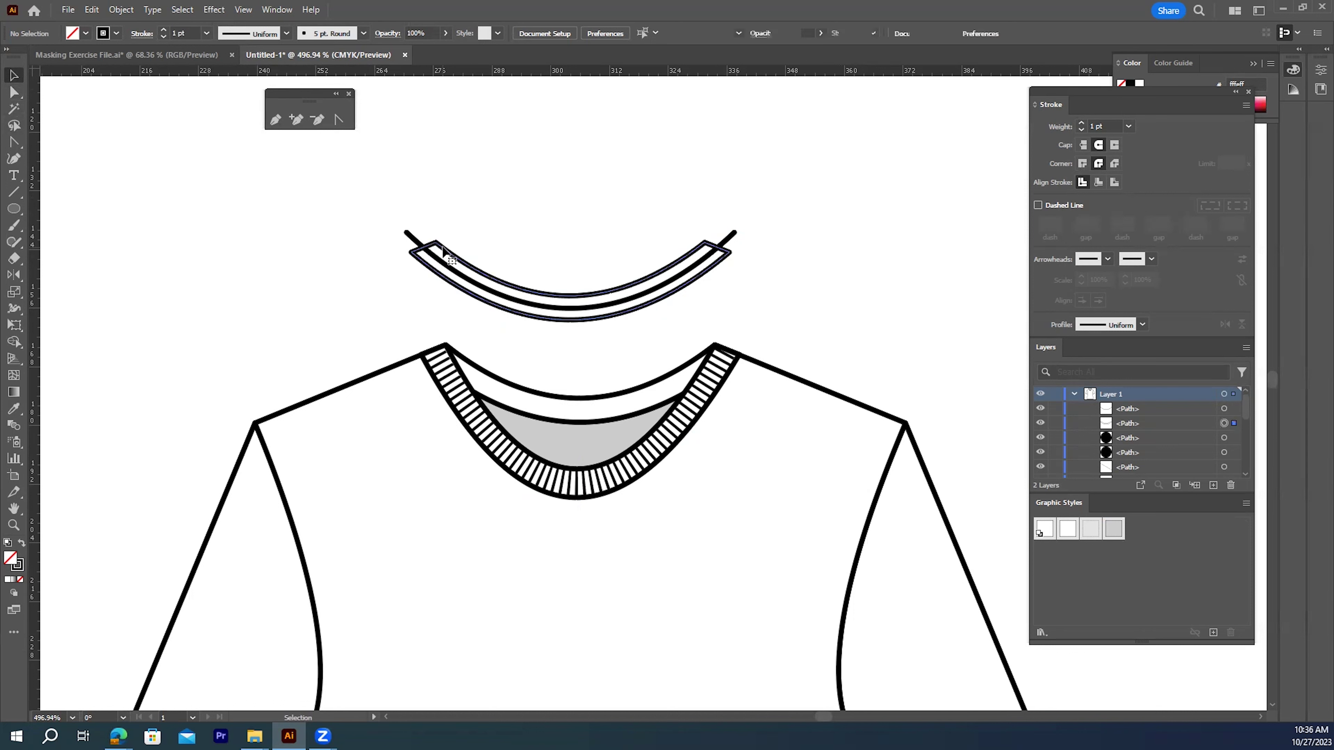
{"action": "right_click", "coordinate": [442, 249]}
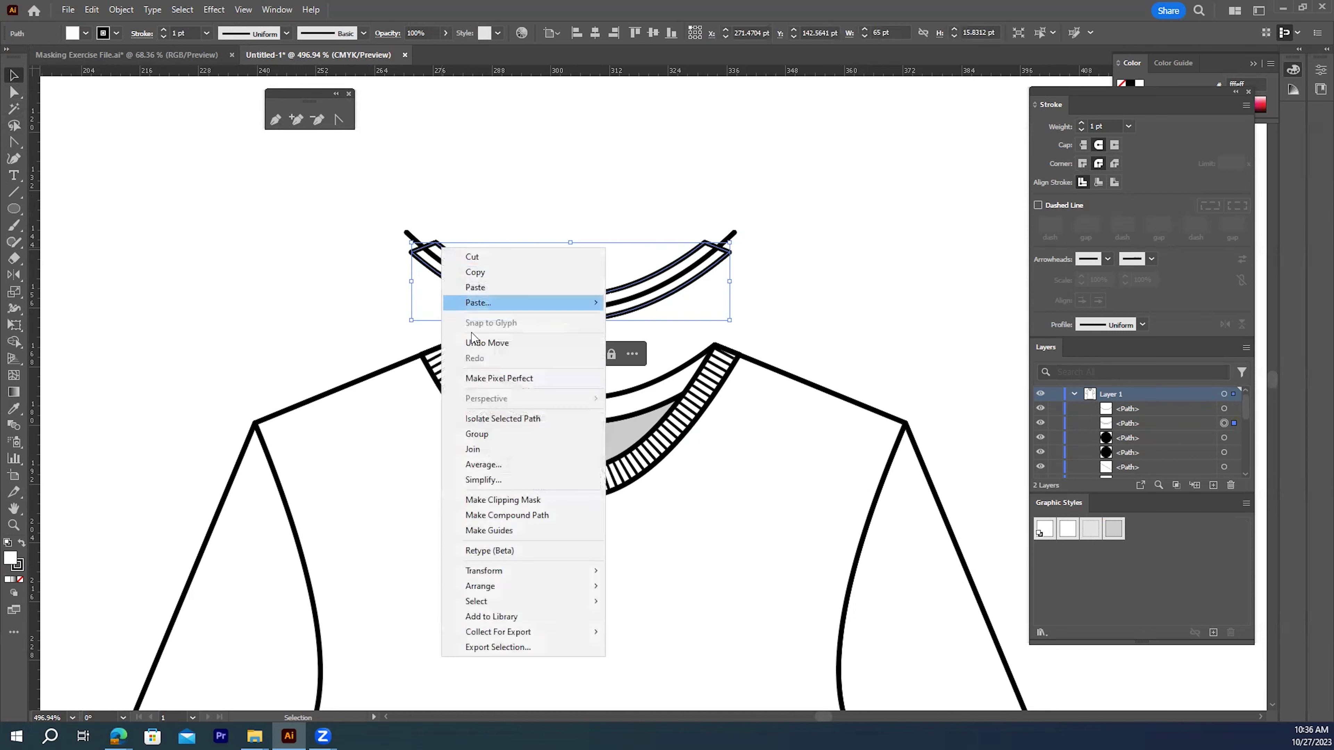
{"action": "mouse_move", "coordinate": [504, 586]}
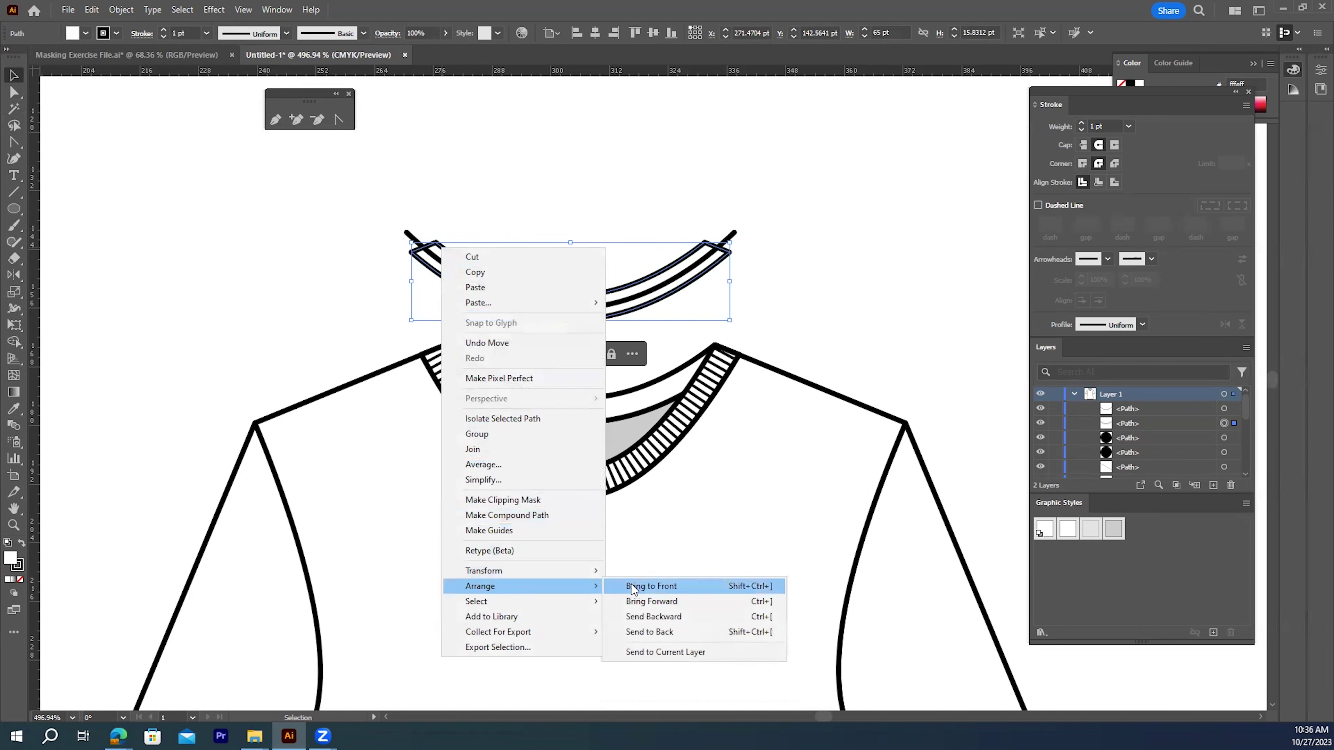
{"action": "left_click", "coordinate": [645, 586]}
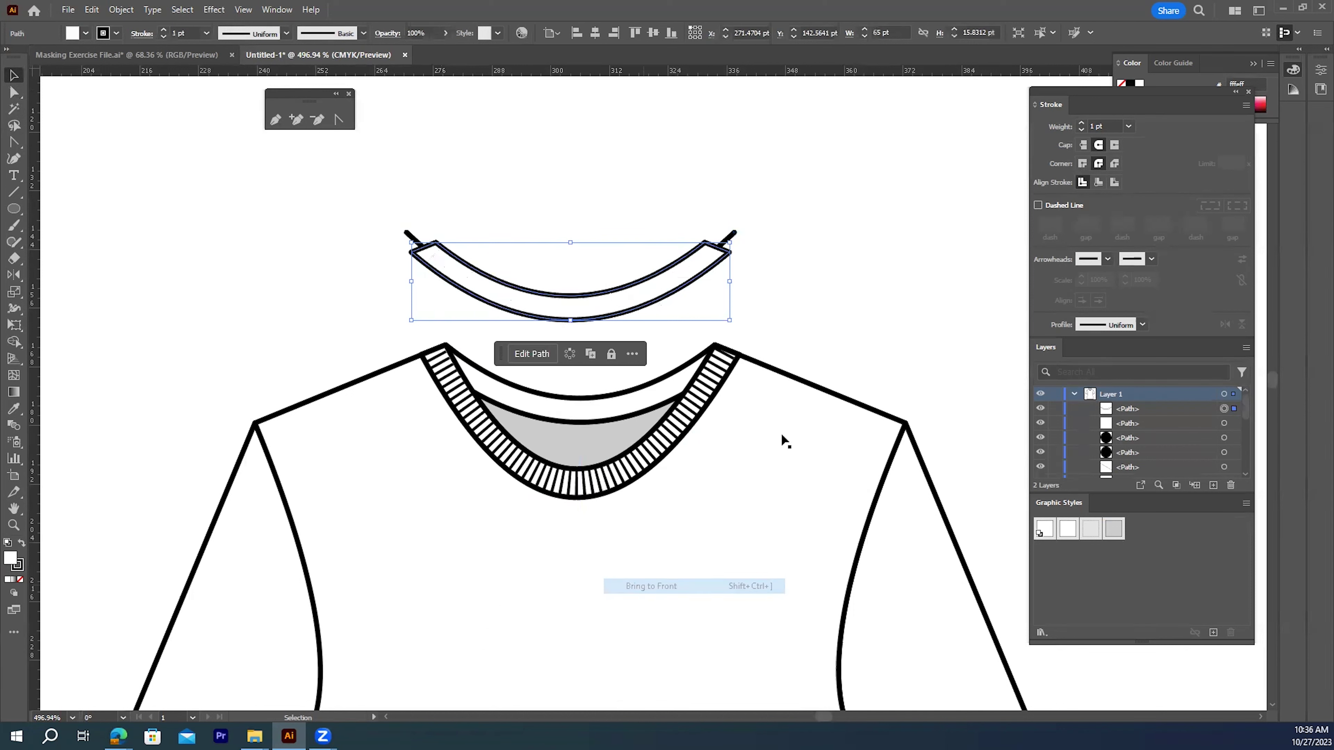
{"action": "left_click", "coordinate": [784, 279]}
- Give the curved line a dashed stroke with 0.5 pt dash and 1 pt gap, a butt cap and a miter corner
{"action": "left_click", "coordinate": [730, 243]}
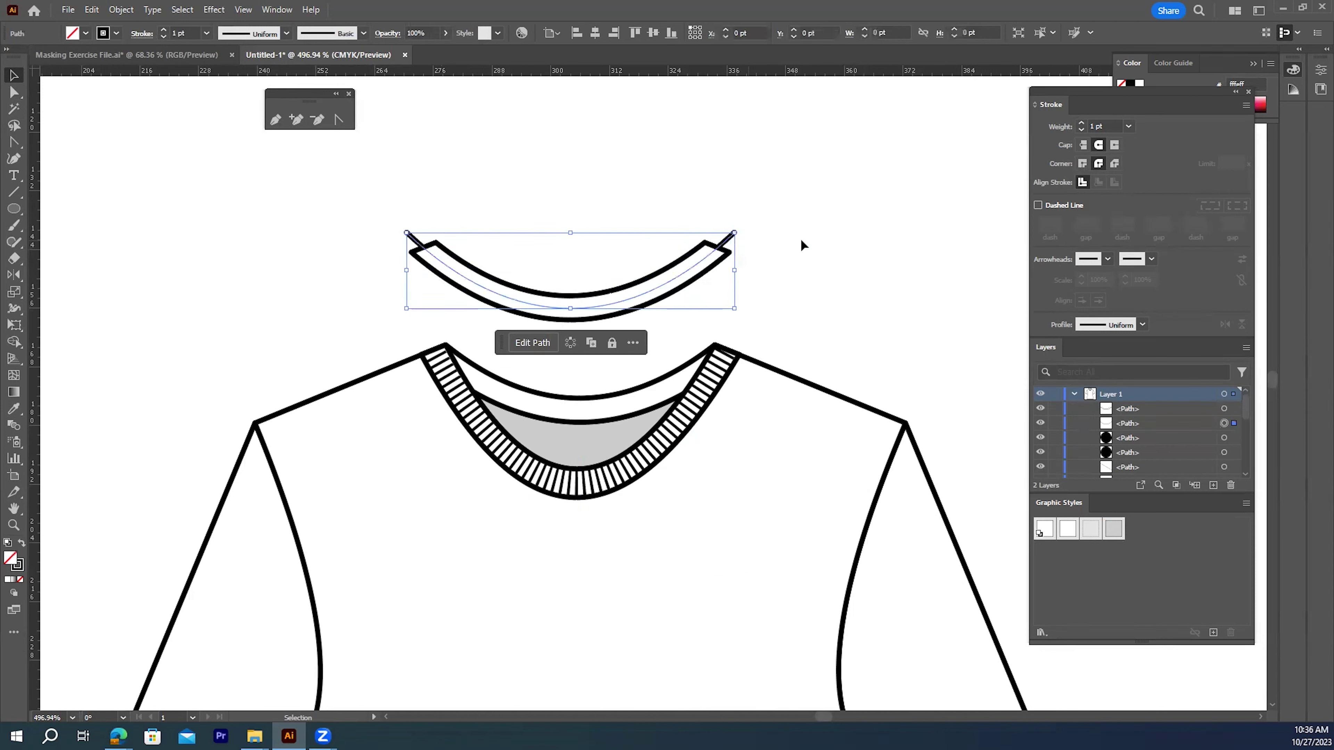
{"action": "left_click", "coordinate": [1038, 206]}
{"action": "left_click", "coordinate": [1083, 163]}
{"action": "left_click", "coordinate": [1083, 144]}
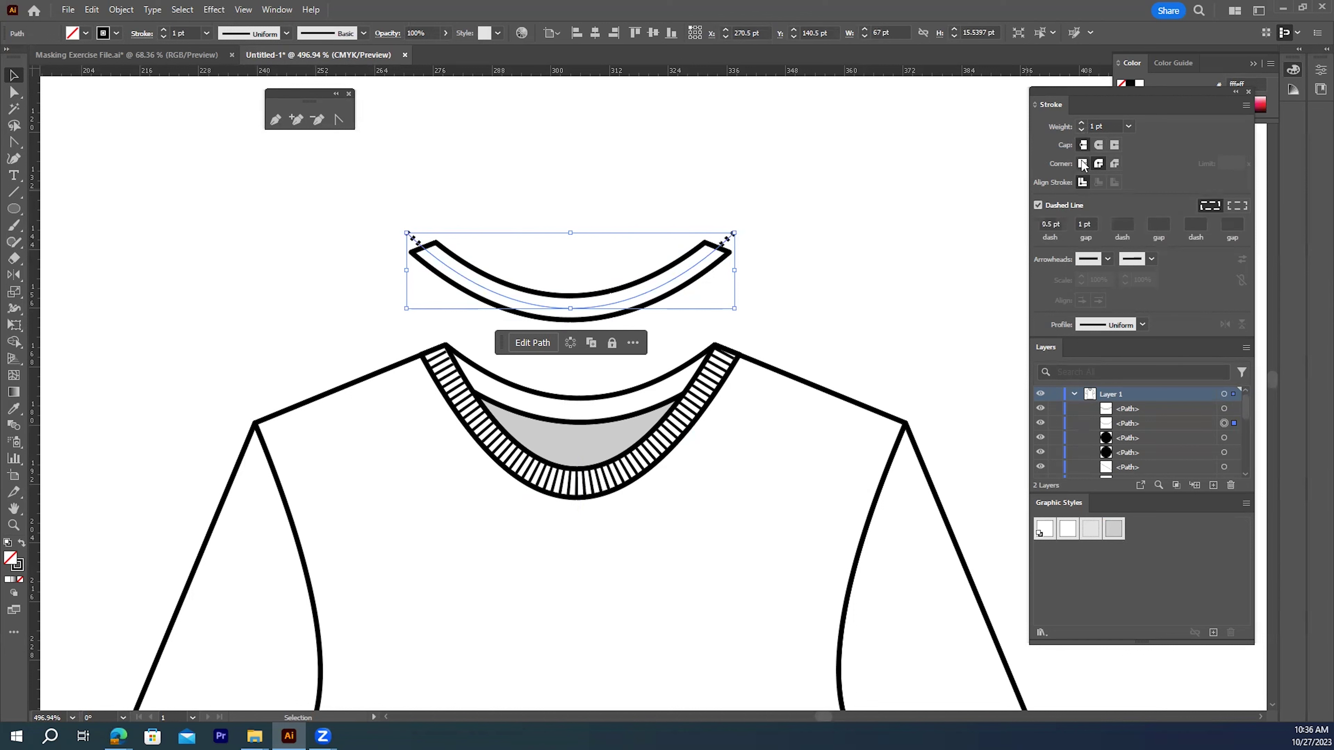
- Raise the dashed curve's stroke weight to 7 pt so the rib lines span the neckband copy
{"action": "left_click", "coordinate": [1080, 123]}
{"action": "left_click", "coordinate": [1081, 123]}
{"action": "left_click", "coordinate": [1080, 123]}
{"action": "left_click", "coordinate": [1081, 123]}
{"action": "left_click", "coordinate": [1080, 123]}
{"action": "left_click", "coordinate": [1080, 123]}
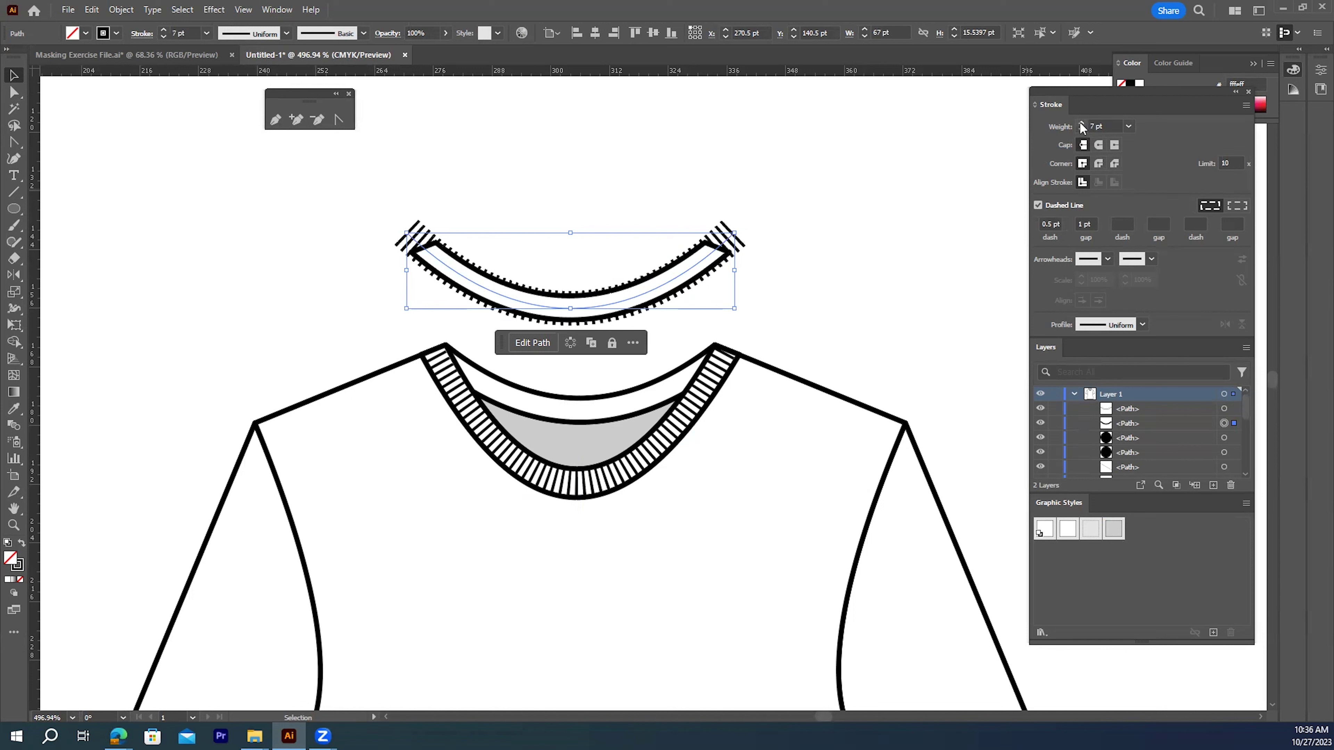
- Make a clipping mask from the neckband copy over the dashed curve and deselect the result
{"action": "left_click_drag", "start_coordinate": [355, 195], "coordinate": [817, 330]}
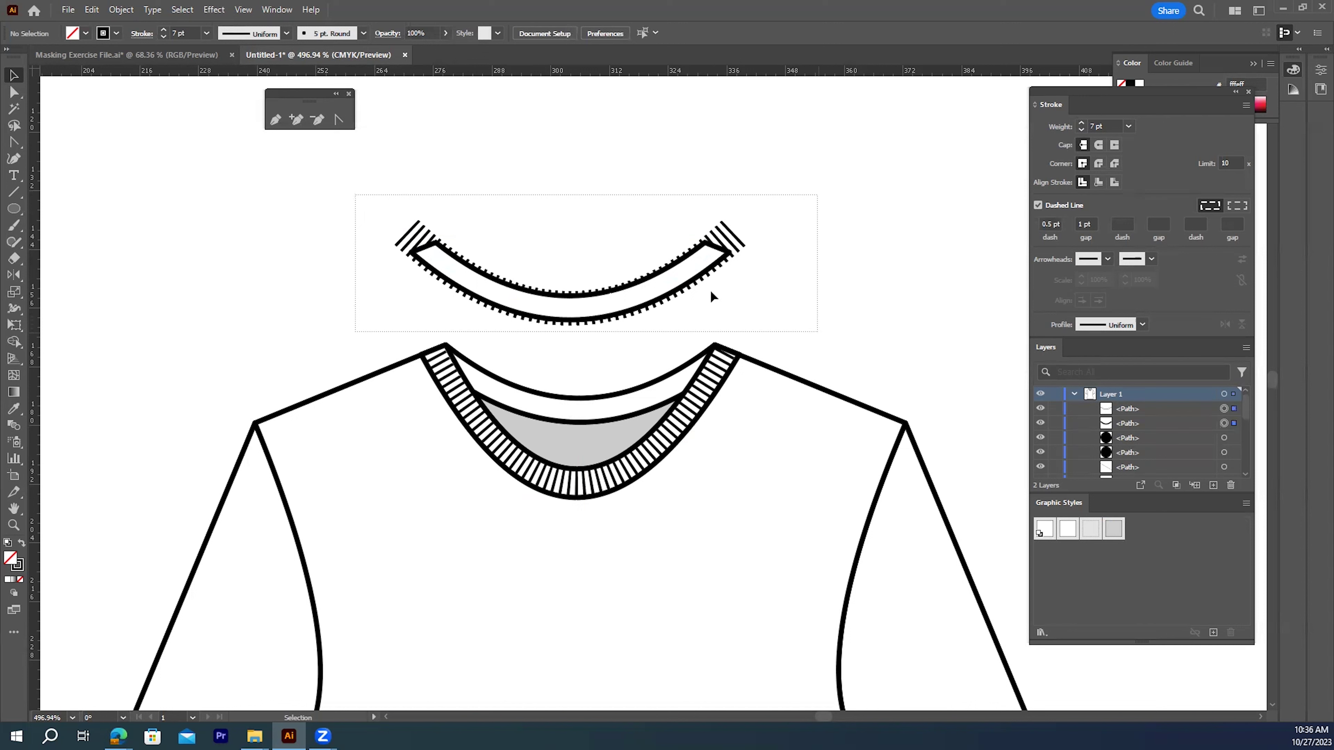
{"action": "right_click", "coordinate": [682, 273]}
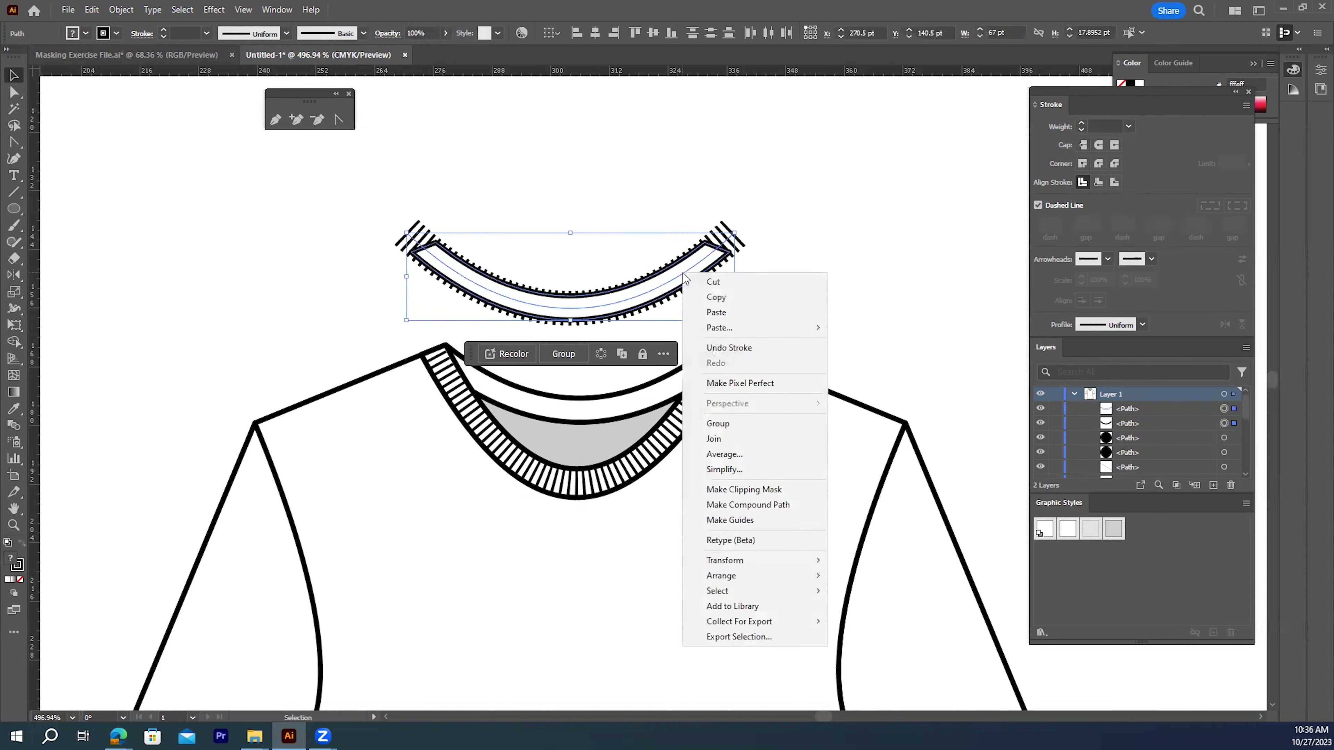
{"action": "left_click", "coordinate": [731, 490]}
{"action": "left_click", "coordinate": [812, 275]}
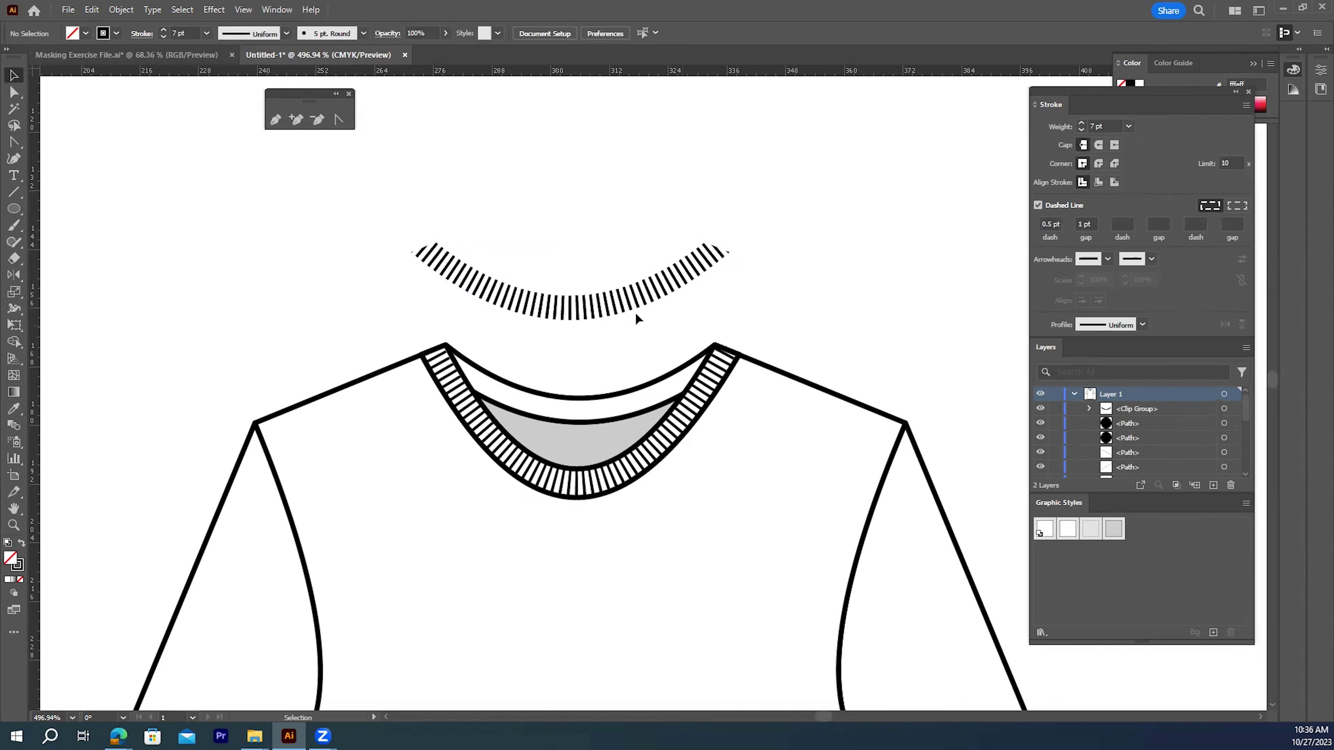
- Move the clipped rib texture down onto the T-shirt's back neckband
{"action": "left_click", "coordinate": [568, 320]}
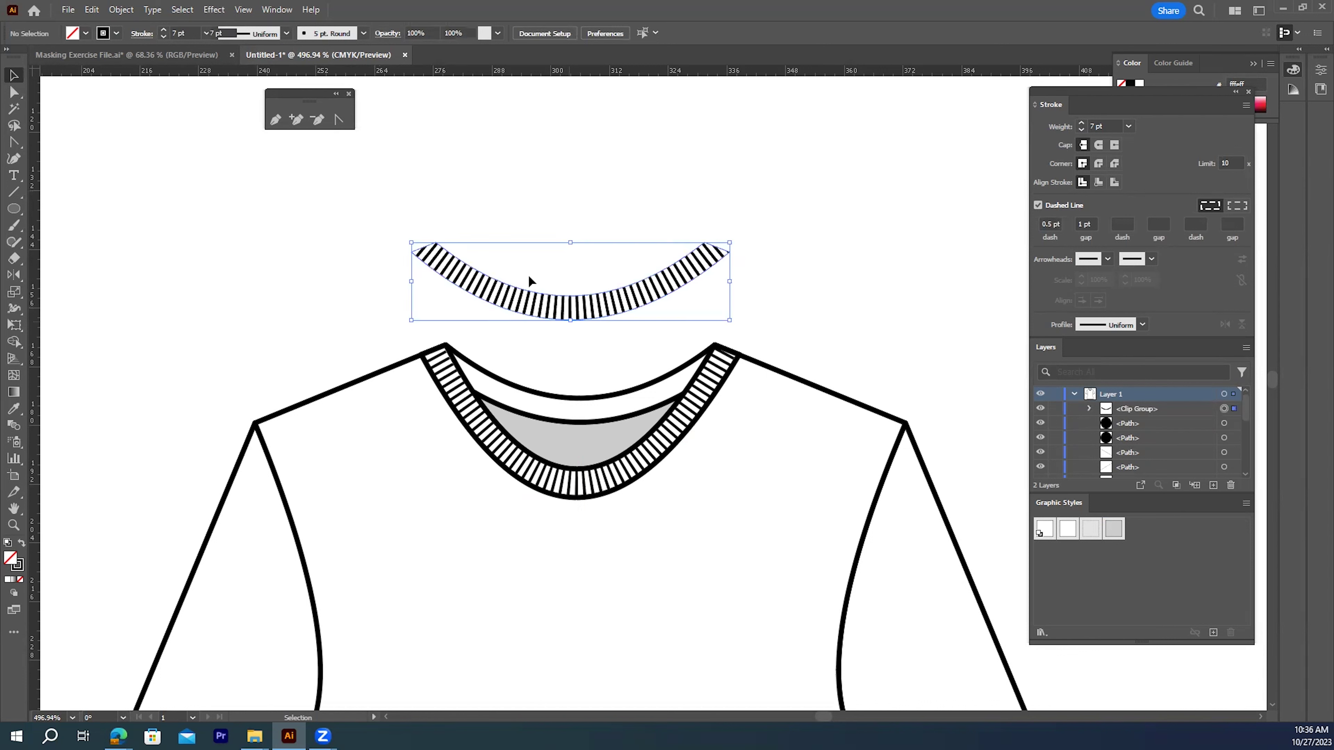
{"action": "left_click_drag", "start_coordinate": [508, 290], "coordinate": [543, 357]}
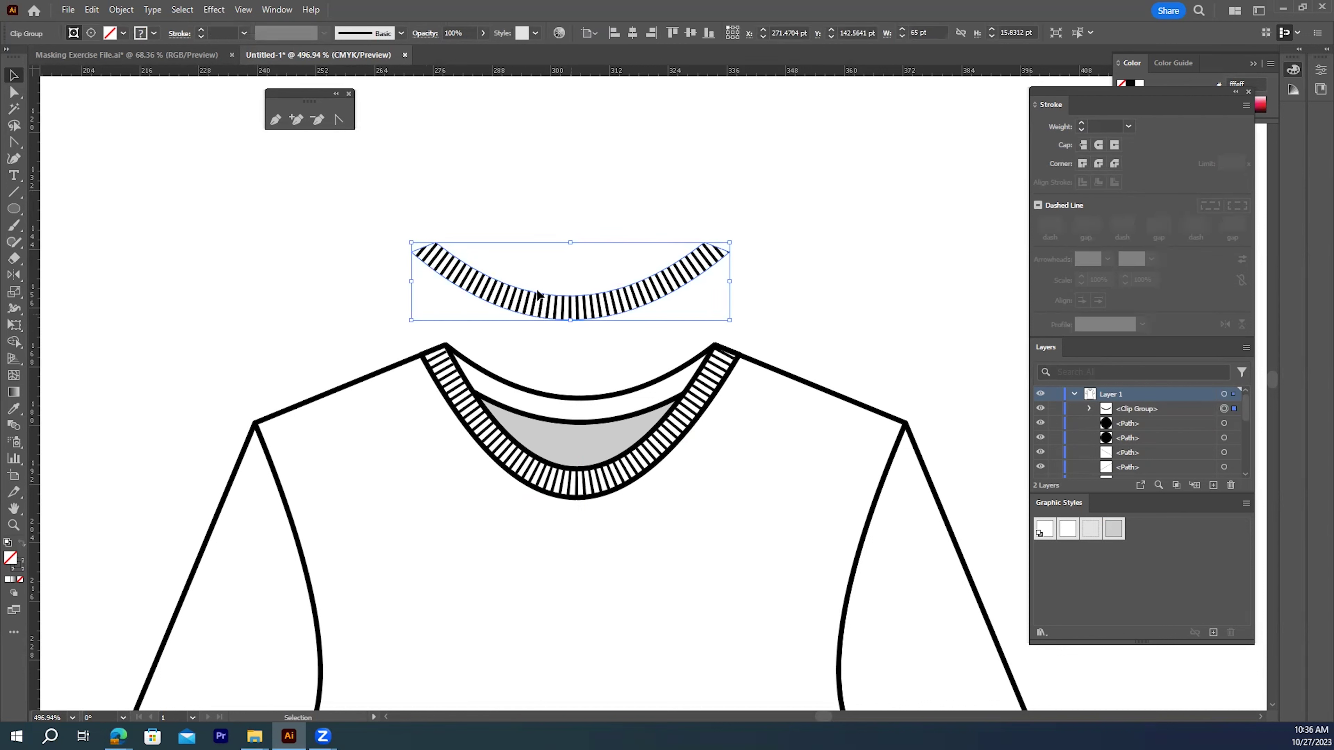
{"action": "left_click_drag", "start_coordinate": [509, 288], "coordinate": [522, 390]}
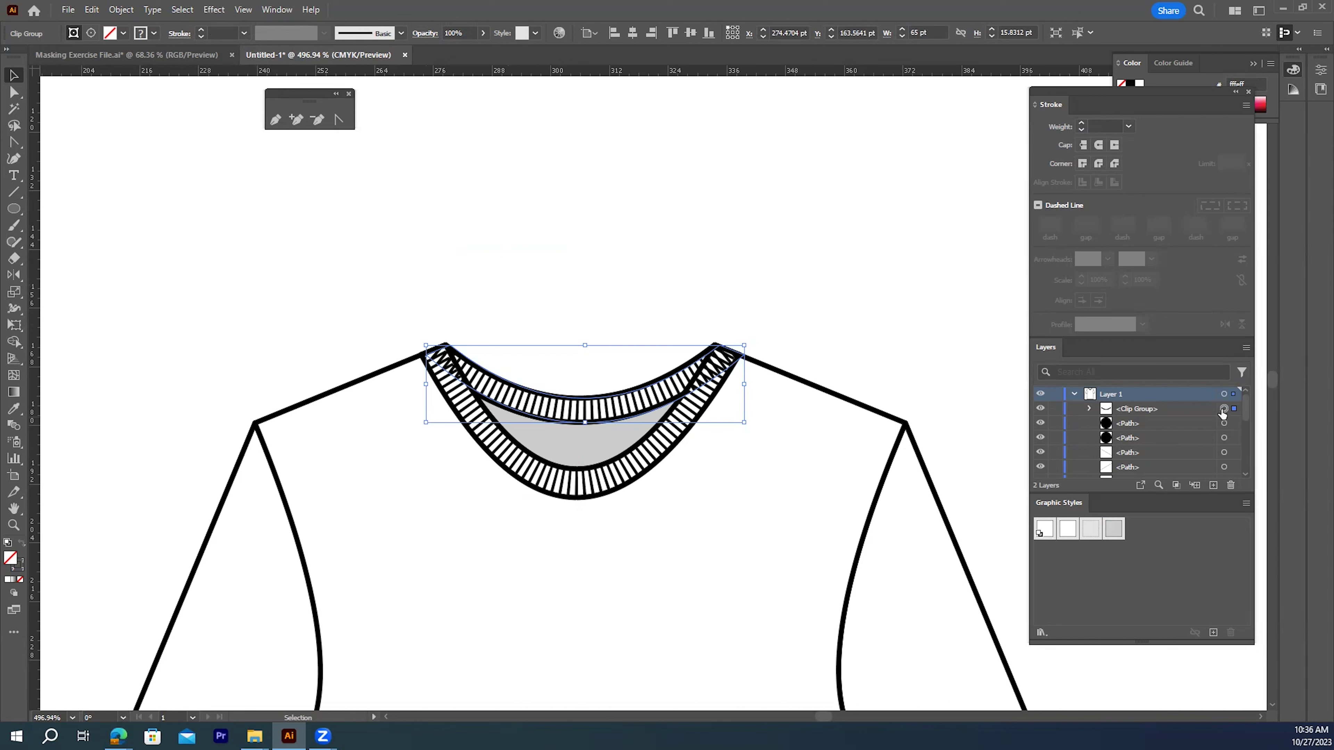
- Locate the front neckband's clip group in the layer list by hiding it and showing it again
{"action": "left_click_drag", "start_coordinate": [1244, 409], "coordinate": [1252, 448]}
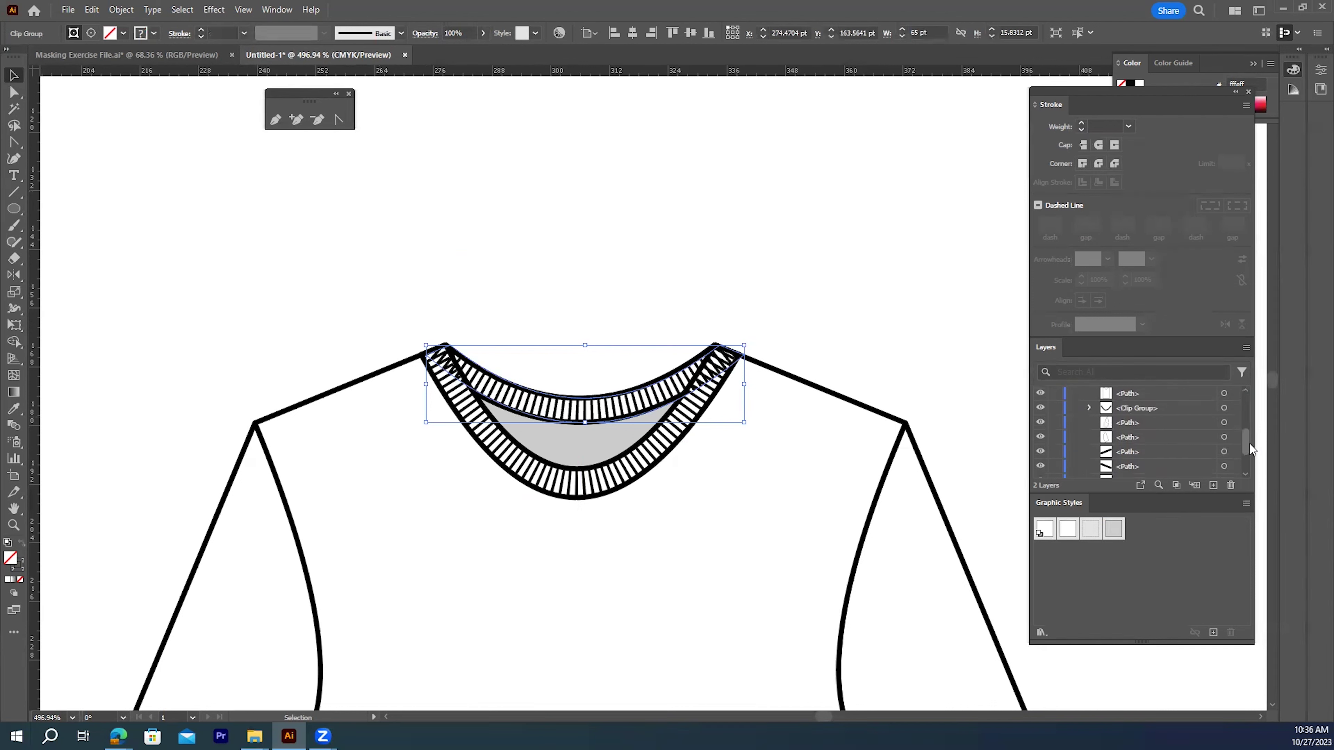
{"action": "left_click", "coordinate": [1040, 408]}
{"action": "left_click", "coordinate": [1040, 408]}
{"action": "left_click_drag", "start_coordinate": [1245, 440], "coordinate": [1248, 405]}
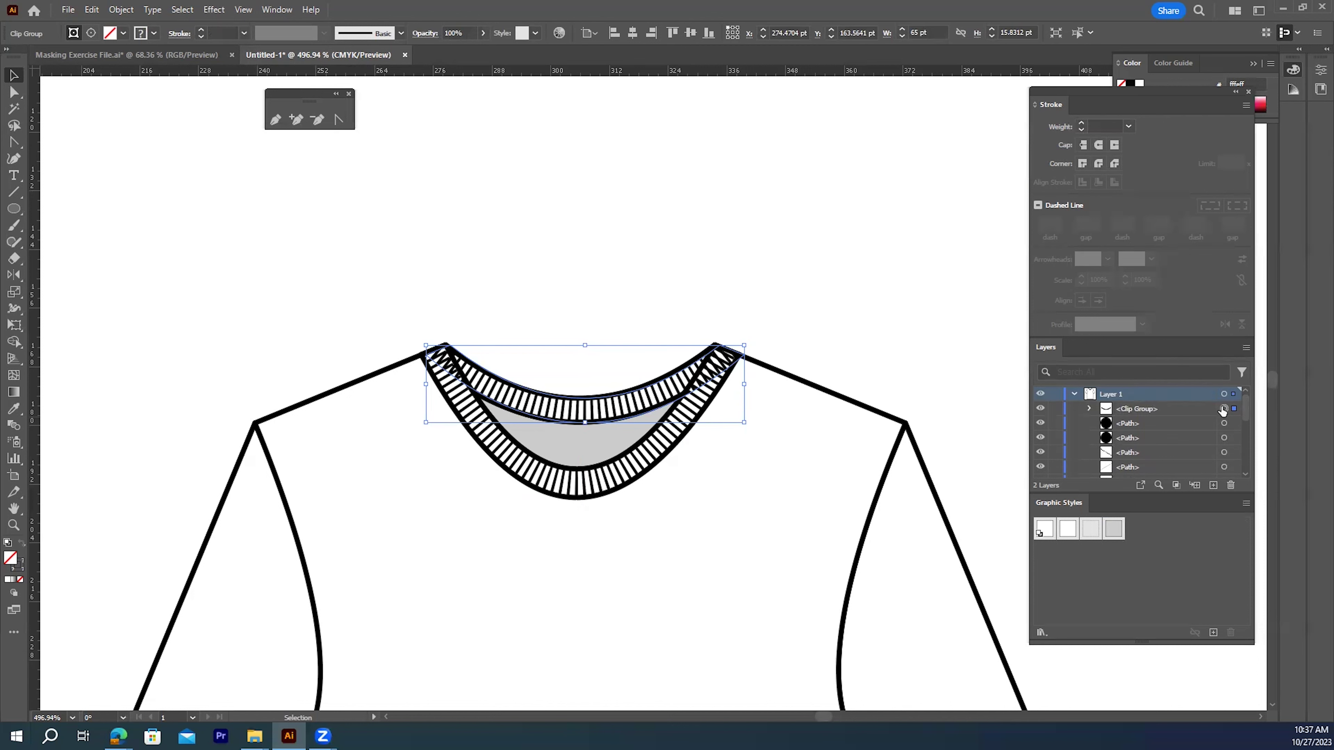
- Move the back rib's clip group down the layer order to just above the front neckband's clip group
{"action": "left_click", "coordinate": [1222, 410]}
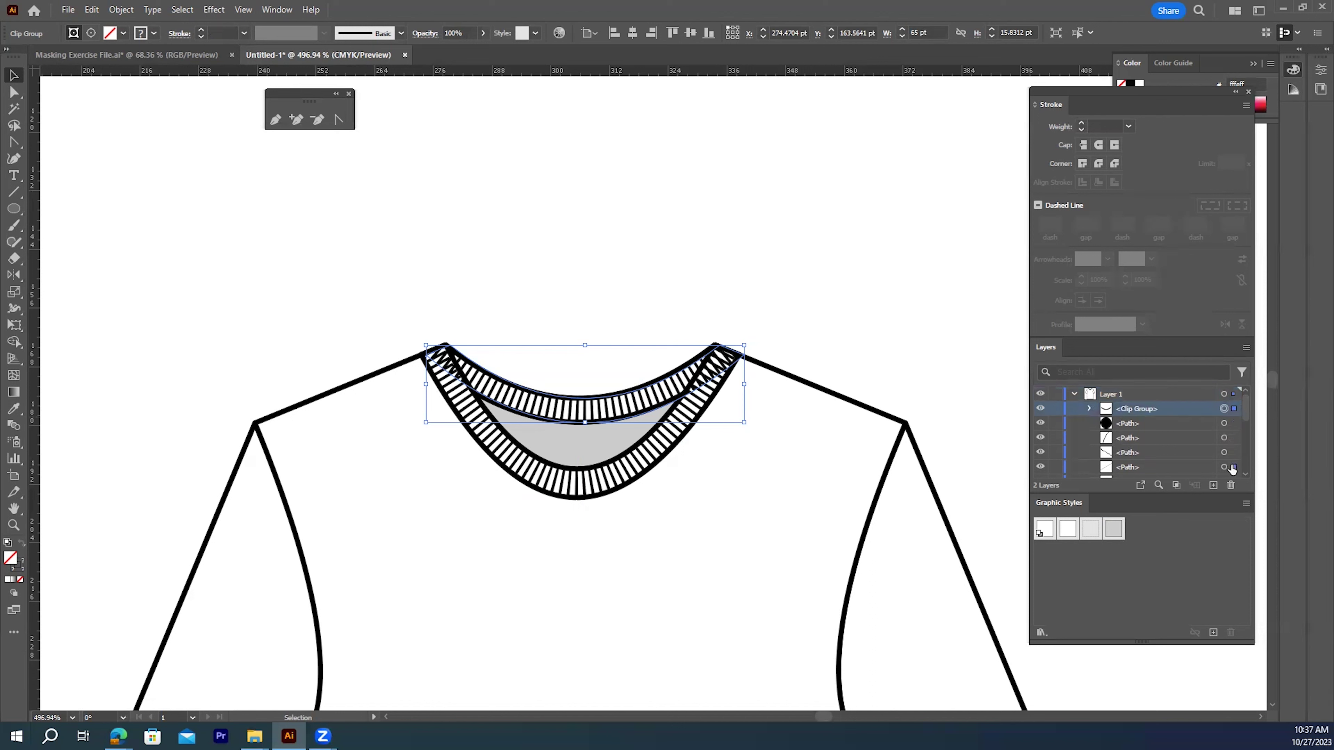
{"action": "scroll", "coordinate": [1233, 476], "scroll_direction": "down", "scroll_amount": 3}
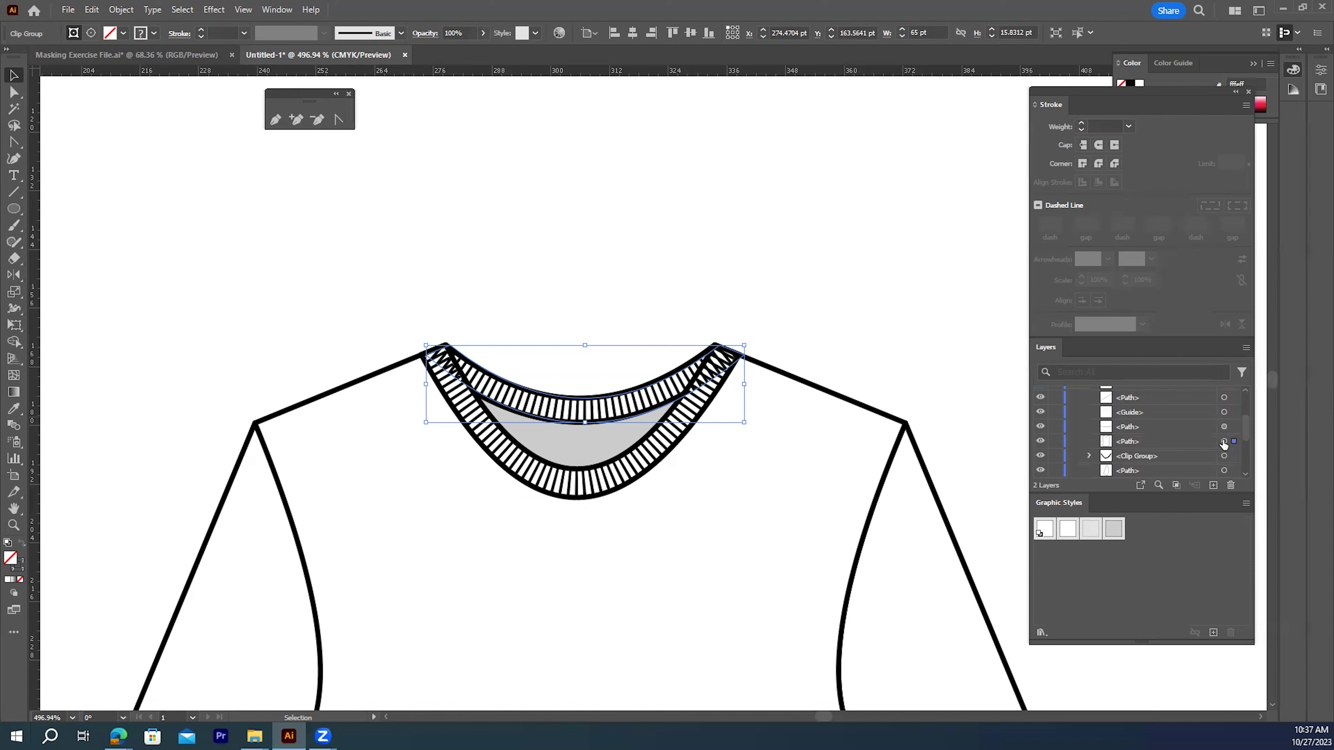
{"action": "left_click_drag", "start_coordinate": [1224, 442], "coordinate": [1225, 443]}
{"action": "left_click_drag", "start_coordinate": [1233, 430], "coordinate": [1183, 451]}
- Undo the misplaced layer move, place the back rib's clip group directly below the front neckband's clip group, and deselect it
{"action": "left_click_drag", "start_coordinate": [1192, 443], "coordinate": [1197, 461]}
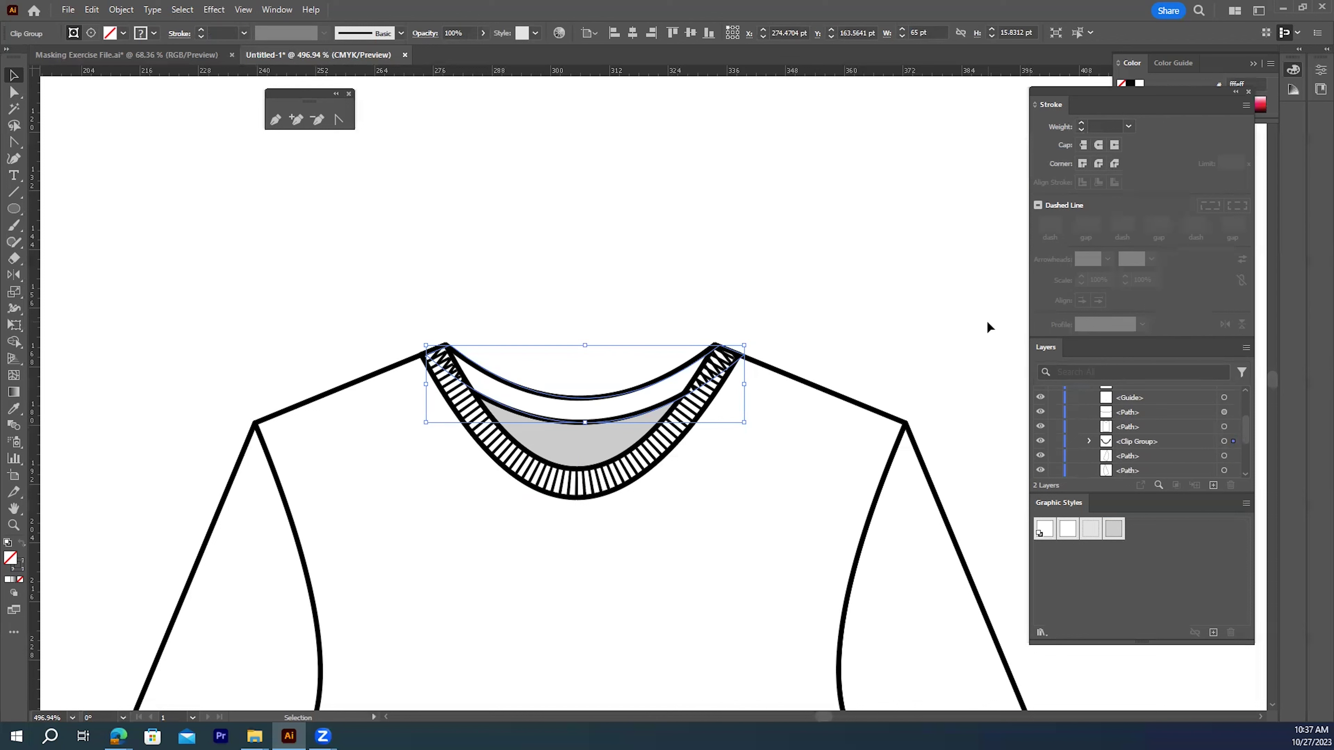
{"action": "key", "text": "ctrl+z"}
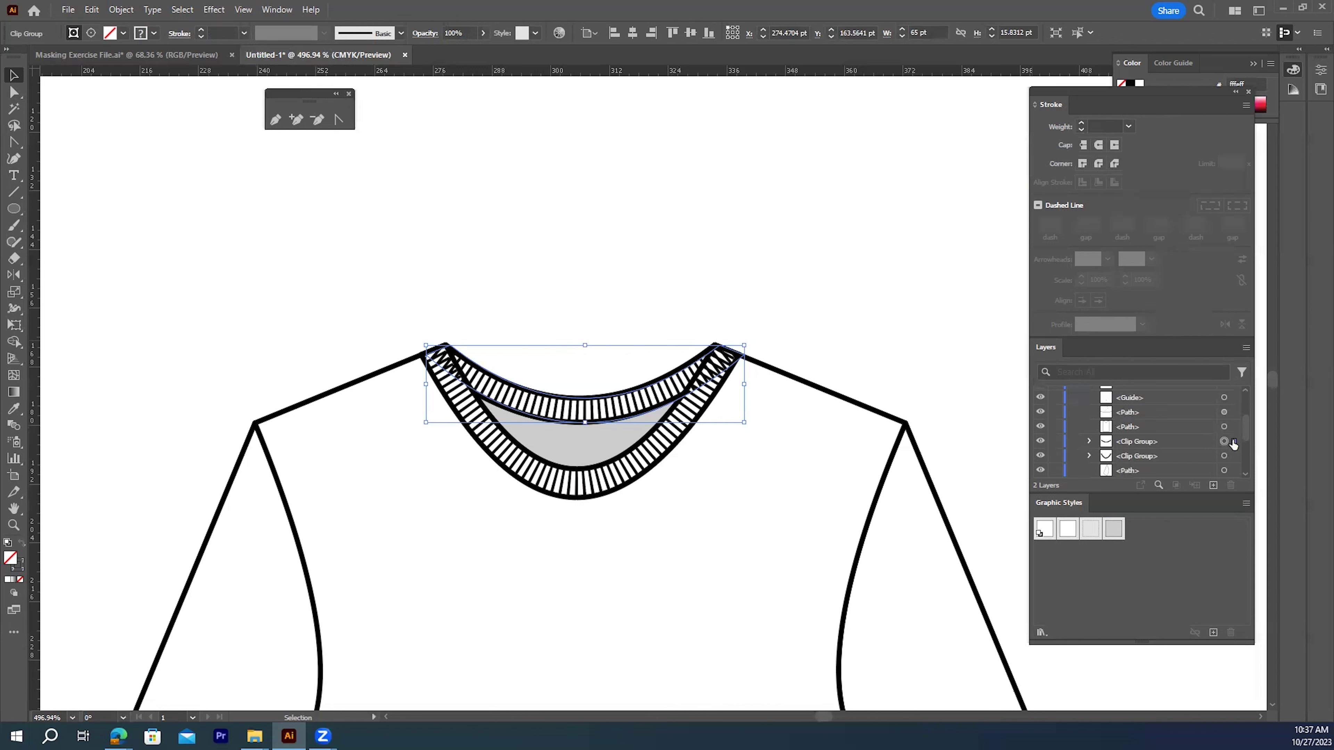
{"action": "left_click_drag", "start_coordinate": [1232, 444], "coordinate": [1237, 473]}
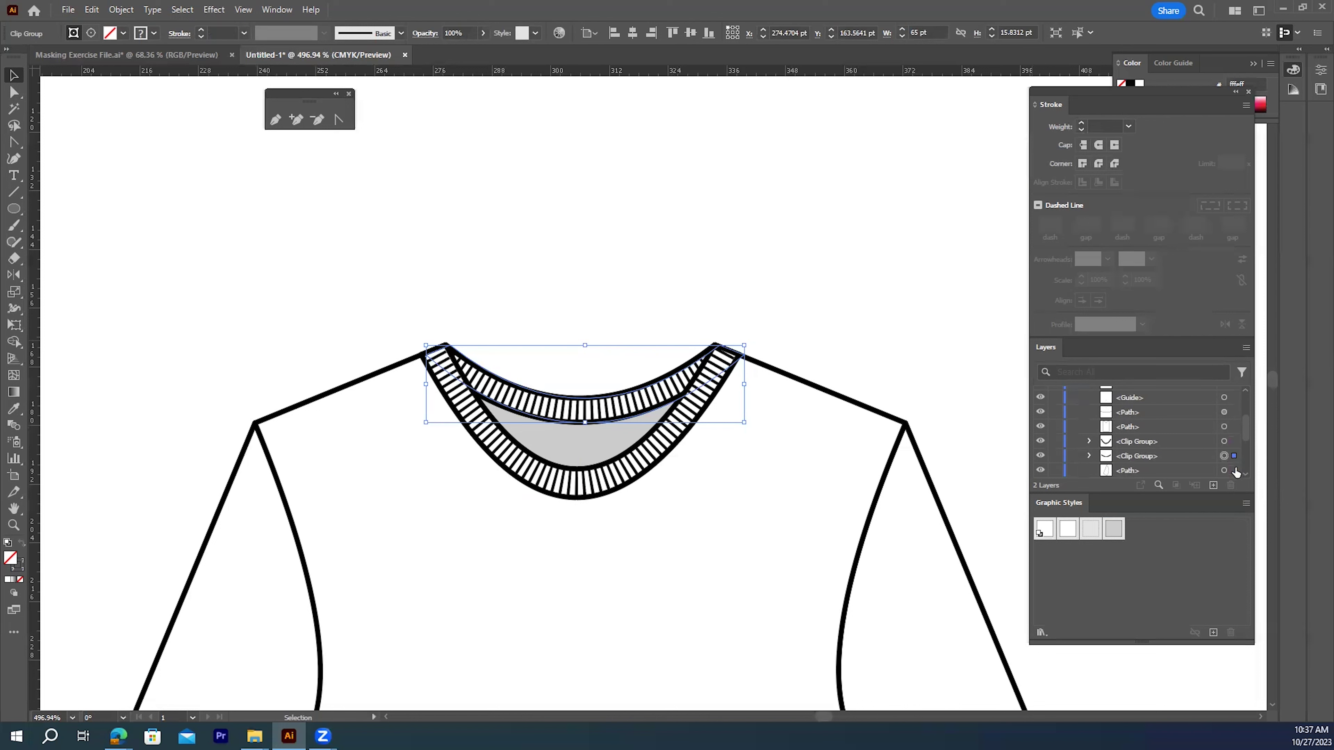
{"action": "left_click", "coordinate": [866, 268]}
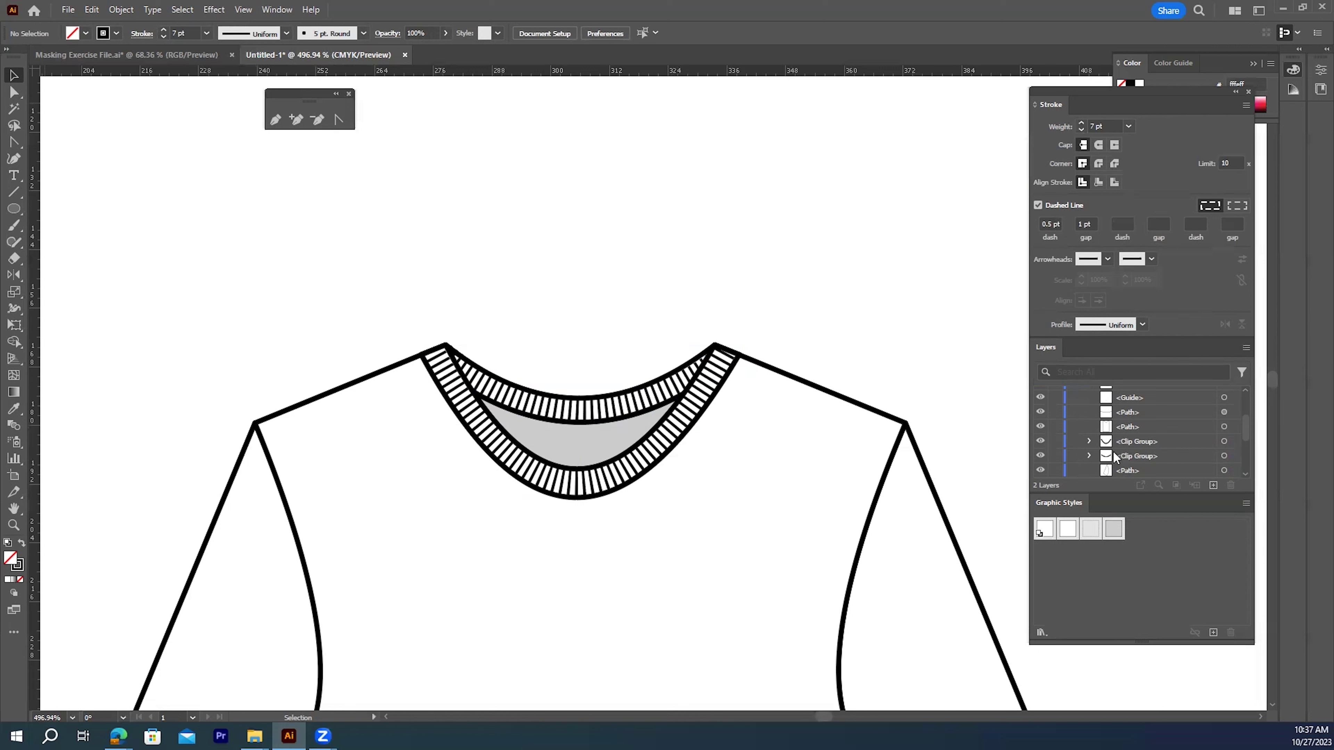
- Rename the front neckband's clip group as Front ribbing and the back neckband's clip group as Back ribbing
{"action": "left_click", "coordinate": [1234, 457]}
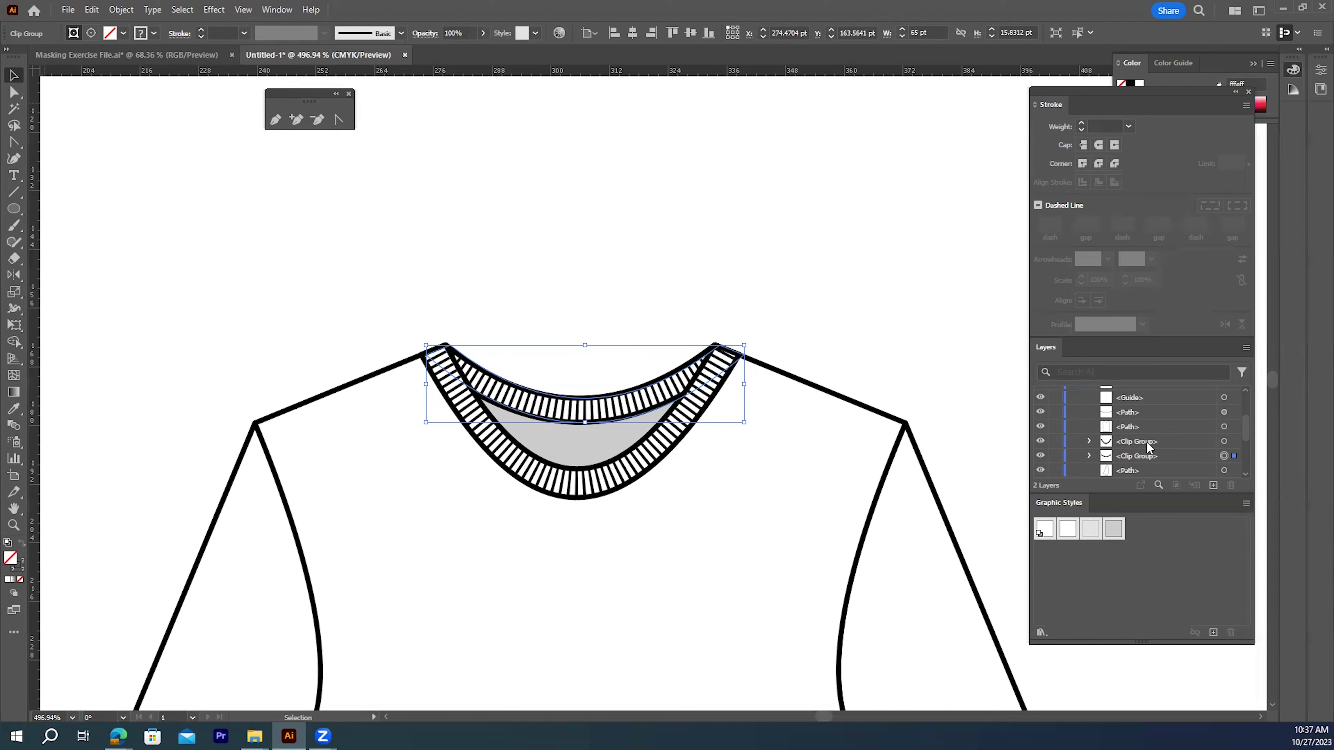
{"action": "double_click", "coordinate": [1135, 439]}
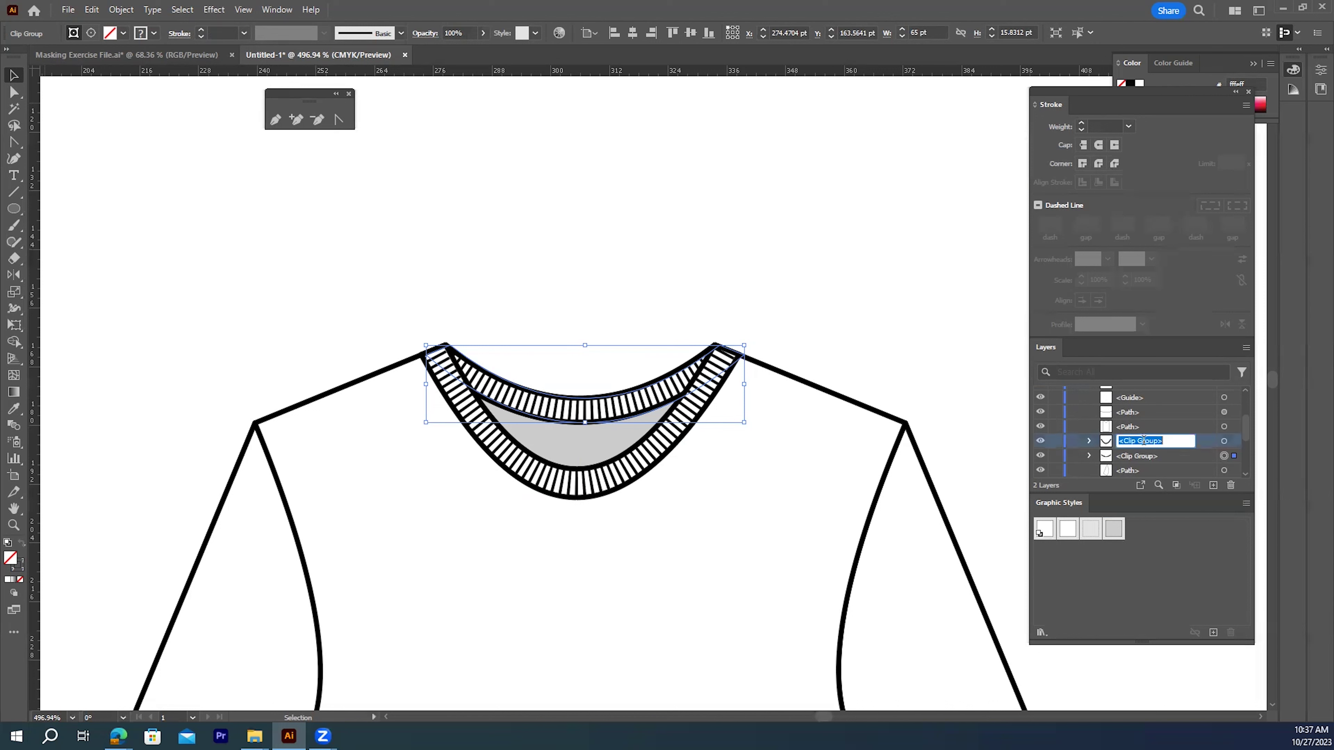
{"action": "type", "text": "Front ribbing"}
{"action": "double_click", "coordinate": [1130, 455]}
{"action": "type", "text": "Back ribbing"}
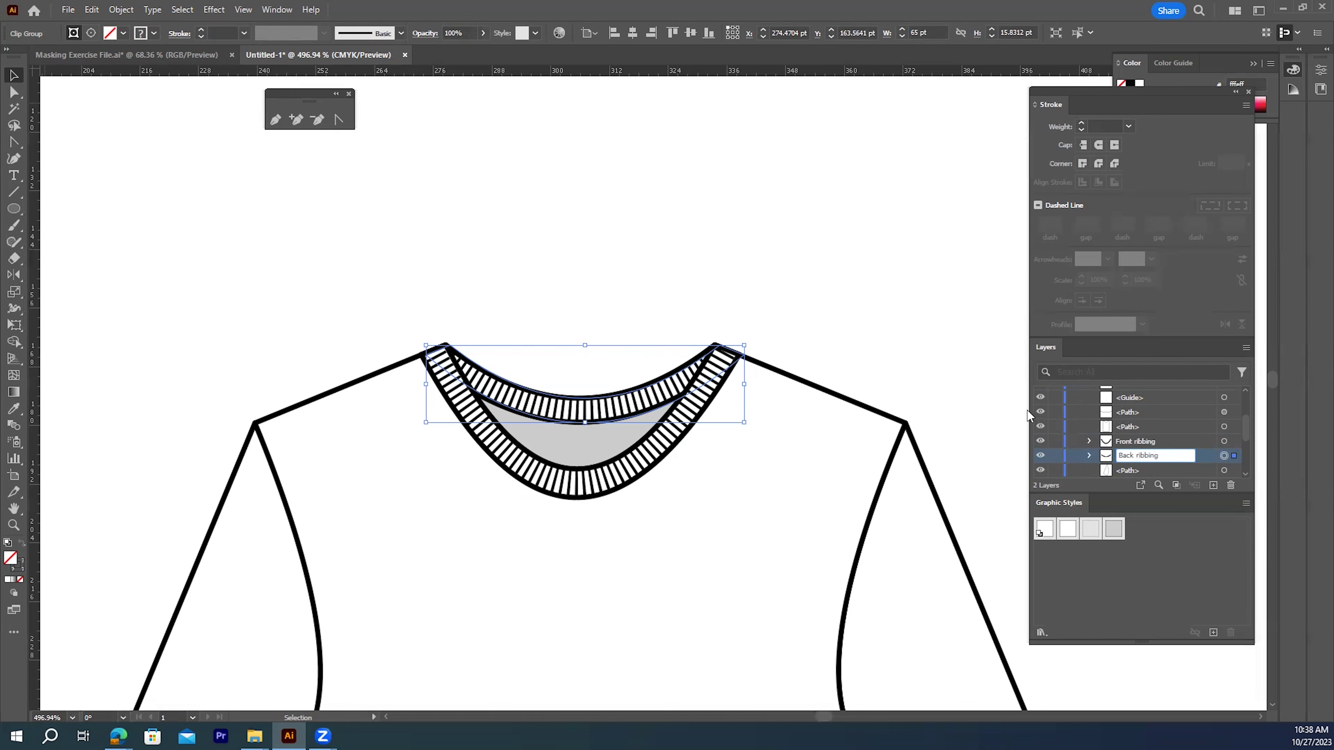
{"action": "key", "text": "Return"}
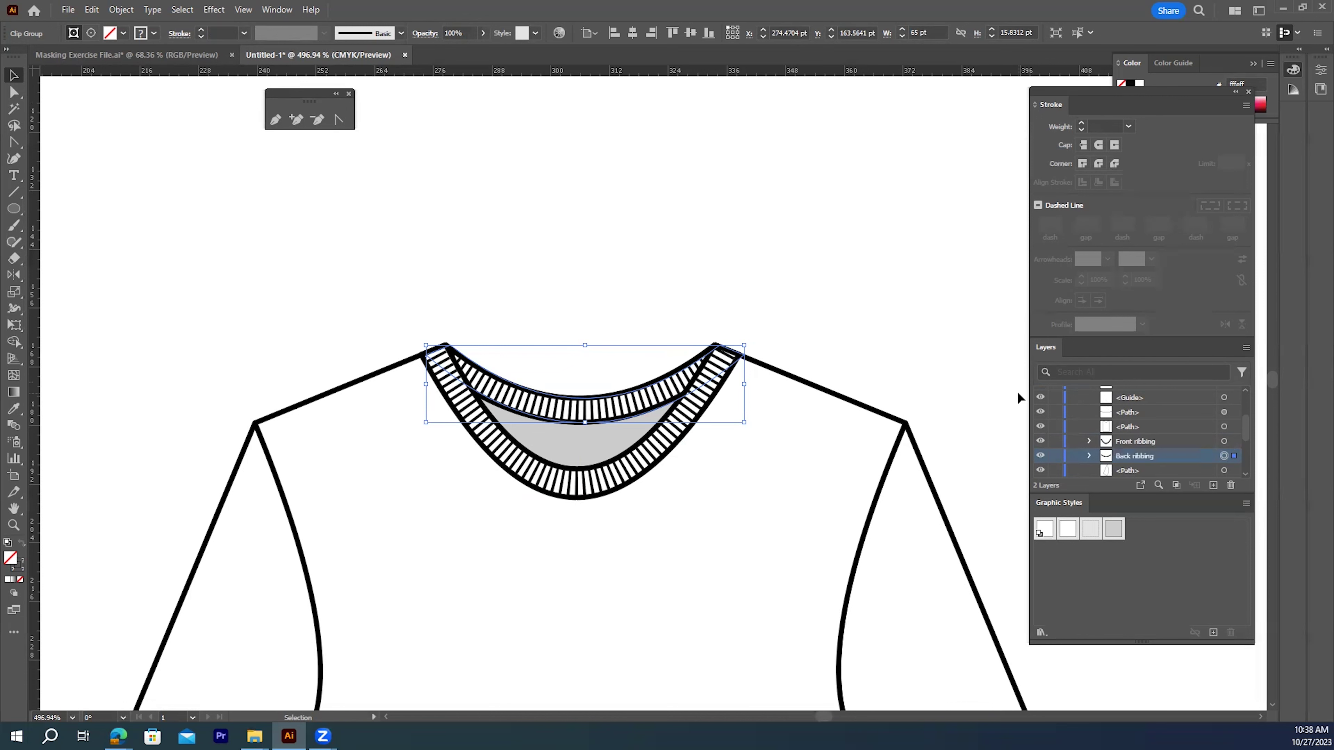
{"action": "left_click", "coordinate": [1016, 390]}
- Collapse Layer 1's contents and rename the layer as Front
{"action": "scroll", "coordinate": [739, 439], "scroll_direction": "down", "scroll_amount": 3}
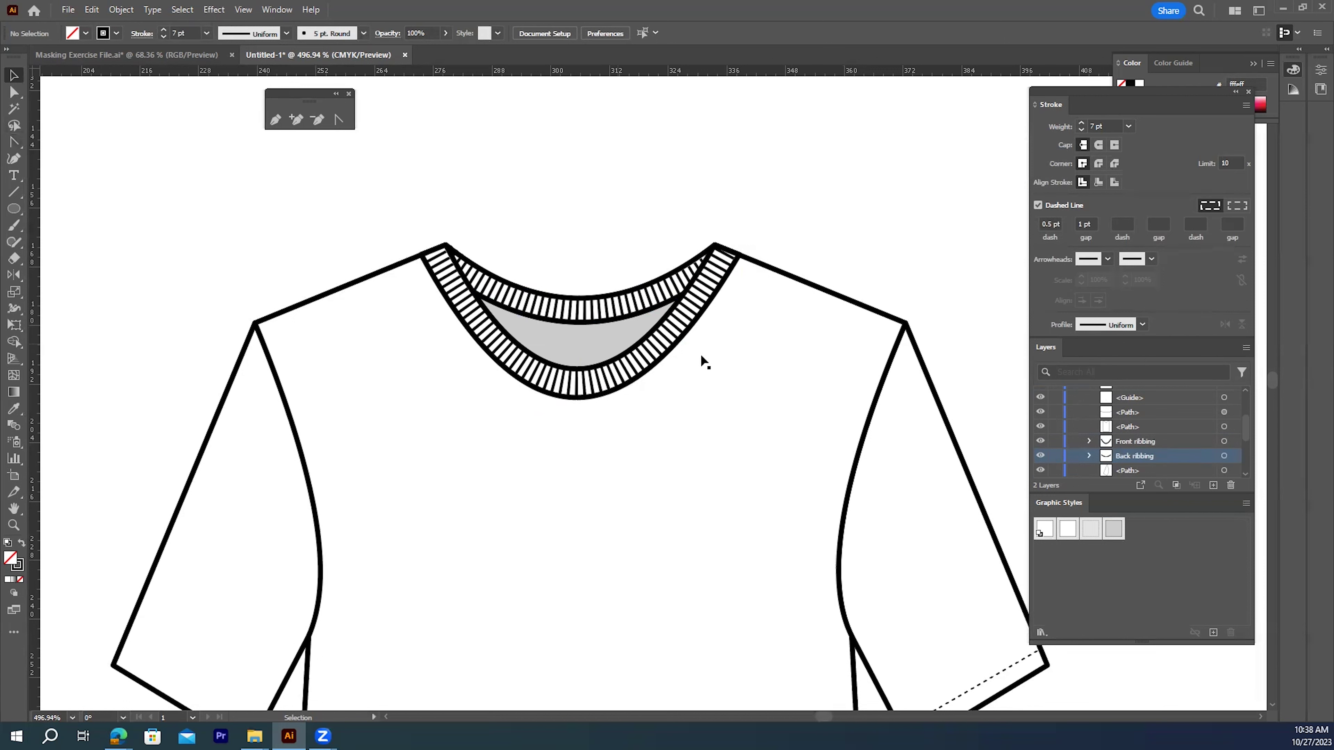
{"action": "key", "text": "ctrl+0"}
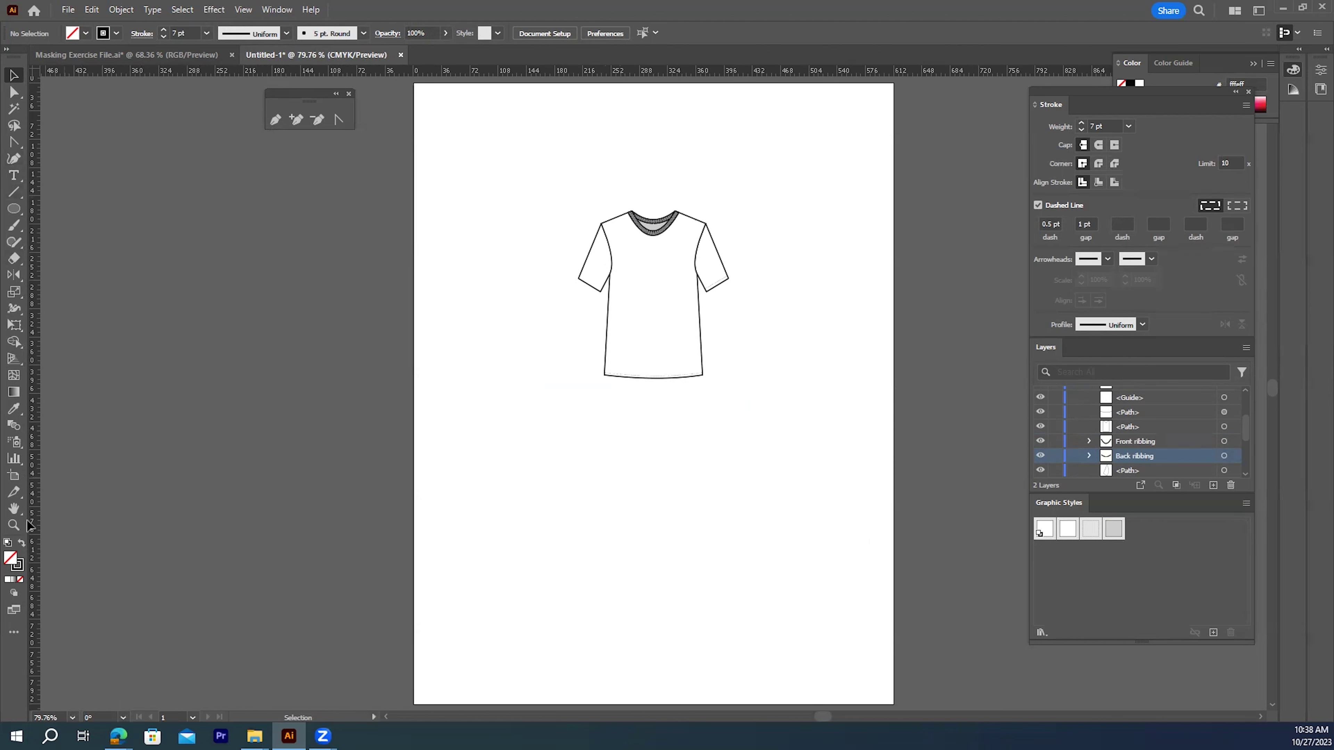
{"action": "left_click", "coordinate": [14, 508]}
{"action": "left_click", "coordinate": [14, 524]}
{"action": "left_click_drag", "start_coordinate": [628, 164], "coordinate": [831, 371]}
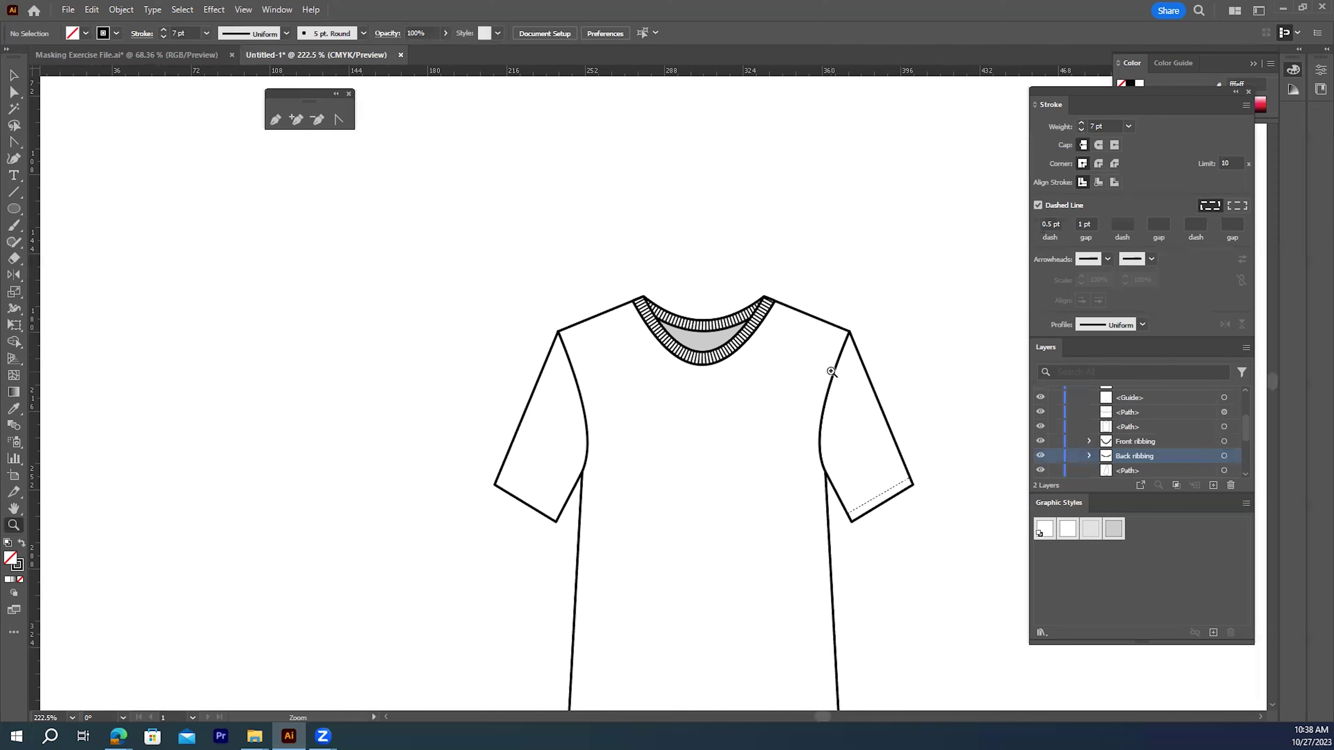
{"action": "mouse_move", "coordinate": [822, 268]}
{"action": "left_mouse_down"}
{"action": "mouse_move", "coordinate": [790, 189]}
{"action": "mouse_move", "coordinate": [783, 218]}
{"action": "left_mouse_up"}
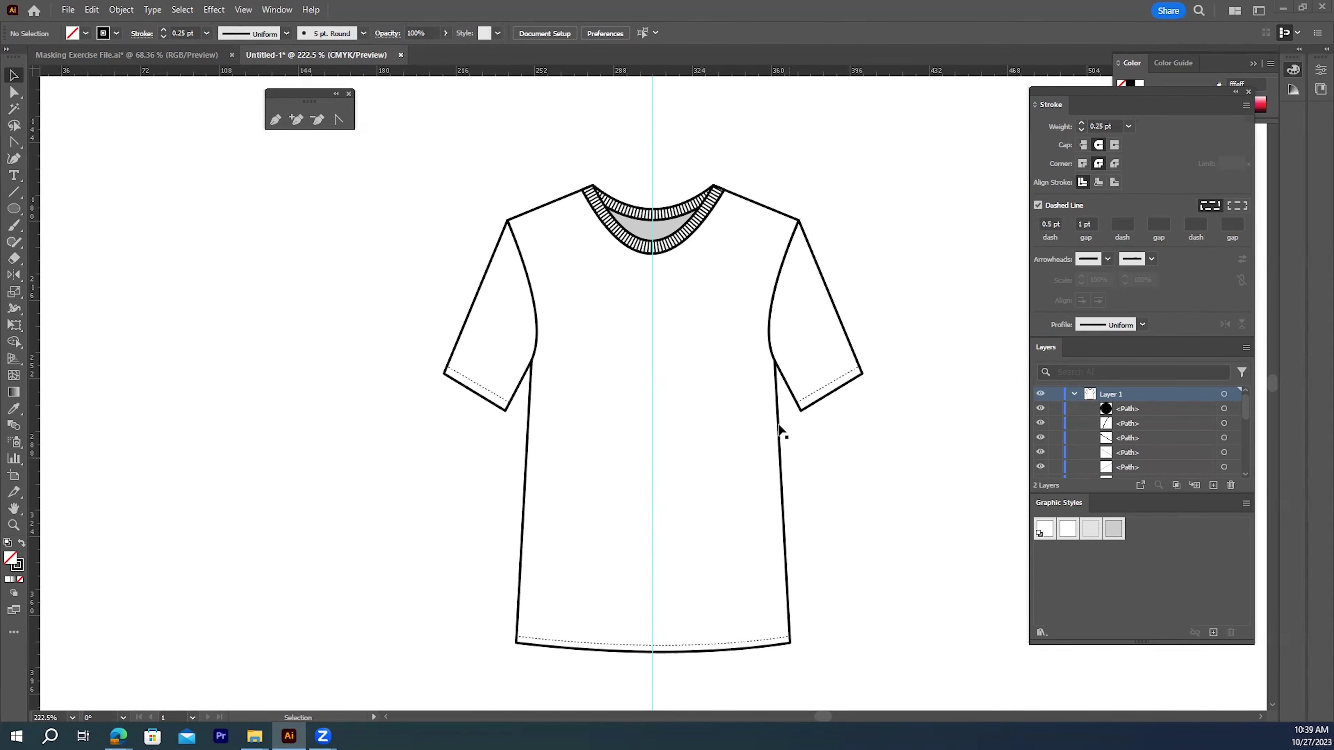
{"action": "left_click", "coordinate": [1073, 394]}
{"action": "double_click", "coordinate": [1133, 399]}
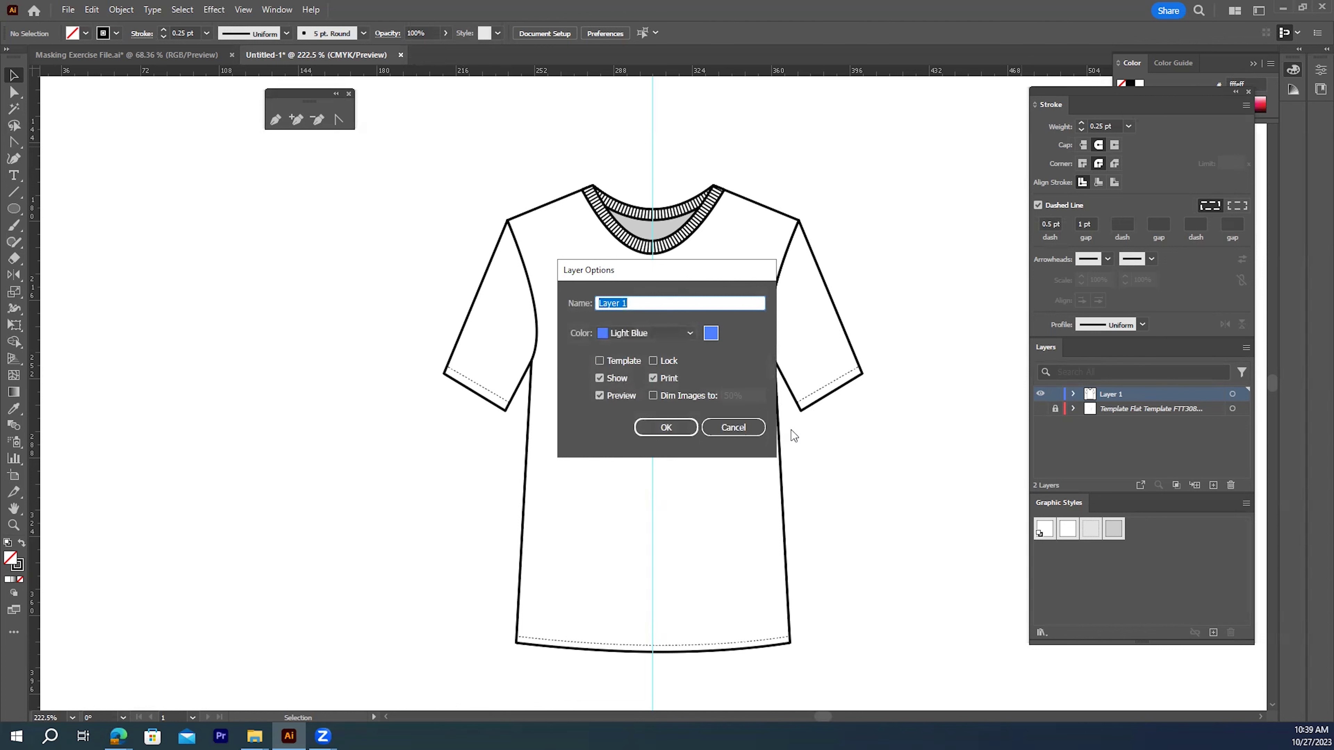
{"action": "left_click", "coordinate": [734, 430]}
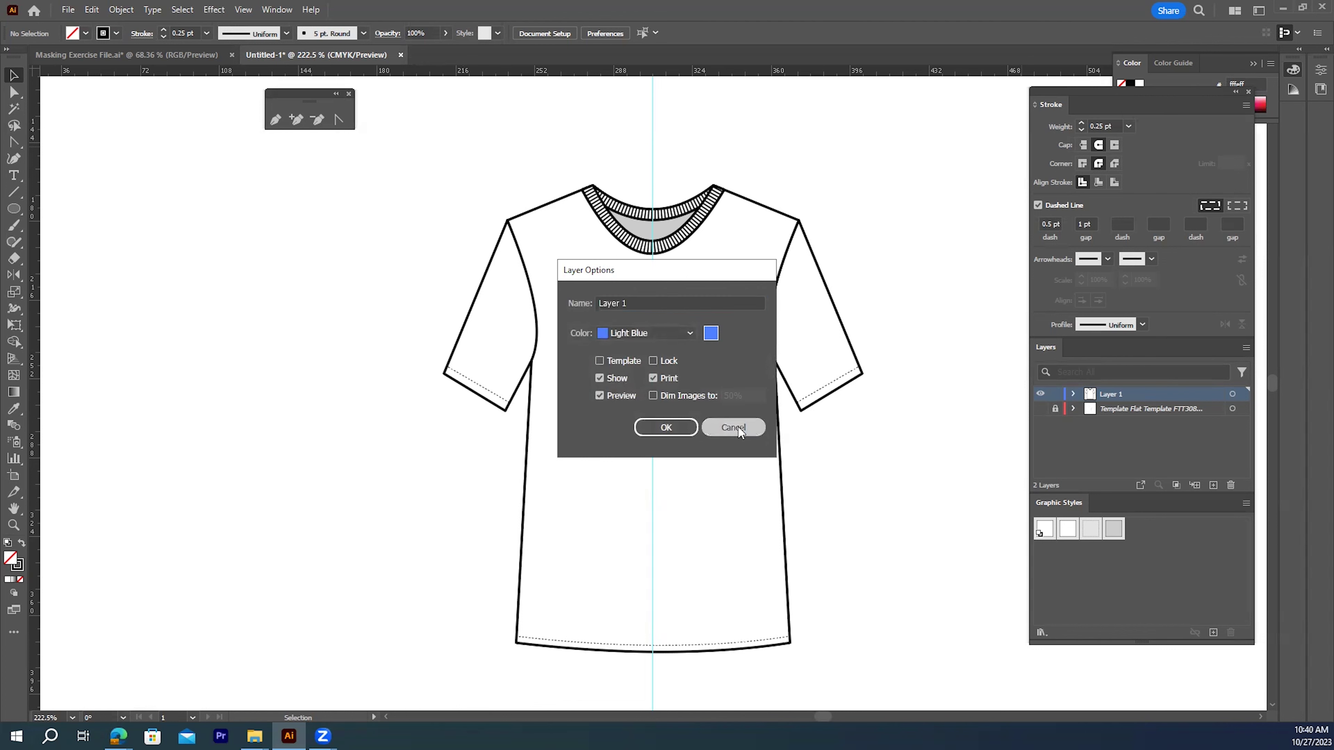
{"action": "double_click", "coordinate": [1106, 395]}
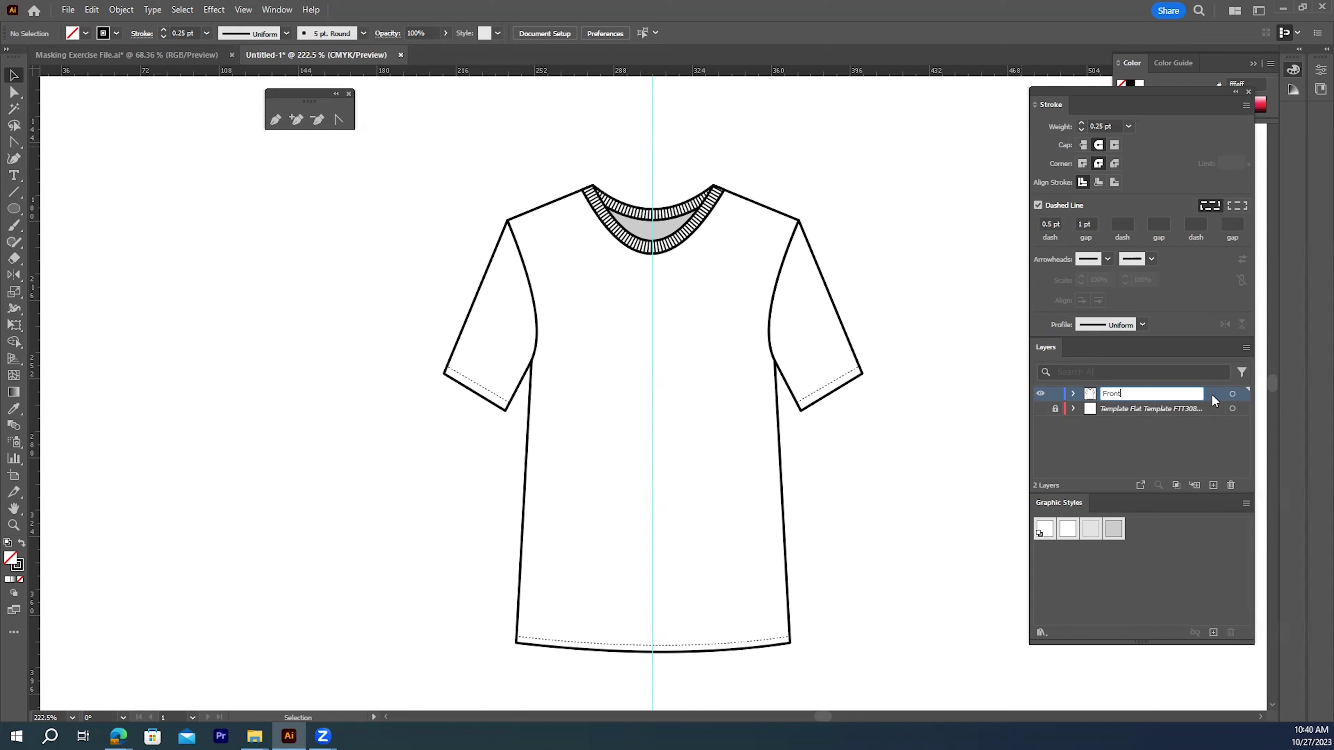
{"action": "type", "text": "Front"}
{"action": "key", "text": "Return"}
- Duplicate the Front layer, discarding the stray empty layer, and name the copy Back
{"action": "left_click_drag", "start_coordinate": [1129, 394], "coordinate": [1211, 487]}
{"action": "left_click", "coordinate": [1212, 487]}
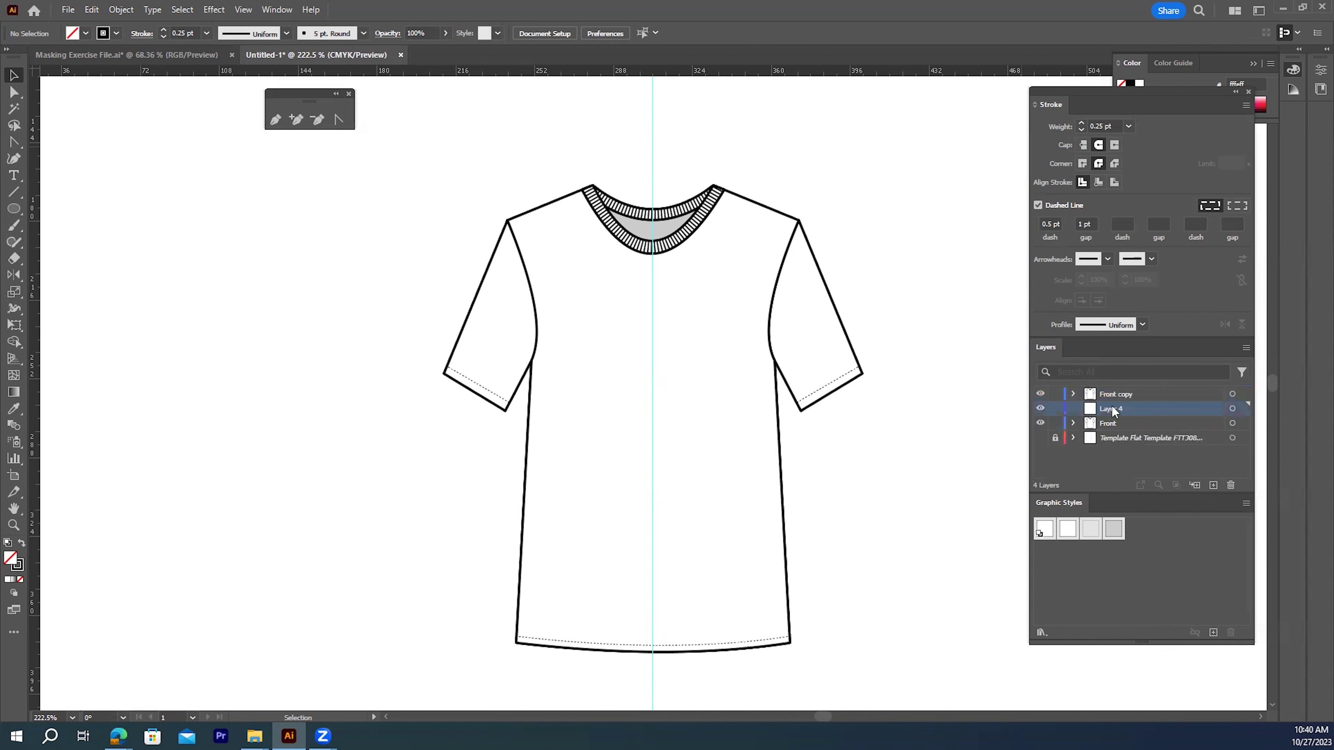
{"action": "left_click_drag", "start_coordinate": [1111, 409], "coordinate": [1231, 485]}
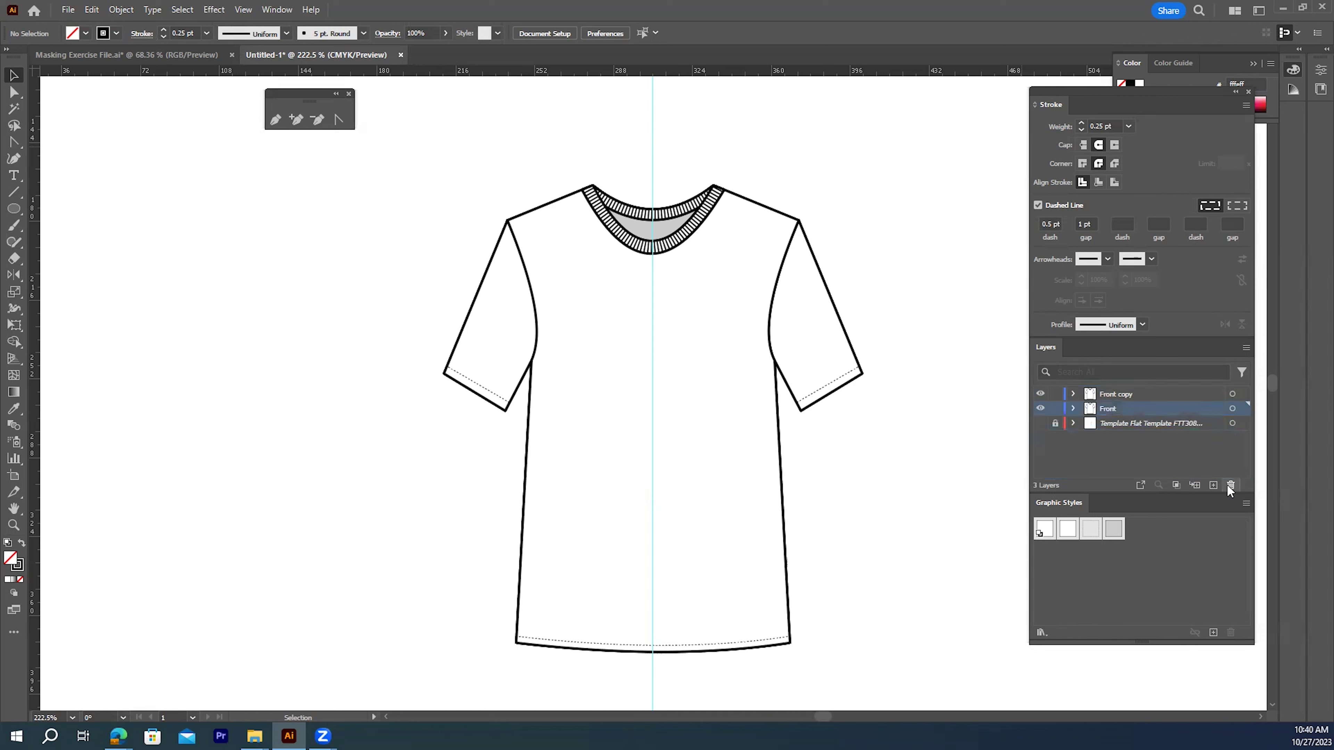
{"action": "double_click", "coordinate": [1108, 393]}
{"action": "type", "text": "Back"}
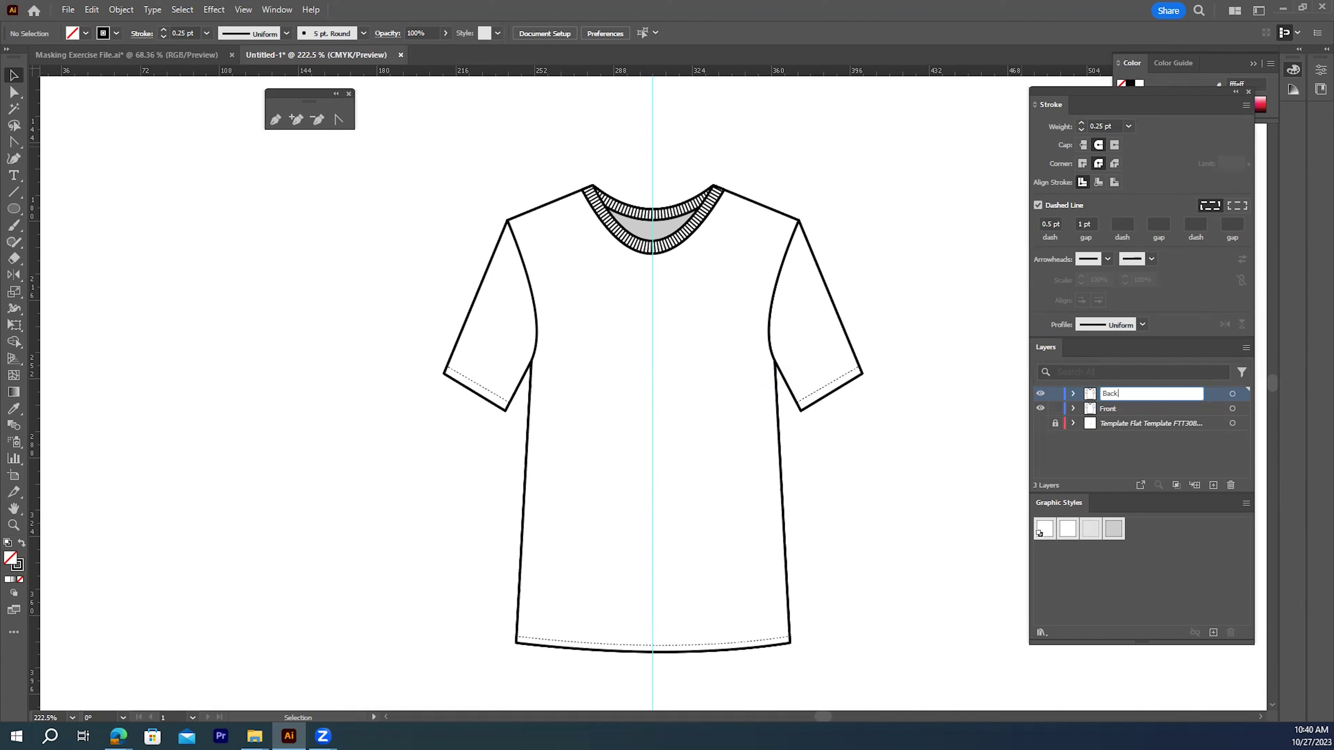
{"action": "key", "text": "Return"}
- Lock the Front layer and move all of the Back layer's artwork to the right of and slightly below the front T-shirt
{"action": "left_click", "coordinate": [1055, 410]}
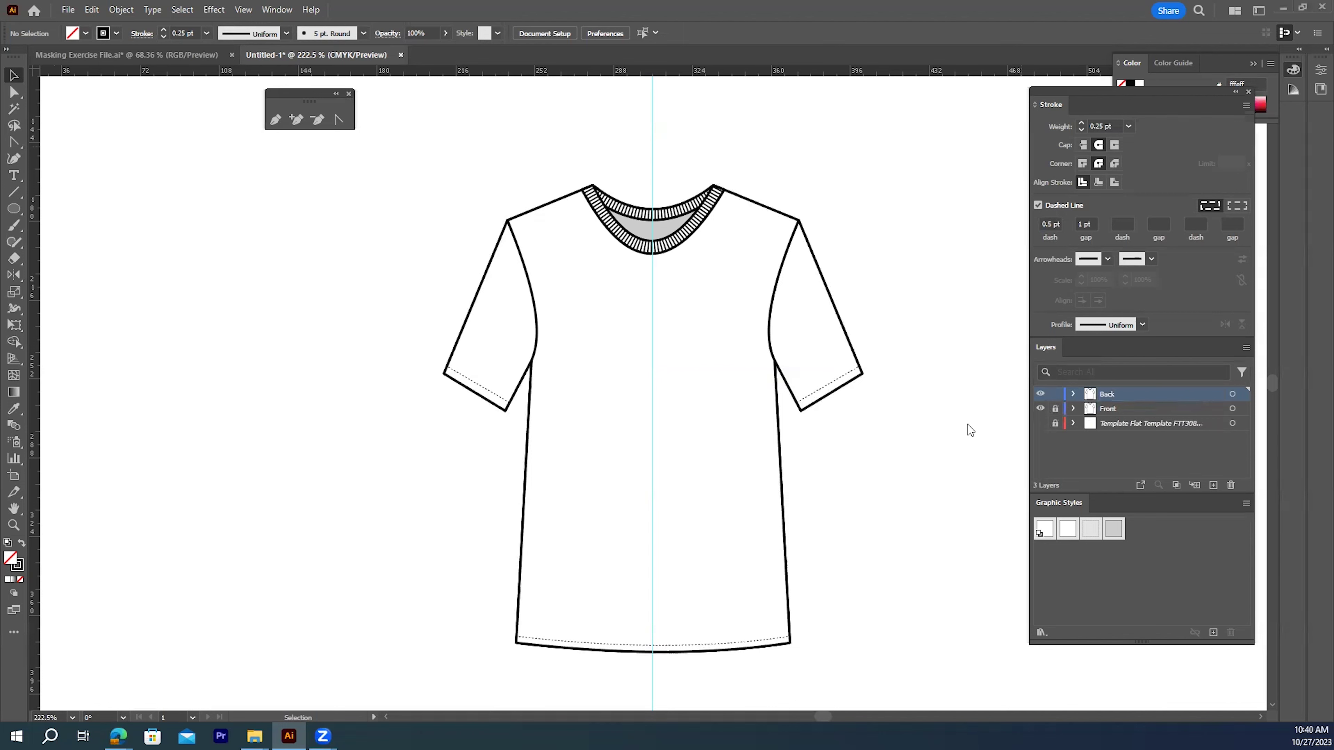
{"action": "scroll", "coordinate": [824, 402], "scroll_direction": "up", "scroll_amount": 2}
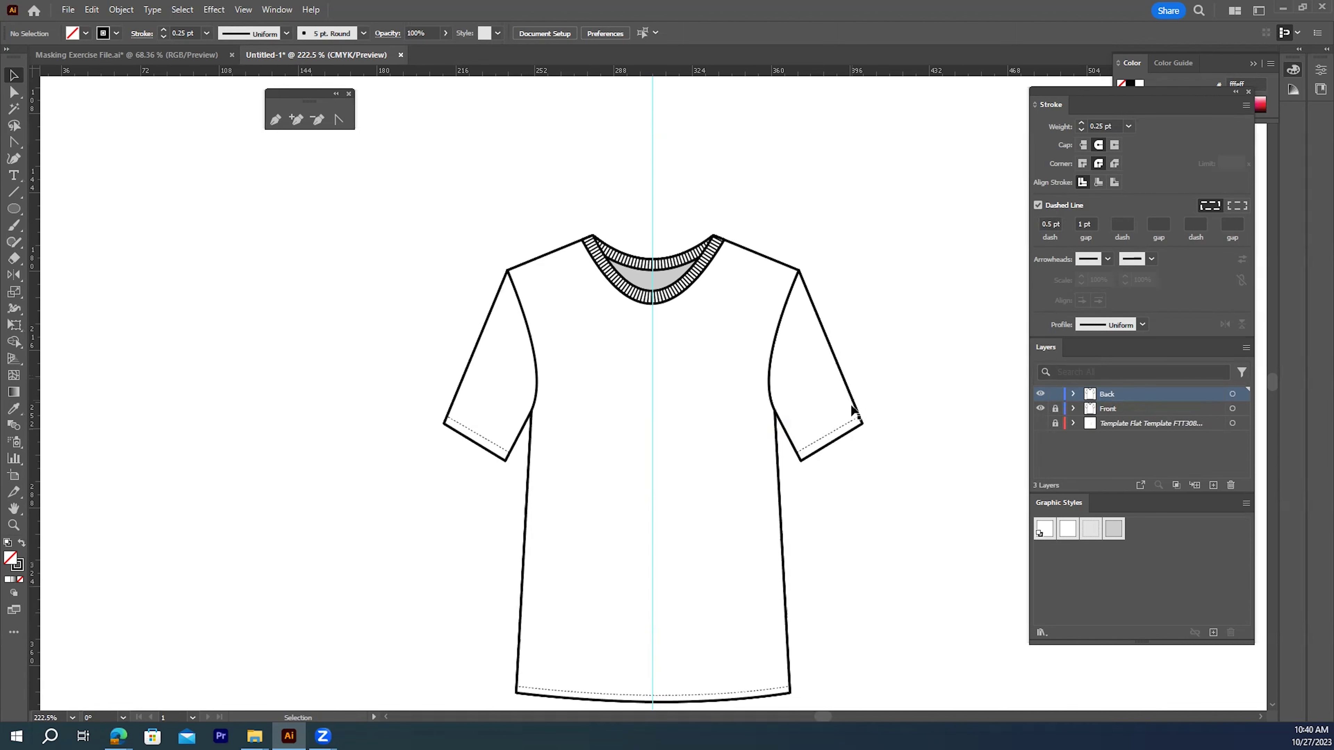
{"action": "left_click_drag", "start_coordinate": [766, 420], "coordinate": [484, 362]}
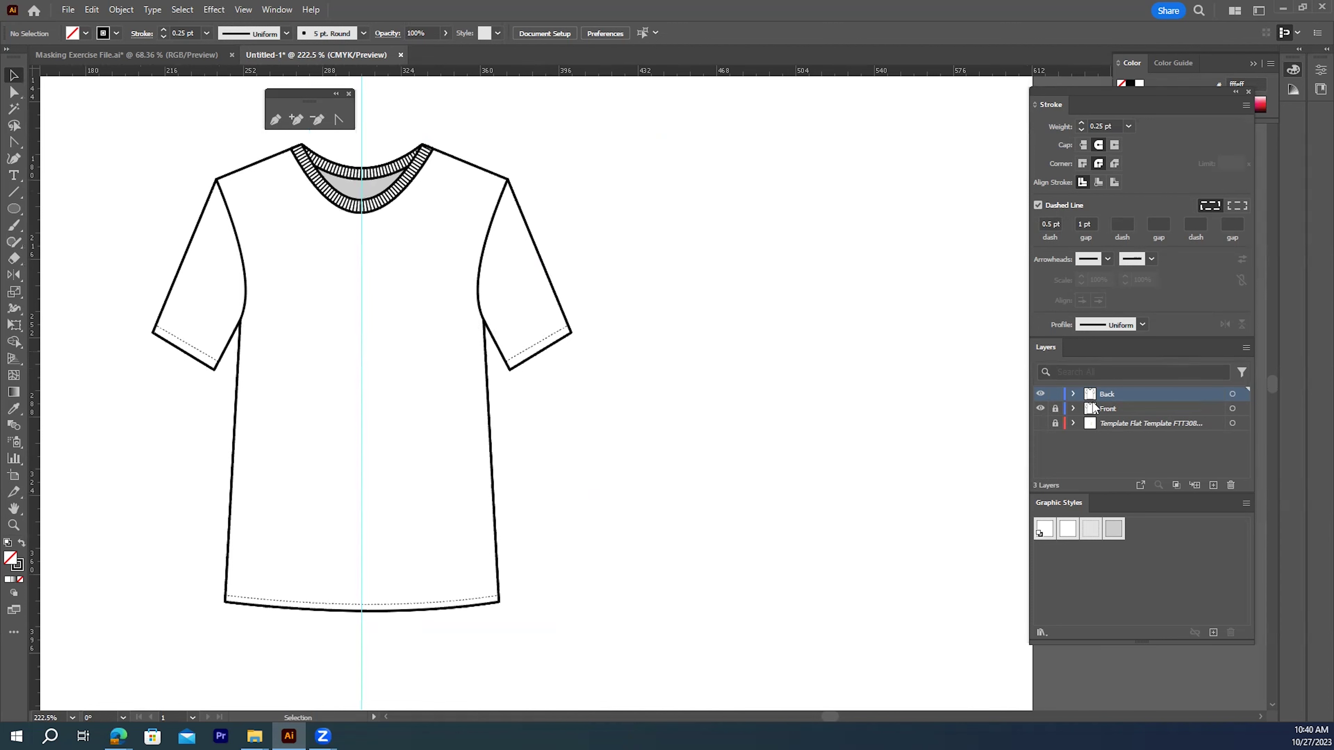
{"action": "left_click", "coordinate": [1232, 394]}
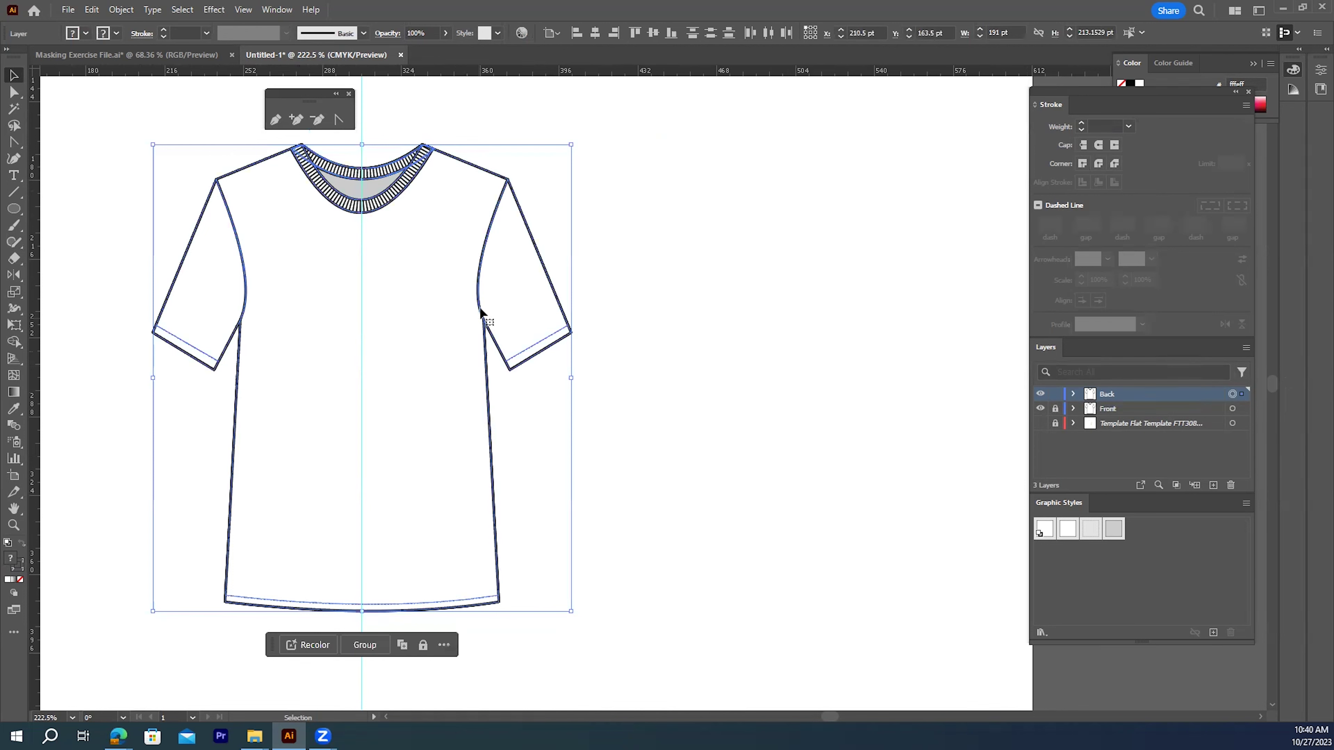
{"action": "left_click_drag", "start_coordinate": [476, 294], "coordinate": [848, 269]}
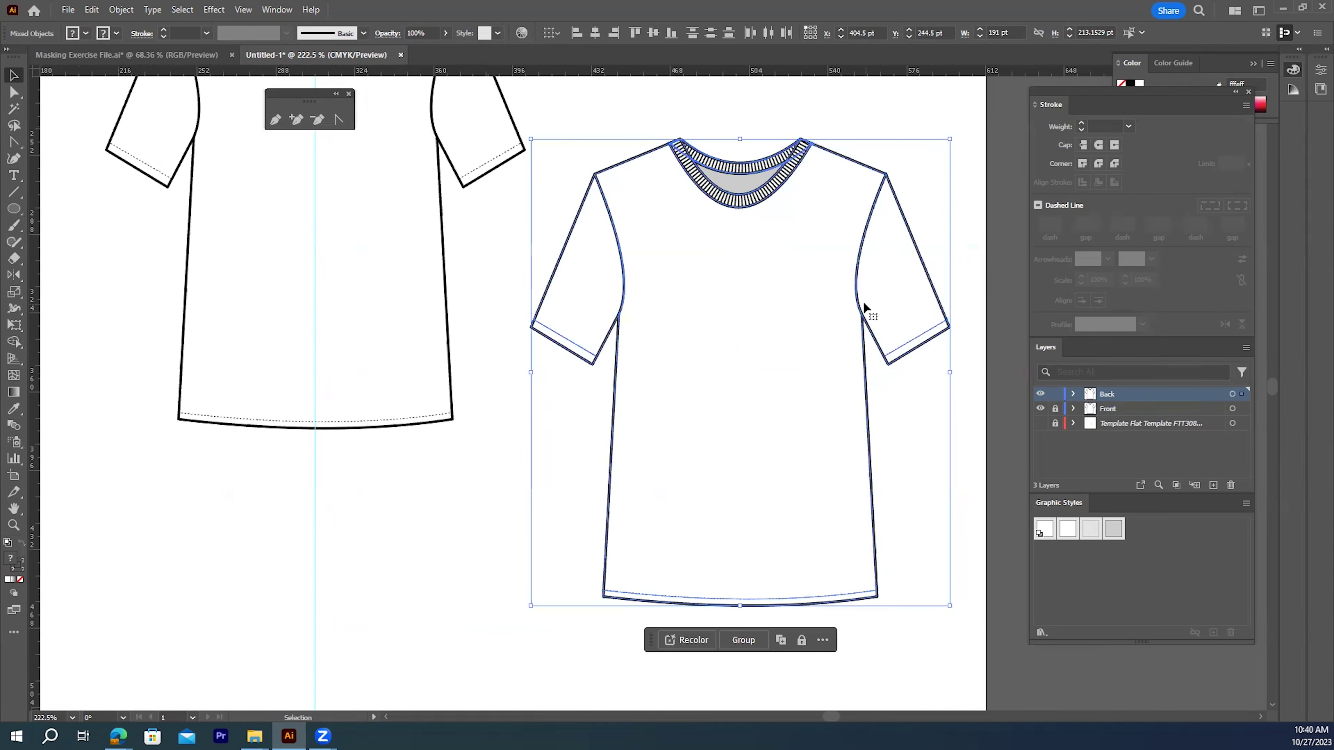
{"action": "left_click_drag", "start_coordinate": [866, 323], "coordinate": [860, 379]}
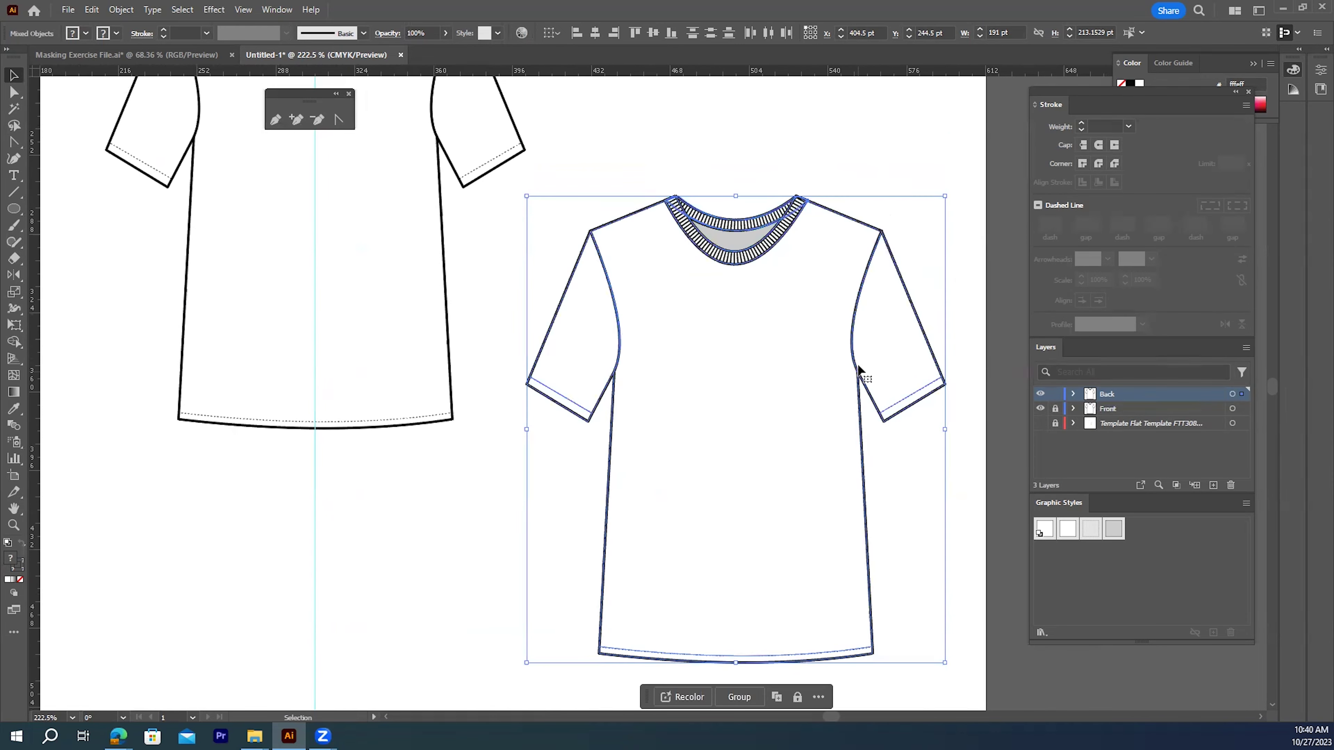
{"action": "left_click", "coordinate": [864, 155]}
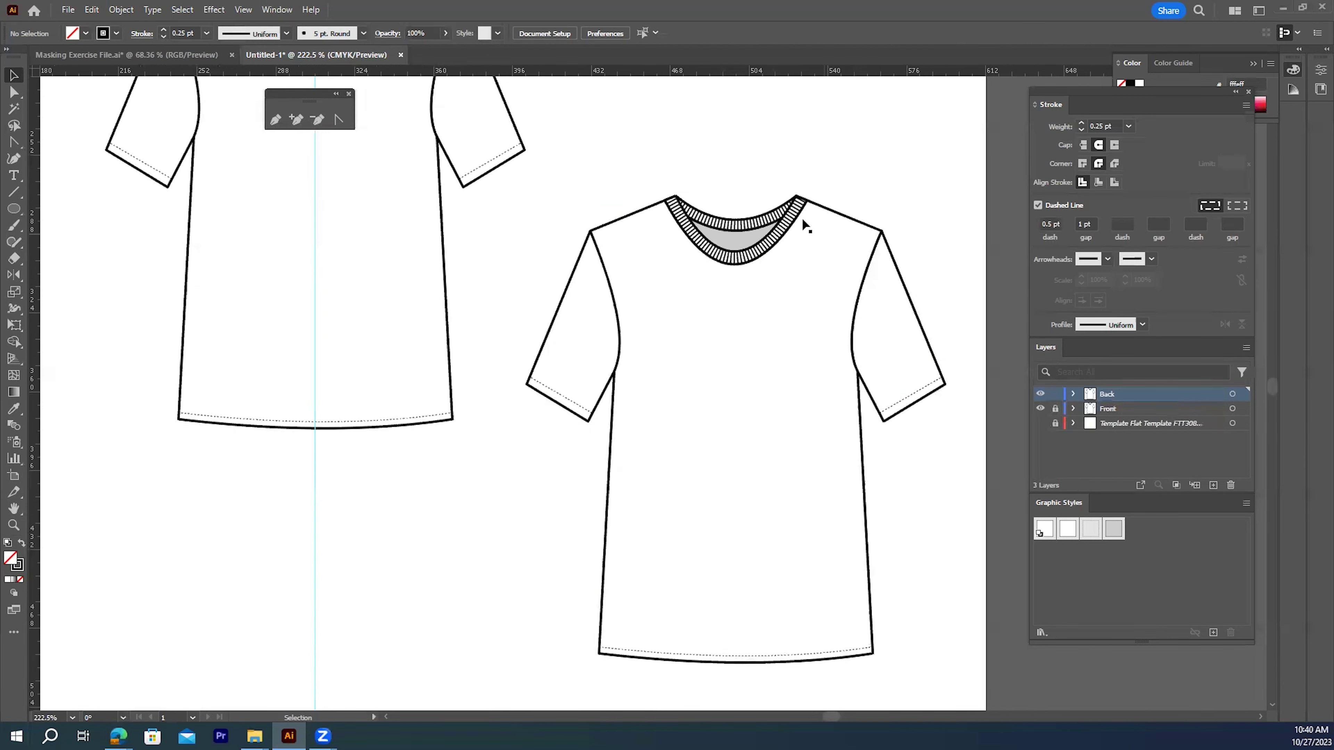
- Delete the front neckband's rib clip group and the grey inner-neck shape from the back T-shirt
{"action": "left_click", "coordinate": [736, 260]}
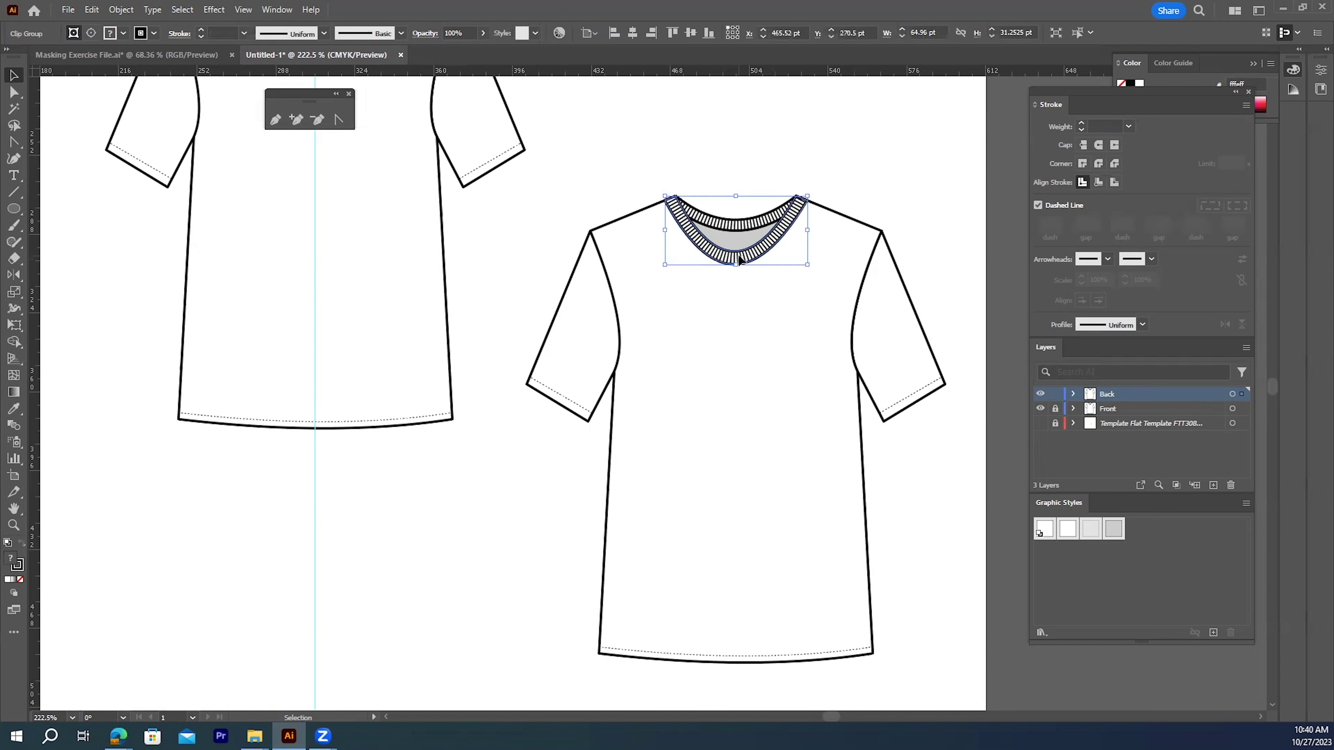
{"action": "key", "text": "Delete"}
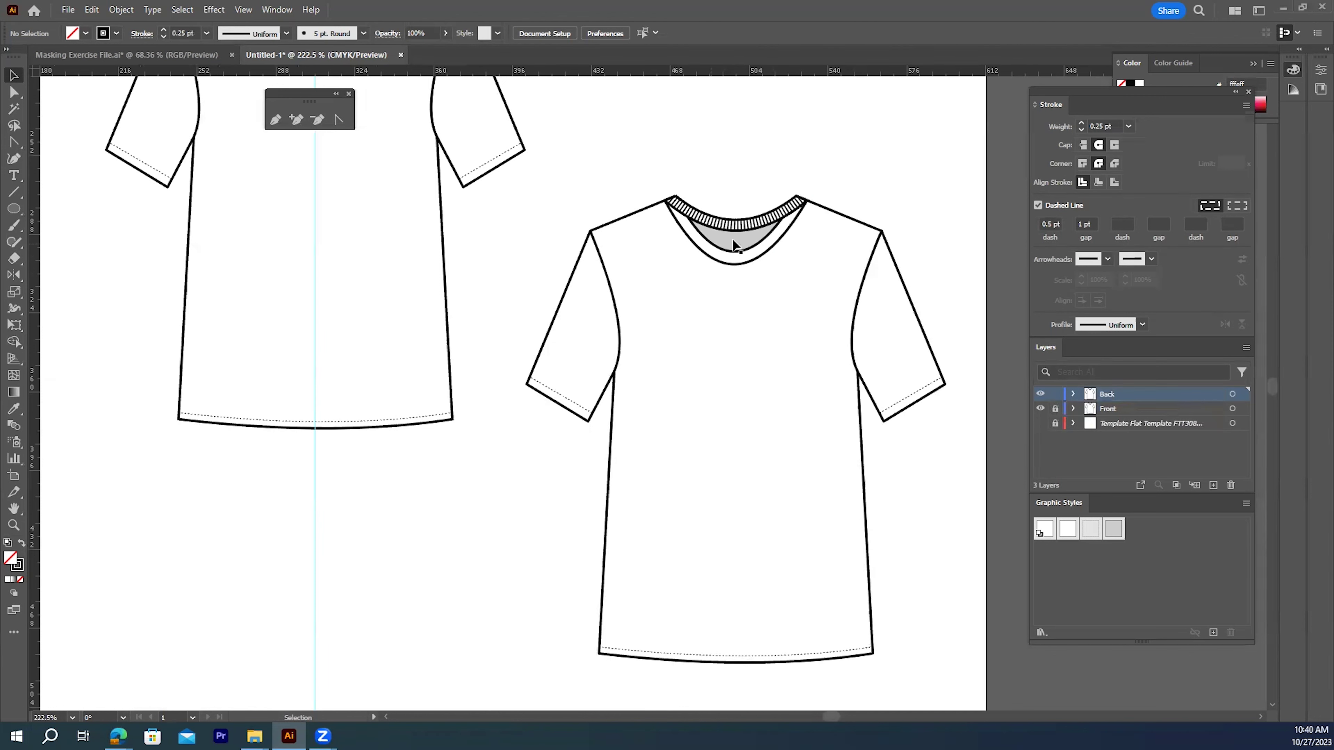
{"action": "left_click", "coordinate": [734, 240]}
{"action": "key", "text": "Delete"}
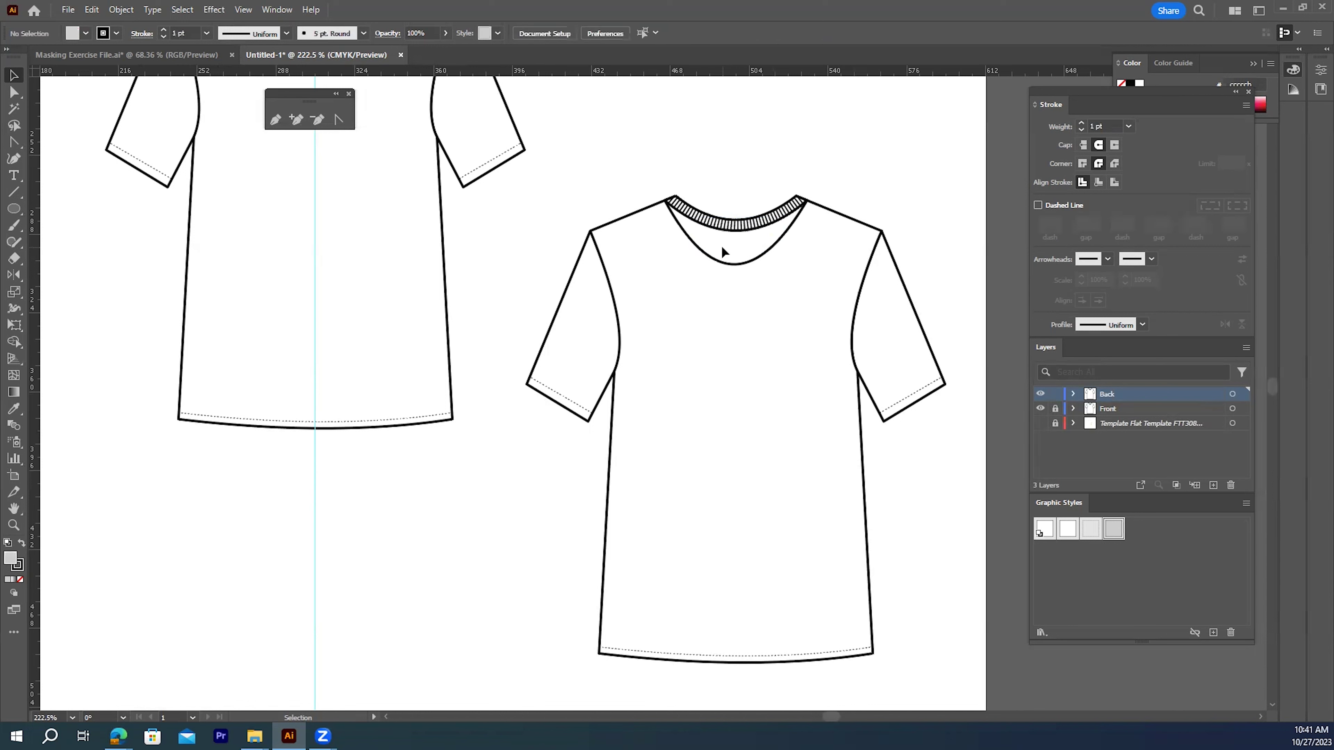
- Reshape the back T-shirt body's neckline with the Anchor Point tool so it follows the lower edge of the ribbed neckband
{"action": "left_click", "coordinate": [339, 121]}
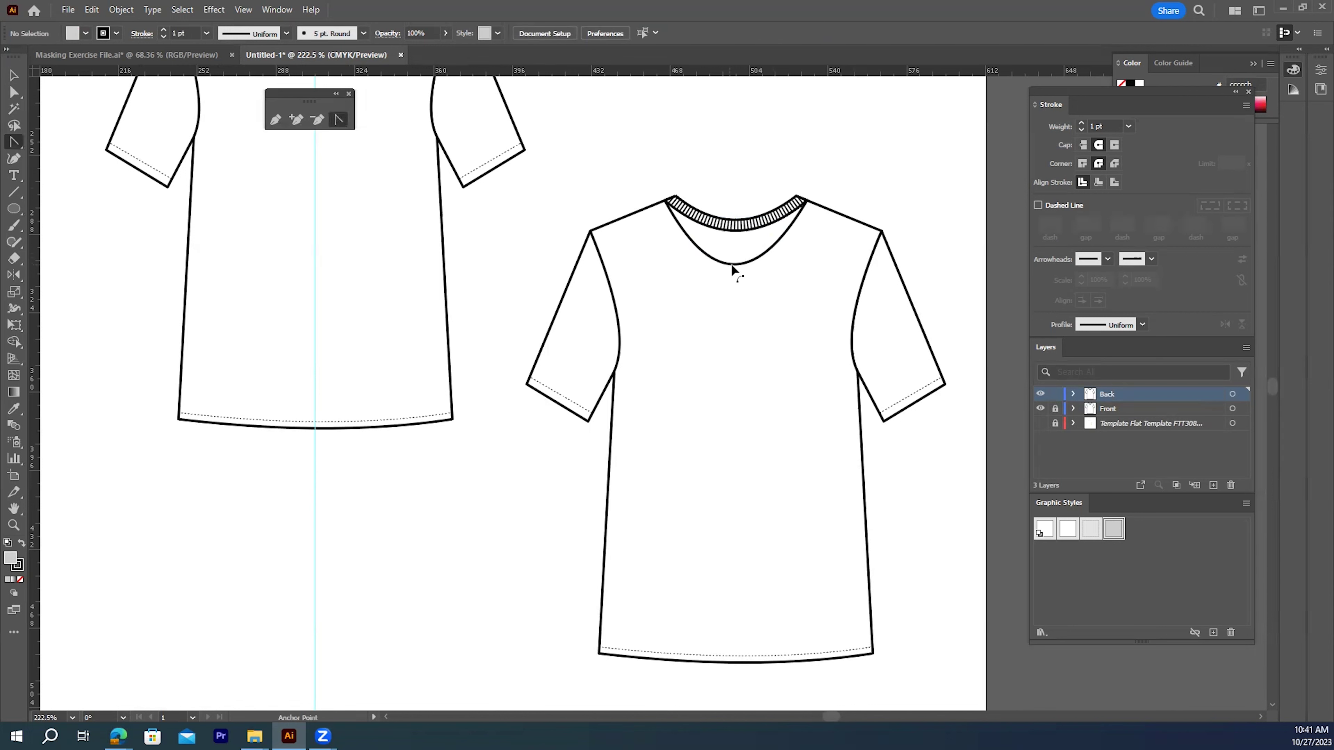
{"action": "left_click_drag", "start_coordinate": [731, 264], "coordinate": [732, 232]}
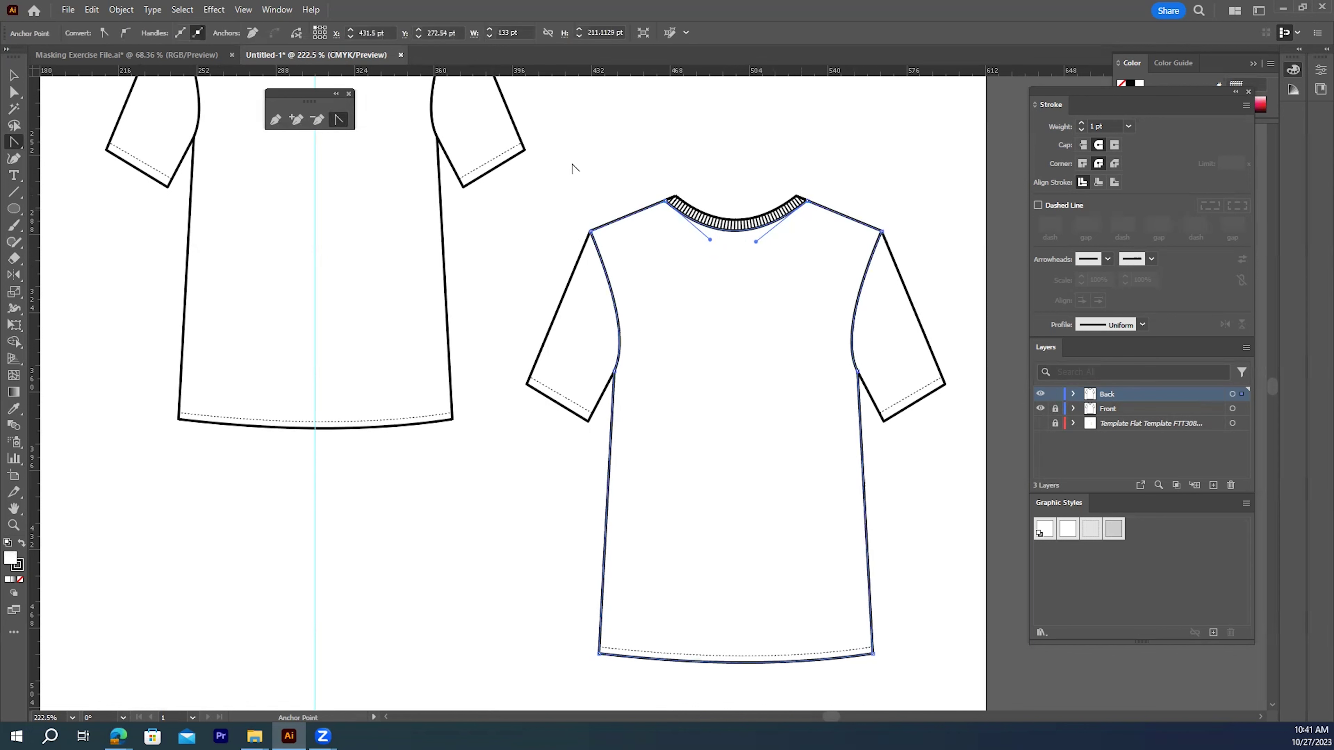
{"action": "left_click", "coordinate": [14, 75]}
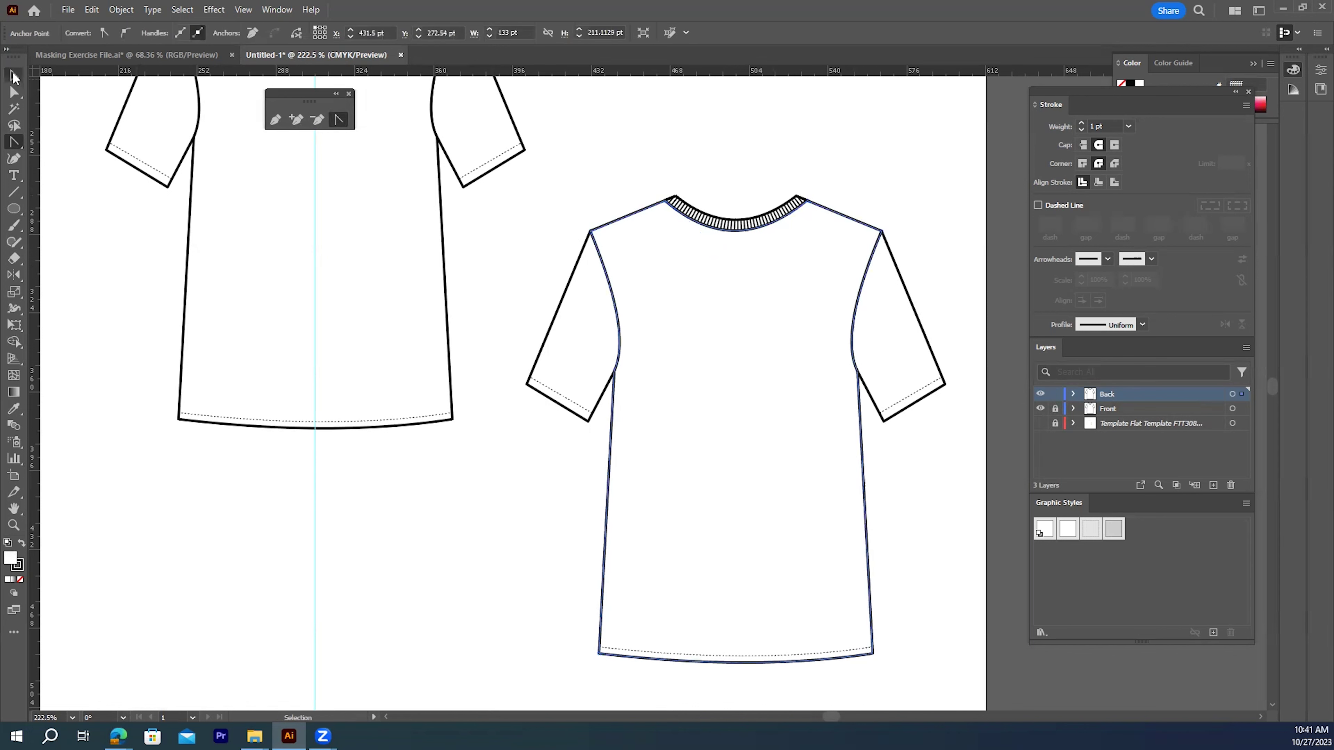
{"action": "left_click", "coordinate": [755, 148]}
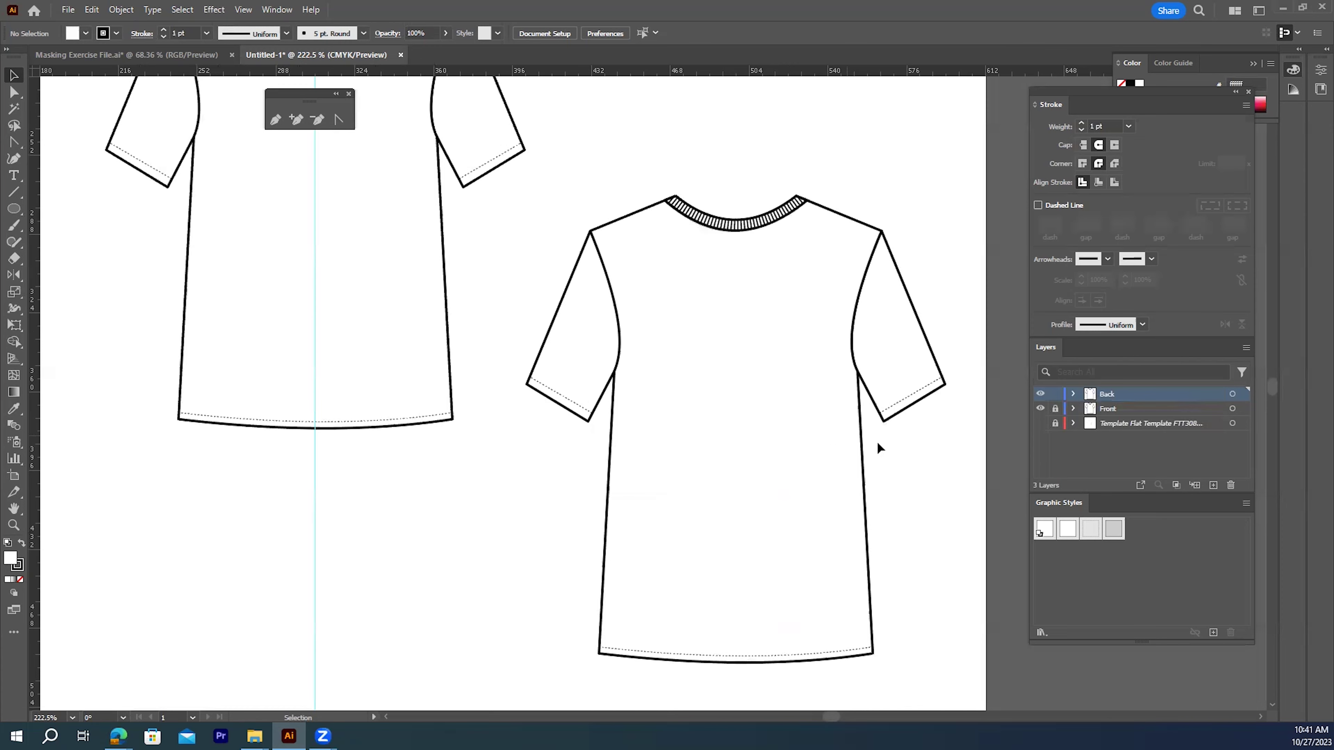
- Lock the Back layer, unlock the Front layer, and select all of the Front layer's artwork
{"action": "scroll", "coordinate": [783, 390], "scroll_direction": "up", "scroll_amount": 3}
{"action": "scroll", "coordinate": [413, 287], "scroll_direction": "up", "scroll_amount": 2}
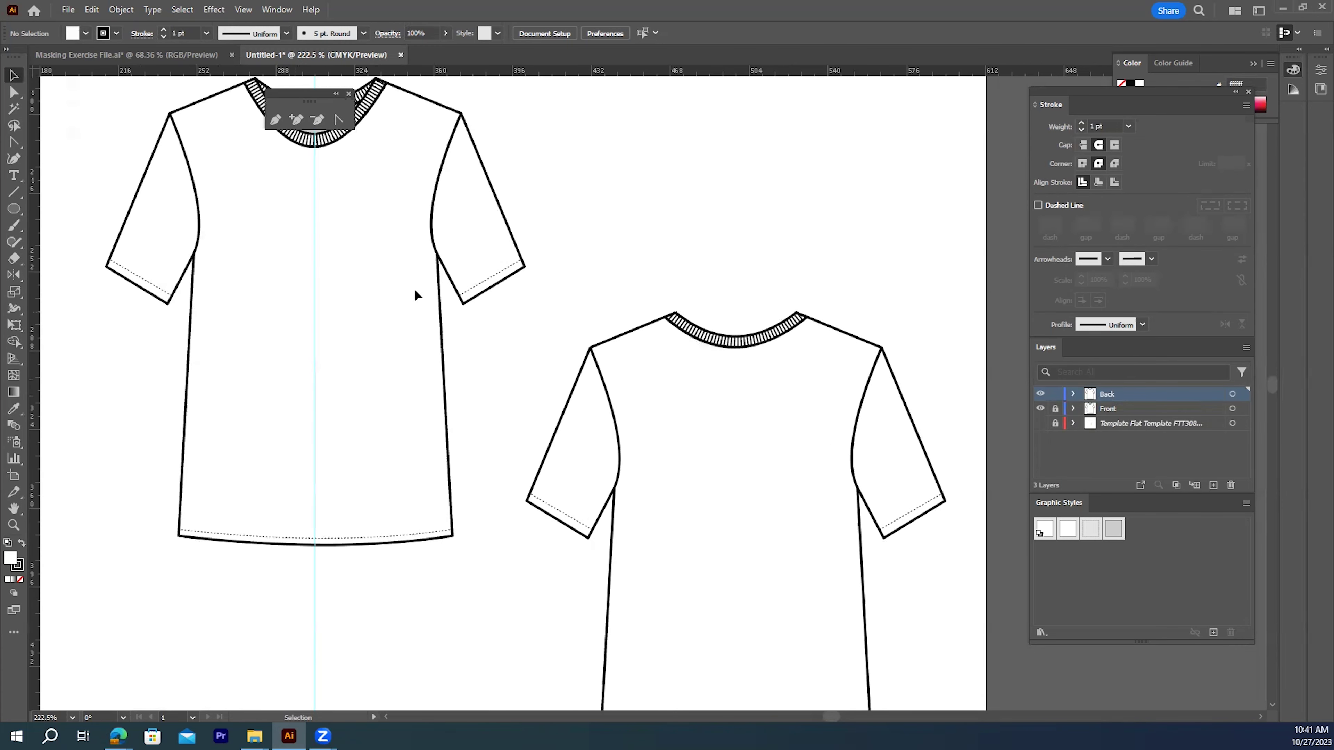
{"action": "scroll", "coordinate": [765, 401], "scroll_direction": "down", "scroll_amount": 4}
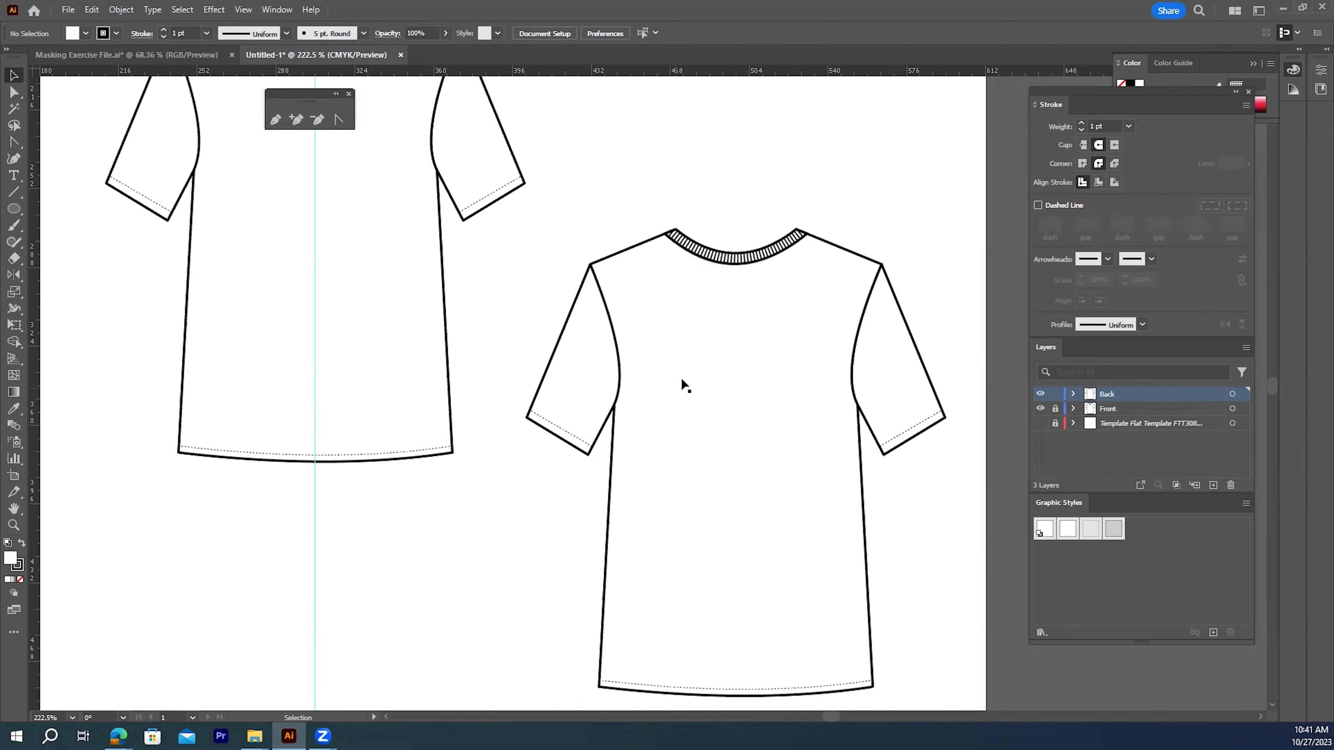
{"action": "scroll", "coordinate": [680, 378], "scroll_direction": "down", "scroll_amount": 1}
{"action": "scroll", "coordinate": [680, 377], "scroll_direction": "up", "scroll_amount": 6}
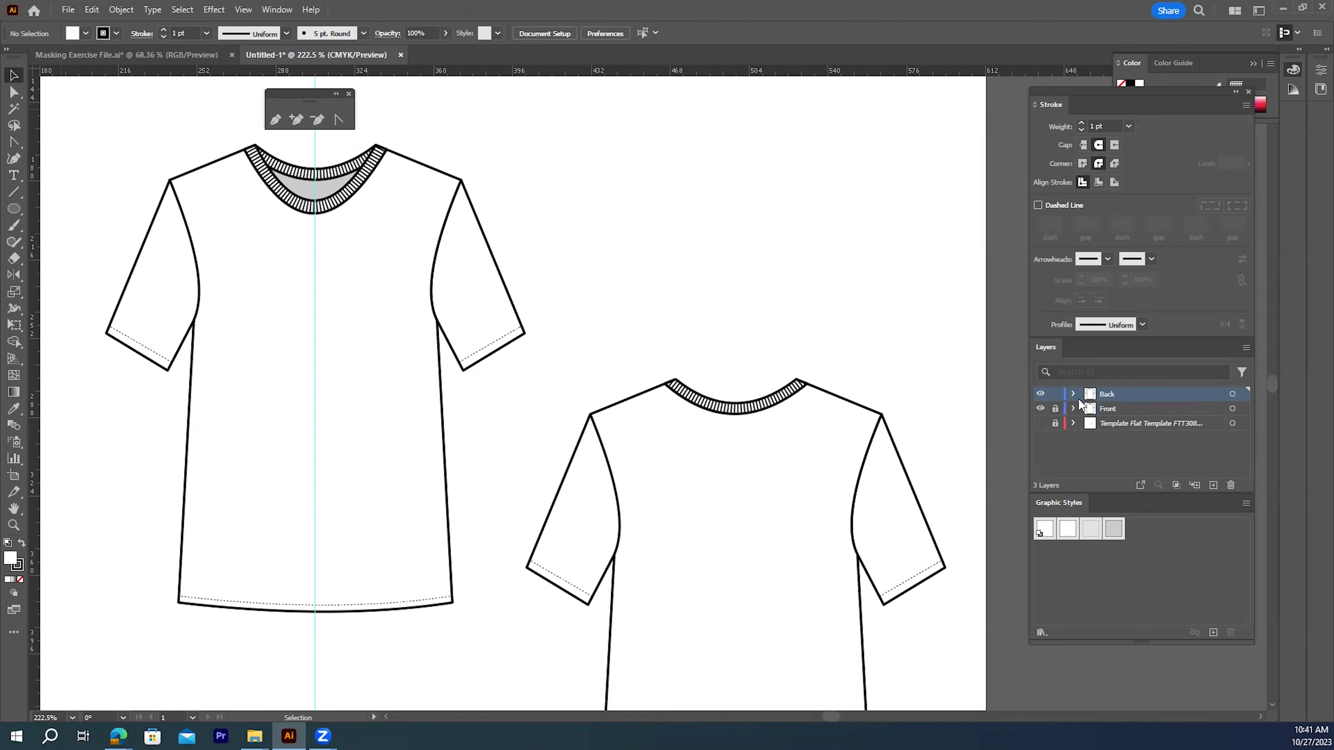
{"action": "left_click", "coordinate": [1055, 393]}
{"action": "left_click", "coordinate": [1113, 410]}
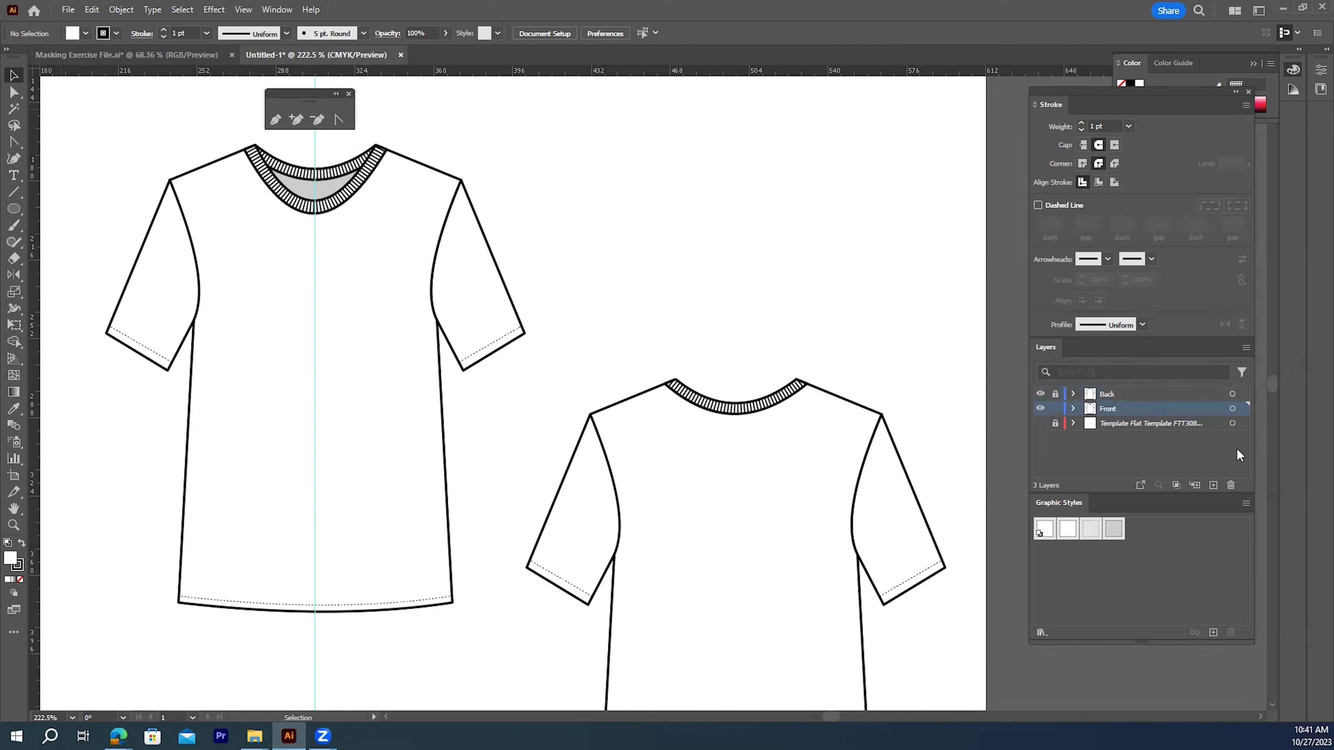
{"action": "left_click", "coordinate": [1233, 409]}
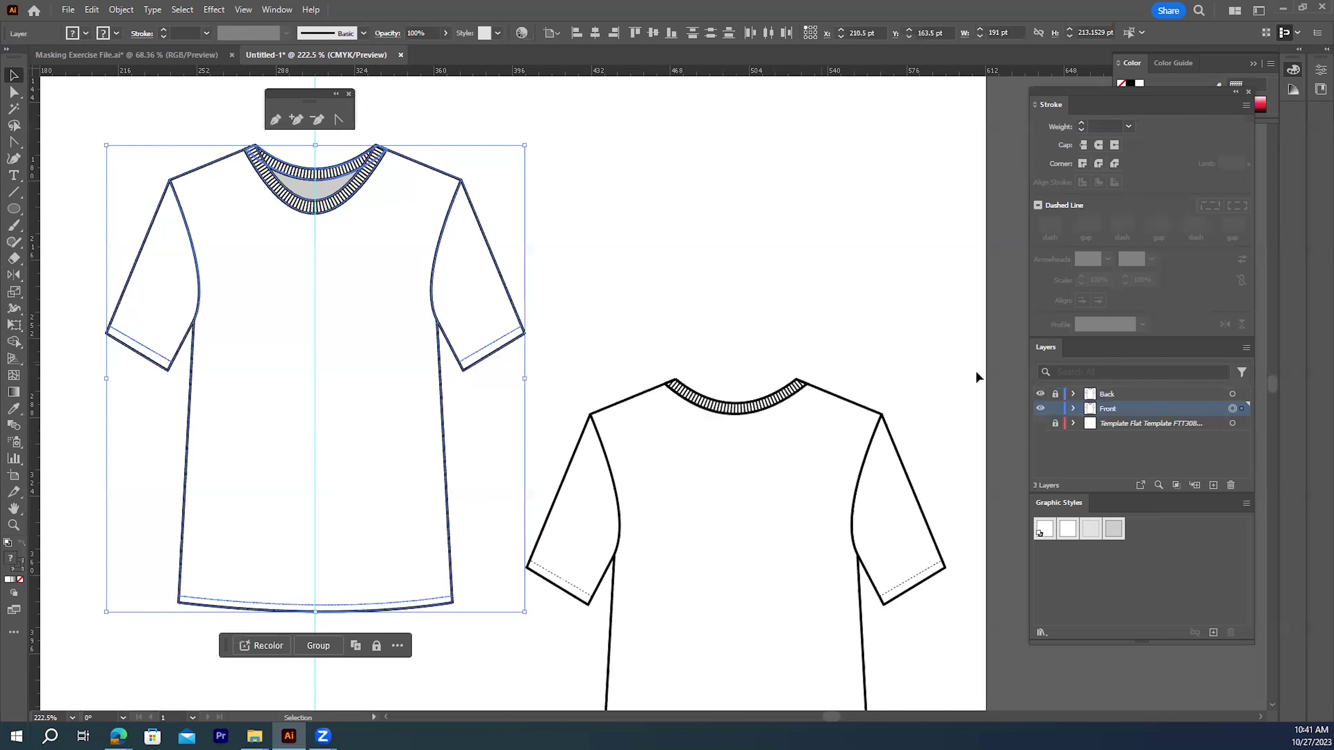
- Create a new print document from the Tabloid preset, 792 x 1224 pt in portrait with CMYK Color
{"action": "left_click", "coordinate": [68, 10]}
{"action": "left_click", "coordinate": [96, 26]}
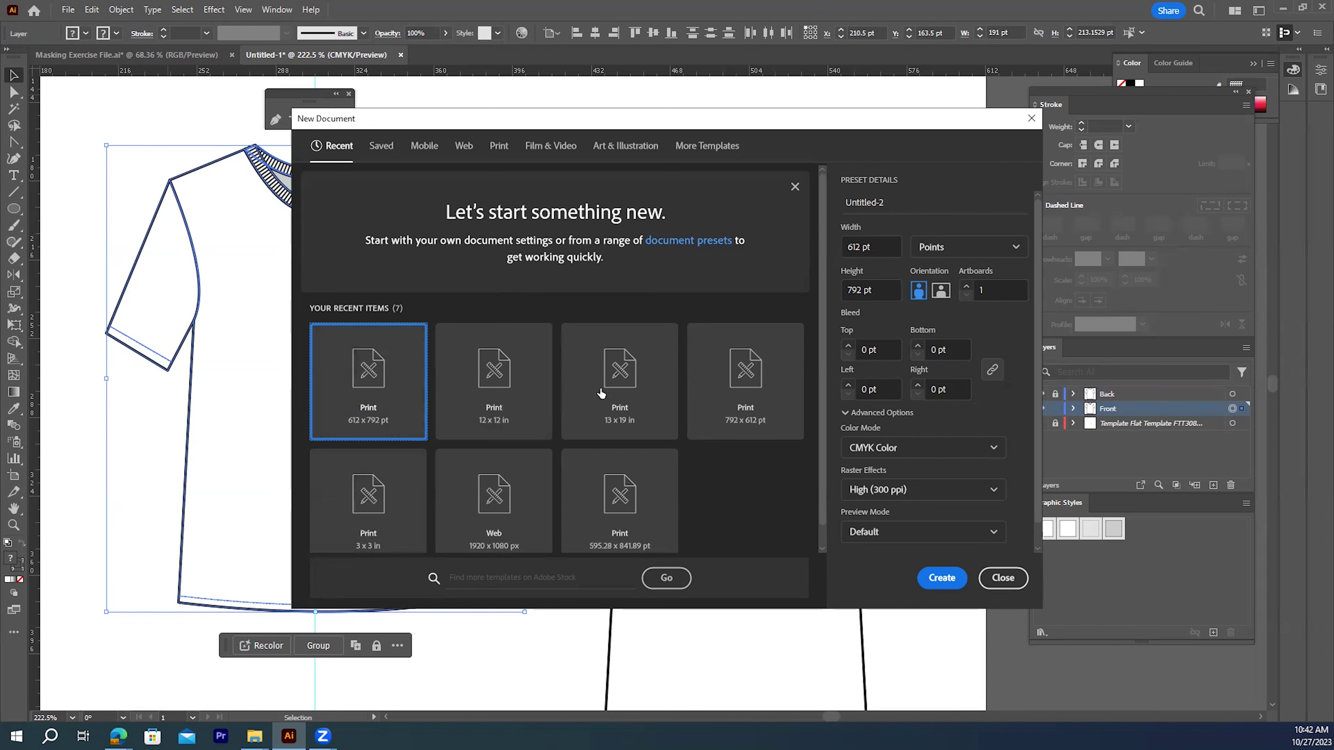
{"action": "left_click", "coordinate": [495, 146]}
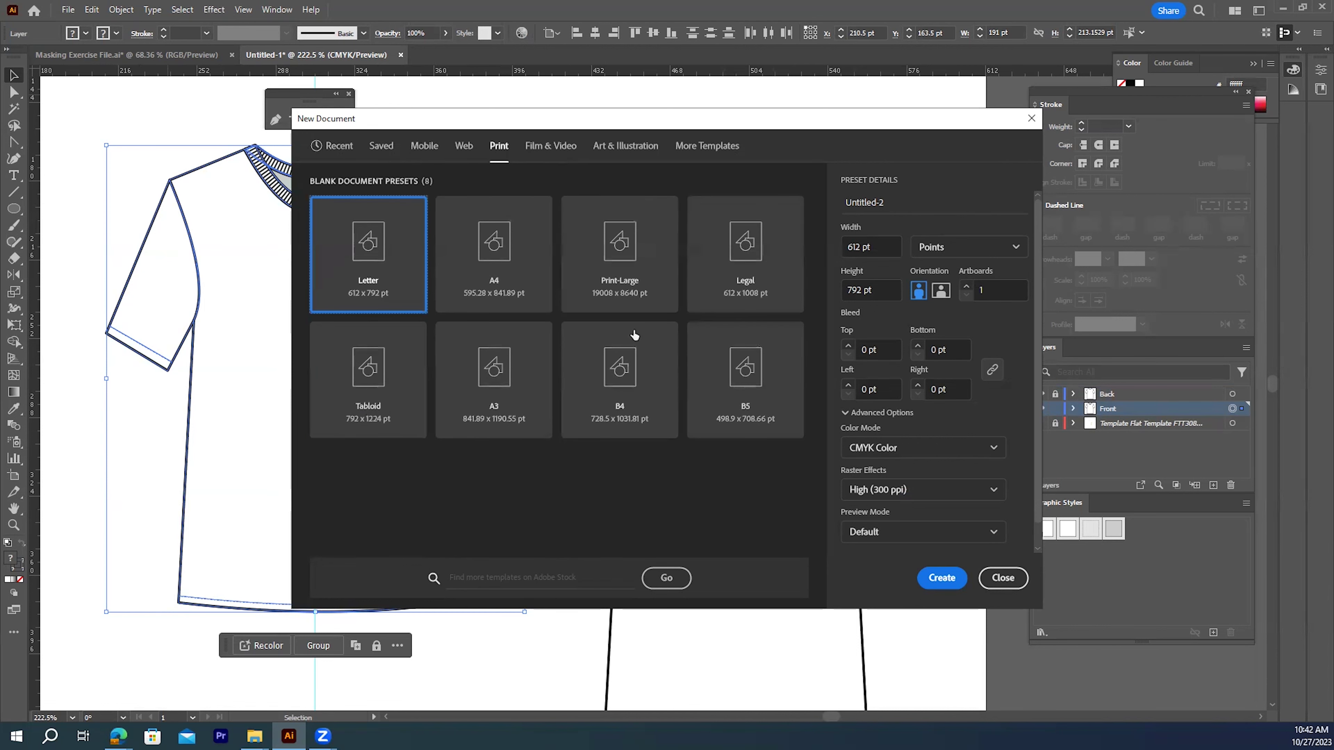
{"action": "left_click", "coordinate": [370, 427]}
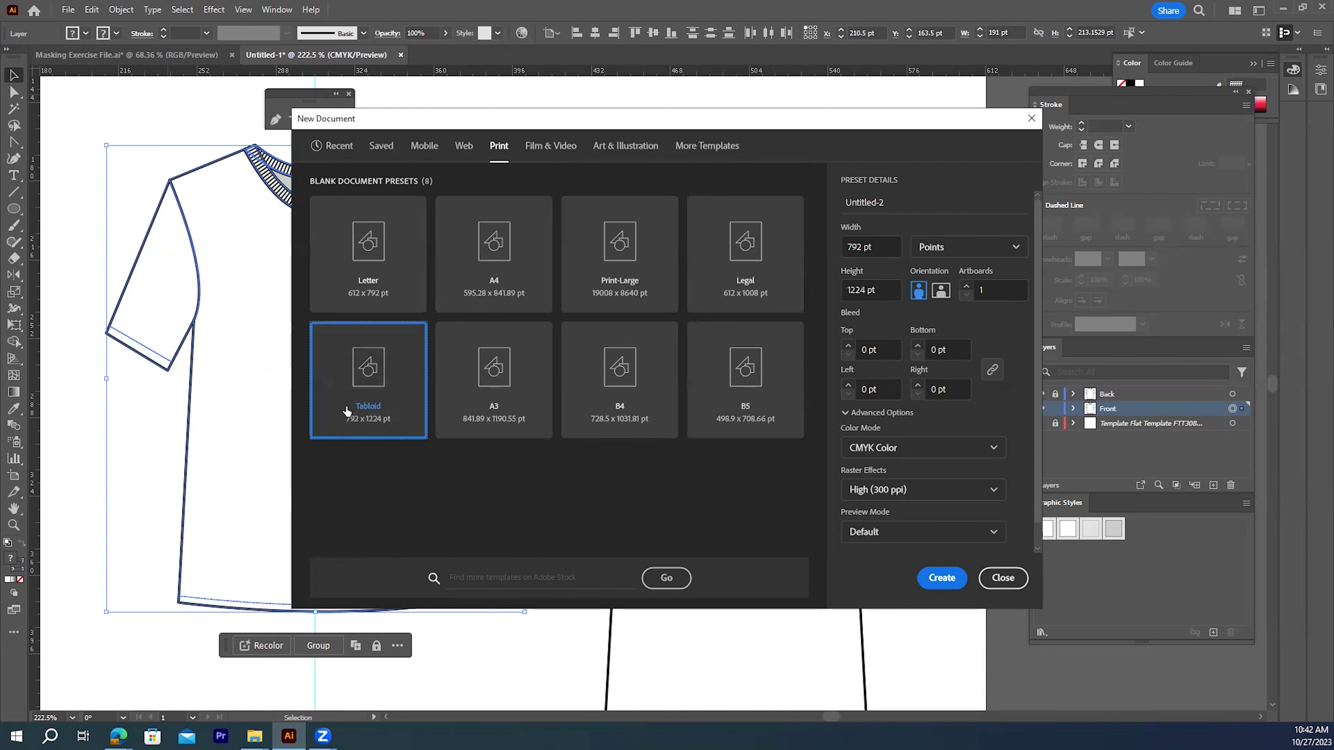
{"action": "left_click", "coordinate": [931, 584]}
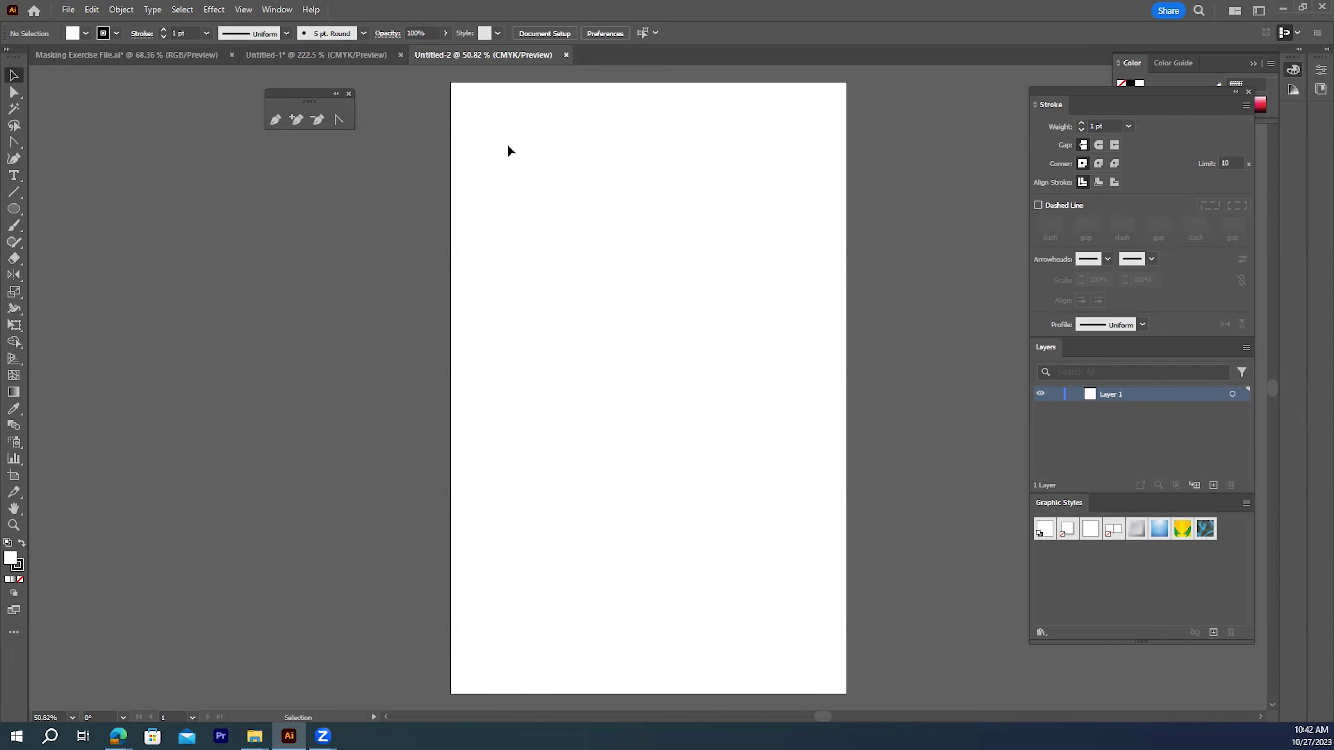
- Paste the front T-shirt artwork into the new document and move it to the page's upper left, about X 75 pt, Y 159 pt
{"action": "key", "text": "a"}
{"action": "key", "text": "ctrl+v"}
{"action": "key", "text": "v"}
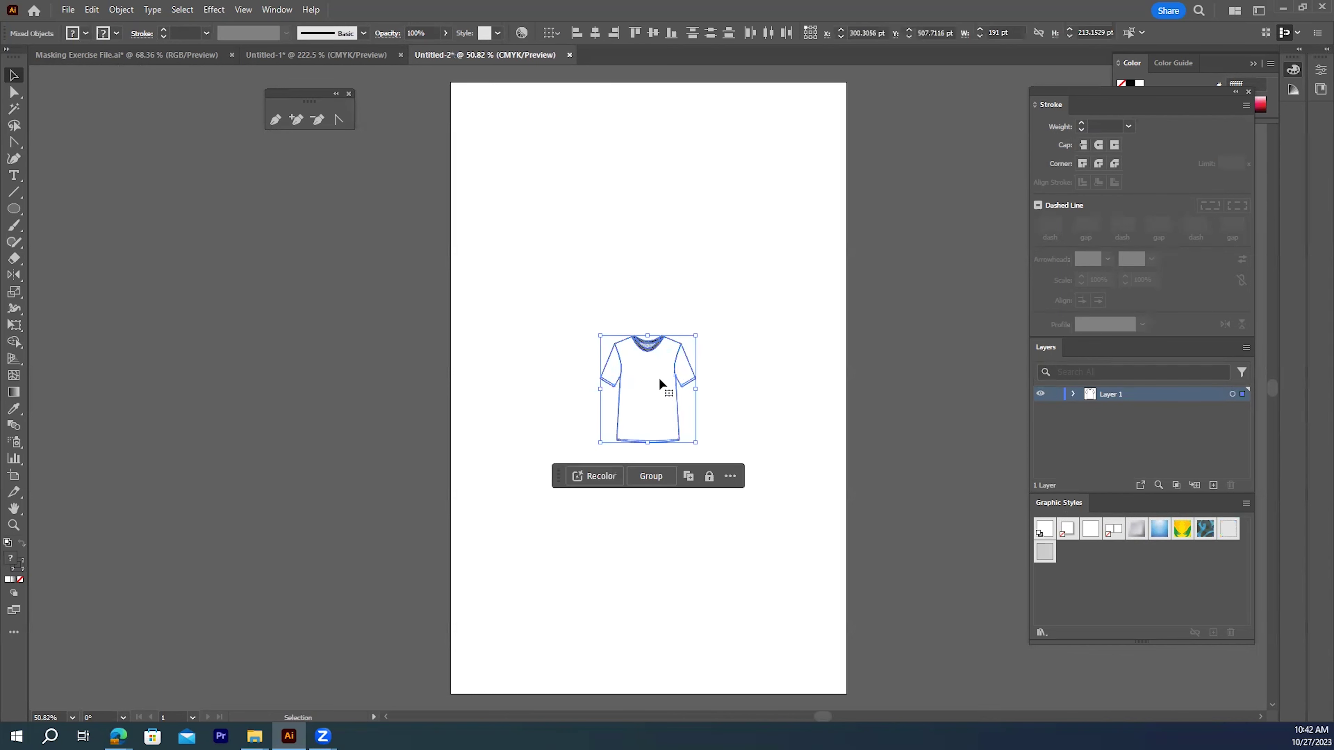
{"action": "left_click_drag", "start_coordinate": [675, 374], "coordinate": [562, 196]}
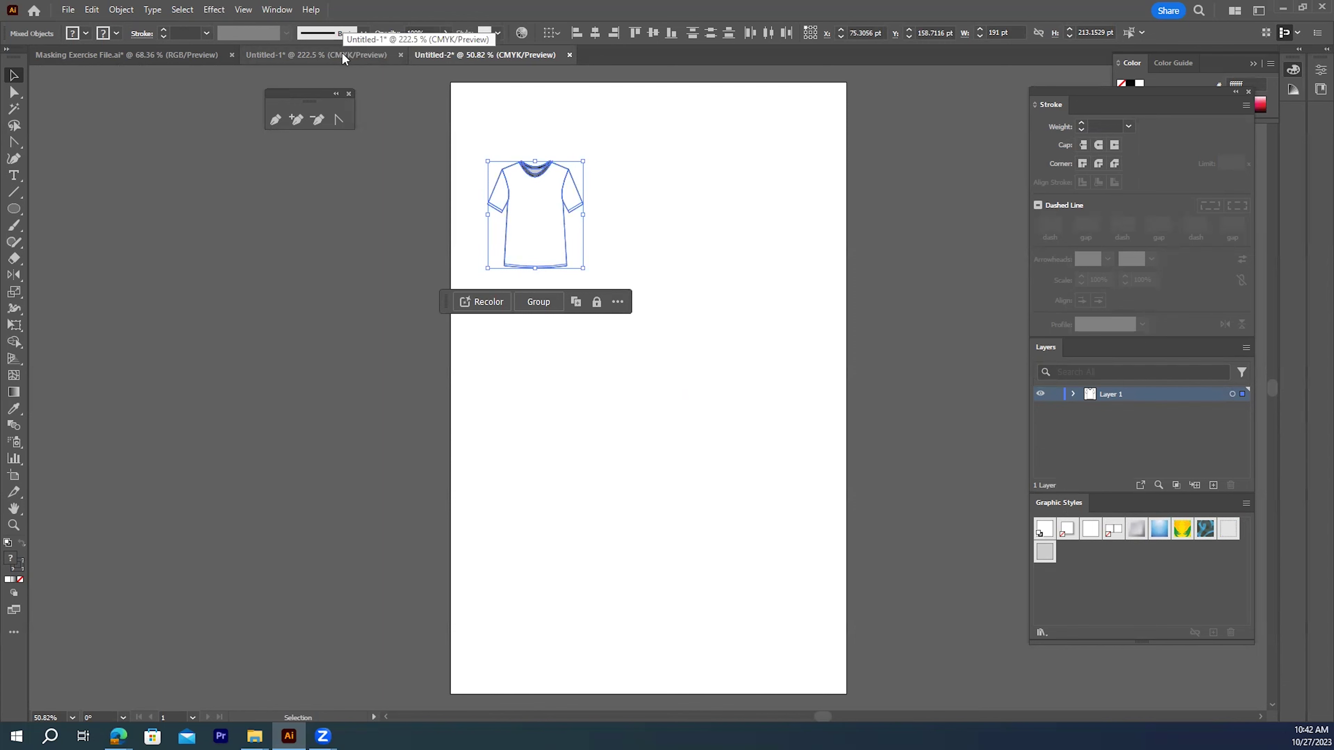
- In the original T-shirt document, lock the Front layer, unlock the Back layer, and select all of the Back layer's artwork for copying
{"action": "left_click", "coordinate": [287, 54]}
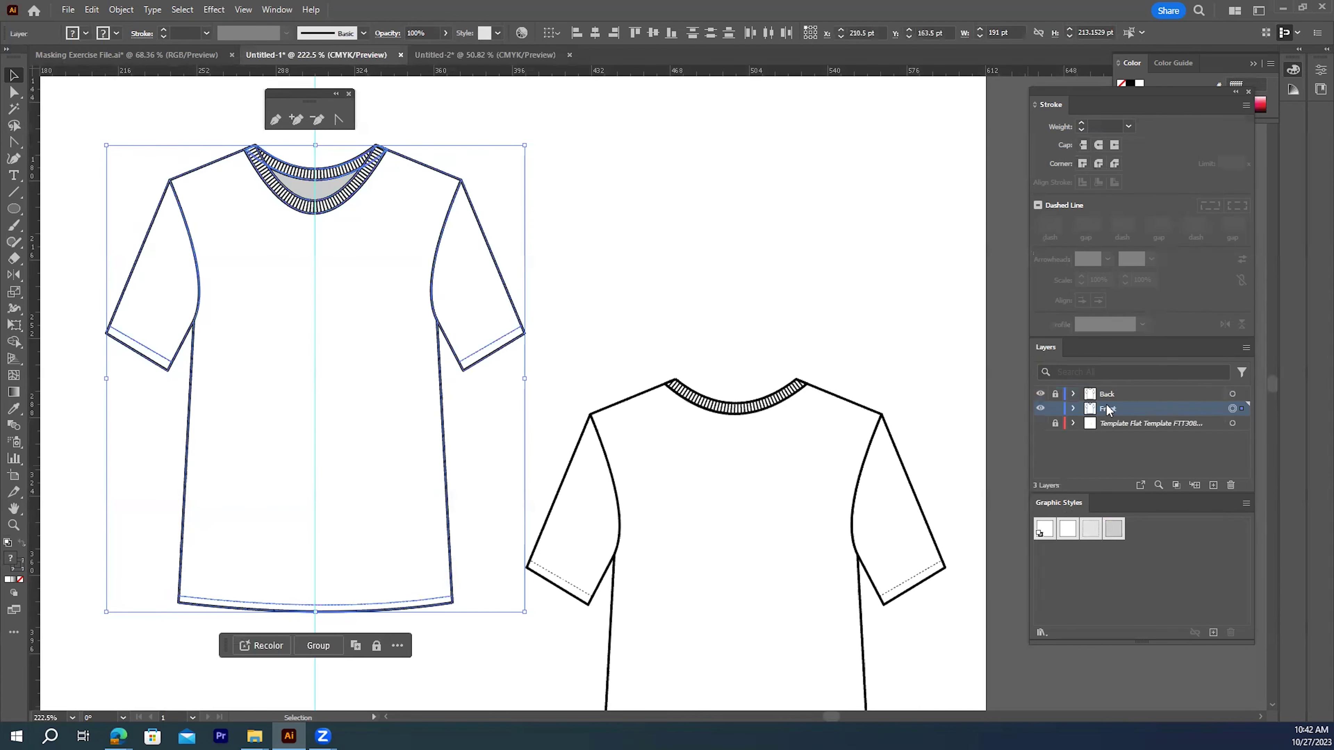
{"action": "left_click", "coordinate": [1055, 409]}
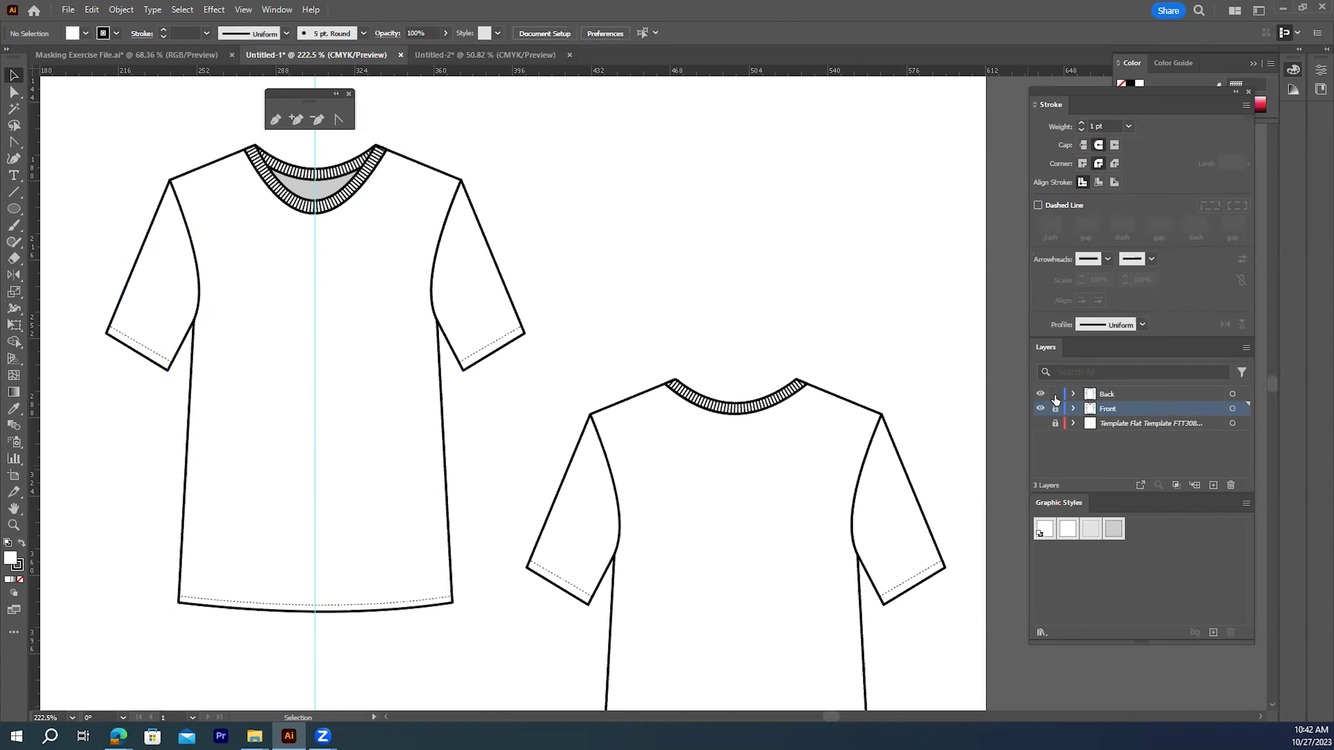
{"action": "left_click", "coordinate": [1232, 395]}
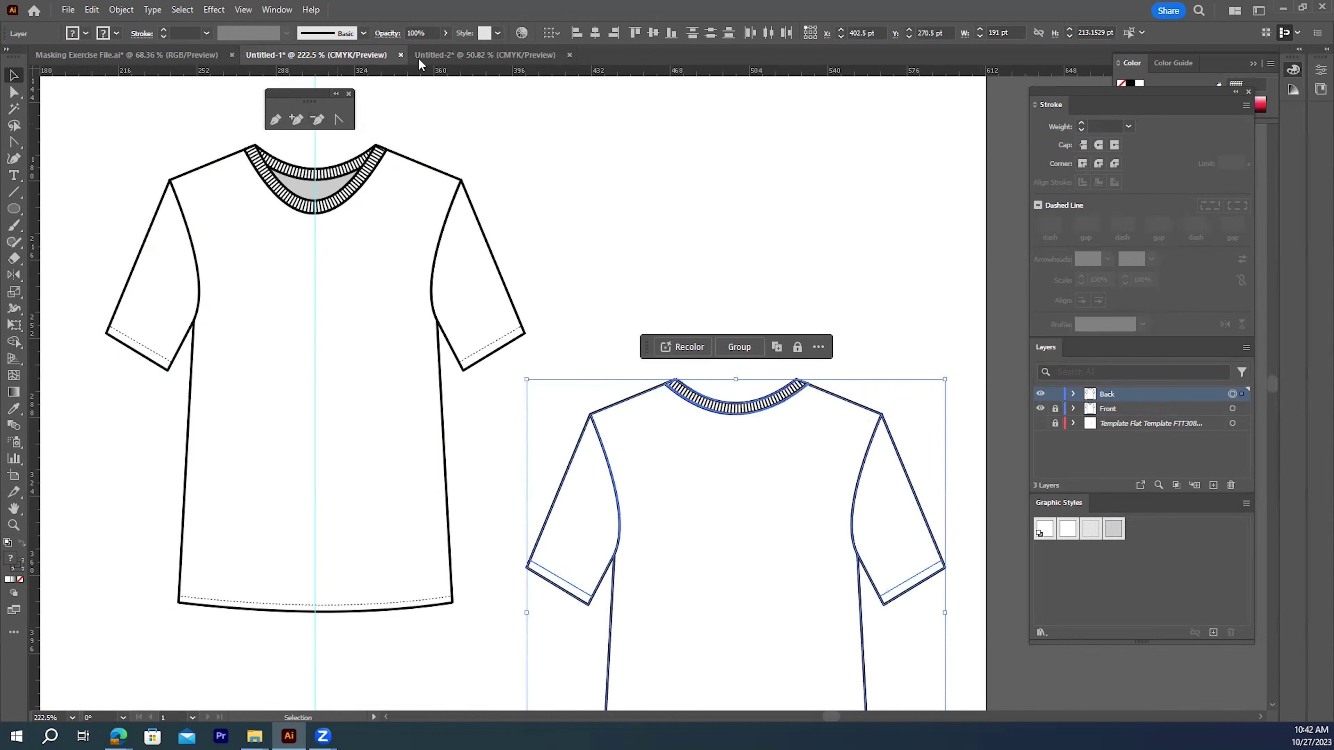
- Paste the back T-shirt into the Tabloid document and place it right of and slightly below the front, about X 268 pt, Y 287 pt
{"action": "left_click", "coordinate": [434, 55]}
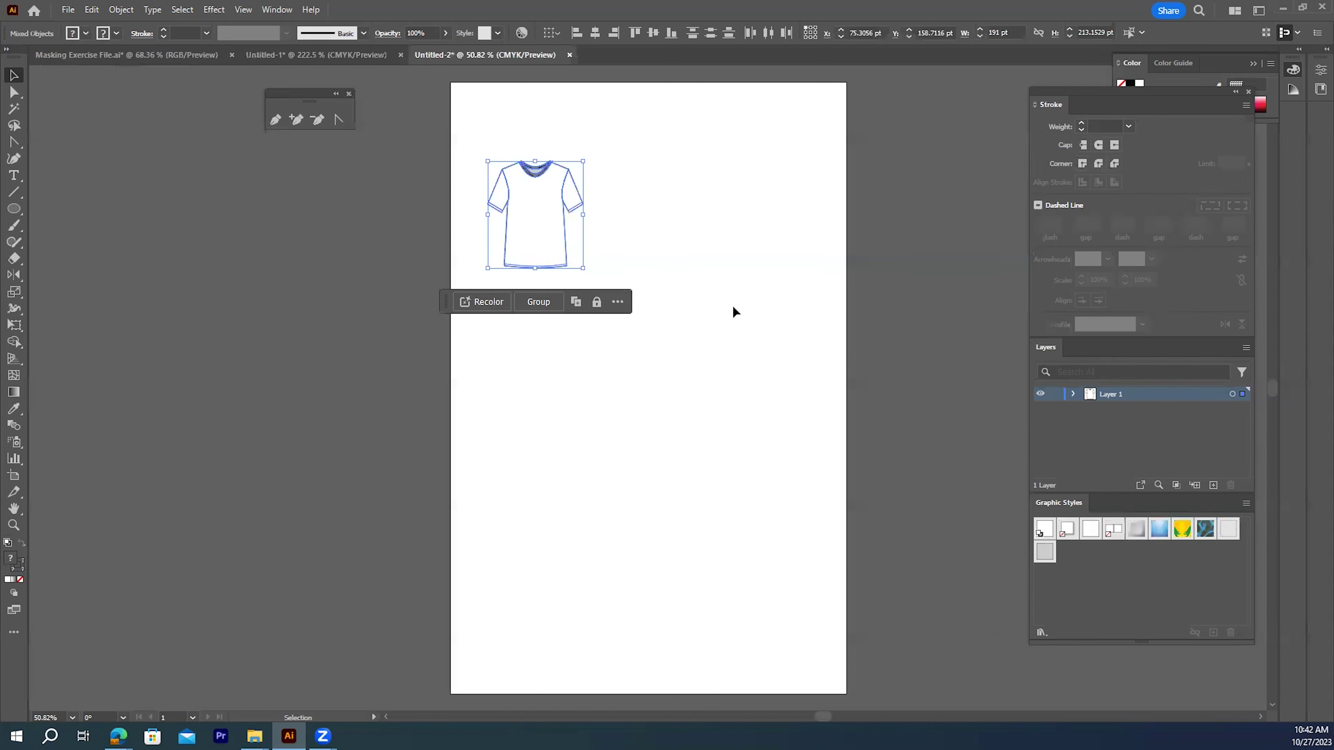
{"action": "key", "text": "a"}
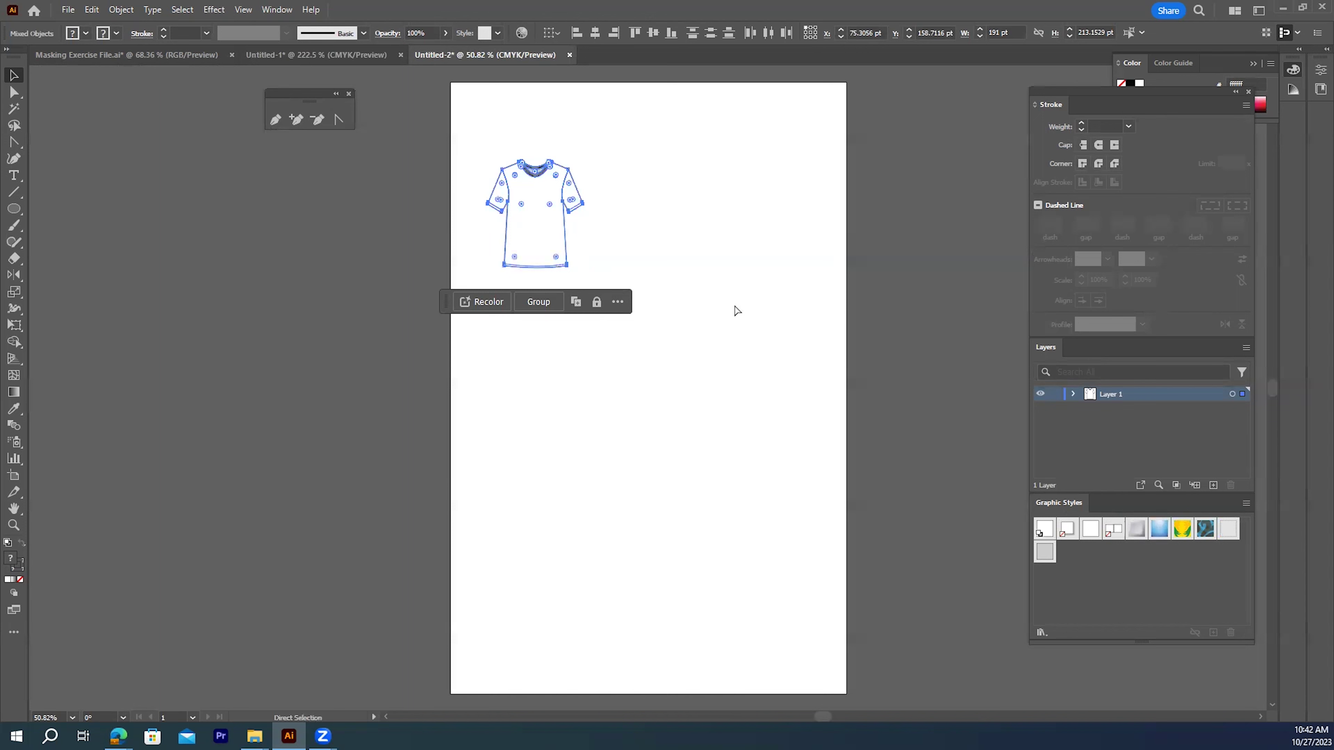
{"action": "left_click", "coordinate": [736, 335]}
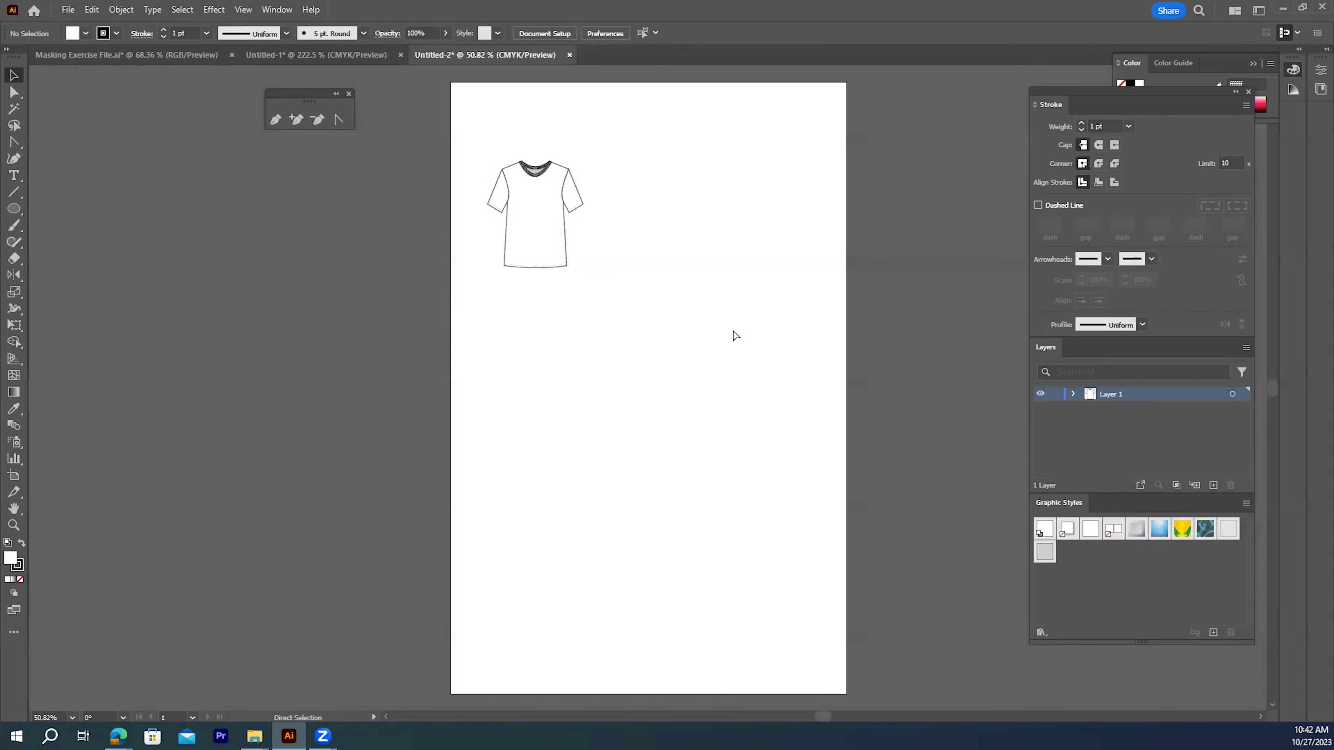
{"action": "key", "text": "ctrl+v"}
{"action": "left_click_drag", "start_coordinate": [672, 364], "coordinate": [652, 232]}
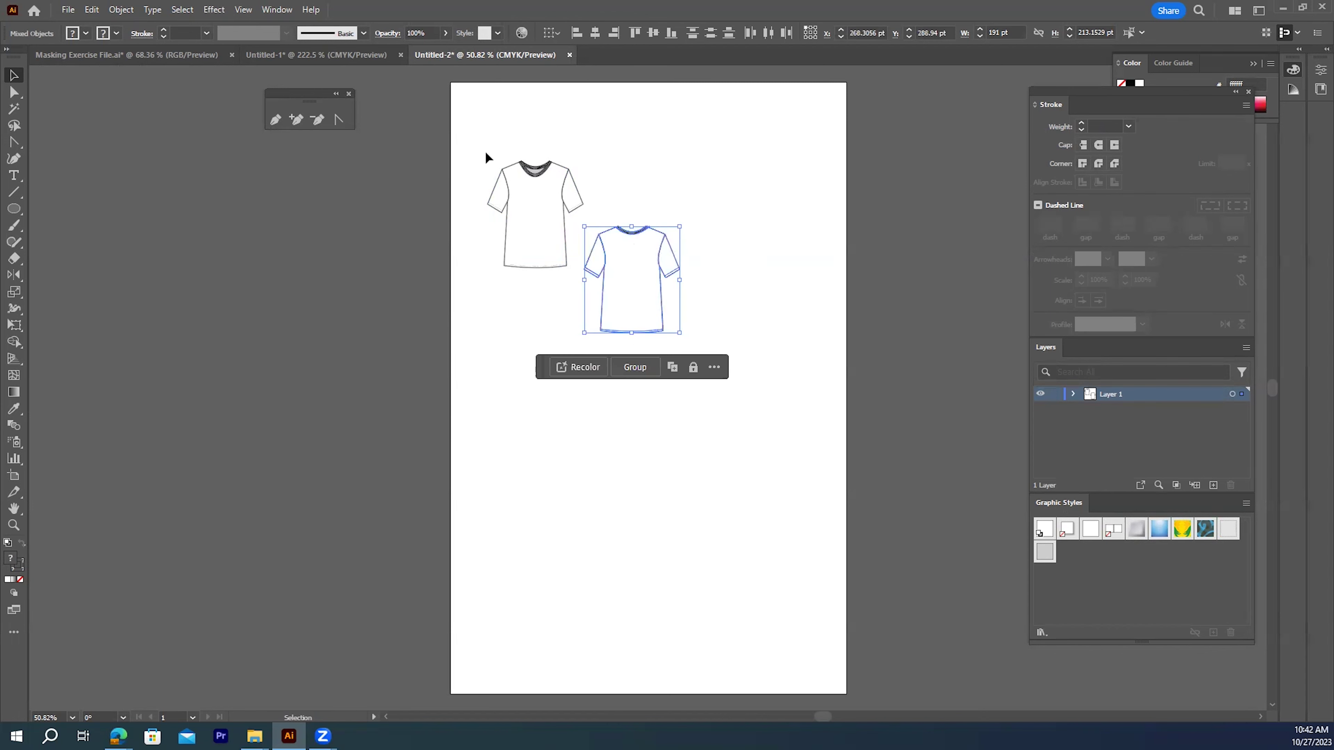
- Move the front and back T-shirts together up and slightly right, to about X 100 pt, Y 106 pt, and deselect them
{"action": "left_click_drag", "start_coordinate": [466, 138], "coordinate": [728, 377]}
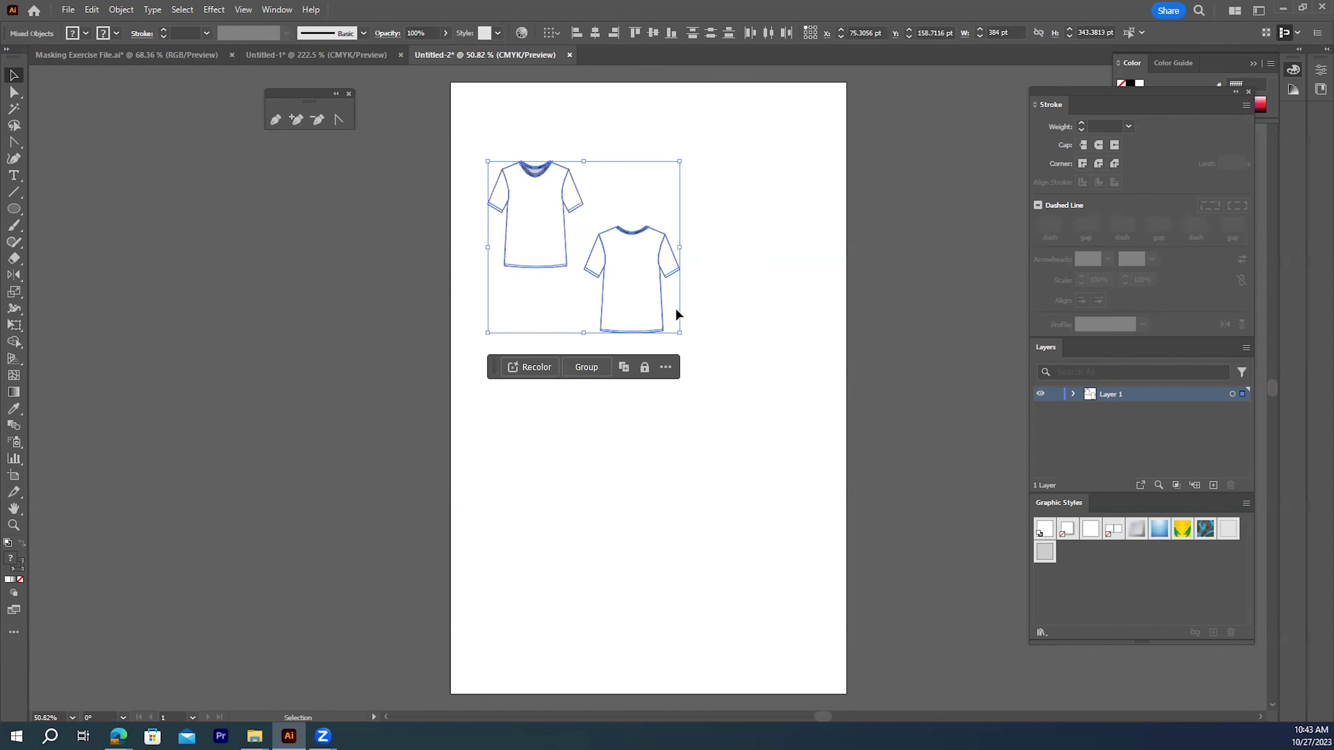
{"action": "left_click_drag", "start_coordinate": [604, 246], "coordinate": [614, 220]}
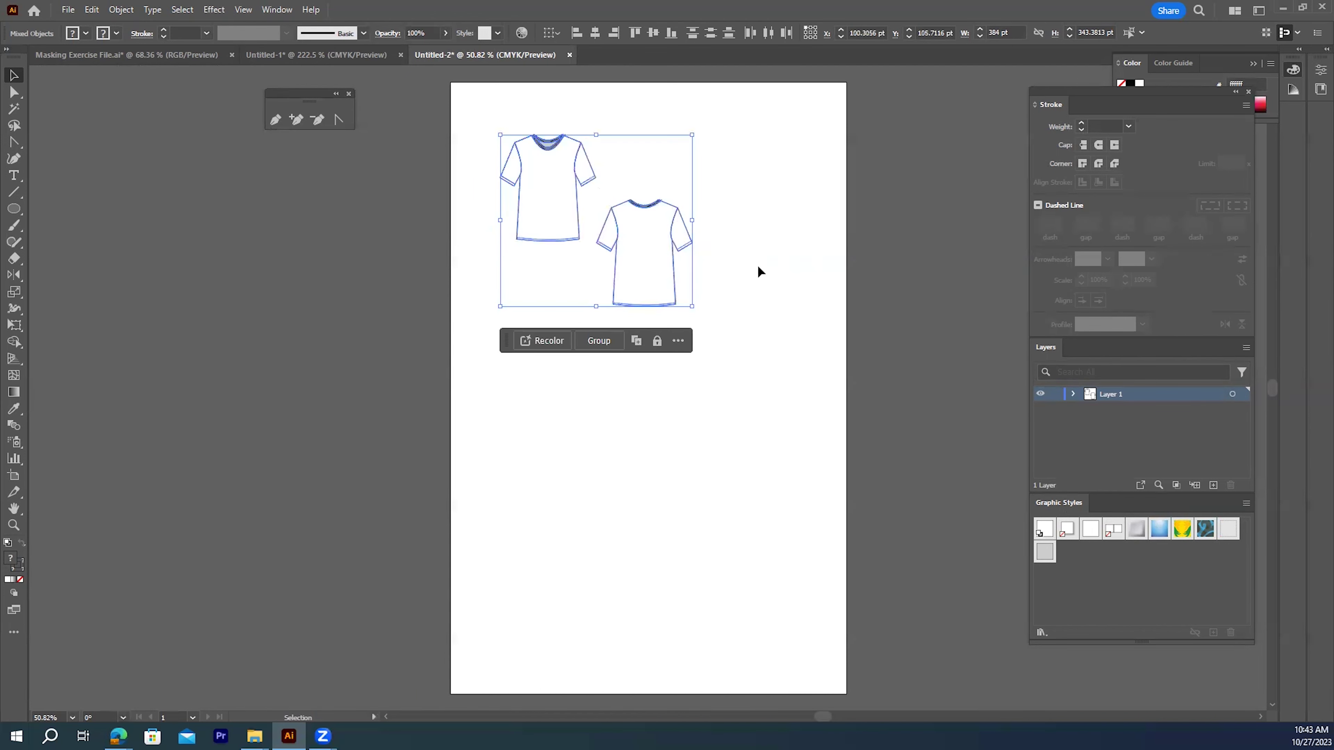
{"action": "left_click", "coordinate": [757, 264]}
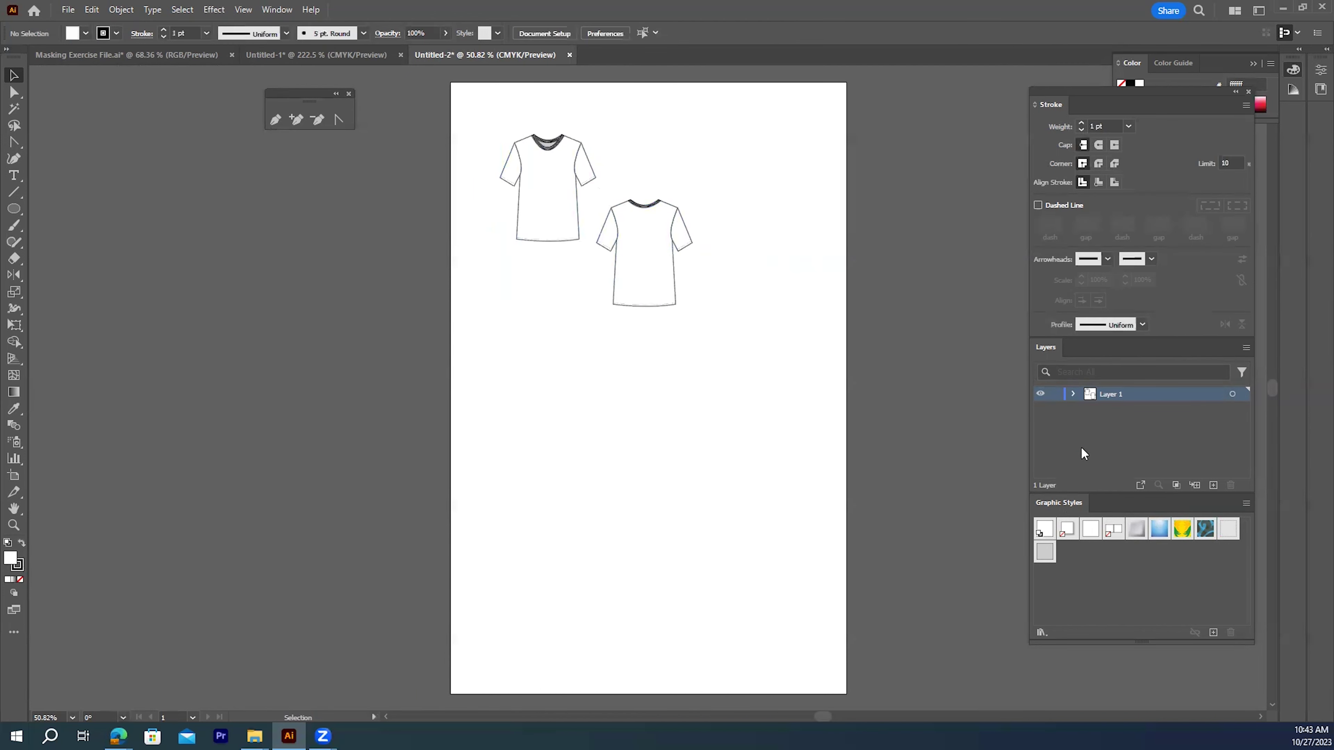
- Rename Layer 1 as Tshirt 1 and duplicate that layer twice
{"action": "double_click", "coordinate": [1108, 394]}
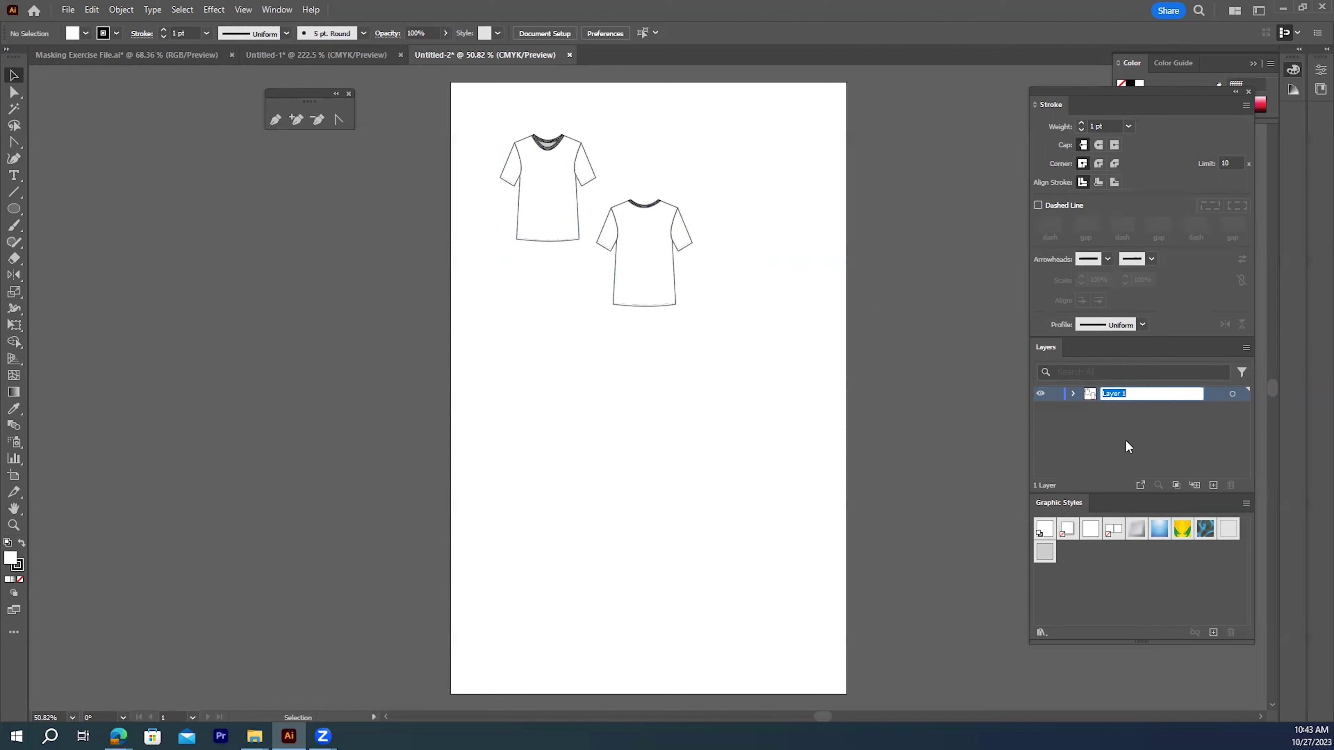
{"action": "type", "text": "Tshirt 1"}
{"action": "key", "text": "Return"}
{"action": "left_click_drag", "start_coordinate": [1140, 400], "coordinate": [1212, 486]}
{"action": "left_click_drag", "start_coordinate": [1136, 394], "coordinate": [1210, 483]}
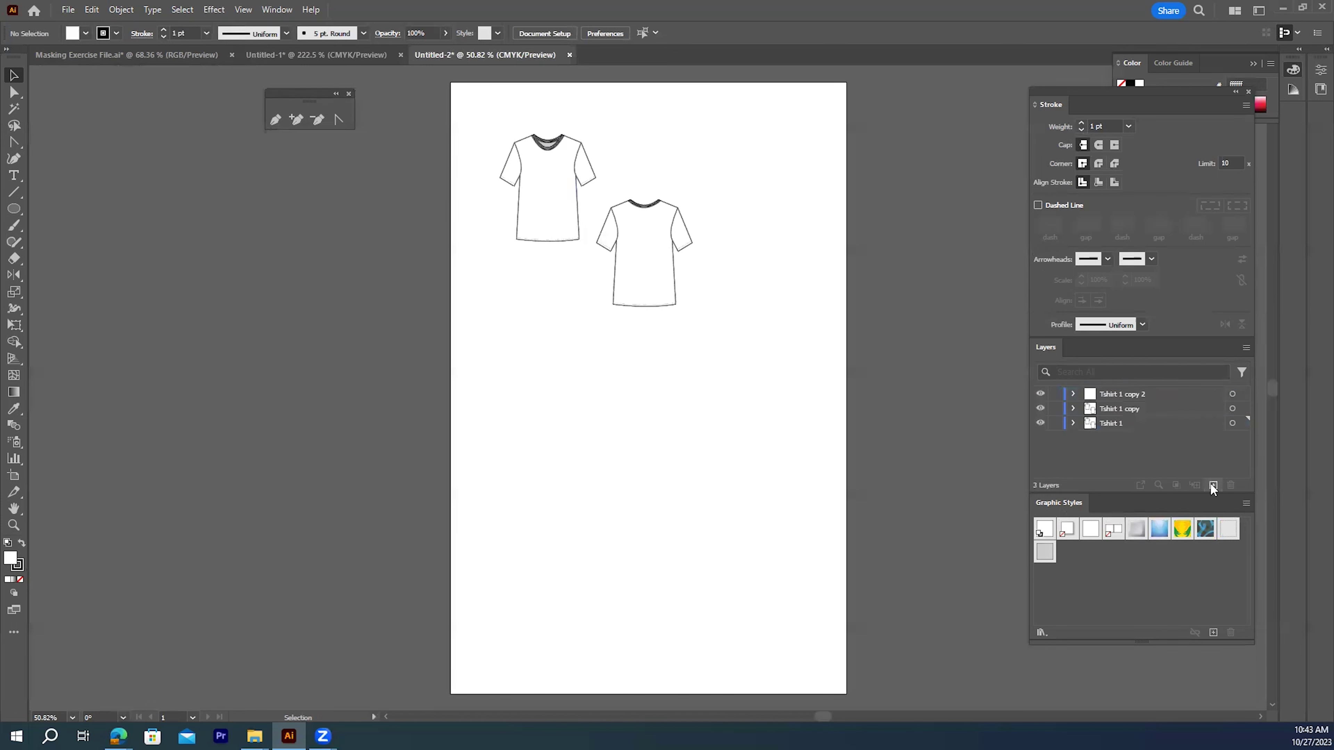
- Rename the two duplicated layers as Tshirt 2 and Tshirt 3, with Tshirt 3 uppermost
{"action": "double_click", "coordinate": [1123, 408]}
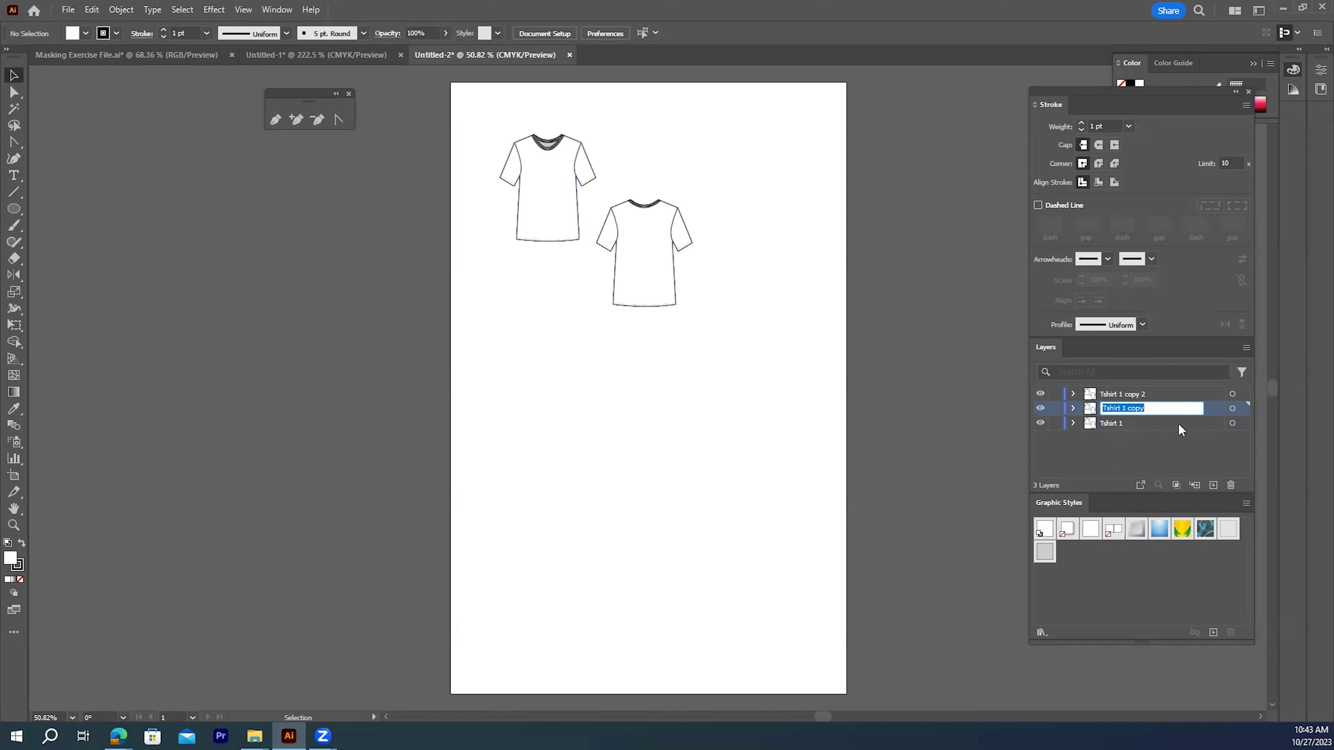
{"action": "left_click", "coordinate": [1129, 408]}
{"action": "left_click_drag", "start_coordinate": [1123, 408], "coordinate": [1148, 409]}
{"action": "type", "text": "2"}
{"action": "double_click", "coordinate": [1120, 393]}
{"action": "left_click_drag", "start_coordinate": [1124, 393], "coordinate": [1154, 393]}
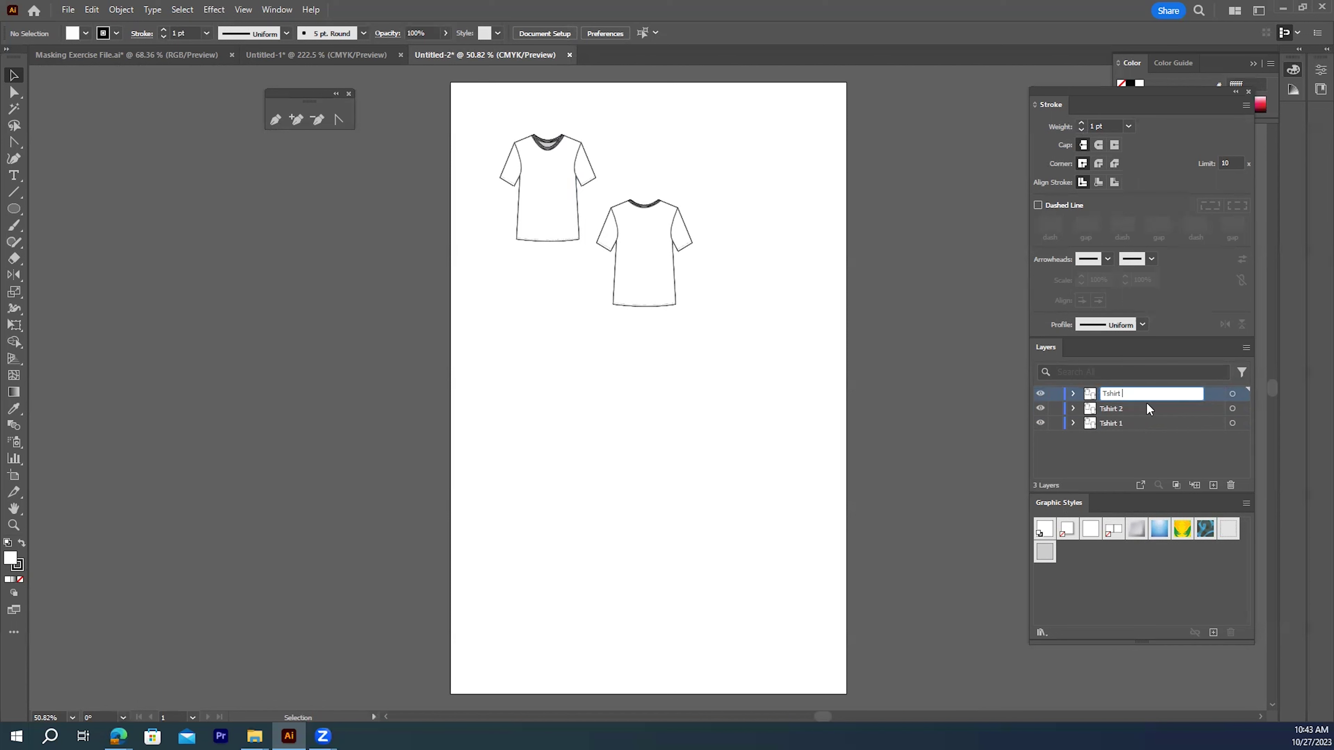
{"action": "left_click", "coordinate": [1105, 448]}
- Lock the Tshirt 1 and Tshirt 2 layers and move the Tshirt 3 layer's artwork to the lower part of the page
{"action": "left_click", "coordinate": [1056, 424]}
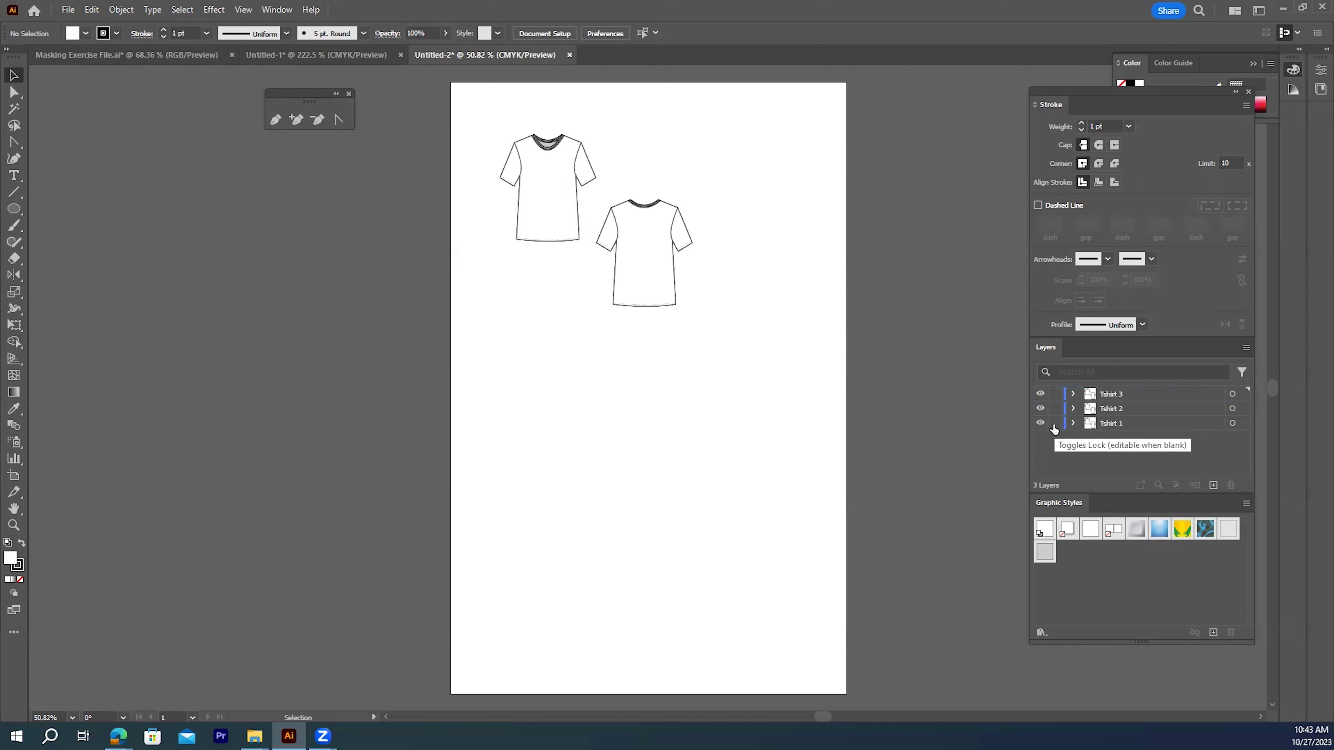
{"action": "left_click", "coordinate": [1055, 408]}
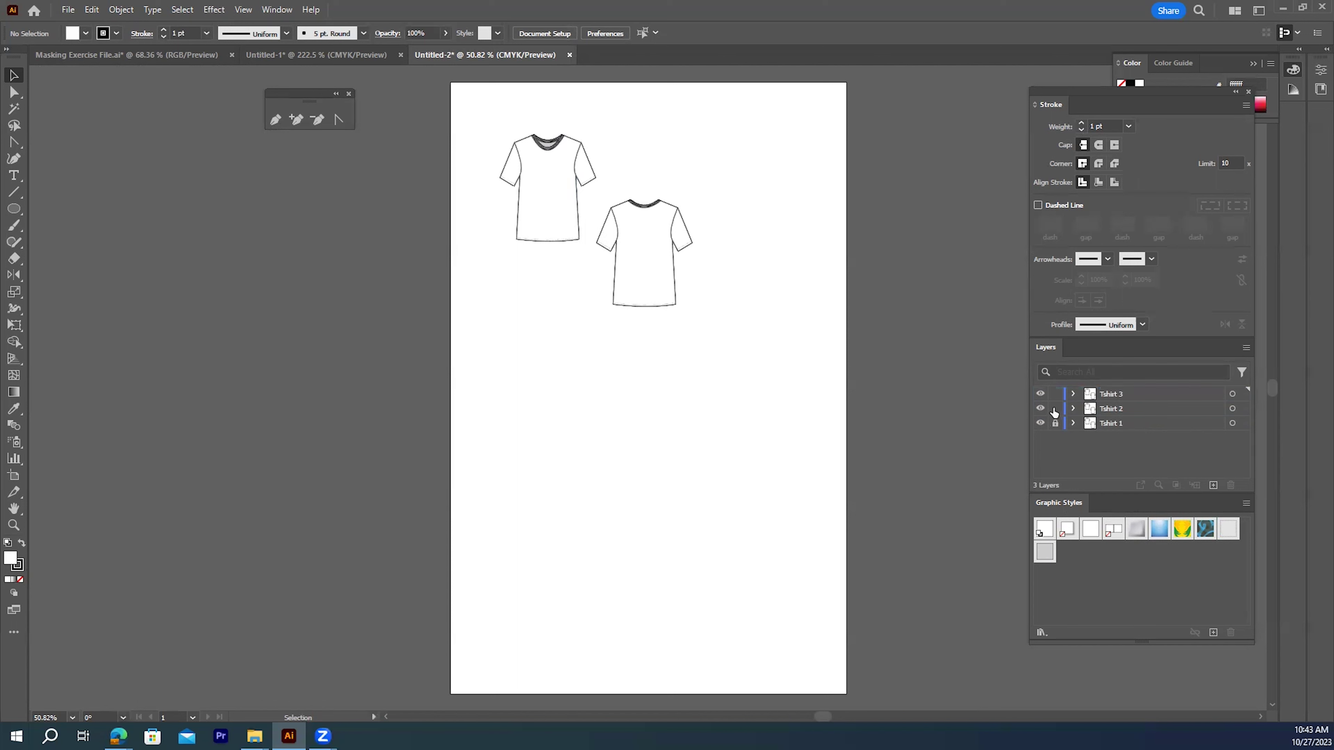
{"action": "left_click", "coordinate": [1115, 392]}
{"action": "left_click", "coordinate": [1231, 395]}
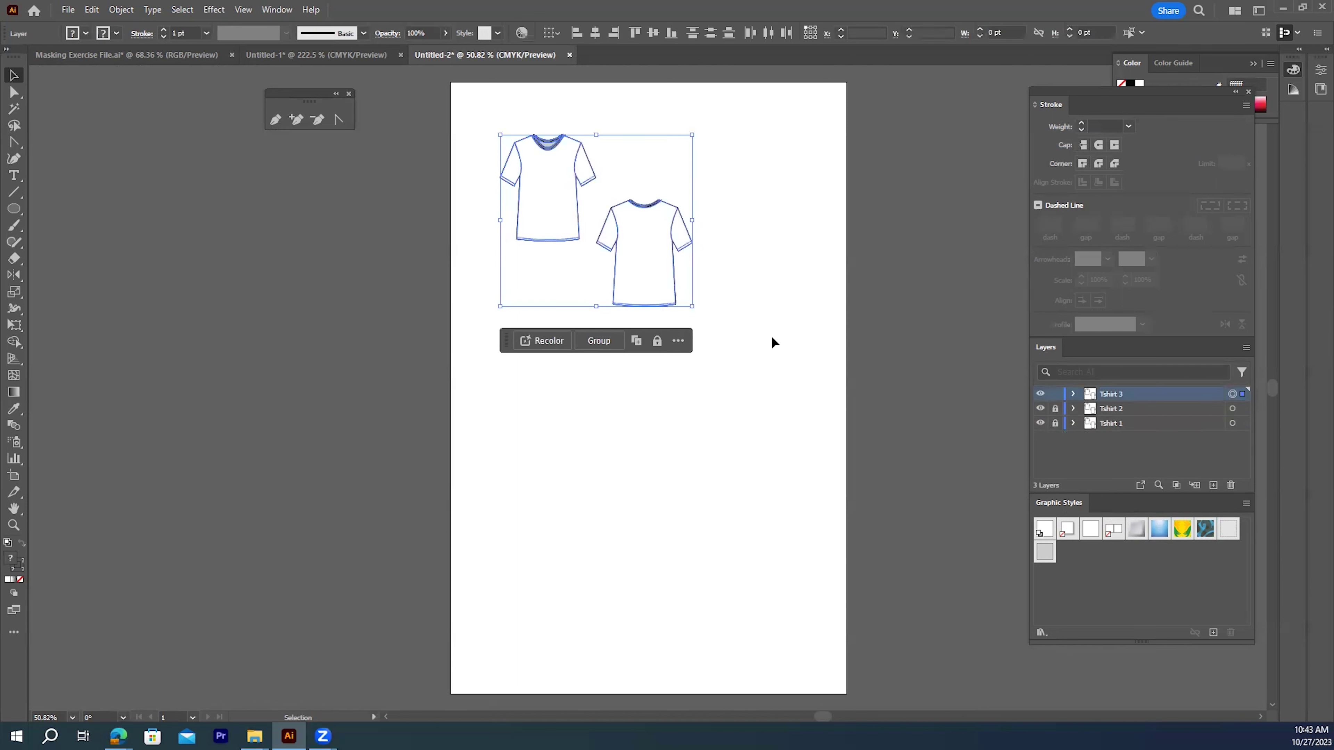
{"action": "left_click_drag", "start_coordinate": [615, 233], "coordinate": [604, 611]}
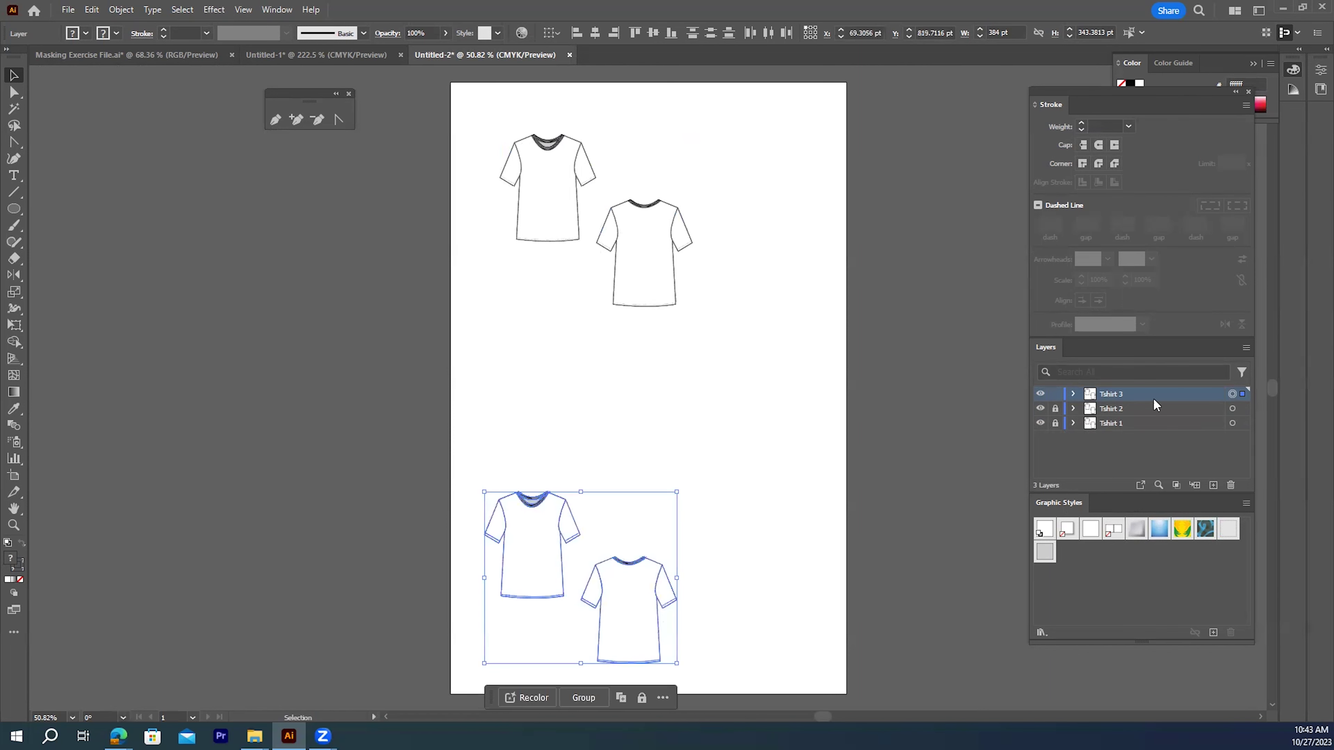
- Move the Tshirt 2 layer's artwork to the middle of the page, leaving Tshirt 1 as the only unlocked layer
{"action": "left_click", "coordinate": [1056, 400]}
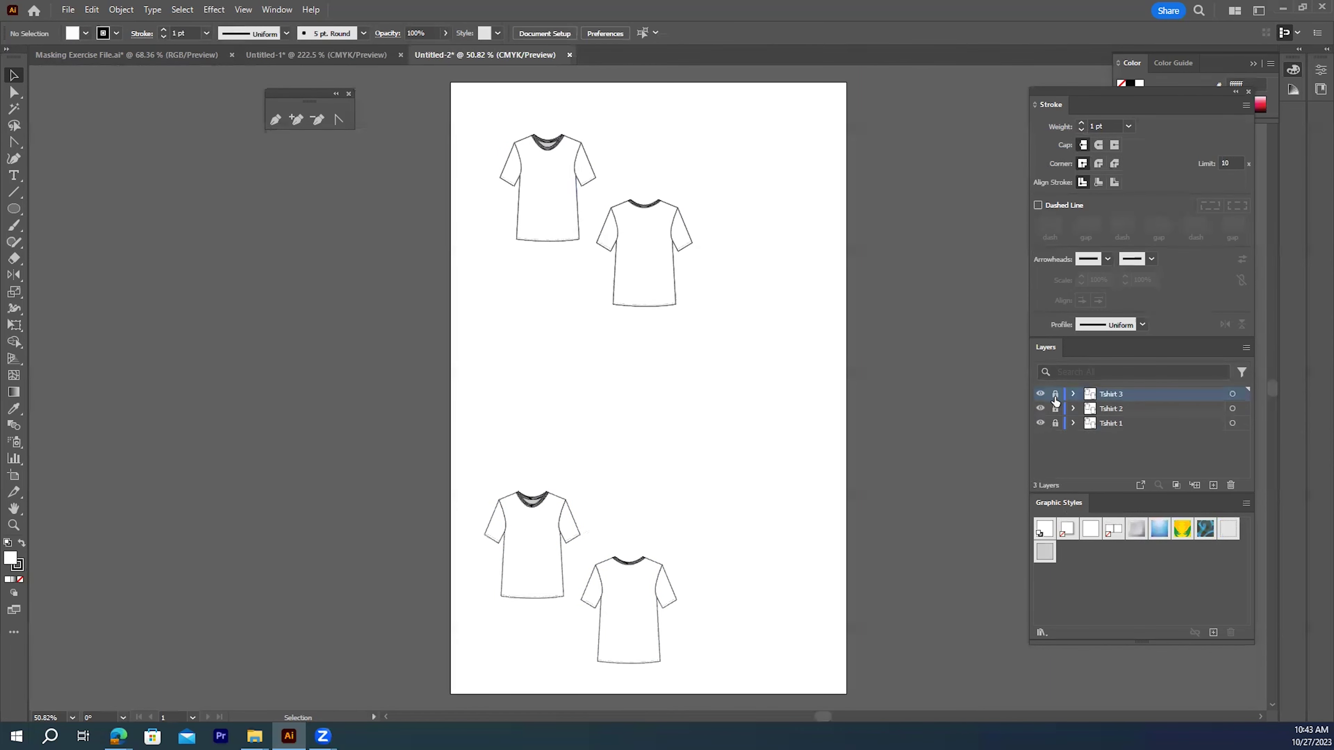
{"action": "left_click", "coordinate": [1055, 409]}
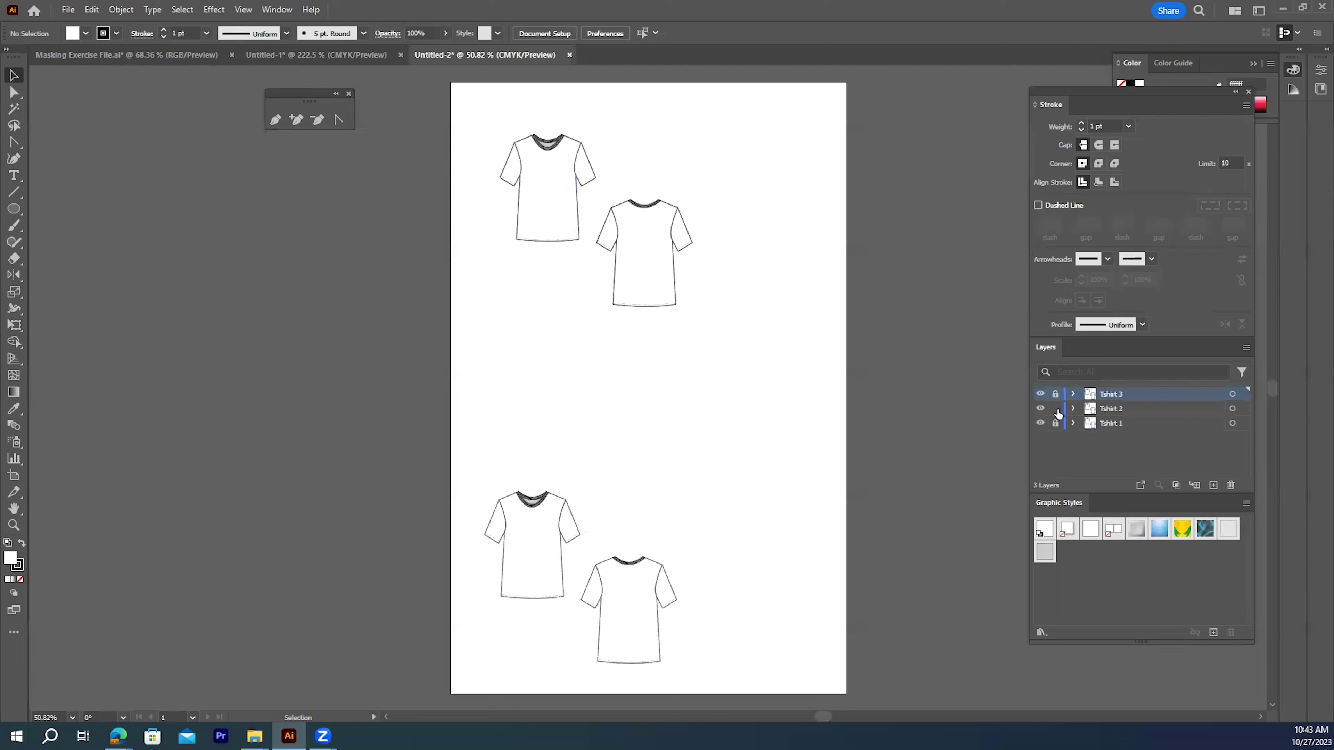
{"action": "left_click", "coordinate": [1232, 409]}
{"action": "left_click_drag", "start_coordinate": [617, 224], "coordinate": [613, 403]}
{"action": "left_click", "coordinate": [778, 318]}
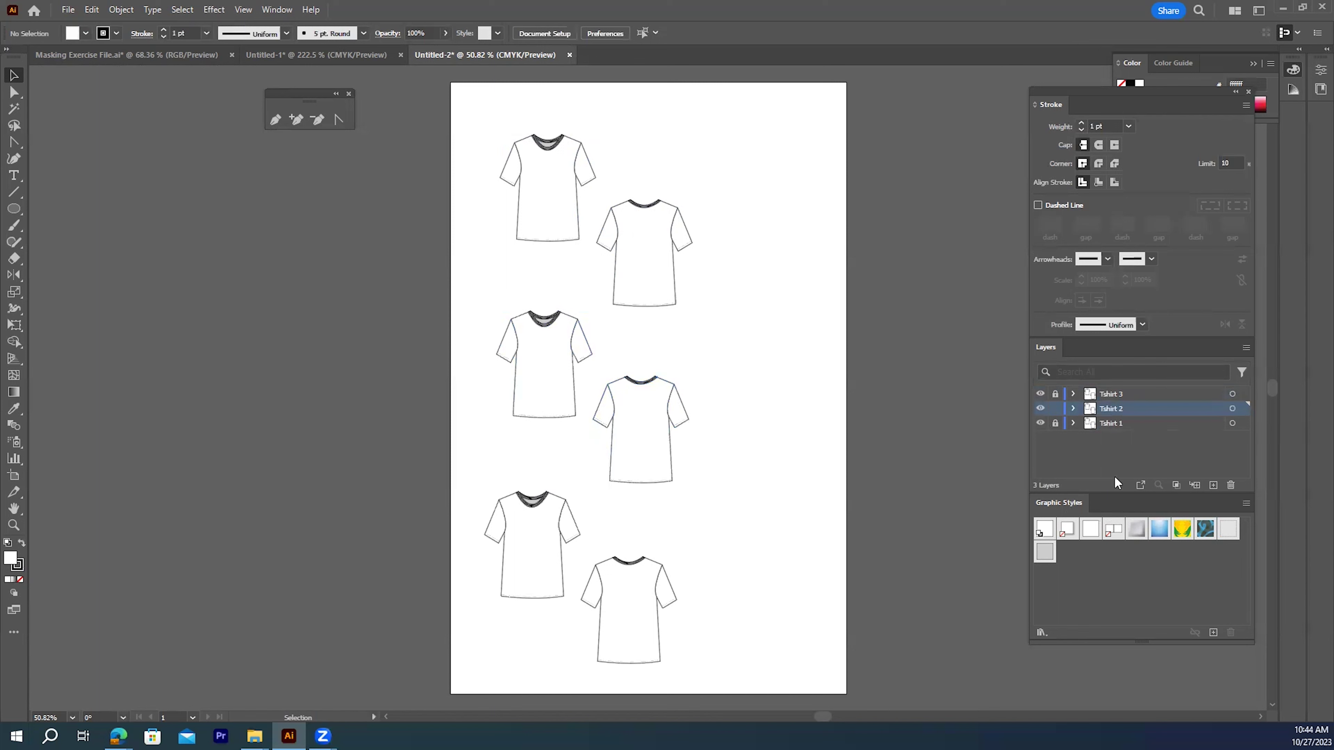
{"action": "left_click", "coordinate": [1054, 410]}
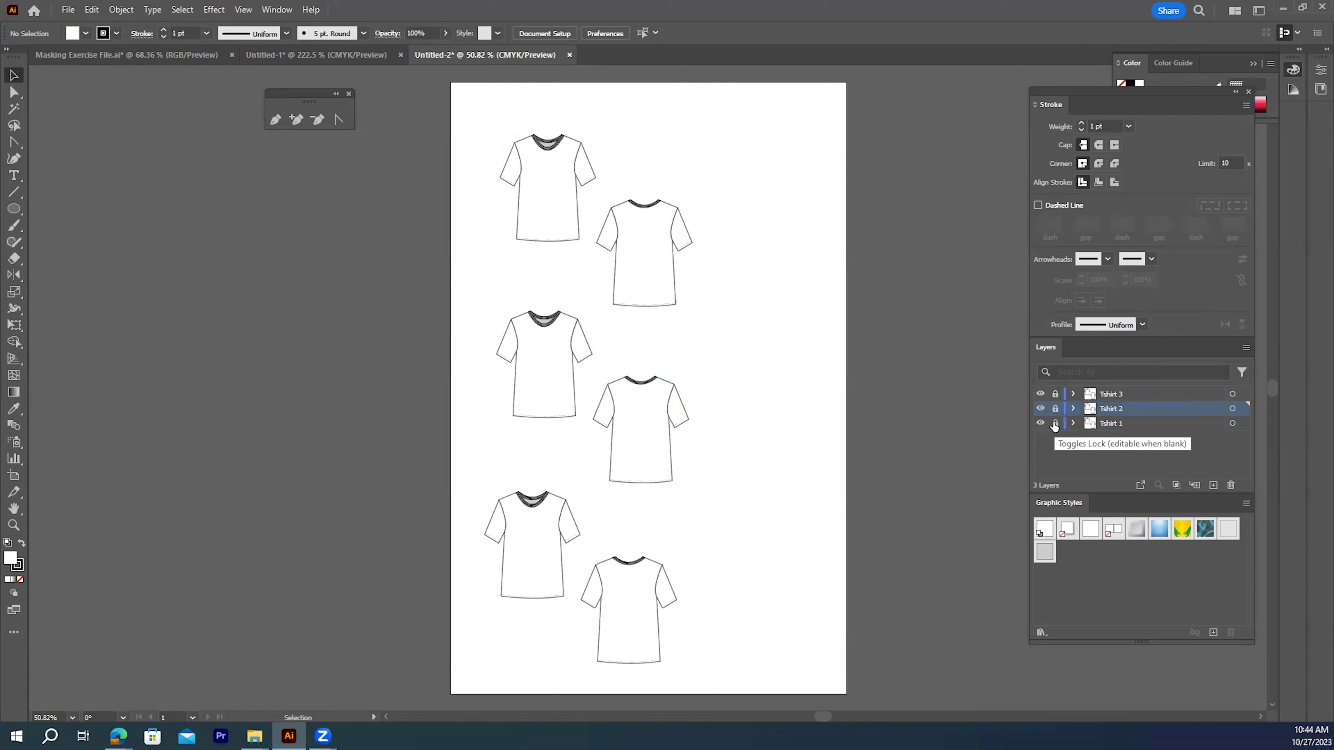
{"action": "left_click", "coordinate": [1116, 423]}
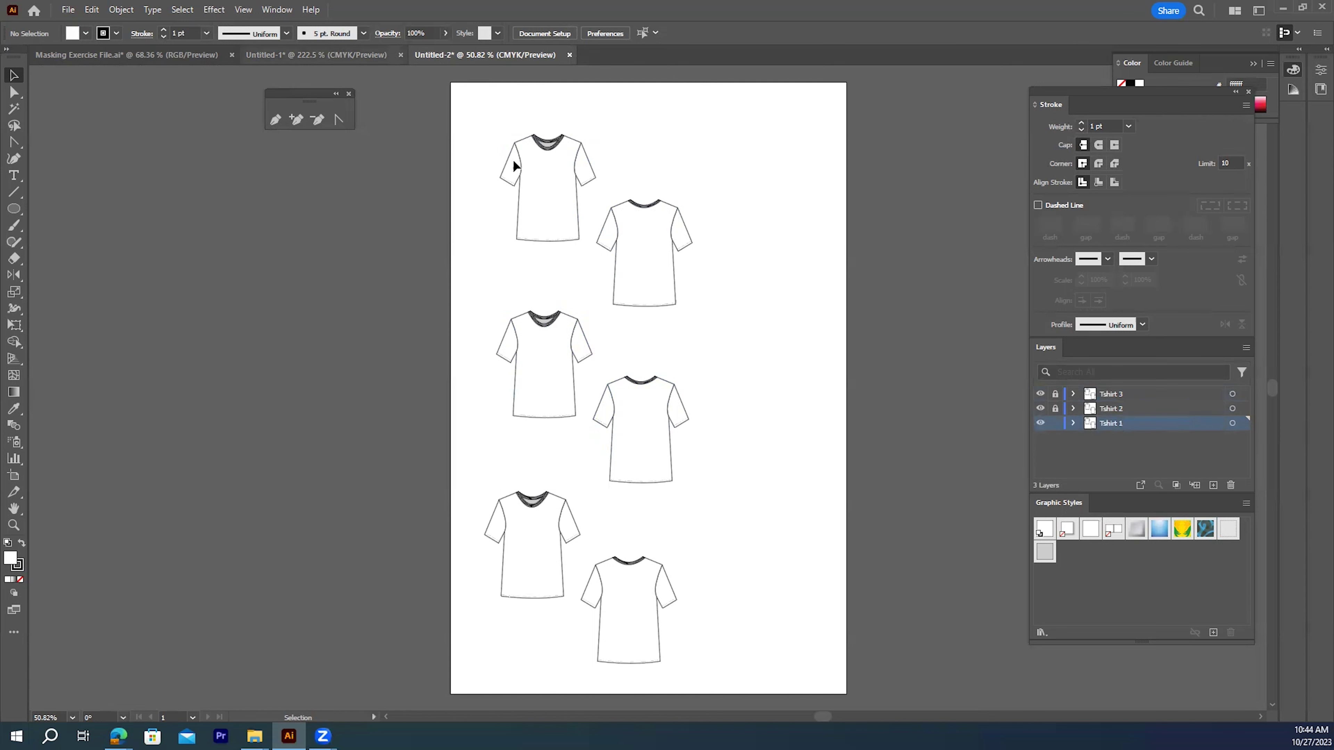
- Save the front and back flats document to the FTT308 folder as "T-shirt_front and back" in Adobe Illustrator format, version Illustrator 2020
{"action": "left_click", "coordinate": [344, 55]}
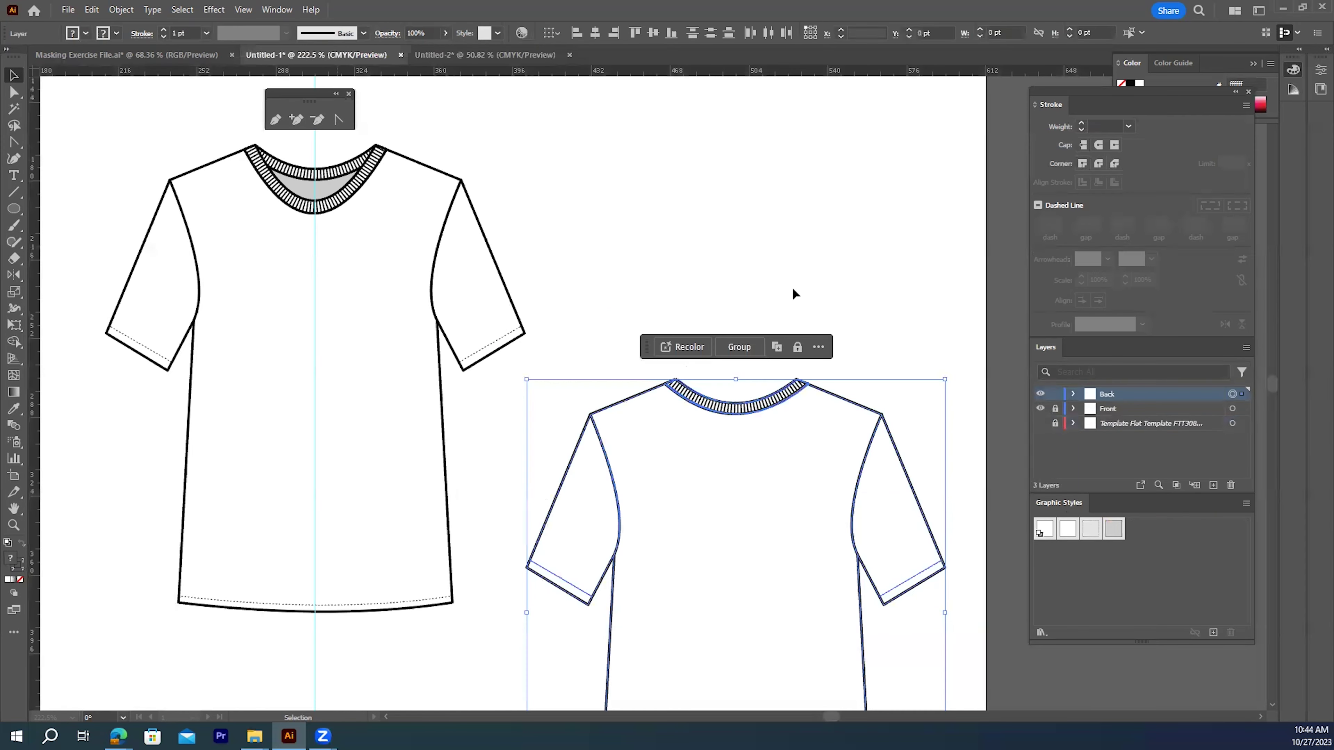
{"action": "left_click", "coordinate": [846, 315]}
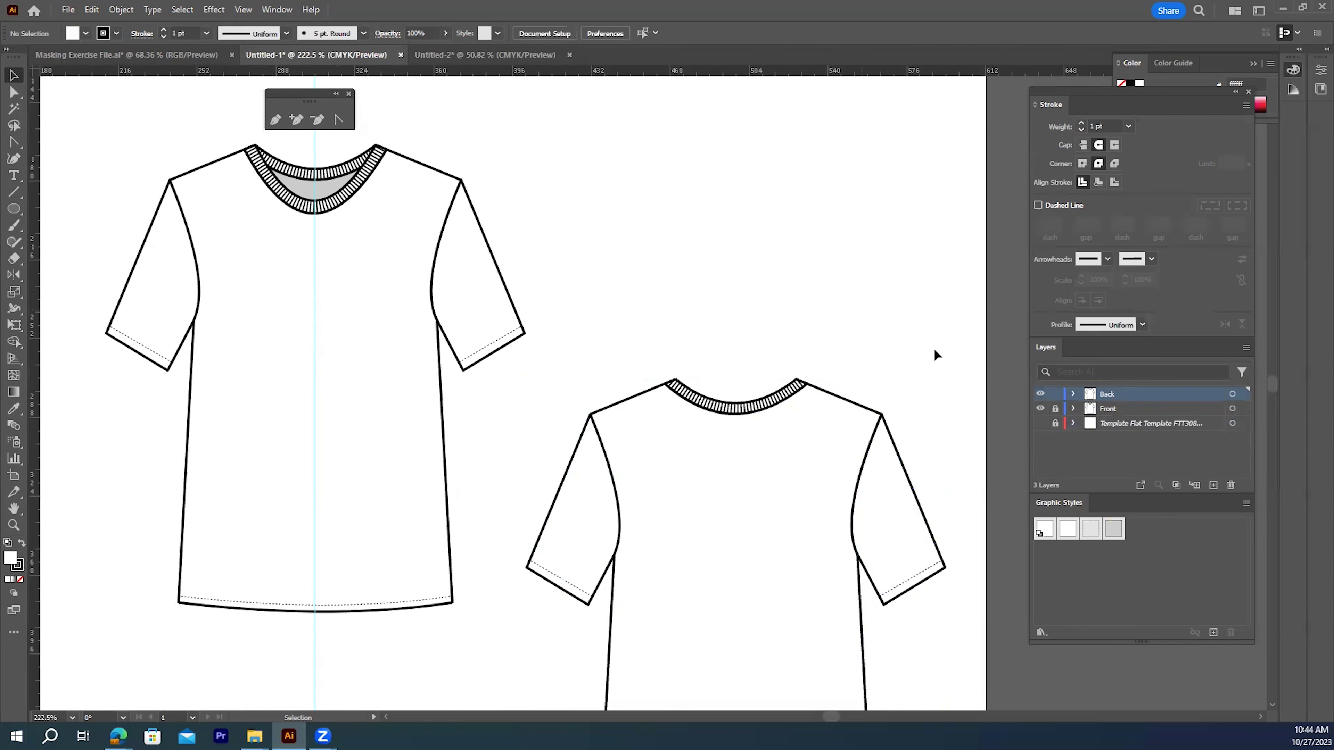
{"action": "left_click", "coordinate": [68, 9]}
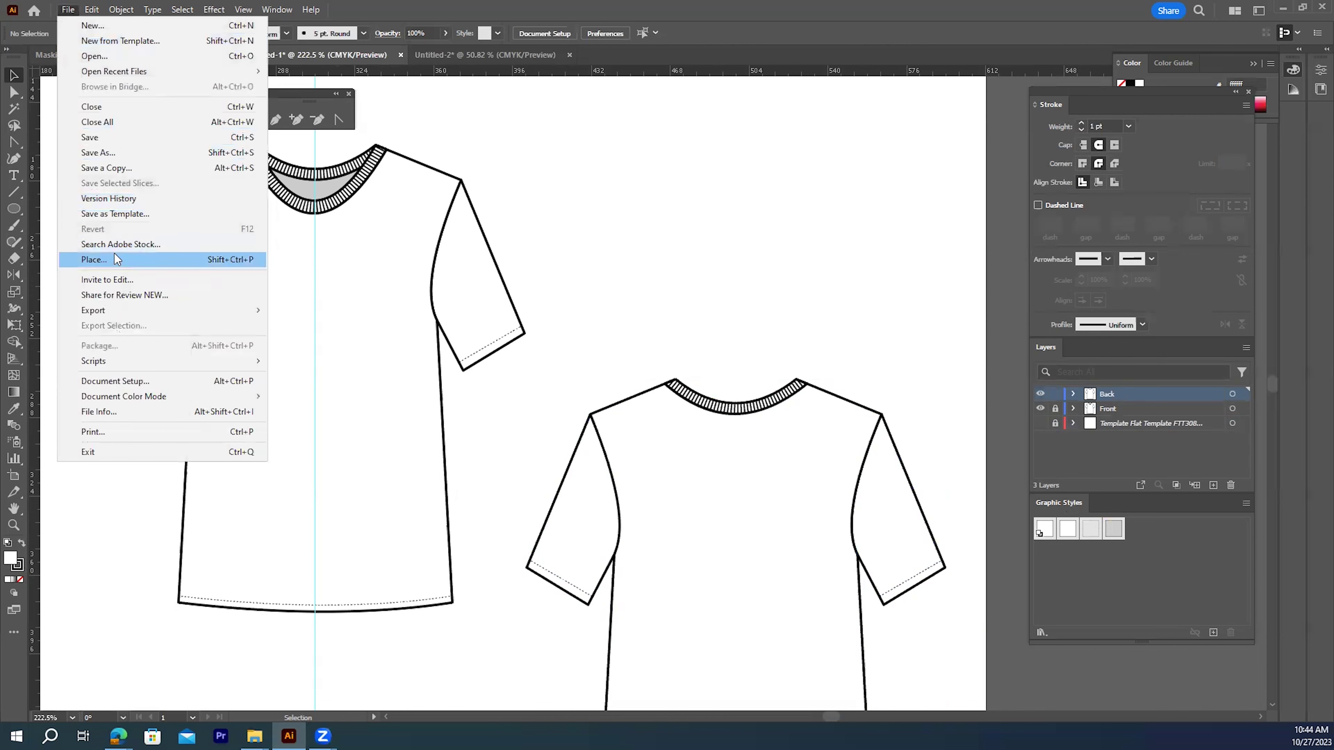
{"action": "left_click", "coordinate": [107, 137]}
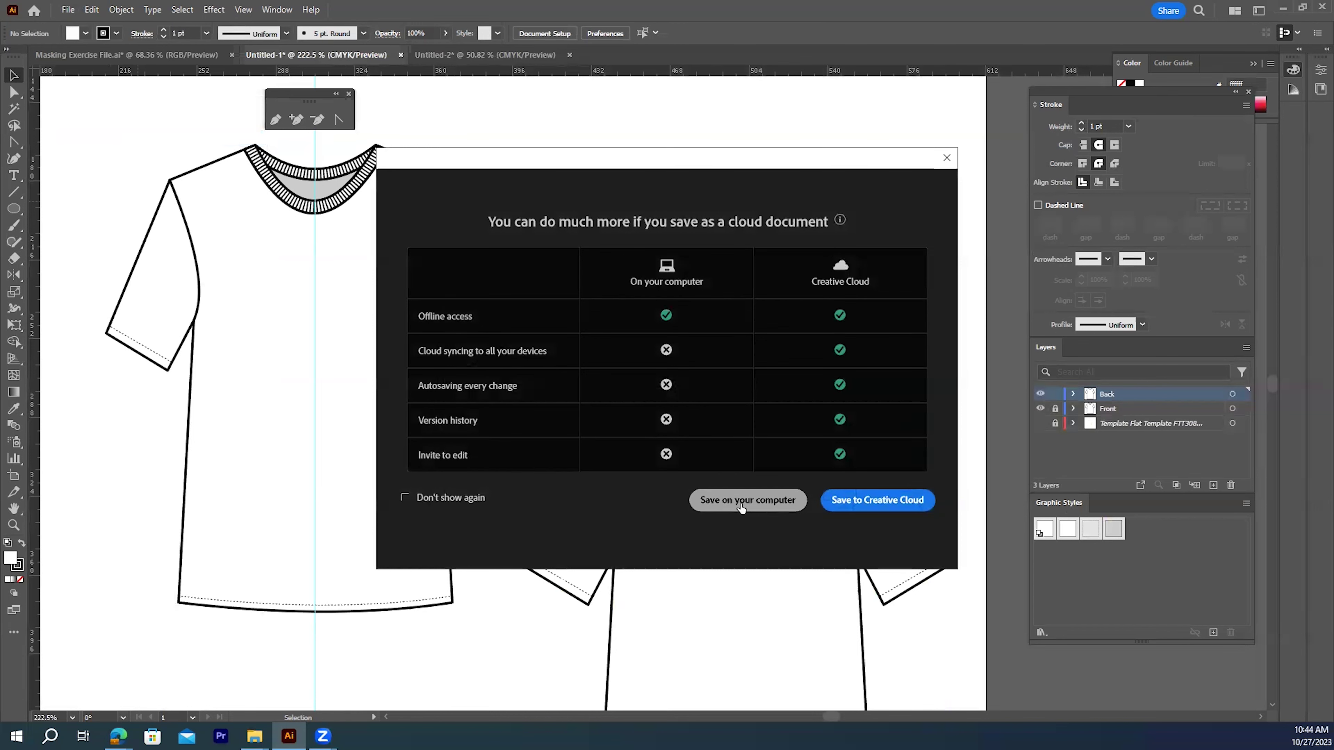
{"action": "left_click", "coordinate": [741, 505]}
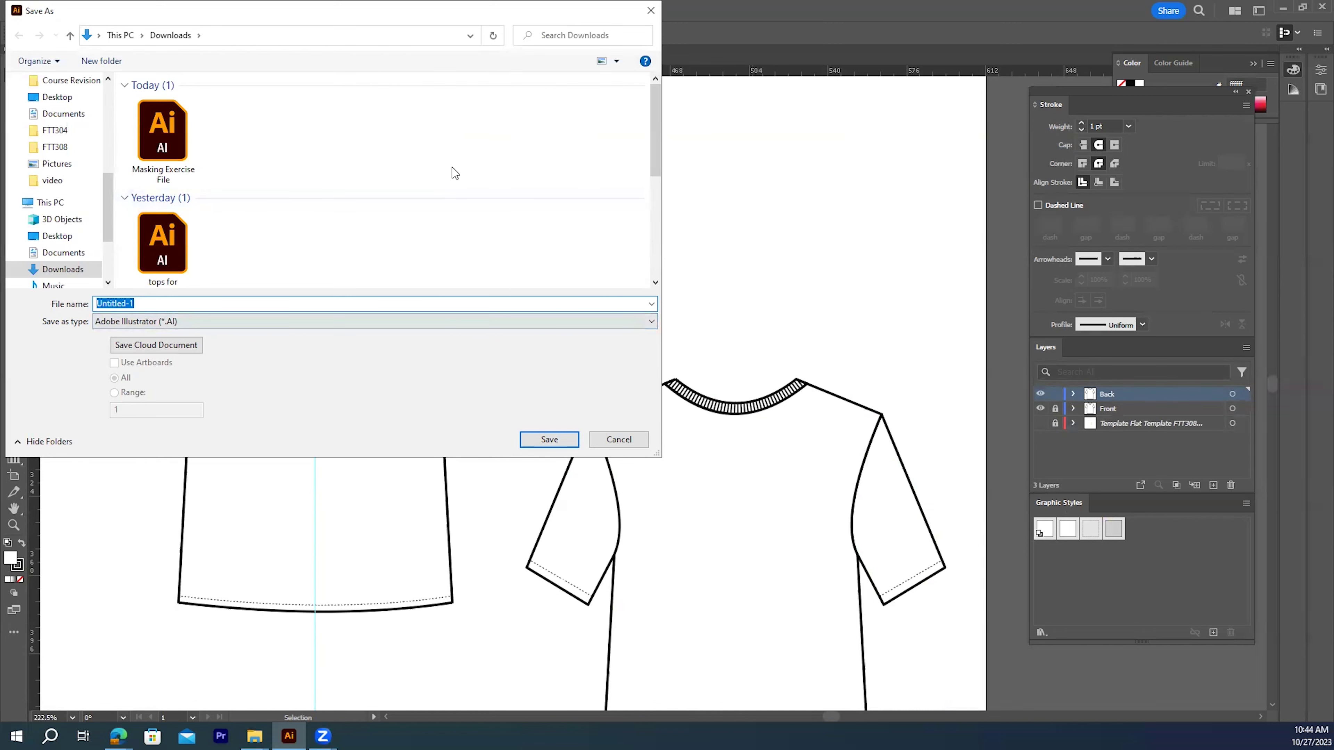
{"action": "type", "text": "T"}
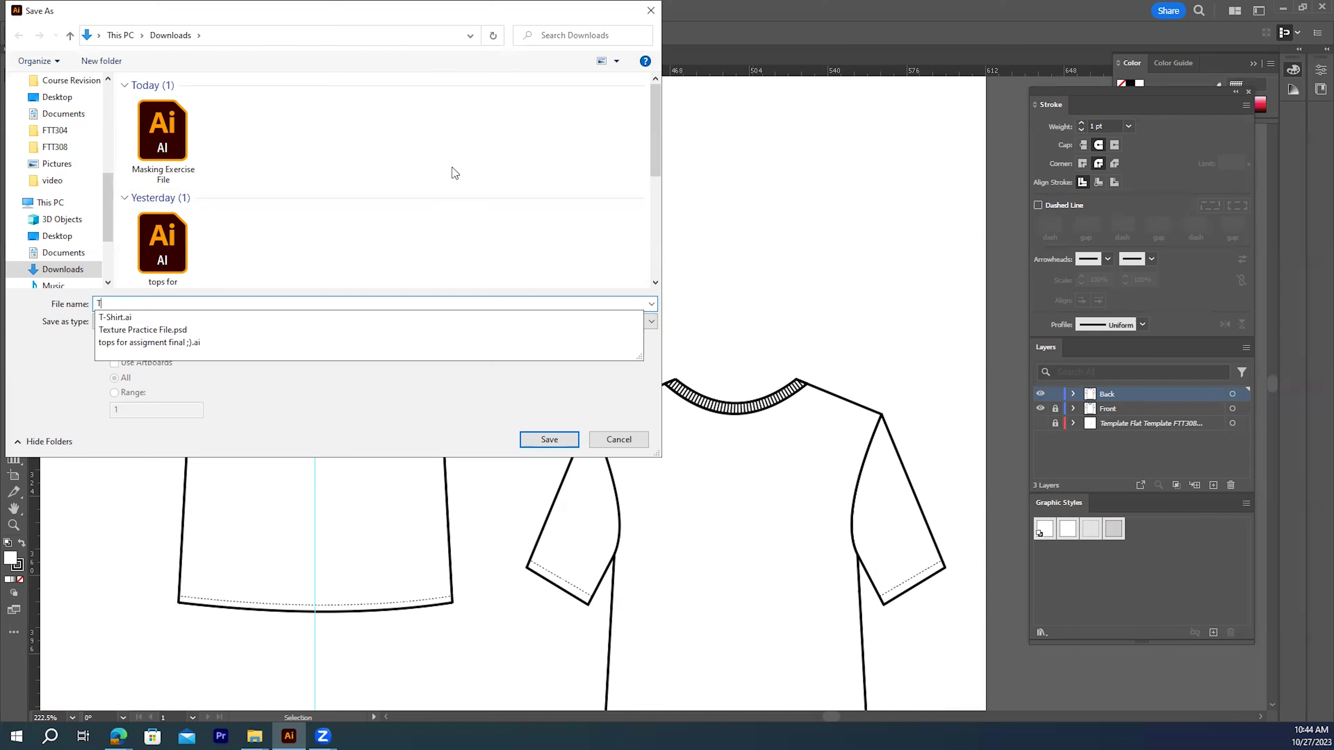
{"action": "type", "text": "-"}
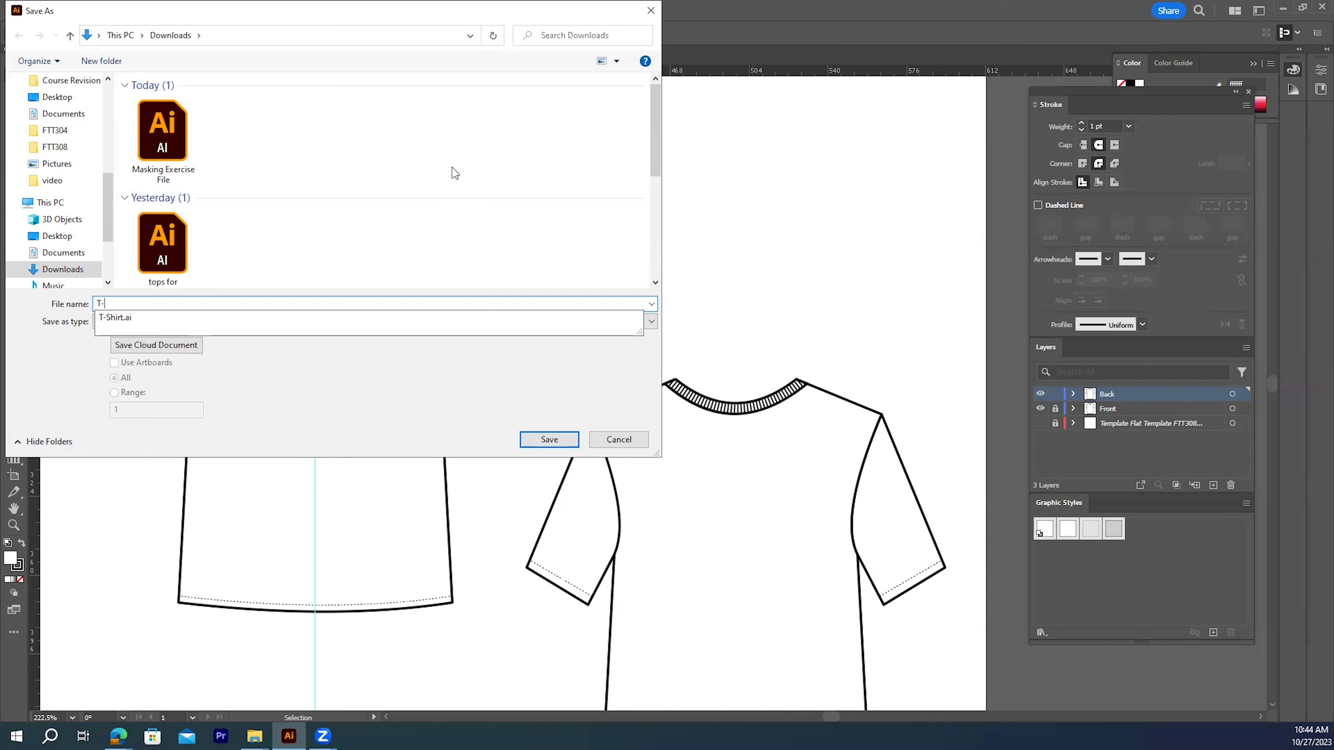
{"action": "type", "text": "shirt_front and back"}
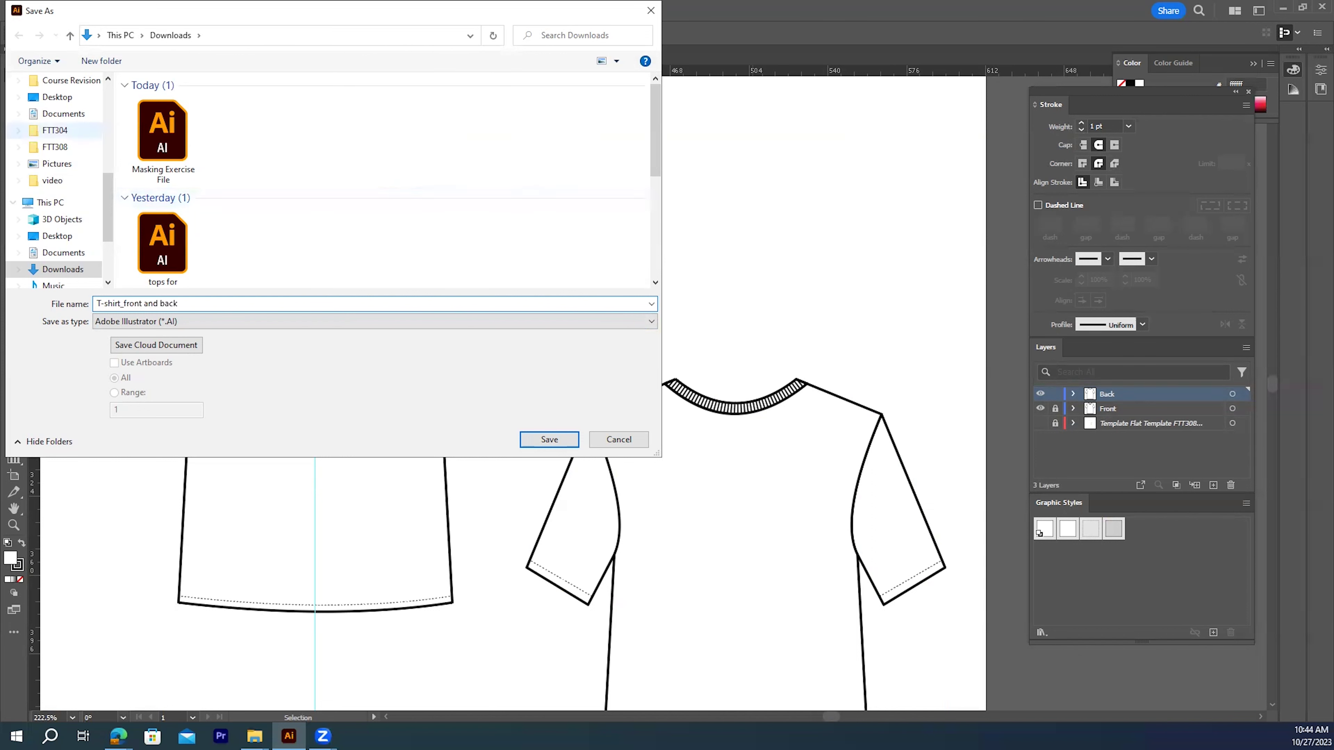
{"action": "left_click", "coordinate": [68, 150]}
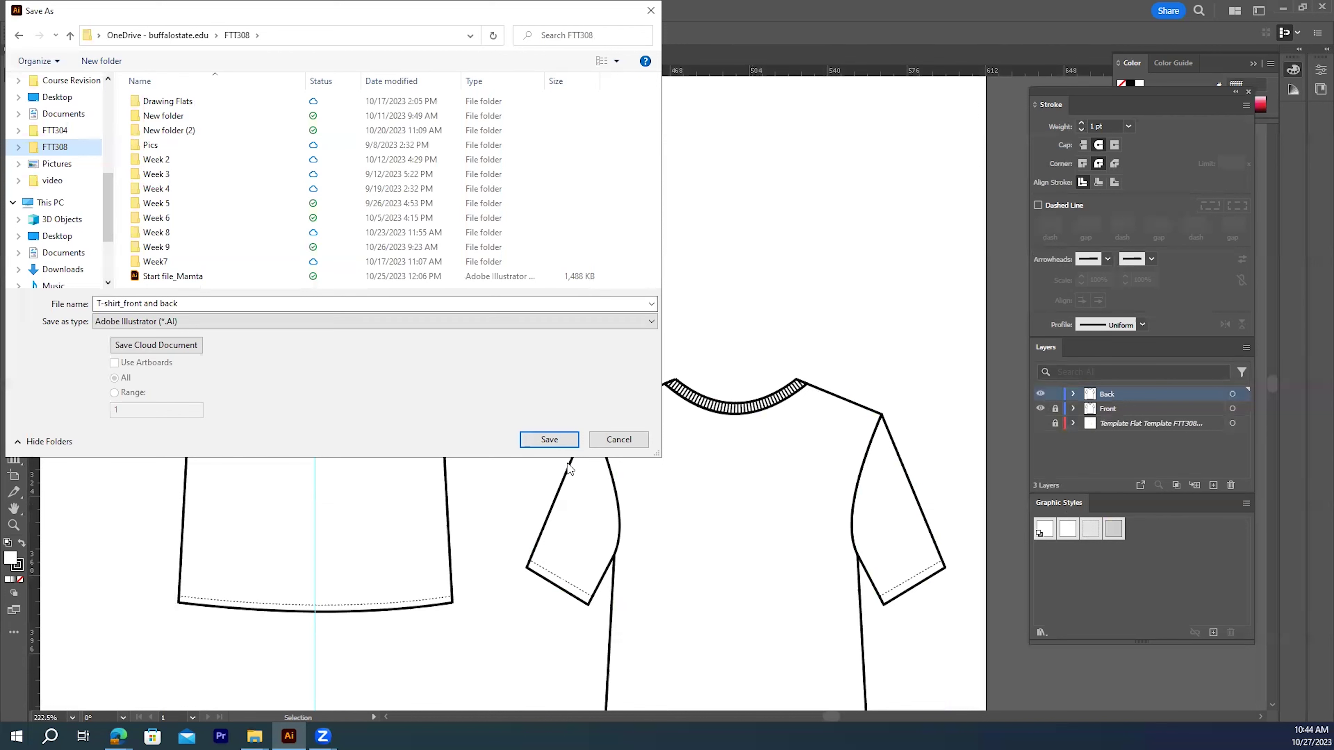
{"action": "left_click", "coordinate": [550, 440]}
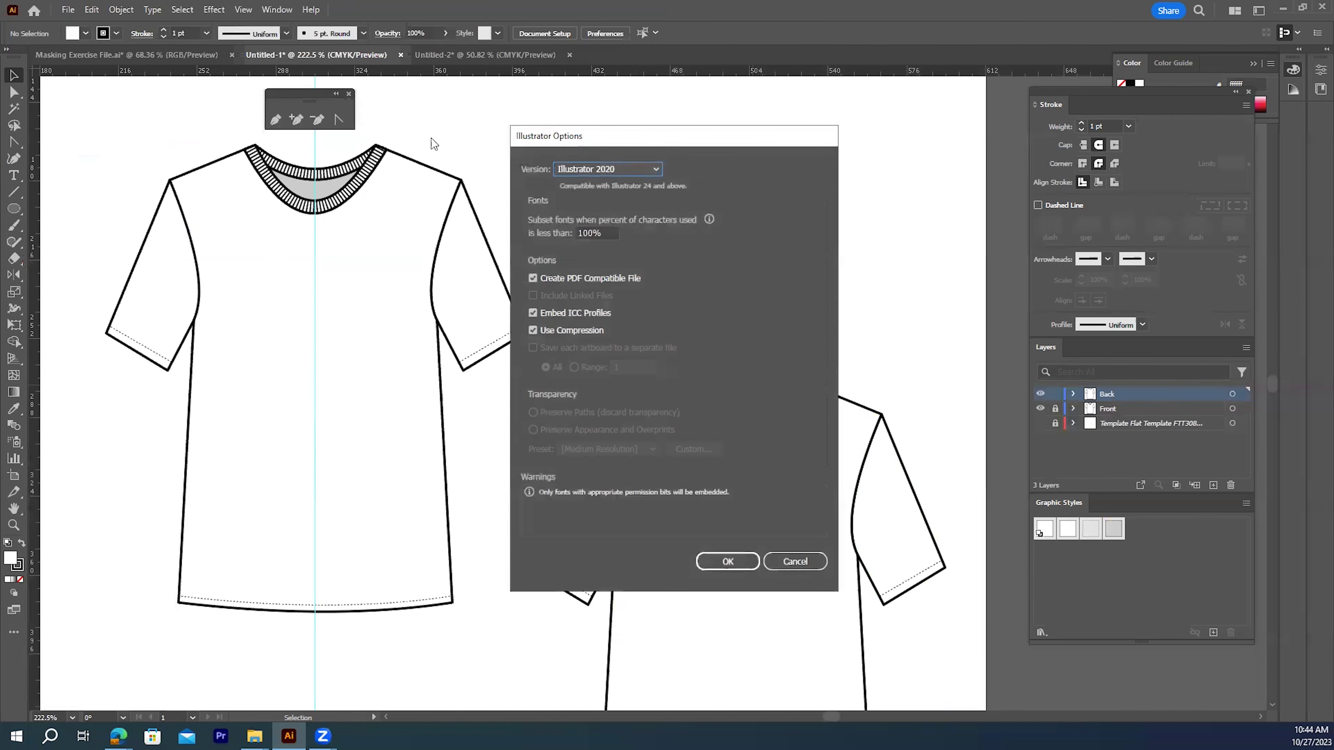
{"action": "left_click", "coordinate": [723, 563]}
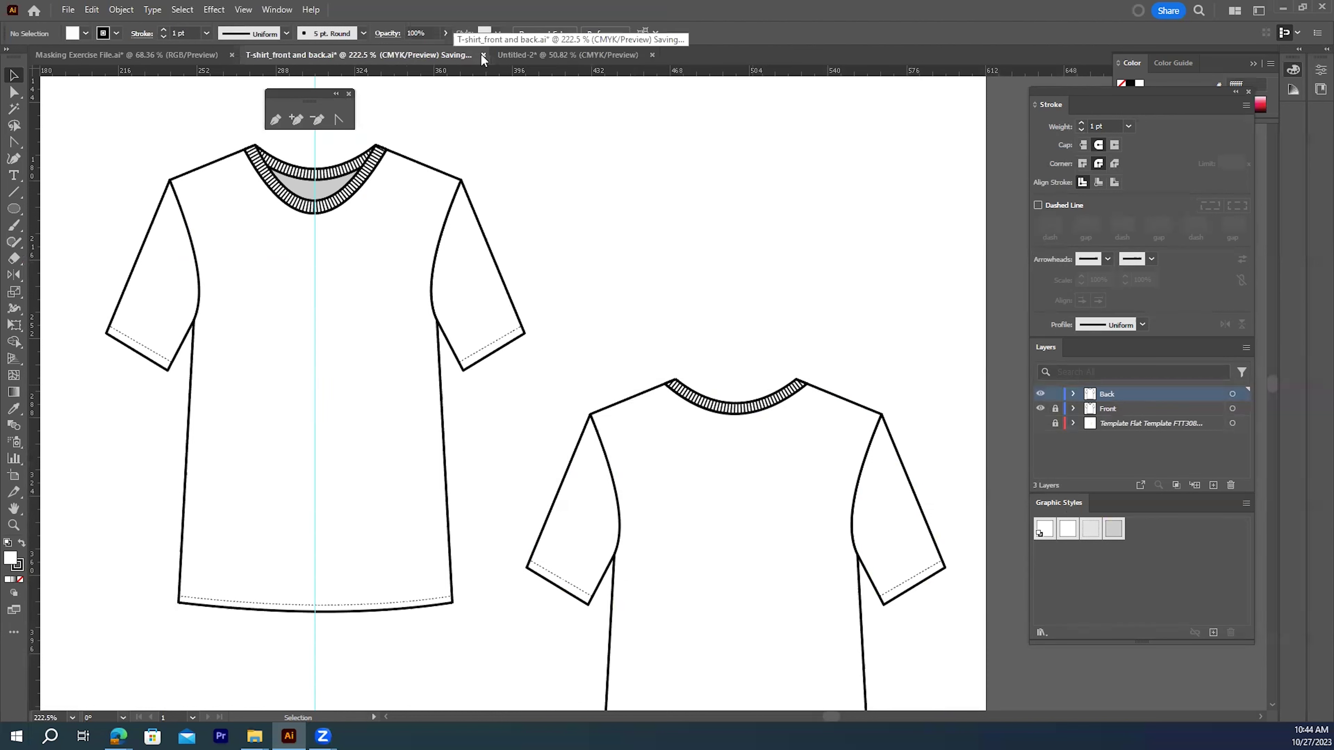
- Close the T-shirt_front and back document and close Masking Exercise File without saving its changes
{"action": "left_click", "coordinate": [483, 55]}
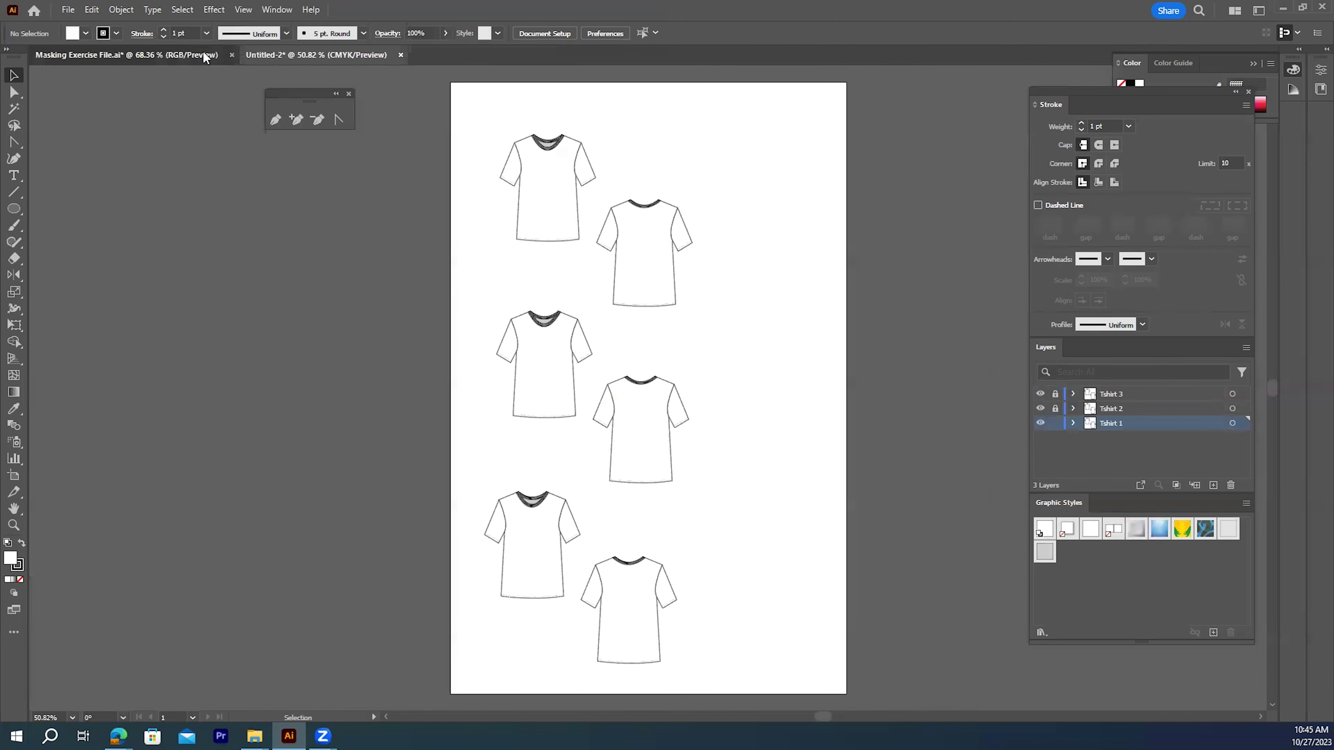
{"action": "left_click", "coordinate": [209, 55]}
{"action": "left_click", "coordinate": [232, 55]}
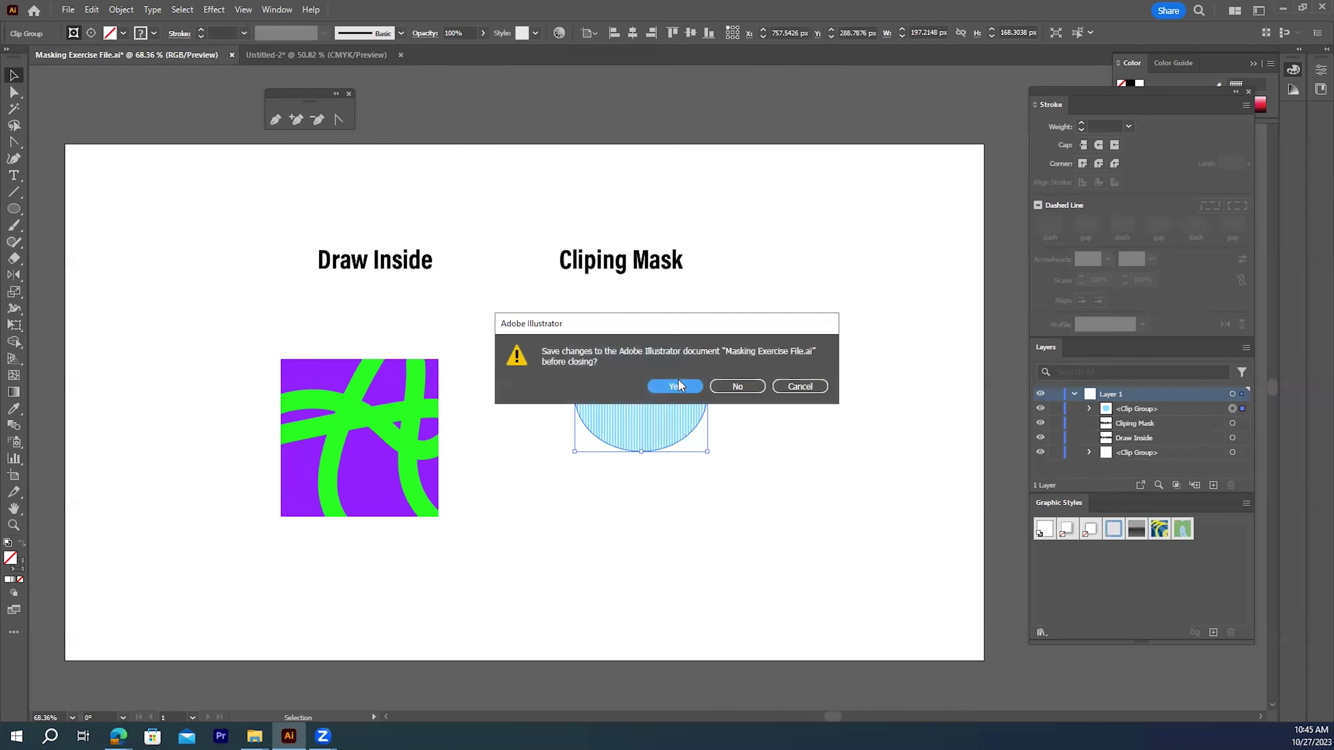
{"action": "left_click", "coordinate": [739, 386]}
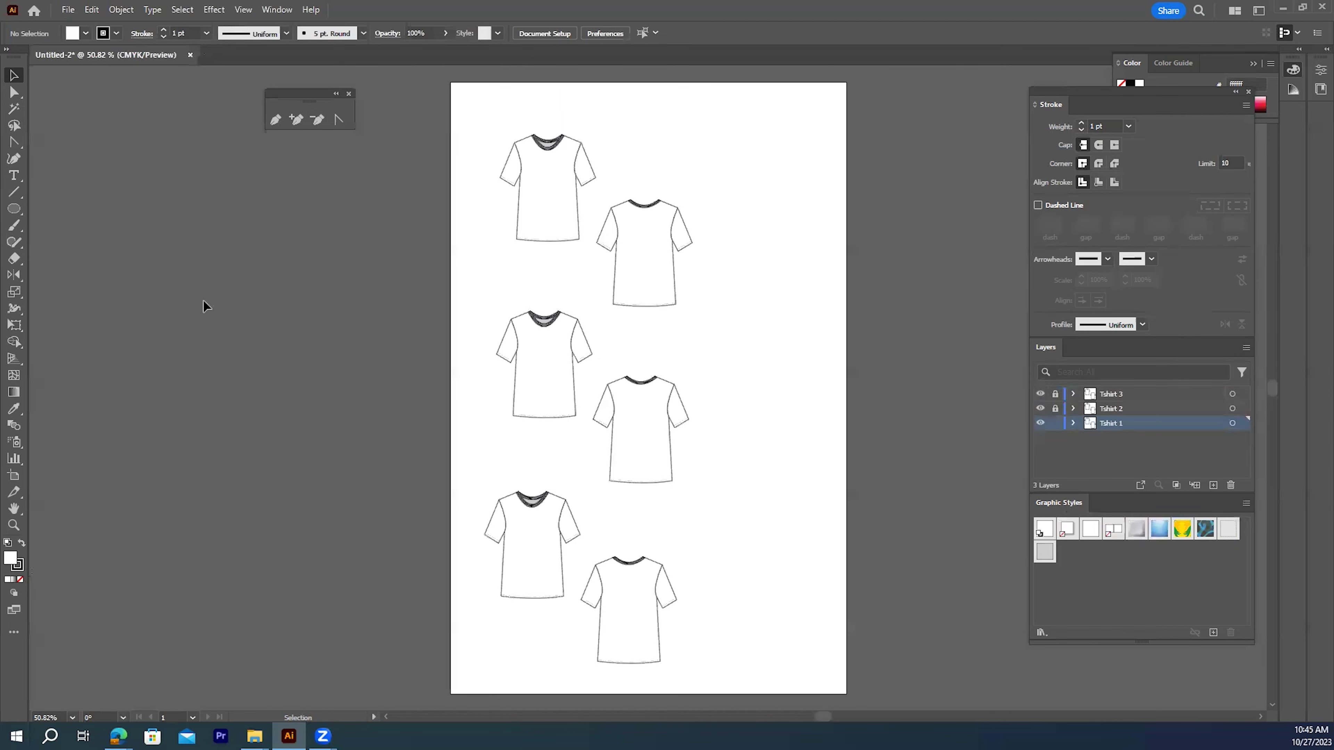
- Add a layer above Tshirt 3 and create a second artboard about 757 pt wide to the left of the first, extending its upper edge upward
{"action": "left_click", "coordinate": [1119, 395]}
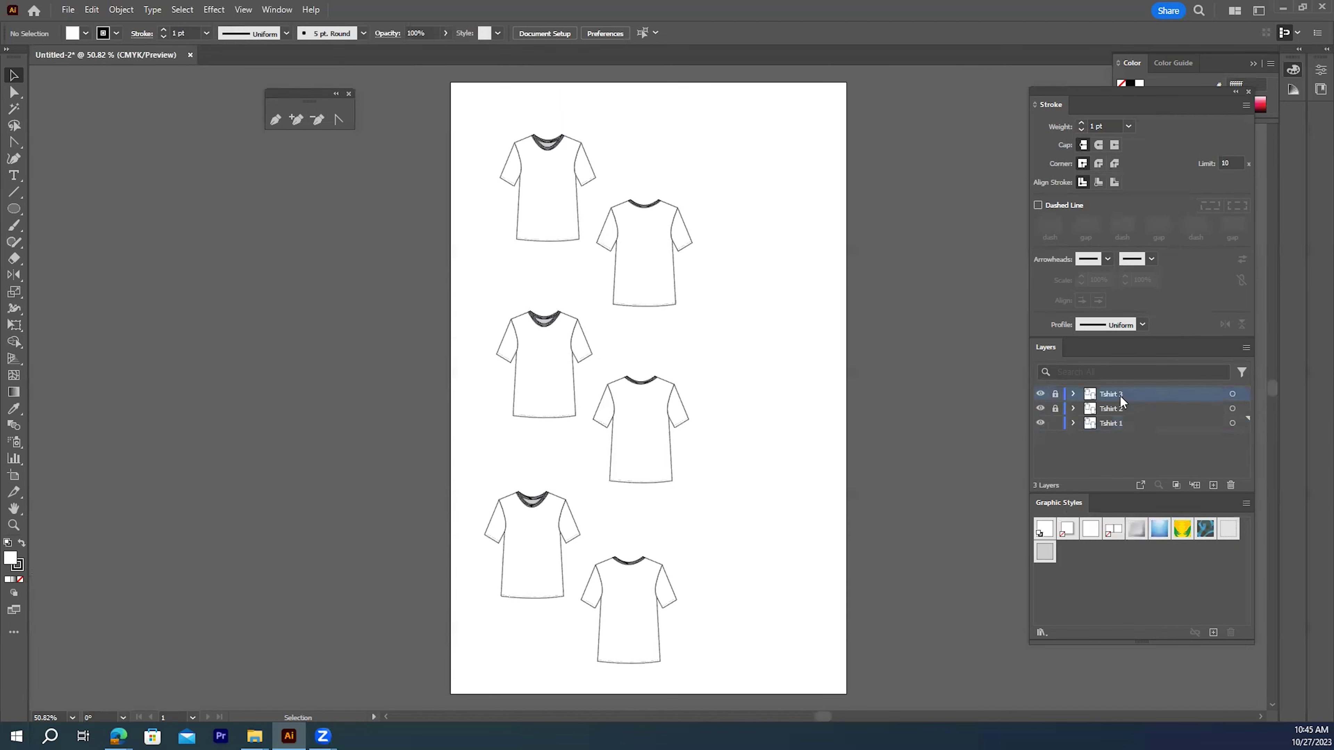
{"action": "left_click", "coordinate": [1212, 484]}
{"action": "left_click", "coordinate": [13, 475]}
{"action": "left_click_drag", "start_coordinate": [57, 131], "coordinate": [436, 689]}
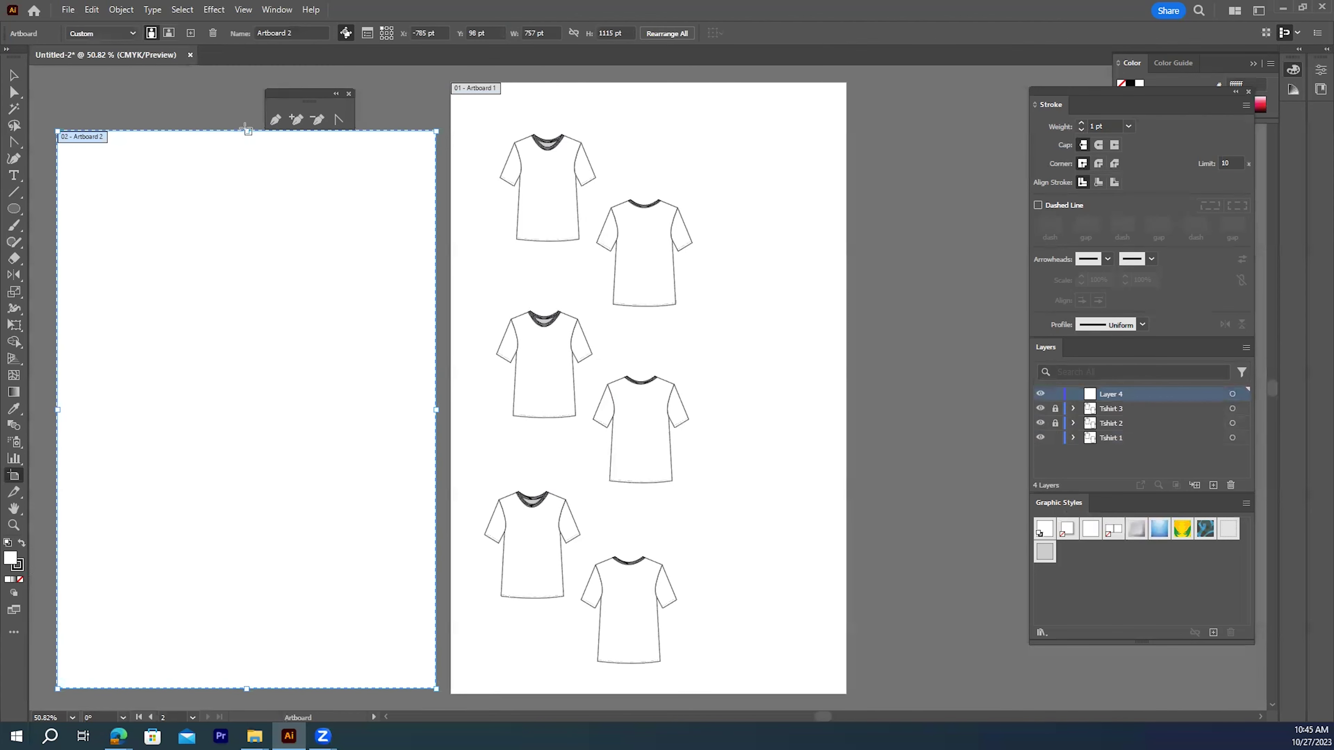
{"action": "left_click_drag", "start_coordinate": [246, 131], "coordinate": [247, 87]}
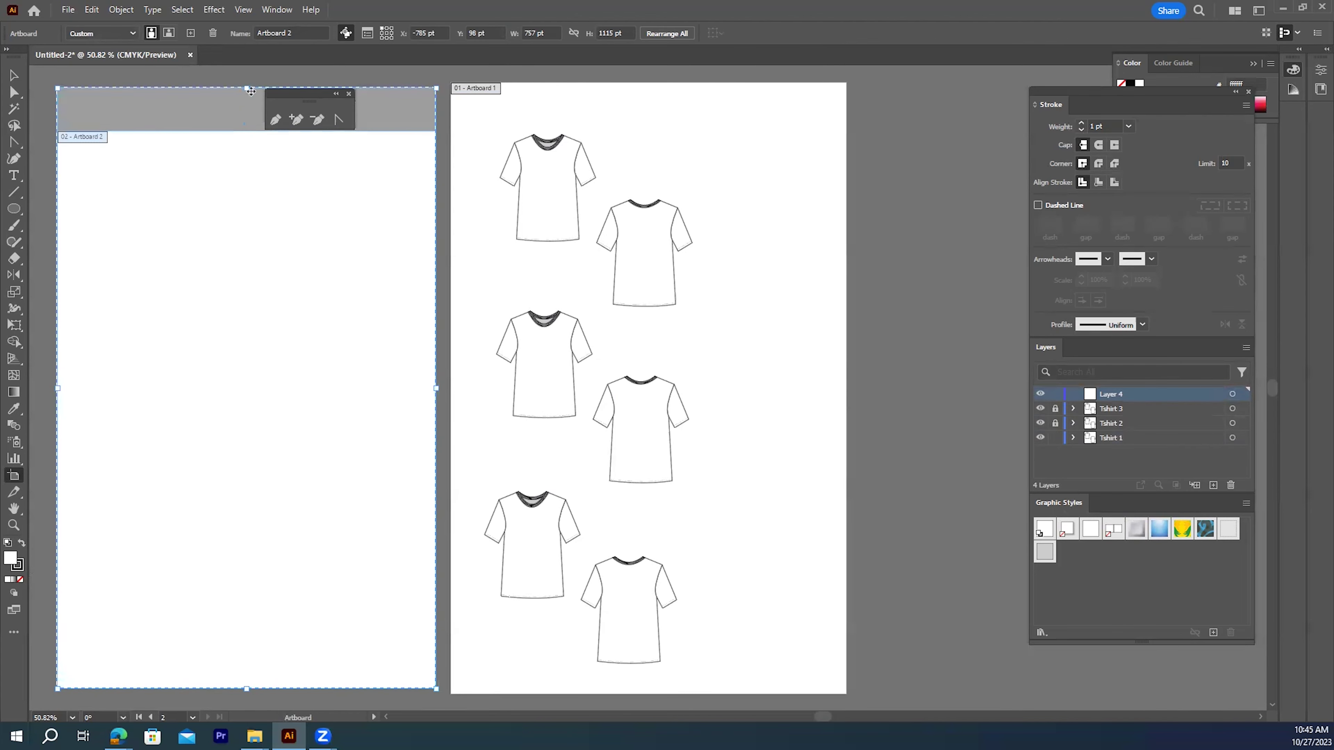
{"action": "left_click", "coordinate": [14, 75]}
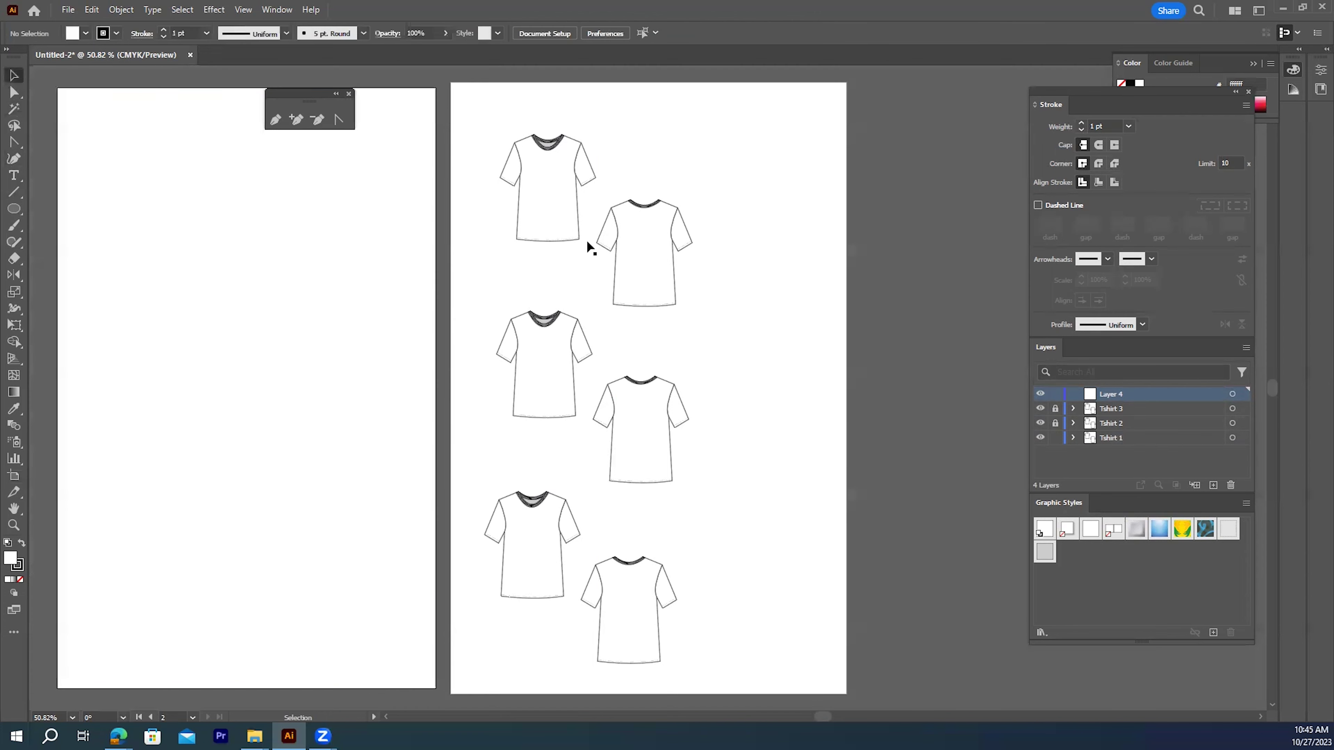
{"action": "left_click_drag", "start_coordinate": [430, 317], "coordinate": [608, 304]}
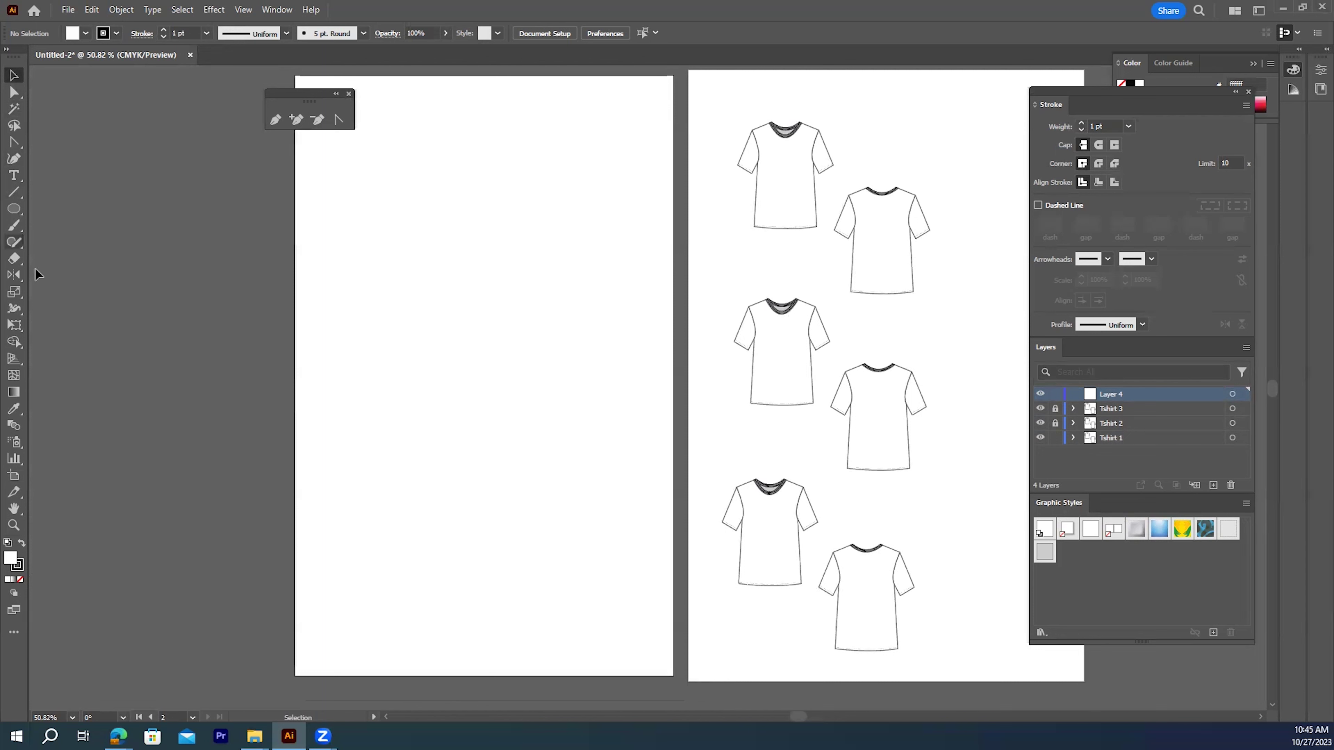
- Draw a horizontal rectangle about 227 by 32 pt in the upper part of the second artboard
{"action": "left_click_drag", "start_coordinate": [16, 211], "coordinate": [67, 204]}
{"action": "left_click", "coordinate": [494, 255]}
{"action": "left_click", "coordinate": [701, 391]}
{"action": "left_click", "coordinate": [358, 190]}
{"action": "left_click", "coordinate": [718, 393]}
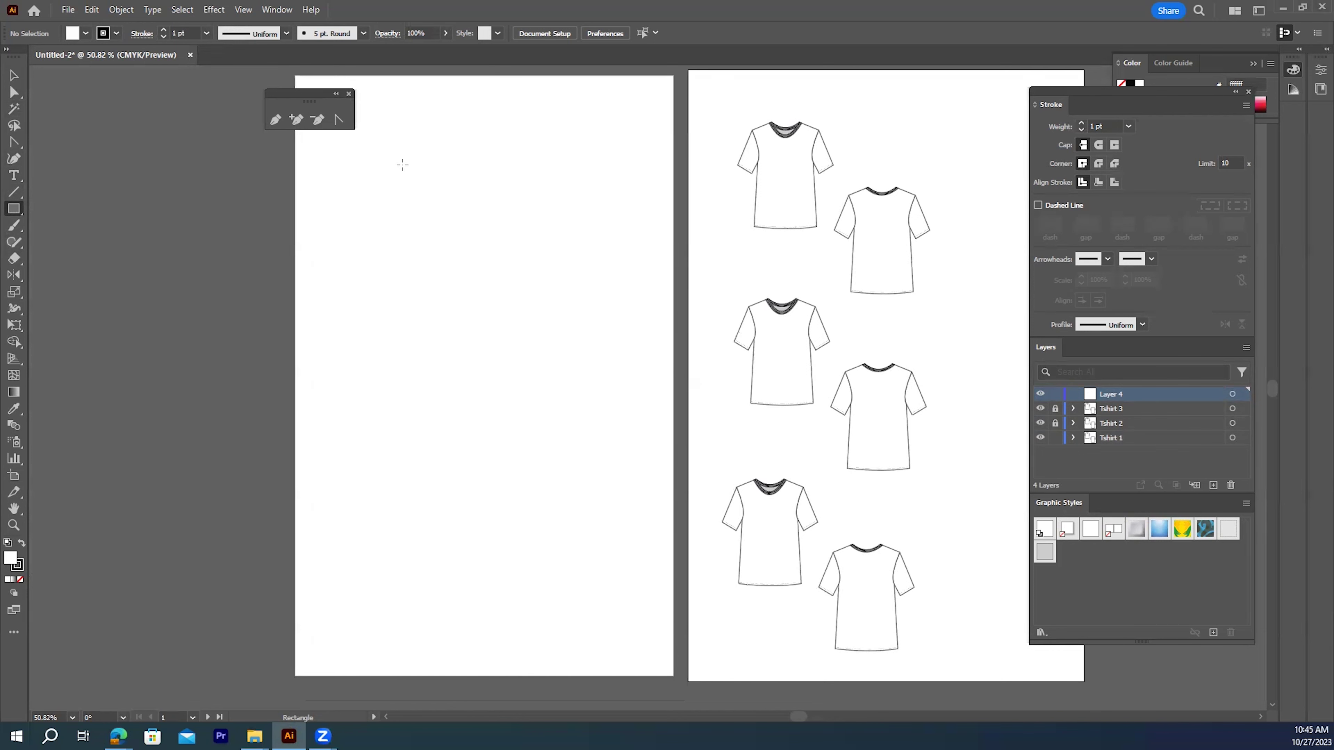
{"action": "left_click", "coordinate": [14, 525]}
{"action": "left_click", "coordinate": [460, 179]}
{"action": "left_click", "coordinate": [550, 289]}
{"action": "left_click", "coordinate": [14, 209]}
{"action": "left_click_drag", "start_coordinate": [459, 211], "coordinate": [684, 242]}
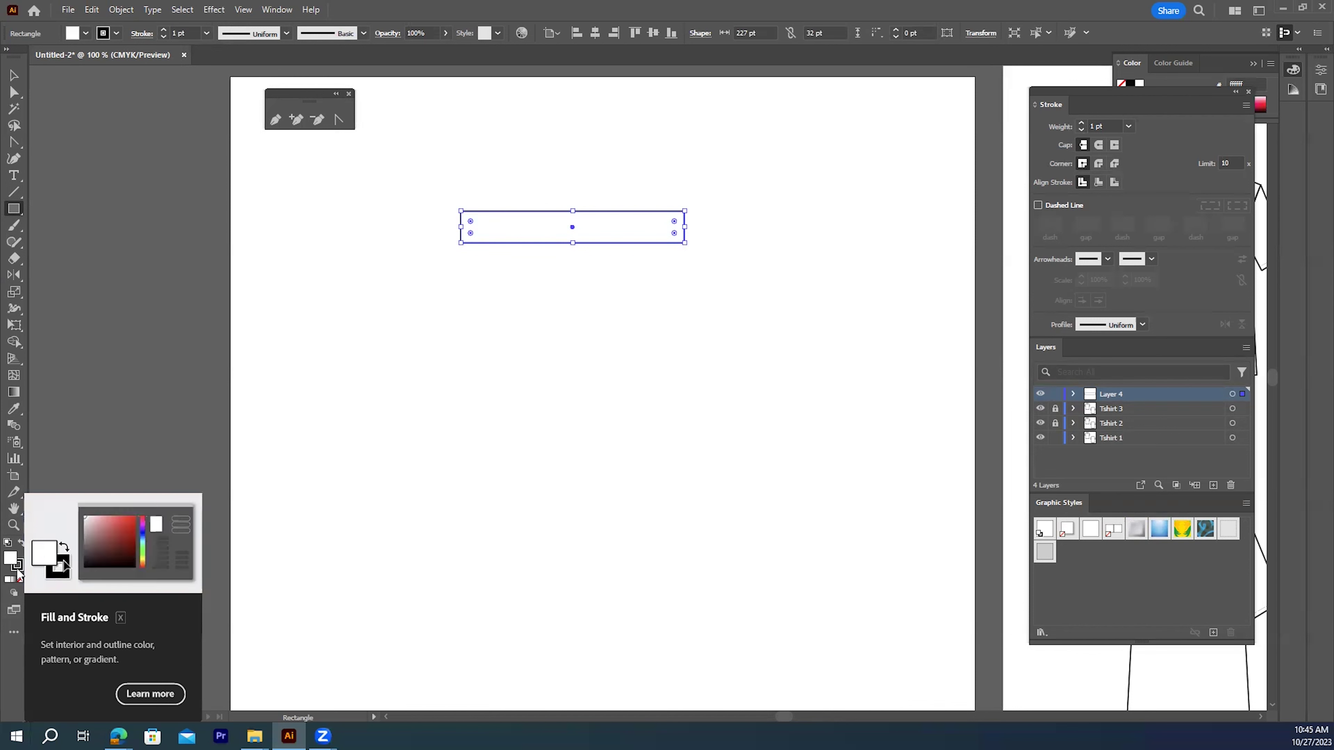
- Remove the rectangle's stroke and fill it with light turquoise 70e8e4
{"action": "double_click", "coordinate": [18, 565]}
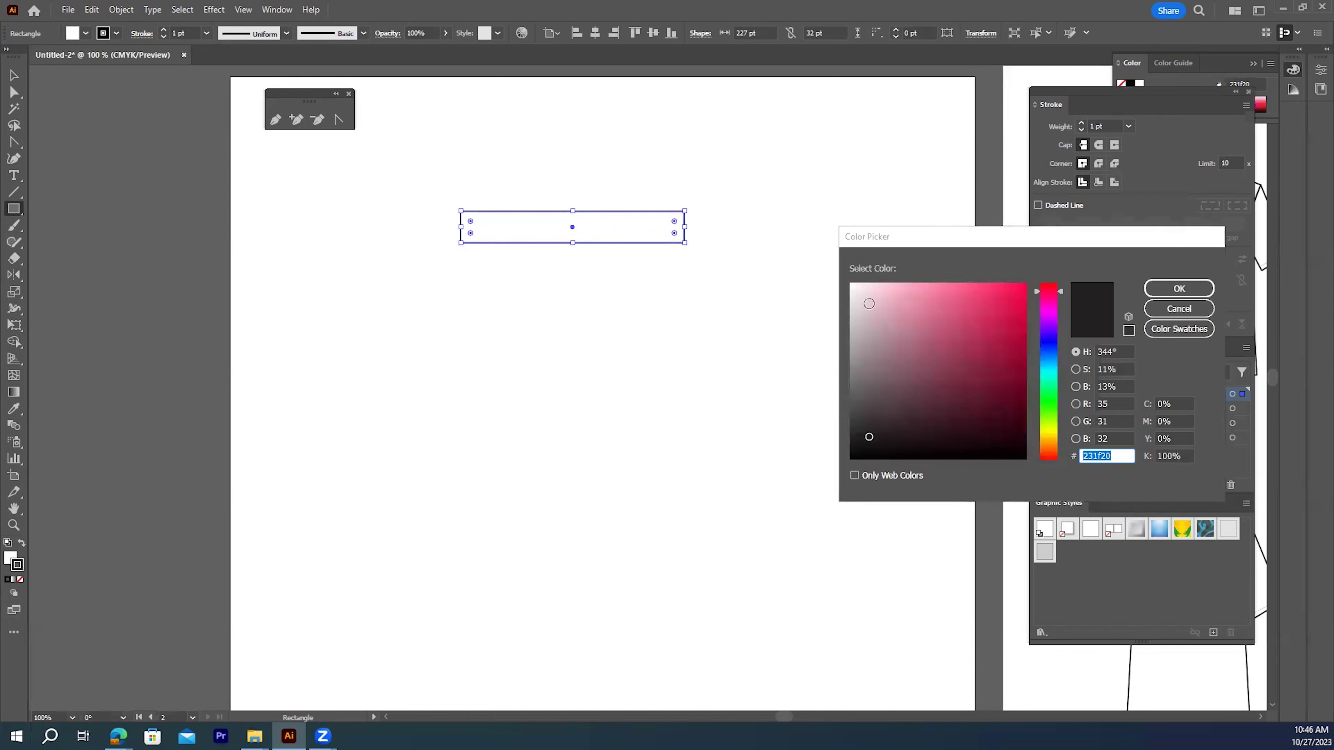
{"action": "left_click", "coordinate": [1179, 309]}
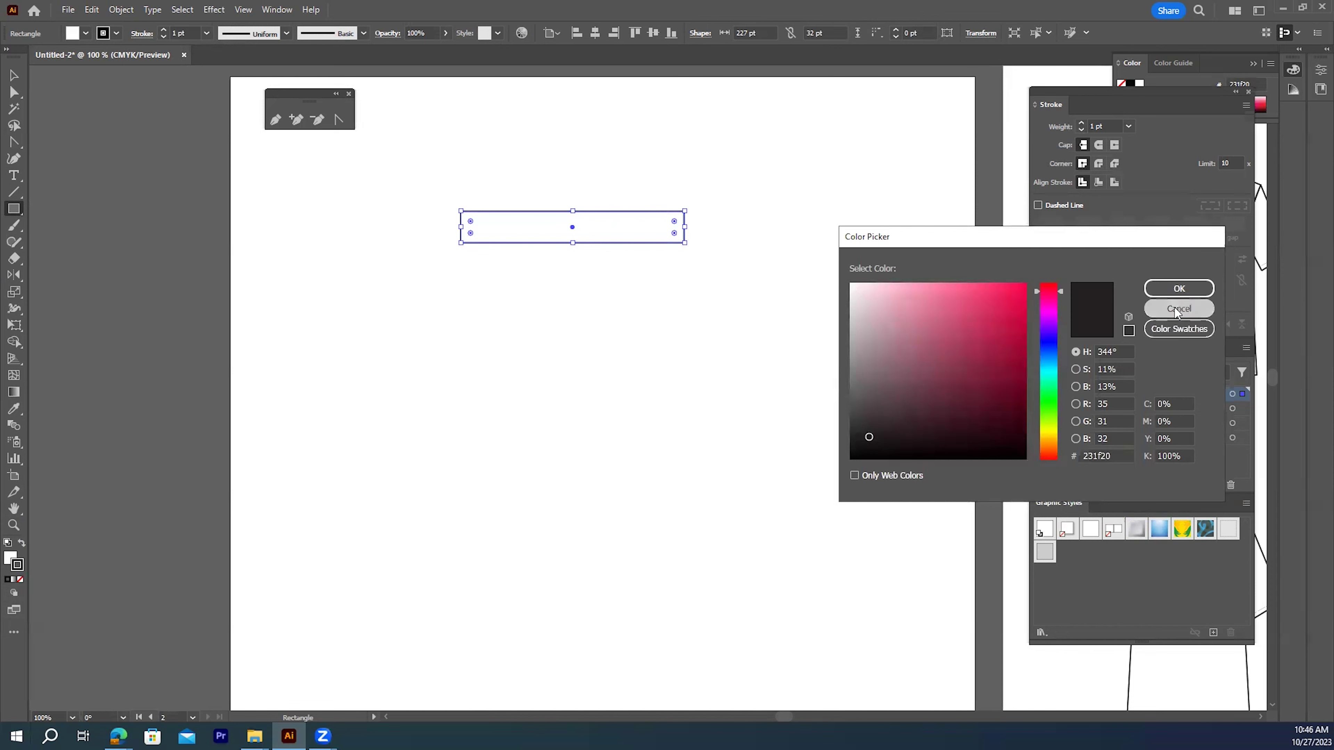
{"action": "left_click", "coordinate": [20, 579]}
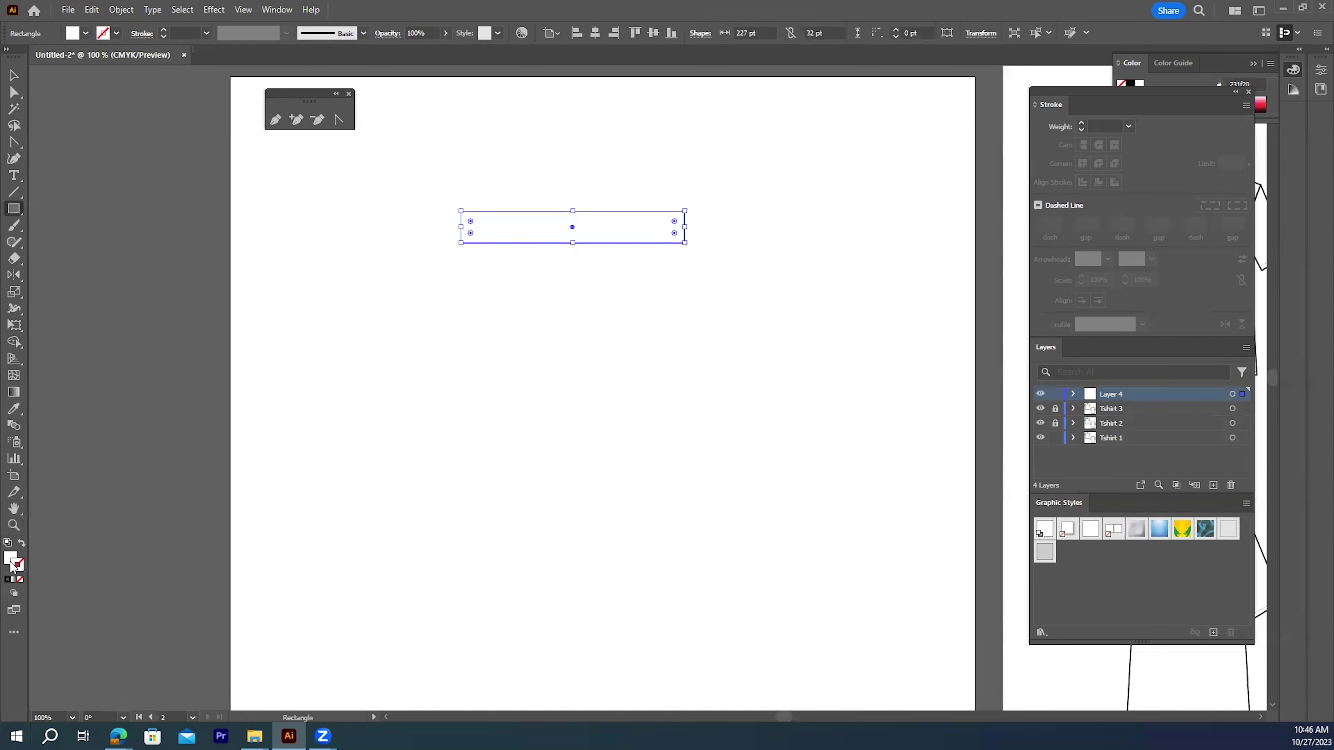
{"action": "left_click", "coordinate": [9, 559]}
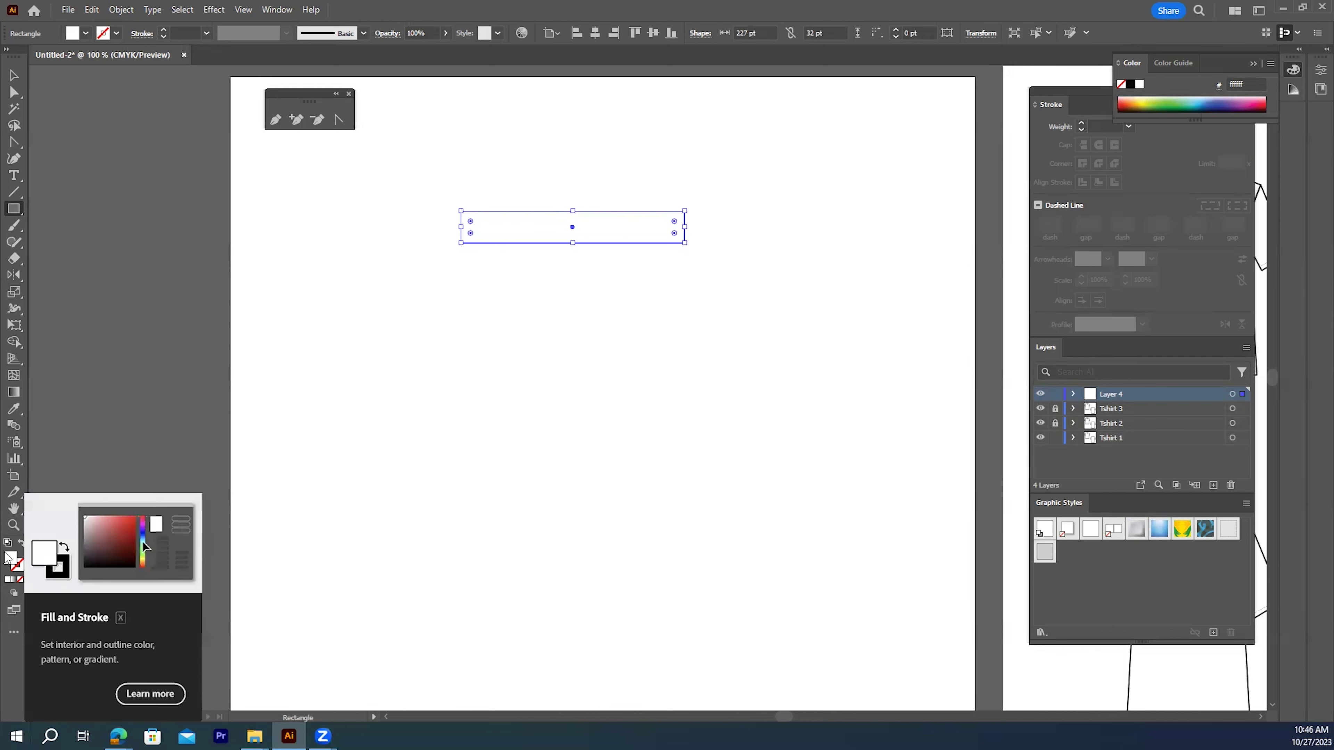
{"action": "double_click", "coordinate": [11, 558]}
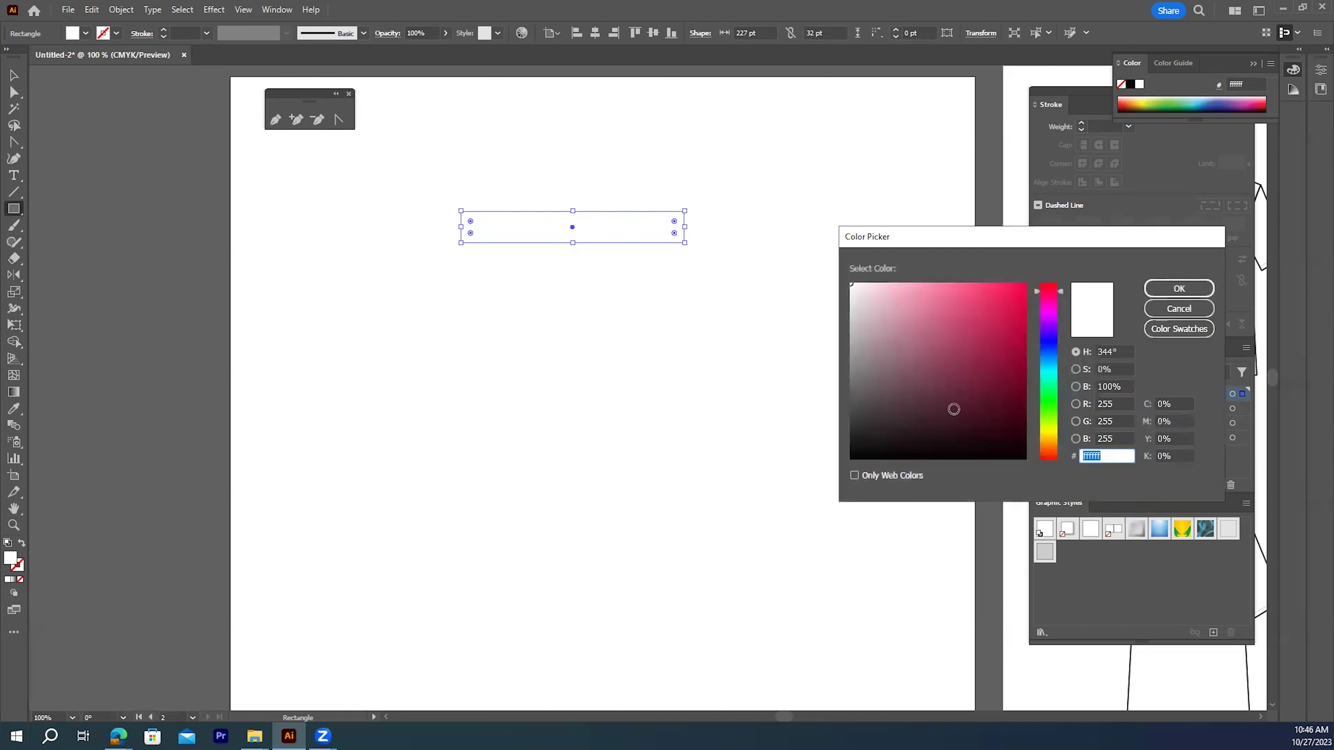
{"action": "left_click", "coordinate": [1045, 361]}
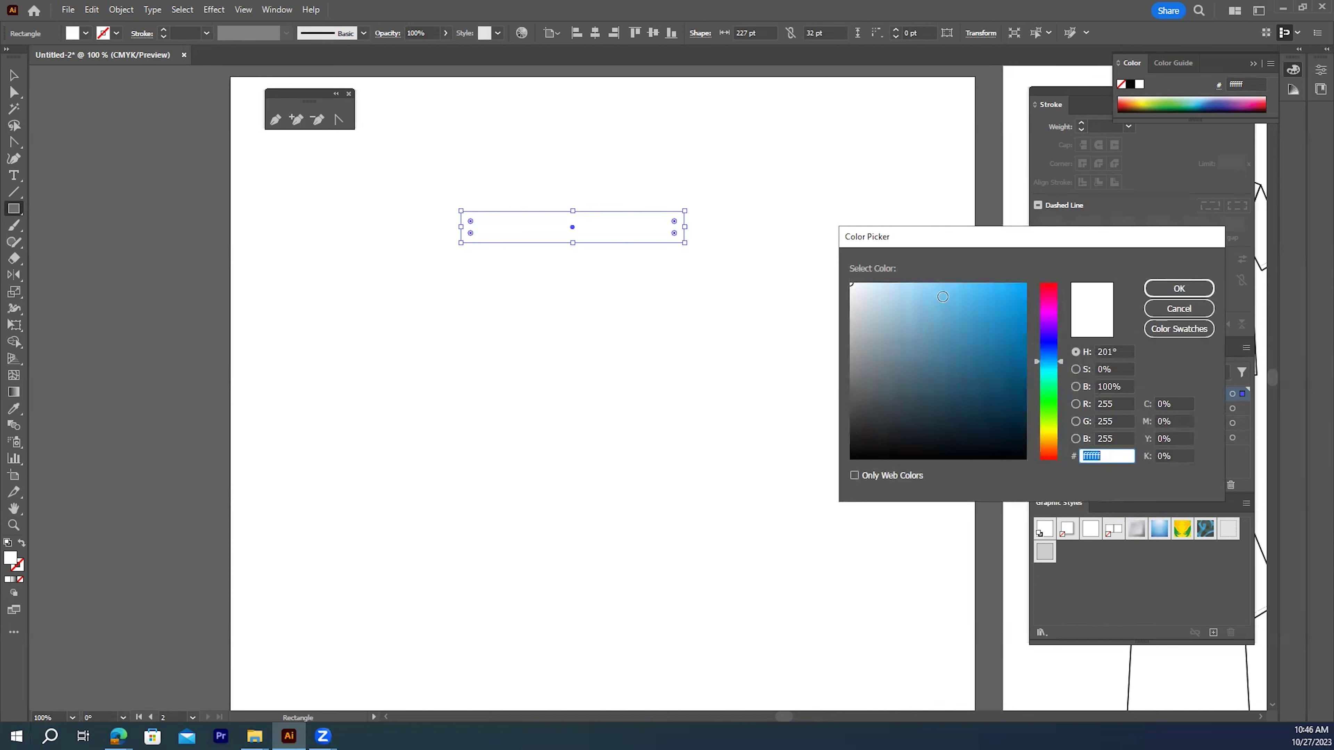
{"action": "left_click", "coordinate": [942, 298]}
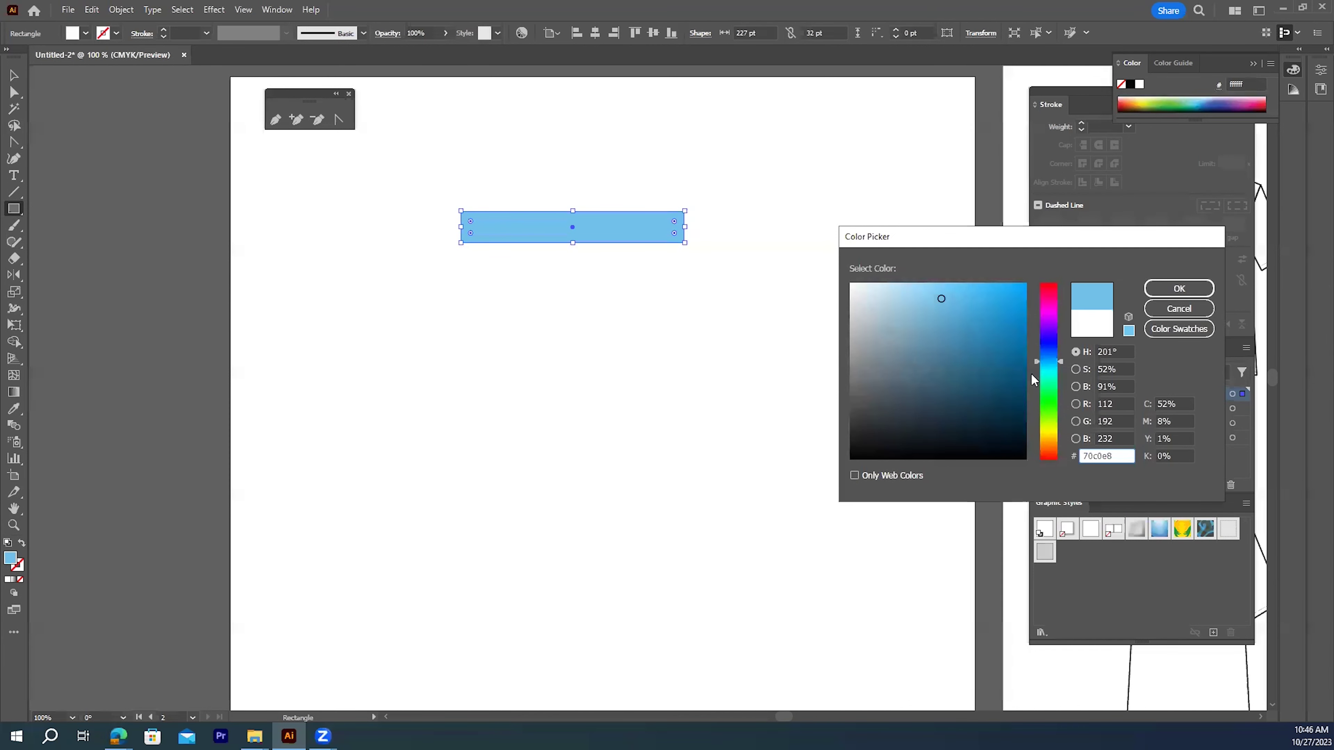
{"action": "left_click", "coordinate": [1046, 372]}
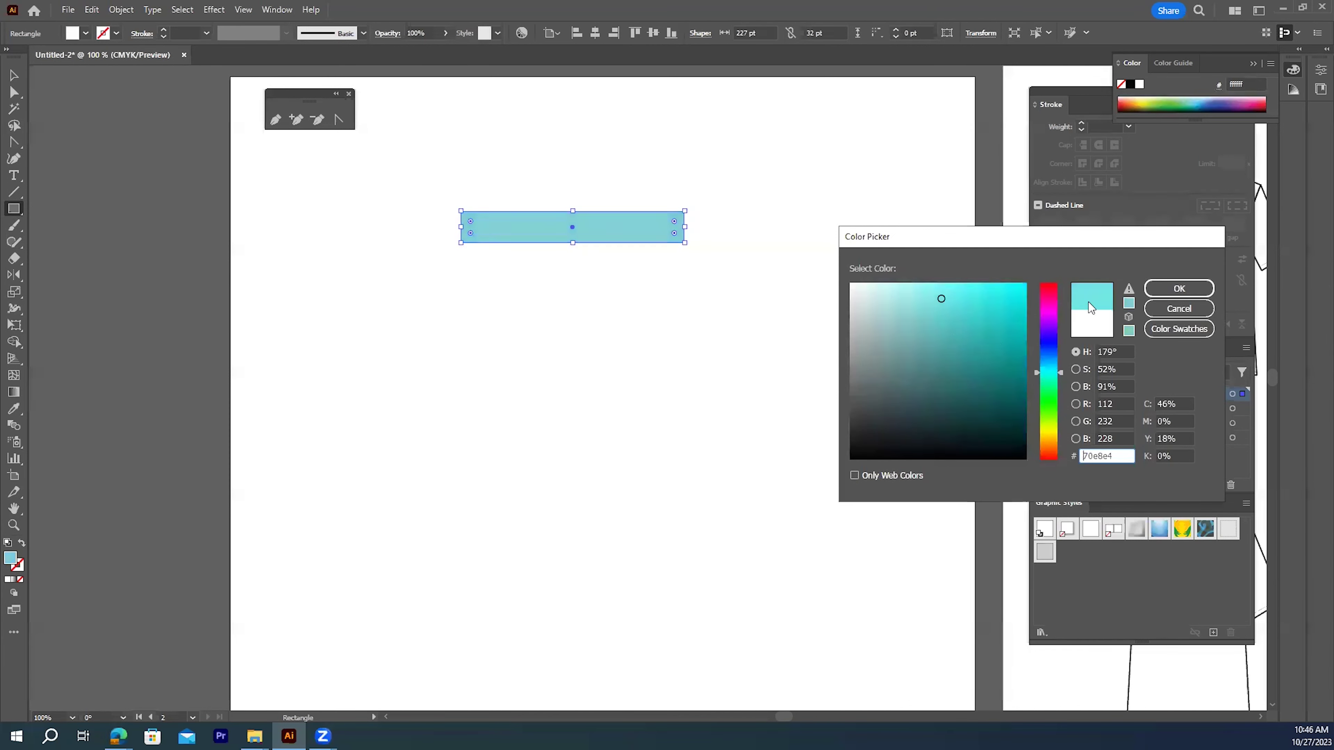
{"action": "left_click", "coordinate": [1179, 288]}
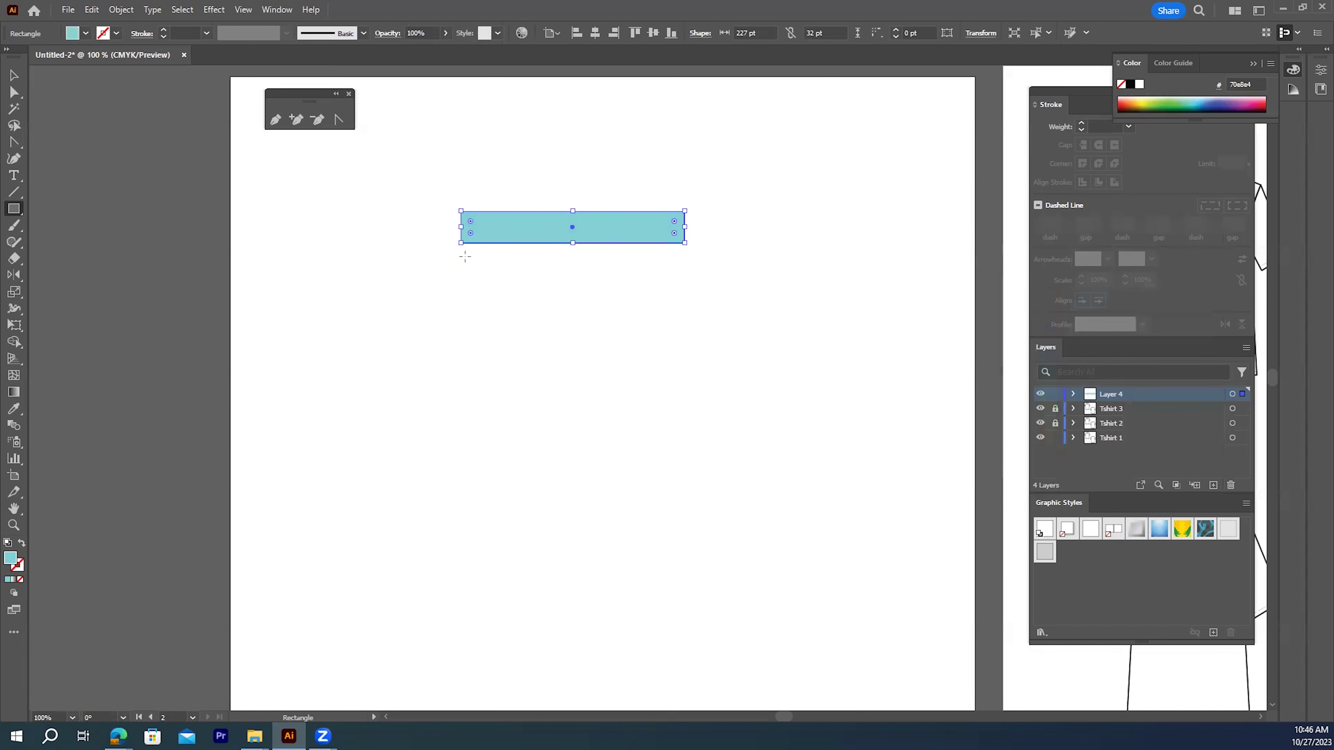
- Place a copy of the teal rectangle directly below the original
{"action": "left_click", "coordinate": [13, 75]}
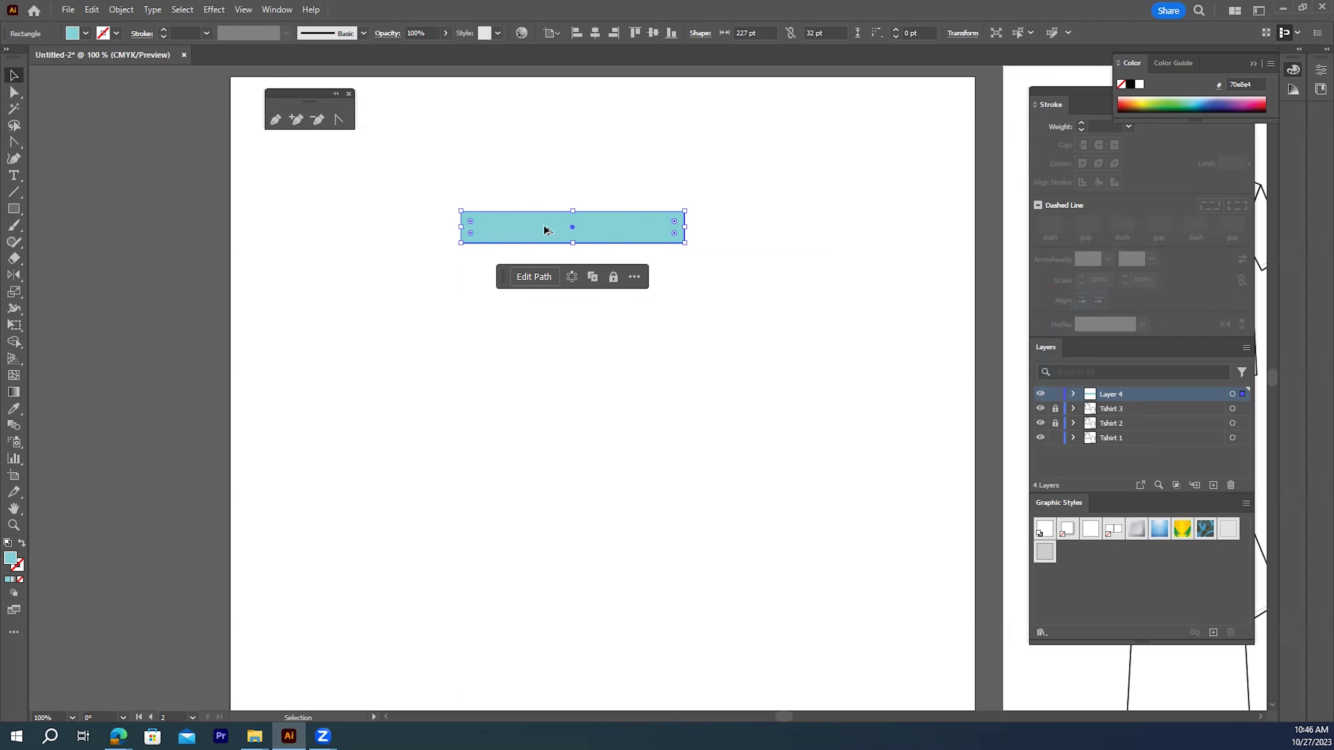
{"action": "left_click_drag", "start_coordinate": [546, 229], "coordinate": [548, 262]}
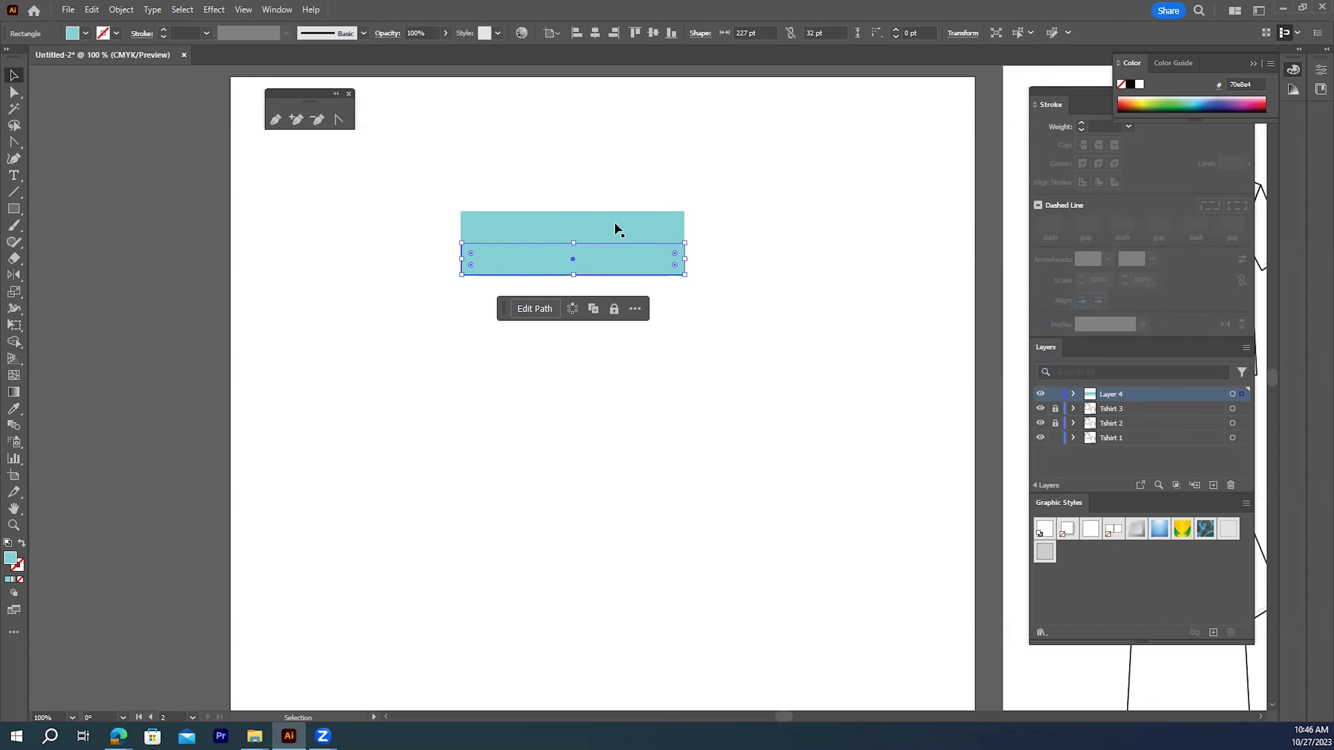
- Turn on Snap to Glyph and Snap to Grid for positioning the copied rectangle
{"action": "left_click", "coordinate": [243, 10]}
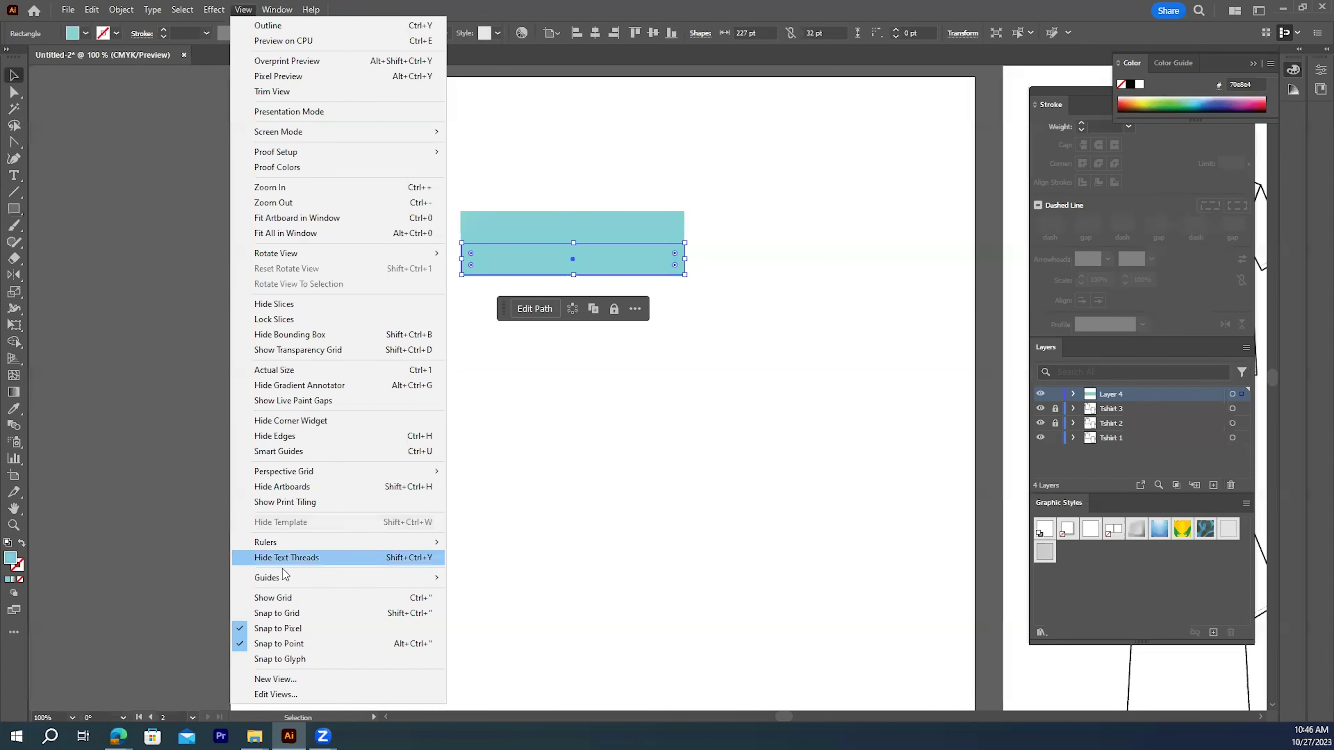
{"action": "left_click", "coordinate": [239, 662]}
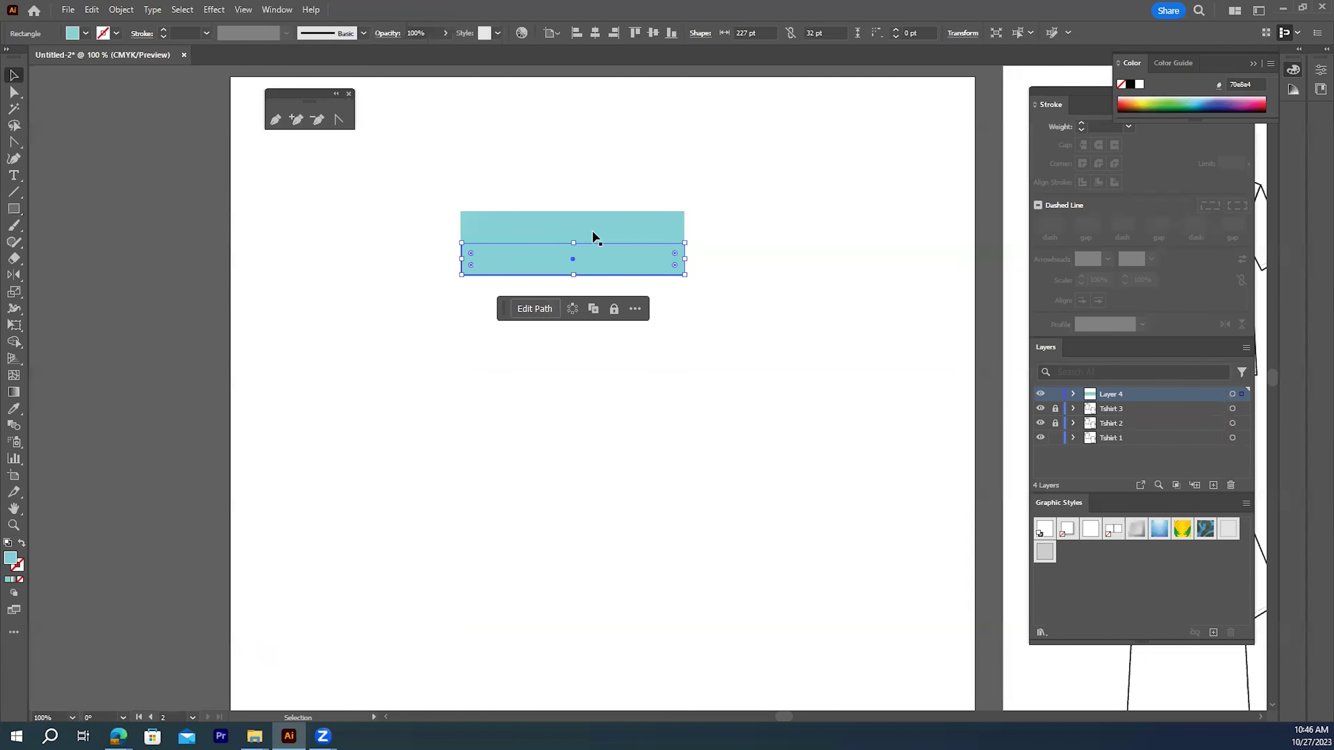
{"action": "mouse_move", "coordinate": [547, 261]}
{"action": "left_mouse_down"}
{"action": "mouse_move", "coordinate": [566, 295]}
{"action": "mouse_move", "coordinate": [551, 256]}
{"action": "mouse_move", "coordinate": [540, 262]}
{"action": "mouse_move", "coordinate": [568, 274]}
{"action": "mouse_move", "coordinate": [546, 259]}
{"action": "left_mouse_up"}
{"action": "left_click", "coordinate": [245, 9]}
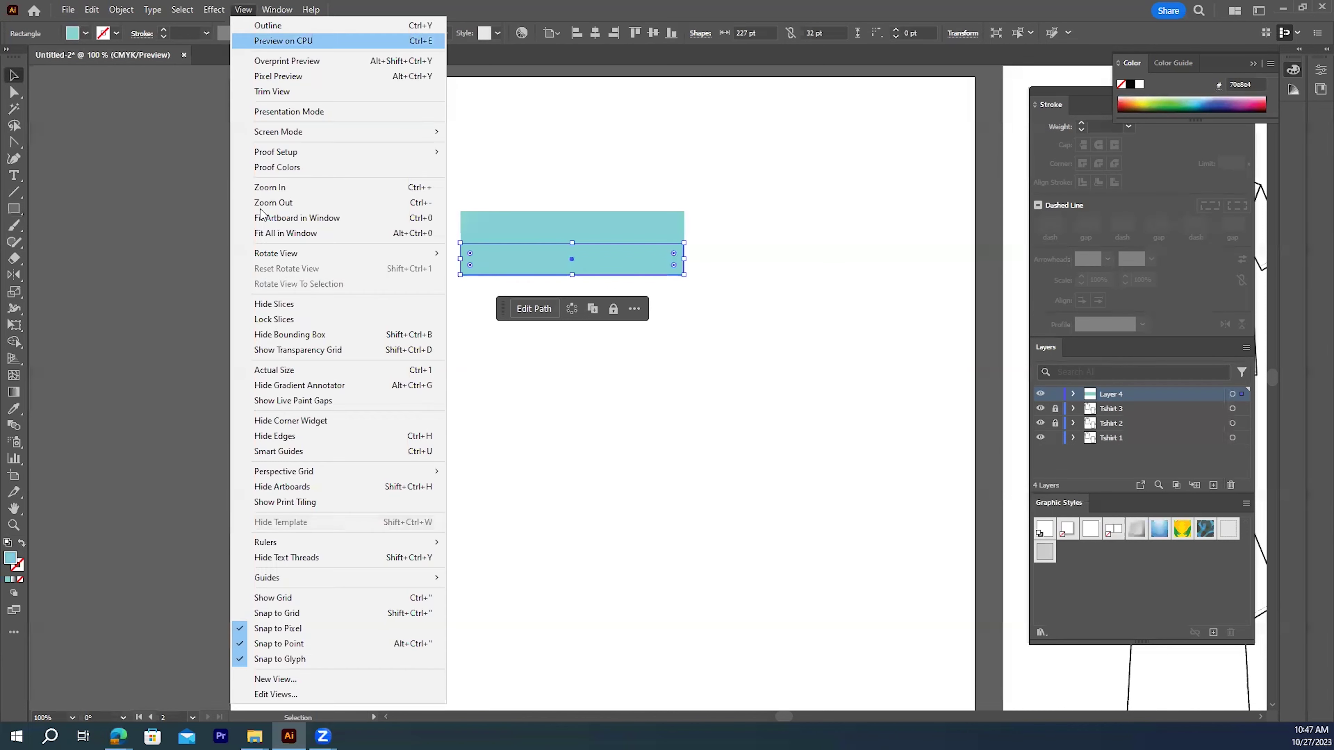
{"action": "left_click", "coordinate": [240, 613]}
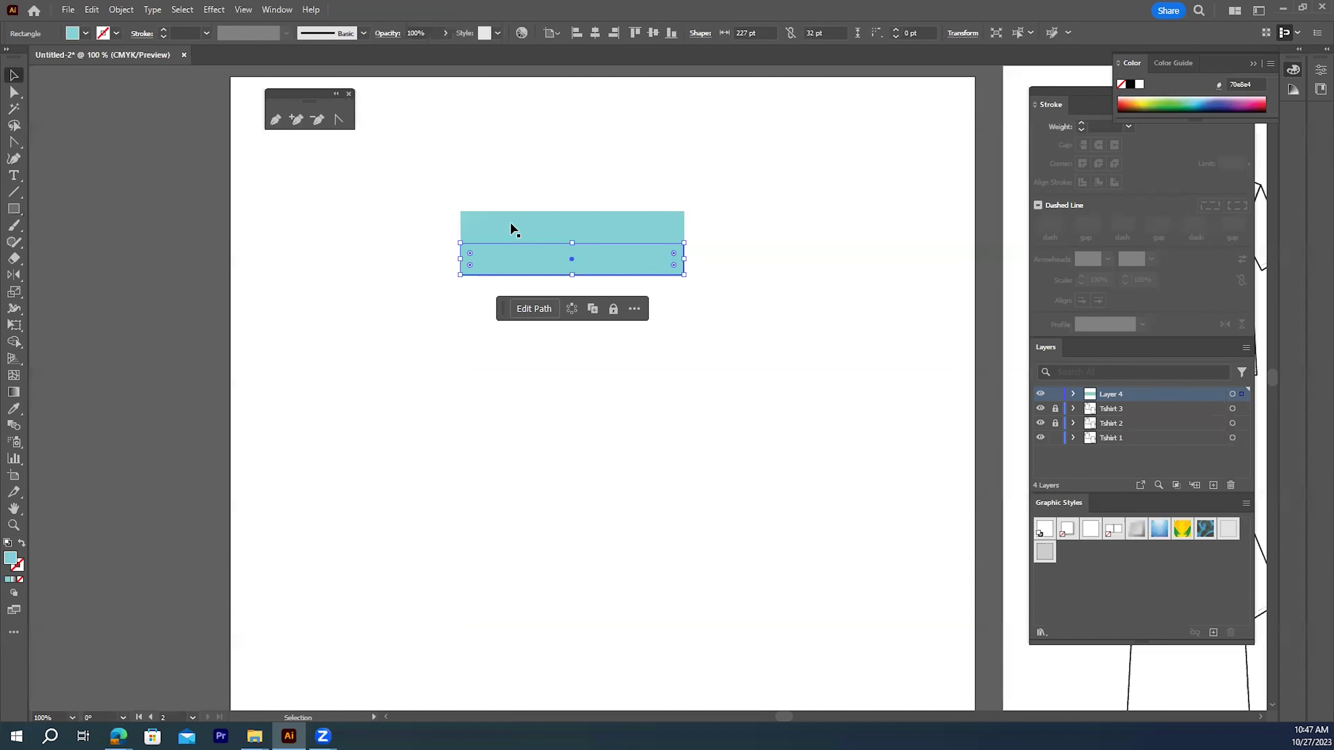
- Delete the lower copy and place a fresh duplicate of the teal rectangle flush against the original's lower edge
{"action": "left_click_drag", "start_coordinate": [521, 262], "coordinate": [532, 339]}
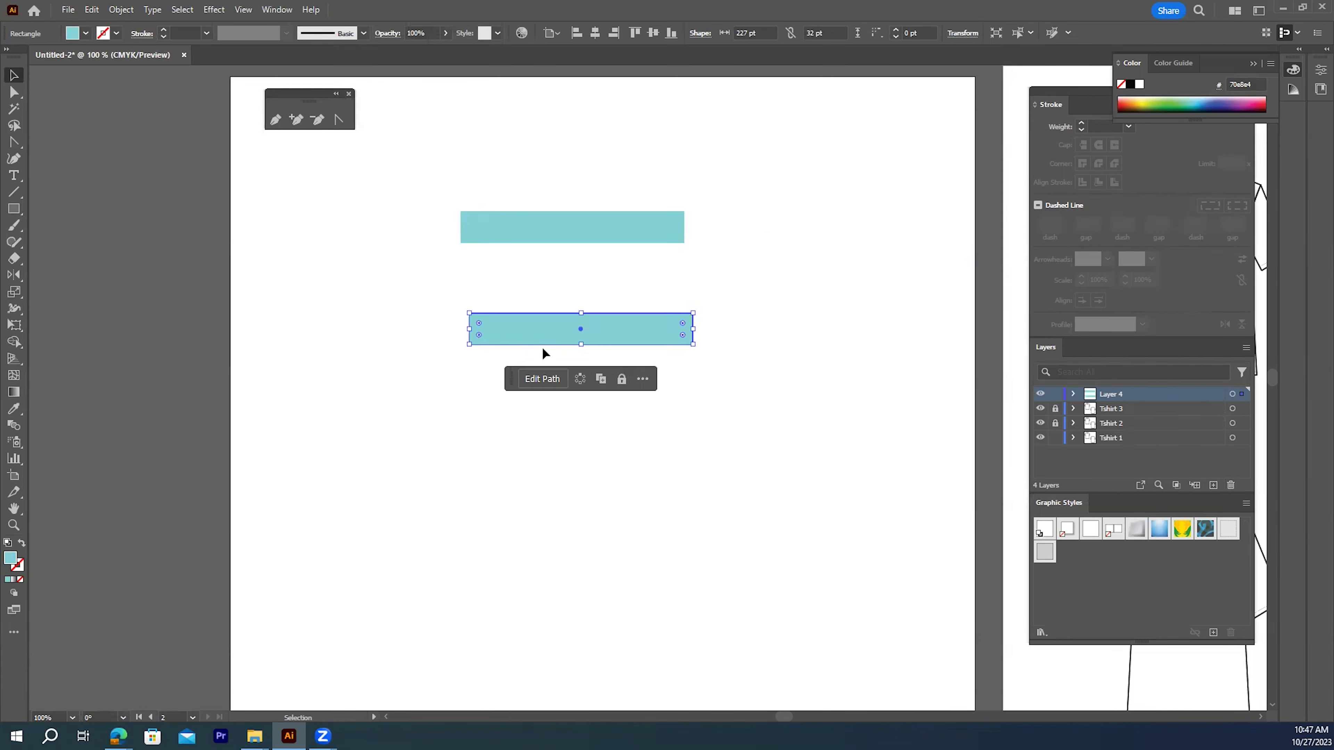
{"action": "key", "text": "Delete"}
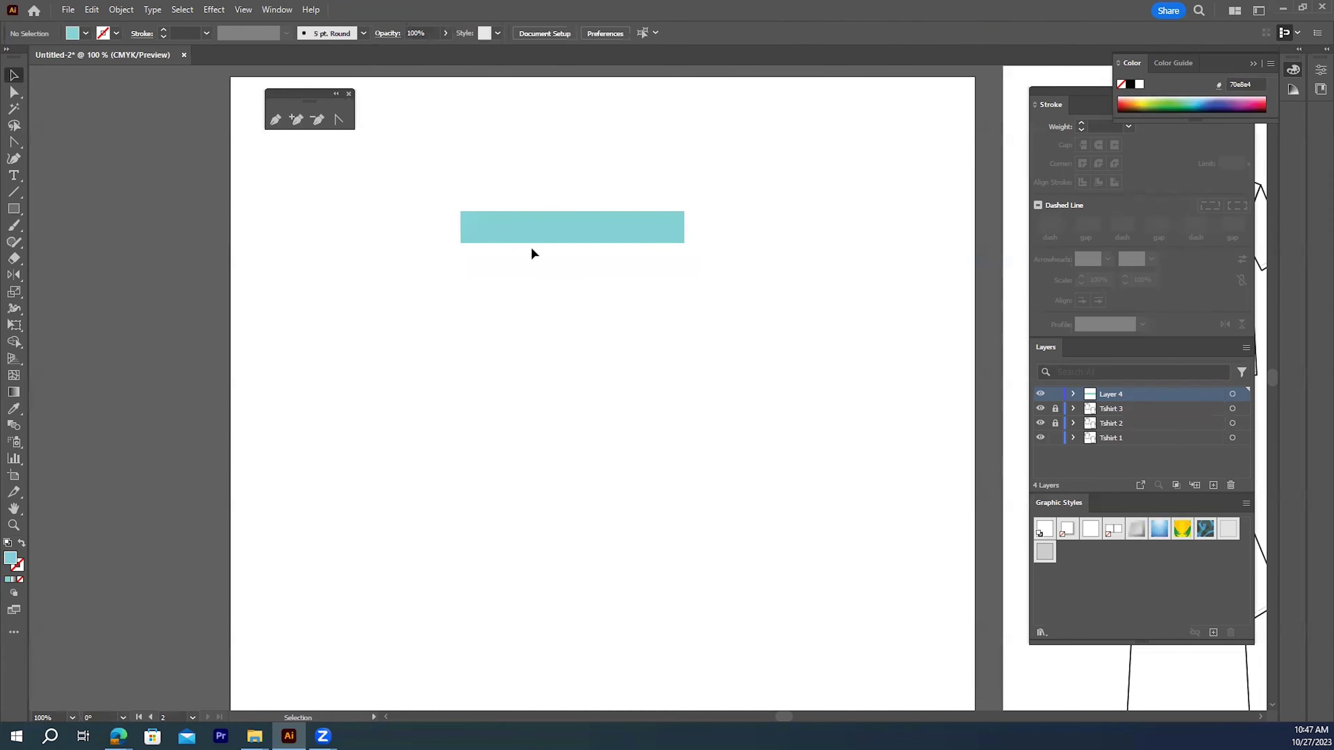
{"action": "left_click", "coordinate": [566, 228]}
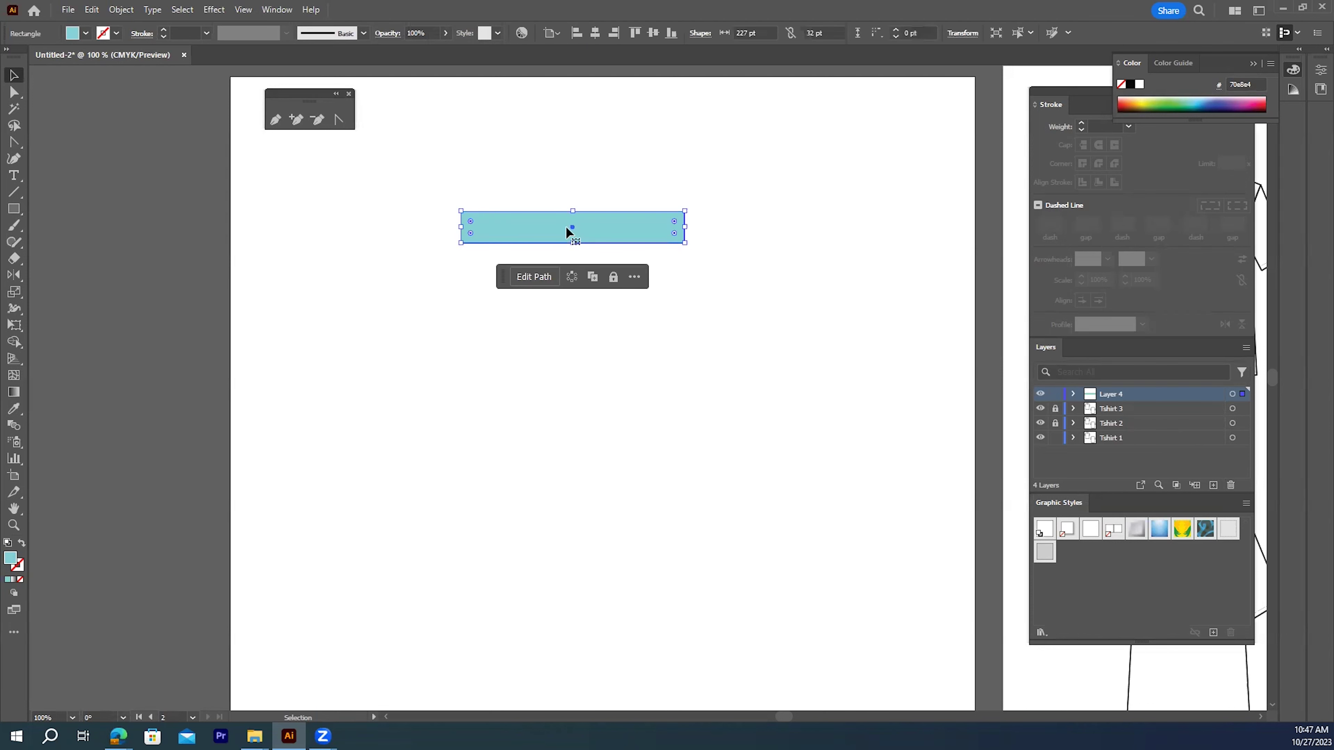
{"action": "left_click_drag", "start_coordinate": [551, 227], "coordinate": [549, 259]}
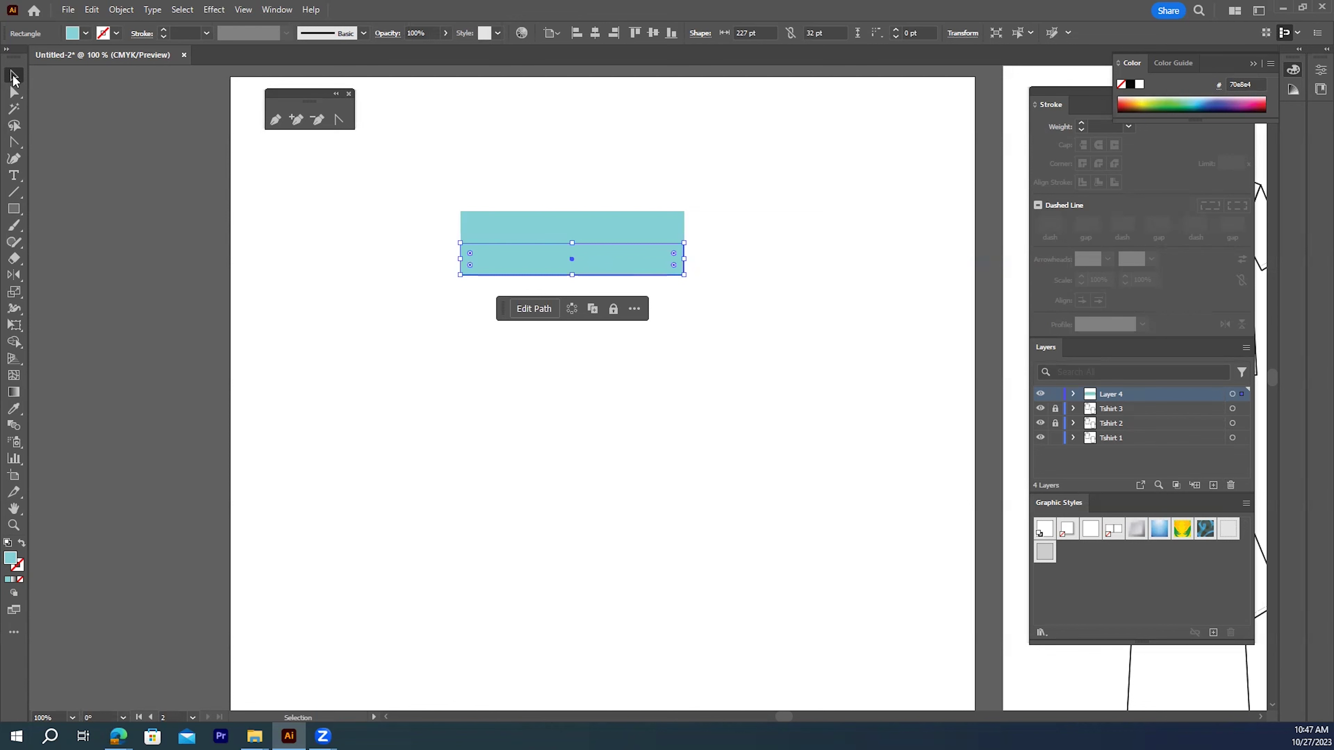
- Align the two teal rectangles horizontally by their centers
{"action": "left_click_drag", "start_coordinate": [437, 186], "coordinate": [701, 313]}
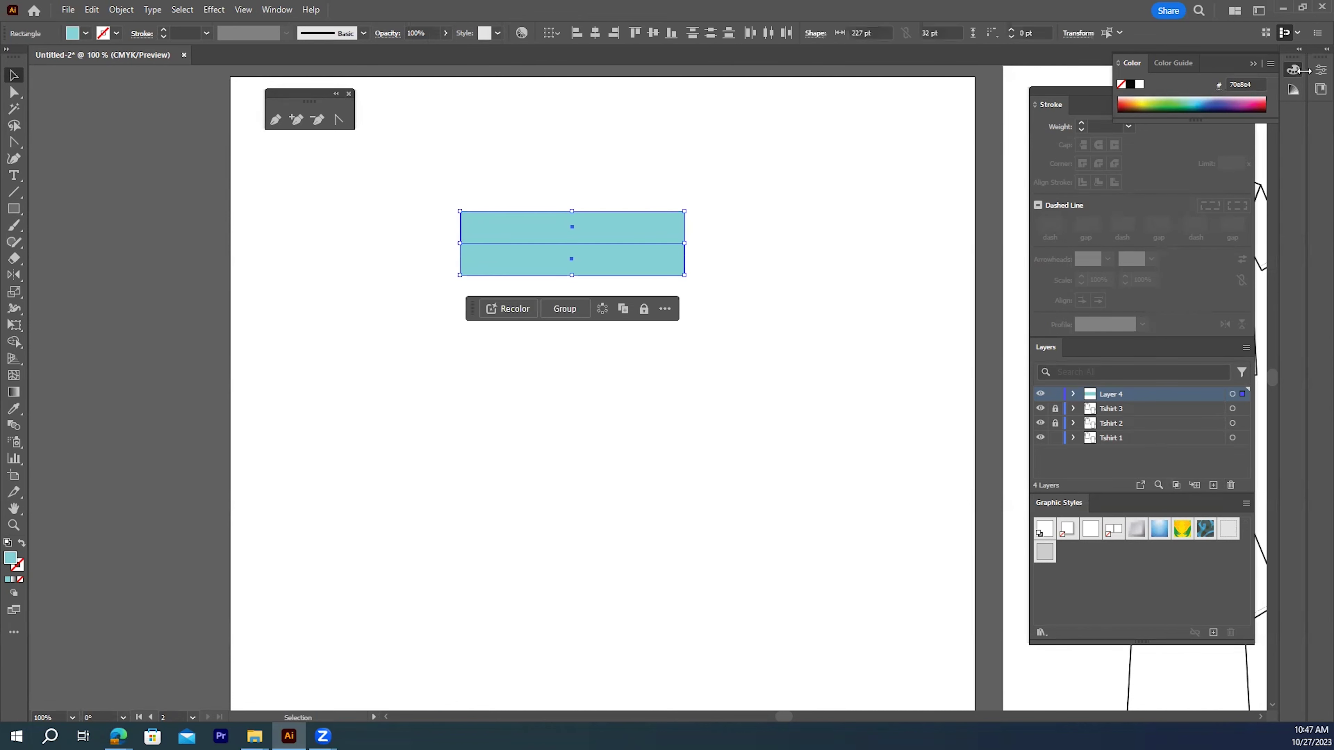
{"action": "left_click", "coordinate": [1318, 58]}
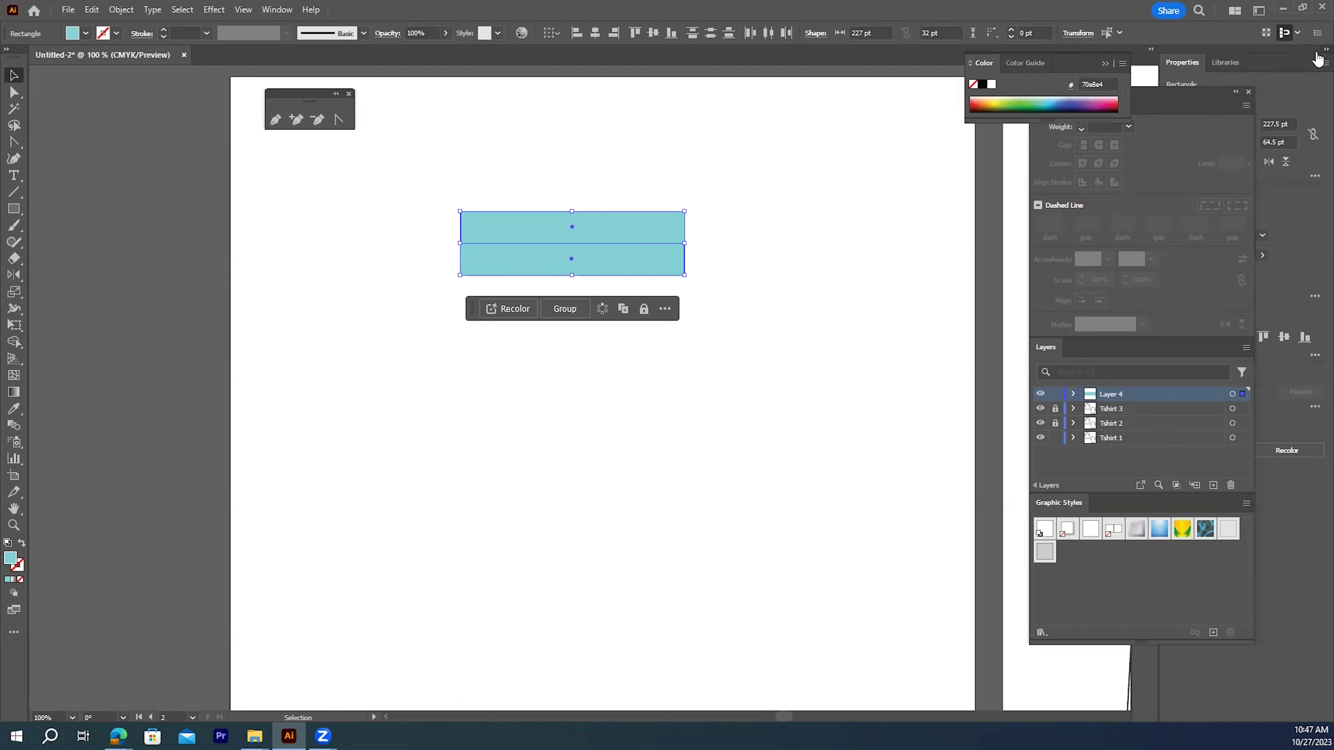
{"action": "left_click_drag", "start_coordinate": [1148, 99], "coordinate": [893, 154]}
{"action": "mouse_move", "coordinate": [1083, 93]}
{"action": "left_mouse_down"}
{"action": "mouse_move", "coordinate": [972, 254]}
{"action": "mouse_move", "coordinate": [832, 408]}
{"action": "left_mouse_up"}
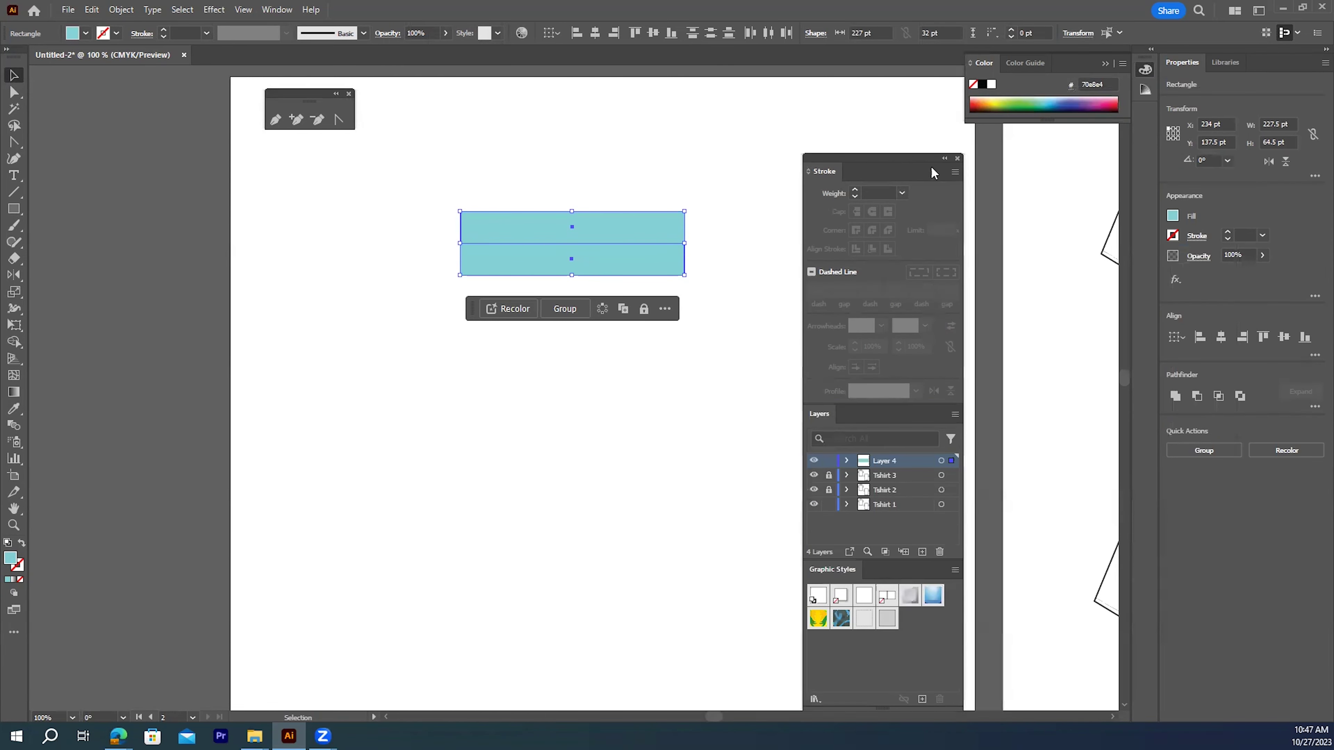
{"action": "left_click", "coordinate": [1221, 340]}
{"action": "left_click", "coordinate": [634, 182]}
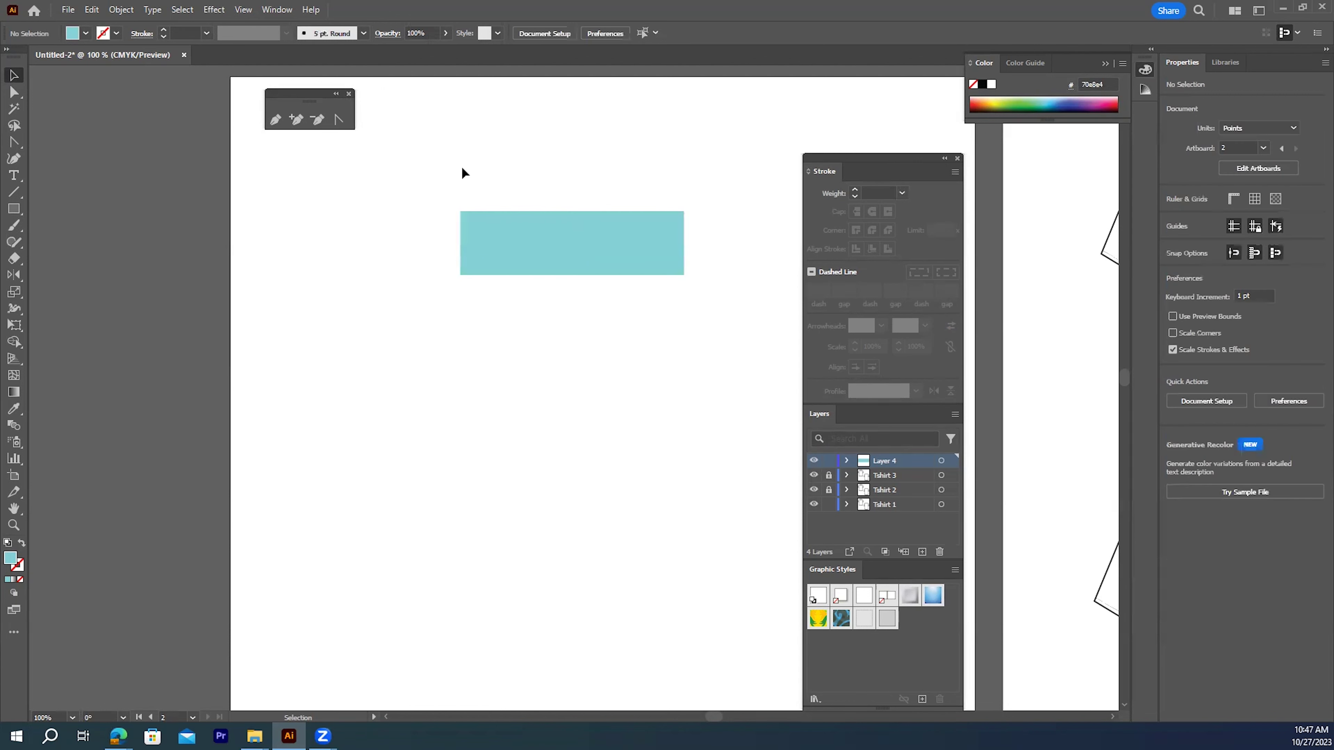
- Fill the lower rectangle with pale yellow, hex ebed98
{"action": "left_click", "coordinate": [523, 263]}
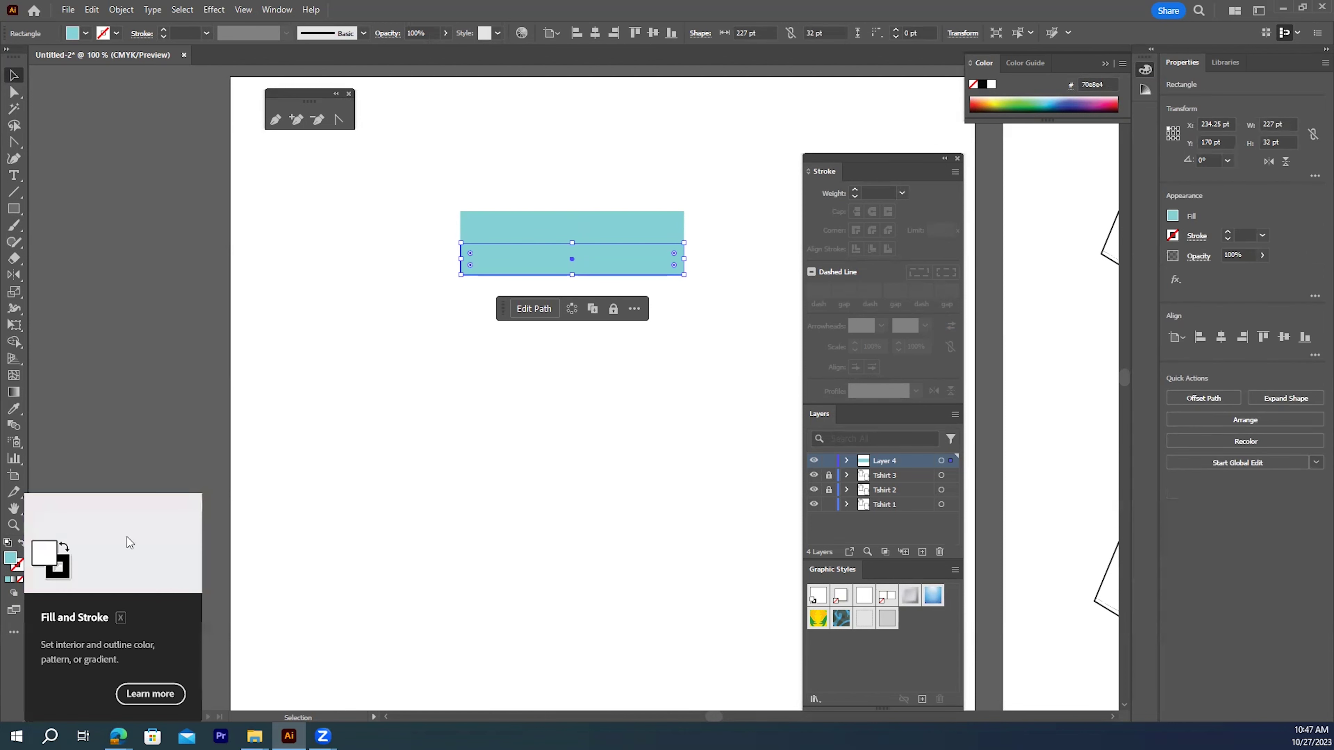
{"action": "double_click", "coordinate": [9, 558]}
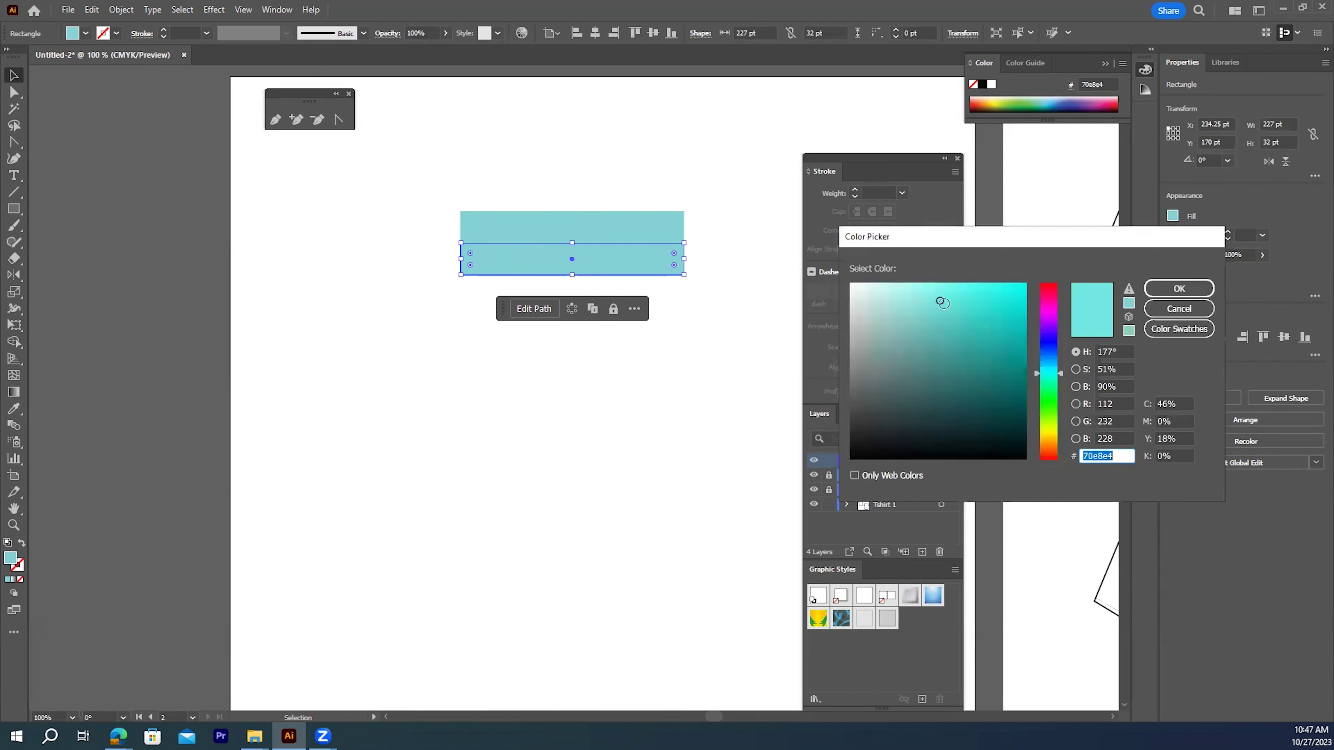
{"action": "left_click", "coordinate": [1042, 429]}
{"action": "left_click", "coordinate": [913, 294]}
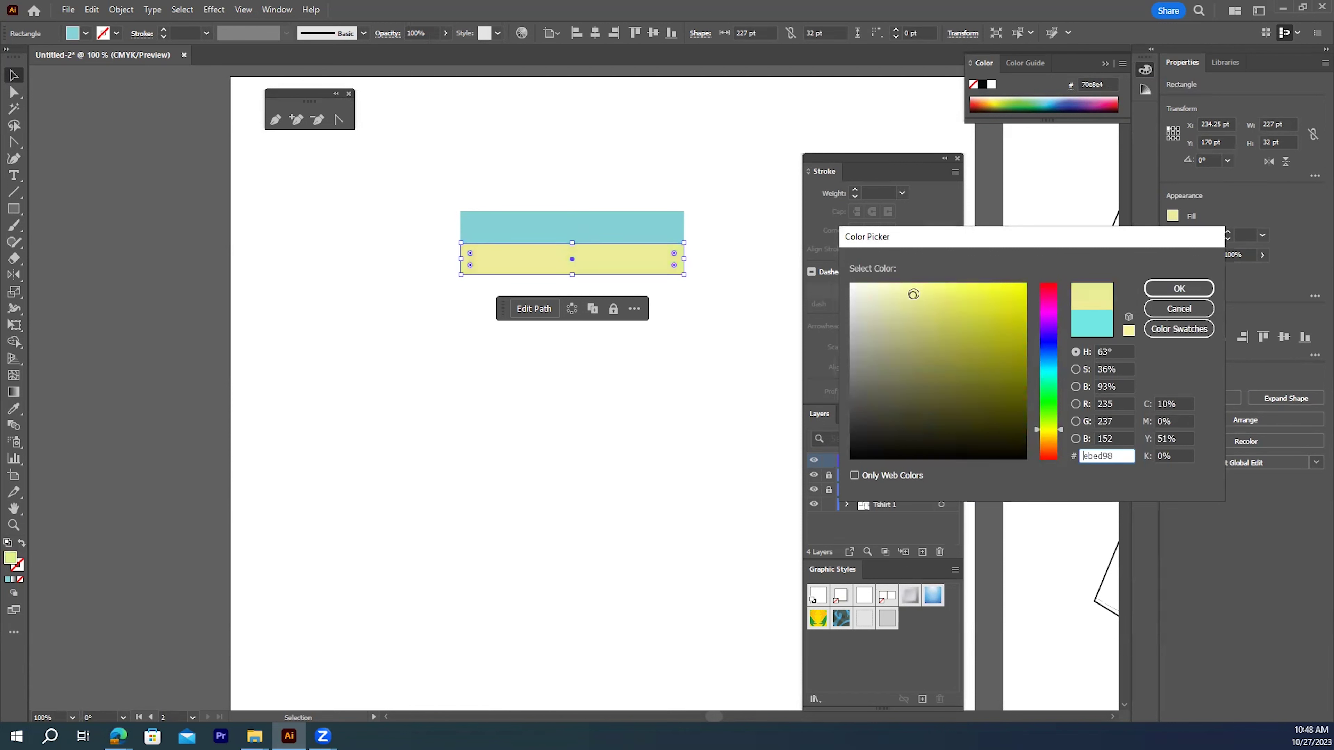
{"action": "left_click", "coordinate": [1186, 294]}
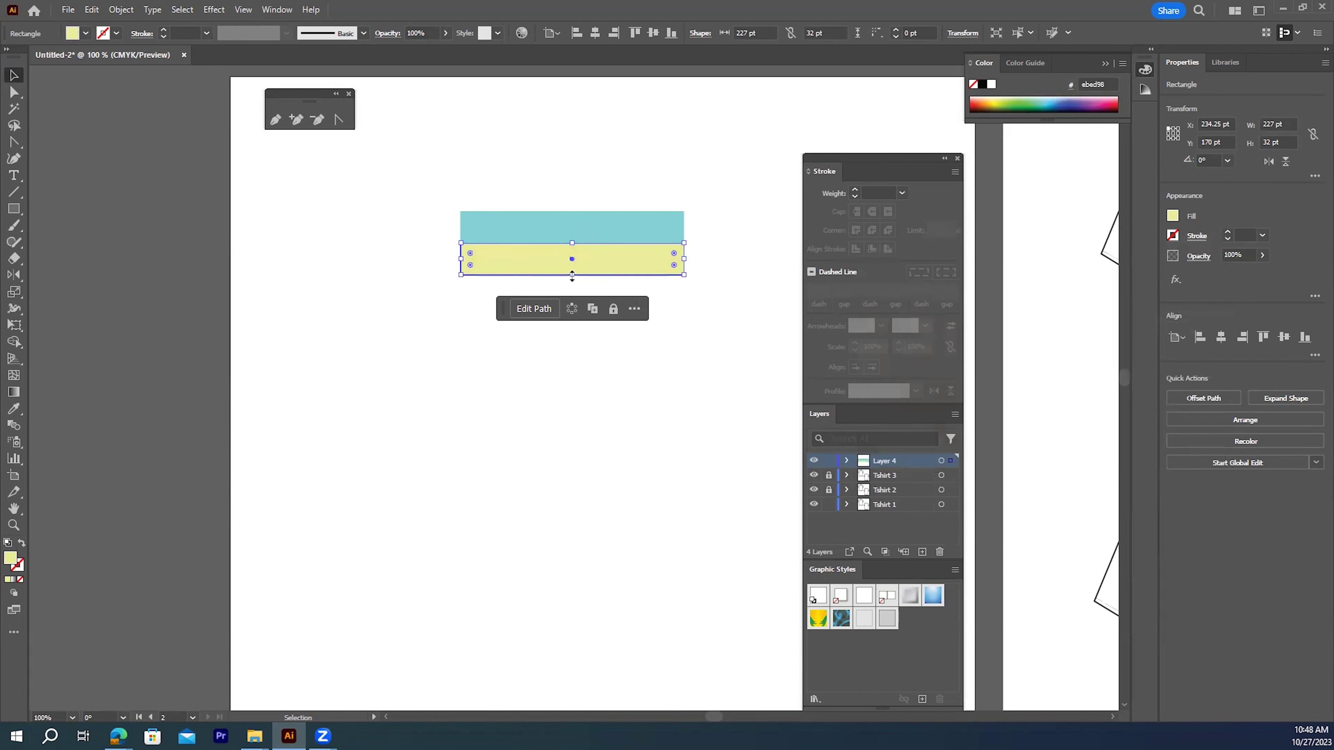
- Reduce the yellow rectangle's height to 17 pt, keeping its upper edge against the teal one
{"action": "left_click_drag", "start_coordinate": [572, 274], "coordinate": [574, 265]}
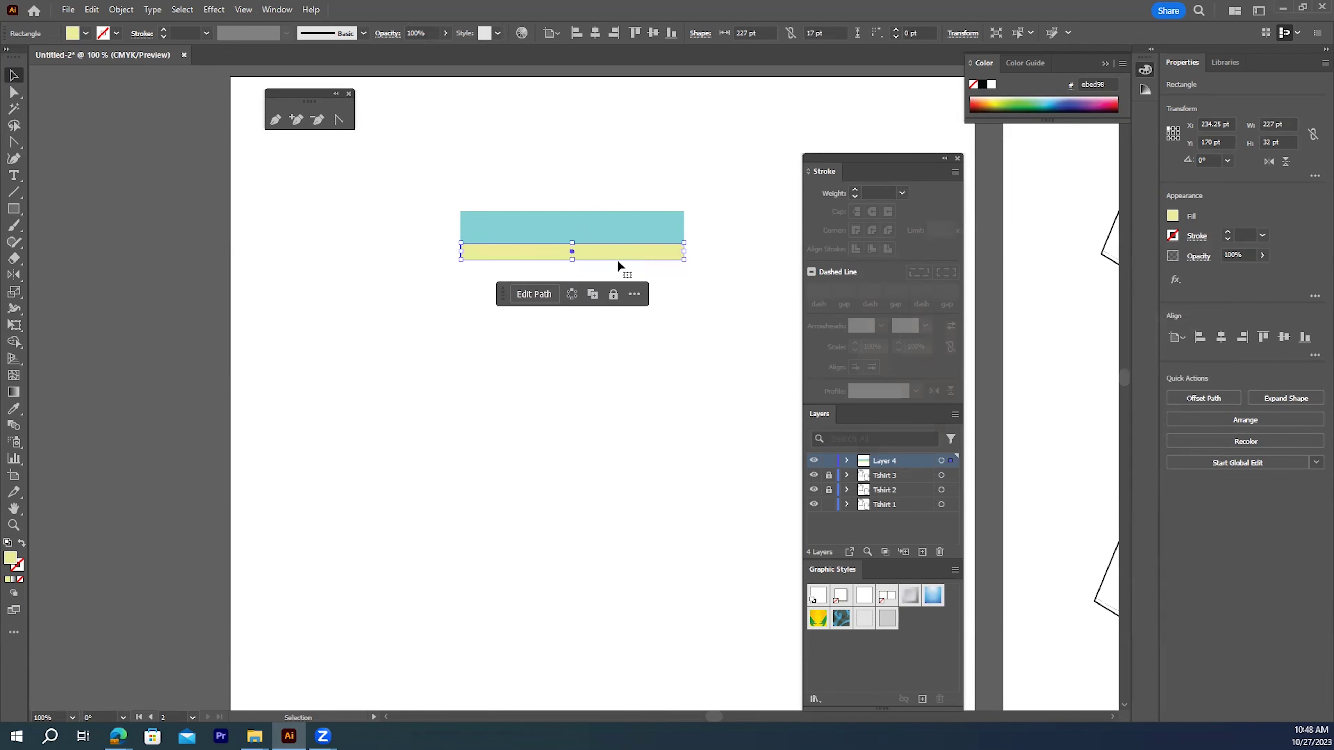
{"action": "left_click", "coordinate": [731, 241]}
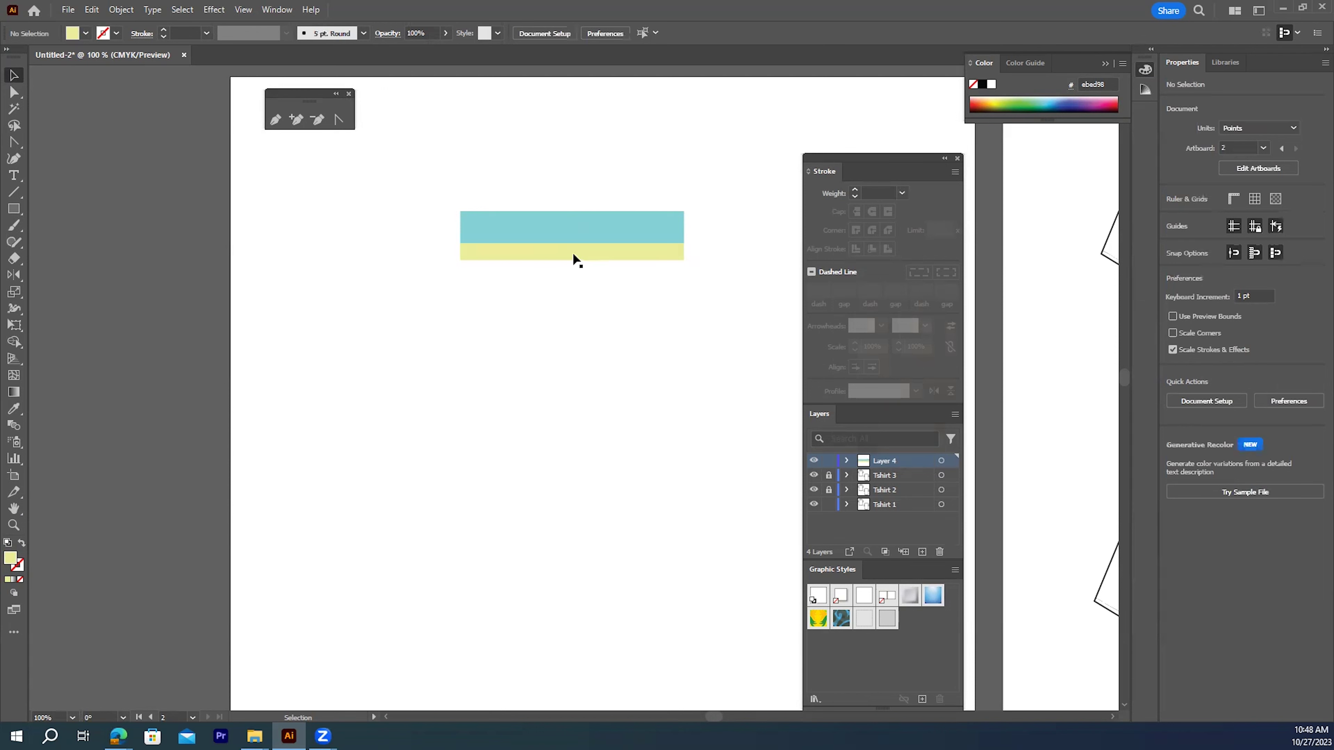
{"action": "double_click", "coordinate": [516, 253]}
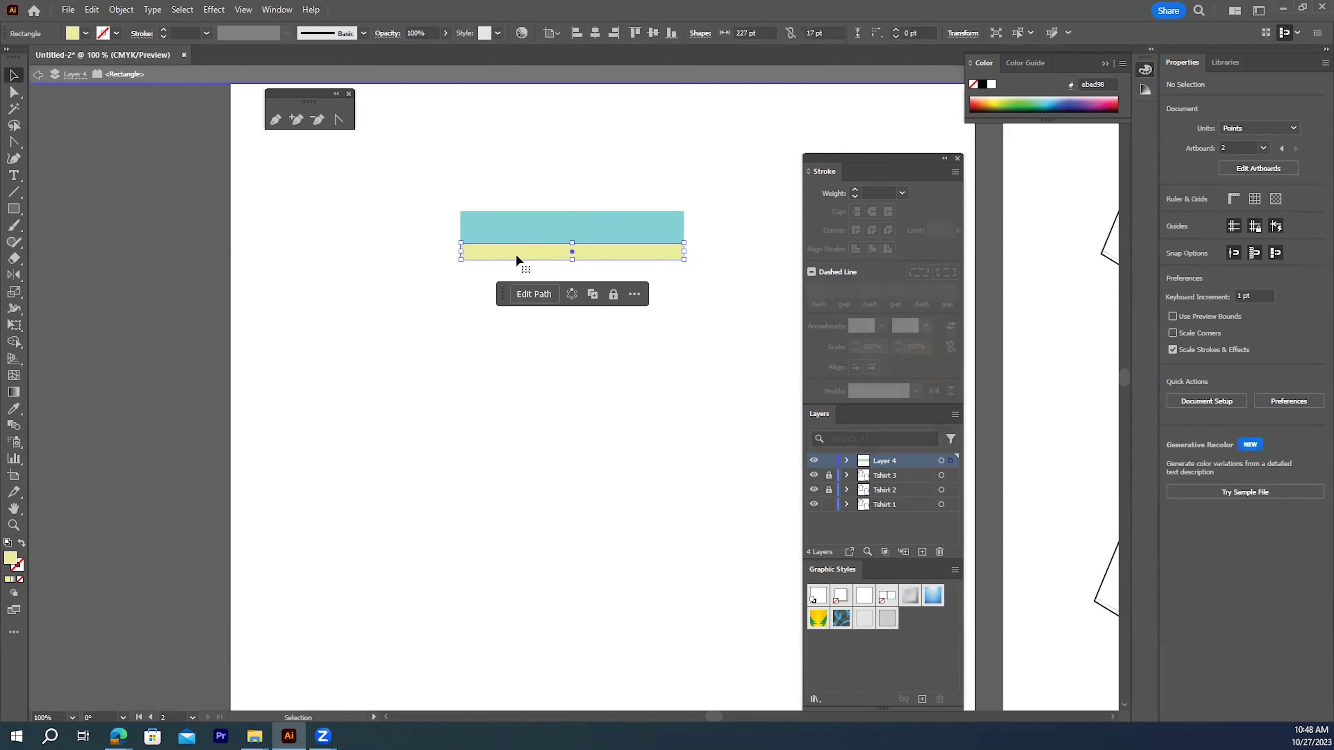
{"action": "double_click", "coordinate": [721, 255]}
- Duplicate the yellow stripe directly below itself and fill the copy with gray, hex 7f7f7f
{"action": "left_click", "coordinate": [634, 252]}
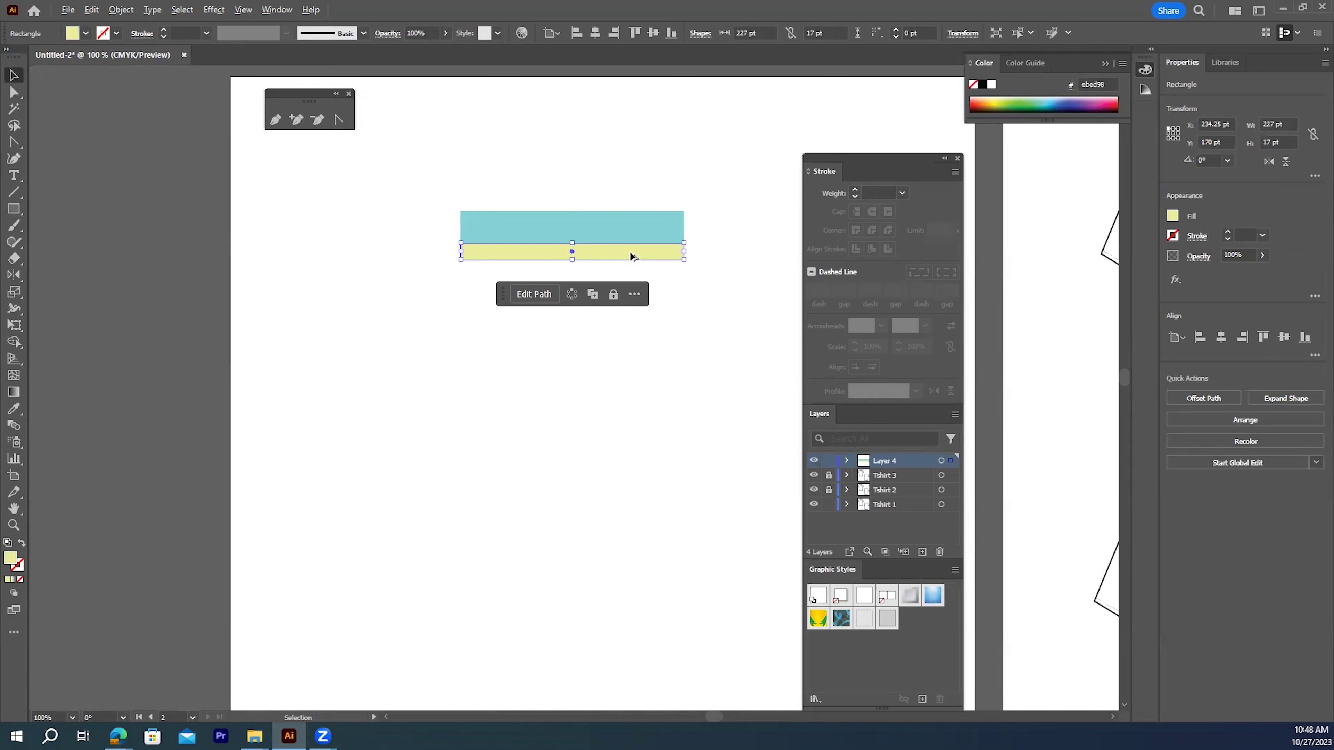
{"action": "left_click_drag", "start_coordinate": [630, 256], "coordinate": [631, 272], "text": "alt"}
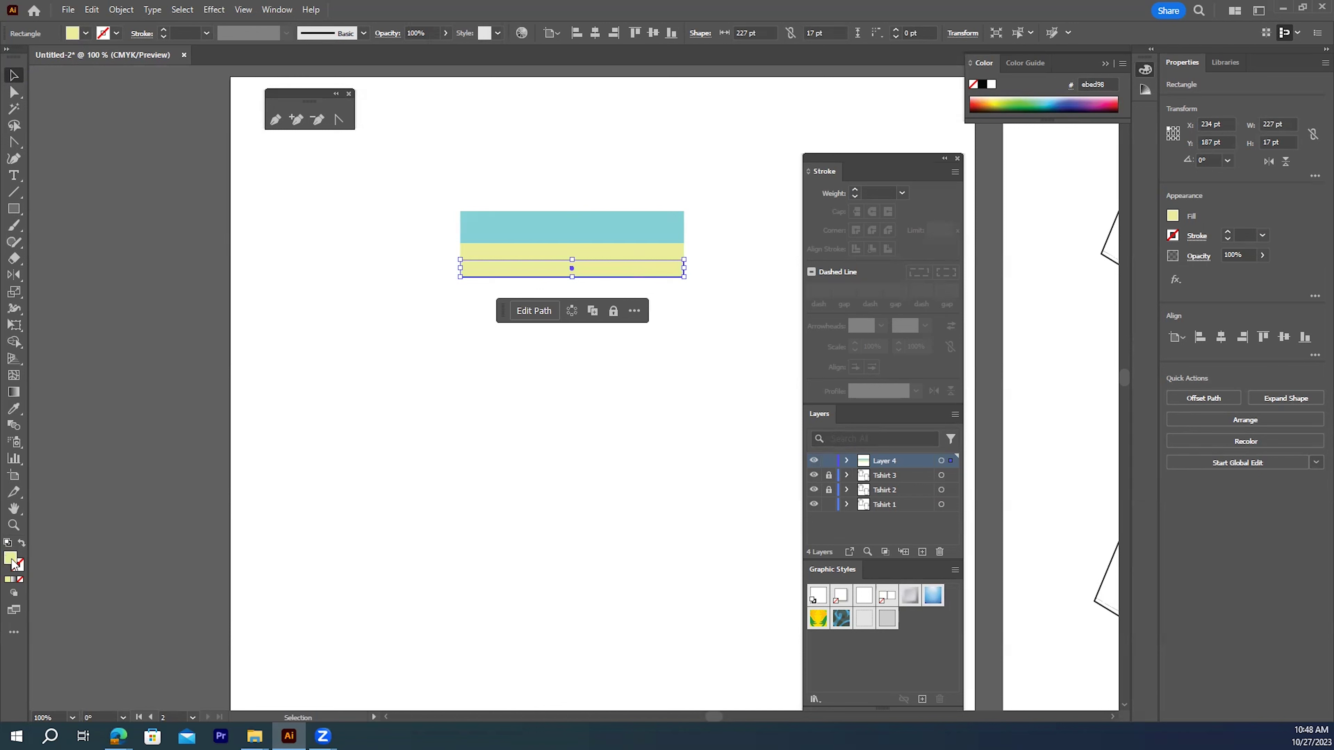
{"action": "double_click", "coordinate": [11, 560]}
{"action": "left_click", "coordinate": [860, 391]}
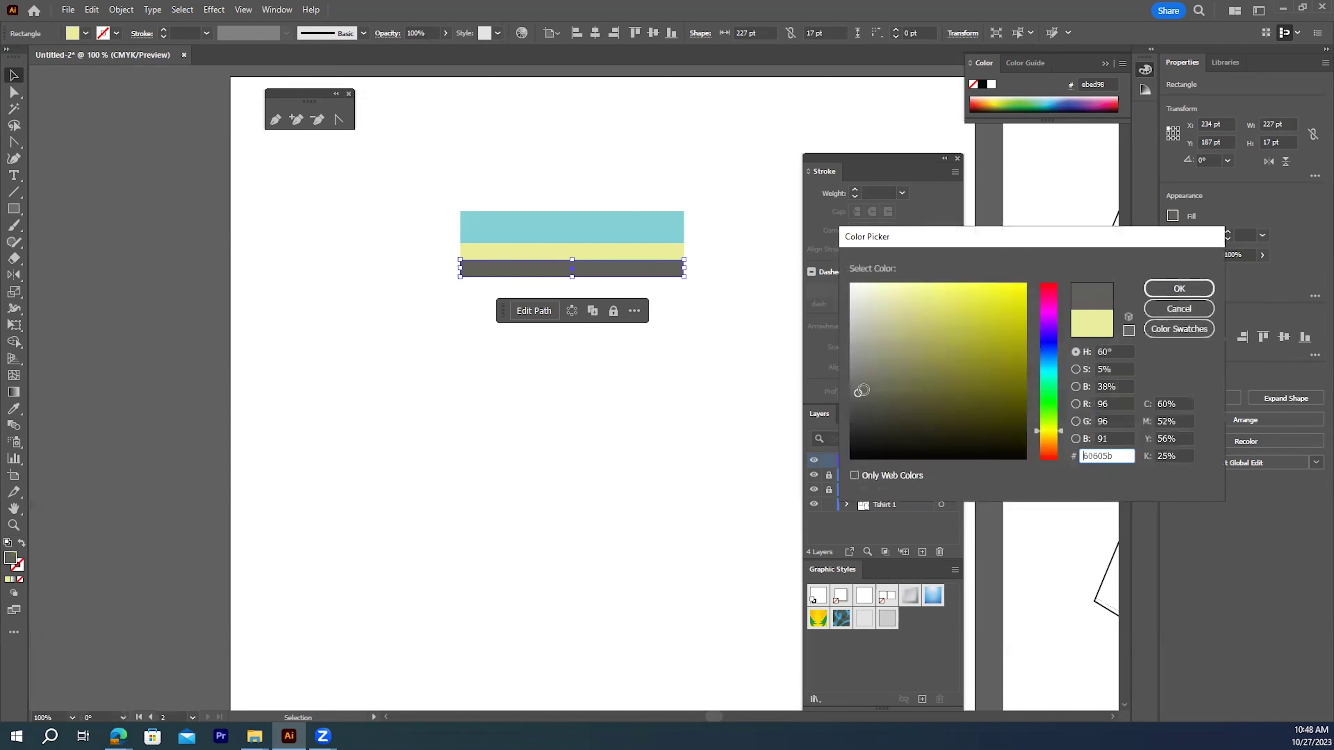
{"action": "left_click", "coordinate": [850, 371]}
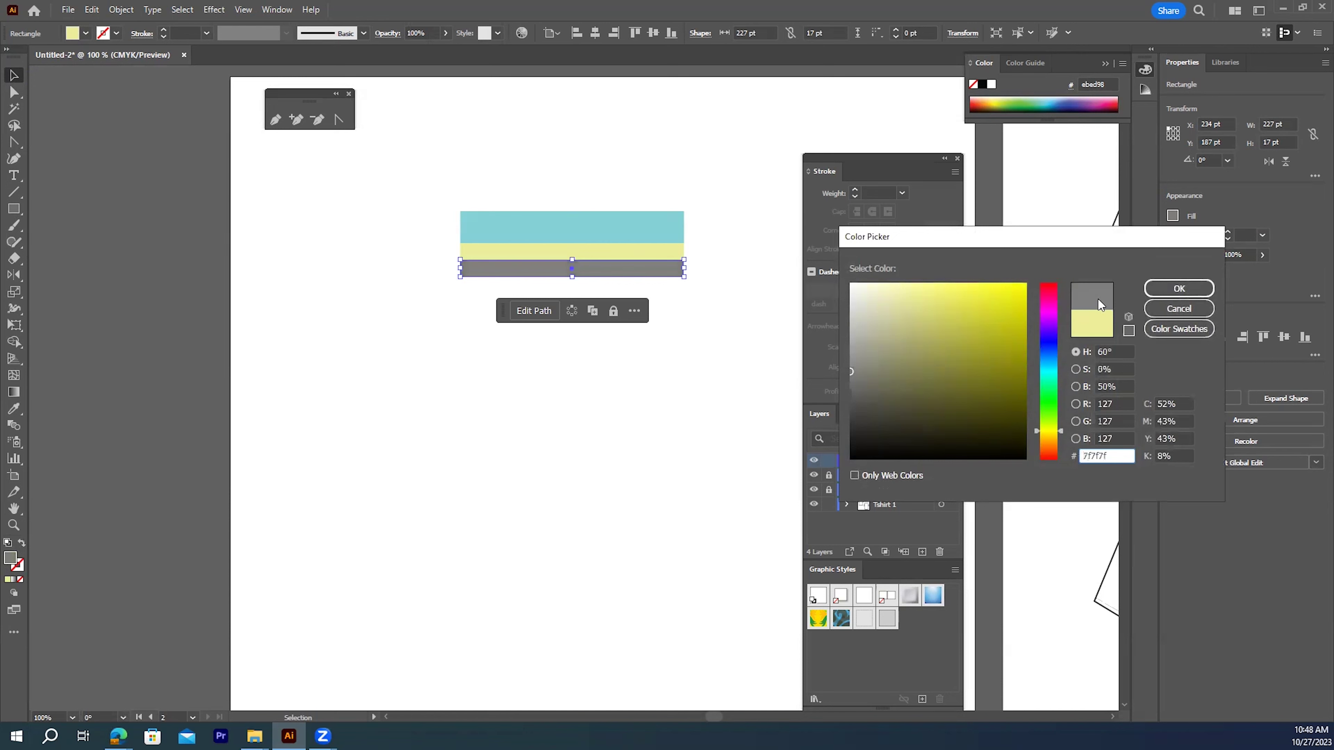
{"action": "left_click", "coordinate": [1179, 288]}
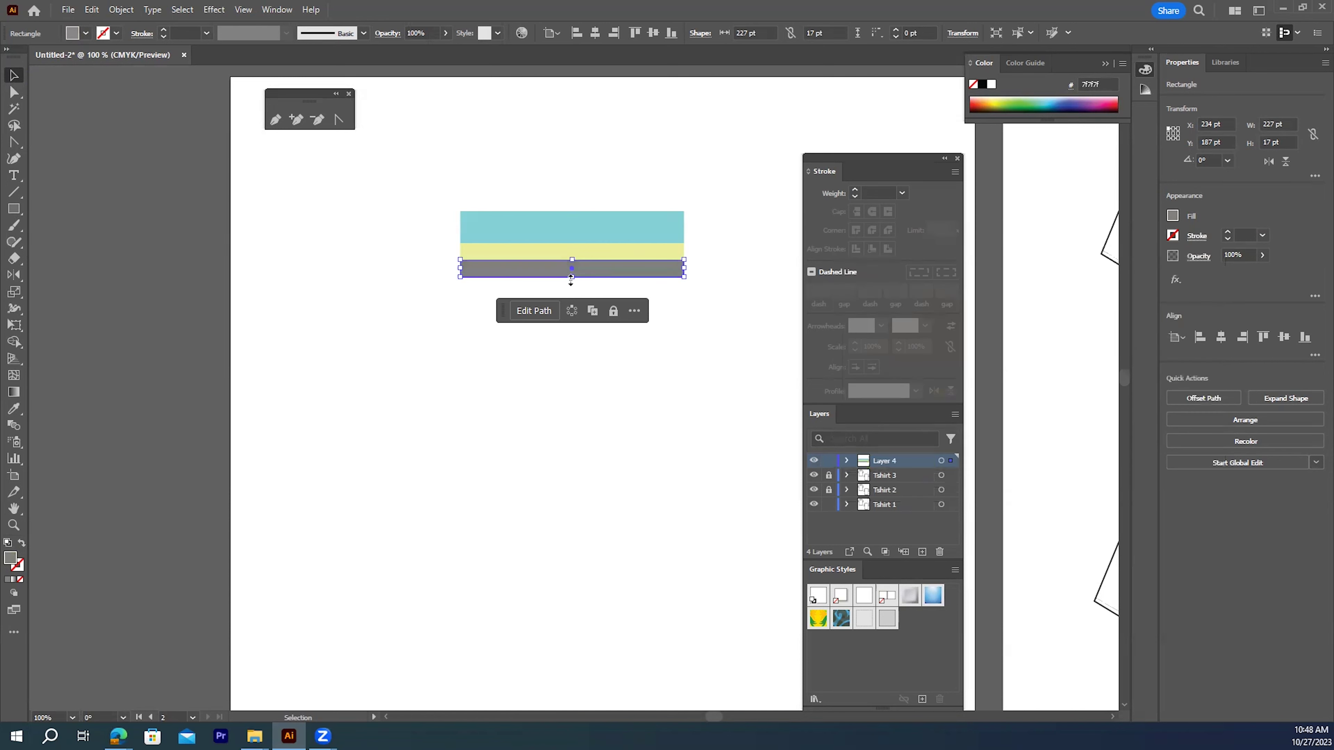
- Make the gray stripe thinner by raising its lower edge, and align all three stripes by their horizontal centers
{"action": "left_click_drag", "start_coordinate": [570, 277], "coordinate": [574, 272]}
{"action": "left_click", "coordinate": [376, 251]}
{"action": "left_click_drag", "start_coordinate": [433, 207], "coordinate": [724, 318]}
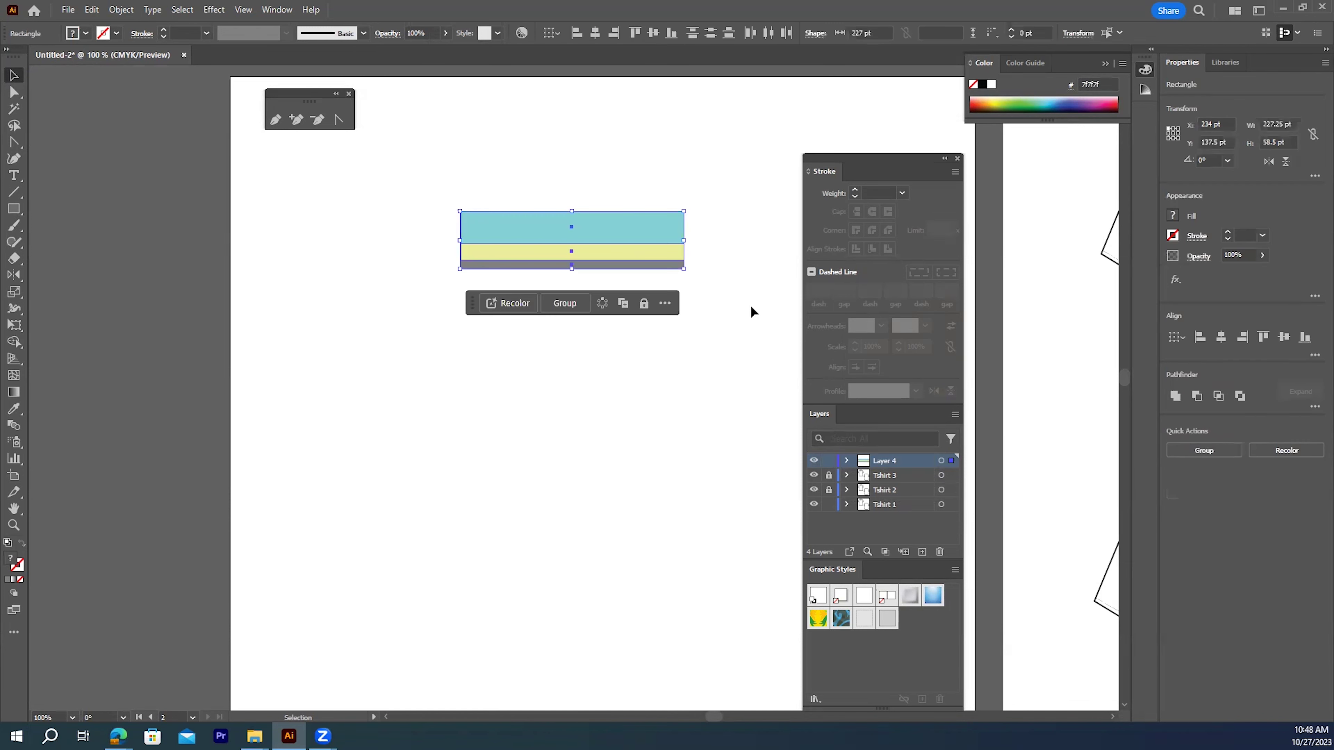
{"action": "left_click", "coordinate": [1222, 337]}
{"action": "left_click", "coordinate": [745, 168]}
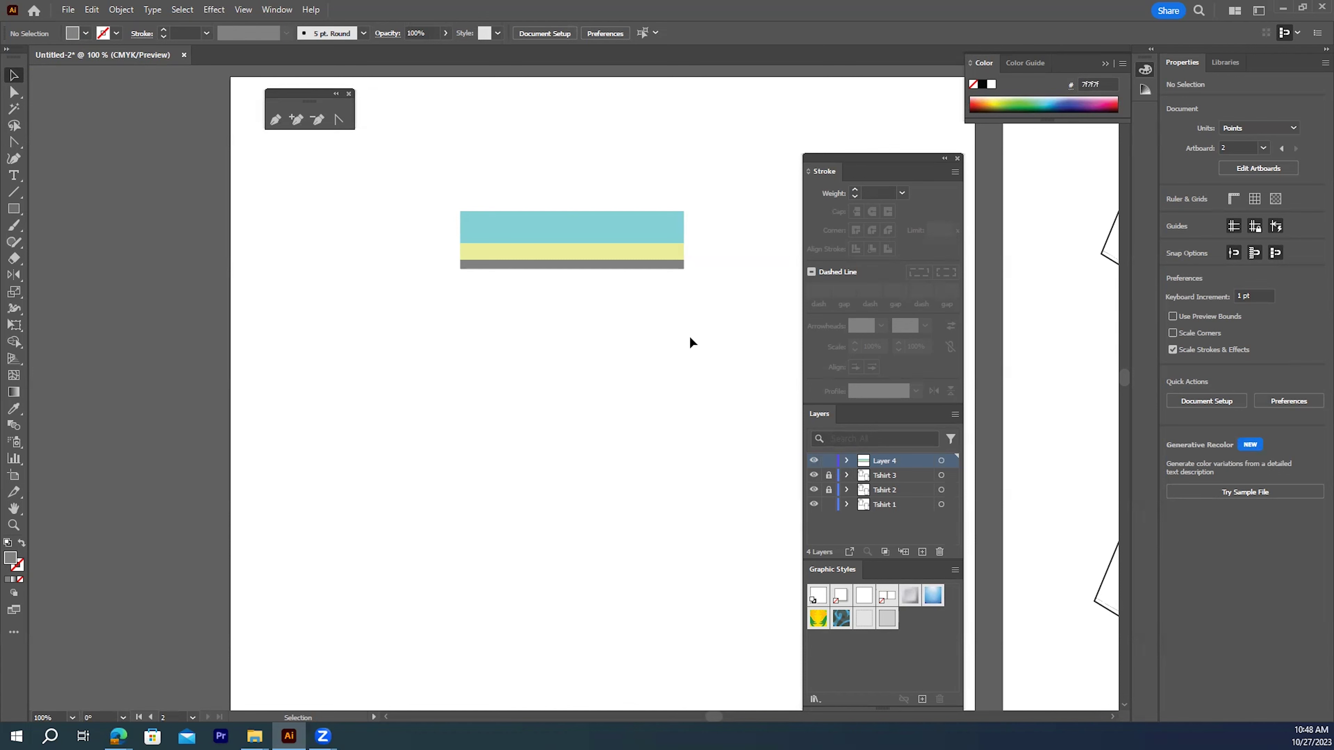
- Close the floating Stroke and Layers panel group and show the Swatches panel beside the stripes
{"action": "key", "text": "space"}
{"action": "left_click_drag", "start_coordinate": [701, 343], "coordinate": [643, 339]}
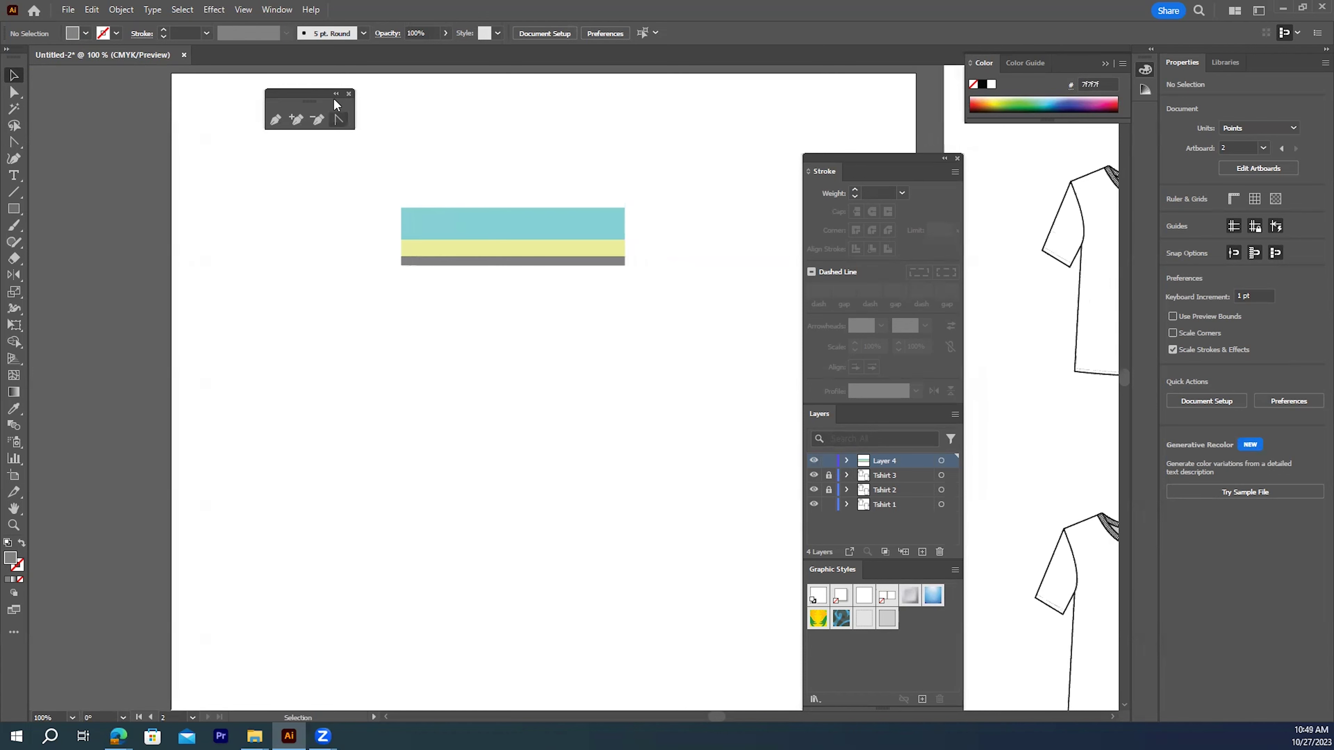
{"action": "left_click", "coordinate": [958, 159]}
{"action": "left_click", "coordinate": [276, 11]}
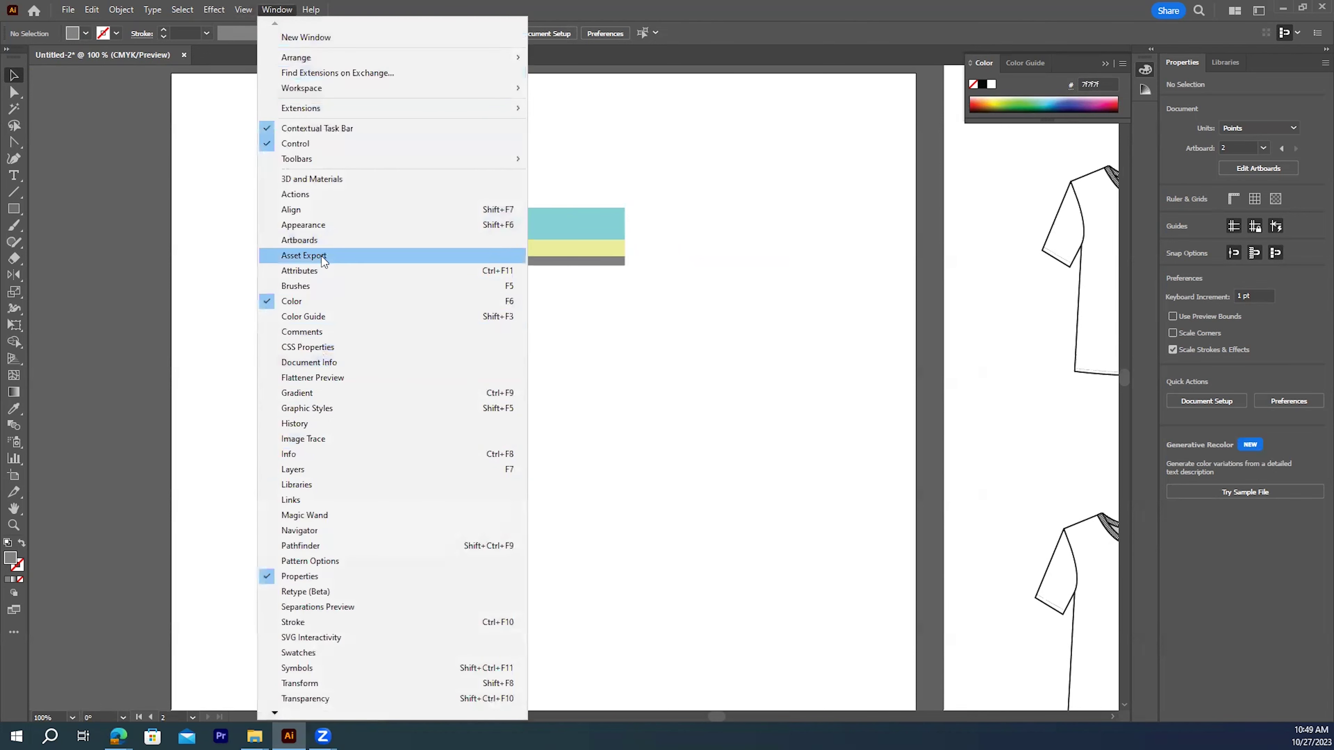
{"action": "left_click", "coordinate": [268, 659]}
{"action": "left_click_drag", "start_coordinate": [971, 204], "coordinate": [892, 307]}
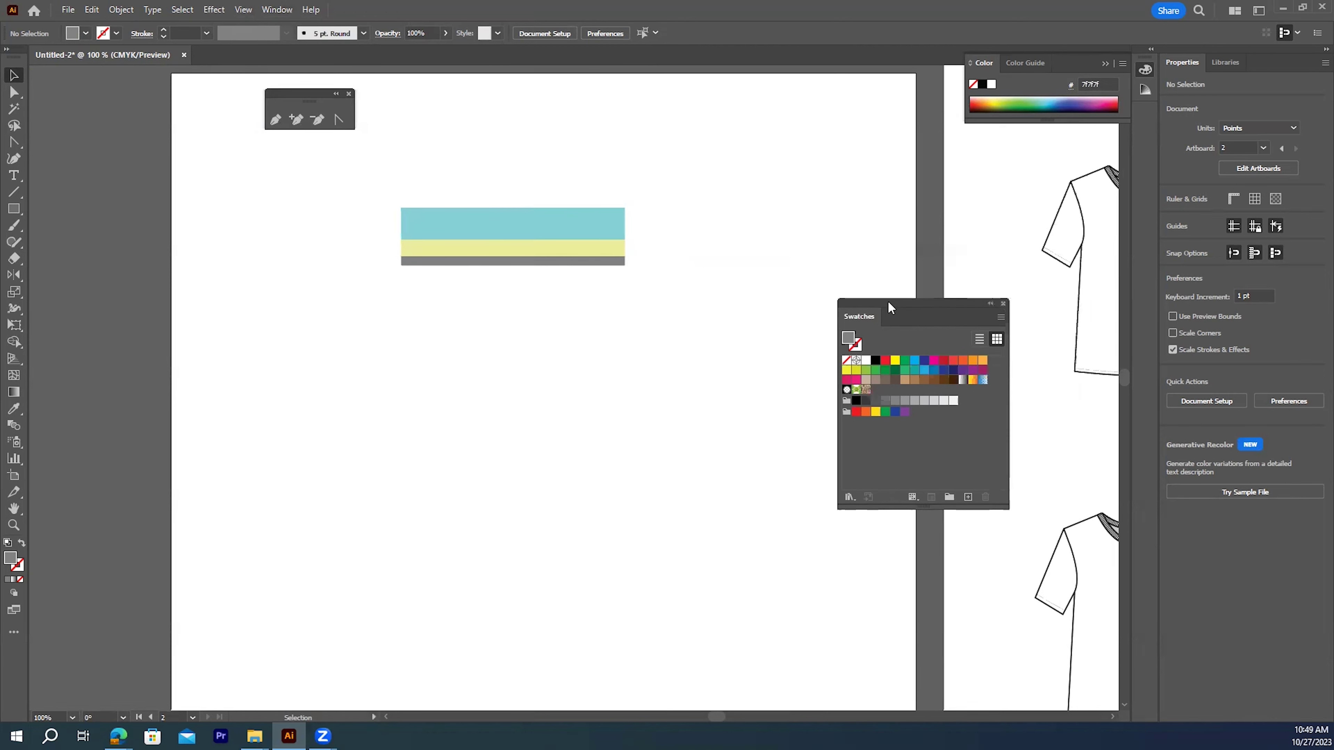
- Save the three stacked teal, yellow and gray stripes as a new pattern swatch
{"action": "left_click_drag", "start_coordinate": [354, 171], "coordinate": [654, 290]}
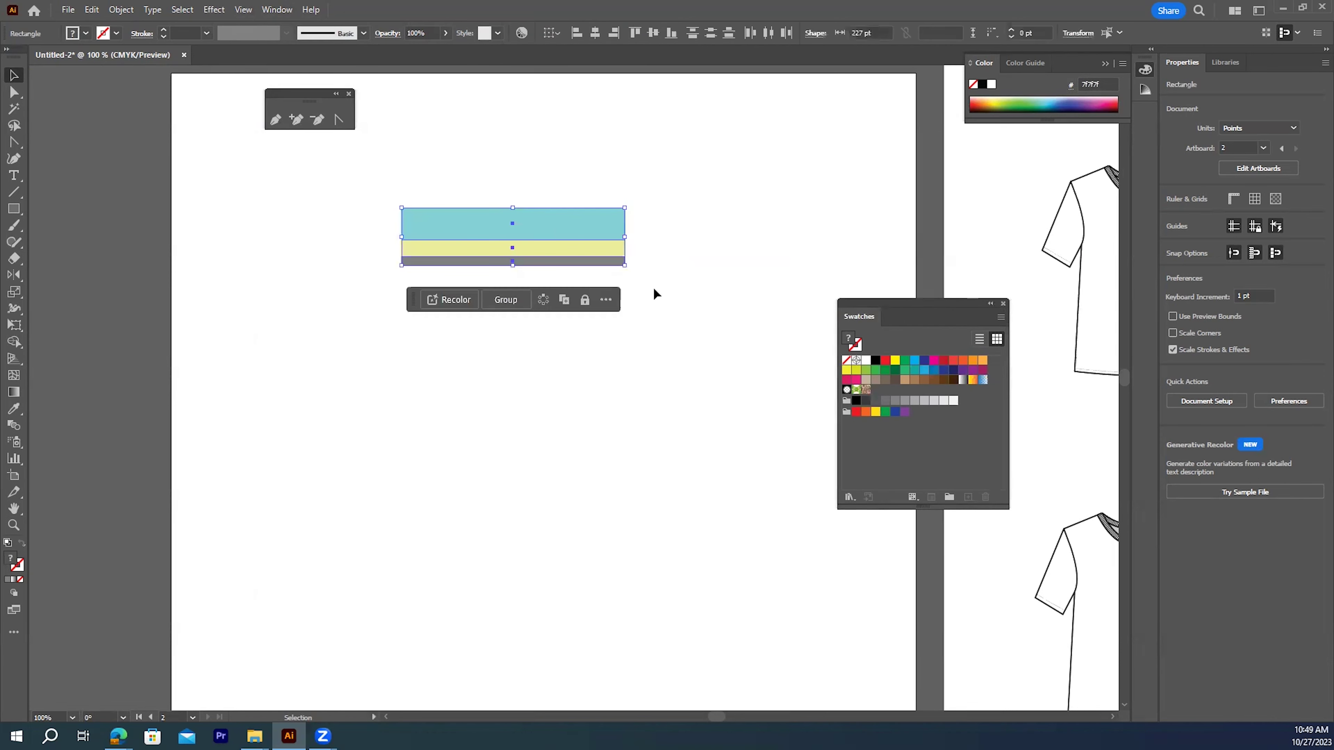
{"action": "left_click_drag", "start_coordinate": [550, 216], "coordinate": [873, 389]}
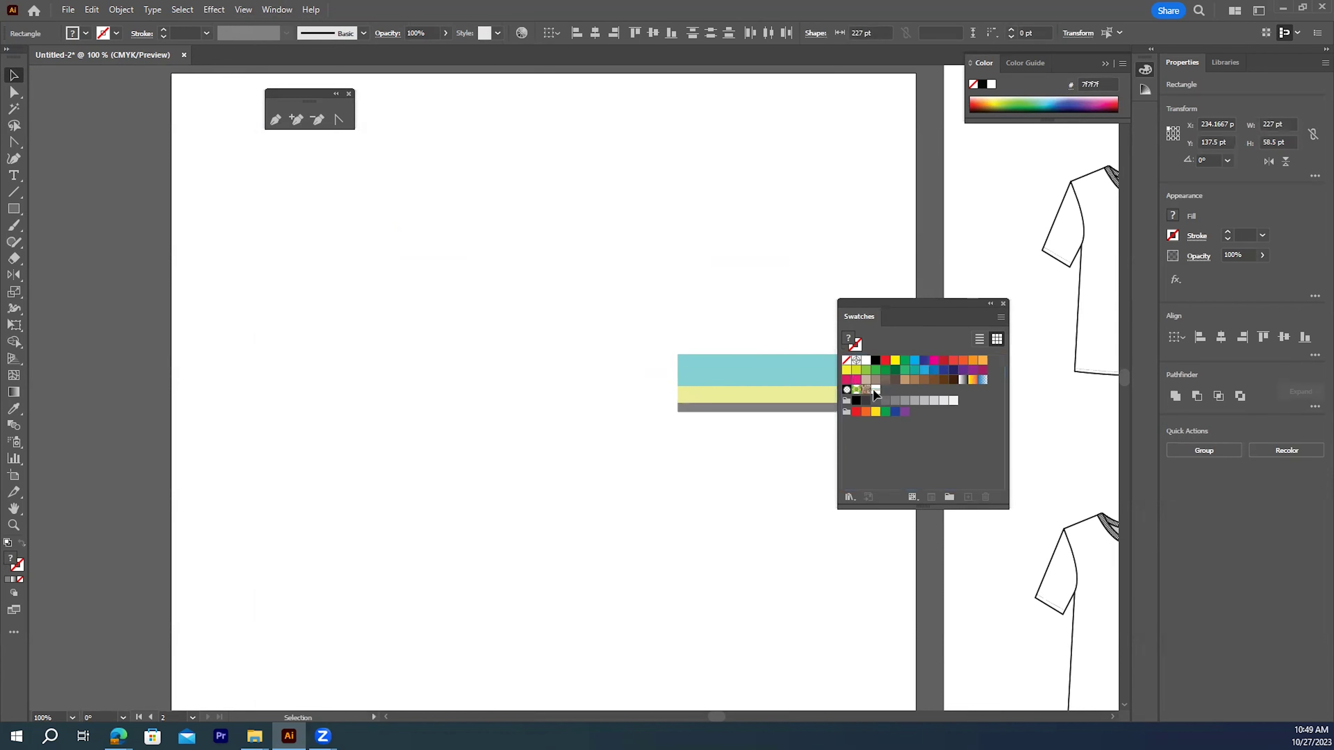
{"action": "left_click", "coordinate": [717, 267]}
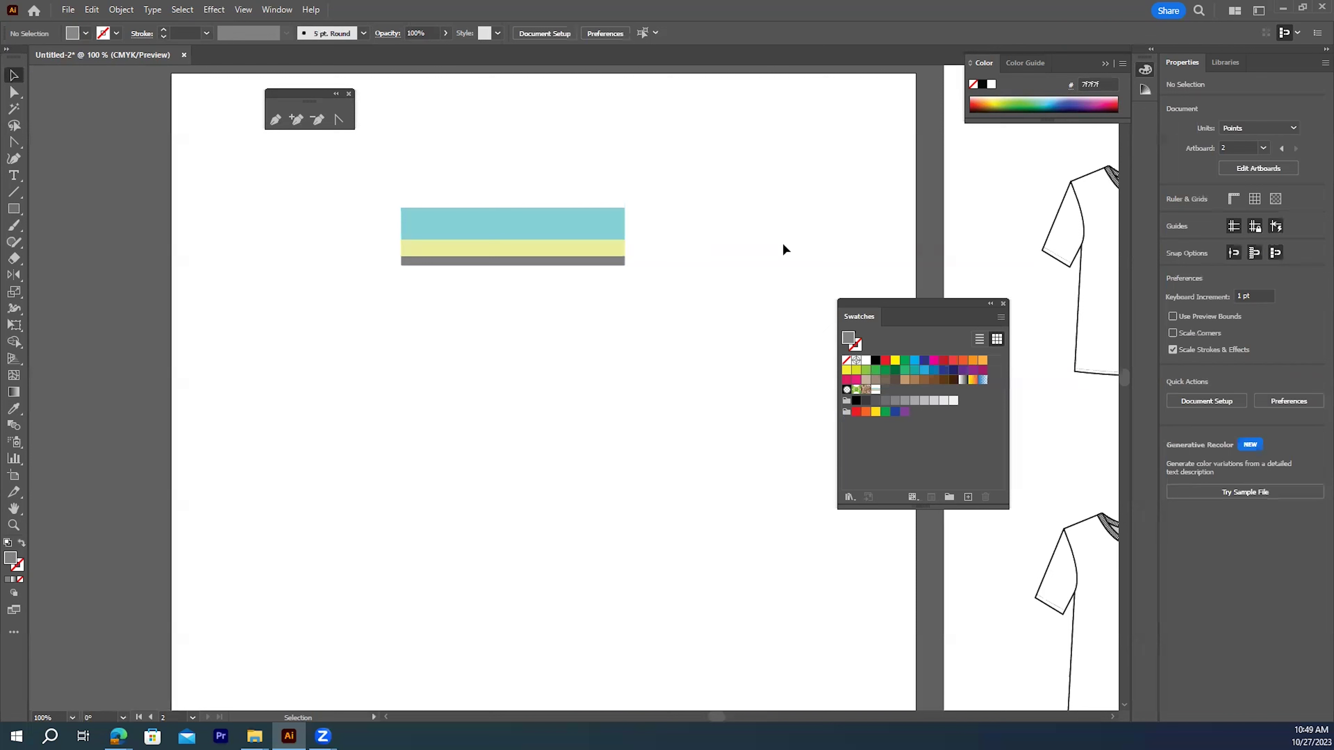
- Delete the three original stripe rectangles from the blank artboard
{"action": "left_click_drag", "start_coordinate": [396, 197], "coordinate": [409, 308]}
{"action": "key", "text": "Delete"}
{"action": "key", "text": "space"}
{"action": "key", "text": "space"}
{"action": "left_click_drag", "start_coordinate": [628, 316], "coordinate": [325, 316]}
{"action": "left_click_drag", "start_coordinate": [760, 303], "coordinate": [693, 292]}
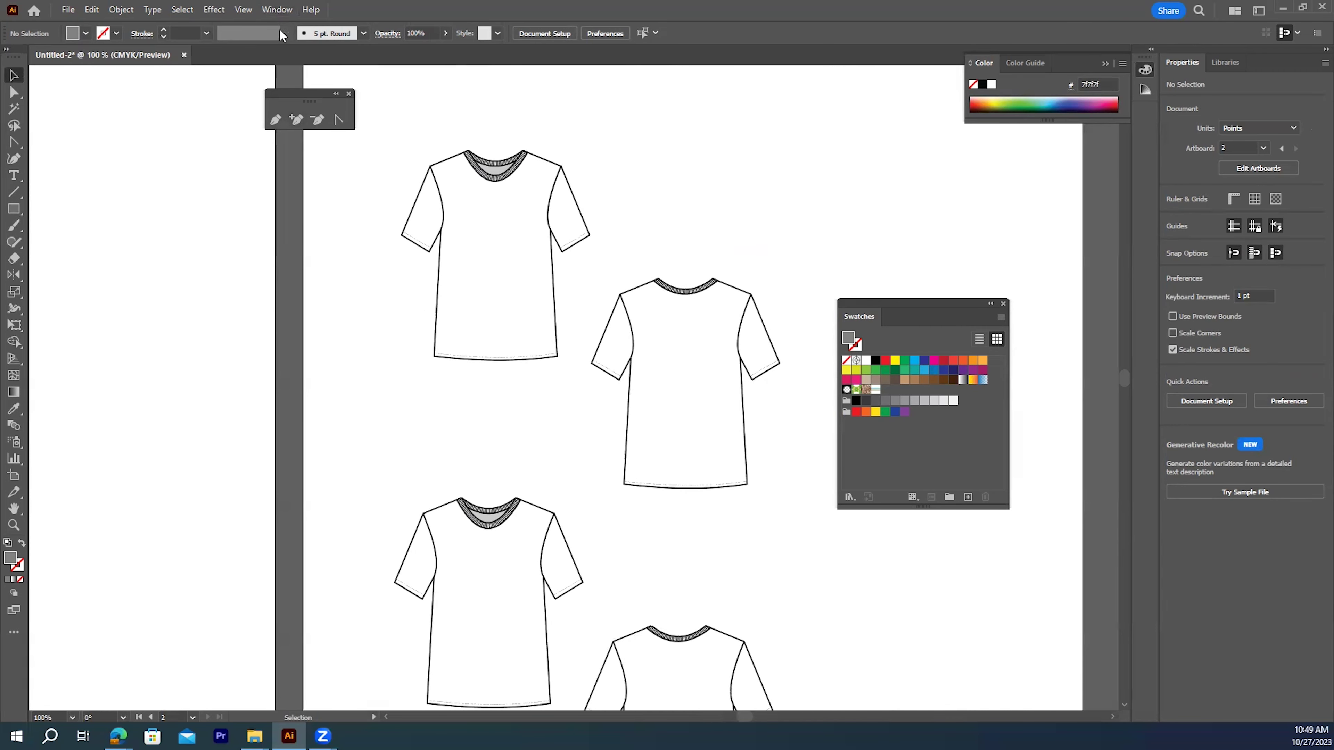
- Show the Layers panel and move its floating group with Stroke and Graphic Styles away from the T-shirt drawings
{"action": "left_click", "coordinate": [276, 10]}
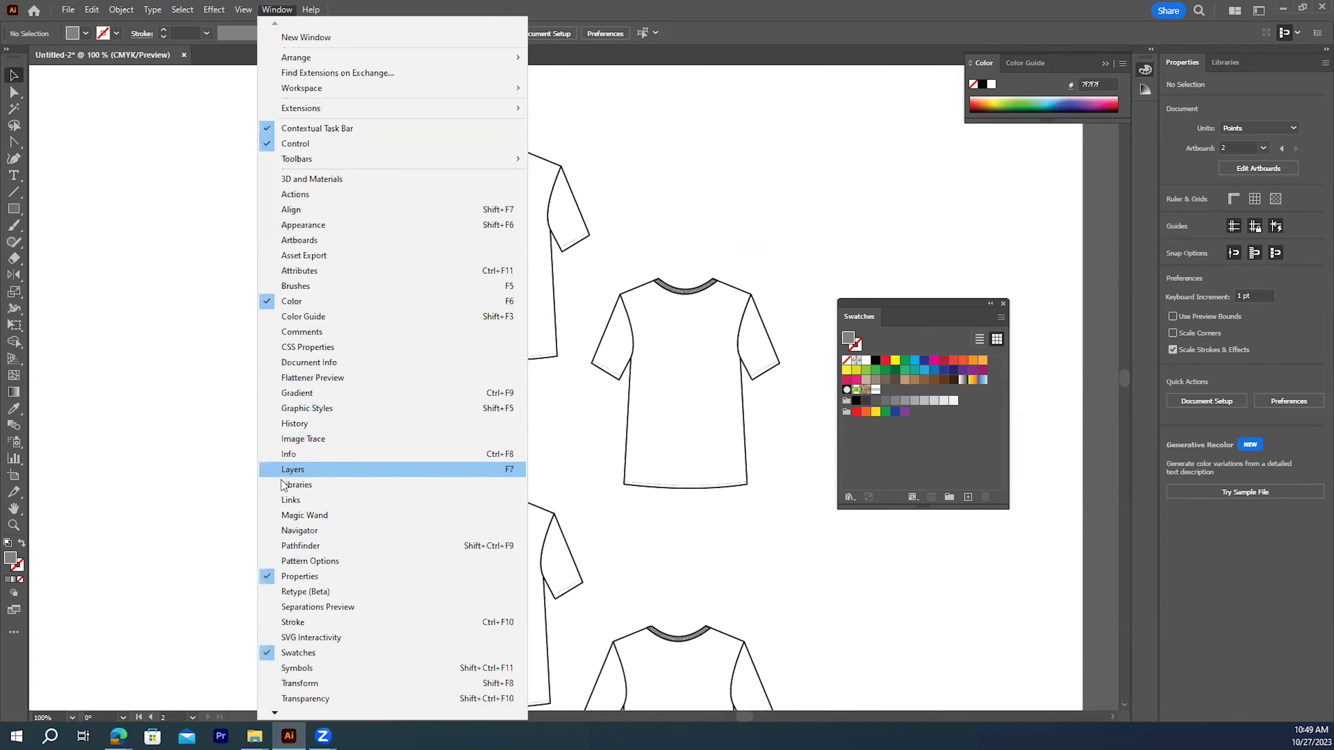
{"action": "left_click", "coordinate": [292, 469]}
{"action": "left_click_drag", "start_coordinate": [876, 163], "coordinate": [1052, 144]}
- Collapse the docked Color and Properties panels to icons and move the floating Stroke and Layers group clear of the Swatches panel
{"action": "left_click", "coordinate": [1316, 50]}
{"action": "left_click", "coordinate": [1316, 50]}
{"action": "left_click", "coordinate": [1317, 50]}
{"action": "left_click", "coordinate": [1316, 50]}
{"action": "left_click", "coordinate": [1316, 50]}
{"action": "left_click", "coordinate": [1317, 50]}
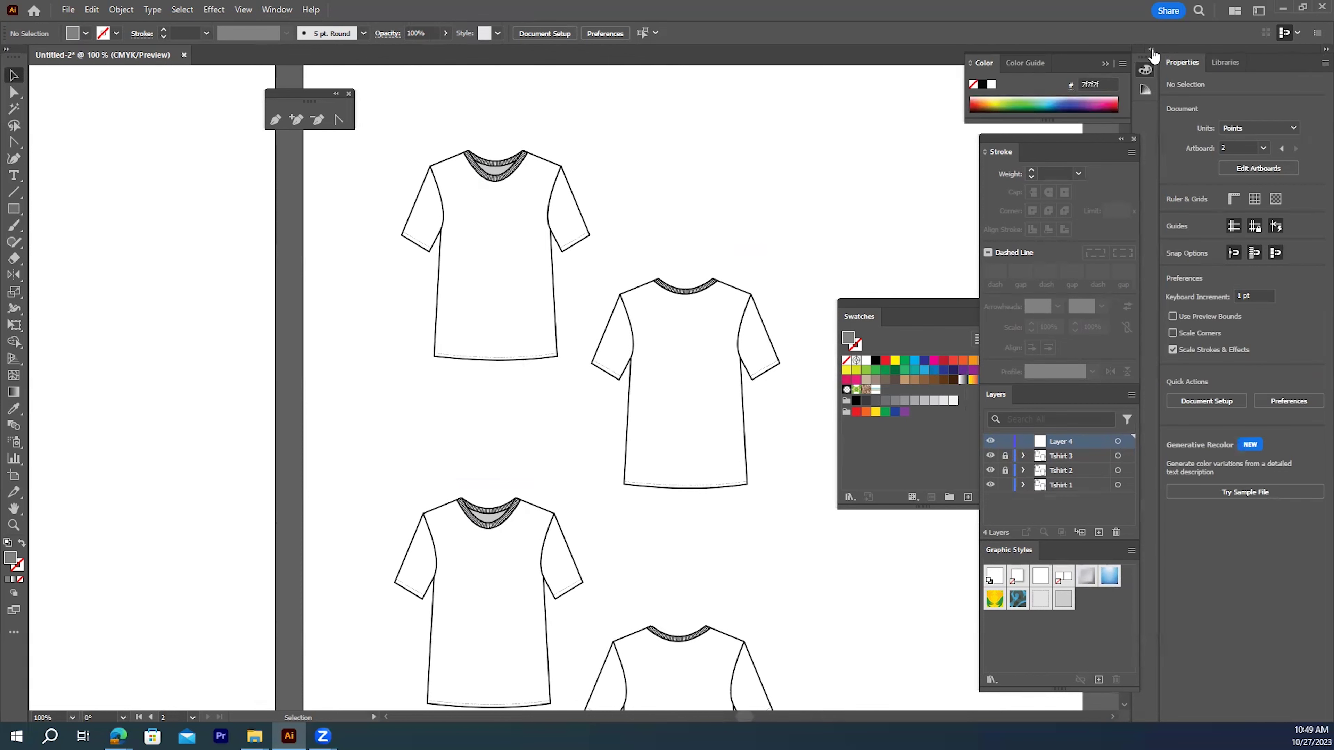
{"action": "left_click", "coordinate": [1152, 50]}
{"action": "left_click", "coordinate": [1151, 50]}
{"action": "left_click", "coordinate": [1317, 50]}
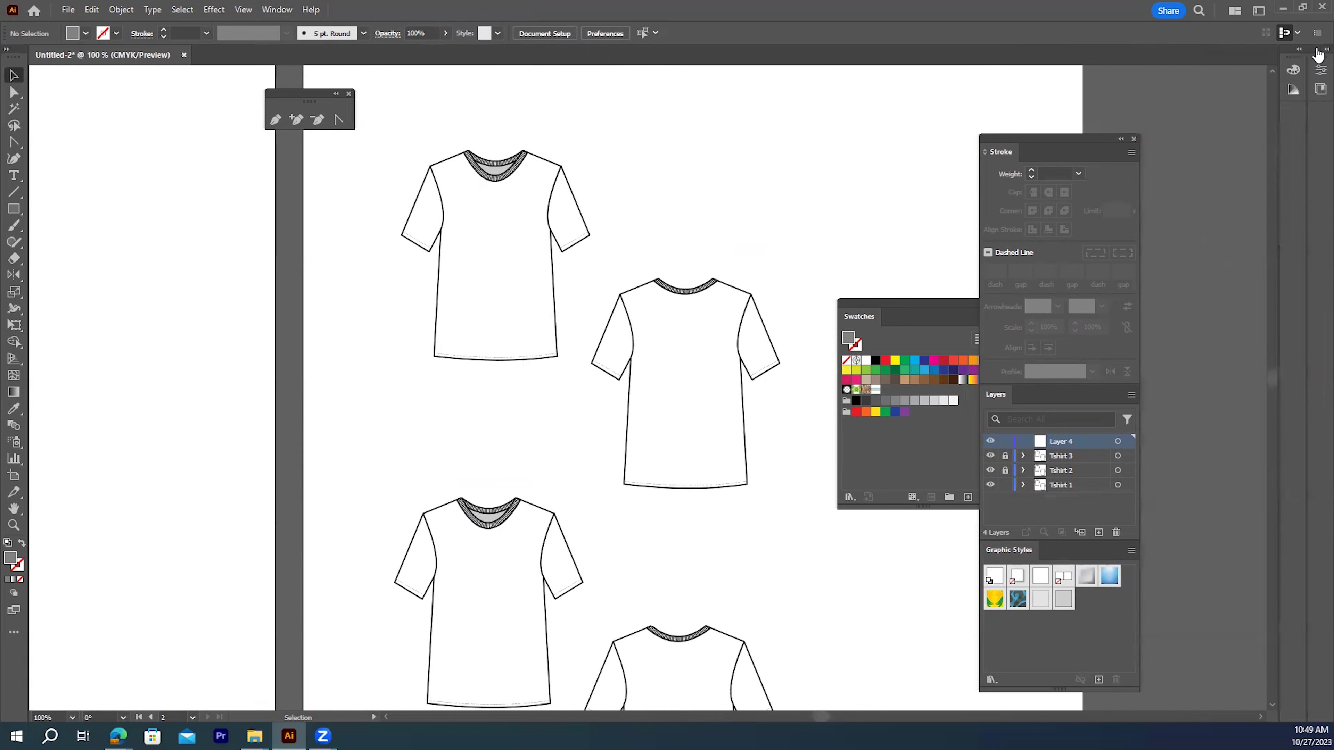
{"action": "left_click_drag", "start_coordinate": [1076, 142], "coordinate": [1172, 102]}
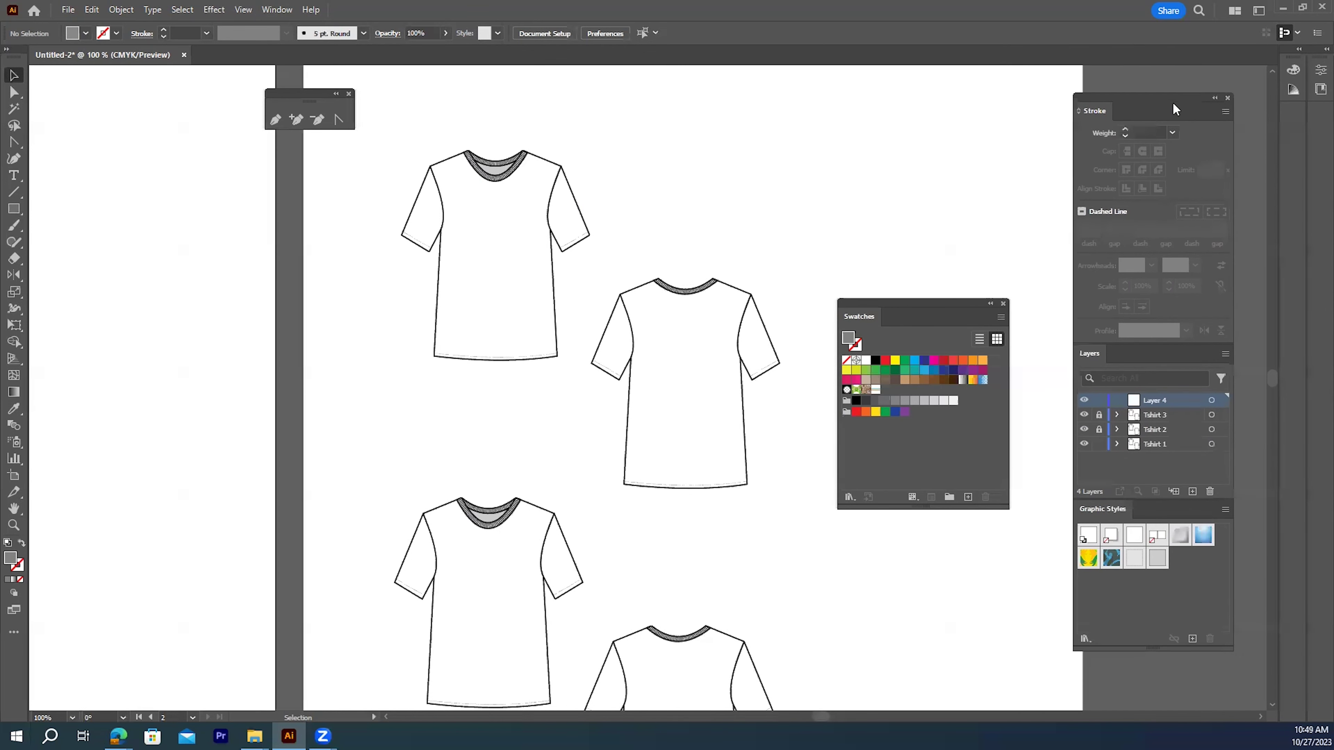
- Make Tshirt 1 the active layer and fill its front body with the teal, yellow and gray stripe pattern swatch
{"action": "left_click", "coordinate": [1212, 444]}
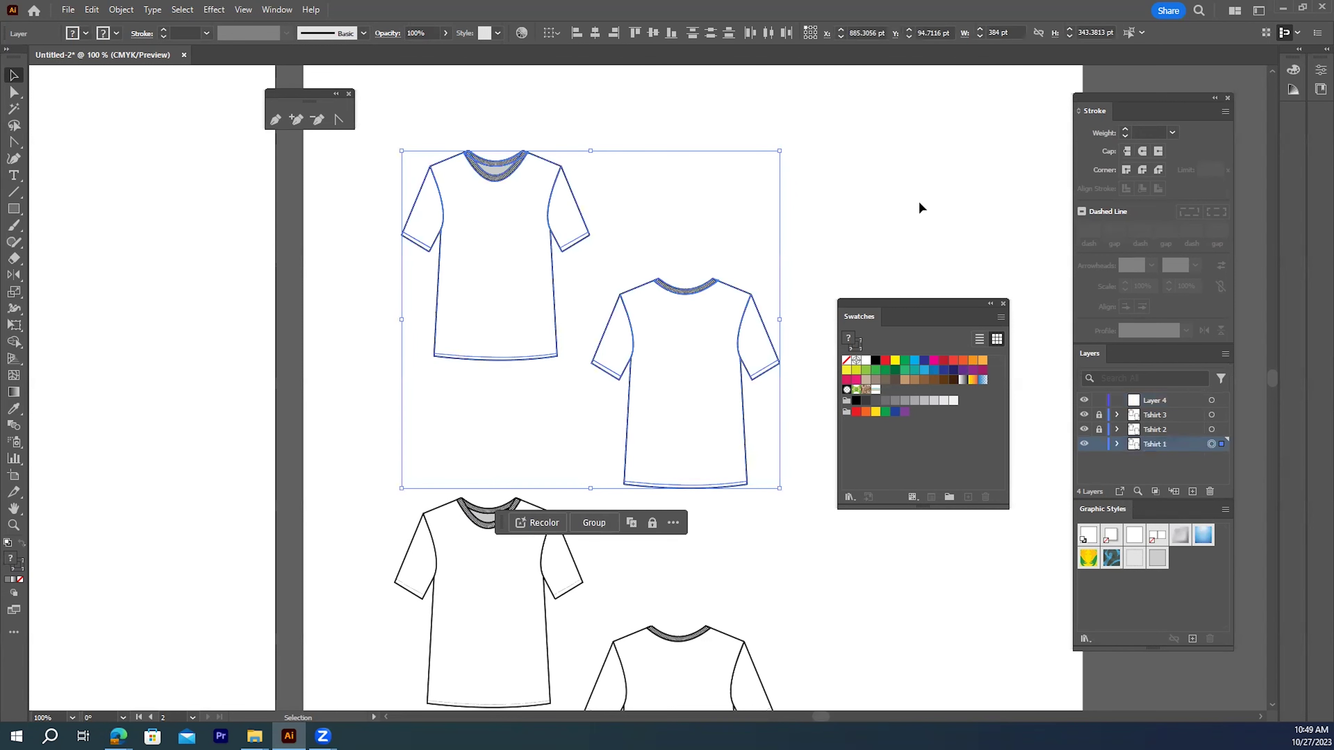
{"action": "left_click", "coordinate": [861, 228]}
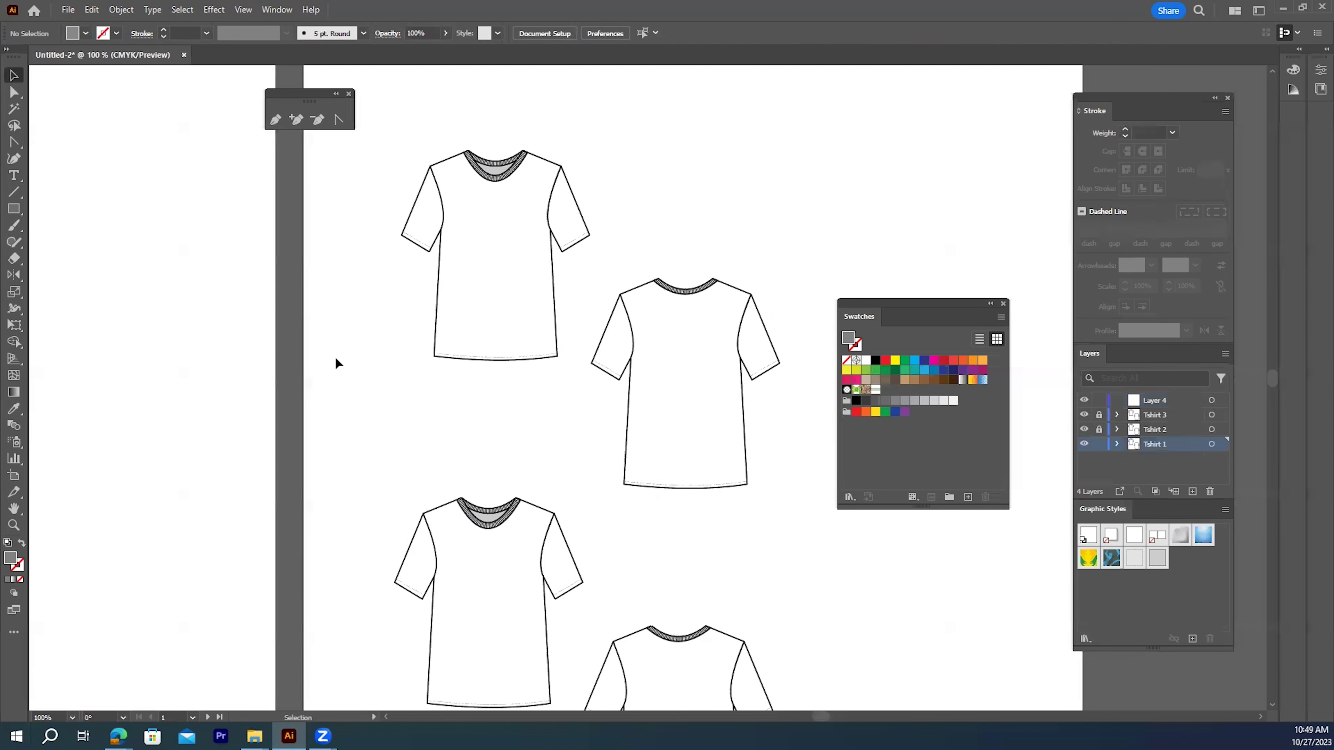
{"action": "left_click", "coordinate": [462, 361]}
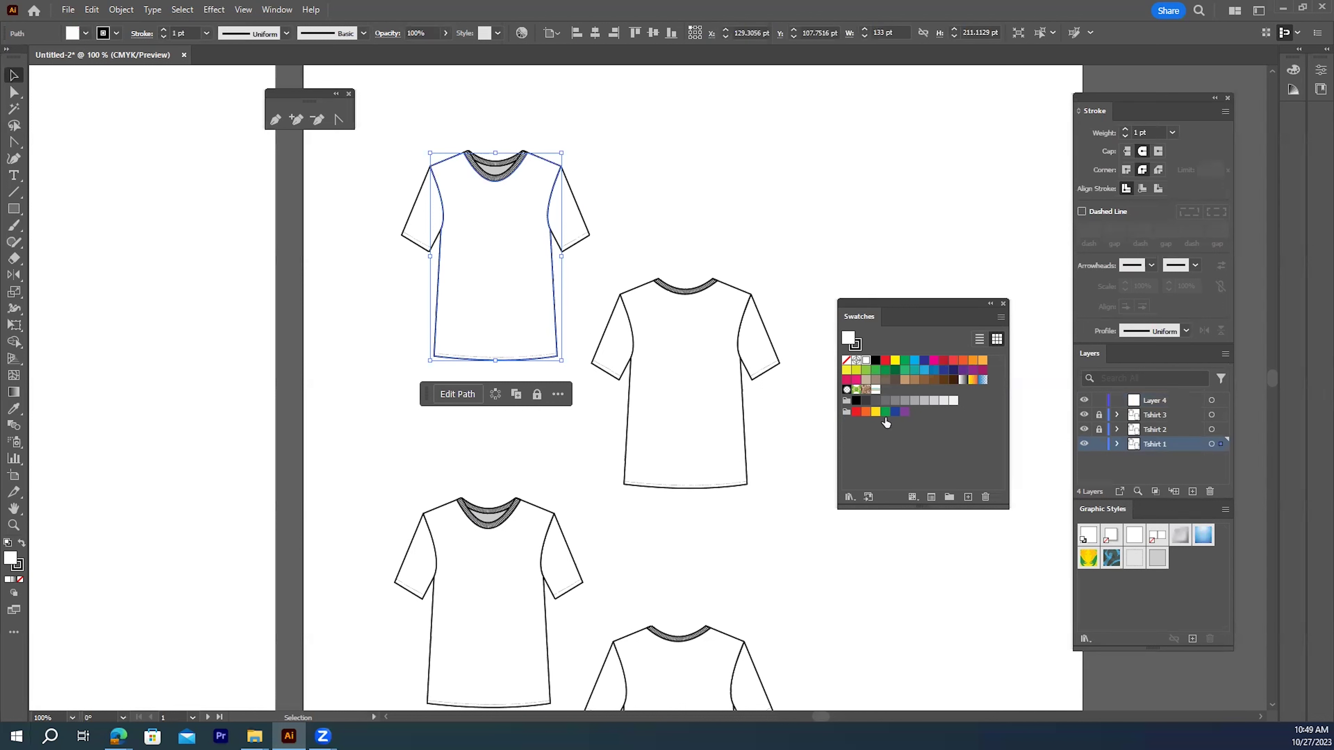
{"action": "left_click", "coordinate": [875, 391]}
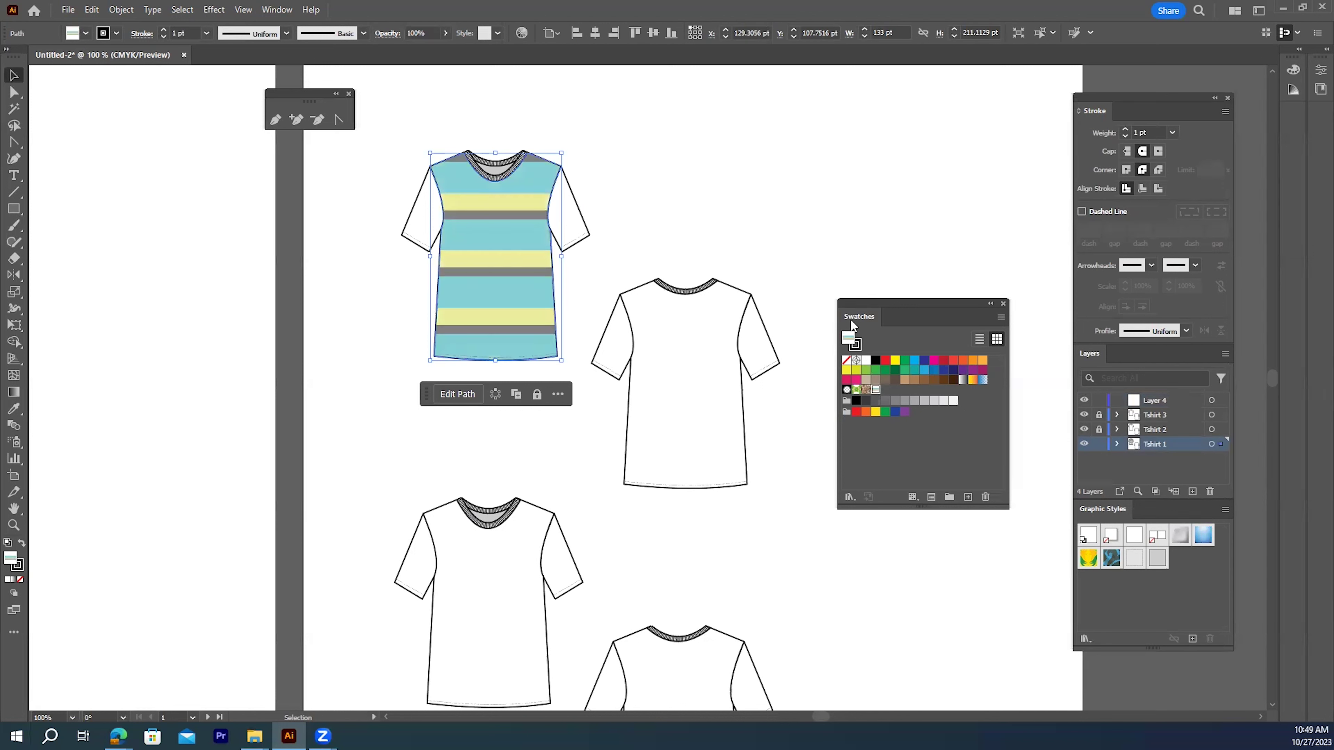
{"action": "left_click", "coordinate": [360, 239]}
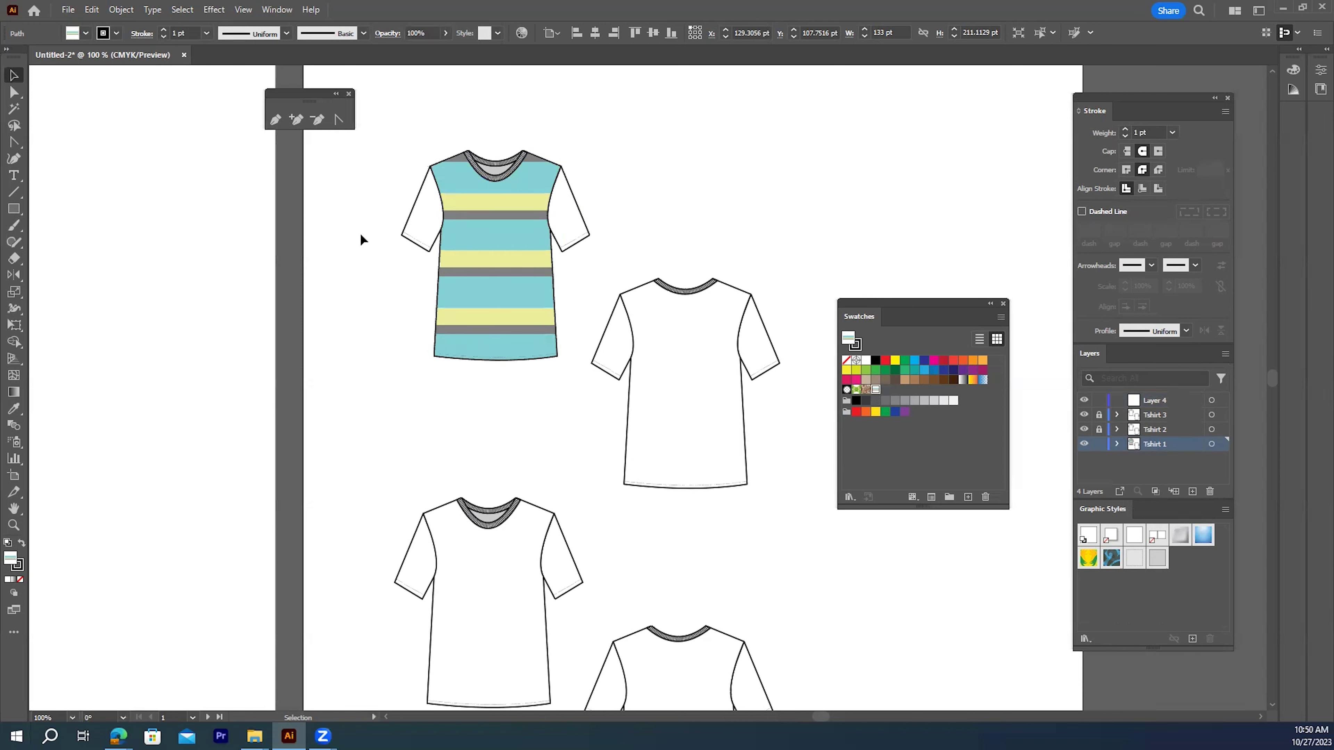
- Try filling both sleeves of the Tshirt 1 front view directly with the stripe pattern swatch
{"action": "left_click", "coordinate": [412, 207]}
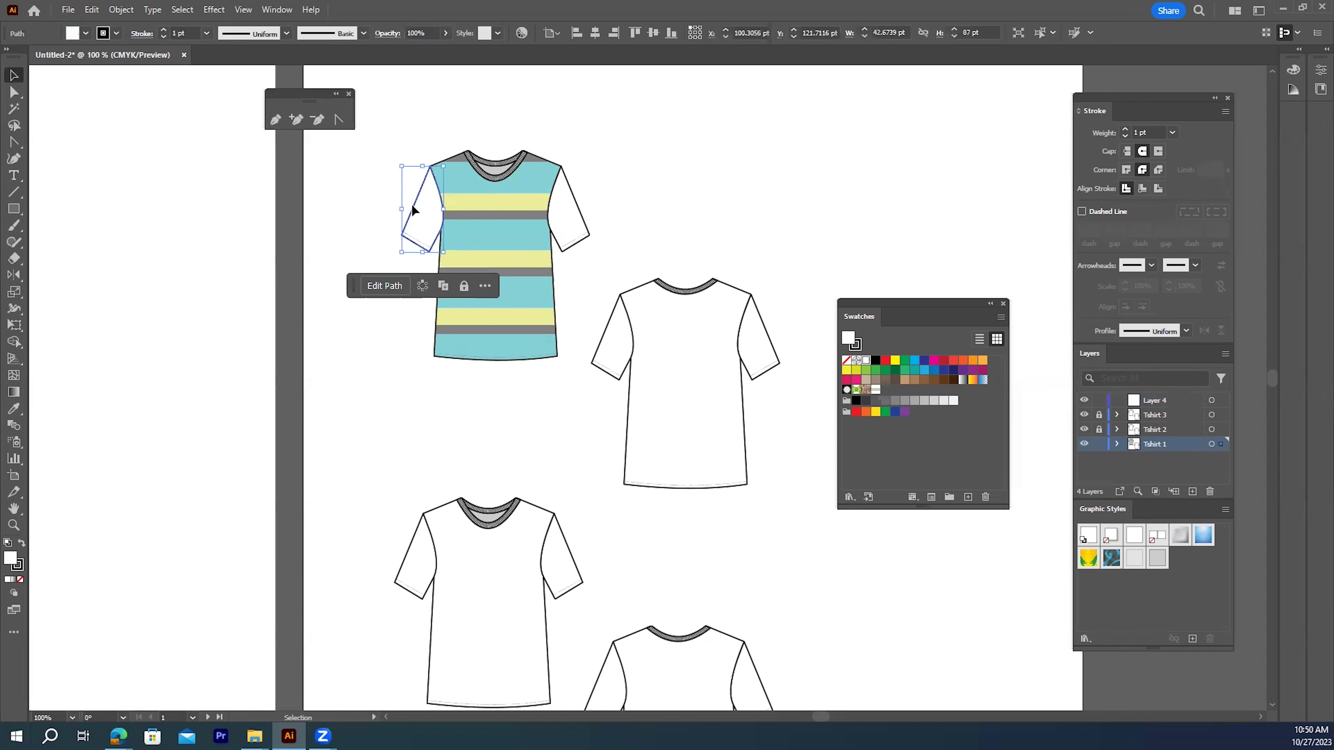
{"action": "double_click", "coordinate": [873, 391]}
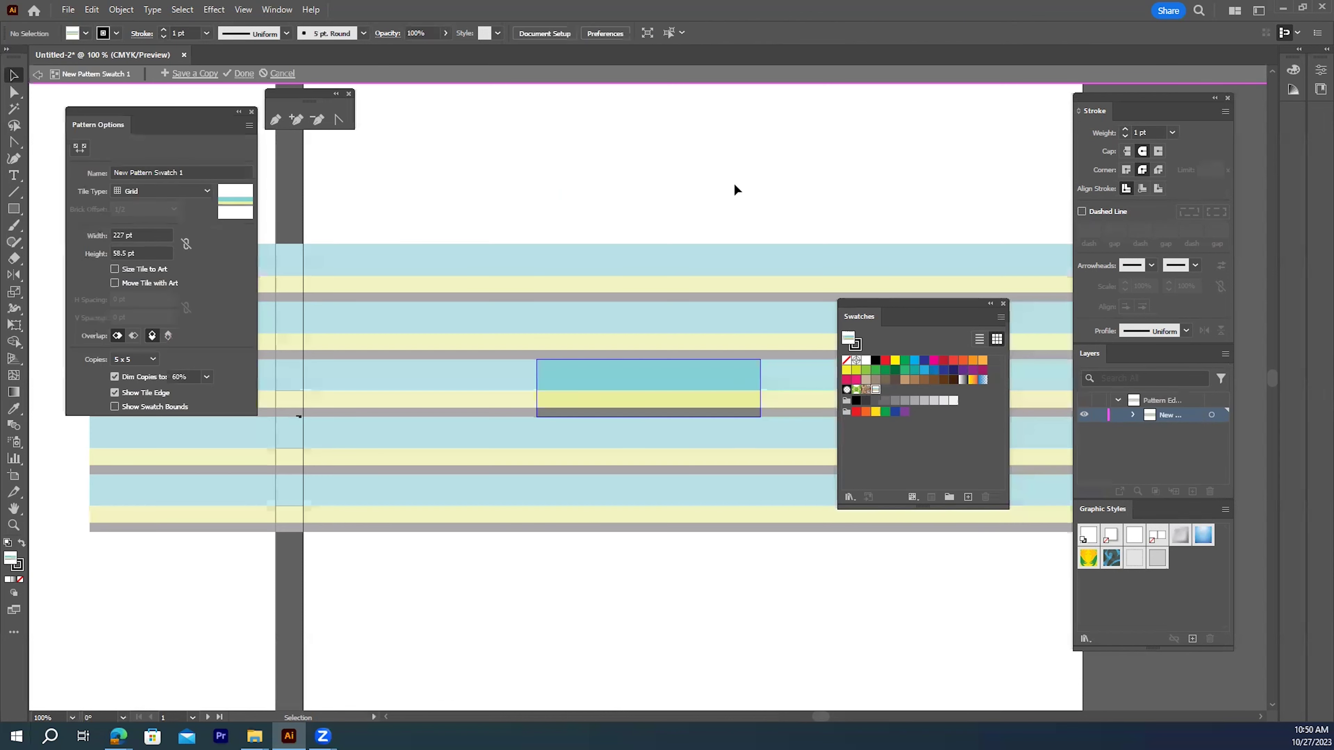
{"action": "key", "text": "Escape"}
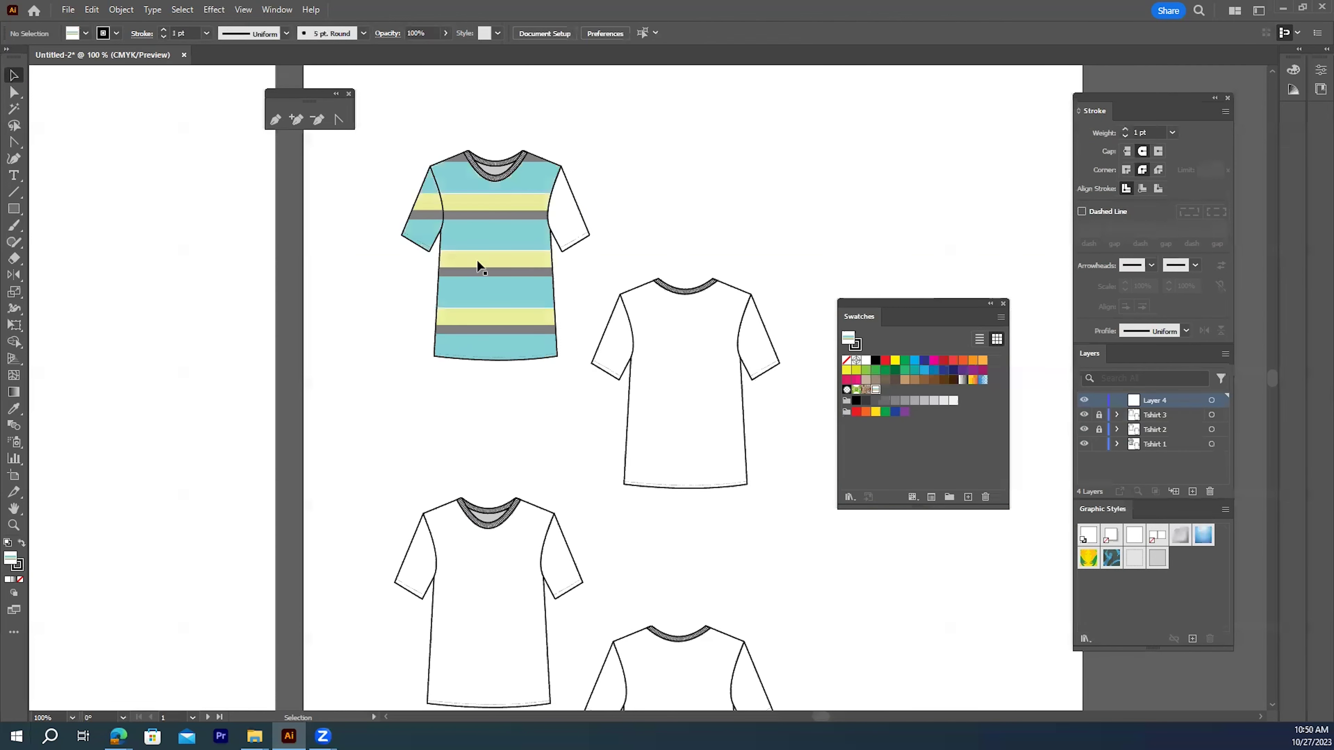
{"action": "left_click", "coordinate": [582, 223]}
{"action": "left_click", "coordinate": [875, 390]}
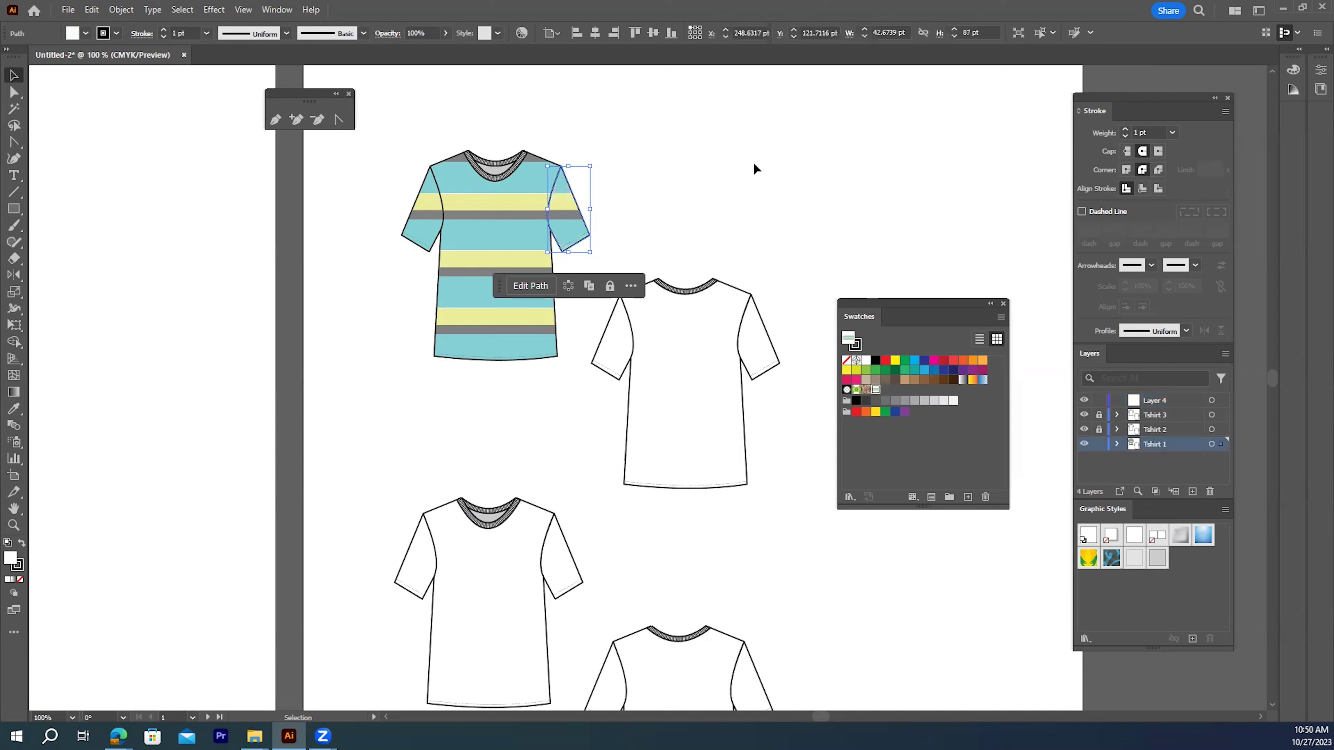
{"action": "left_click", "coordinate": [753, 163]}
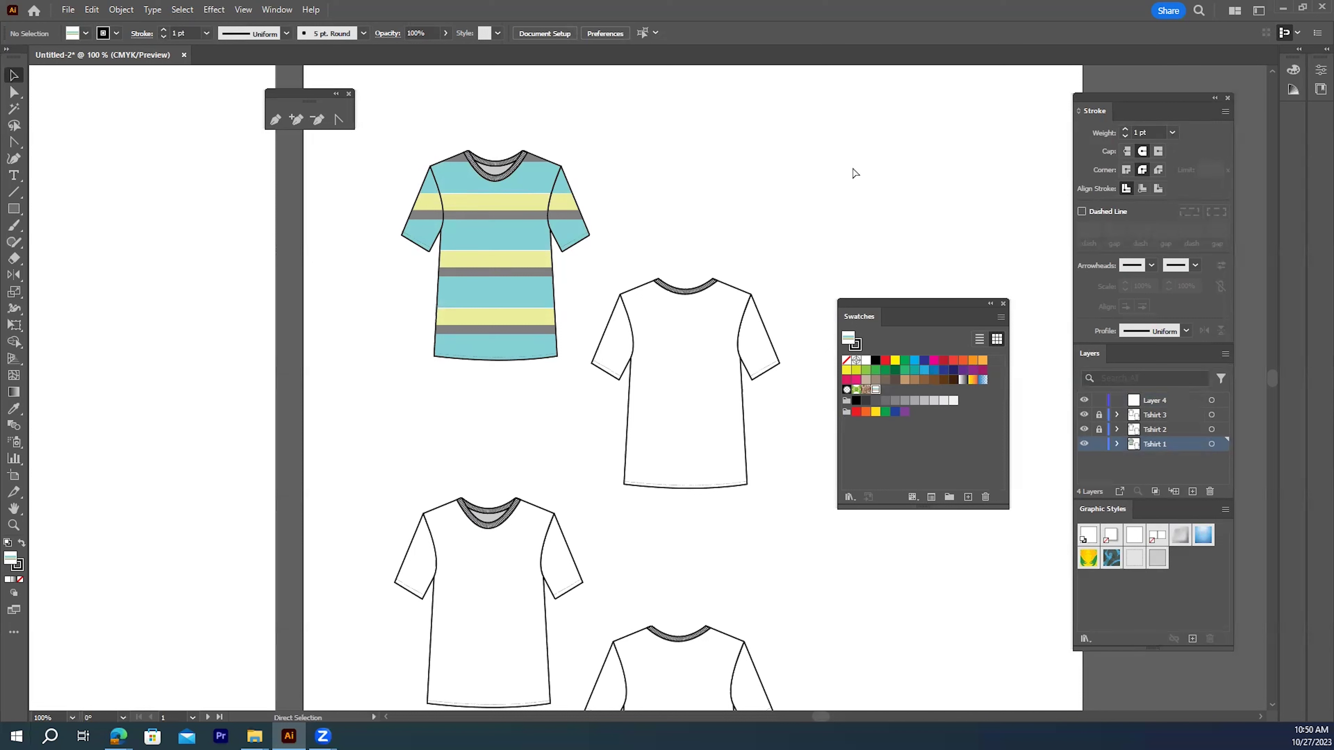
- Undo the stripe fills on both front-view sleeves and clear the selection
{"action": "key", "text": "ctrl+z"}
{"action": "key", "text": "ctrl+z"}
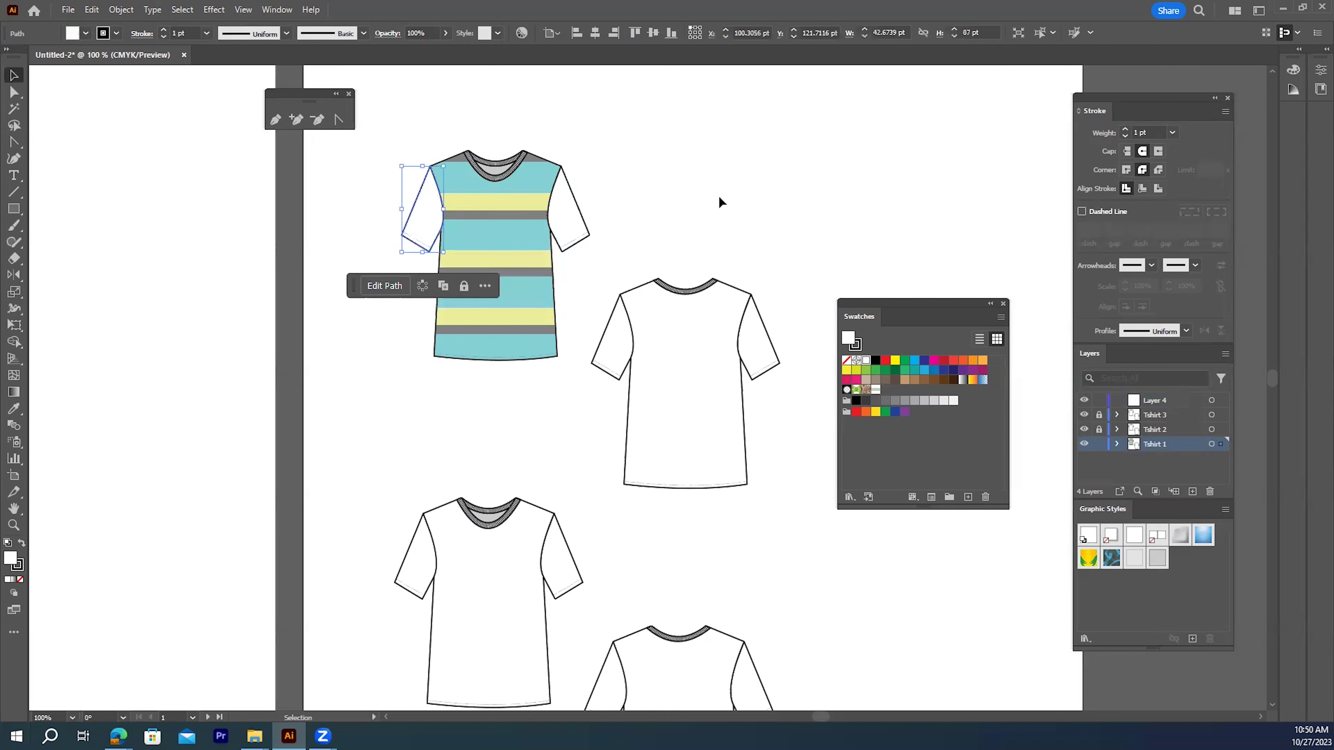
{"action": "left_click", "coordinate": [714, 197]}
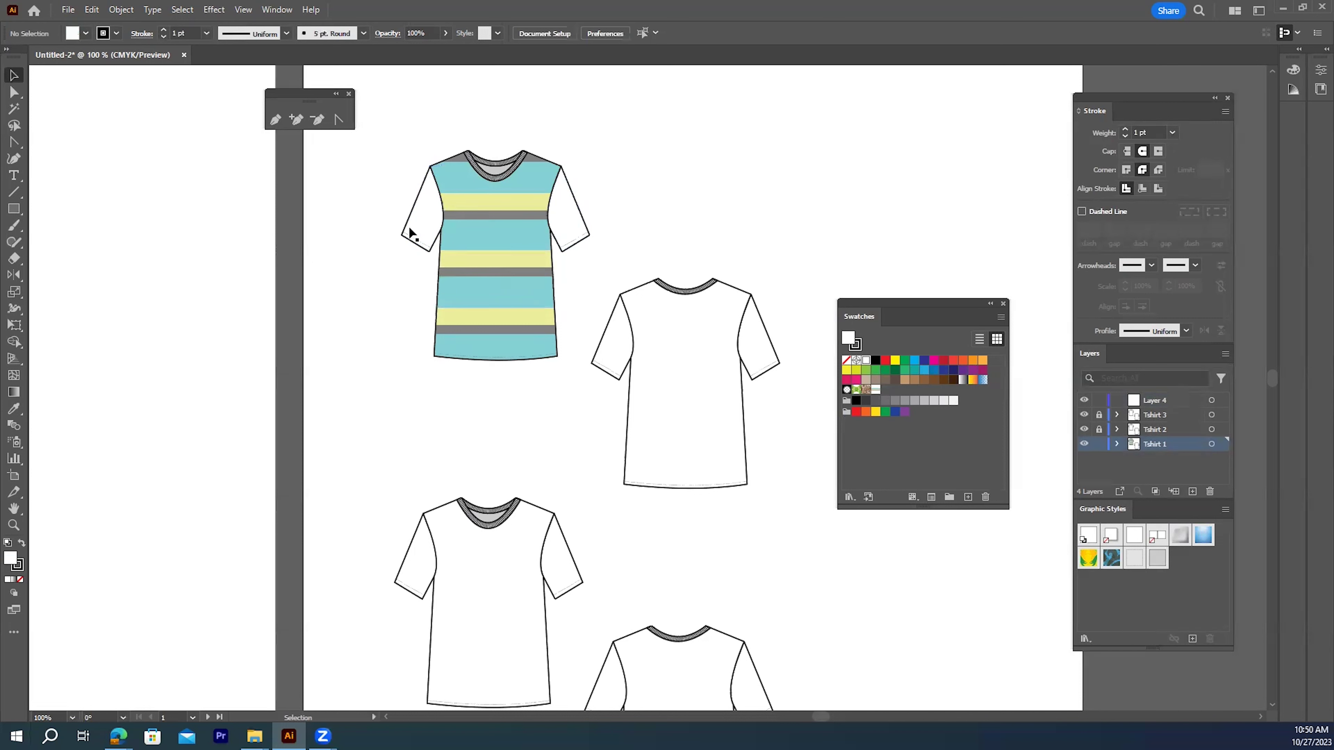
- Rotate the striped shirt's left sleeve outward about its underarm point until the sleeve's outer edge stands vertical
{"action": "left_click", "coordinate": [413, 206]}
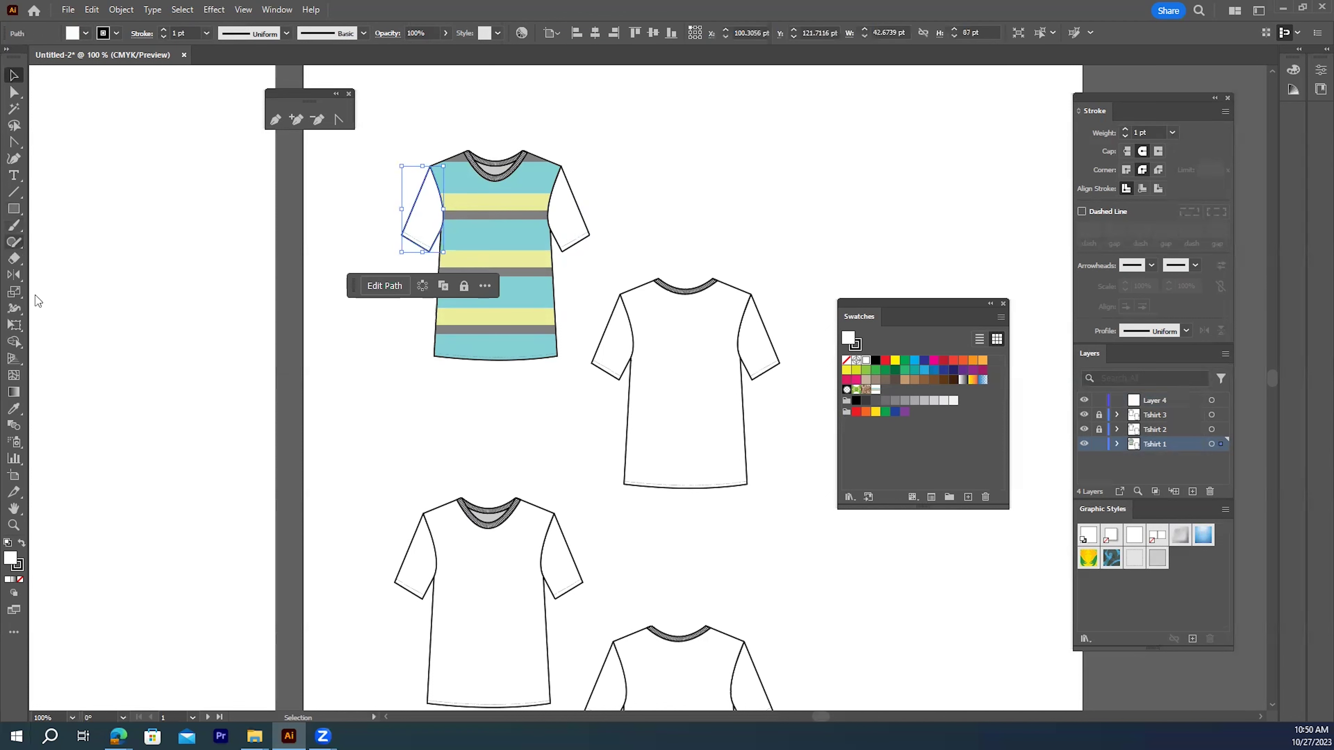
{"action": "left_click", "coordinate": [13, 525]}
{"action": "left_click_drag", "start_coordinate": [401, 149], "coordinate": [565, 320]}
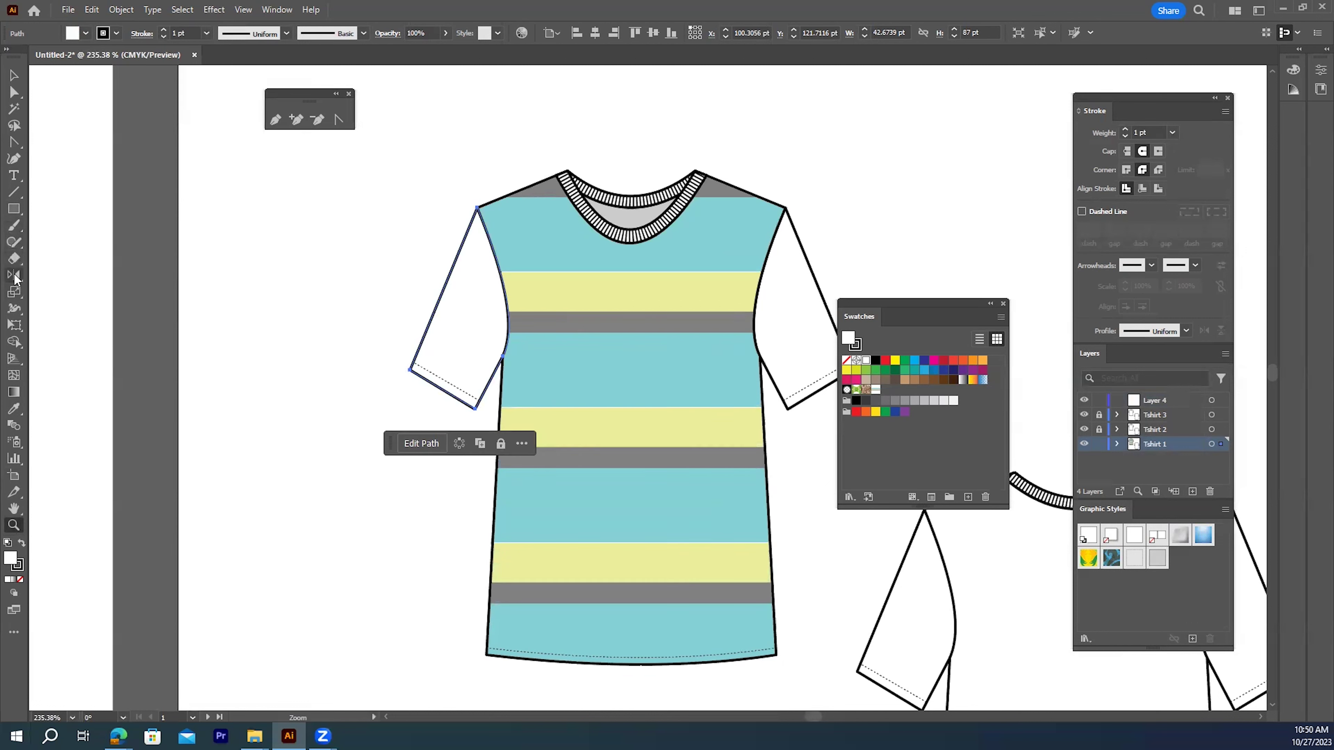
{"action": "key", "text": "r"}
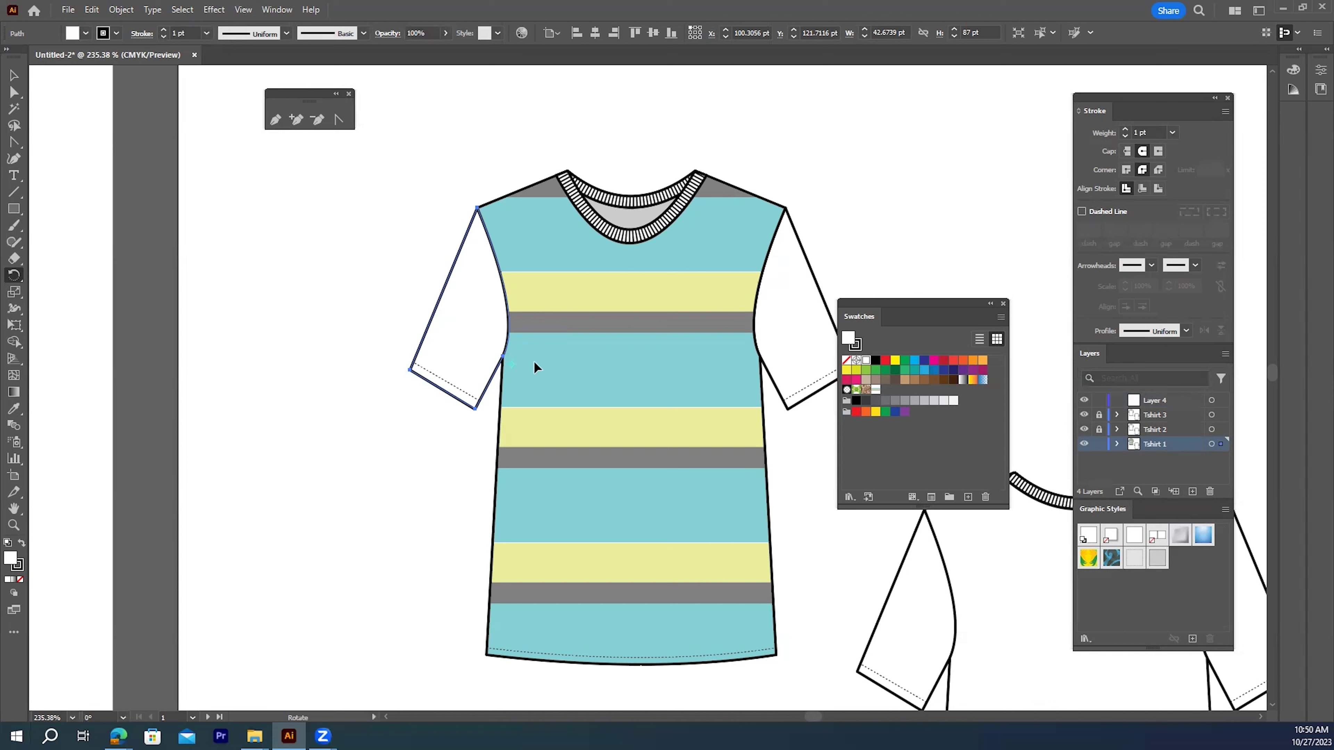
{"action": "left_click", "coordinate": [13, 75]}
{"action": "left_click", "coordinate": [263, 275]}
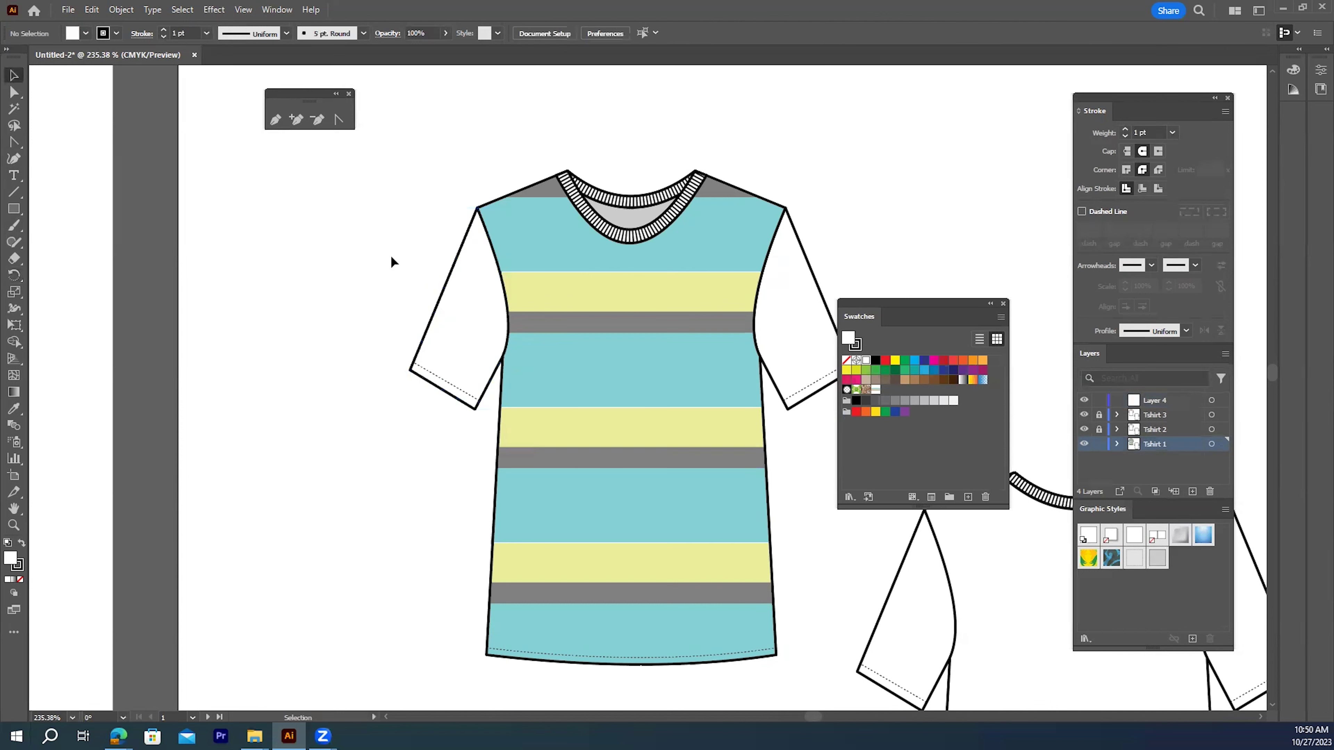
{"action": "left_click", "coordinate": [445, 285]}
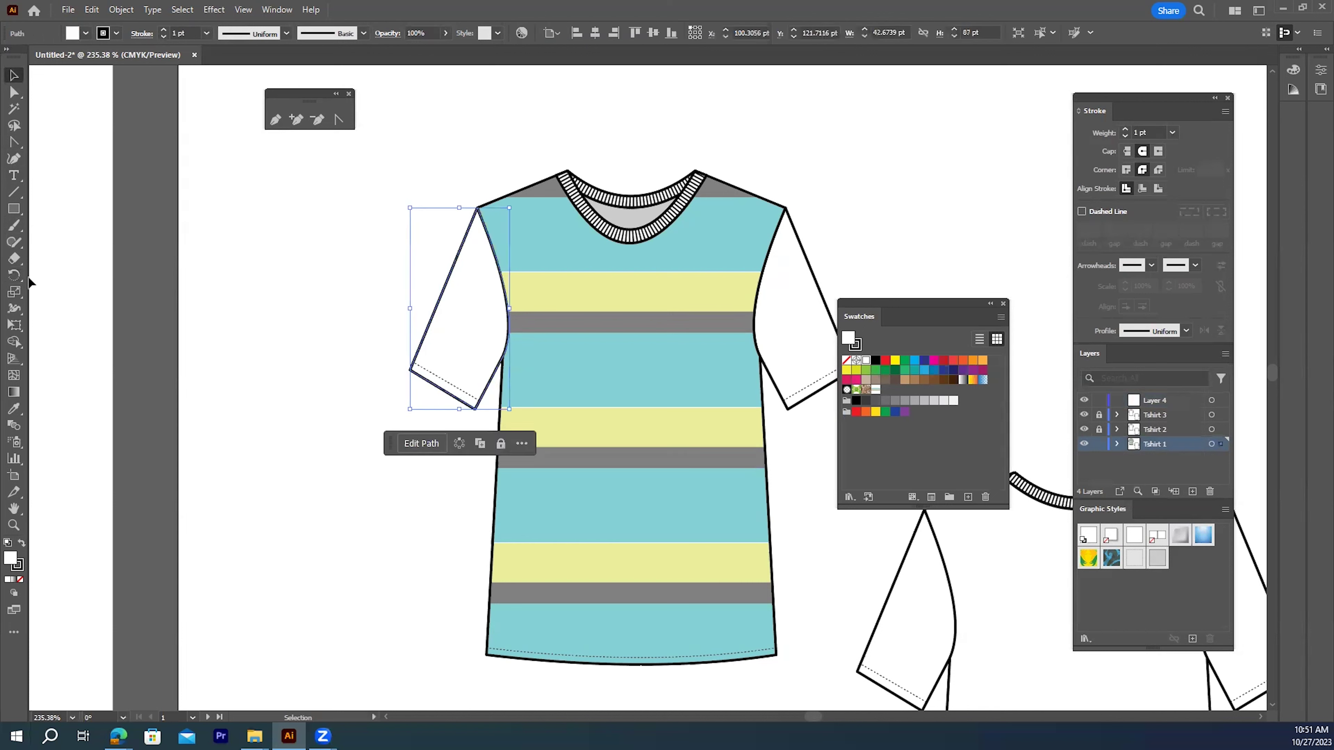
{"action": "left_click", "coordinate": [12, 278]}
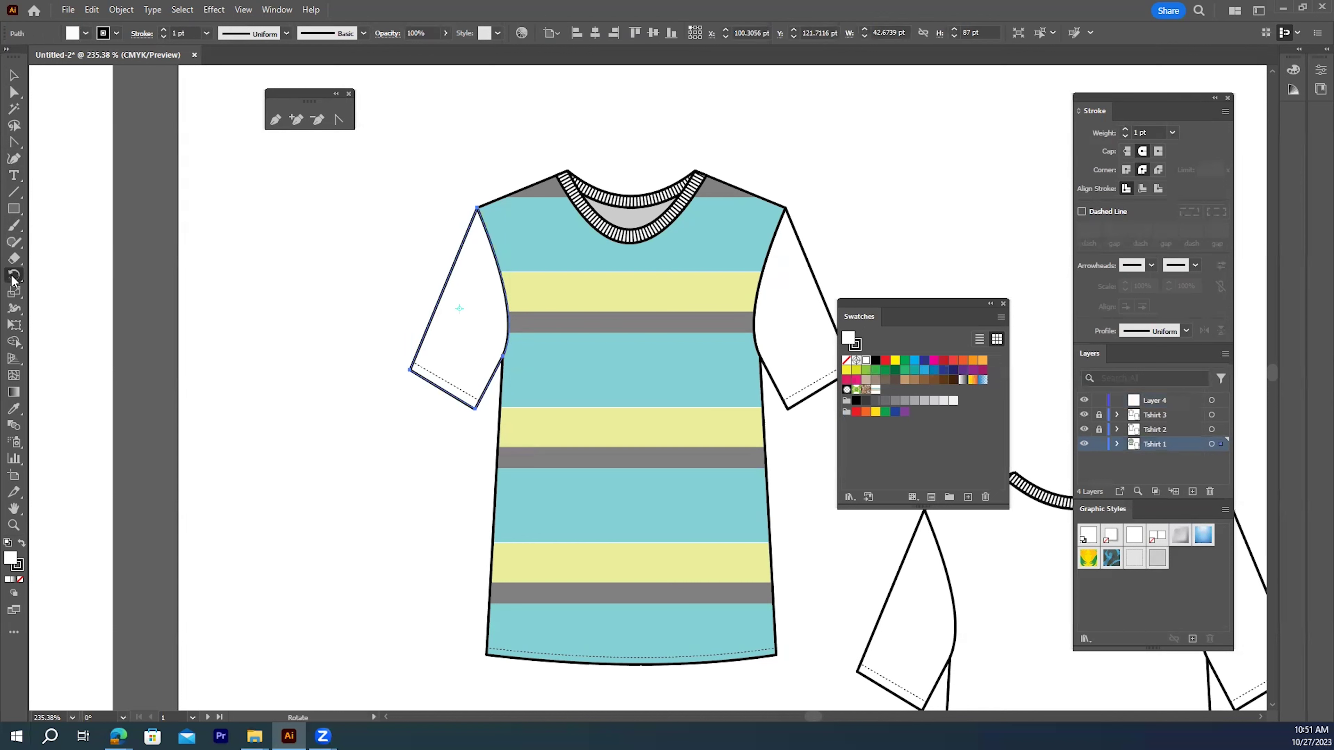
{"action": "left_click", "coordinate": [503, 356]}
{"action": "left_click_drag", "start_coordinate": [472, 255], "coordinate": [415, 270]}
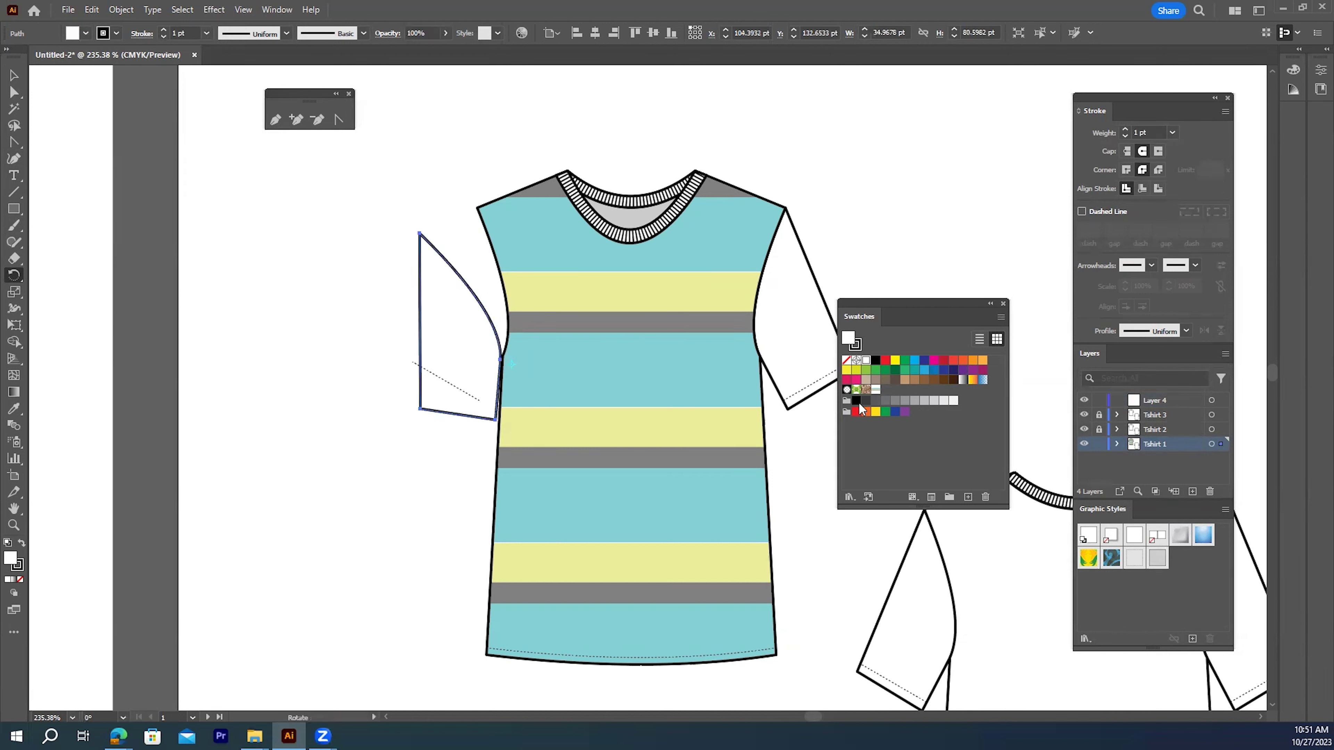
- Fill the rotated left sleeve with the stripe pattern swatch and rotate it back toward the armhole
{"action": "left_click", "coordinate": [875, 389]}
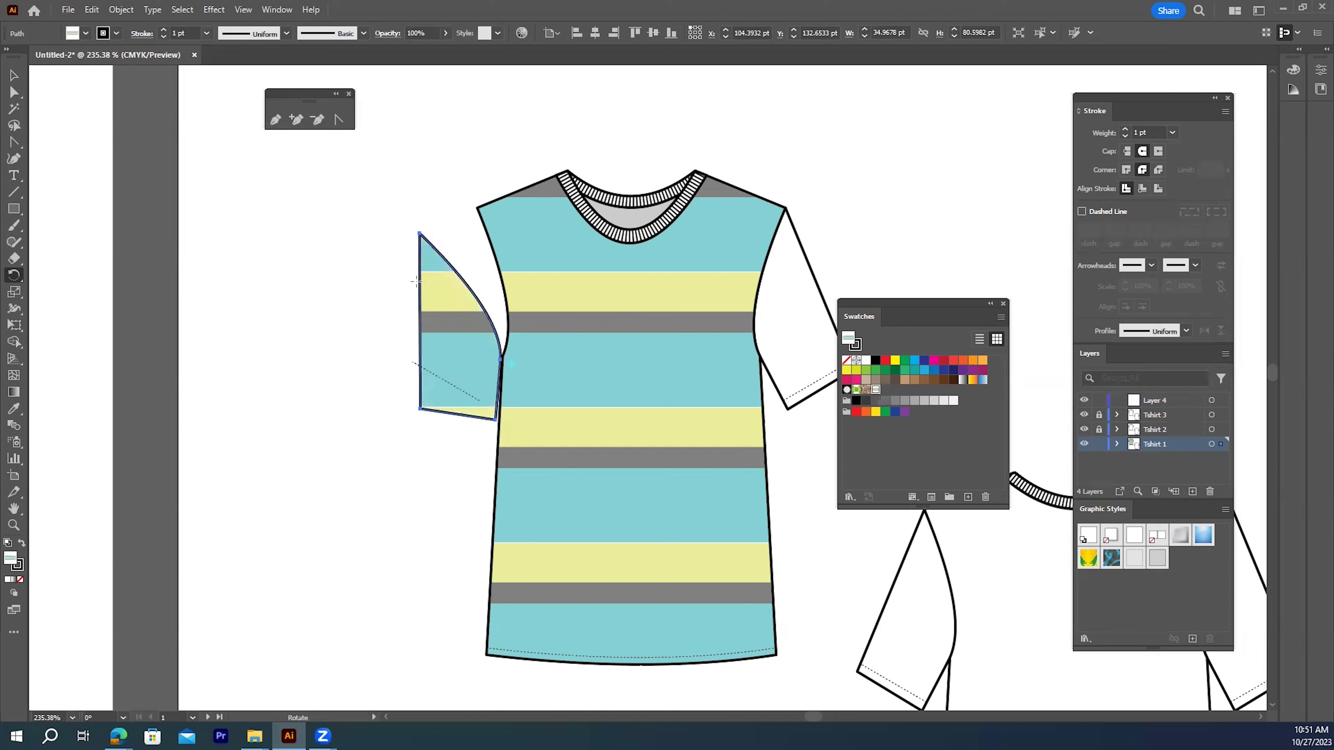
{"action": "left_click_drag", "start_coordinate": [429, 280], "coordinate": [448, 218]}
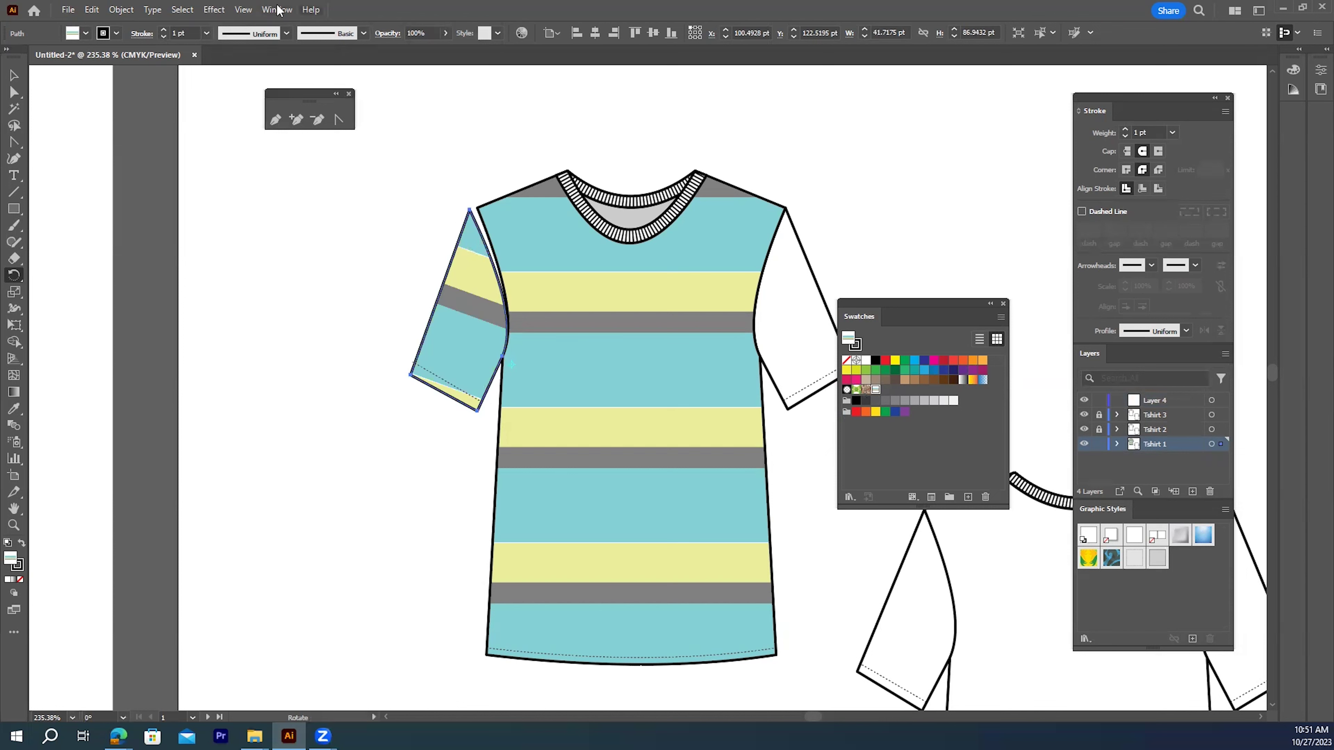
- Turn off Snap to Grid and Snap to Glyph
{"action": "left_click", "coordinate": [243, 9]}
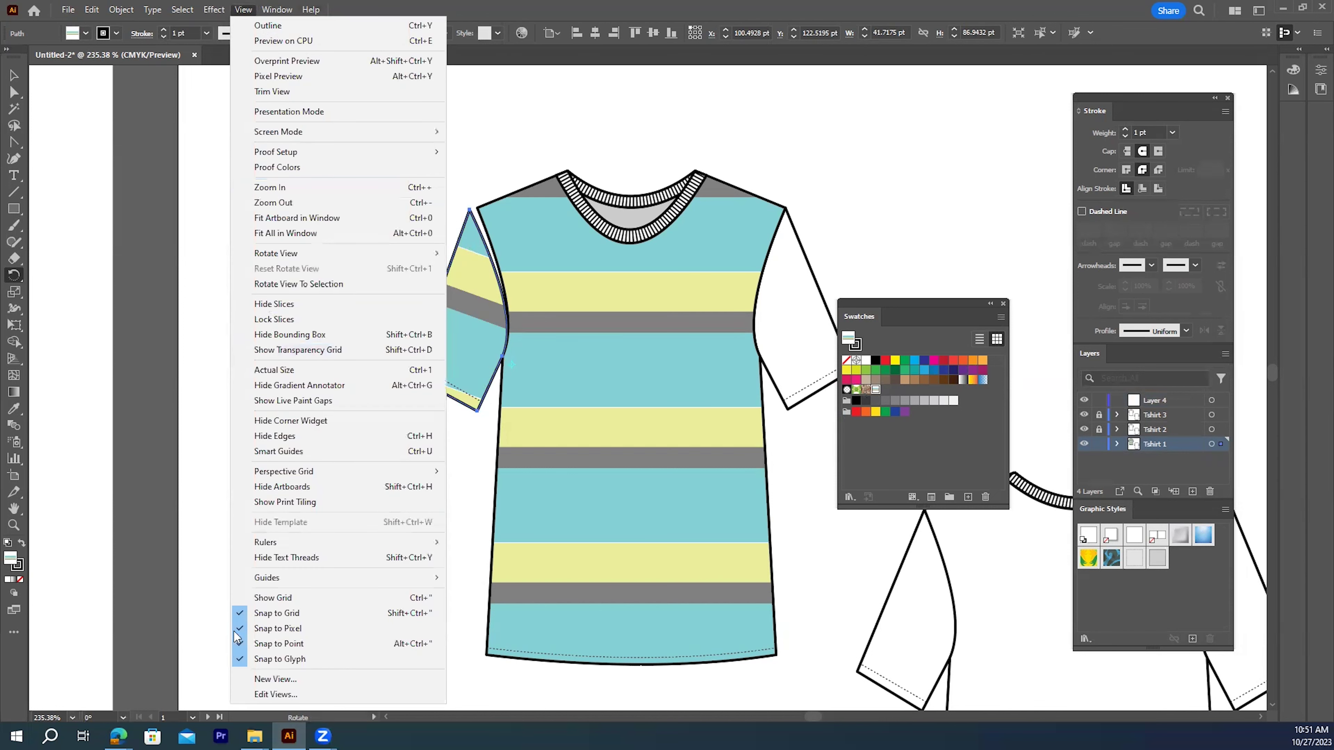
{"action": "left_click", "coordinate": [238, 614]}
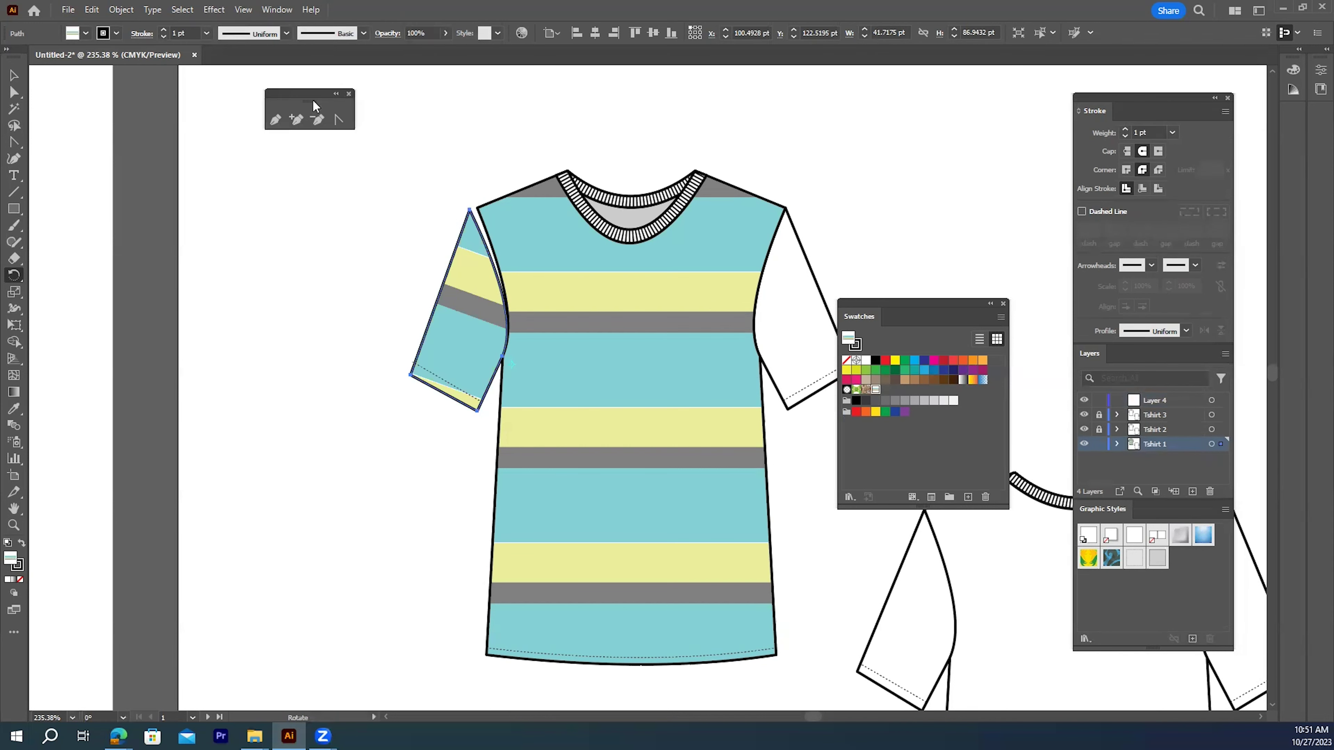
{"action": "left_click", "coordinate": [245, 10]}
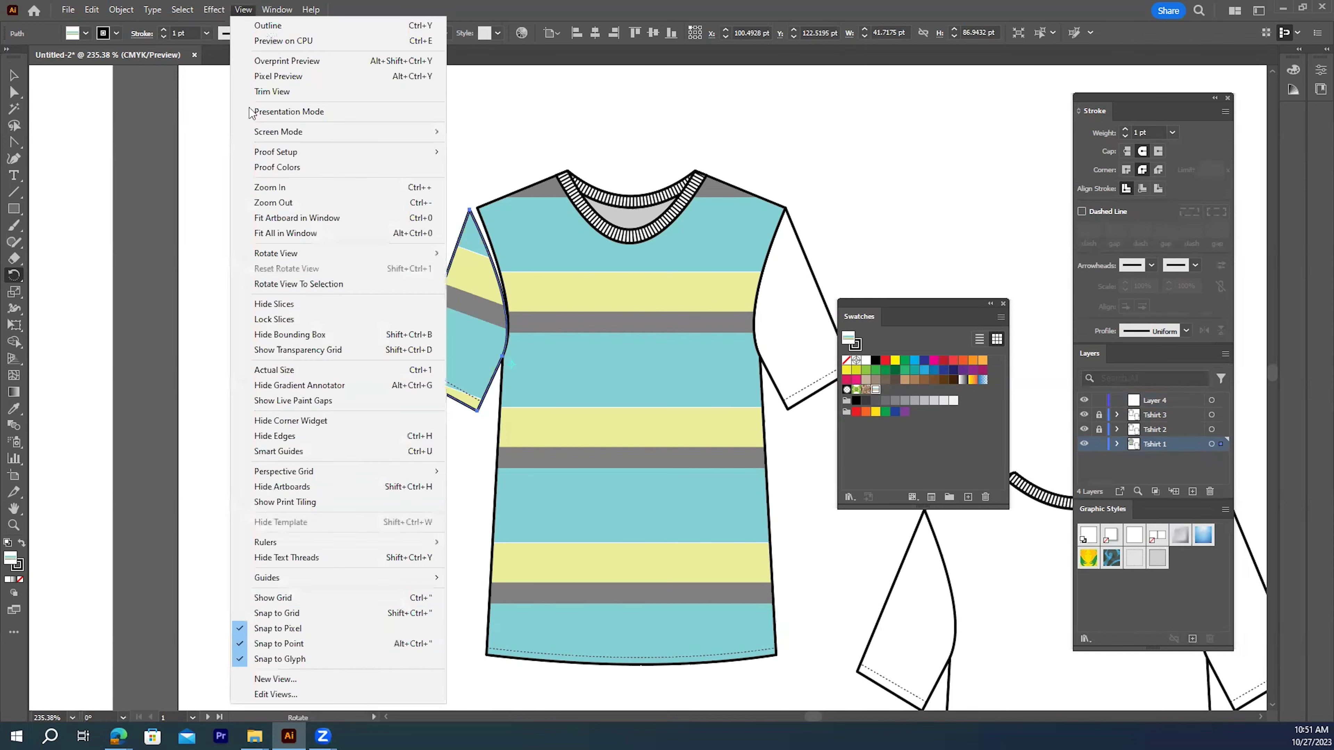
{"action": "left_click", "coordinate": [239, 660]}
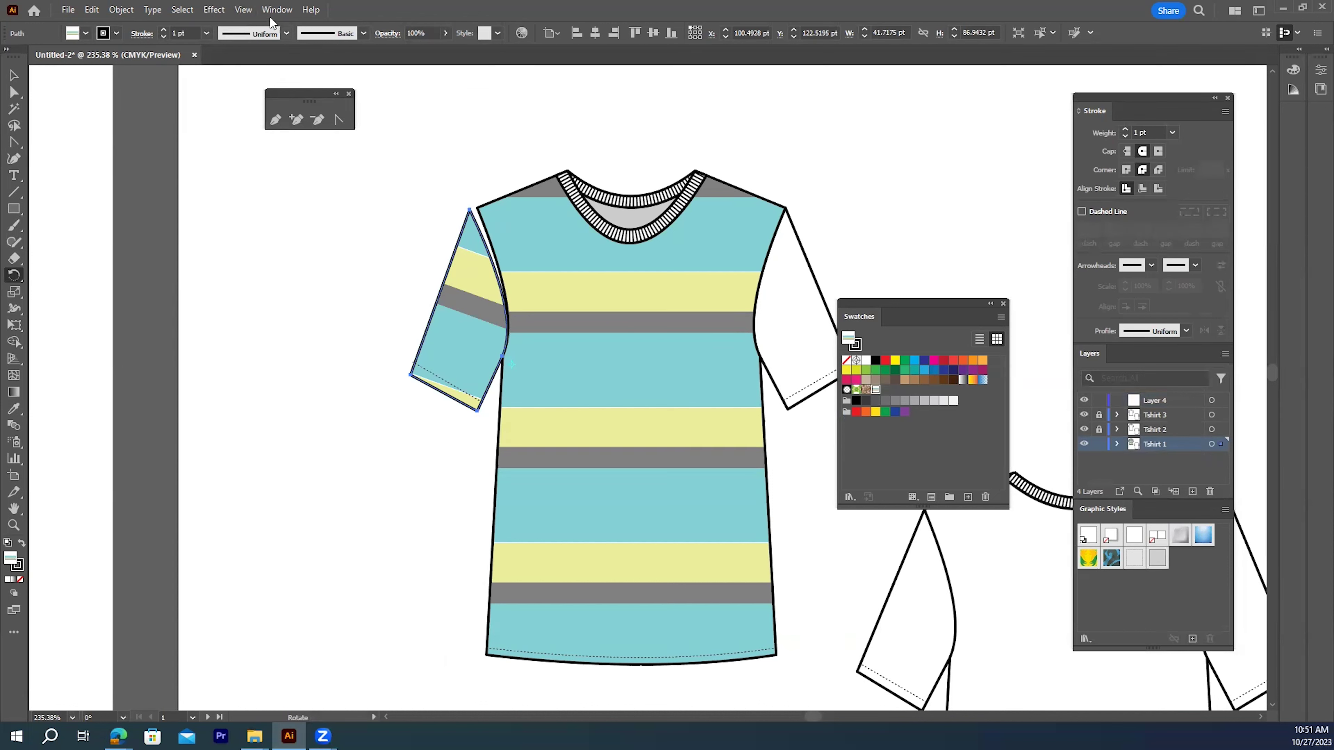
{"action": "left_click", "coordinate": [243, 11]}
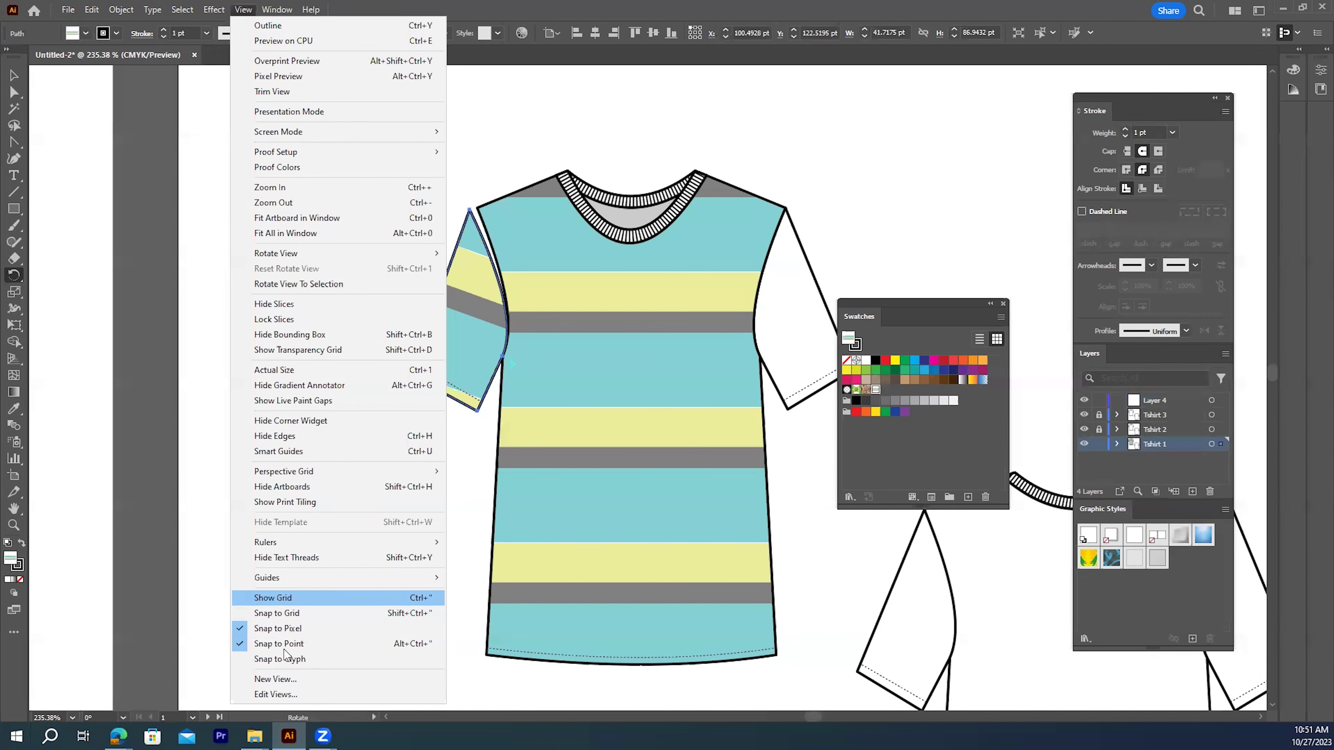
{"action": "mouse_move", "coordinate": [333, 9]}
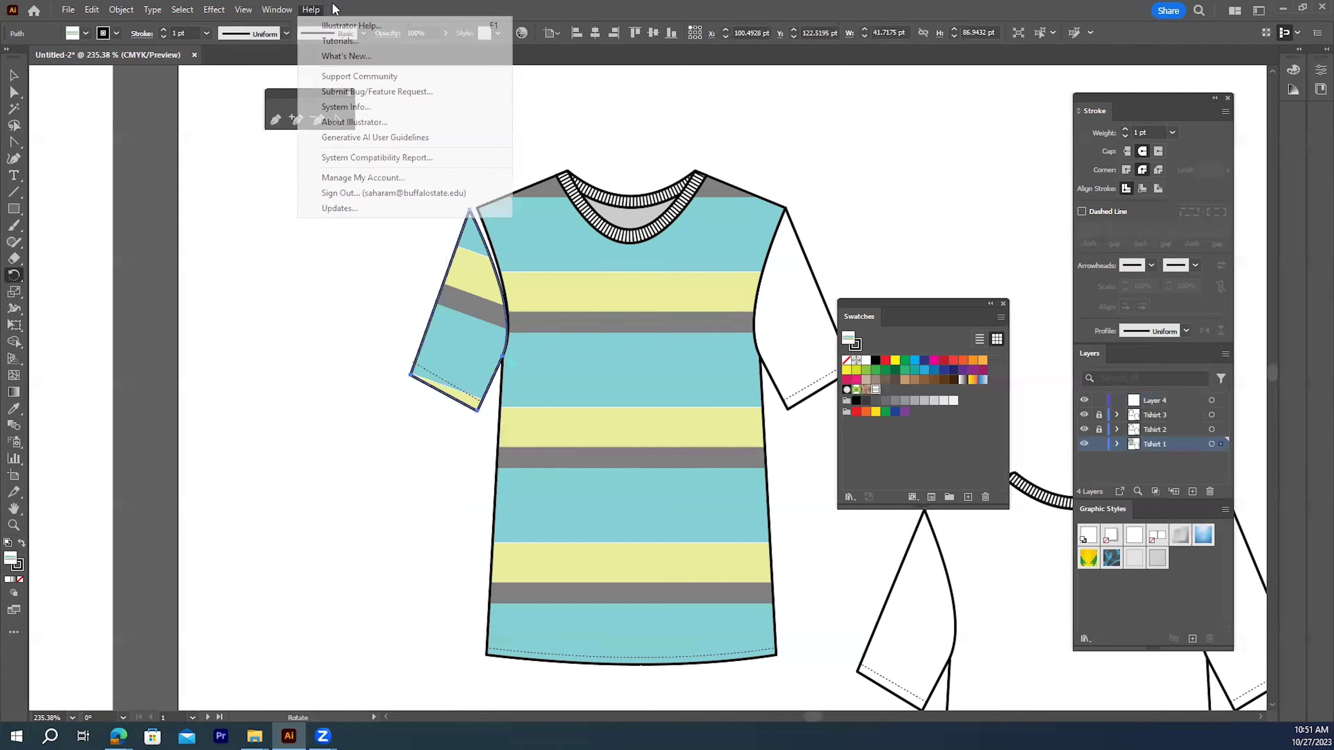
{"action": "left_click", "coordinate": [381, 9]}
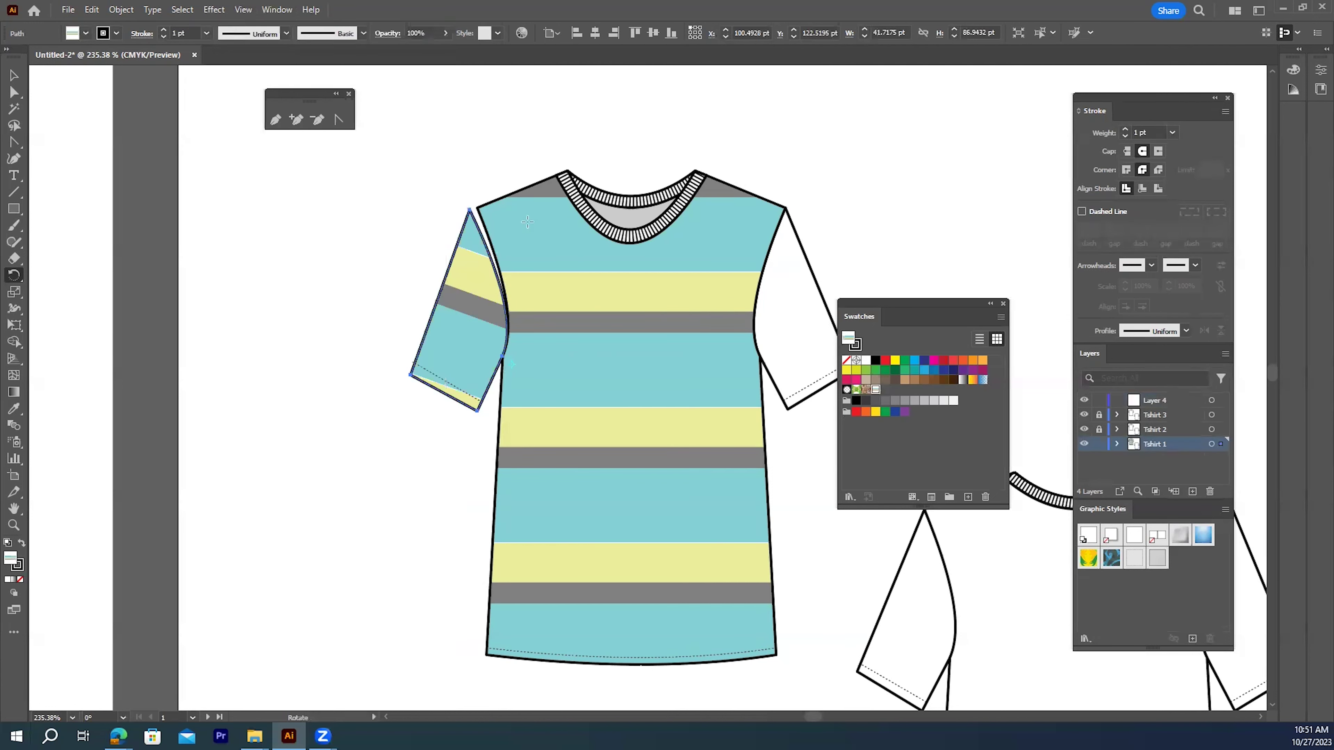
- Rotate the striped left sleeve slightly further so its shoulder point meets the shirt body, and return to the Selection tool
{"action": "left_click_drag", "start_coordinate": [473, 249], "coordinate": [478, 247]}
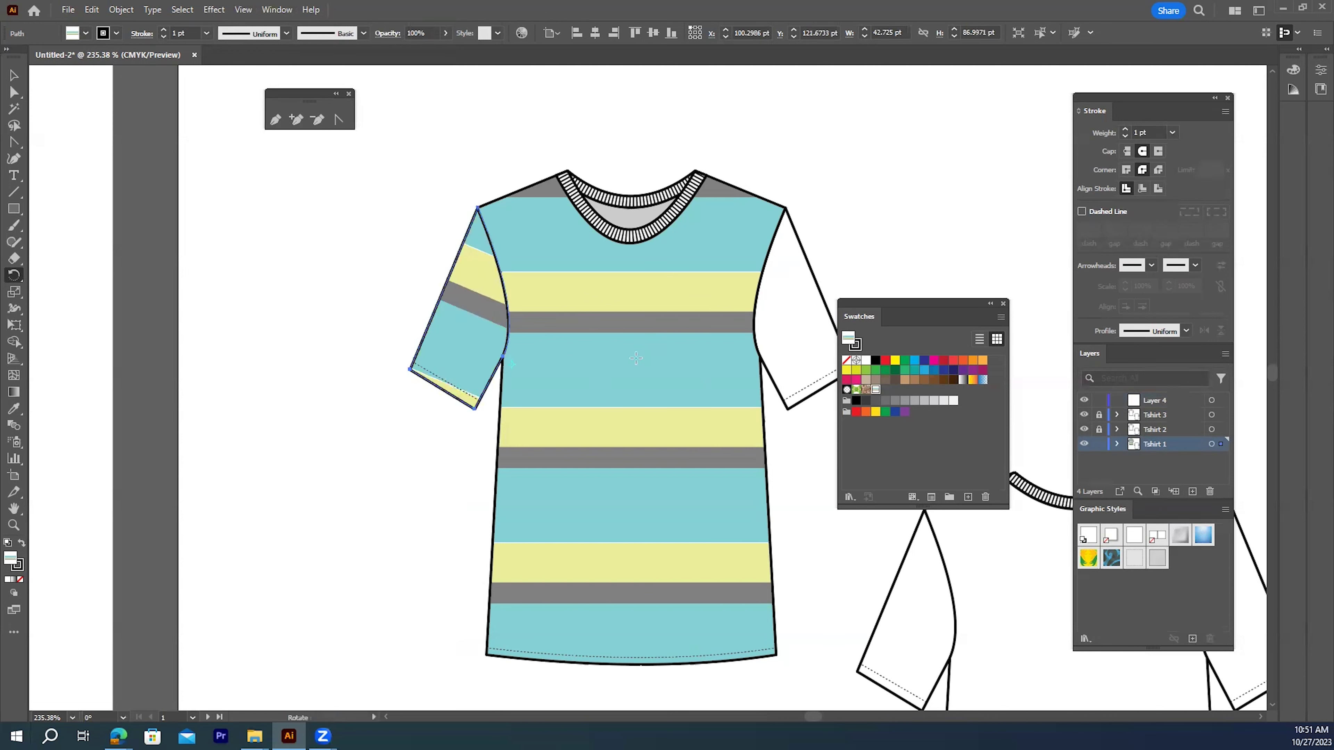
{"action": "left_click_drag", "start_coordinate": [761, 259], "coordinate": [599, 239]}
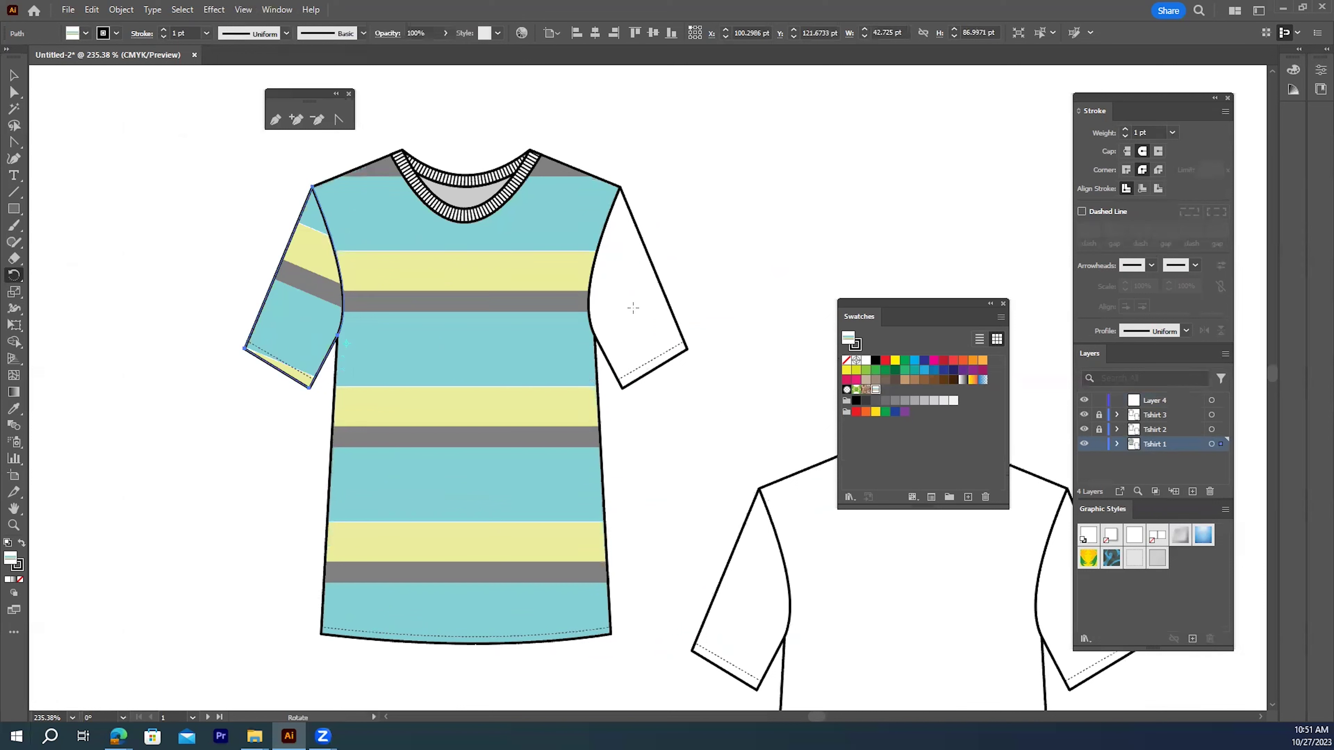
{"action": "left_click", "coordinate": [14, 75]}
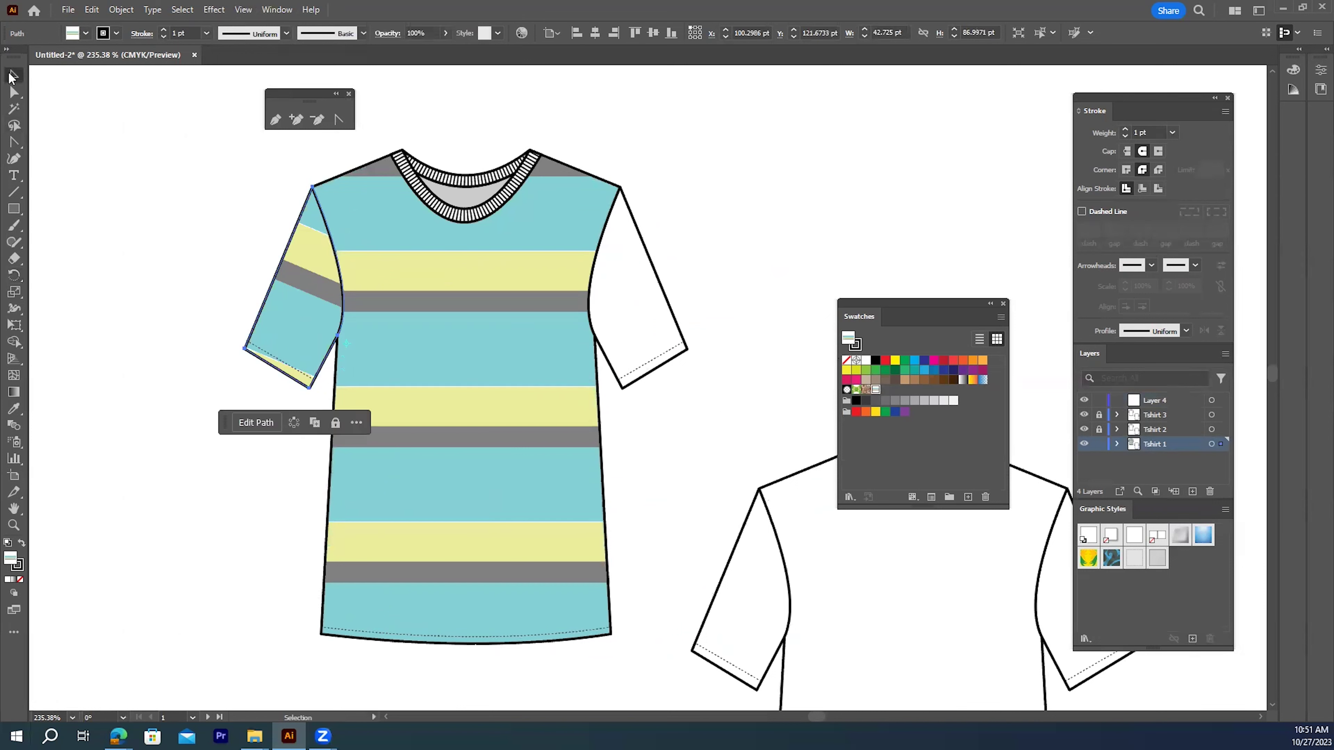
- Rotate the white right sleeve outward about its underarm point until its outer edge stands vertical, and fill it with the stripe pattern swatch
{"action": "left_click", "coordinate": [658, 278]}
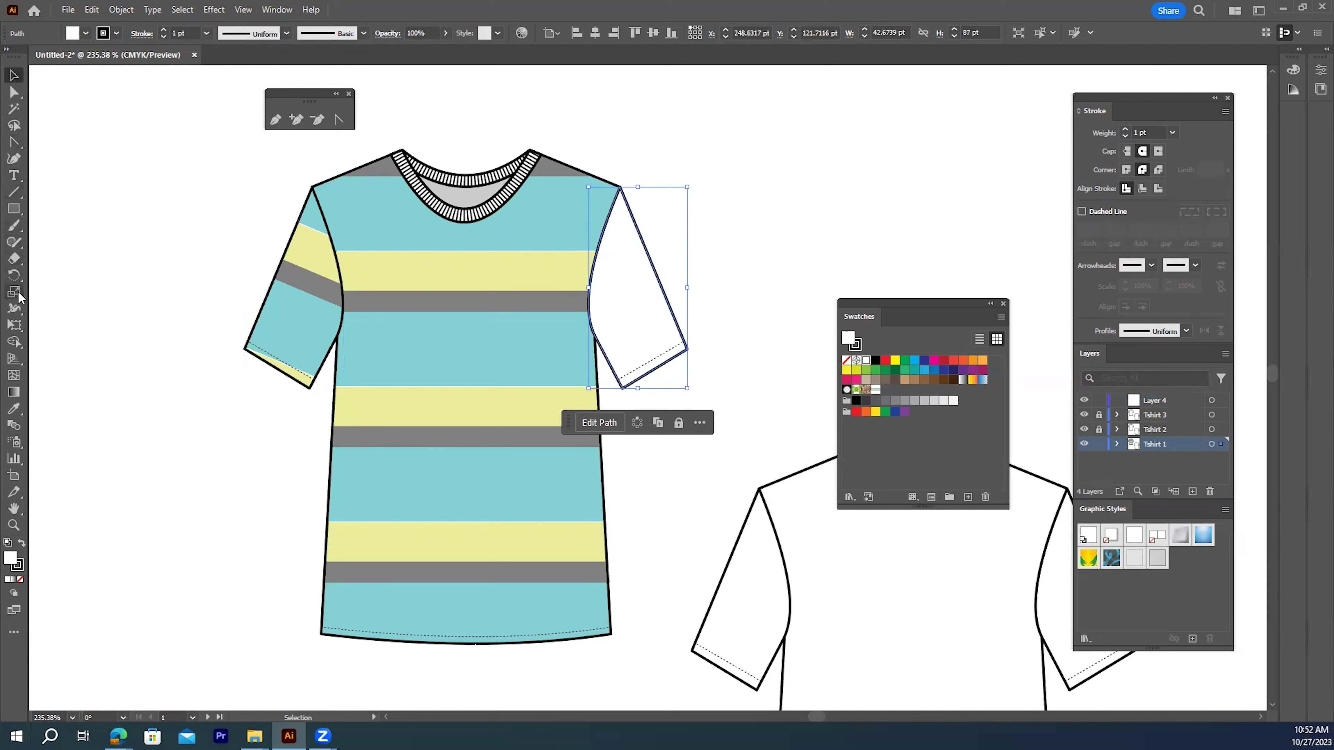
{"action": "left_click", "coordinate": [13, 275]}
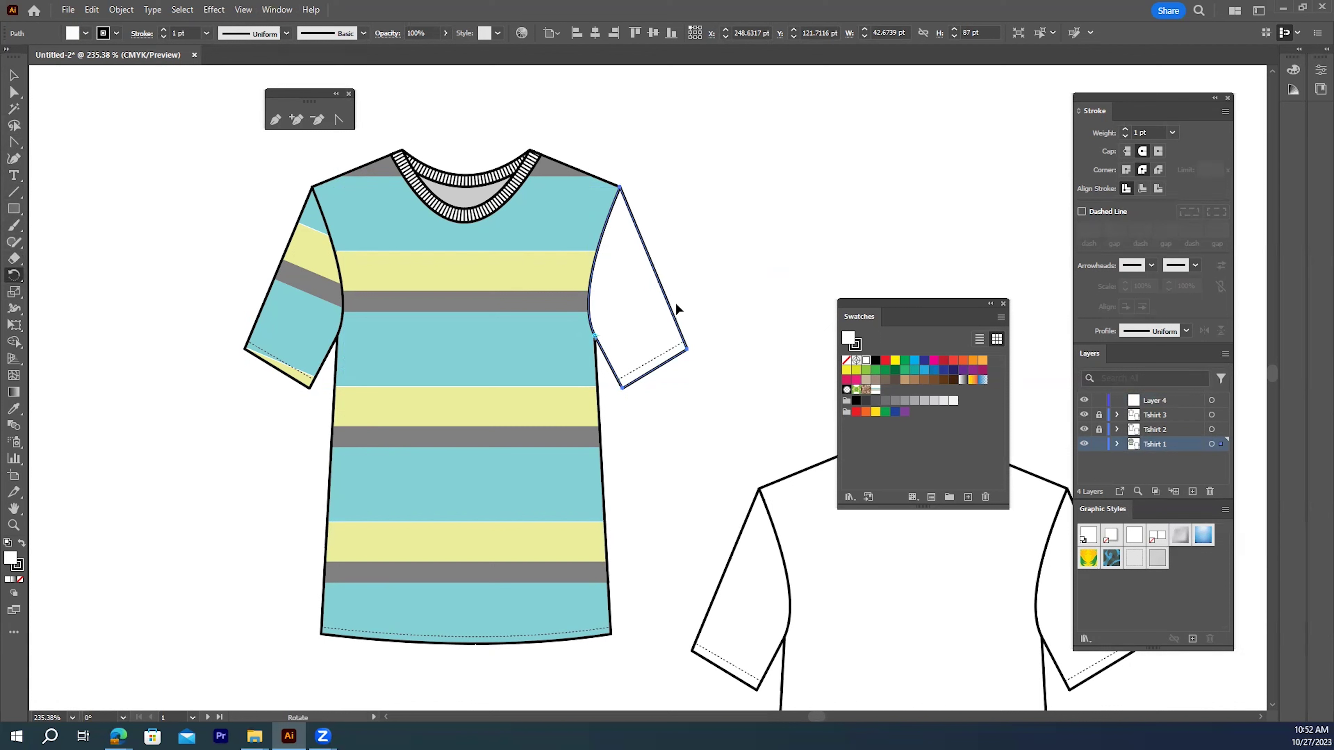
{"action": "left_click_drag", "start_coordinate": [621, 237], "coordinate": [647, 265]}
{"action": "left_click", "coordinate": [876, 391]}
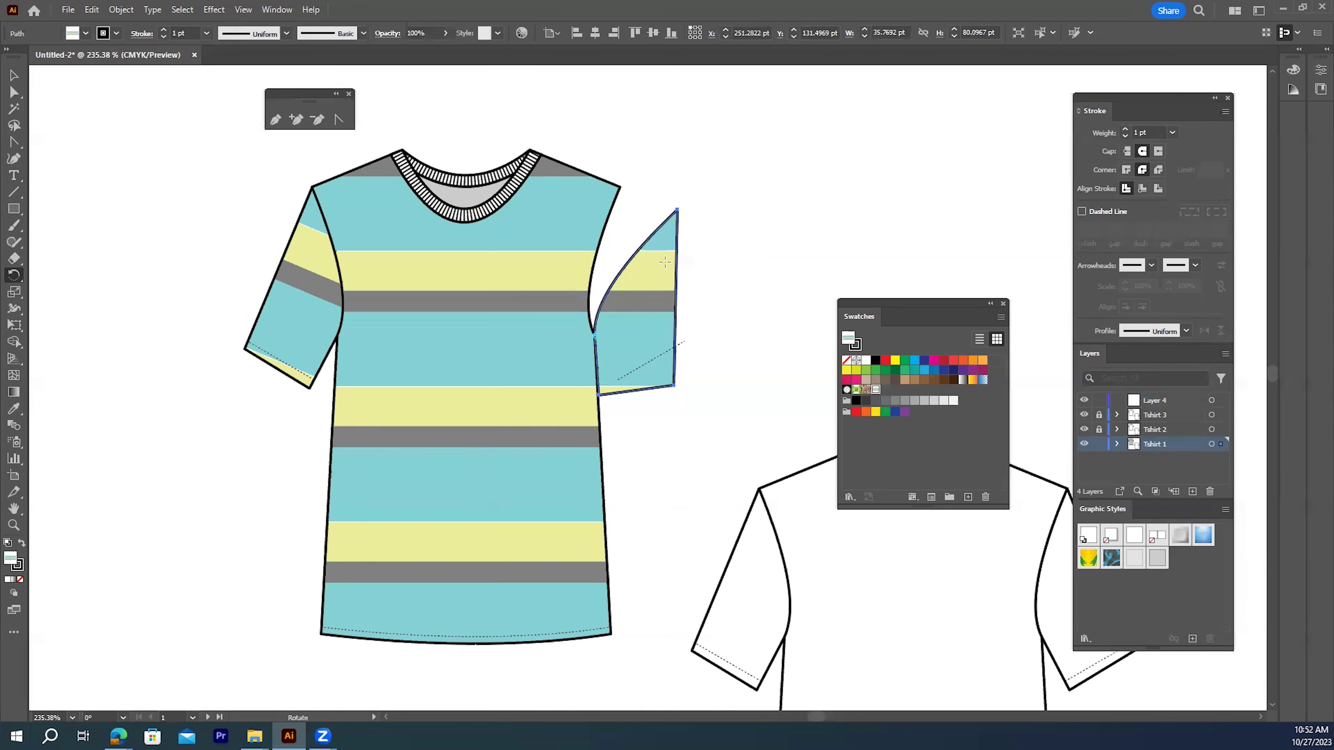
- Rotate the striped right sleeve back so its shoulder point meets the shirt body, and deselect it
{"action": "left_click_drag", "start_coordinate": [665, 262], "coordinate": [630, 234]}
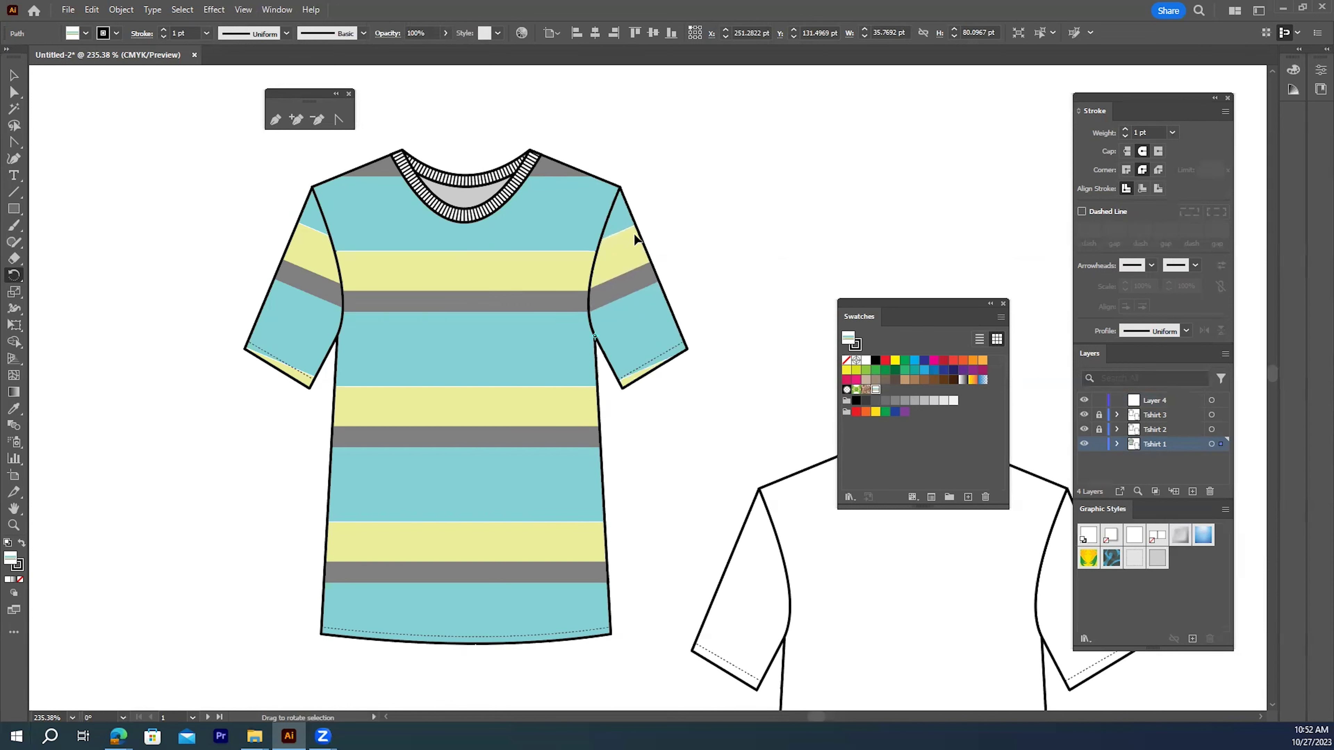
{"action": "left_click_drag", "start_coordinate": [635, 233], "coordinate": [634, 233]}
{"action": "key", "text": "v"}
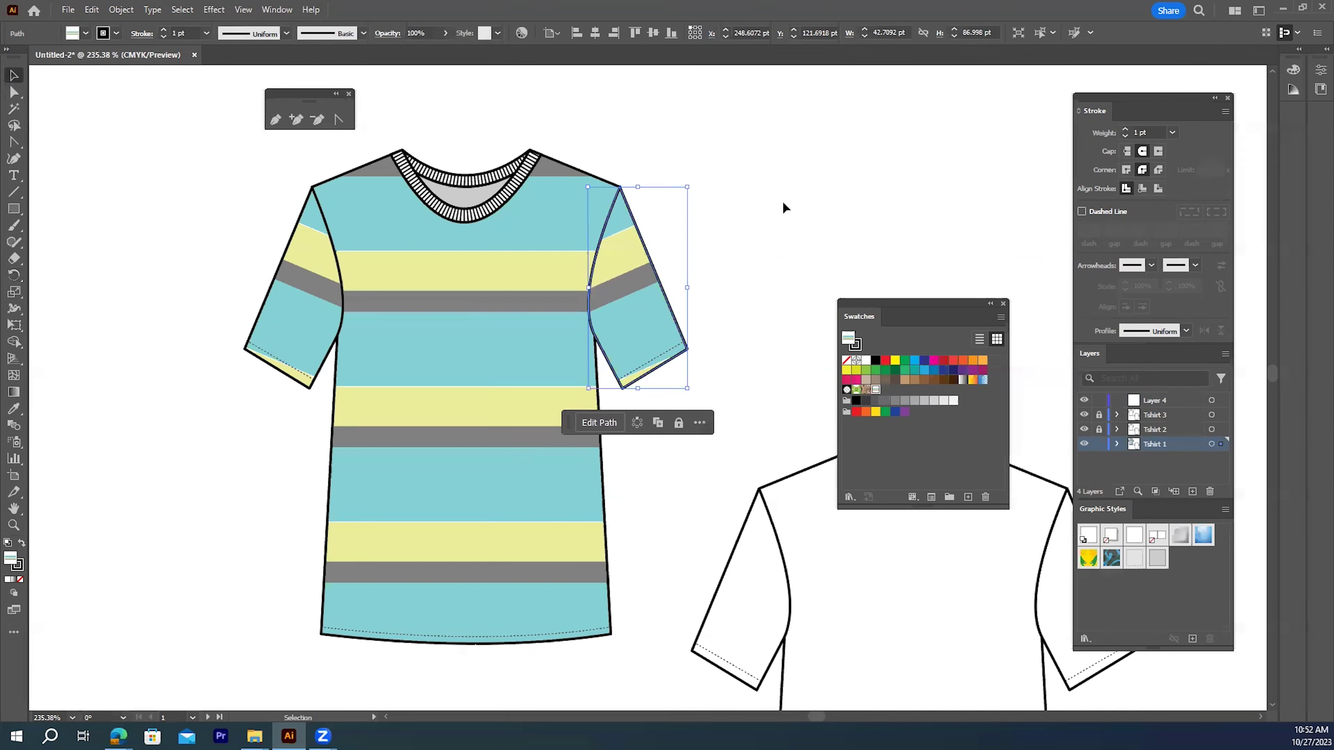
{"action": "left_click", "coordinate": [783, 208]}
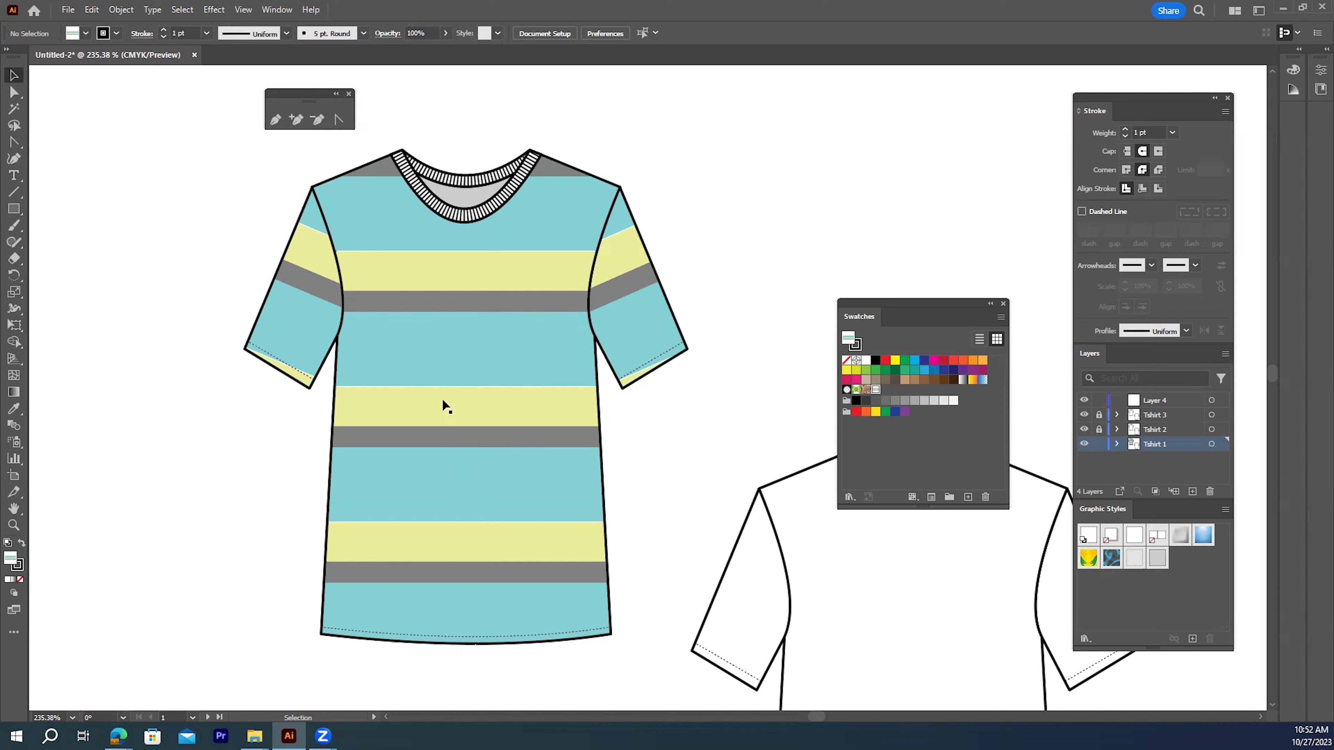
- Set a previewed uniform Scale of 70% for the front shirt body, transforming only its pattern and not the object
{"action": "left_click", "coordinate": [600, 431]}
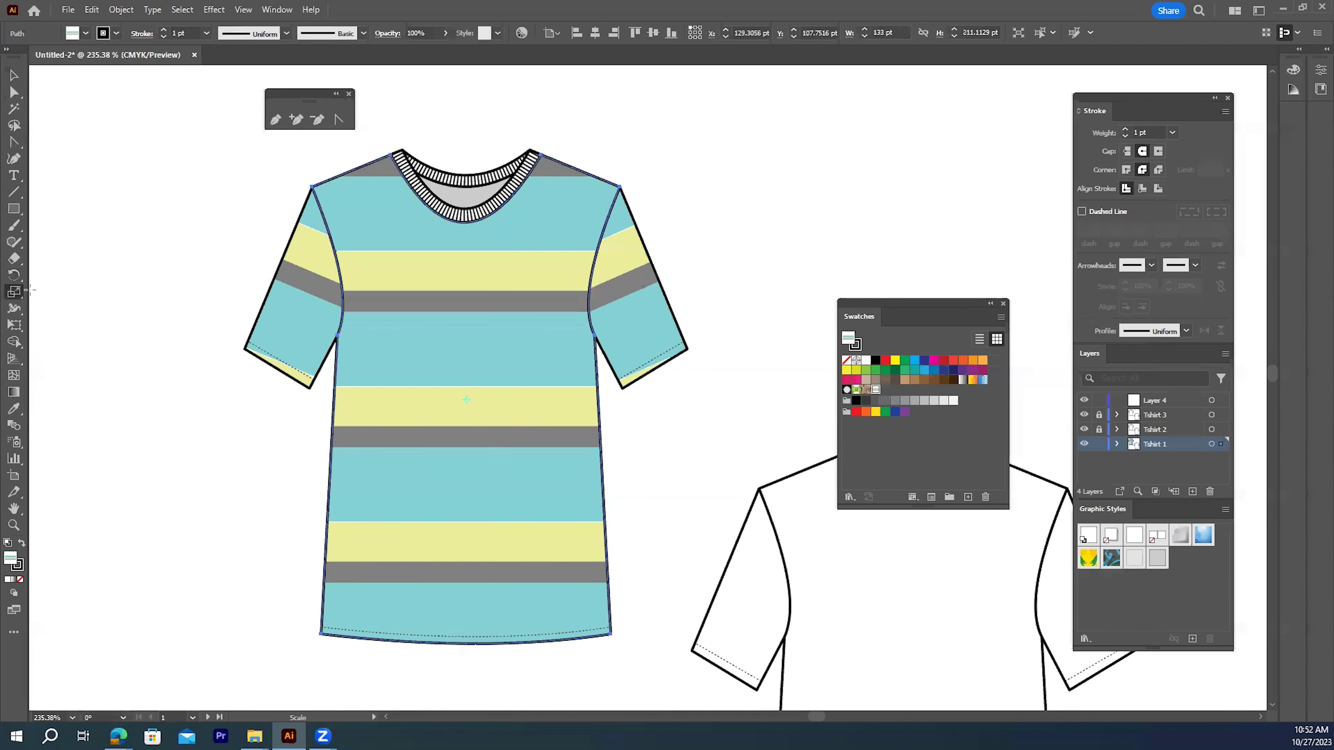
{"action": "double_click", "coordinate": [14, 291]}
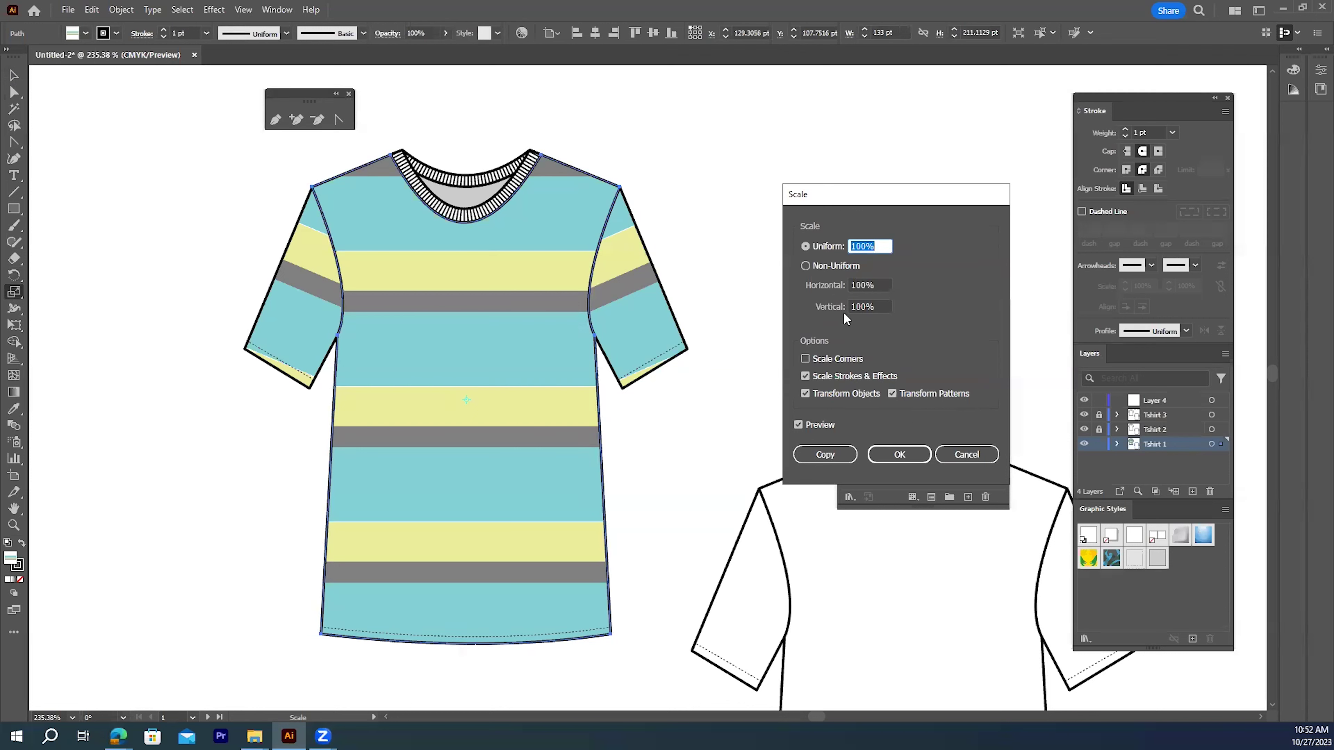
{"action": "type", "text": "70"}
{"action": "left_click", "coordinate": [805, 394]}
{"action": "left_click", "coordinate": [798, 424]}
{"action": "left_click", "coordinate": [798, 424]}
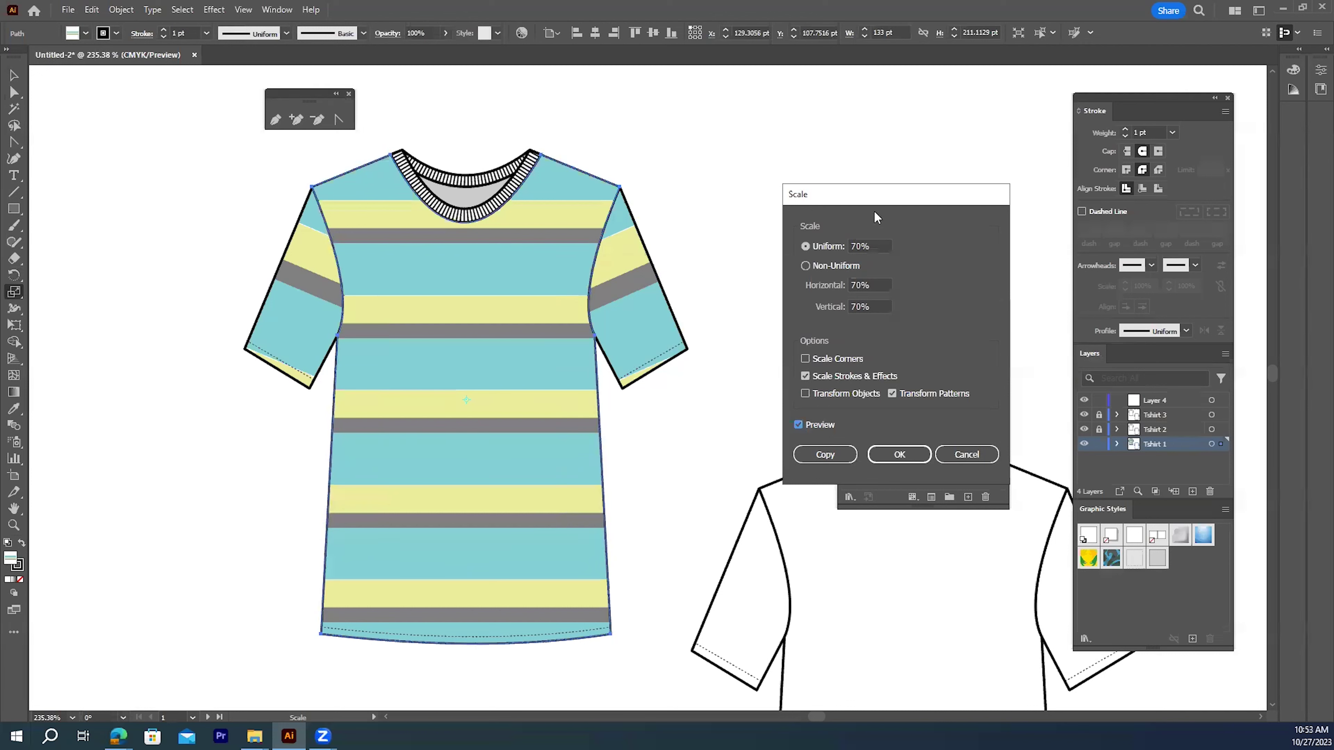
- Set the uniform scale to 50%, compare the preview, apply it to the front body's stripe pattern, and deselect the body
{"action": "left_click", "coordinate": [853, 246]}
{"action": "left_click_drag", "start_coordinate": [850, 245], "coordinate": [850, 250]}
{"action": "left_click", "coordinate": [797, 425]}
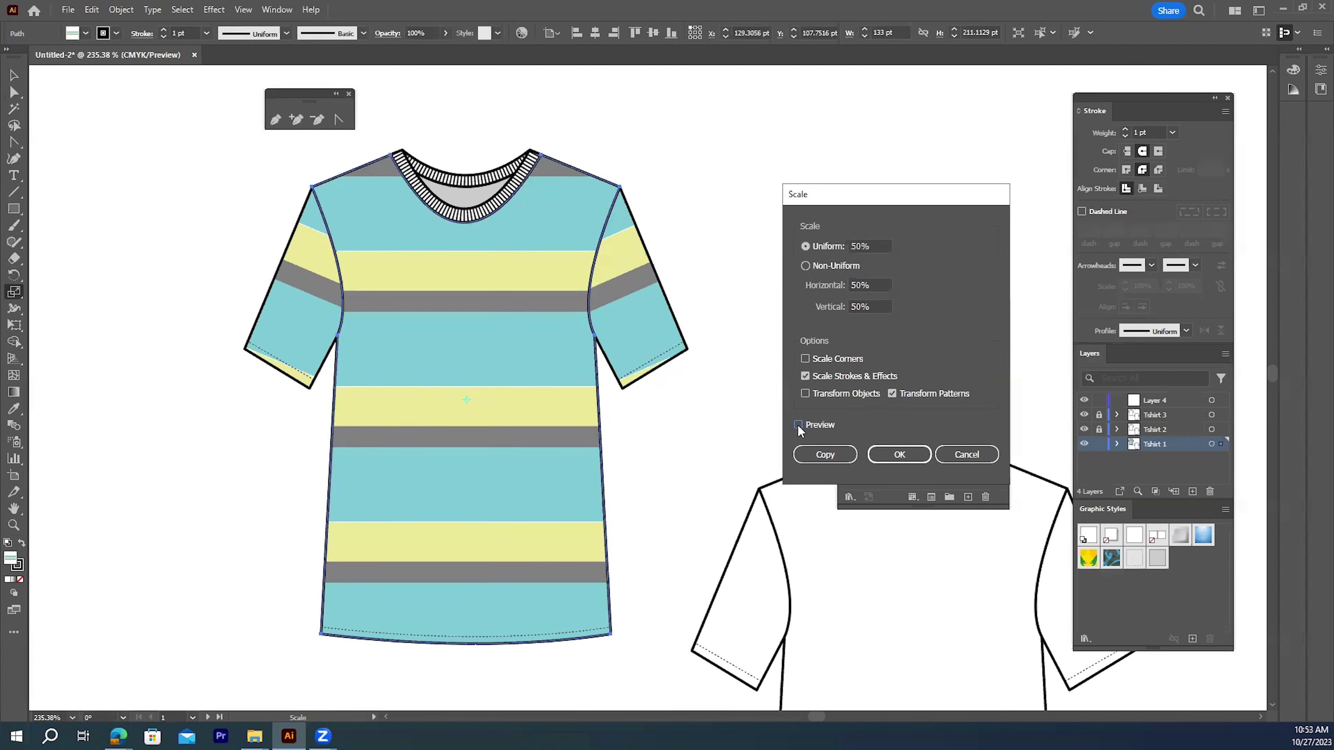
{"action": "left_click", "coordinate": [798, 425]}
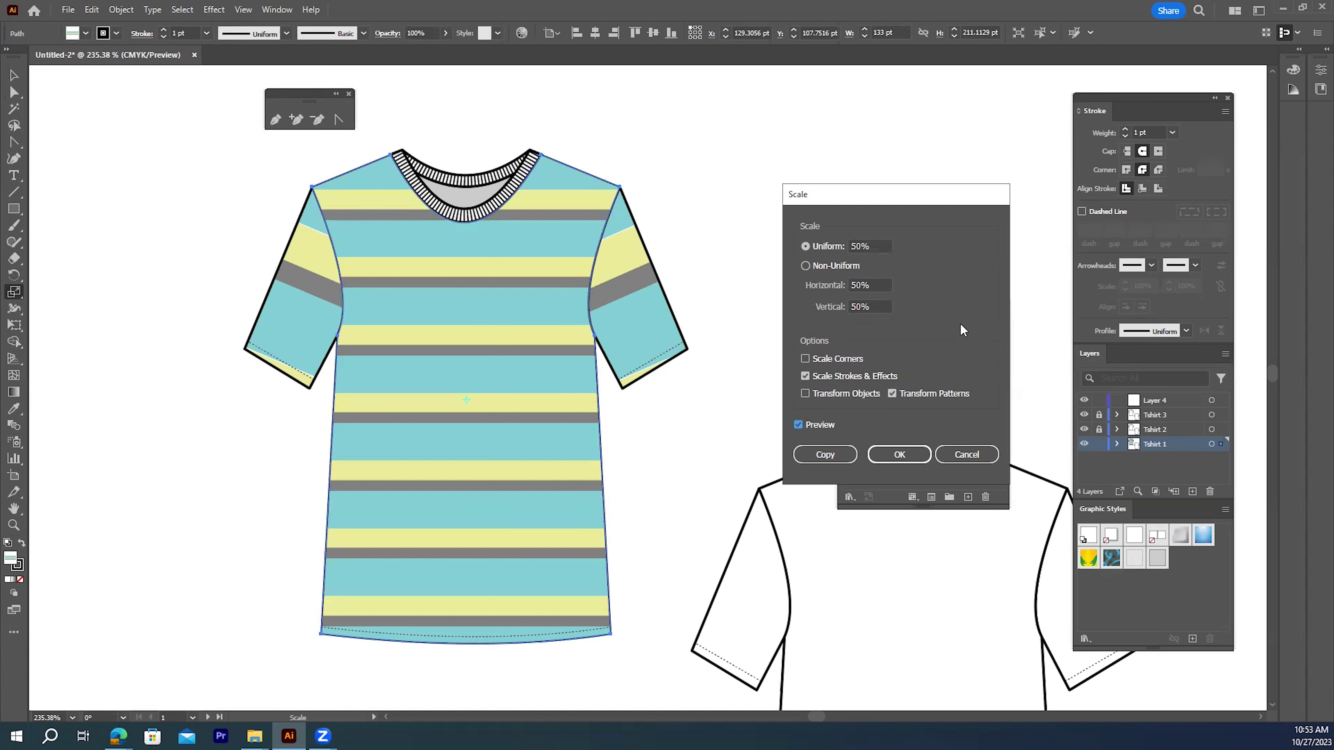
{"action": "left_click", "coordinate": [900, 455]}
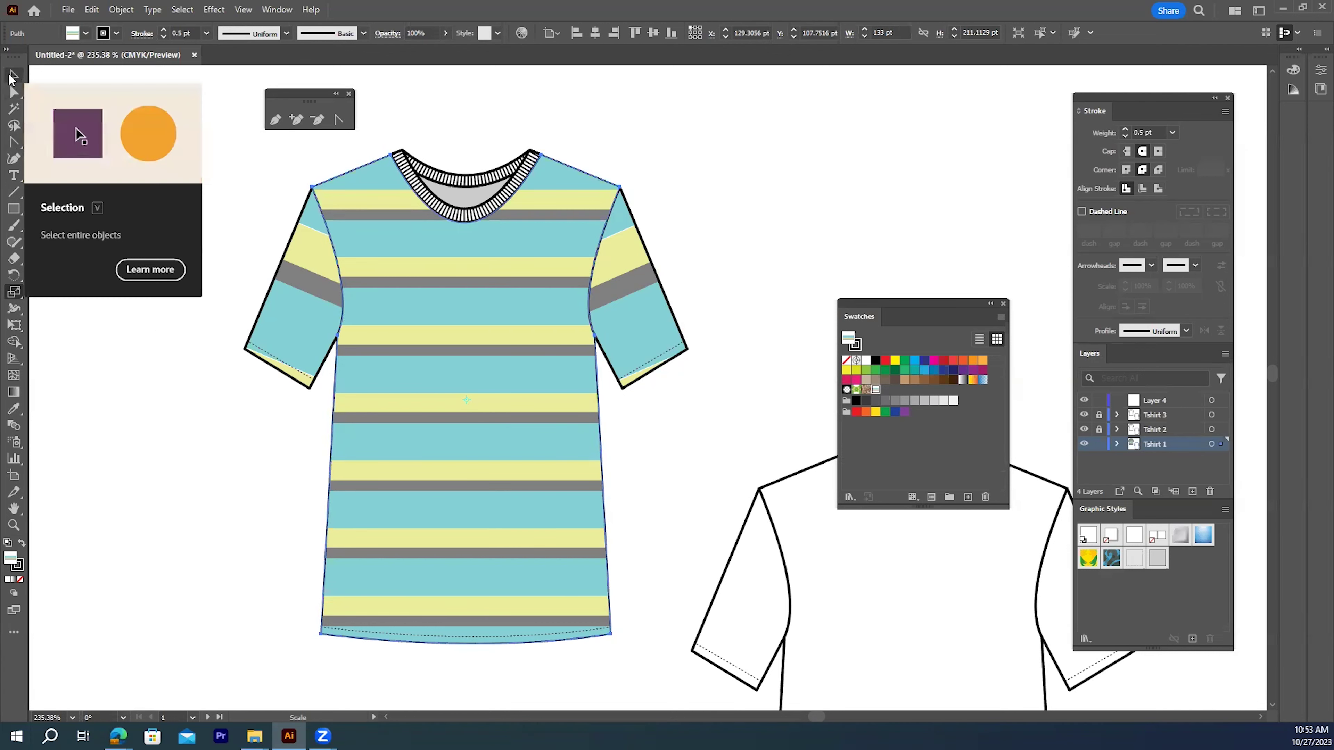
{"action": "left_click", "coordinate": [11, 77]}
{"action": "left_click", "coordinate": [235, 216]}
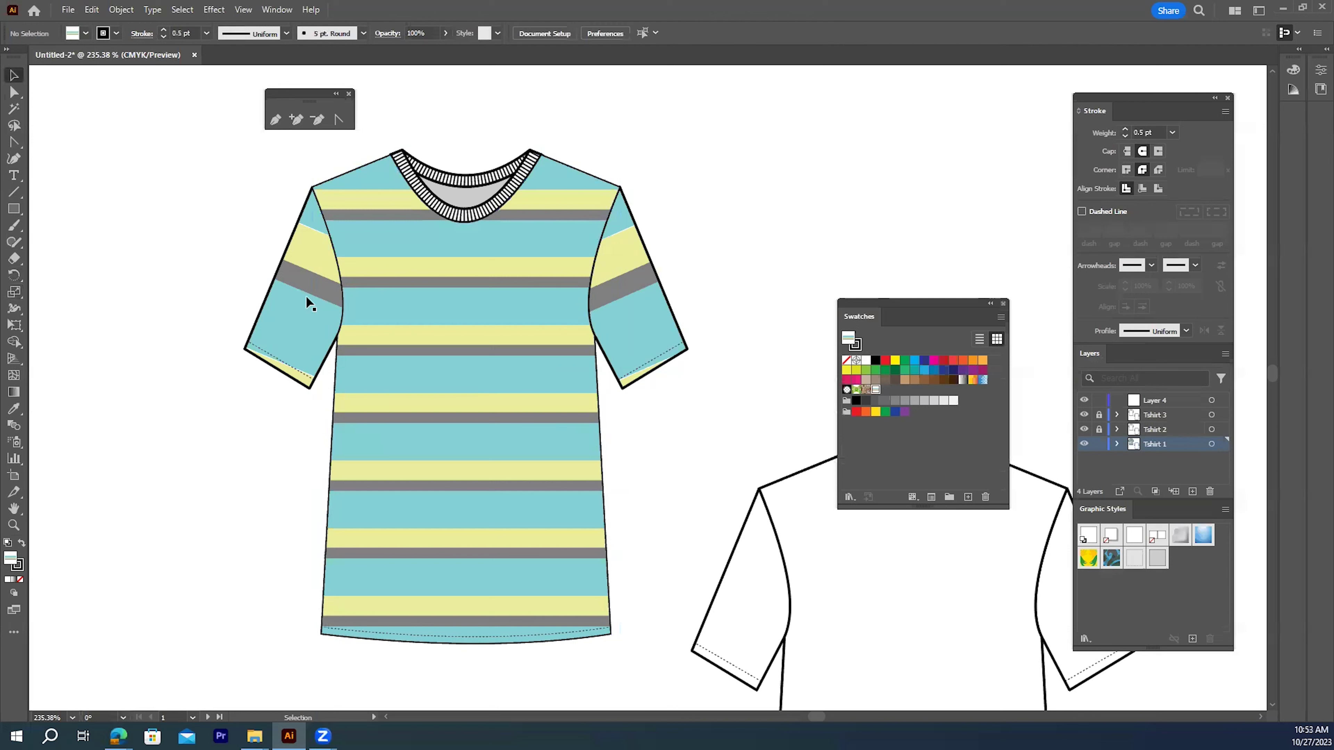
- Scale only the stripe pattern in the front shirt's left sleeve to 50% and return to the Selection tool
{"action": "left_click", "coordinate": [273, 289]}
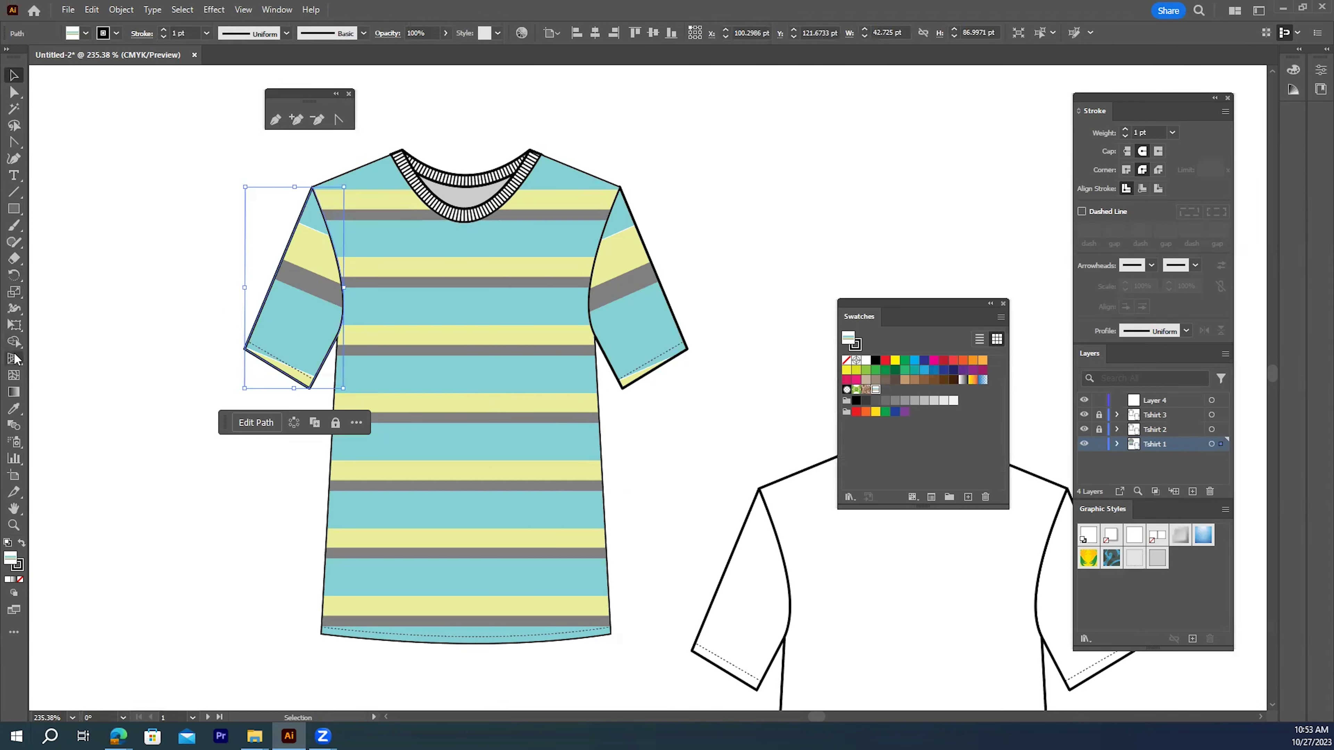
{"action": "left_click", "coordinate": [13, 294]}
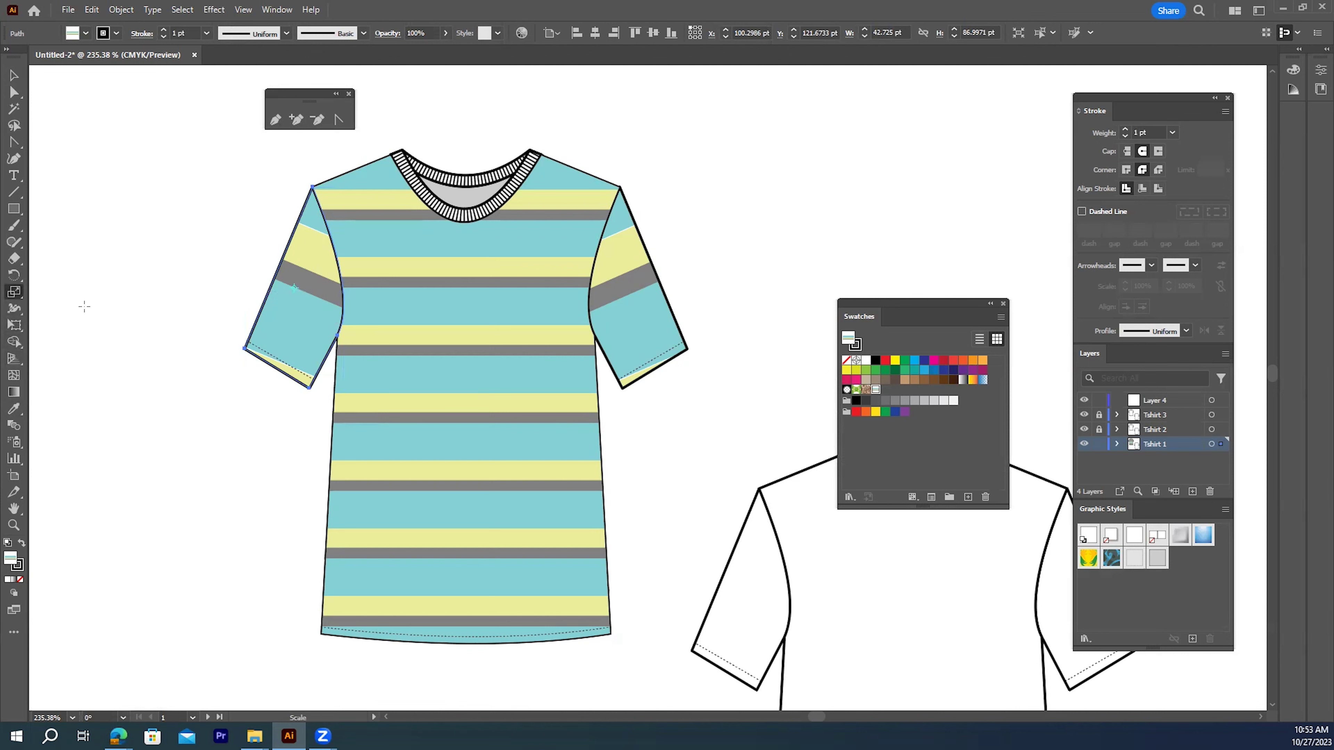
{"action": "double_click", "coordinate": [14, 292]}
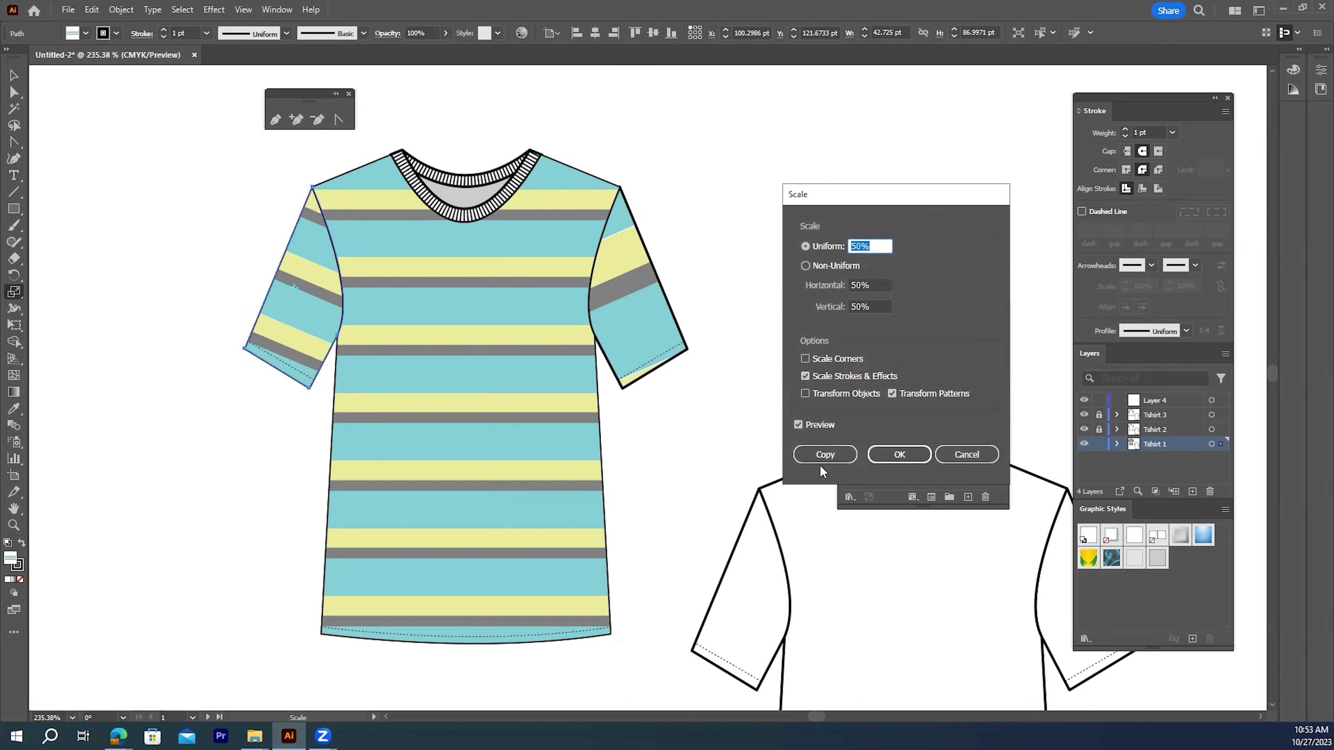
{"action": "left_click", "coordinate": [899, 455]}
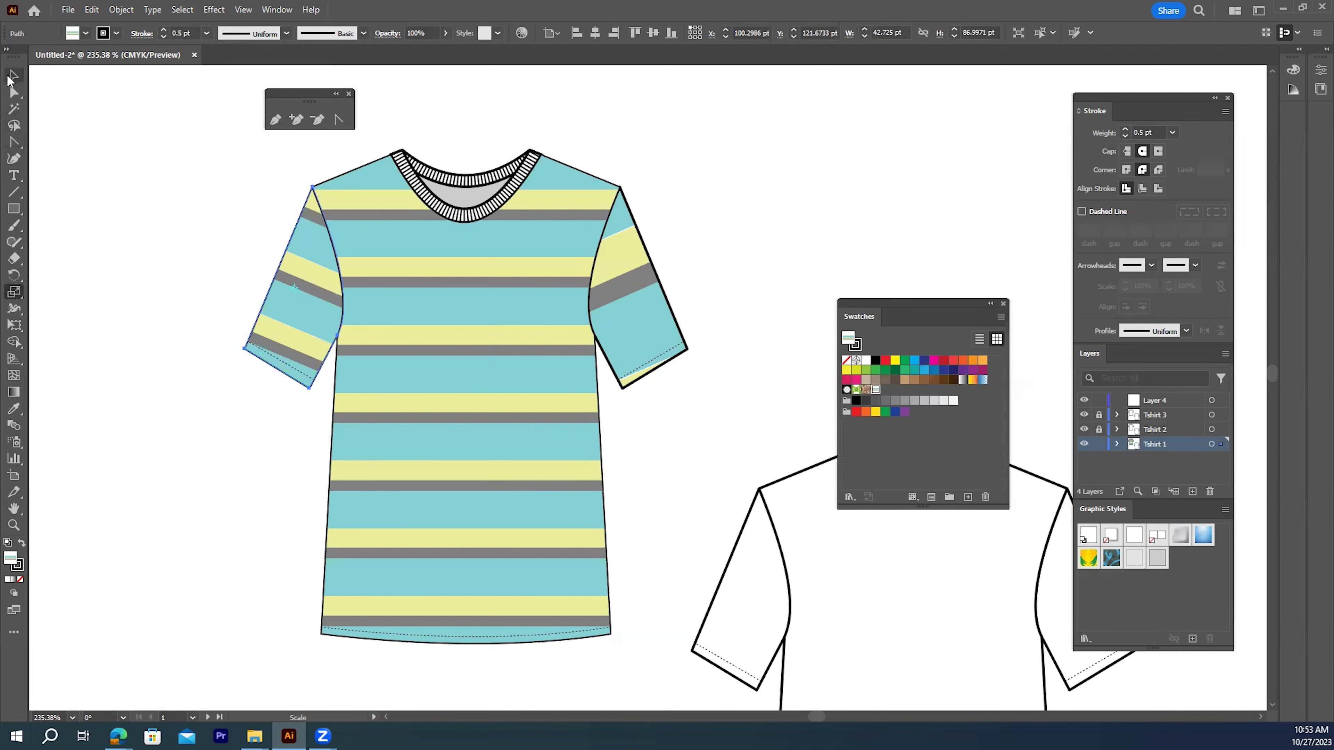
{"action": "double_click", "coordinate": [15, 75]}
{"action": "left_click", "coordinate": [738, 473]}
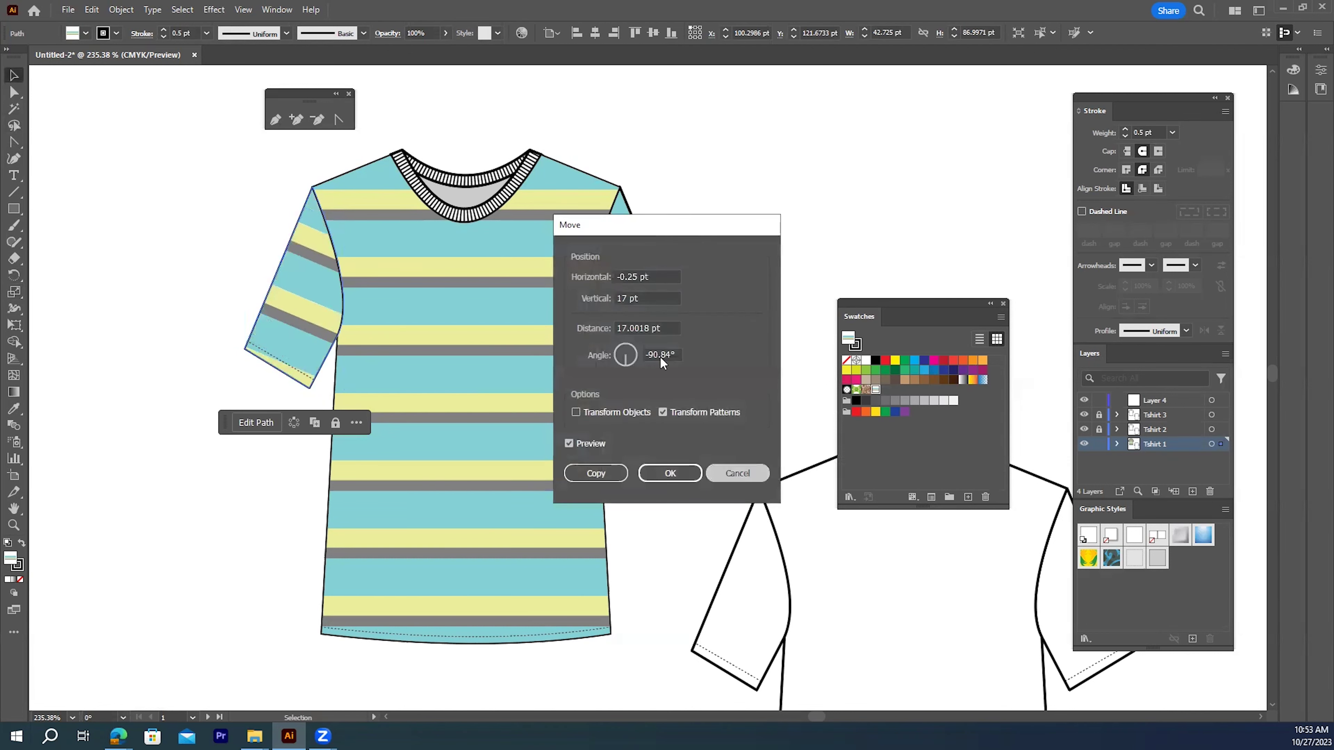
- Scale only the stripe pattern in the front shirt's right sleeve to 50% and deselect the sleeve
{"action": "left_click", "coordinate": [661, 289]}
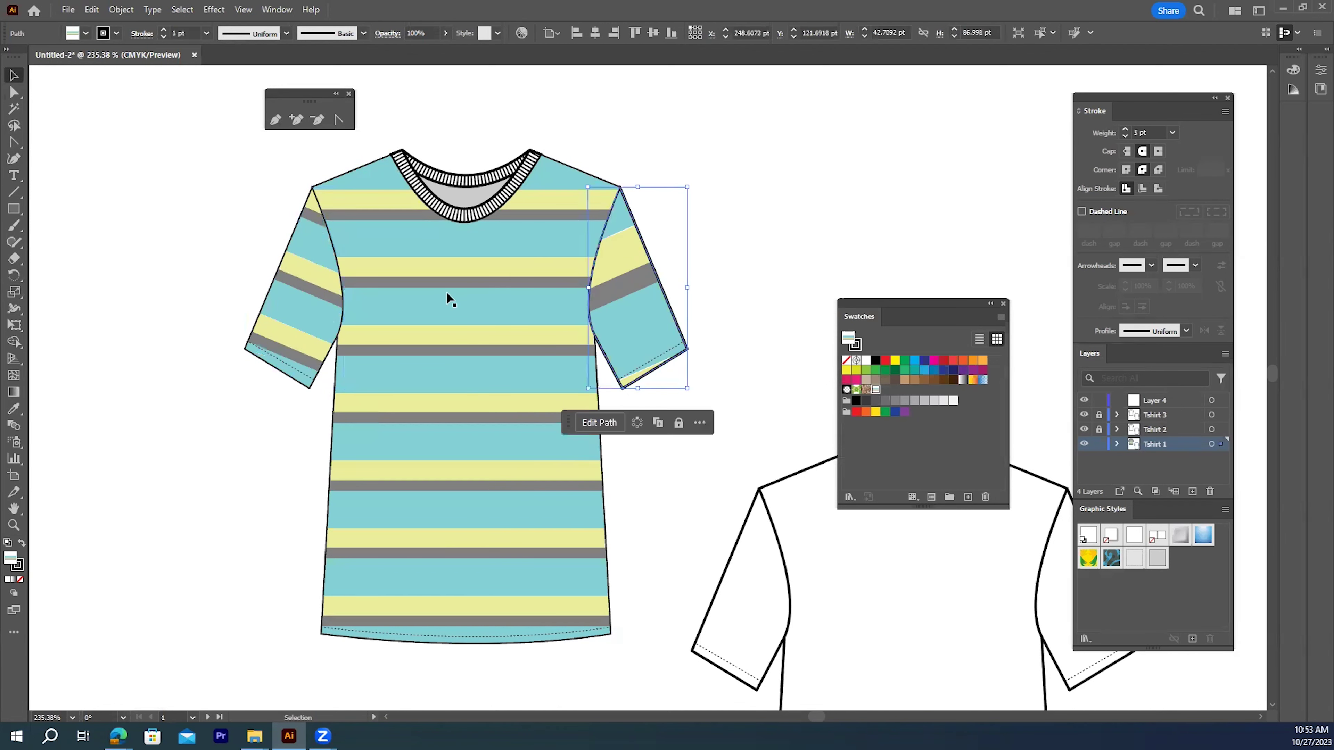
{"action": "double_click", "coordinate": [15, 291]}
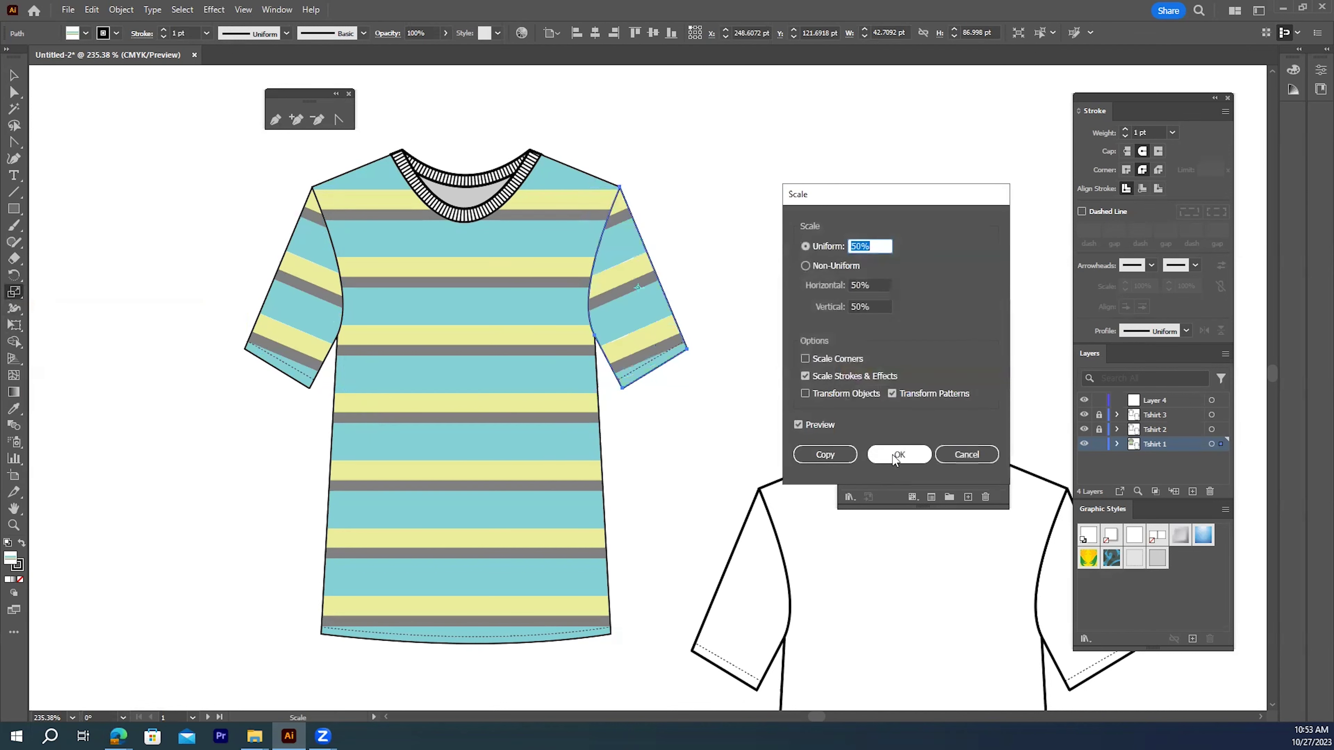
{"action": "left_click", "coordinate": [898, 455]}
{"action": "left_click", "coordinate": [14, 76]}
{"action": "left_click", "coordinate": [762, 382]}
- Preview rotating only the front body's stripe pattern to 338°, cancel the rotation, and return to the Selection tool
{"action": "mouse_move", "coordinate": [666, 493]}
{"action": "left_mouse_down"}
{"action": "mouse_move", "coordinate": [500, 512]}
{"action": "mouse_move", "coordinate": [650, 510]}
{"action": "left_mouse_up"}
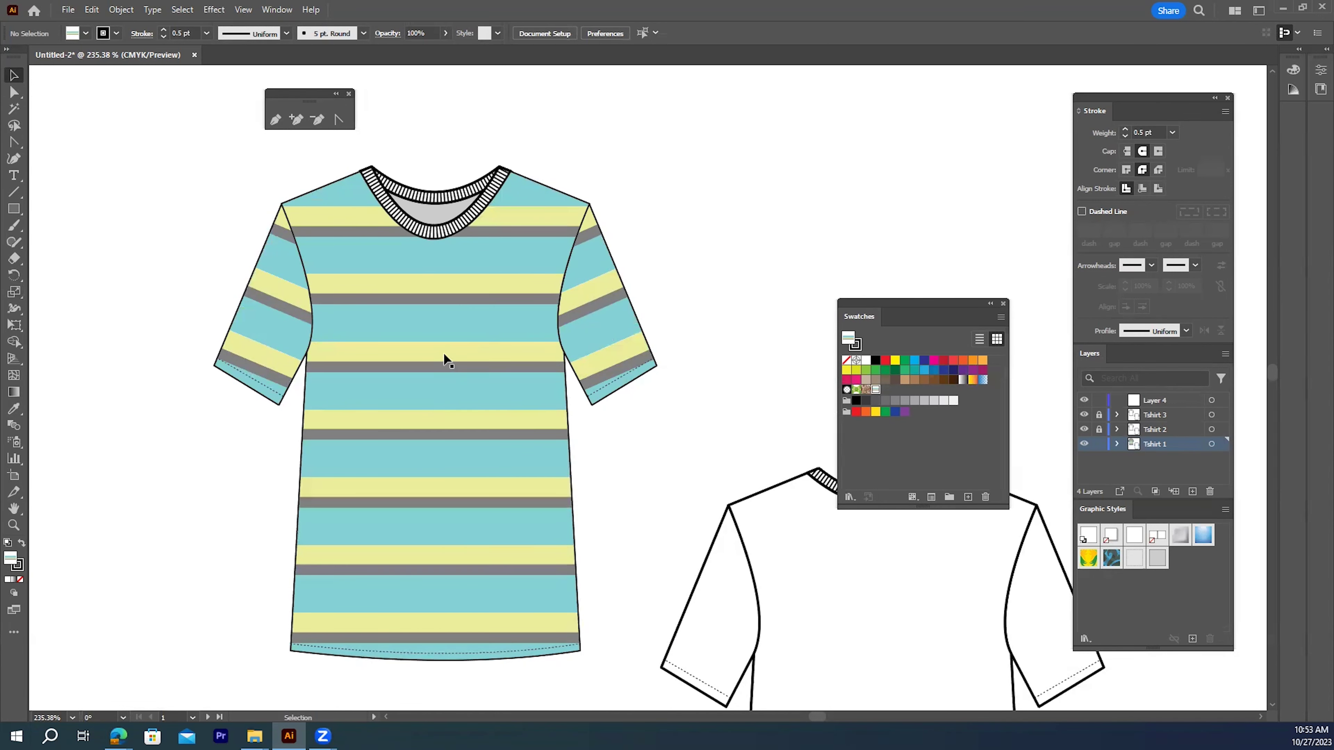
{"action": "left_click", "coordinate": [452, 333]}
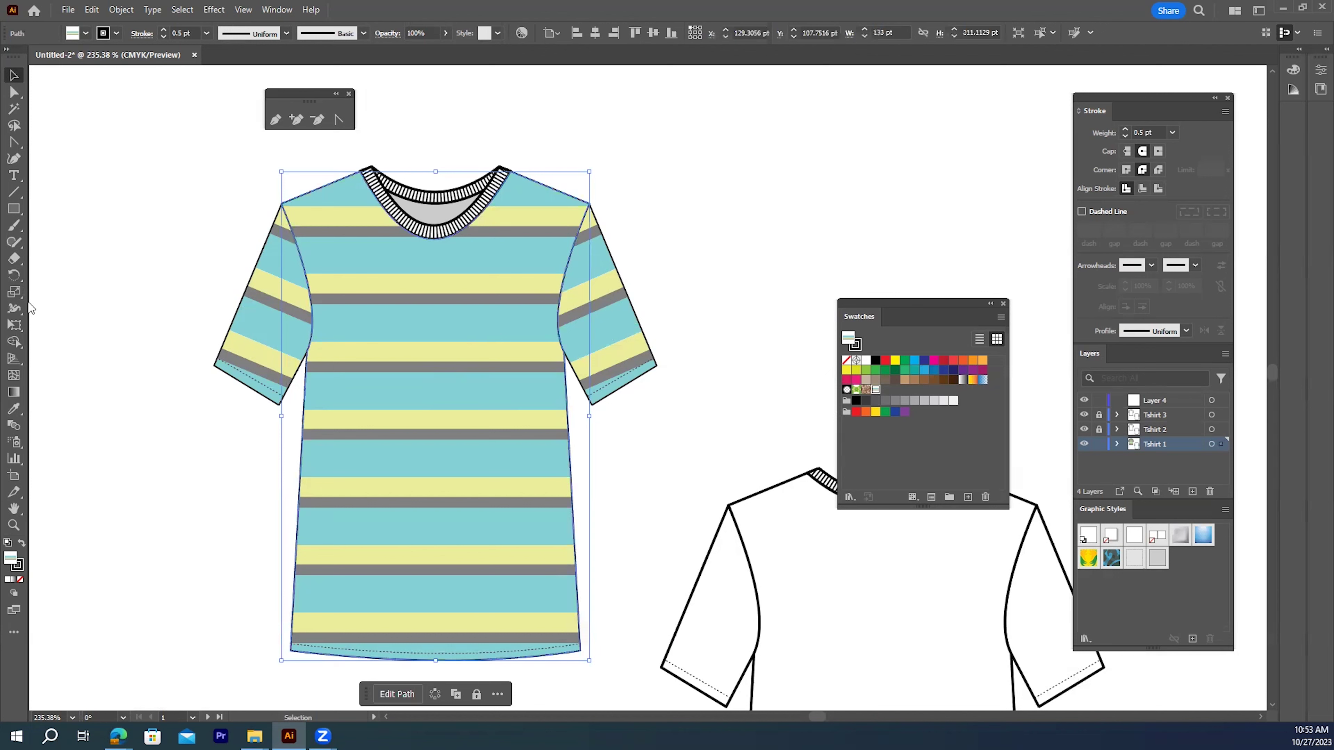
{"action": "double_click", "coordinate": [14, 275]}
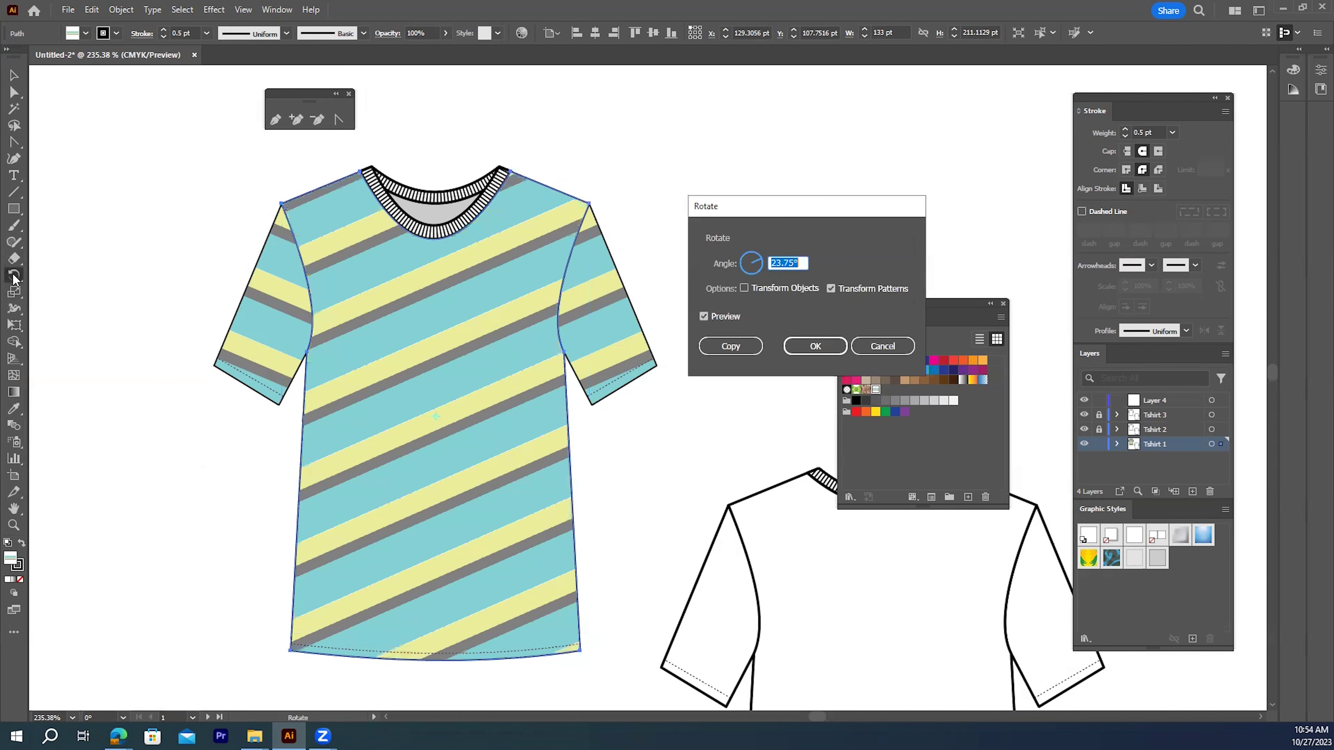
{"action": "mouse_move", "coordinate": [759, 260]}
{"action": "left_mouse_down"}
{"action": "mouse_move", "coordinate": [748, 249]}
{"action": "mouse_move", "coordinate": [758, 264]}
{"action": "left_mouse_up"}
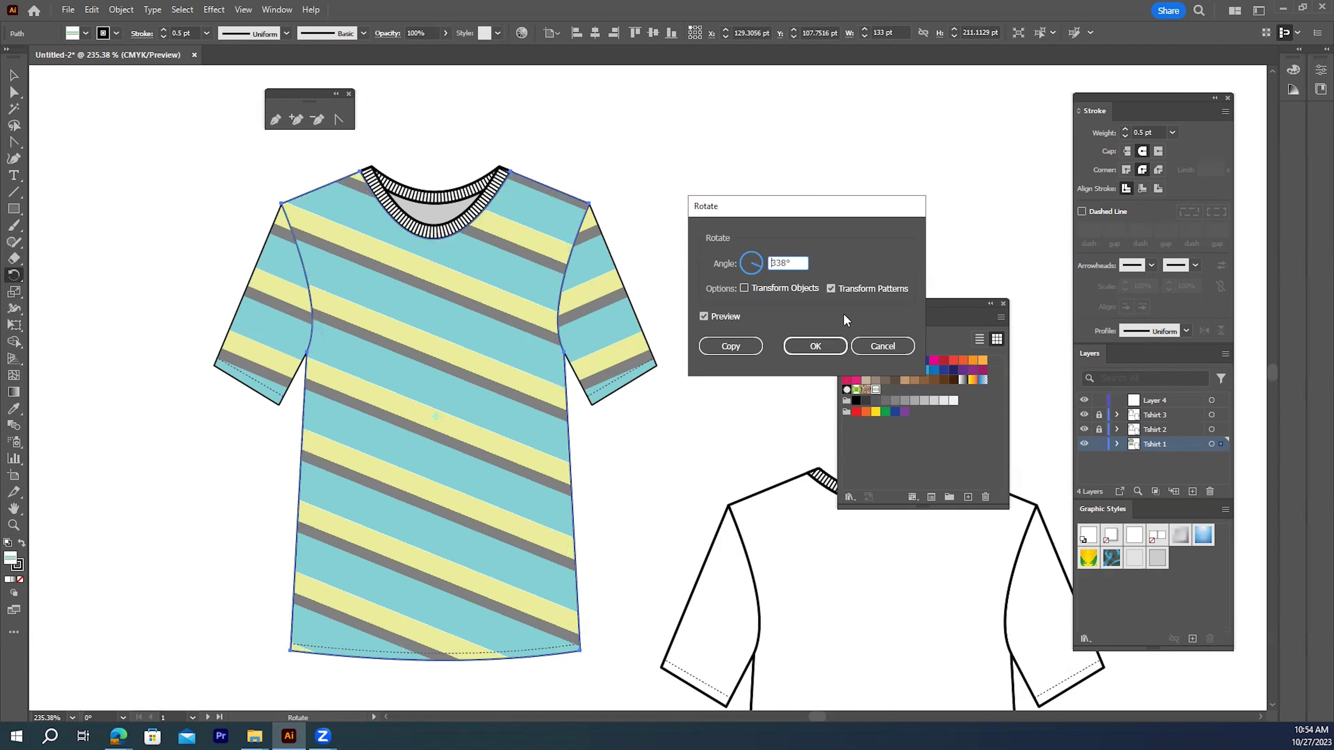
{"action": "left_click", "coordinate": [883, 349]}
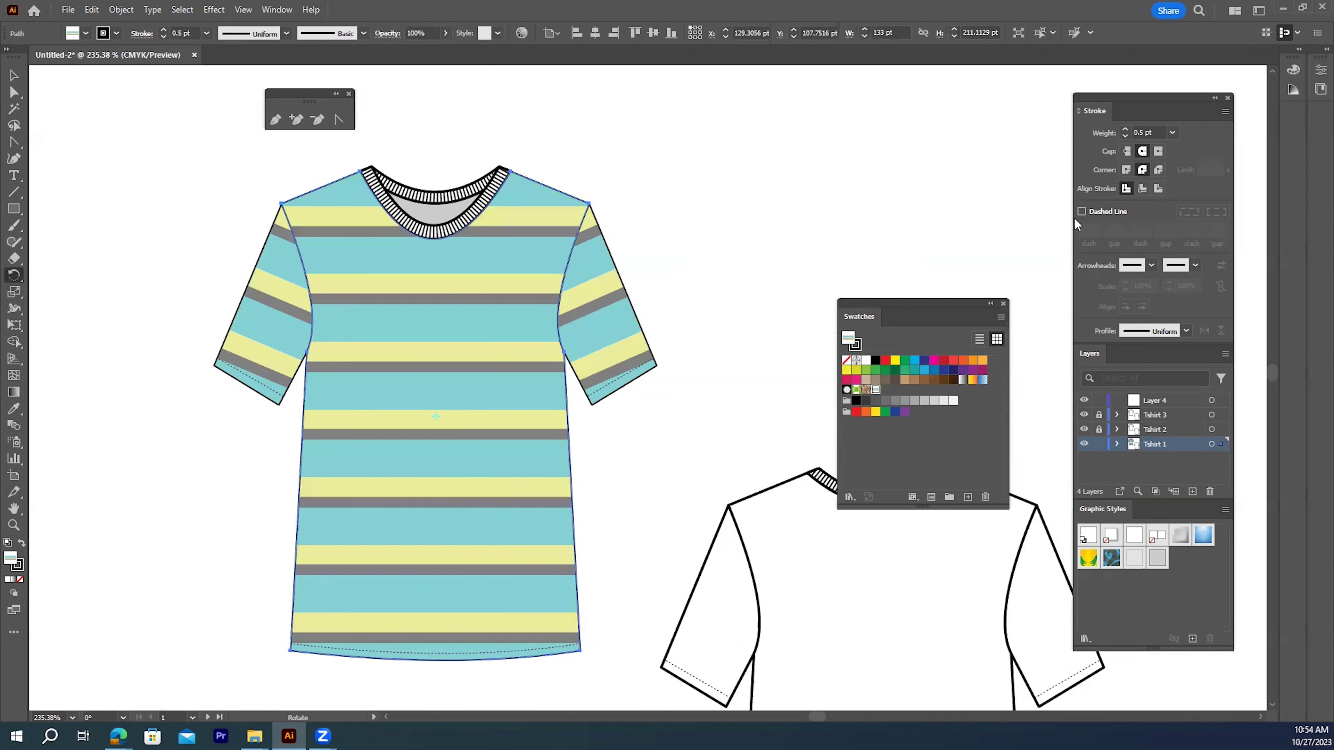
{"action": "double_click", "coordinate": [13, 75]}
{"action": "left_click", "coordinate": [737, 473]}
- Fill the back shirt's body with New Pattern Swatch 1 and deselect it
{"action": "key", "text": "space"}
{"action": "left_click_drag", "start_coordinate": [787, 397], "coordinate": [638, 255]}
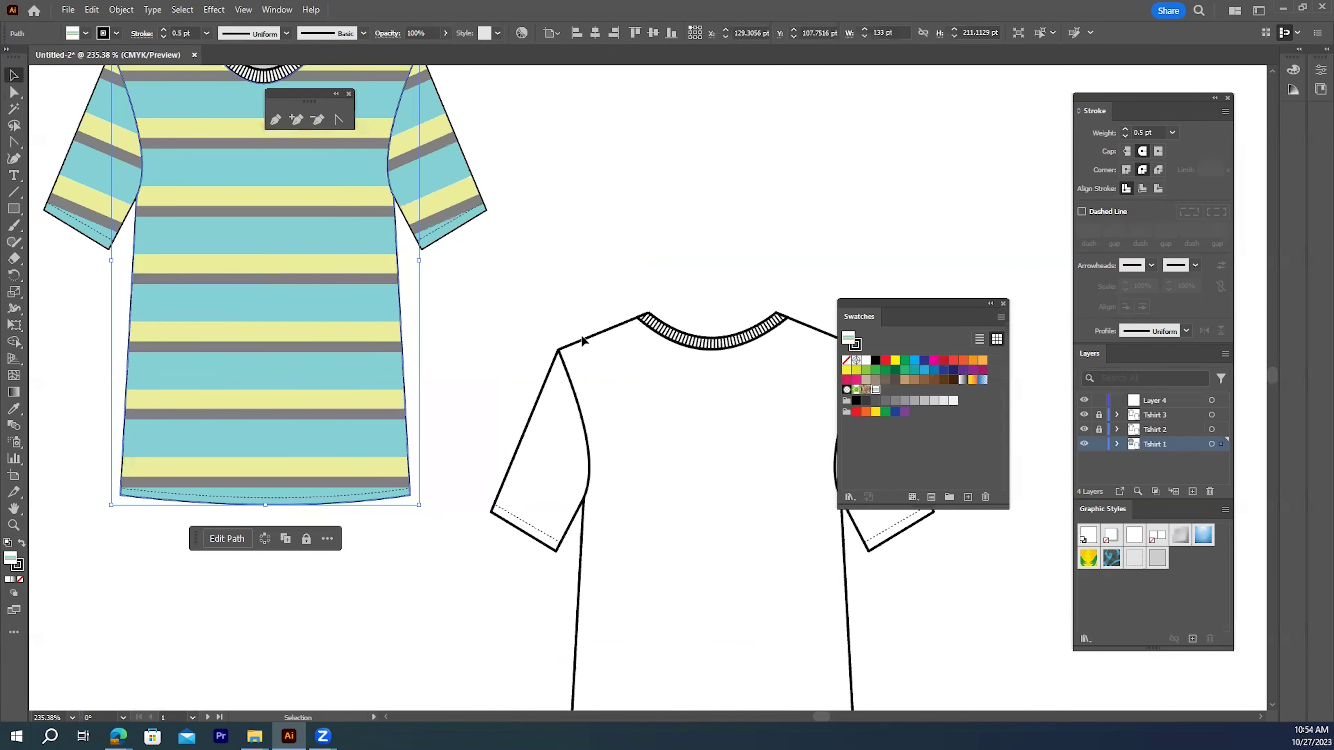
{"action": "double_click", "coordinate": [583, 341]}
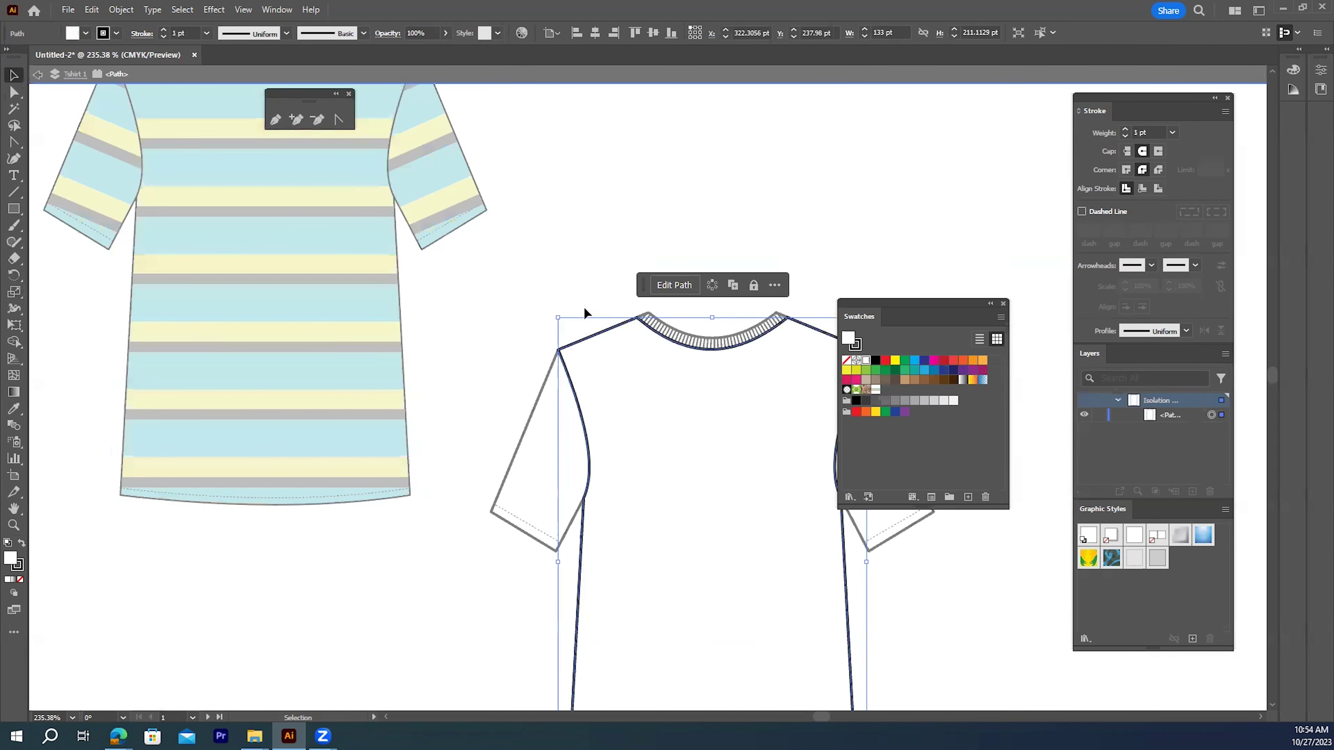
{"action": "double_click", "coordinate": [582, 282]}
{"action": "left_click", "coordinate": [600, 331]}
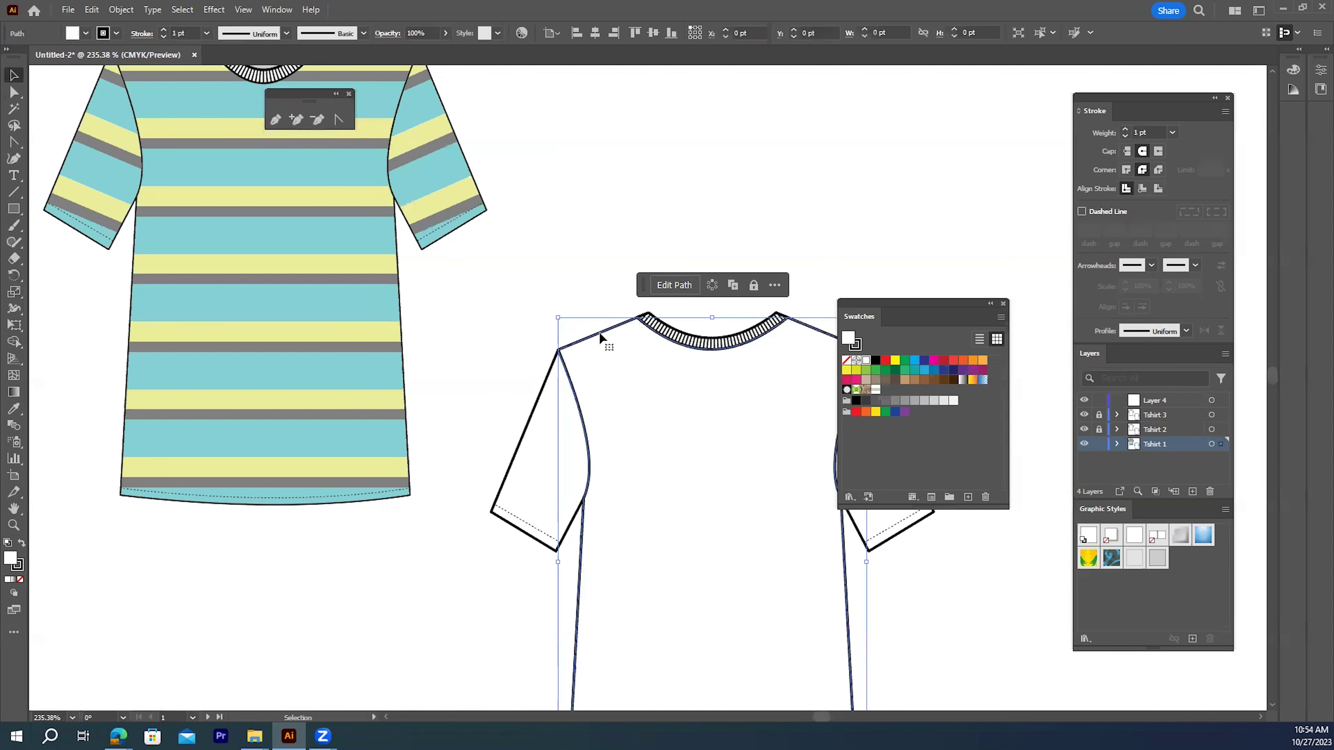
{"action": "left_click", "coordinate": [875, 389]}
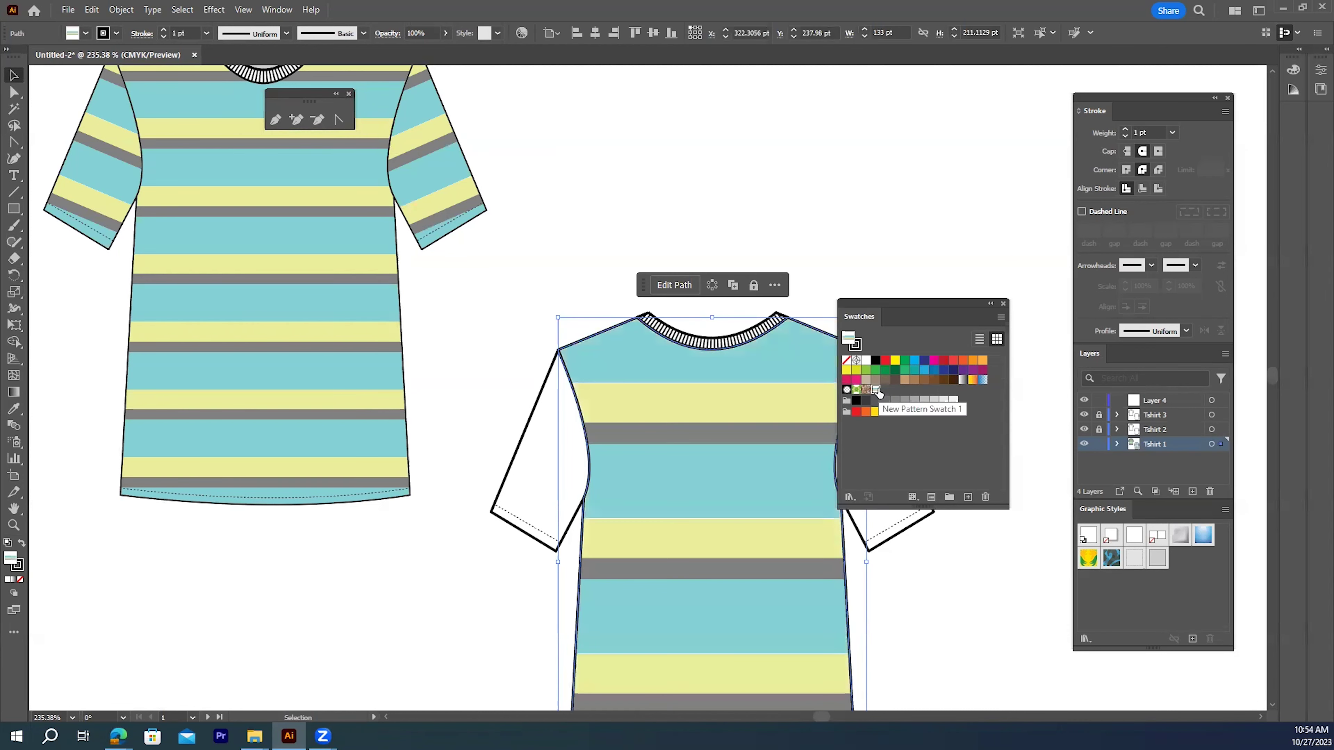
{"action": "left_click", "coordinate": [862, 245]}
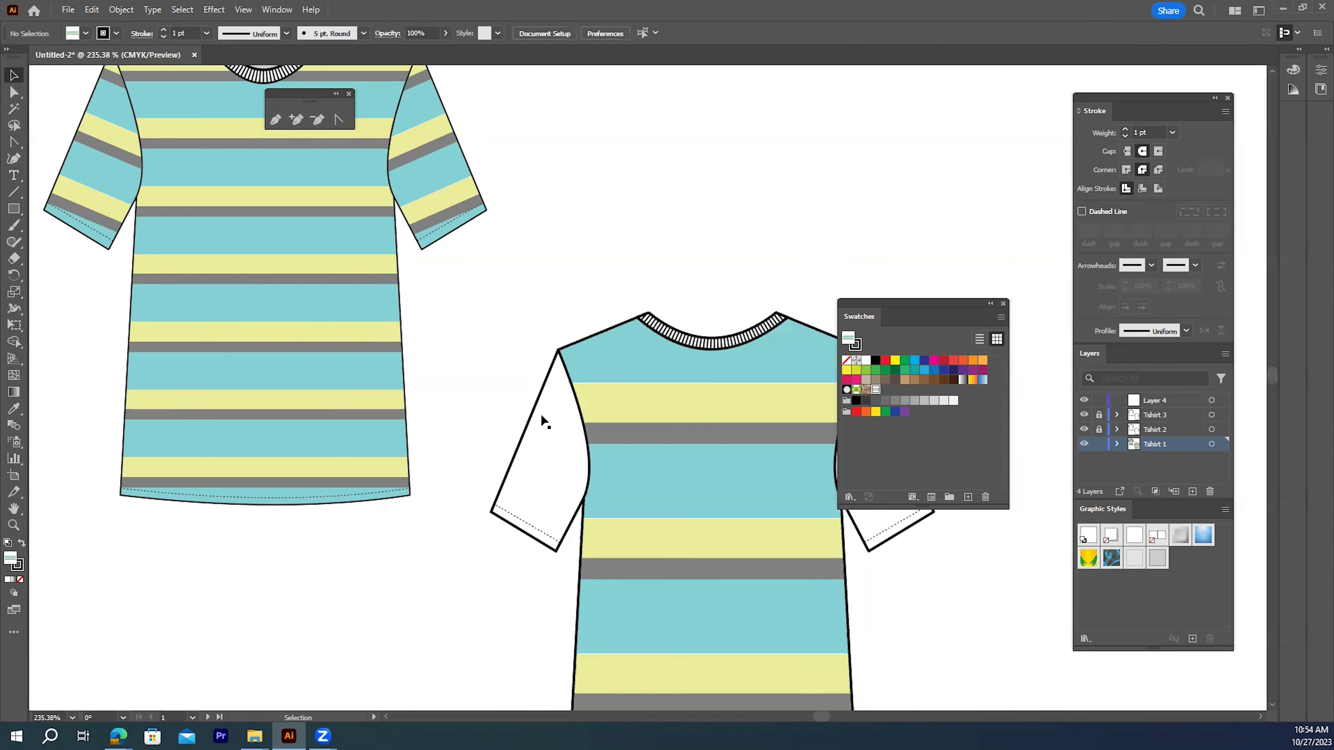
- Copy the front left sleeve's angled stripe fill and stroke onto the back shirt's left sleeve with the Eyedropper
{"action": "left_click", "coordinate": [528, 428]}
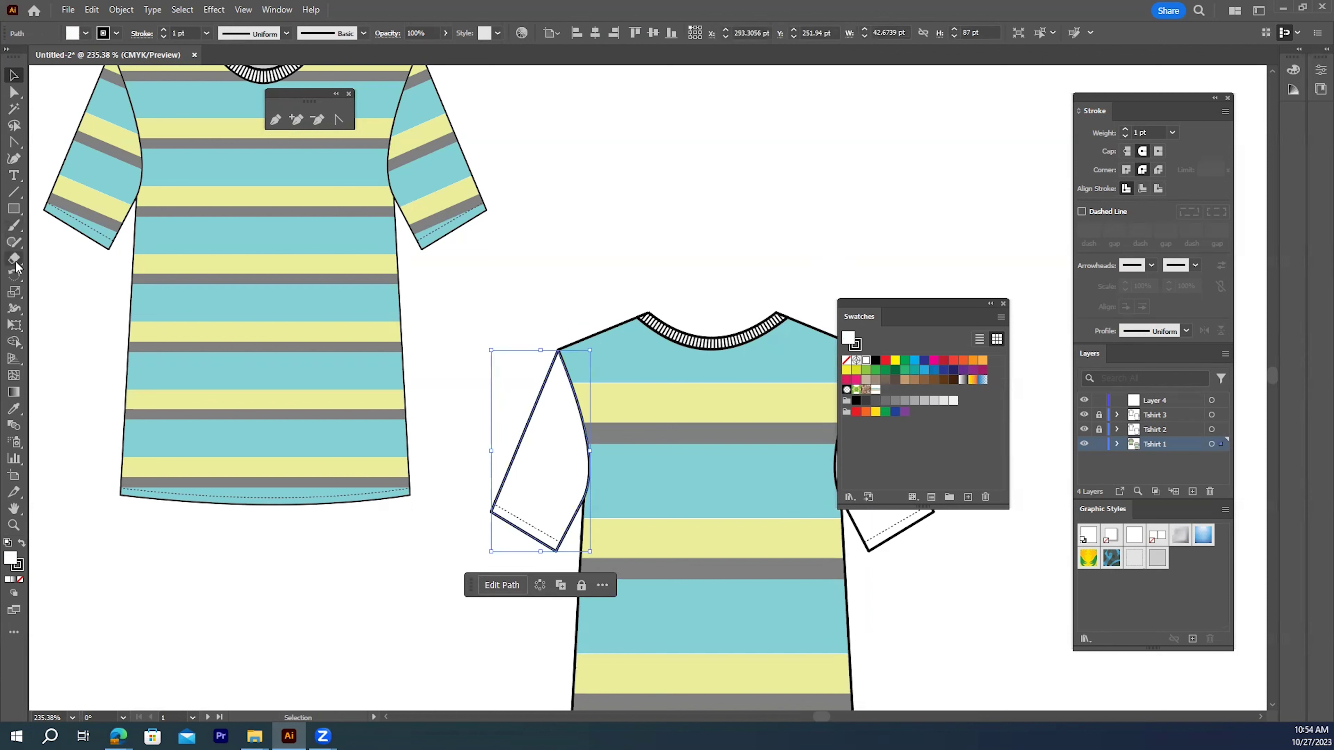
{"action": "left_click", "coordinate": [14, 408]}
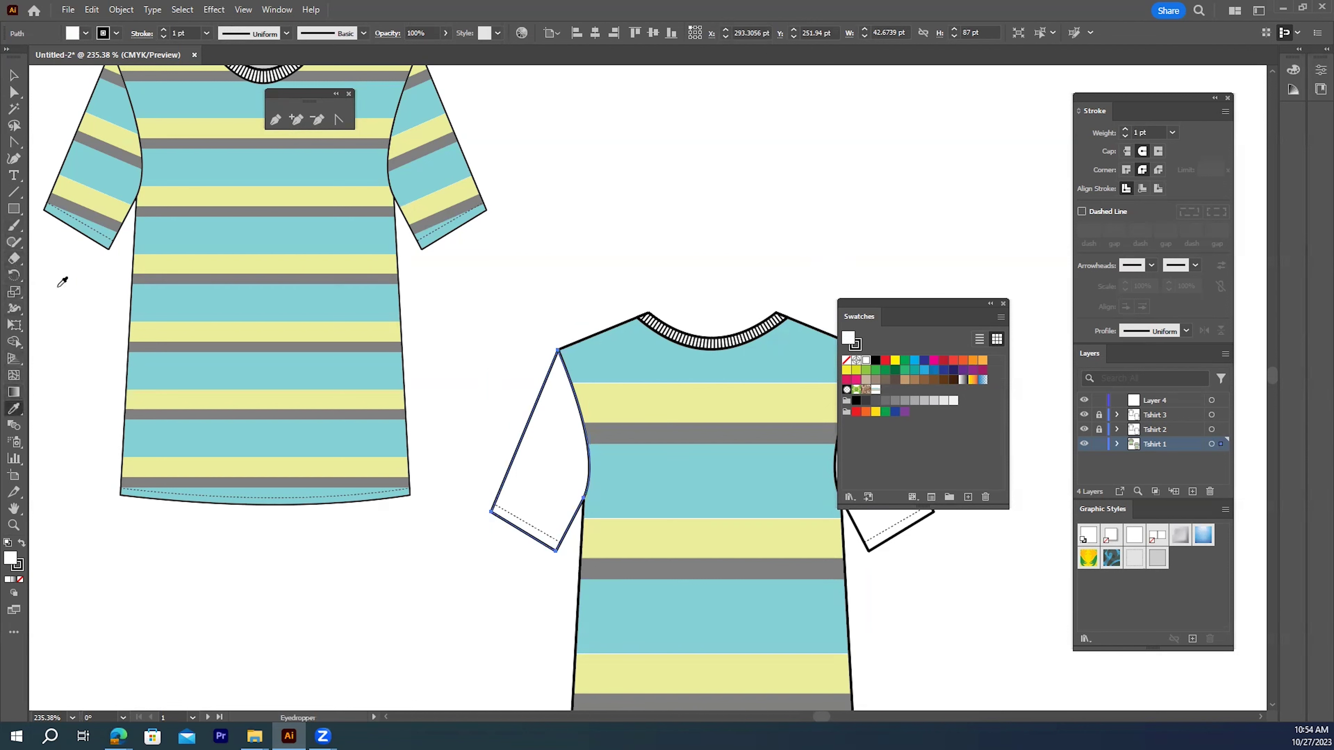
{"action": "left_click", "coordinate": [108, 148]}
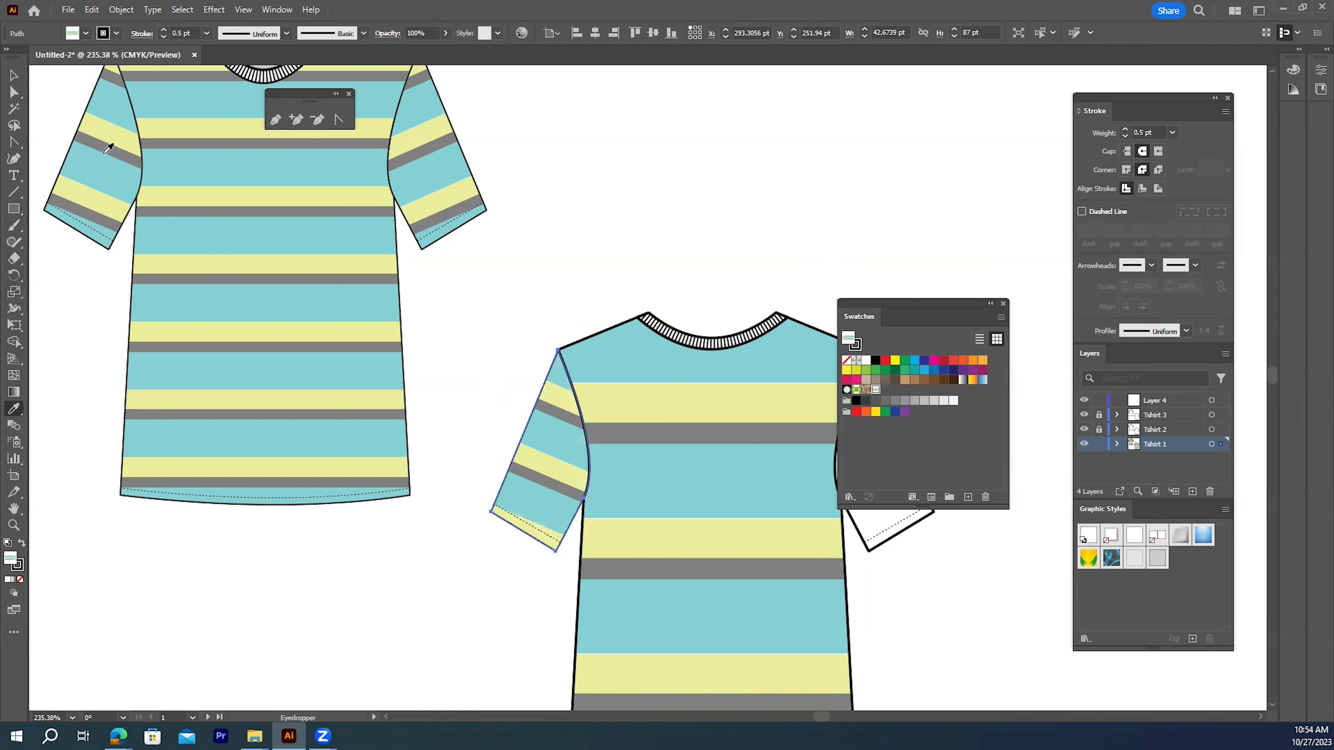
- Copy the front shirt's angled right-sleeve stripe fill and stroke onto the back shirt's right sleeve with the Eyedropper
{"action": "left_click_drag", "start_coordinate": [454, 375], "coordinate": [257, 329]}
{"action": "left_click", "coordinate": [14, 75]}
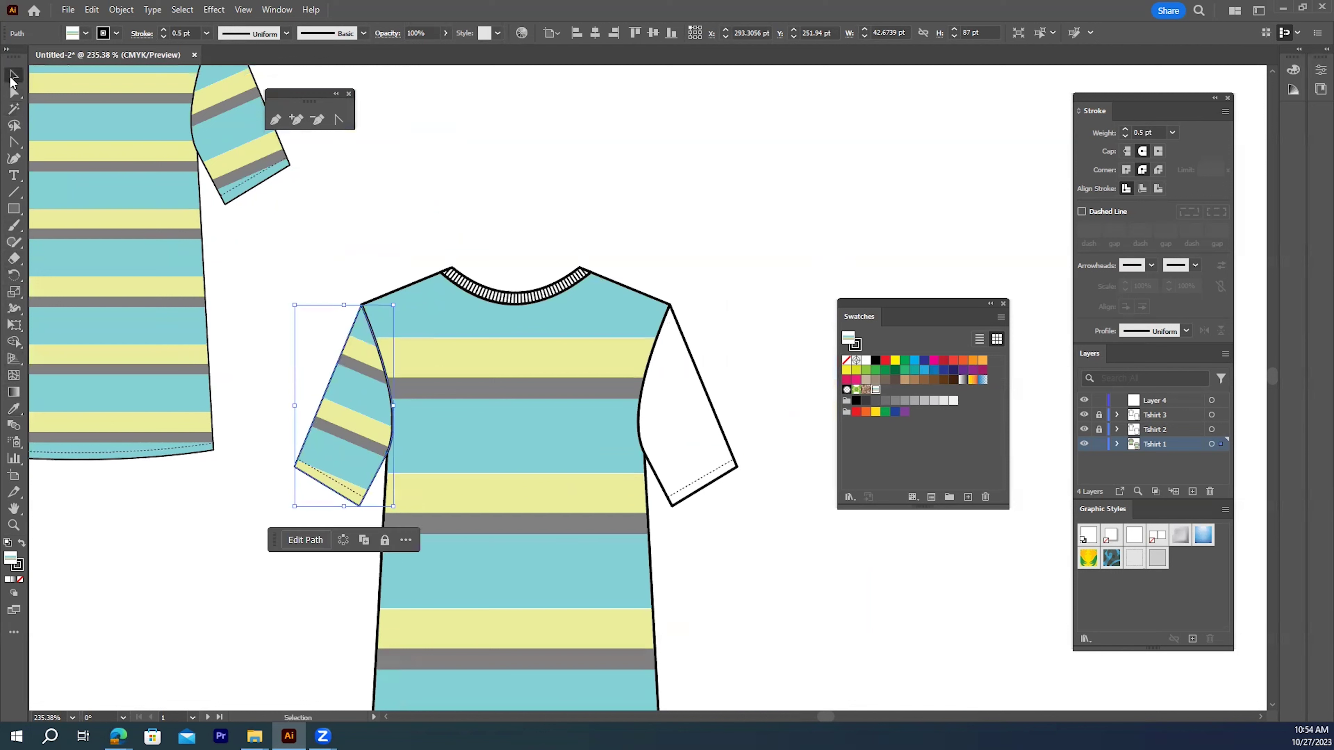
{"action": "left_click", "coordinate": [715, 412]}
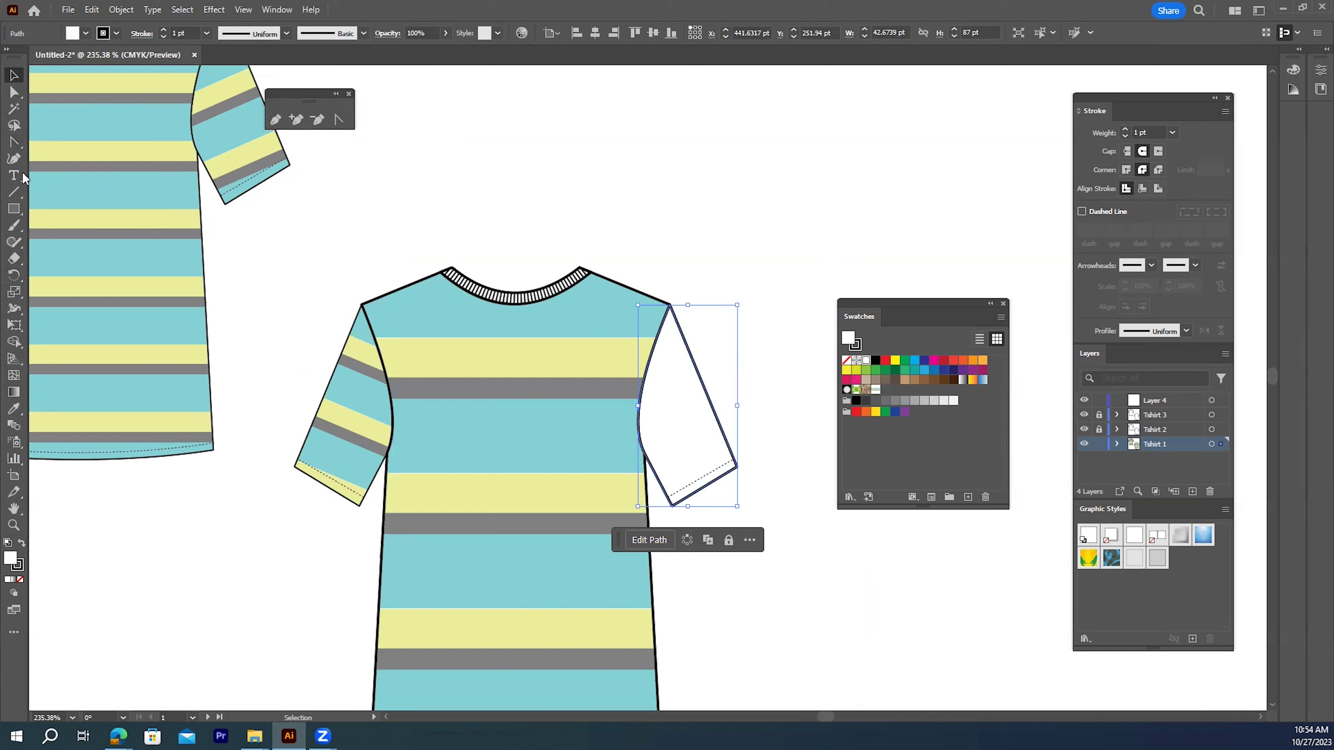
{"action": "left_click", "coordinate": [15, 408]}
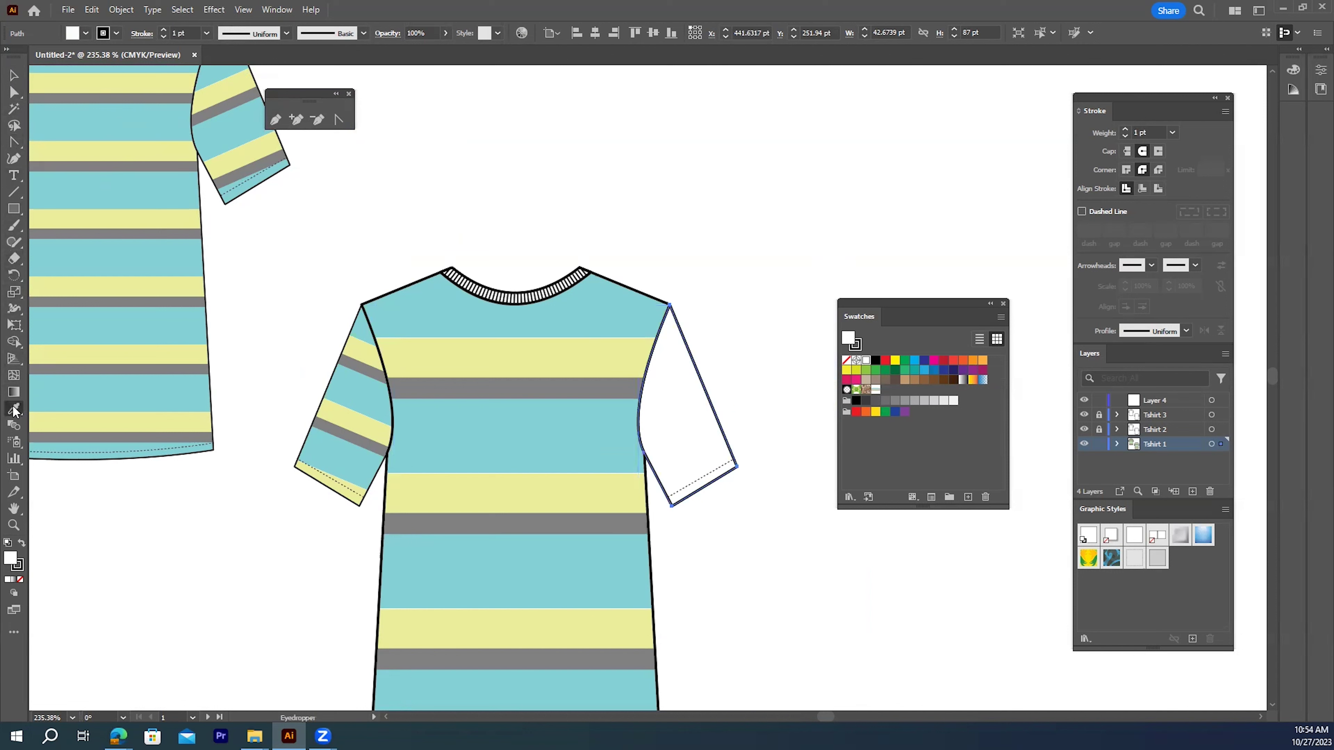
{"action": "left_click", "coordinate": [227, 114]}
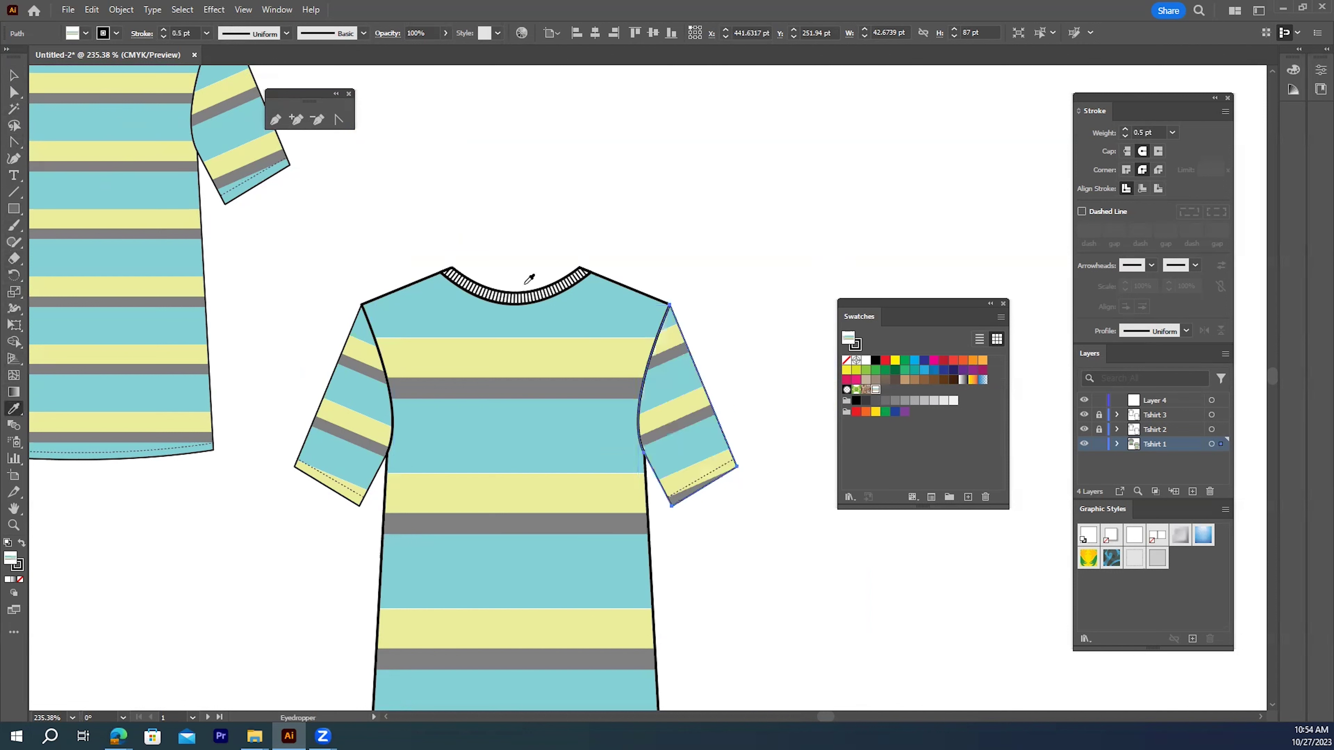
- Deselect the sleeve and review the striped front and back shirts together at 150% zoom
{"action": "key", "text": "space"}
{"action": "left_click_drag", "start_coordinate": [454, 342], "coordinate": [635, 336]}
{"action": "left_click_drag", "start_coordinate": [565, 395], "coordinate": [578, 367]}
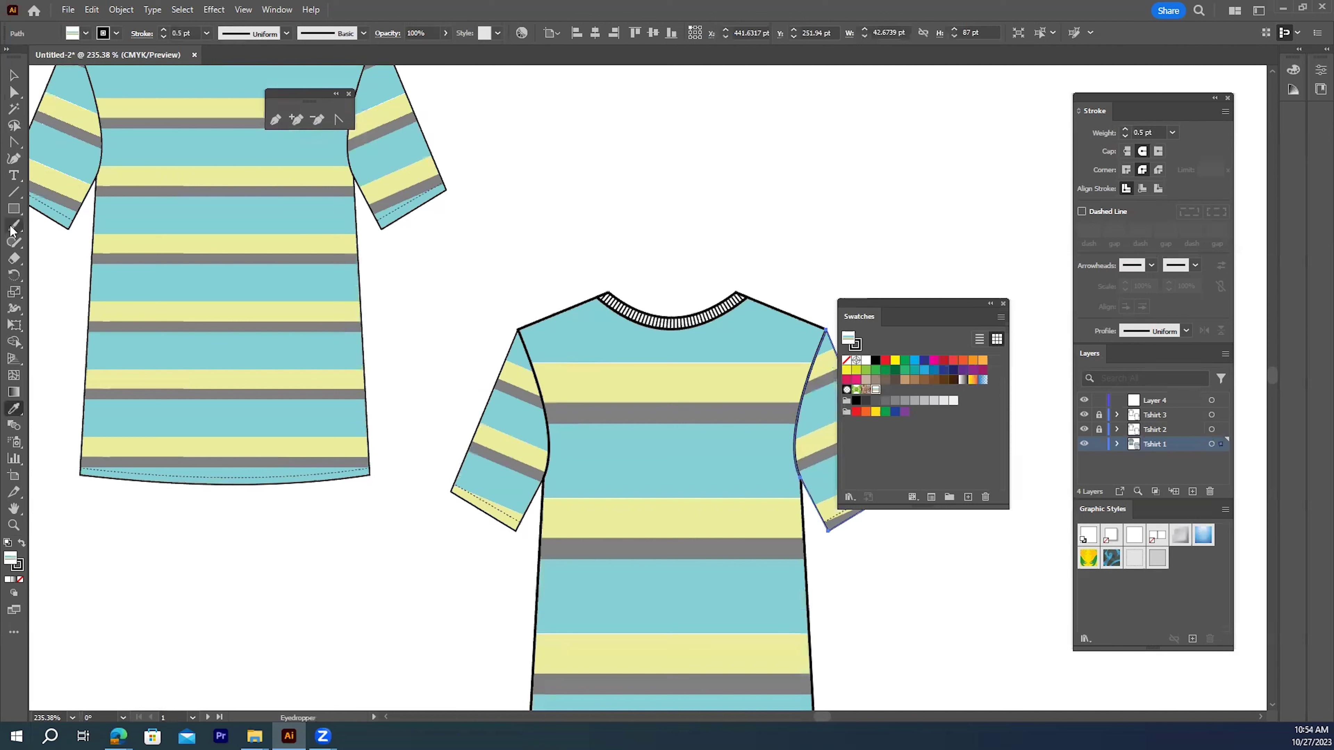
{"action": "left_click", "coordinate": [13, 75]}
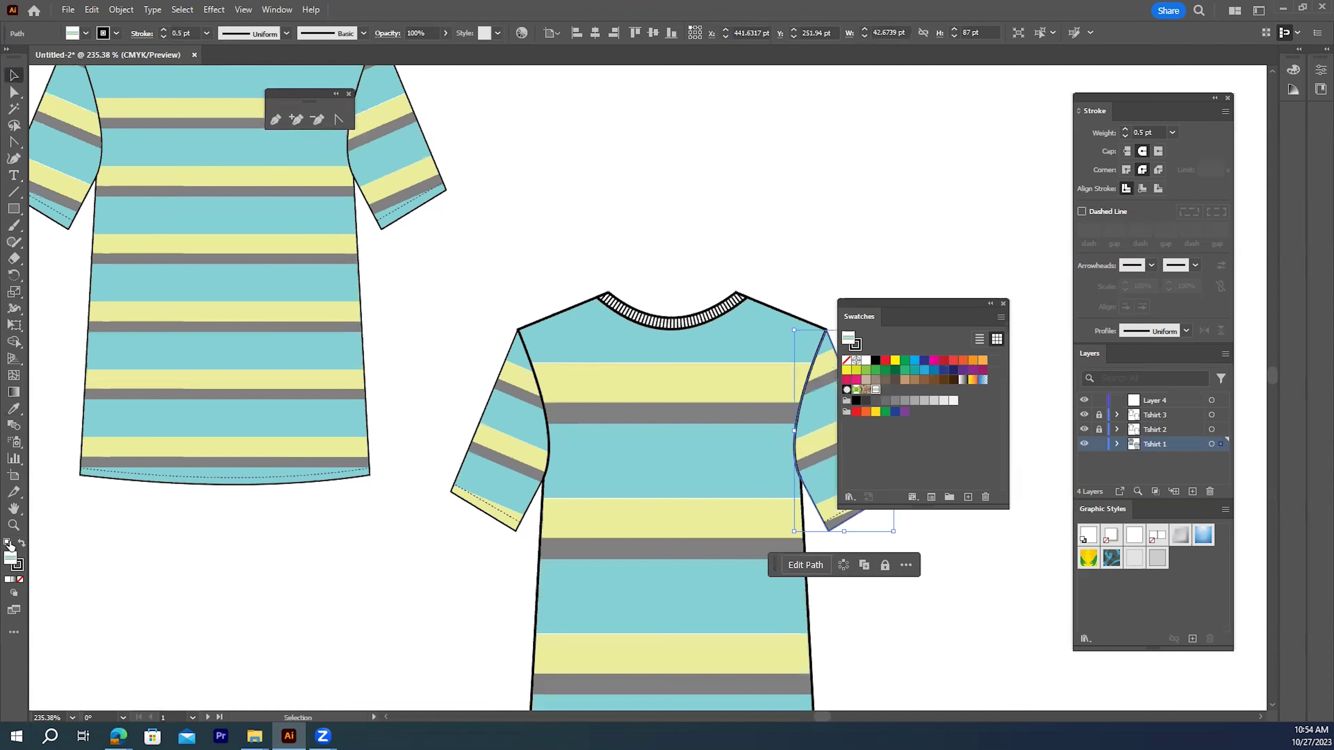
{"action": "left_click", "coordinate": [13, 525]}
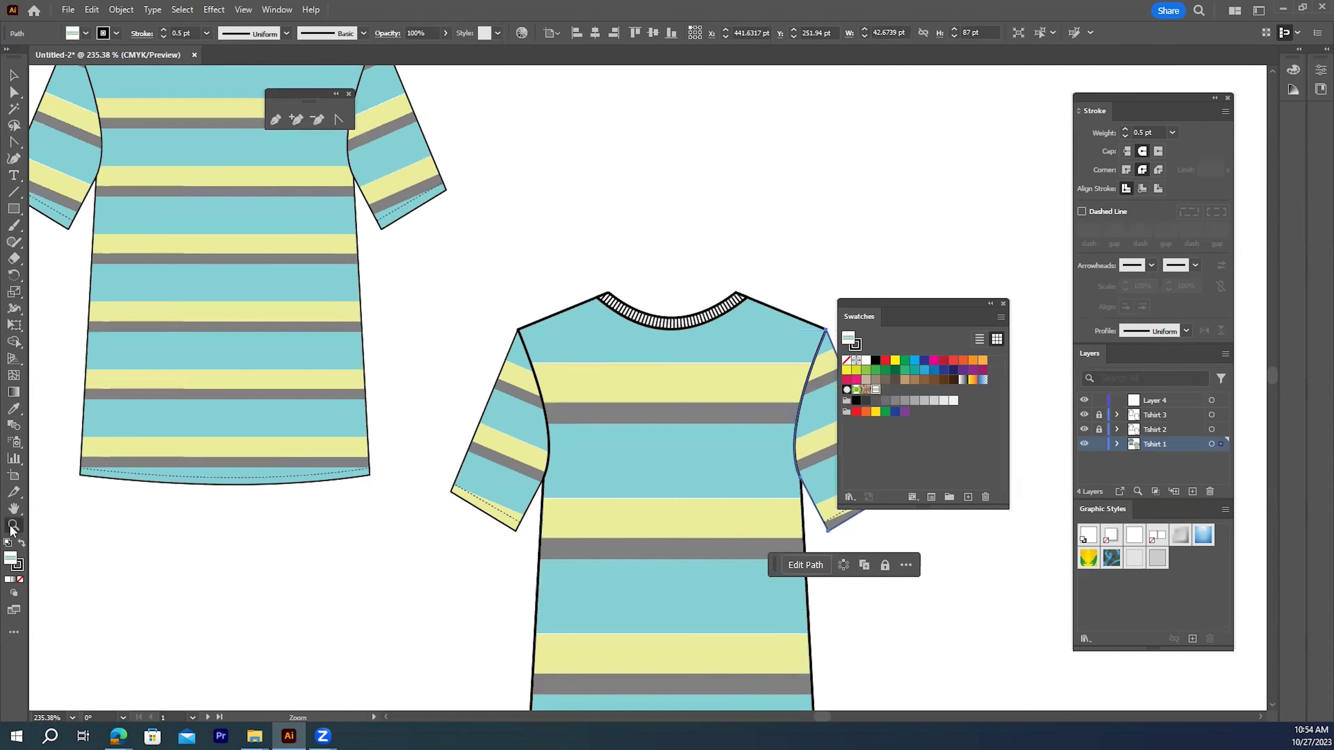
{"action": "left_click", "coordinate": [464, 378], "text": "alt"}
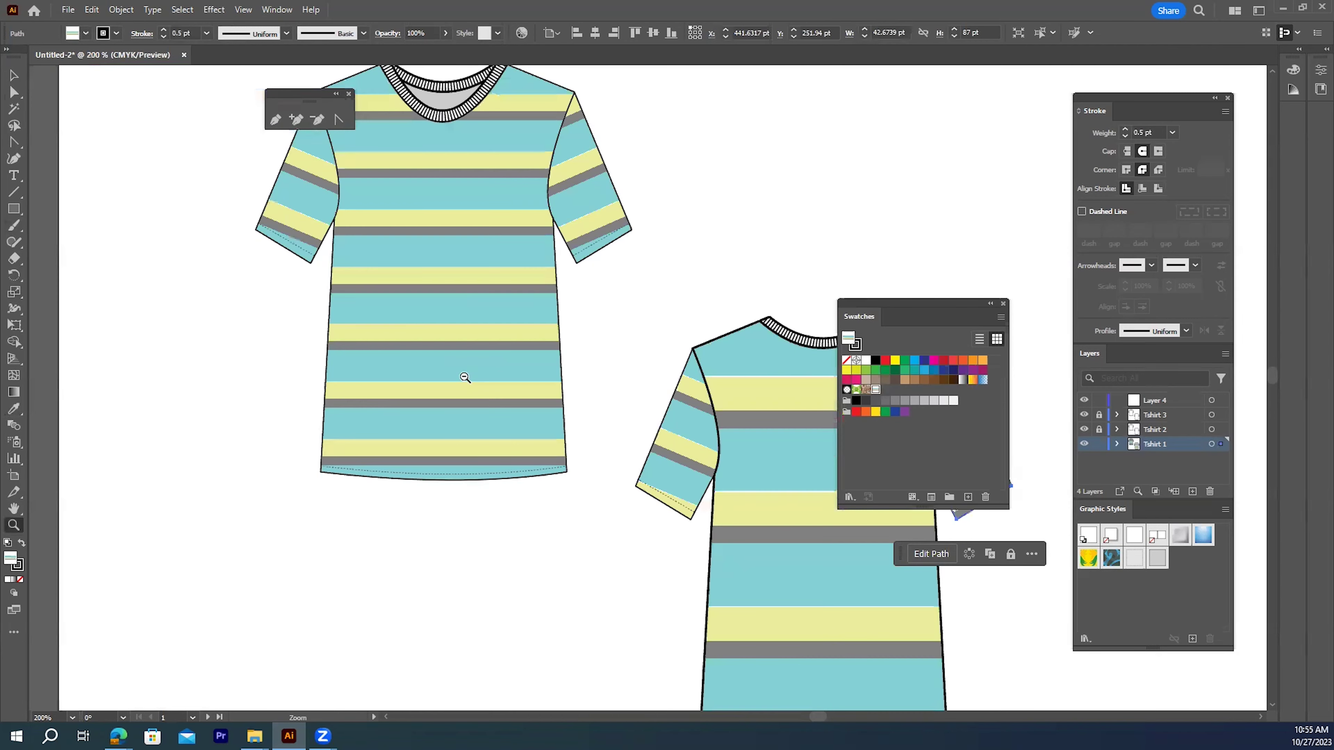
{"action": "left_click", "coordinate": [465, 377], "text": "alt"}
{"action": "left_click_drag", "start_coordinate": [621, 309], "coordinate": [424, 284]}
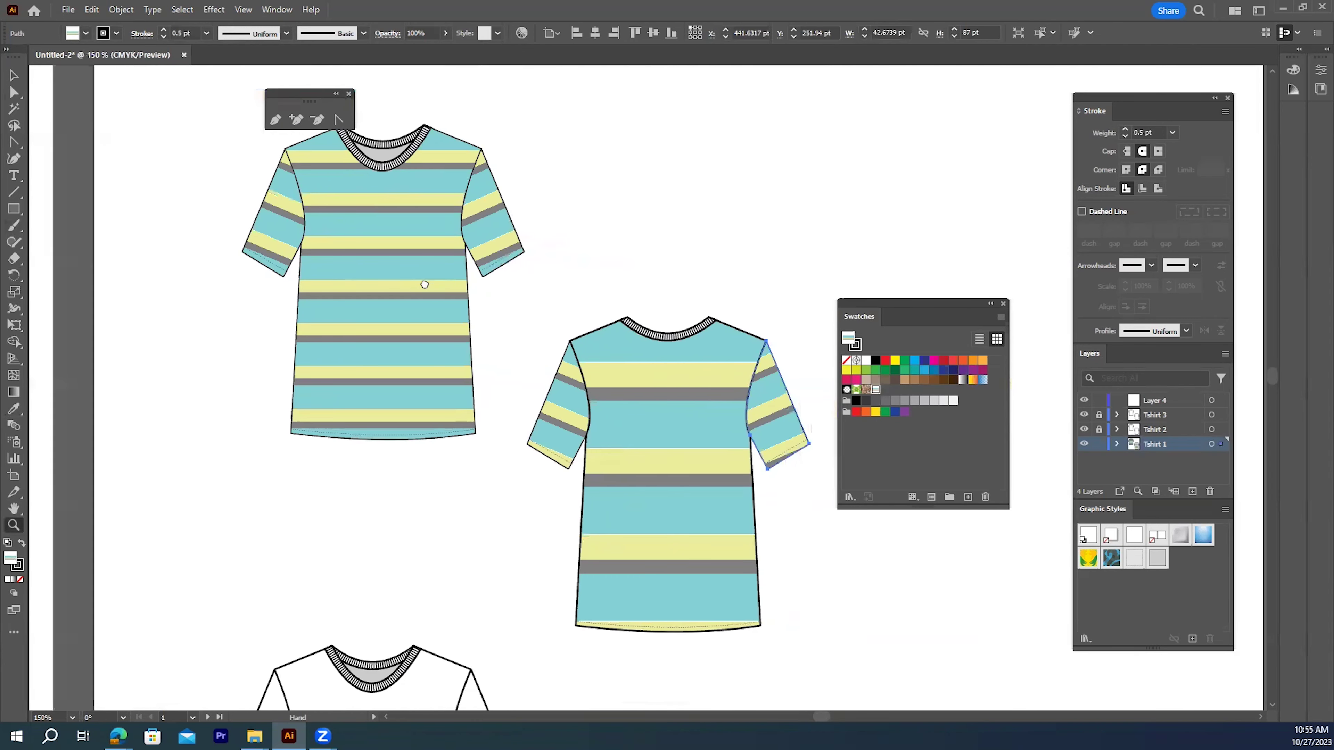
{"action": "left_click", "coordinate": [13, 79]}
{"action": "left_click", "coordinate": [583, 161]}
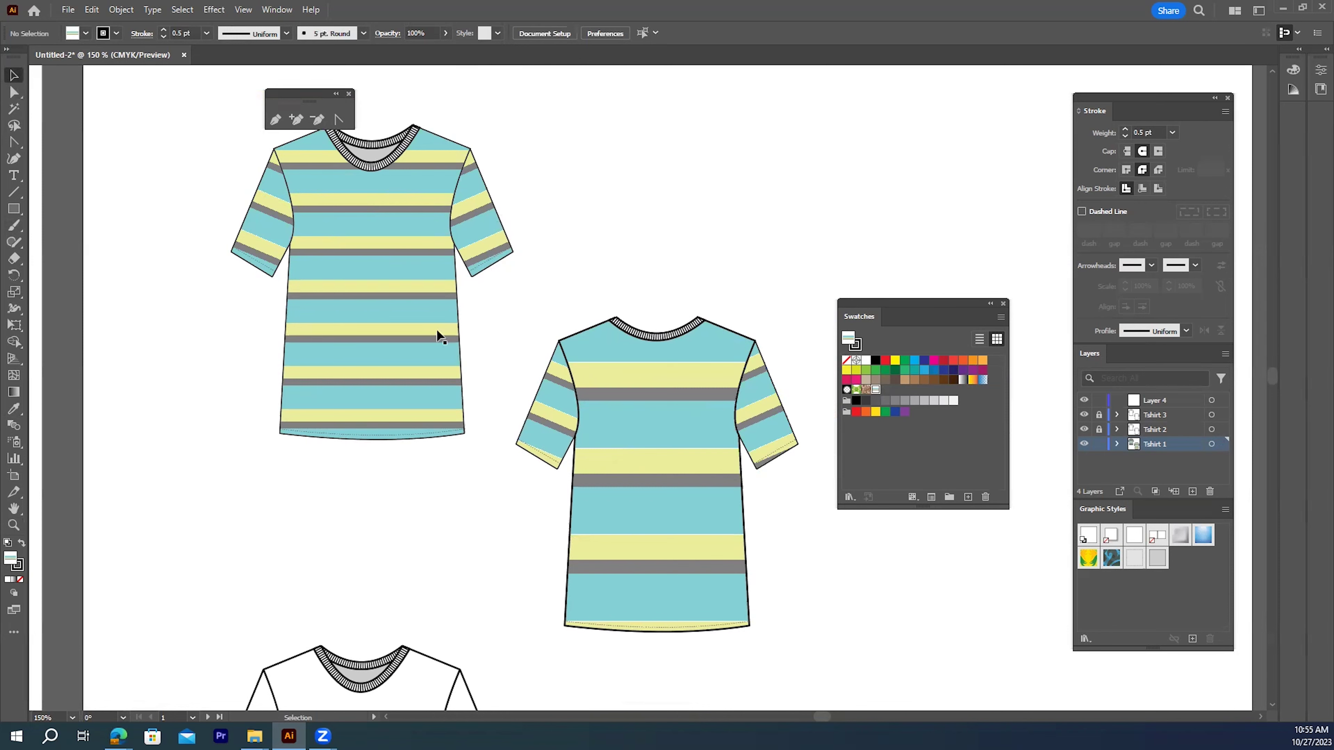
- Show the Symbols collection and place it above the Swatches, beside the second pair of plain T-shirts
{"action": "left_click_drag", "start_coordinate": [667, 557], "coordinate": [666, 234]}
{"action": "left_click_drag", "start_coordinate": [726, 417], "coordinate": [700, 306]}
{"action": "left_click_drag", "start_coordinate": [727, 357], "coordinate": [706, 321]}
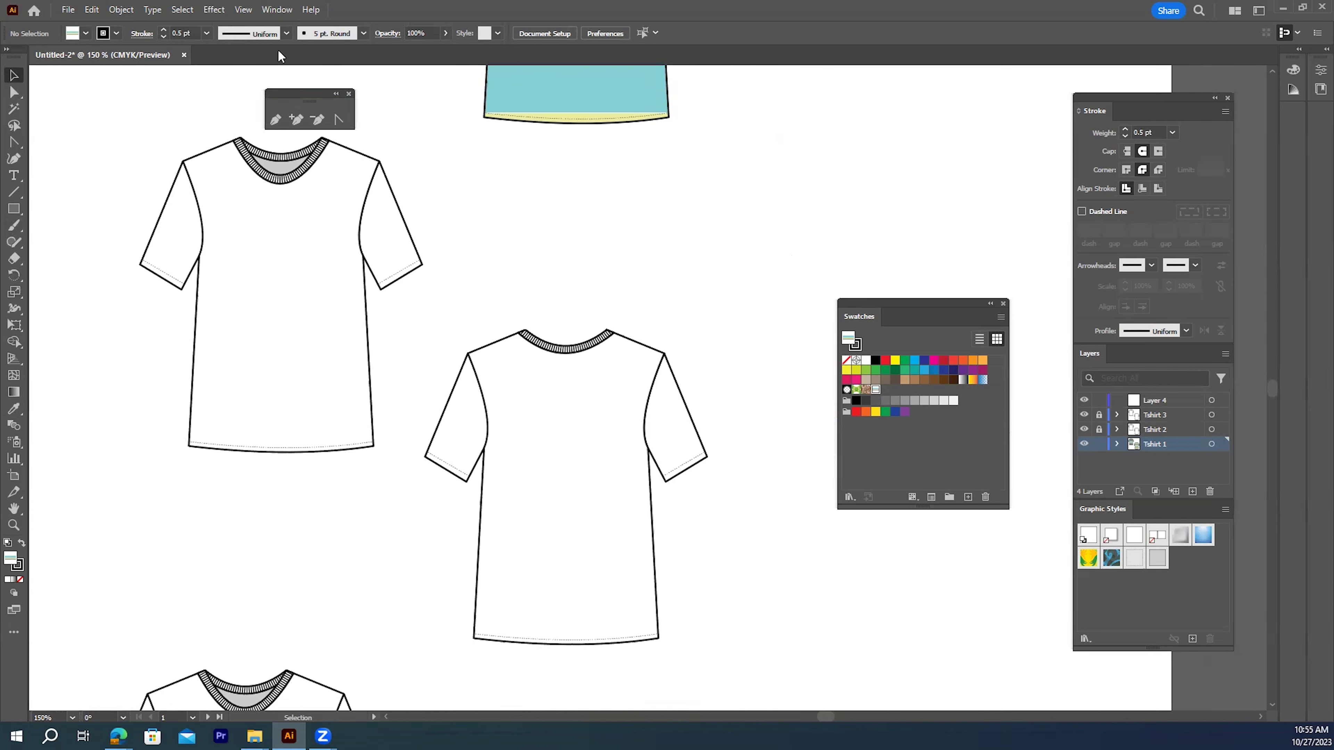
{"action": "left_click", "coordinate": [275, 10]}
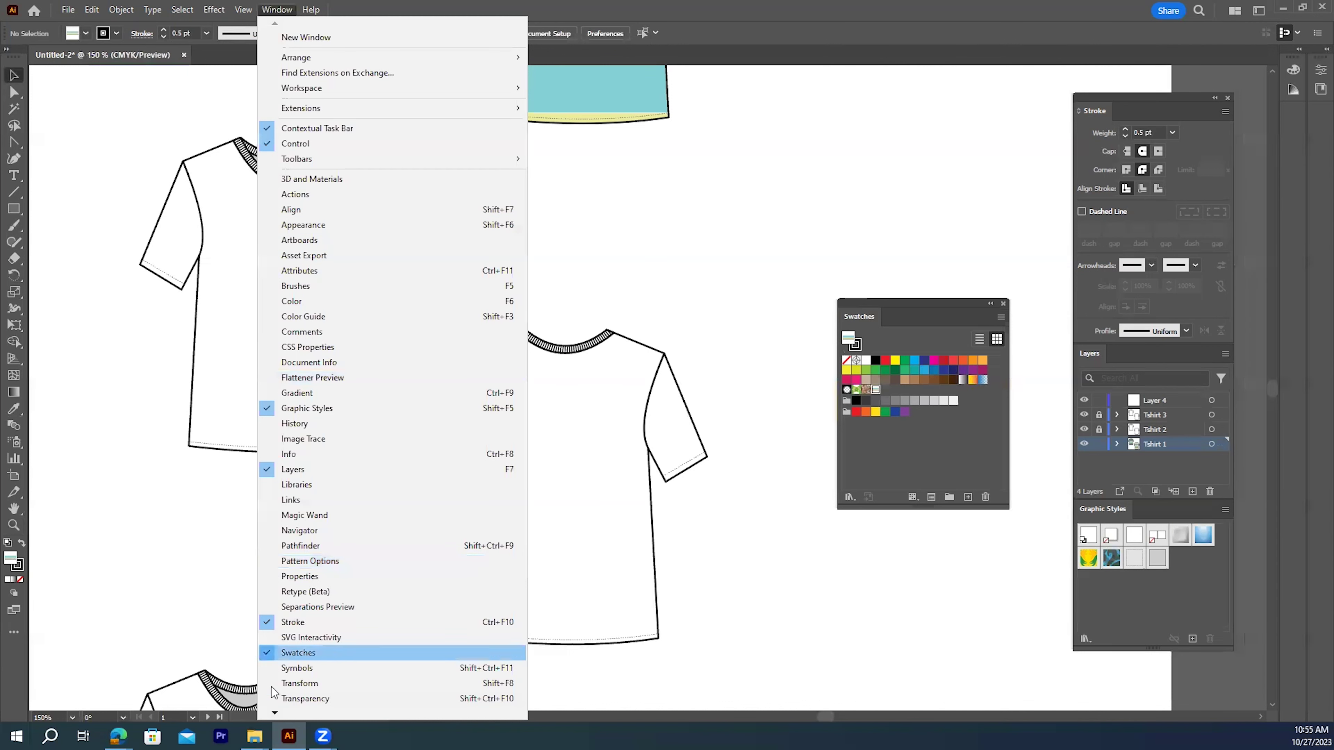
{"action": "left_click", "coordinate": [276, 668]}
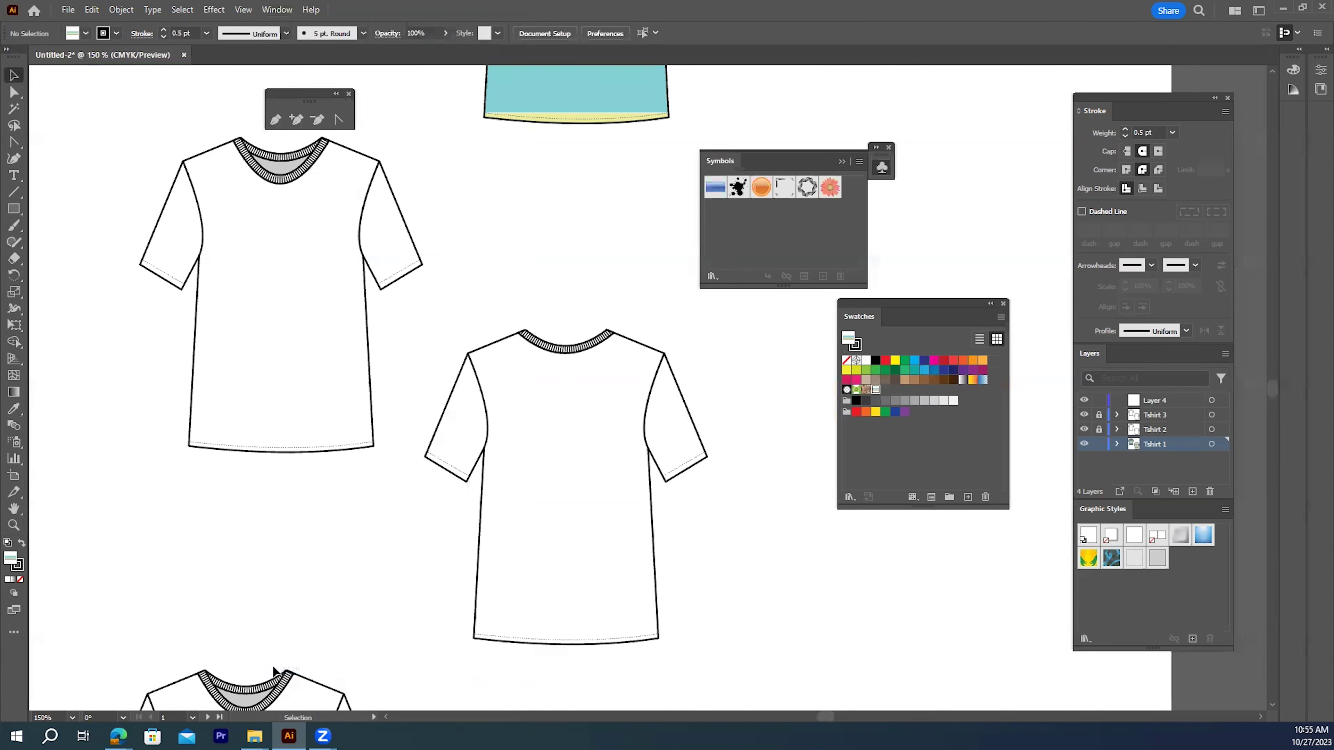
{"action": "left_click_drag", "start_coordinate": [760, 154], "coordinate": [948, 144]}
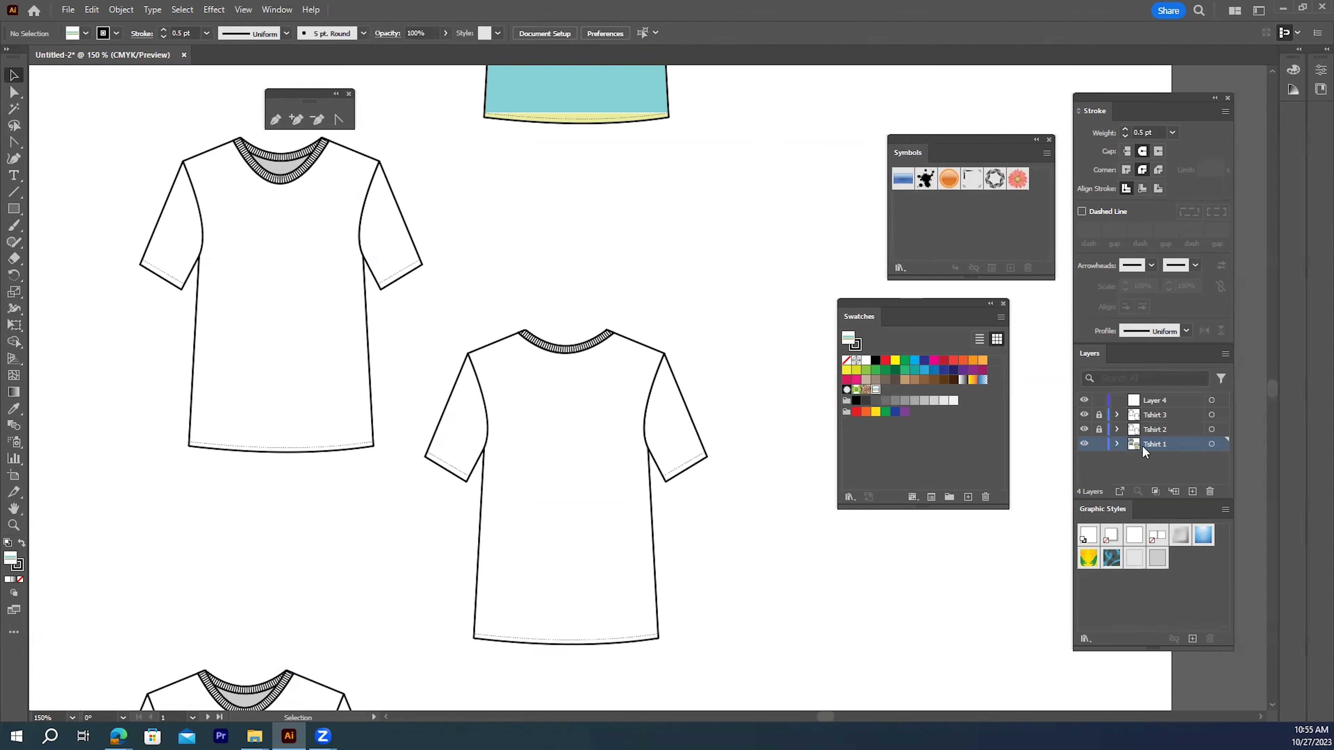
- Lock the Tshirt 1 layer and make Tshirt 2 the active layer, checking its contents by selecting and deselecting them
{"action": "left_click", "coordinate": [1099, 445]}
{"action": "left_click", "coordinate": [1159, 430]}
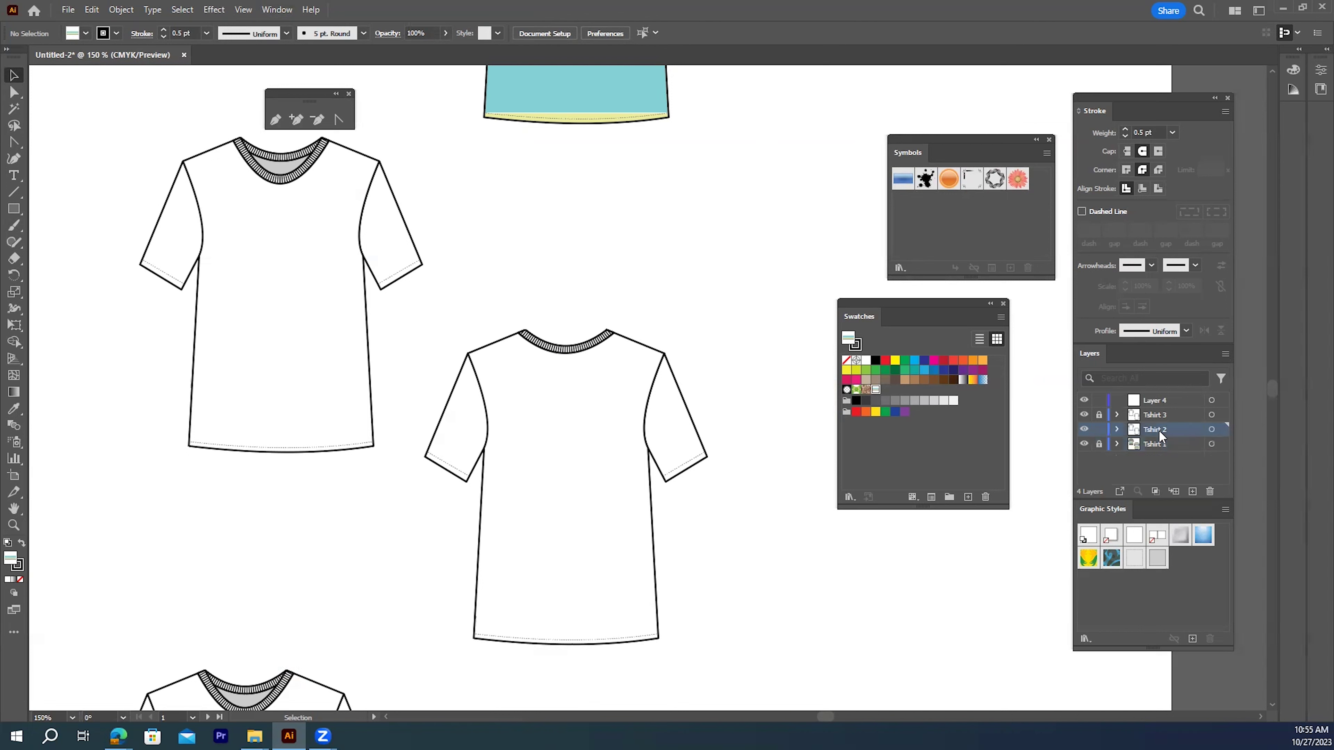
{"action": "left_click", "coordinate": [1212, 429]}
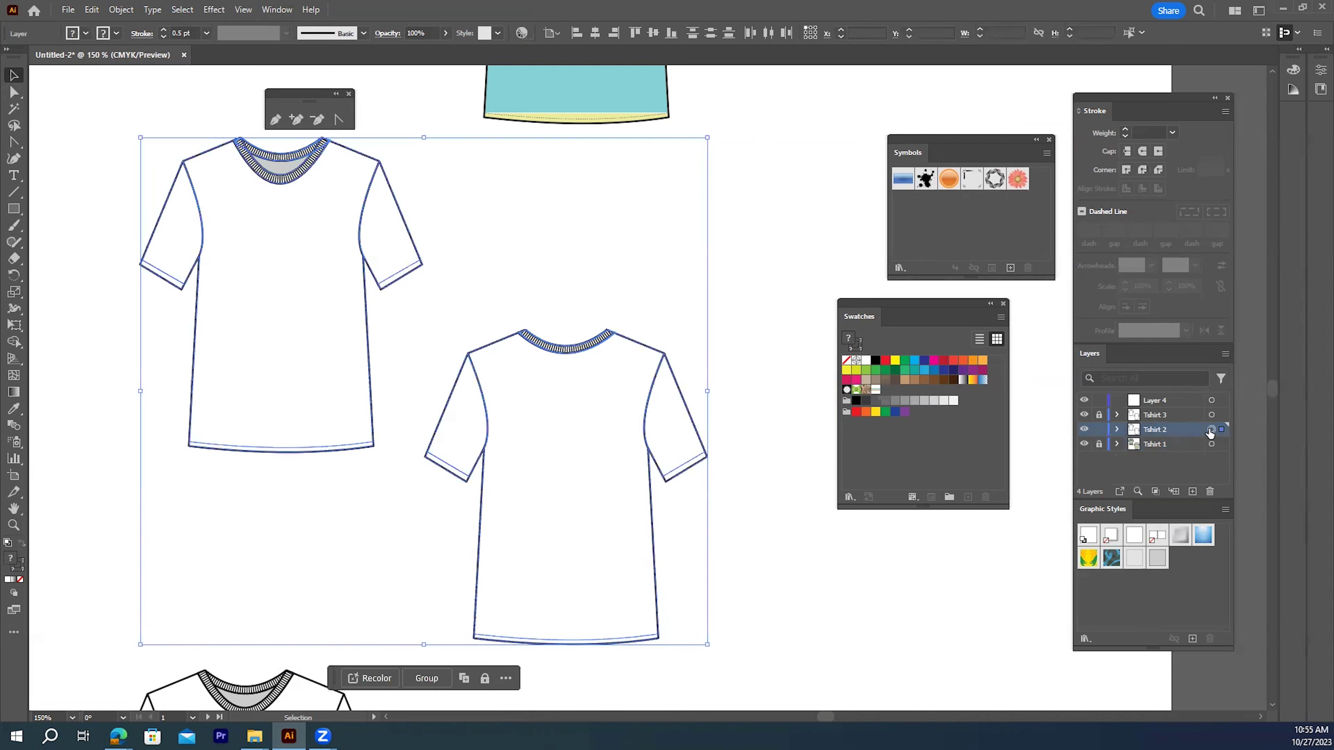
{"action": "left_click", "coordinate": [751, 299]}
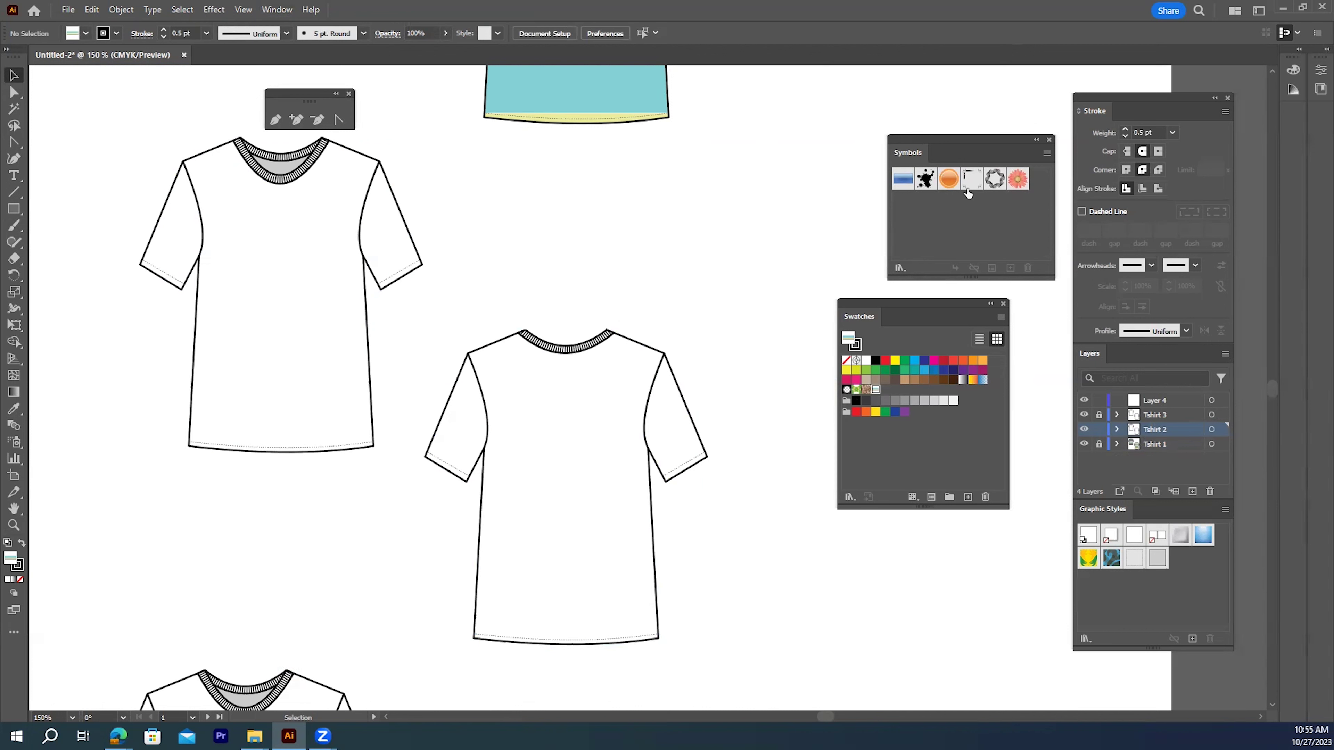
- Add the Cat symbol from the Tiki symbol library to the document's symbols and close the library
{"action": "left_click", "coordinate": [893, 268]}
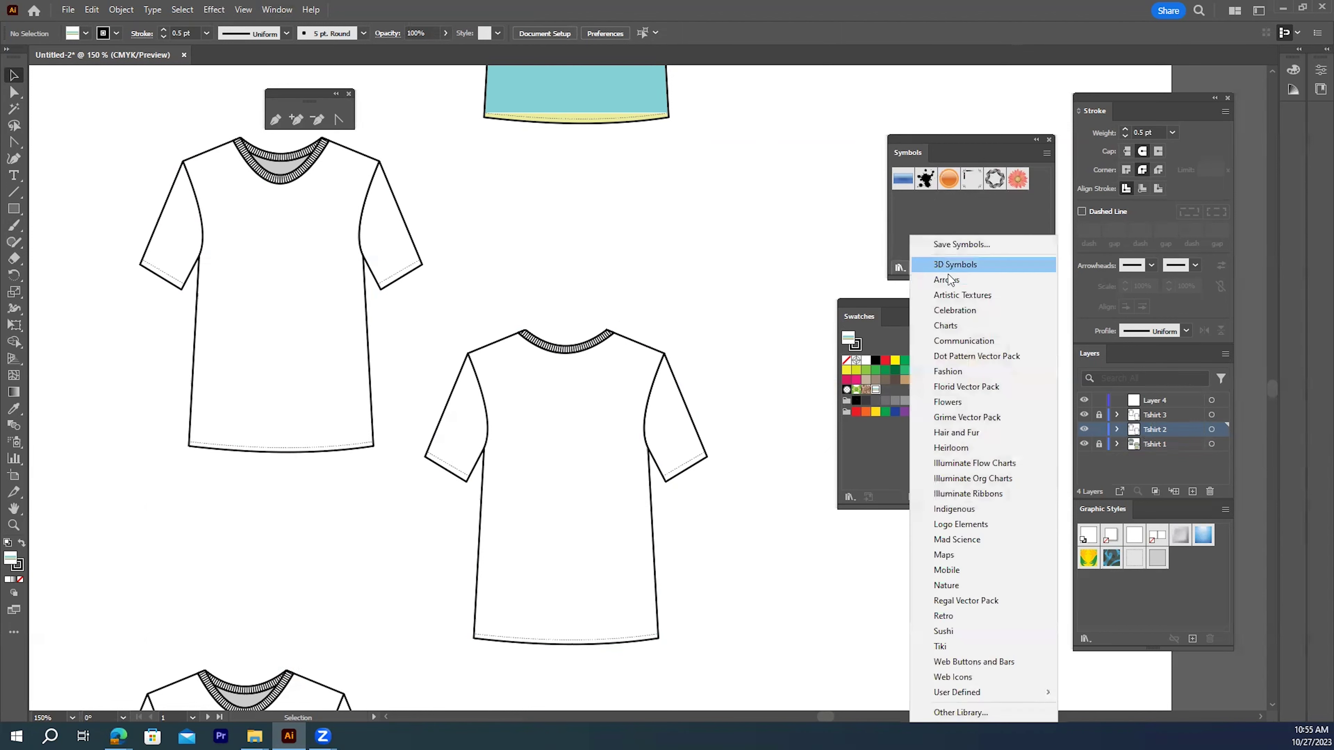
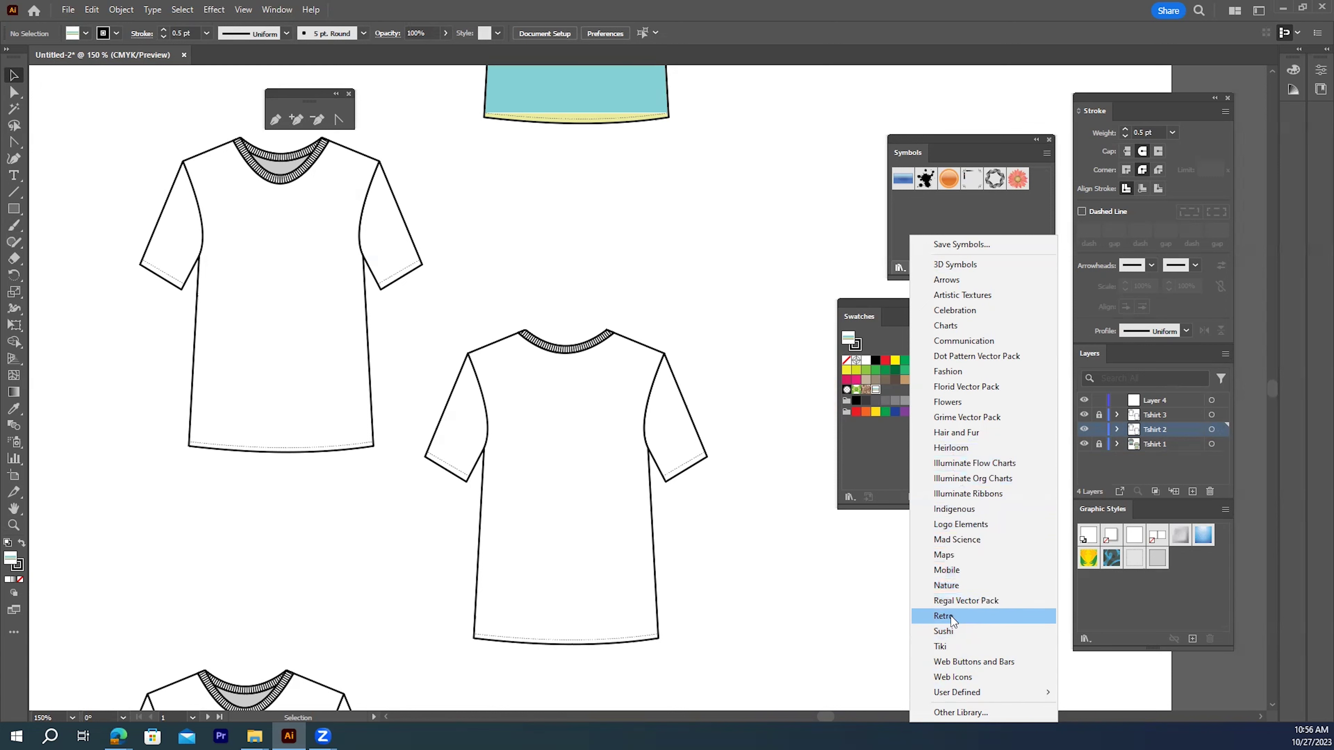
{"action": "left_click", "coordinate": [945, 646]}
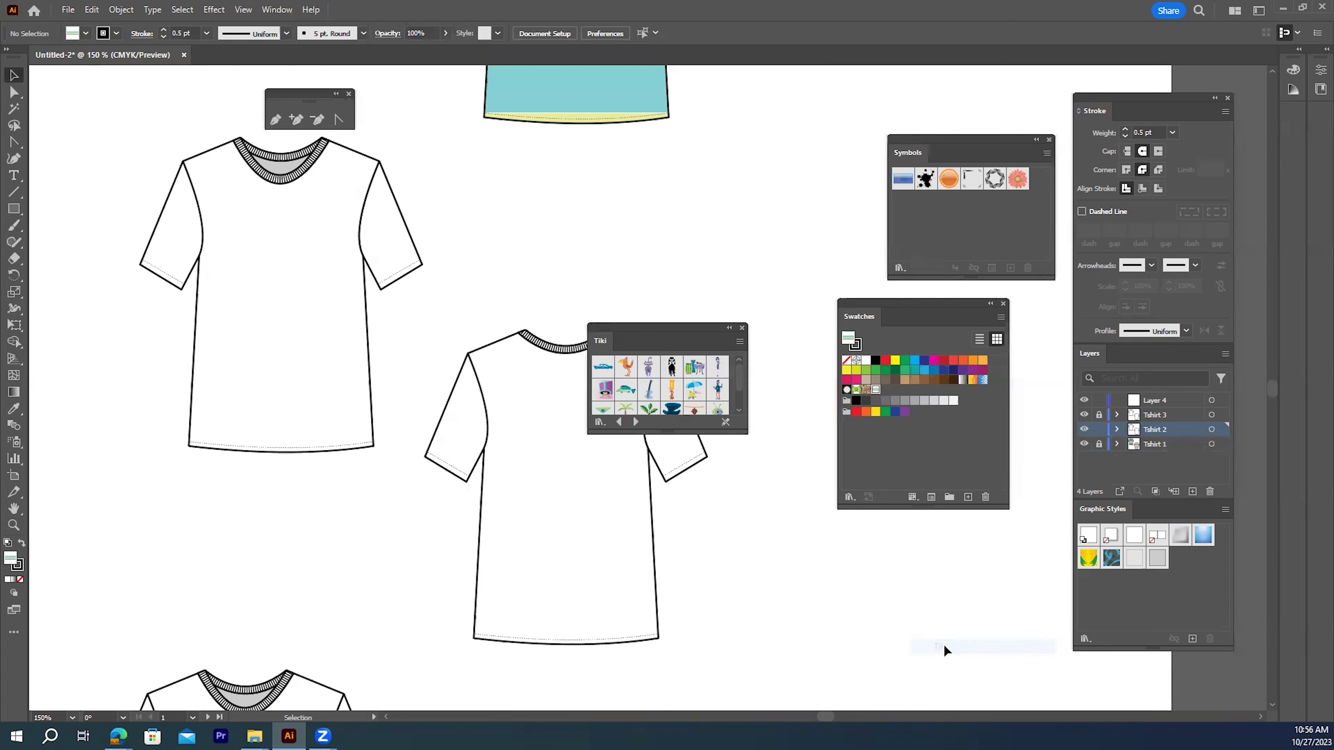
{"action": "scroll", "coordinate": [637, 365], "scroll_direction": "down", "scroll_amount": 1}
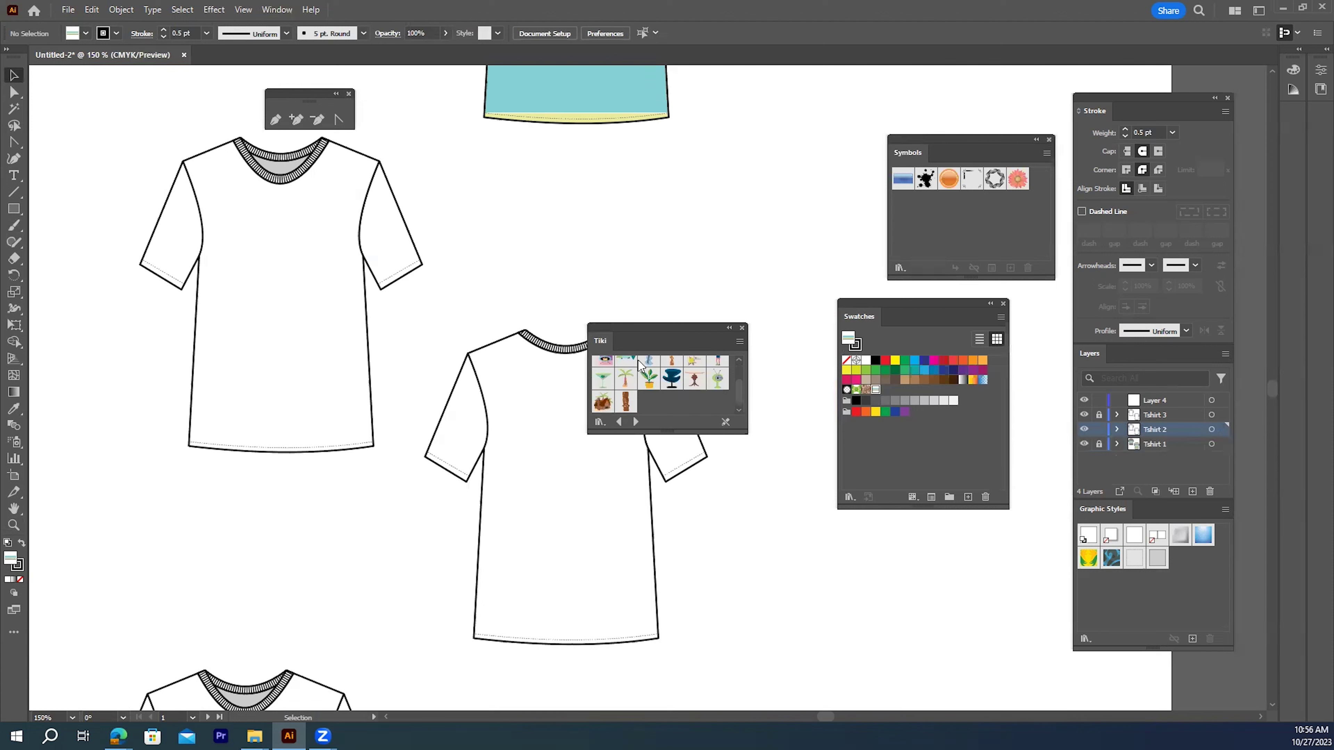
{"action": "scroll", "coordinate": [661, 390], "scroll_direction": "up", "scroll_amount": 2}
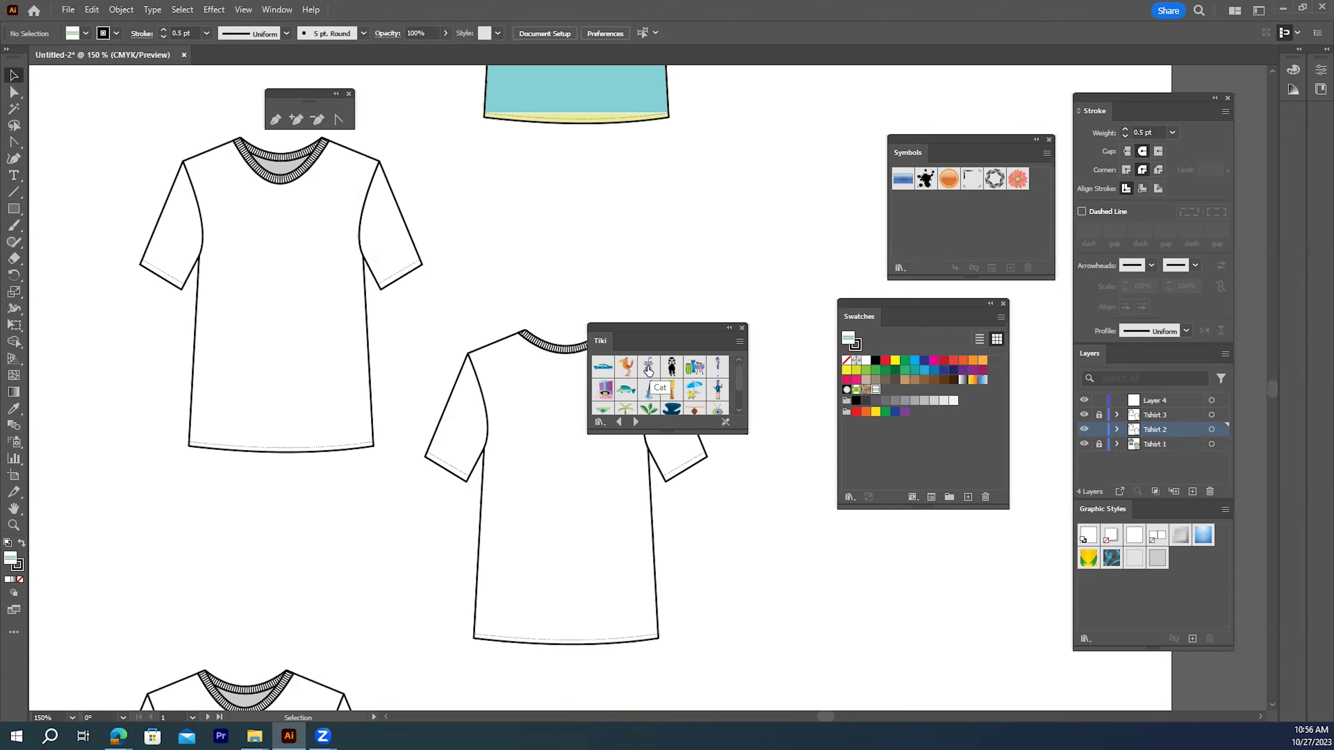
{"action": "left_click", "coordinate": [648, 370]}
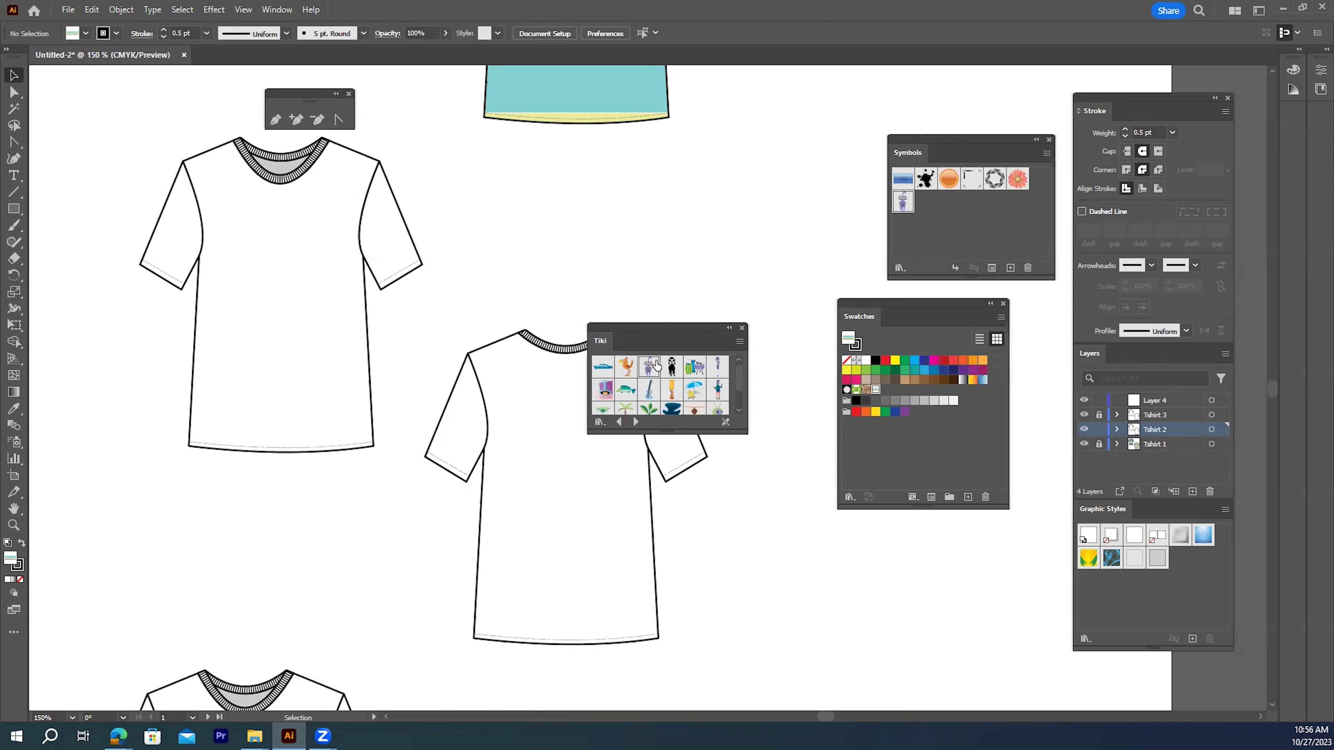
{"action": "left_click", "coordinate": [742, 328]}
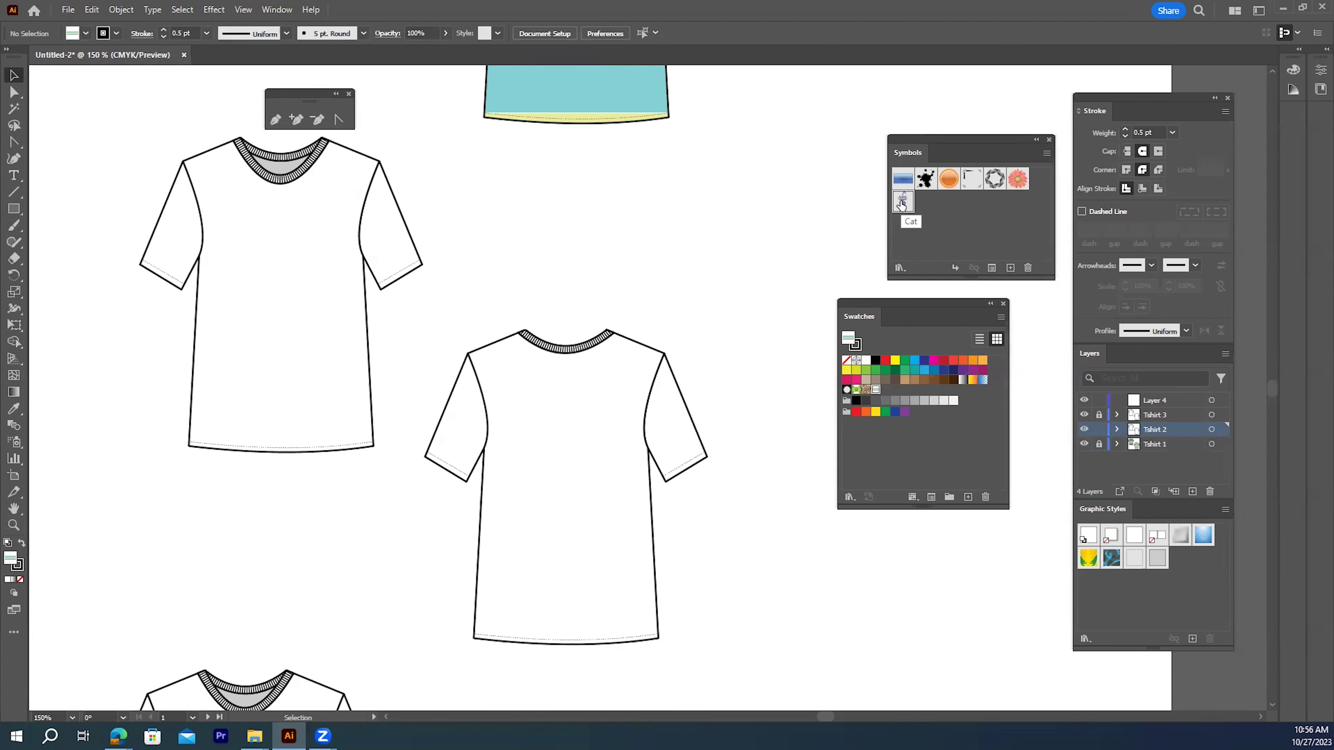
- Place and delete a trial Cat instance, and change the Cat symbol's type to Dynamic Symbol
{"action": "left_click_drag", "start_coordinate": [901, 206], "coordinate": [701, 215]}
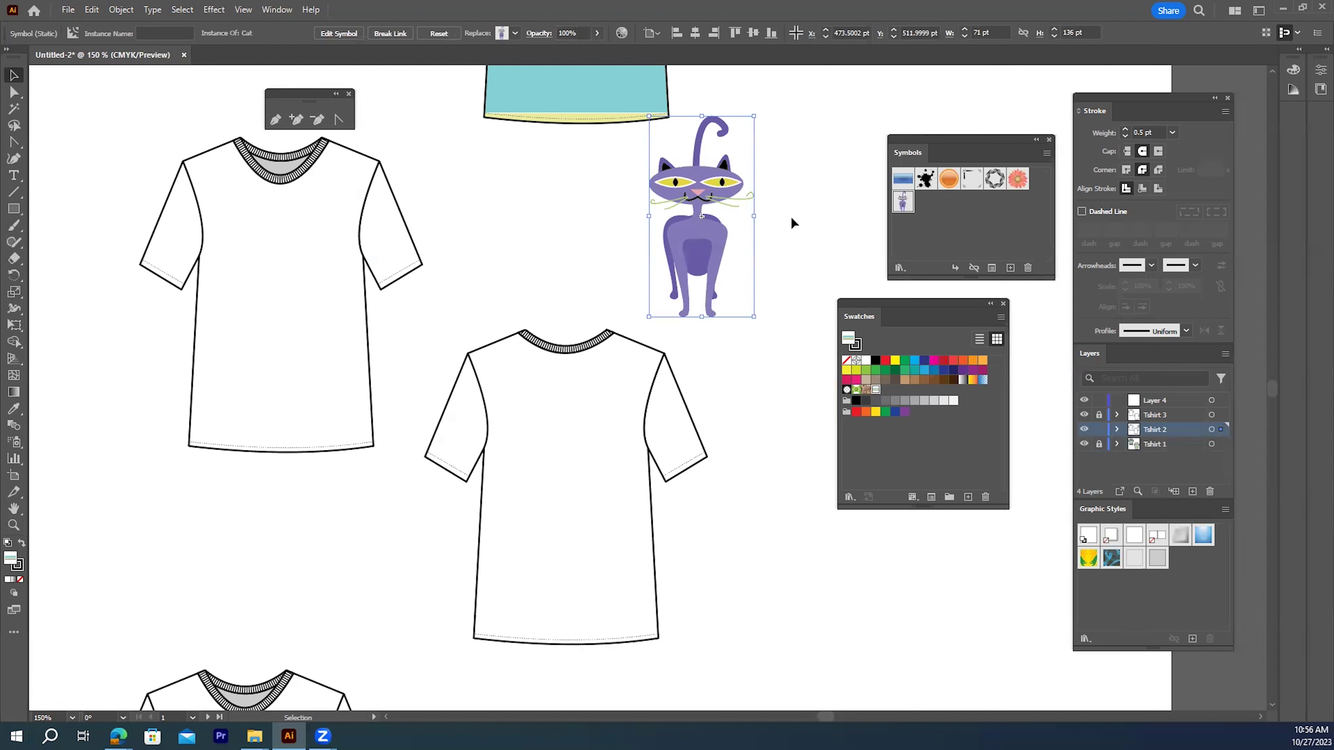
{"action": "key", "text": "Delete"}
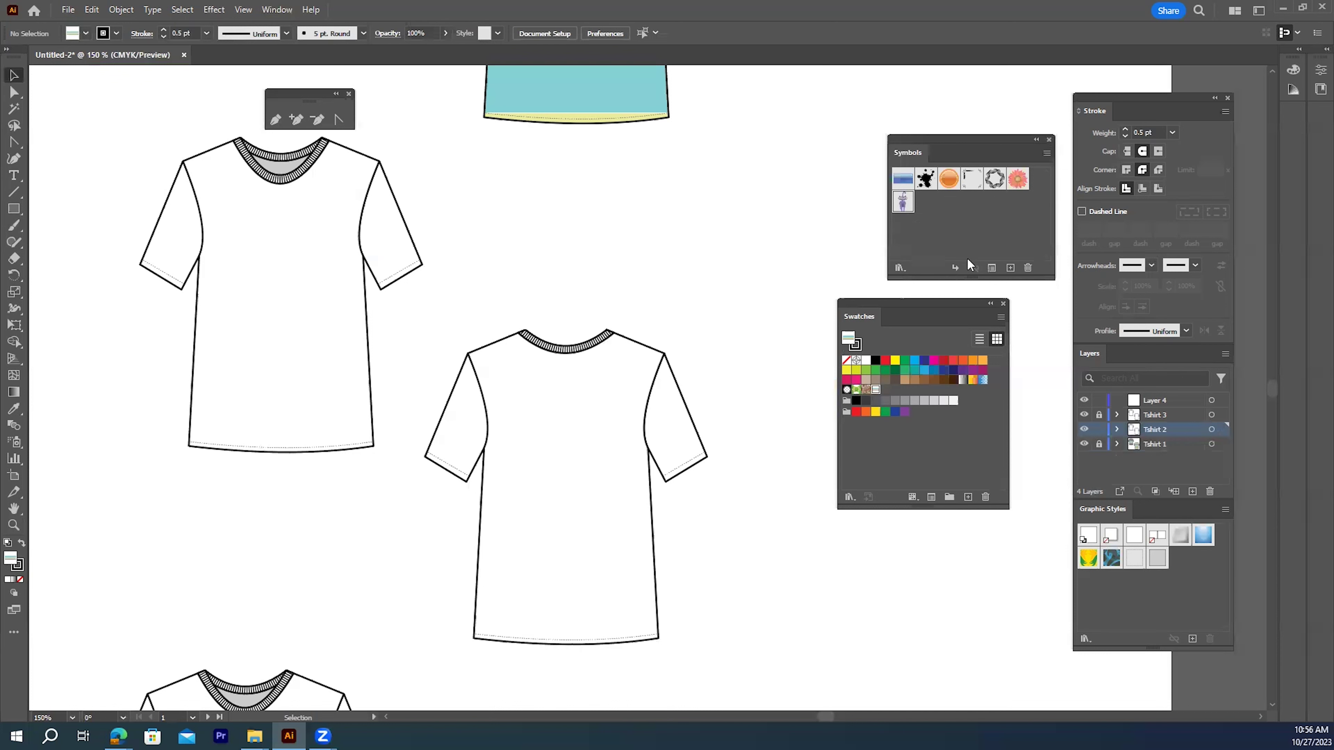
{"action": "left_click", "coordinate": [992, 267]}
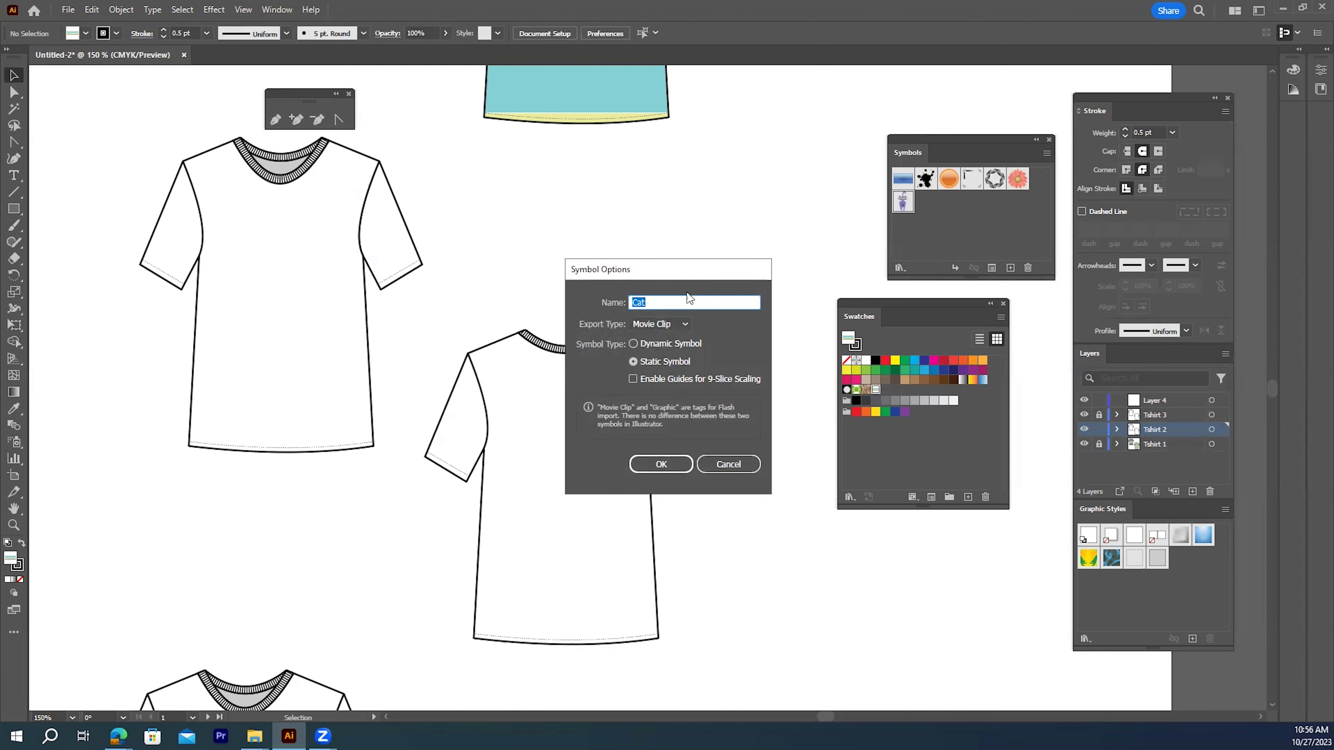
{"action": "left_click", "coordinate": [632, 343]}
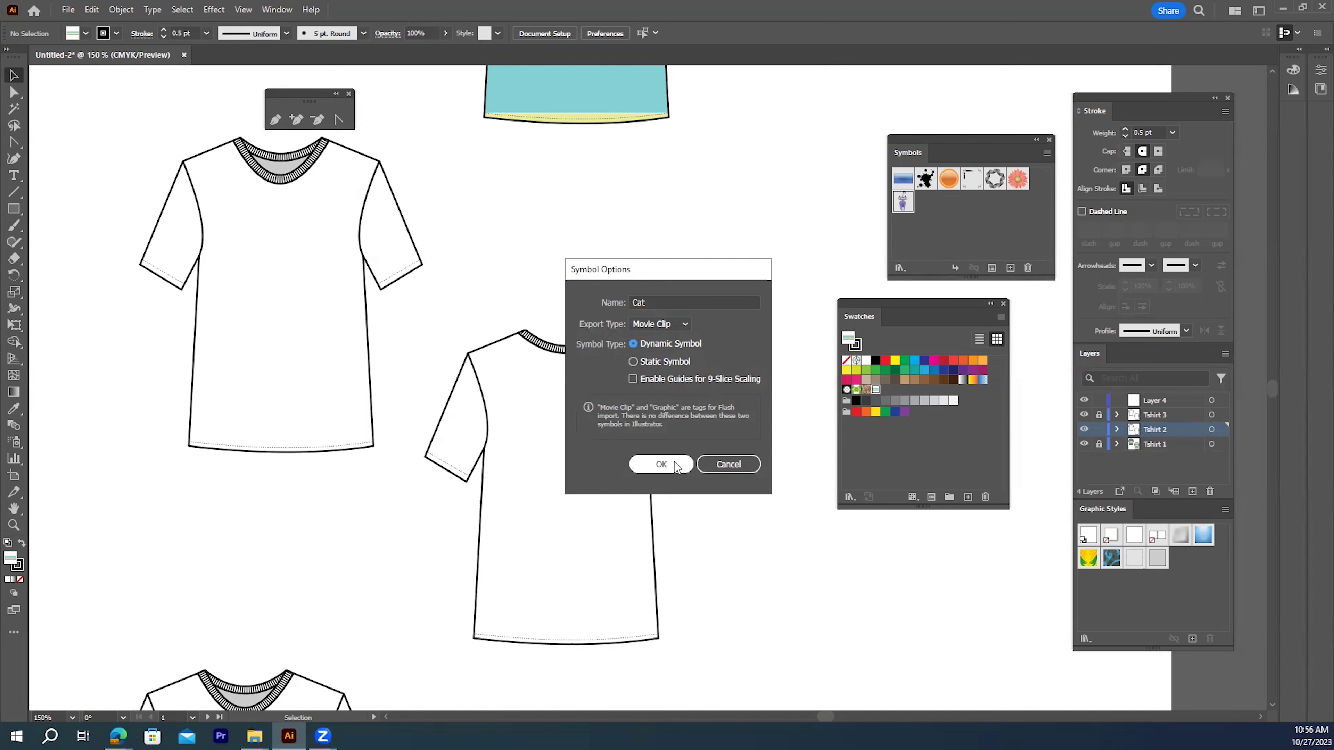
{"action": "left_click", "coordinate": [662, 465]}
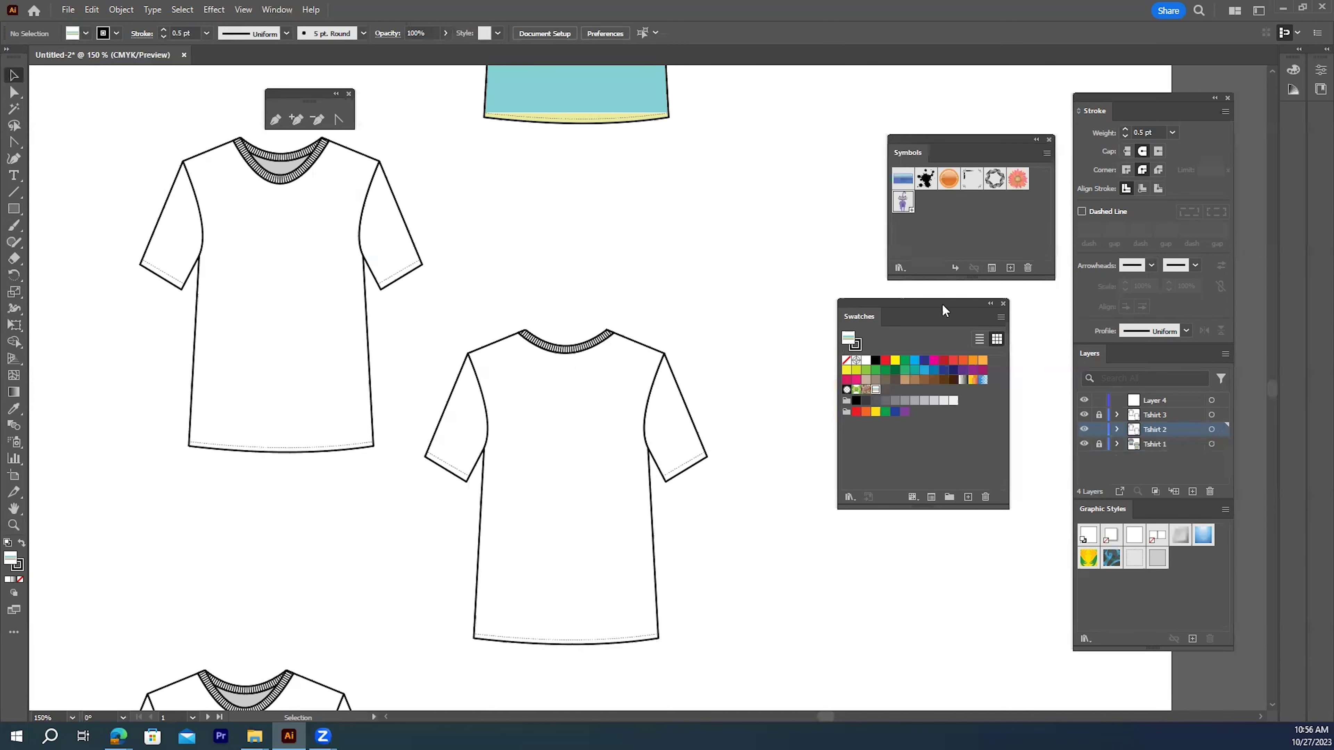
- Place a Cat symbol instance above the back T-shirt and recolor its front body shape to purple #a689f7
{"action": "left_click_drag", "start_coordinate": [908, 211], "coordinate": [707, 198]}
{"action": "left_click", "coordinate": [14, 92]}
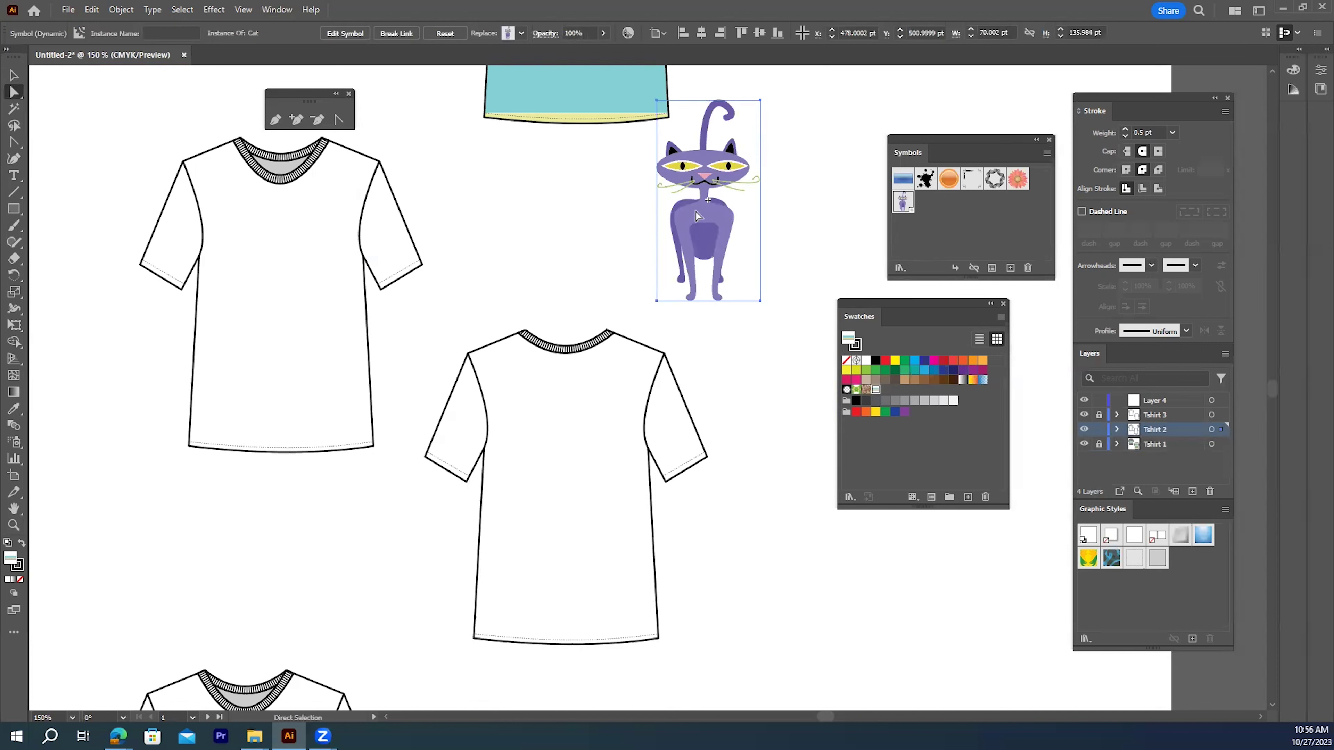
{"action": "left_click", "coordinate": [704, 202]}
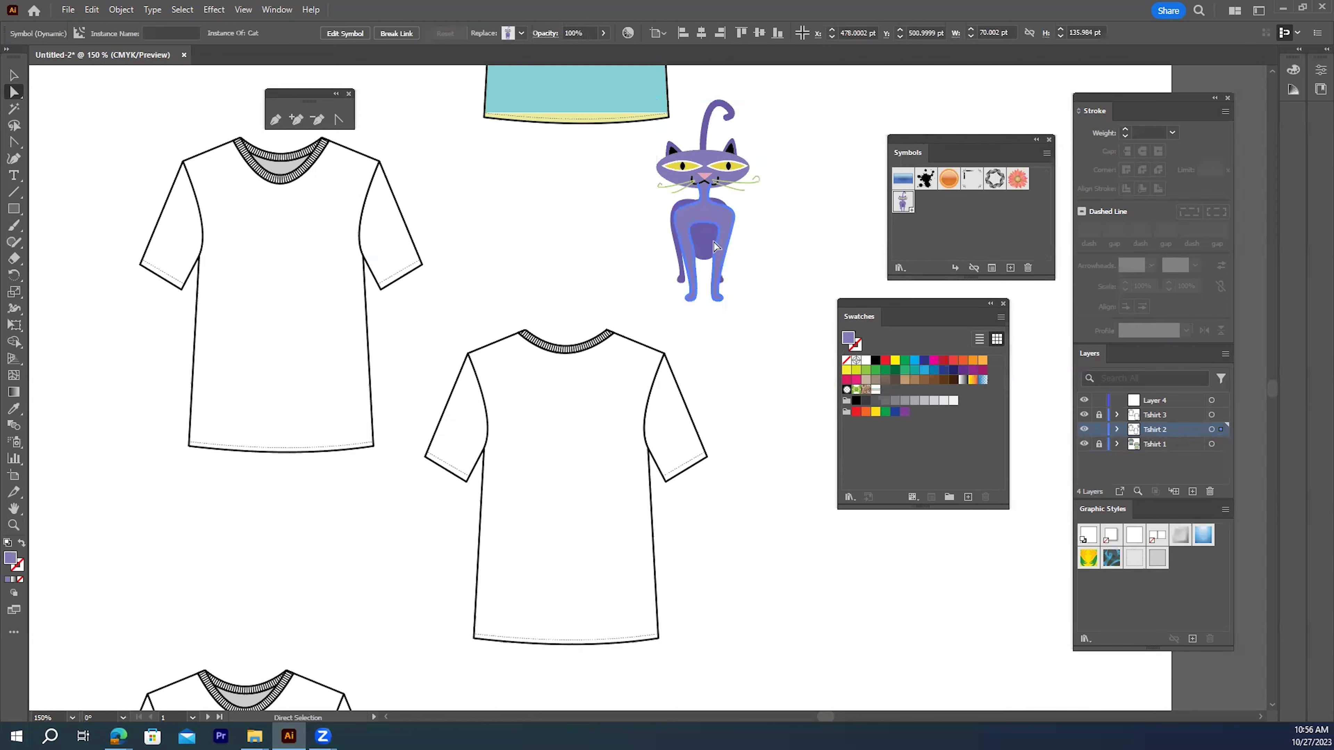
{"action": "double_click", "coordinate": [15, 560]}
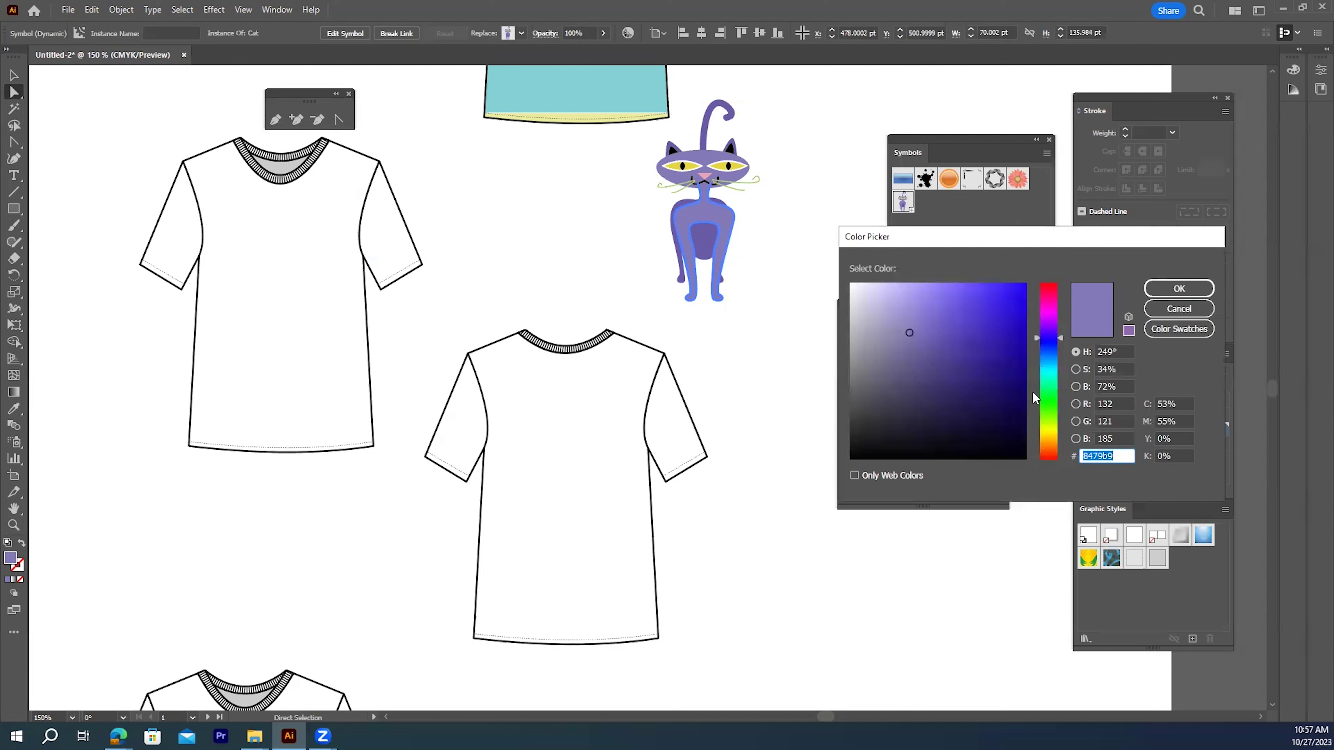
{"action": "left_click", "coordinate": [1045, 429]}
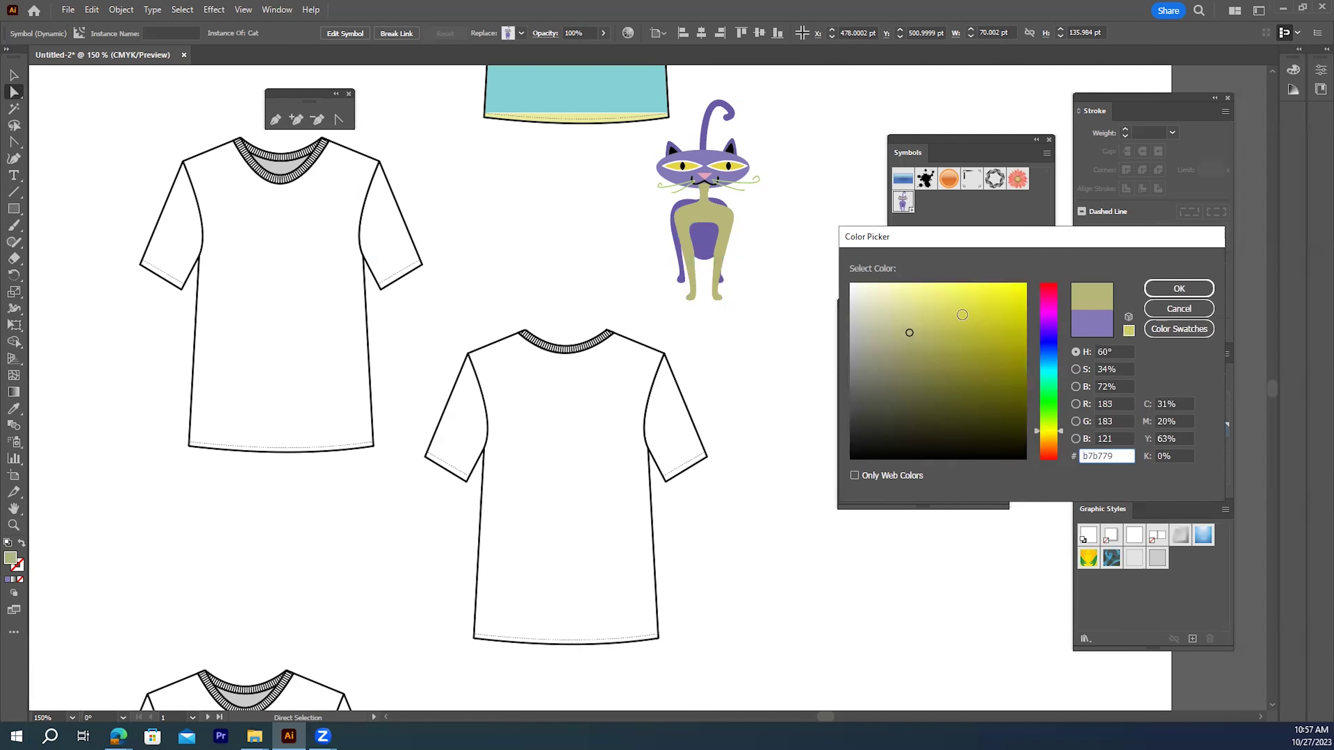
{"action": "left_click", "coordinate": [941, 303]}
{"action": "left_click", "coordinate": [916, 287]}
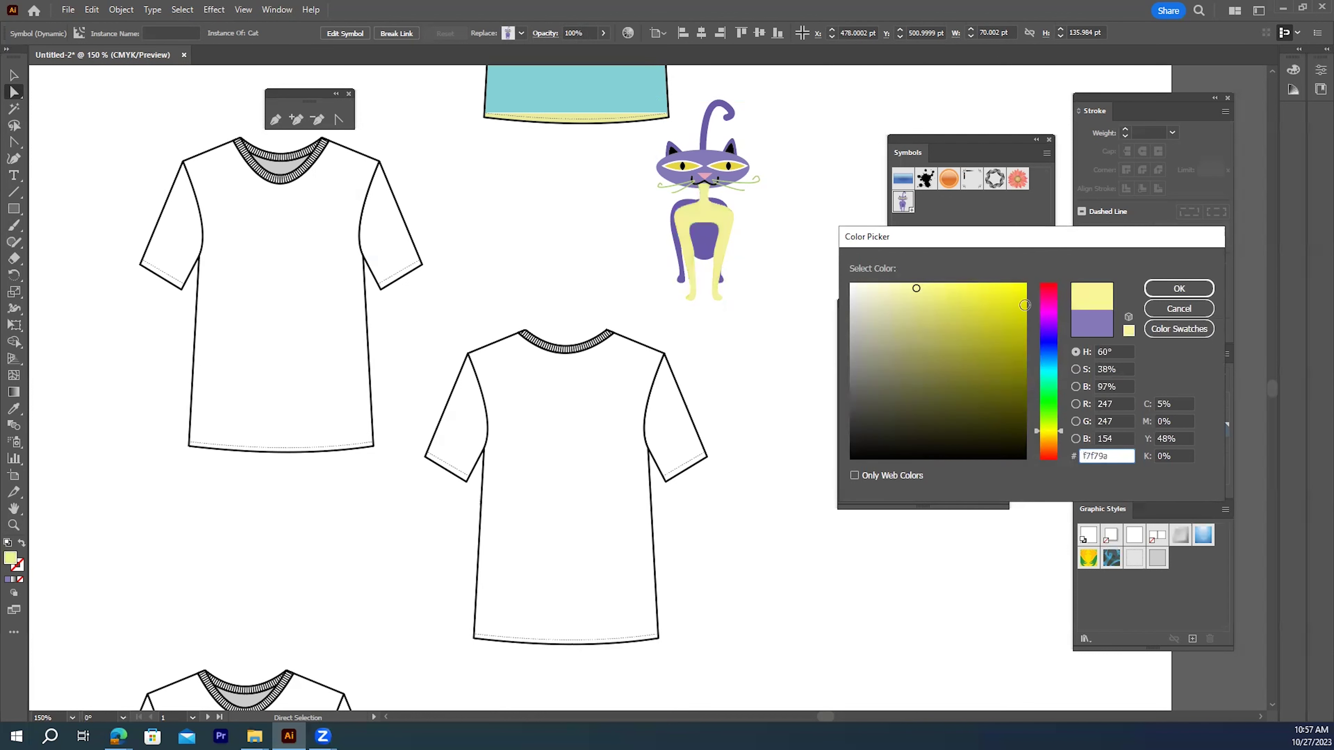
{"action": "left_click", "coordinate": [1044, 316]}
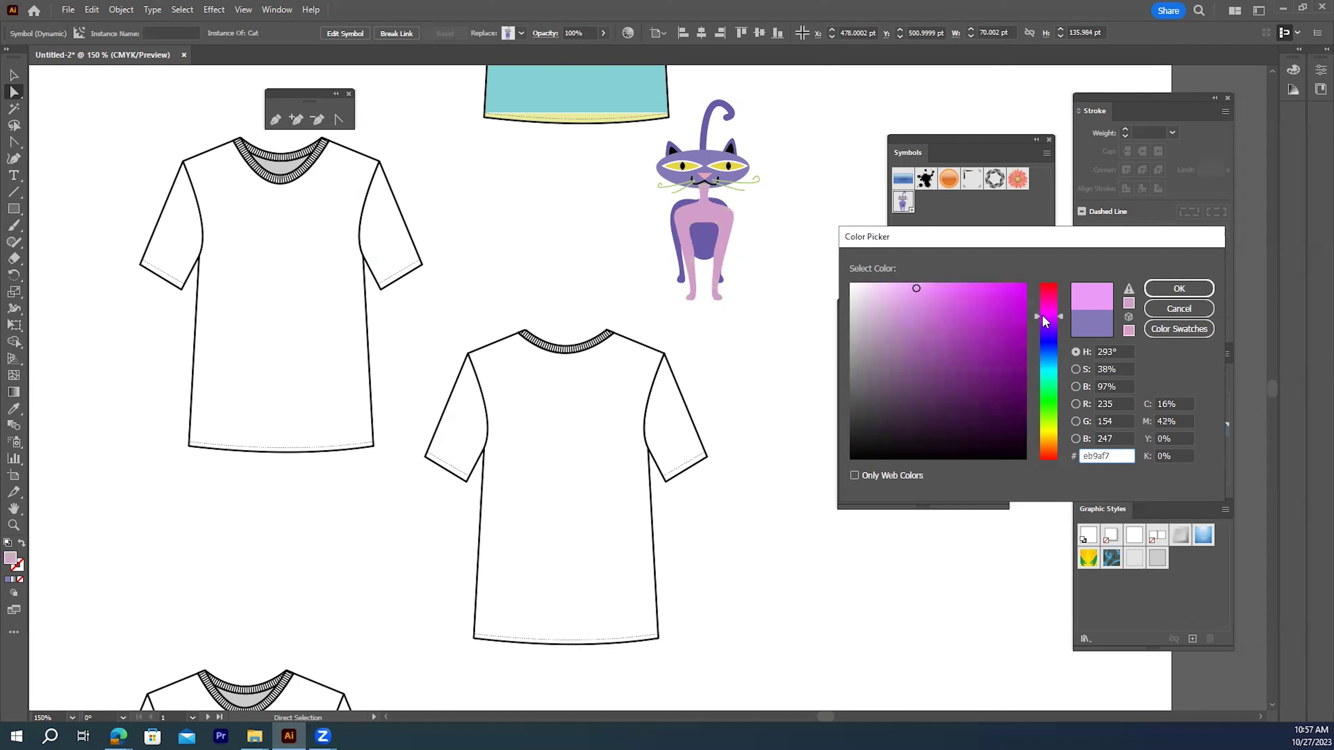
{"action": "left_click_drag", "start_coordinate": [1042, 317], "coordinate": [1044, 335]}
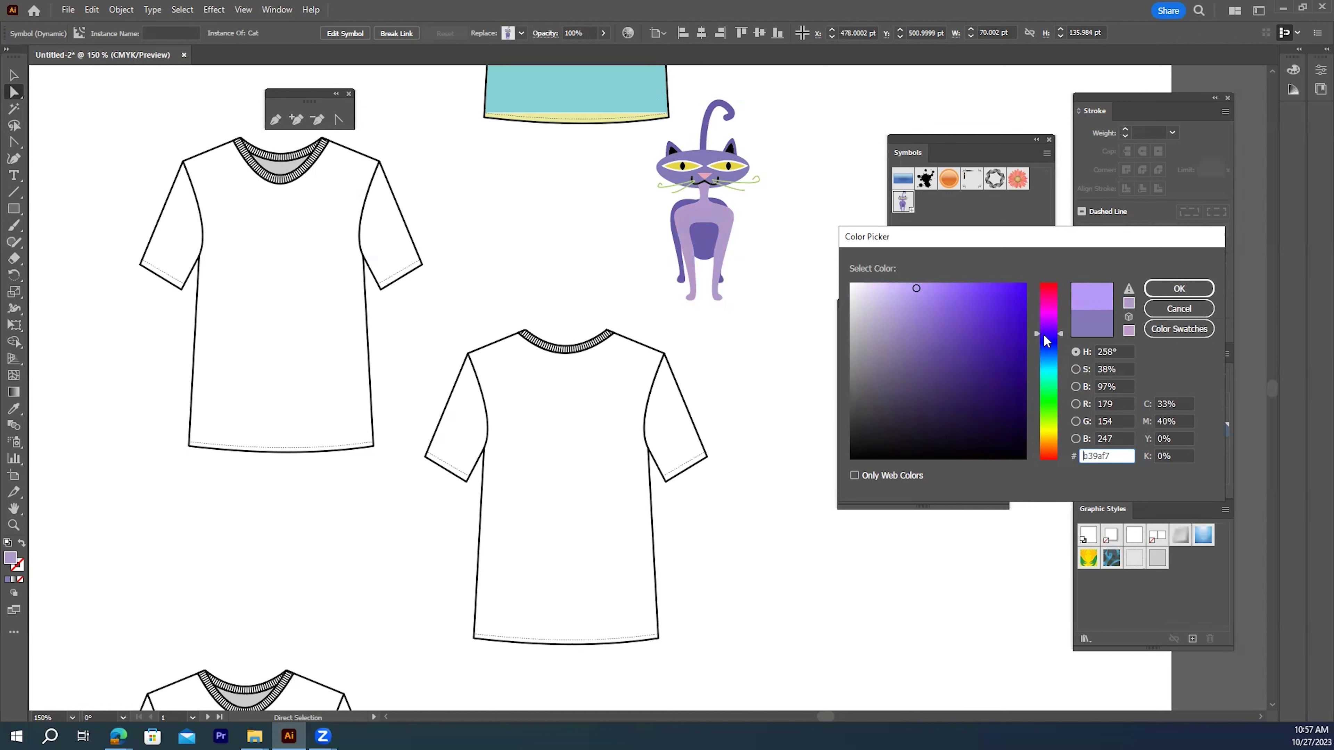
{"action": "left_click", "coordinate": [930, 287]}
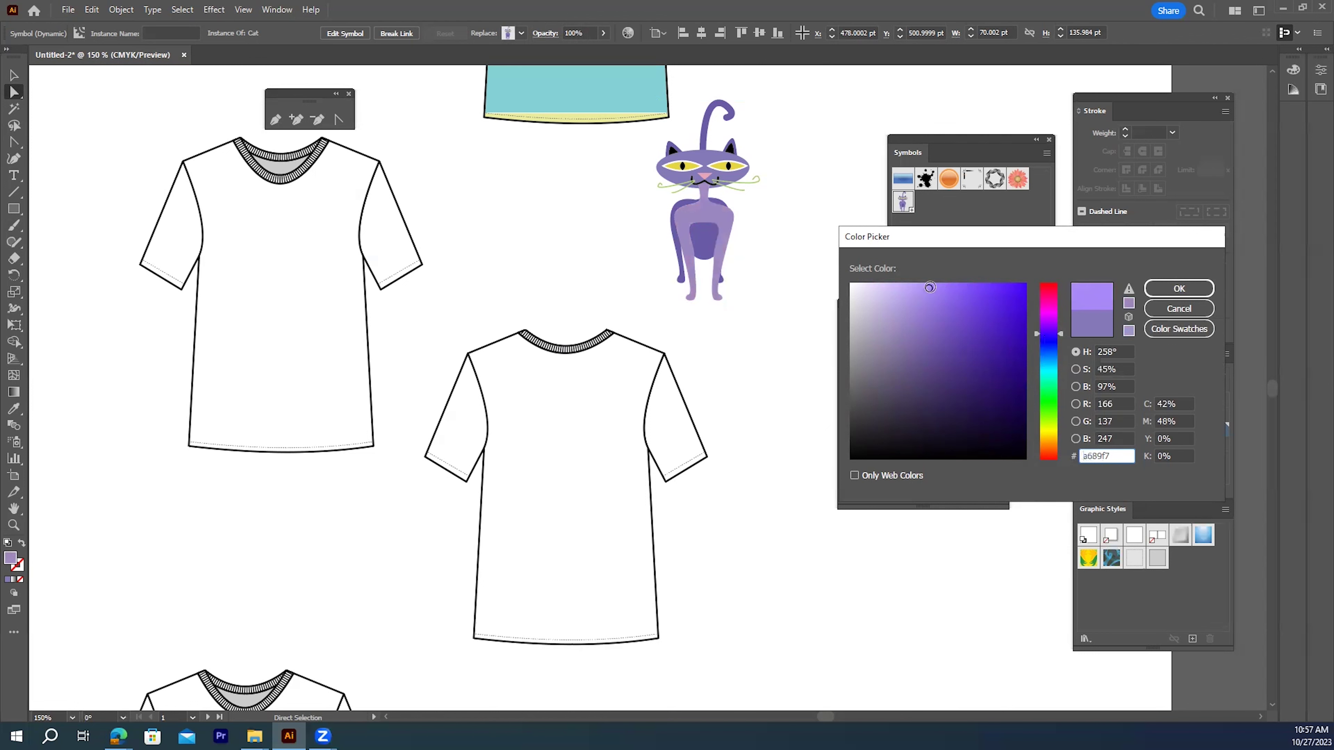
{"action": "left_click", "coordinate": [1180, 290]}
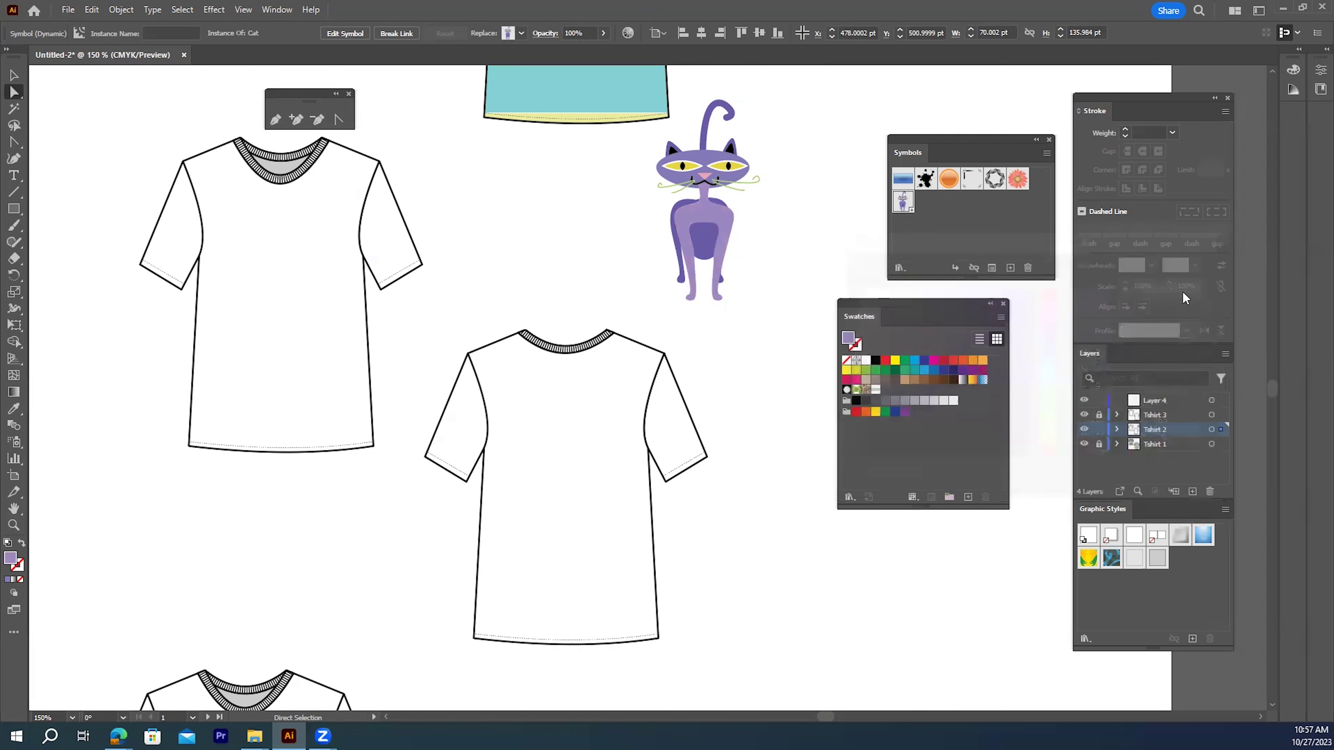
{"action": "left_click", "coordinate": [806, 241]}
- Scale the Cat instance down to about 21 by 41 pt and save it as a pattern swatch, removing the instance from the artboard
{"action": "left_click_drag", "start_coordinate": [725, 219], "coordinate": [731, 260]}
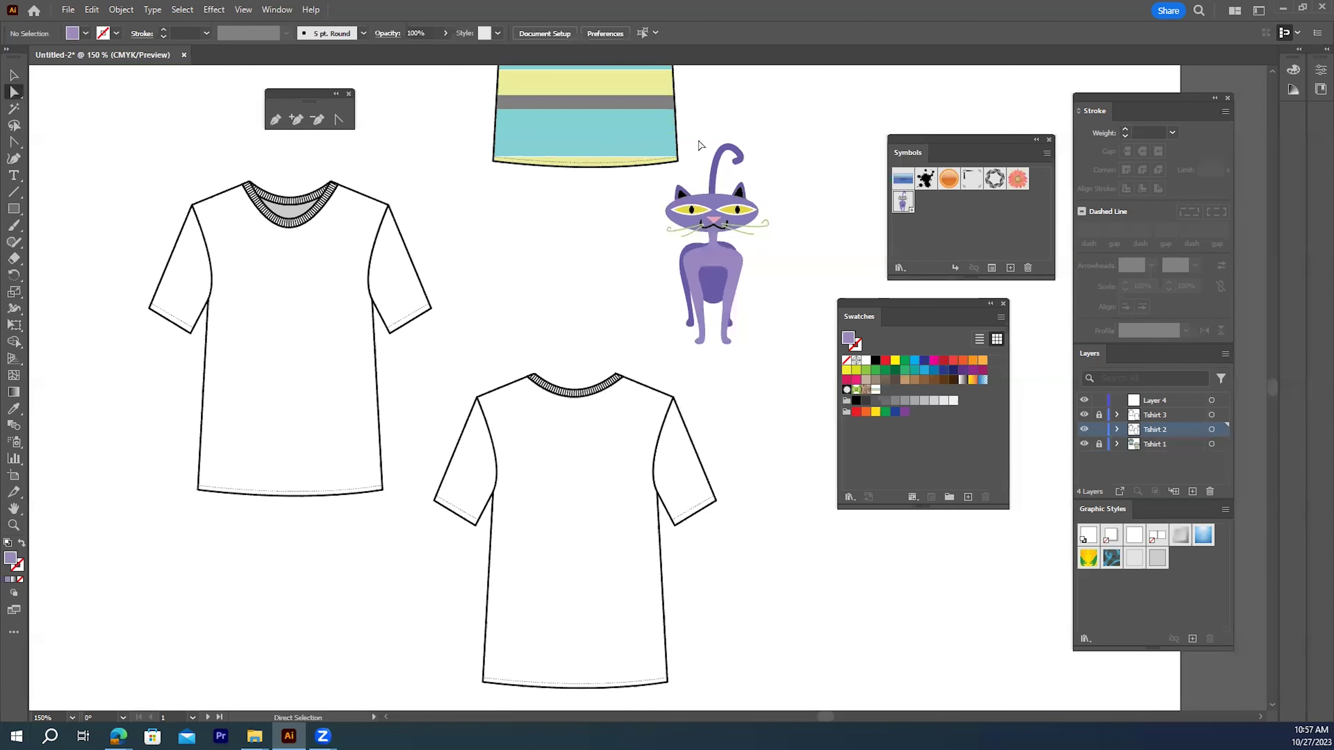
{"action": "left_click", "coordinate": [11, 77]}
{"action": "left_click_drag", "start_coordinate": [705, 138], "coordinate": [771, 371]}
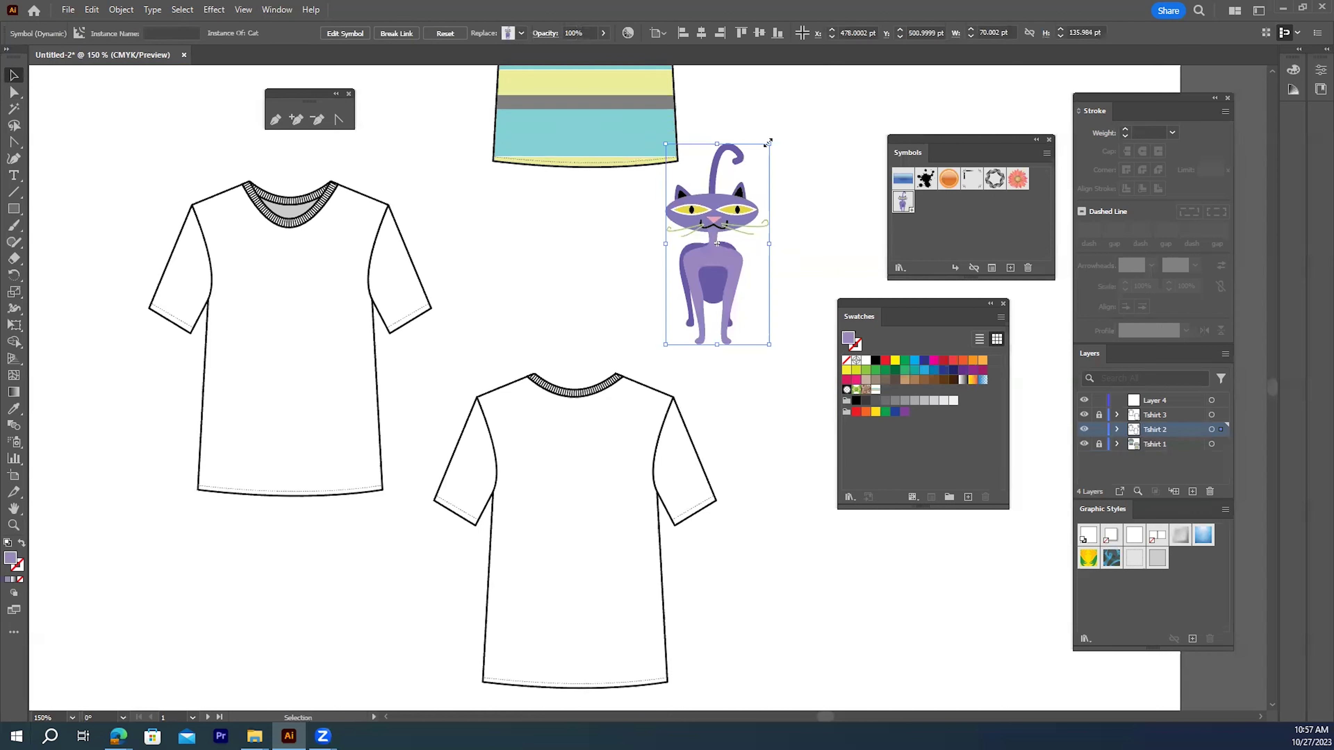
{"action": "left_click_drag", "start_coordinate": [768, 143], "coordinate": [722, 376]}
{"action": "left_click_drag", "start_coordinate": [676, 318], "coordinate": [888, 390]}
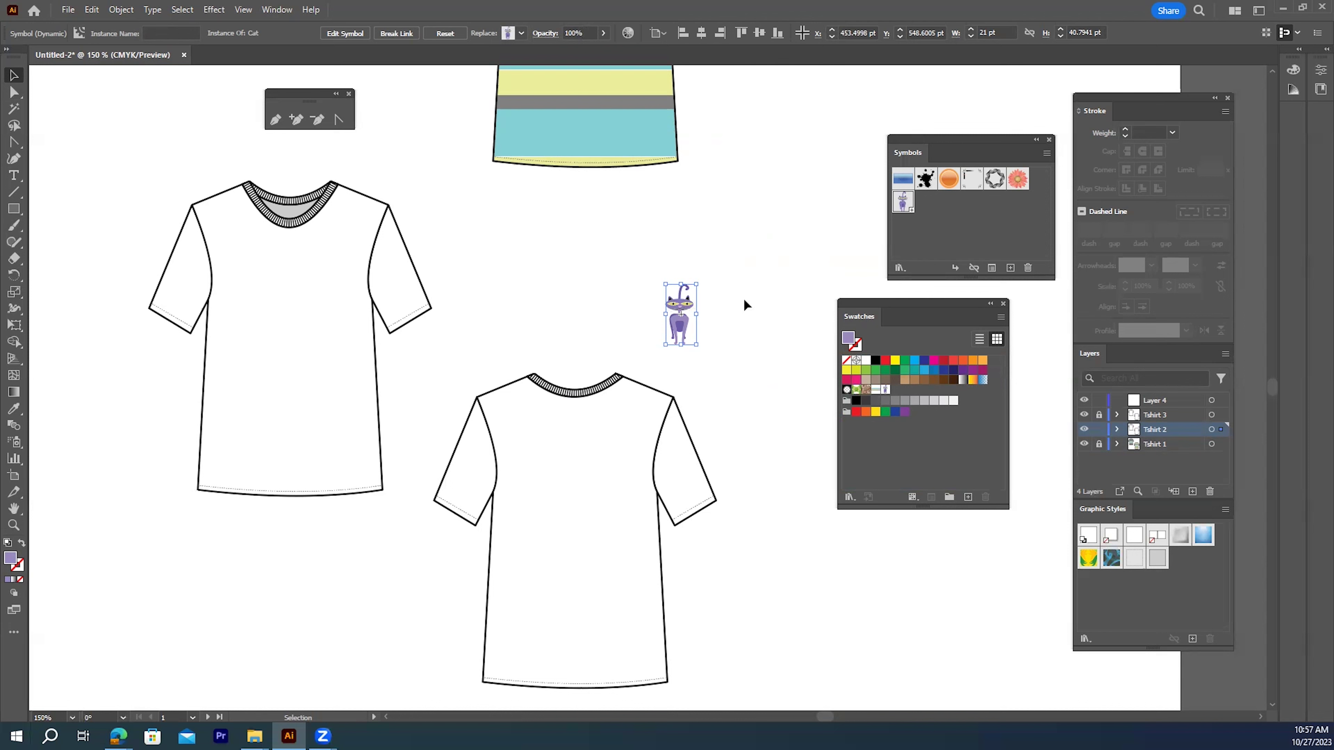
{"action": "key", "text": "Delete"}
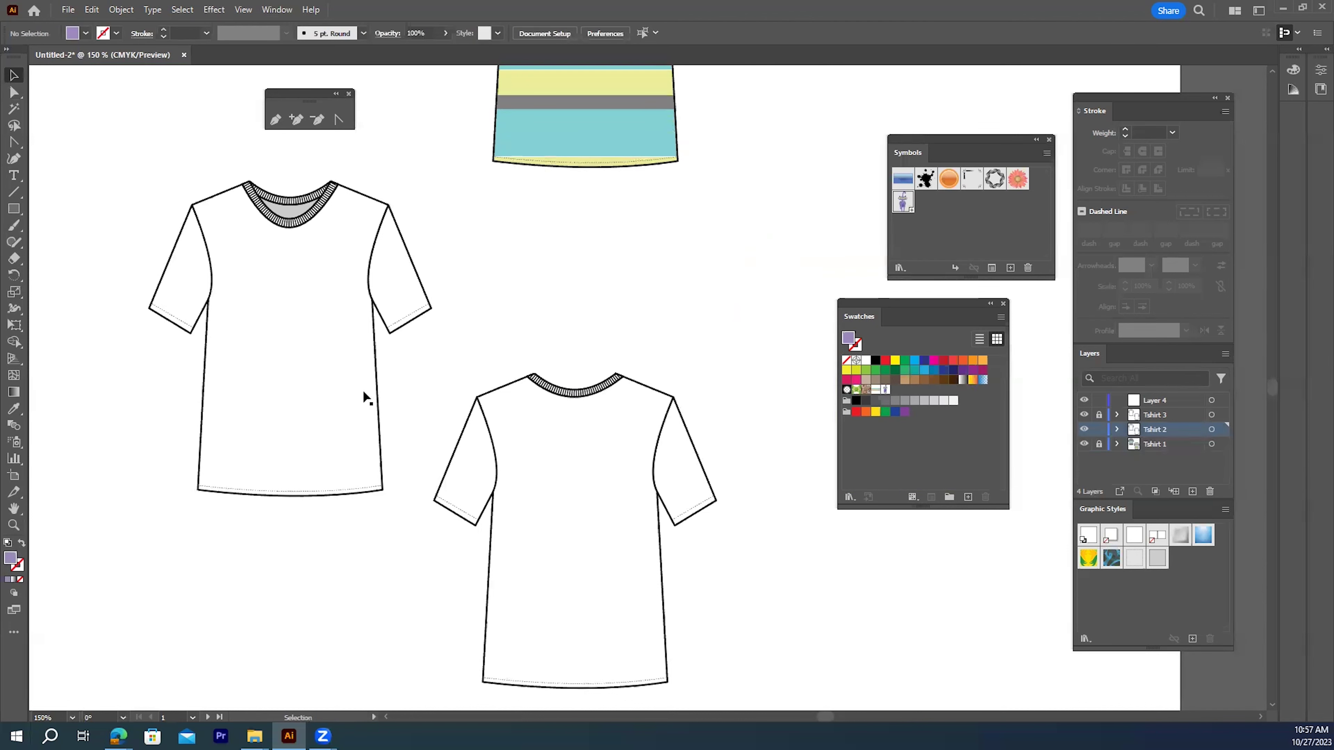
- Fill the front T-shirt's body with the new cat pattern swatch and leave pattern editing
{"action": "left_click", "coordinate": [376, 376]}
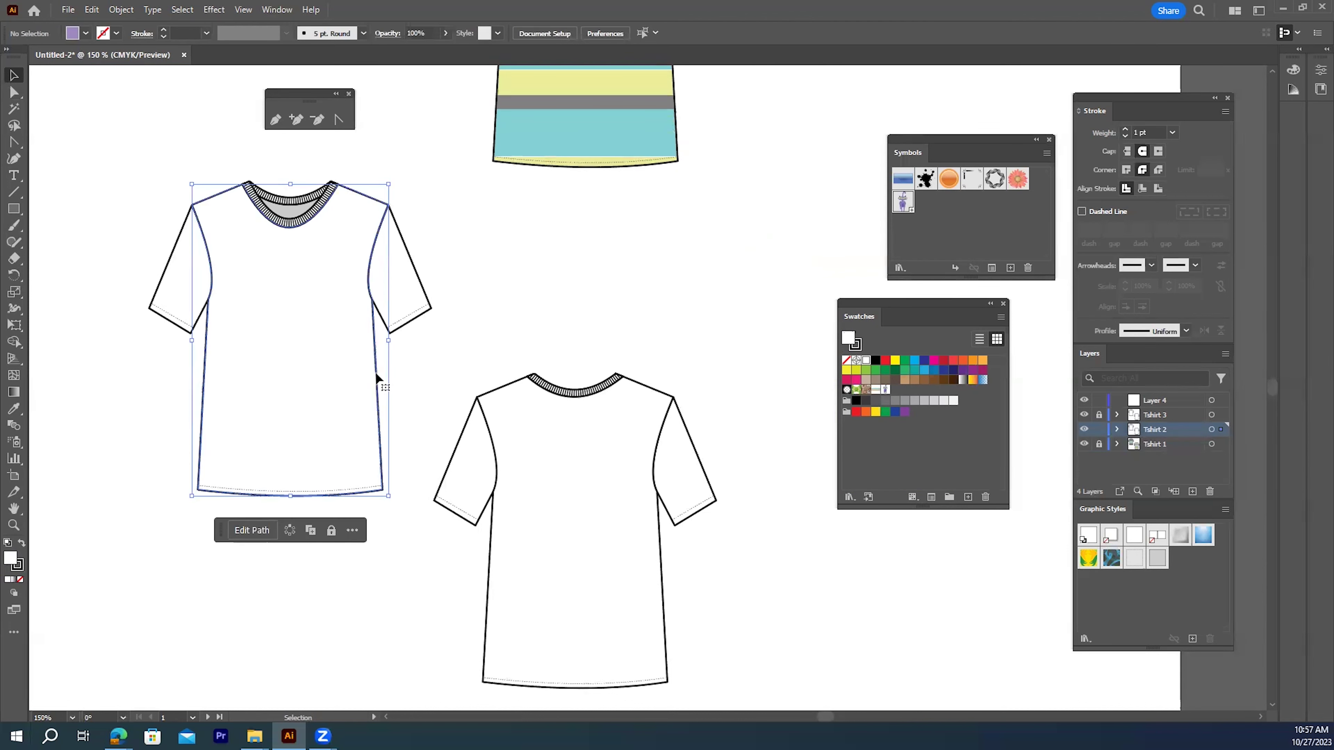
{"action": "double_click", "coordinate": [885, 390]}
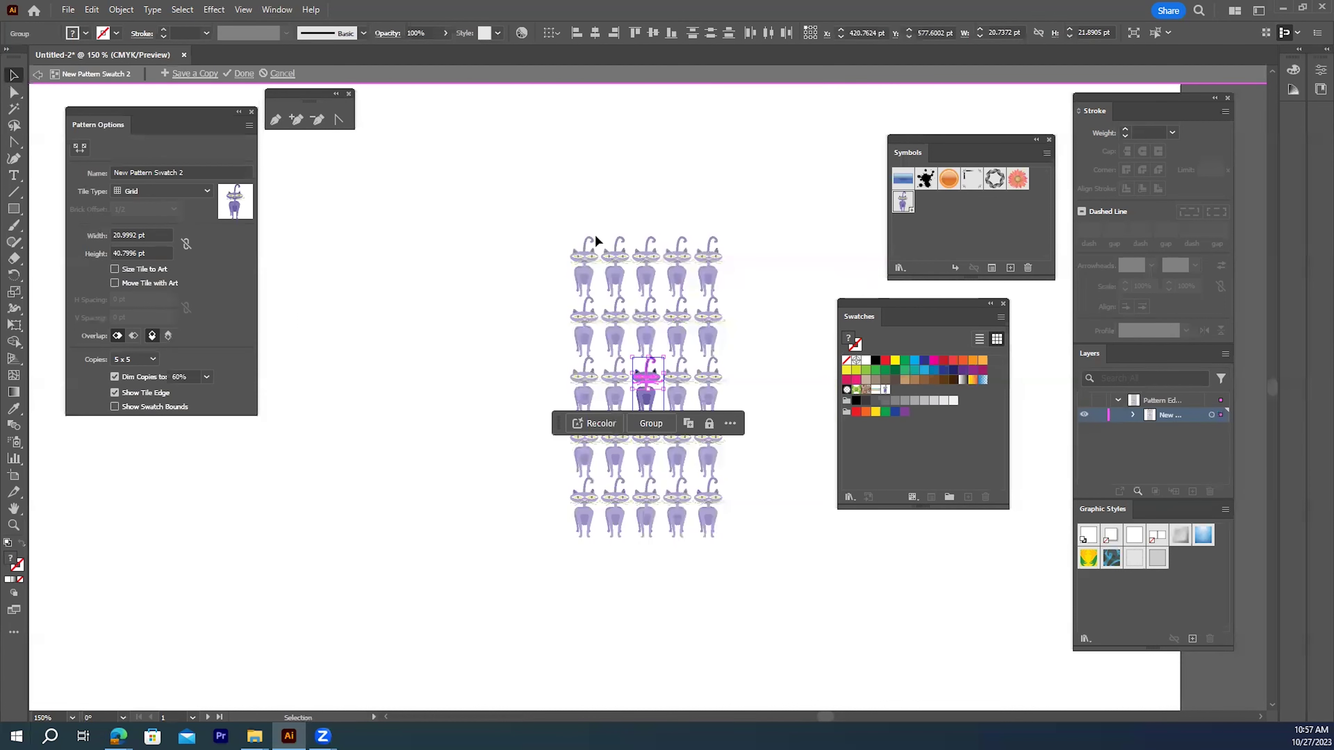
{"action": "left_click", "coordinate": [632, 196]}
{"action": "double_click", "coordinate": [659, 195]}
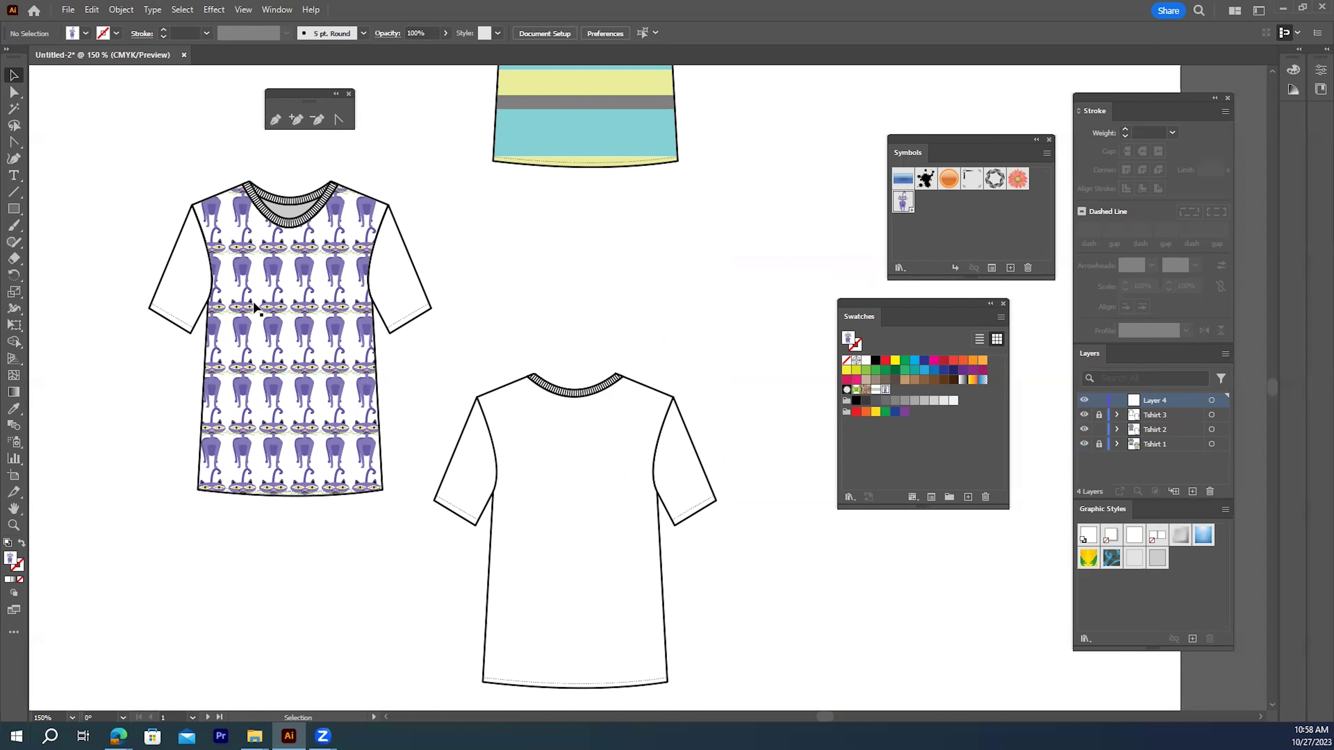
- Show the Appearance attributes and add a second fill to the front T-shirt's body, placed beneath its stroke
{"action": "left_click", "coordinate": [275, 13]}
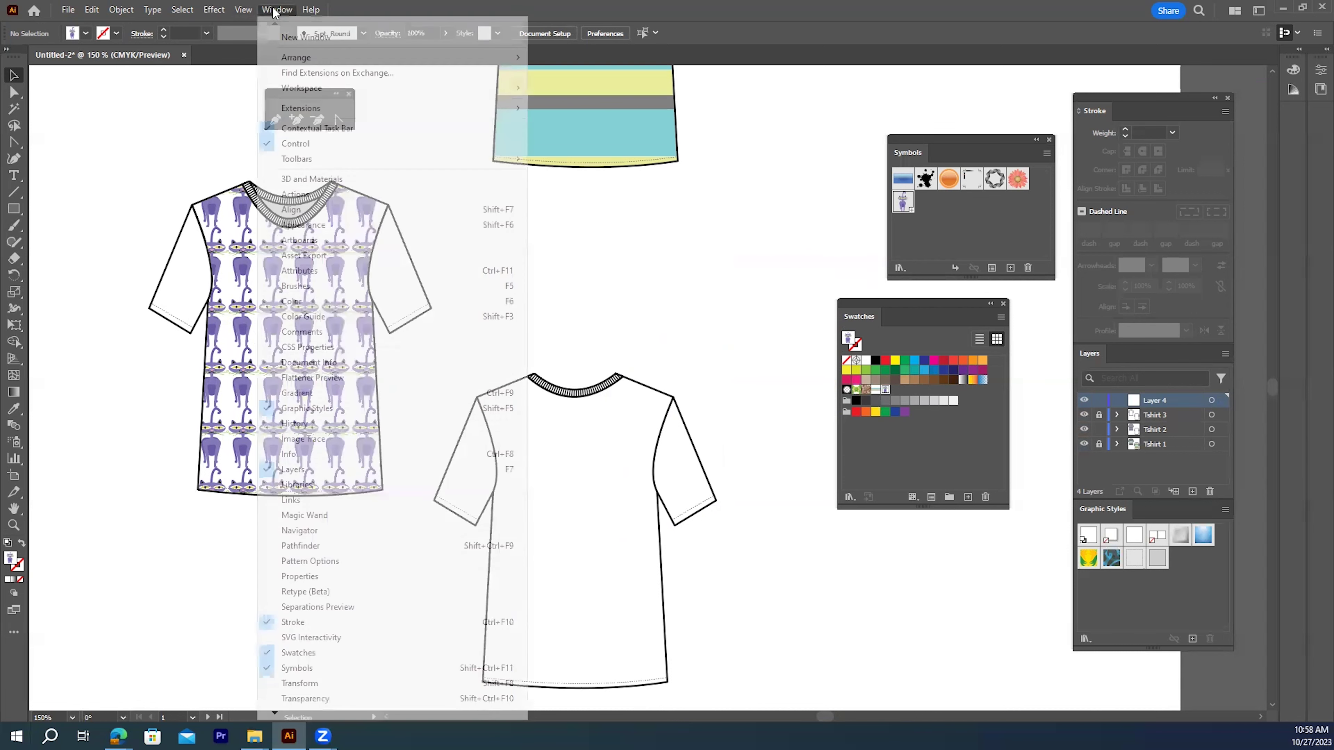
{"action": "left_click", "coordinate": [303, 225]}
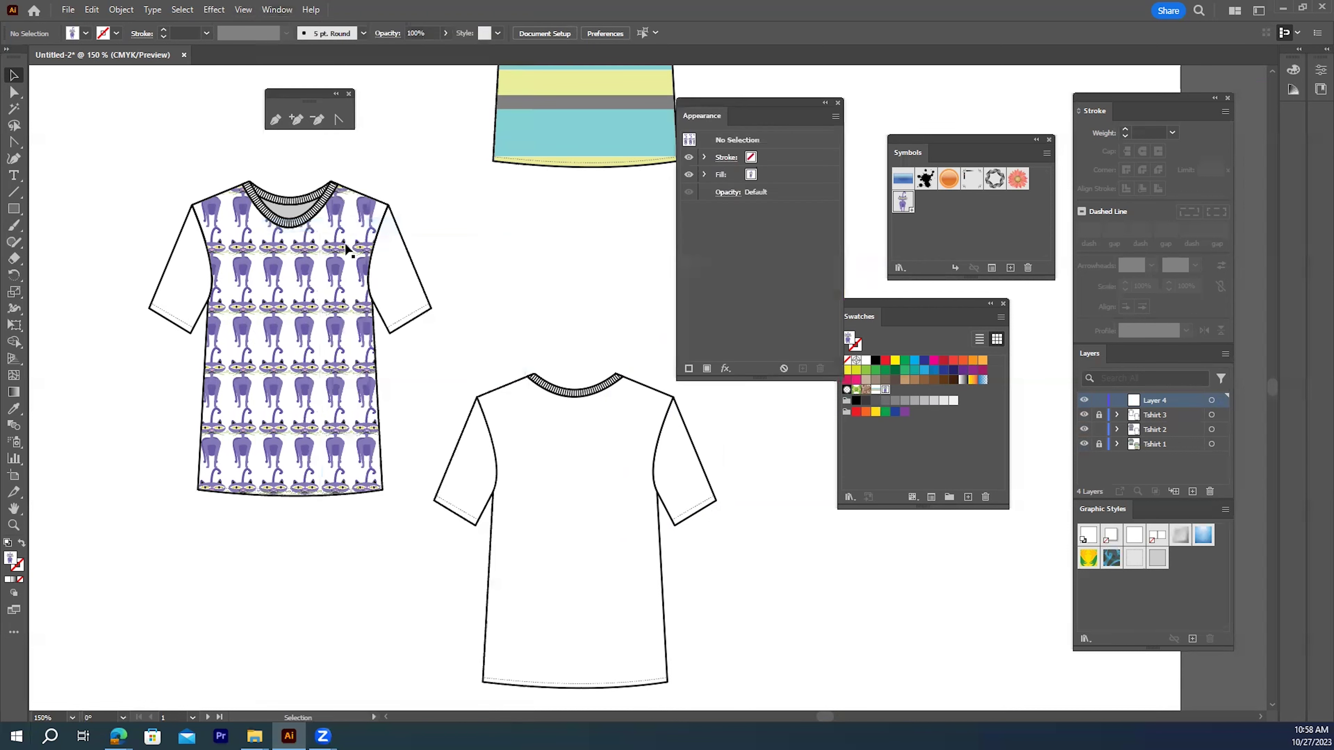
{"action": "left_click_drag", "start_coordinate": [748, 108], "coordinate": [729, 173]}
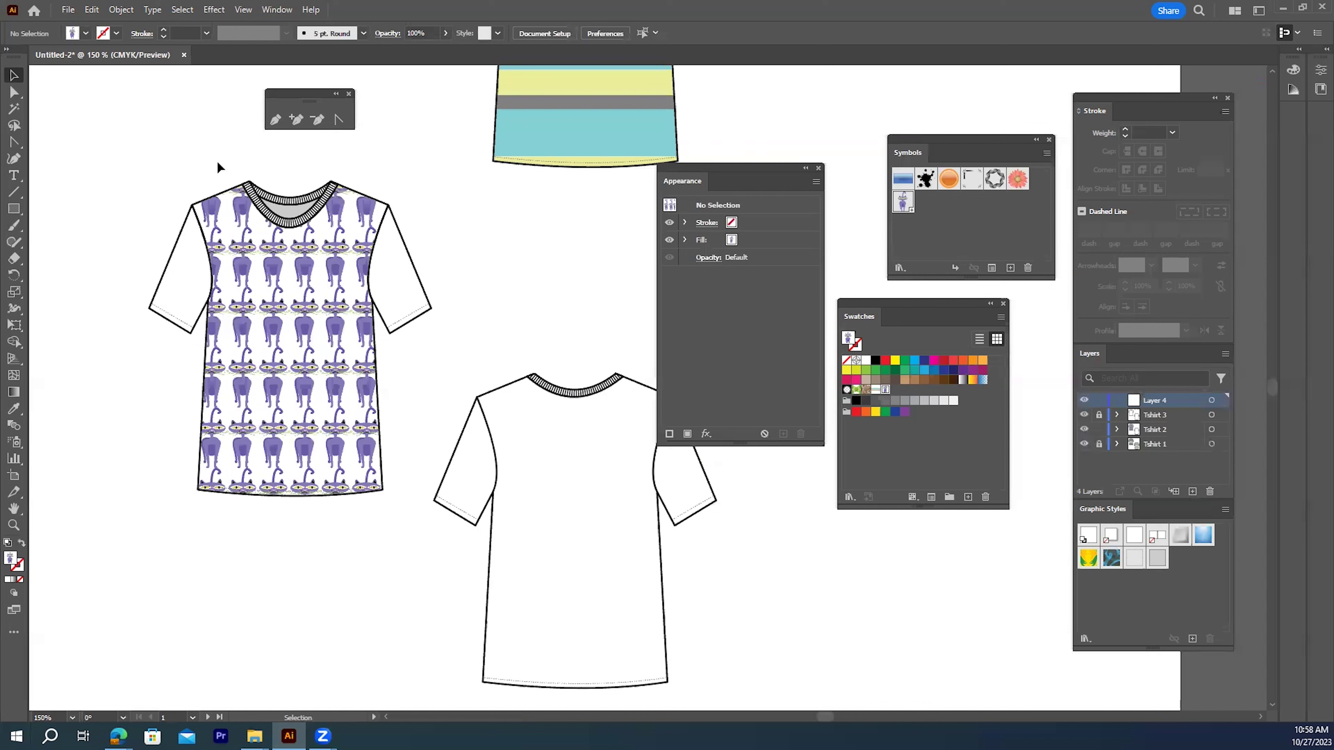
{"action": "left_click", "coordinate": [230, 191]}
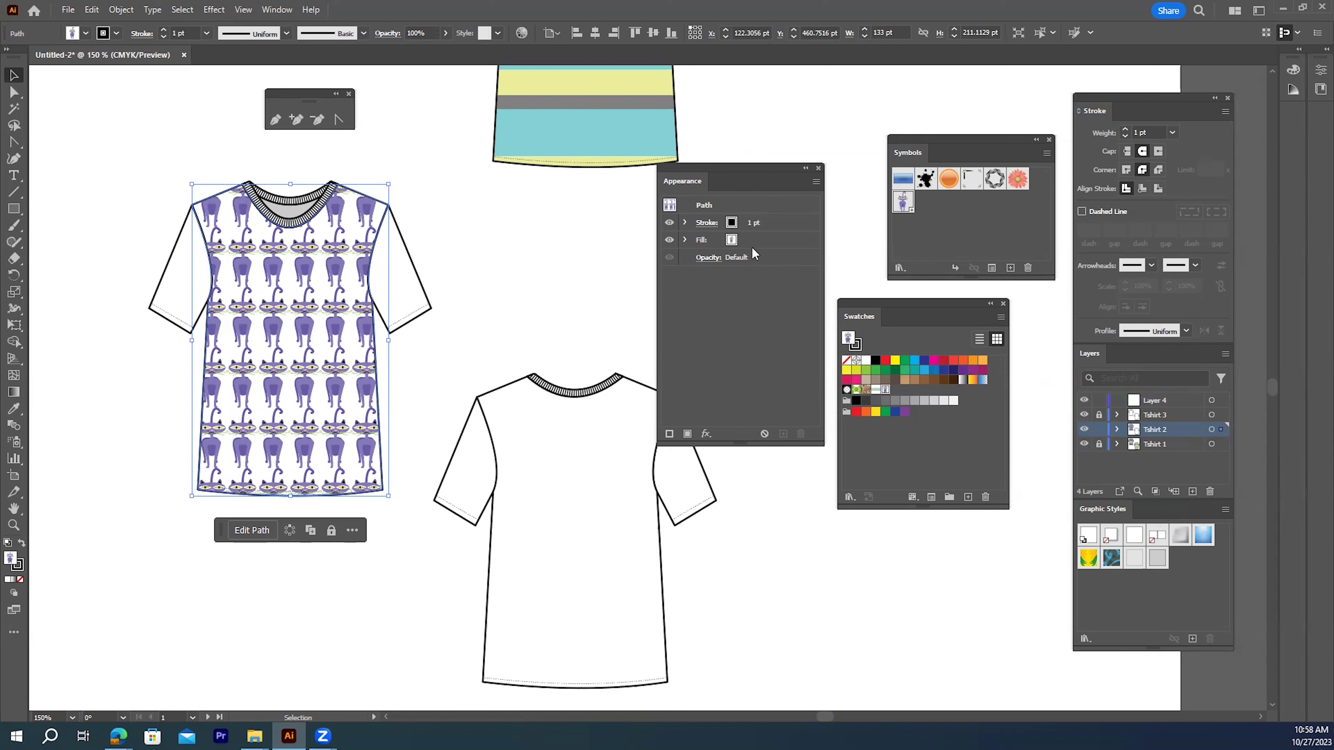
{"action": "left_click", "coordinate": [686, 433]}
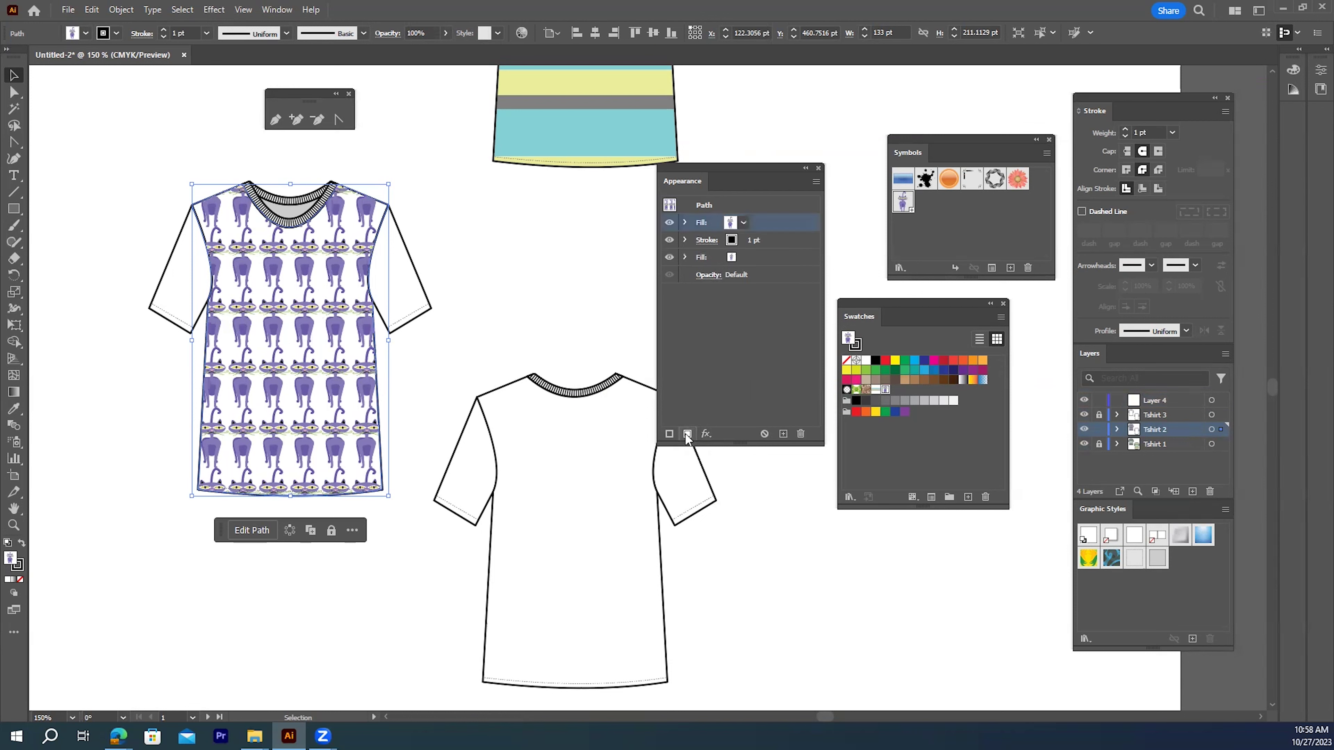
{"action": "left_click", "coordinate": [815, 182]}
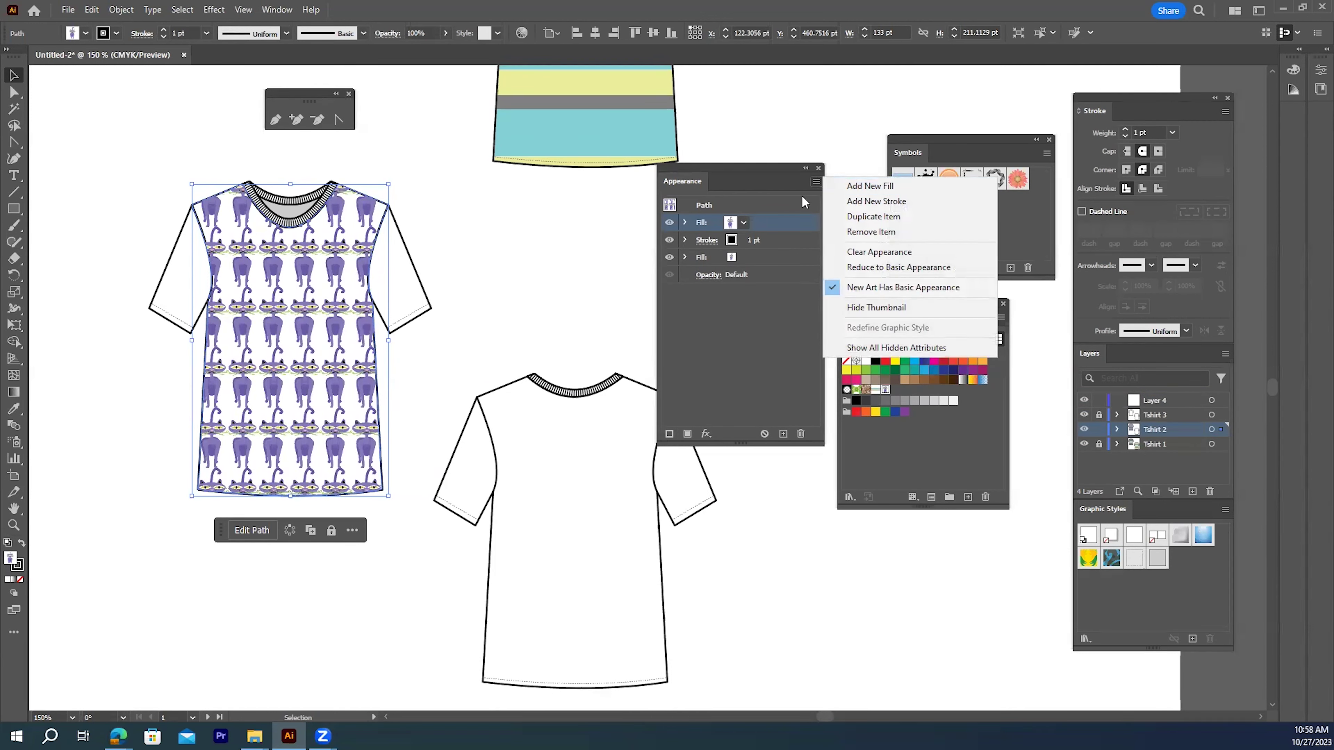
{"action": "left_click", "coordinate": [763, 226]}
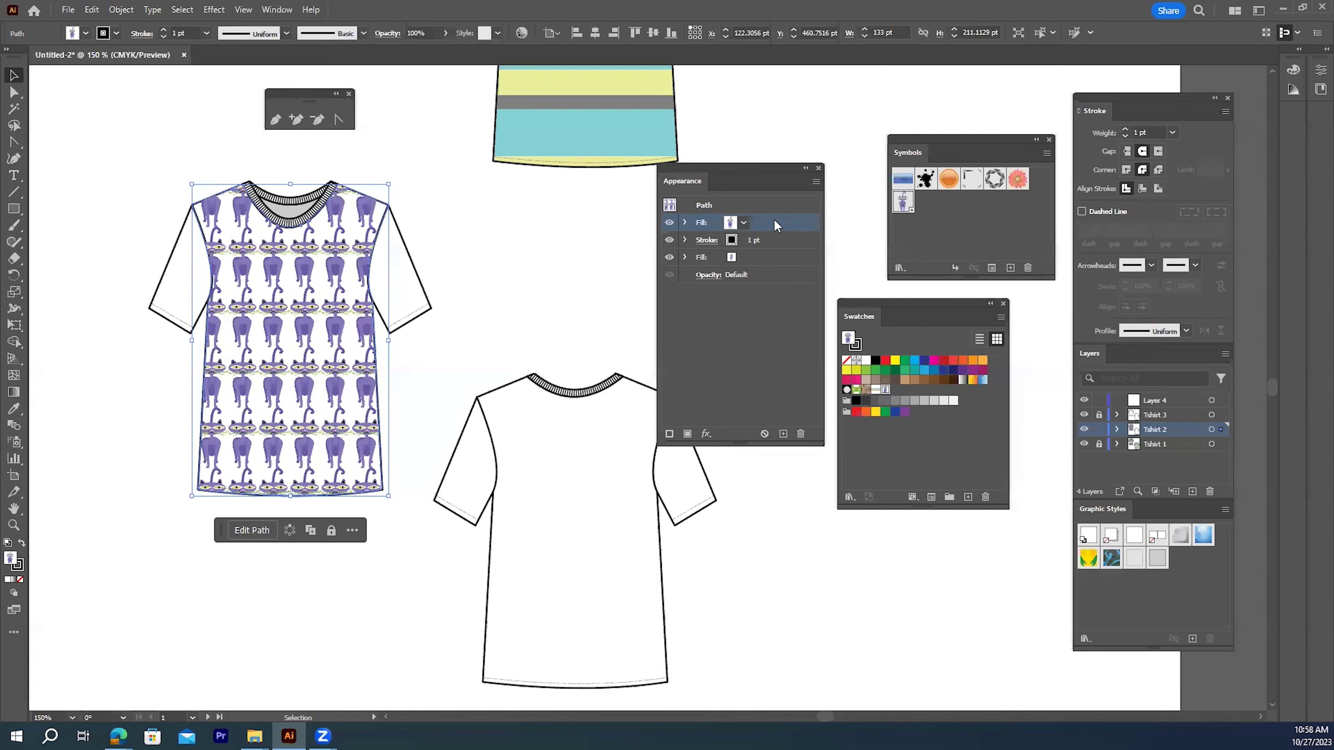
{"action": "mouse_move", "coordinate": [762, 226]}
{"action": "left_mouse_down"}
{"action": "mouse_move", "coordinate": [758, 254]}
{"action": "mouse_move", "coordinate": [756, 237]}
{"action": "mouse_move", "coordinate": [776, 237]}
{"action": "mouse_move", "coordinate": [773, 262]}
{"action": "left_mouse_up"}
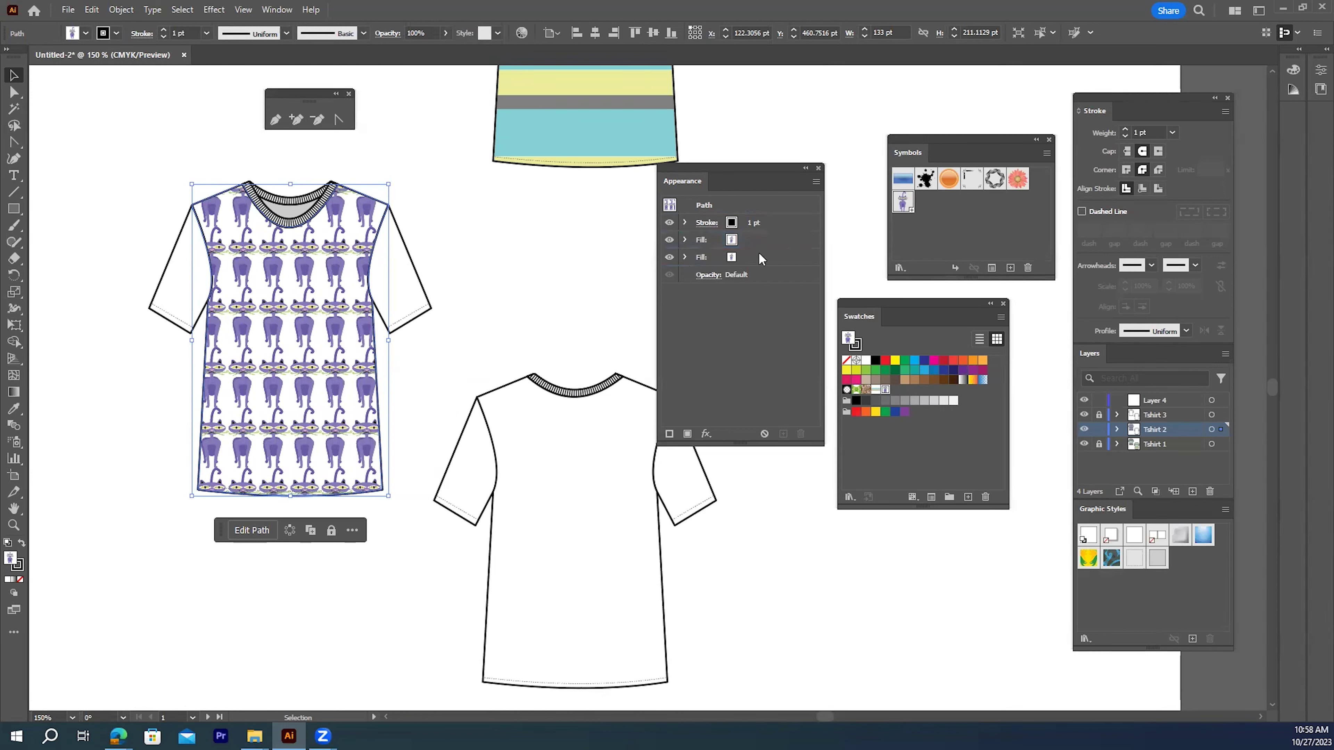
- Set the lower fill of the front T-shirt's body to light orange behind the cat pattern, and deselect it
{"action": "left_click", "coordinate": [752, 257]}
{"action": "left_click", "coordinate": [744, 258]}
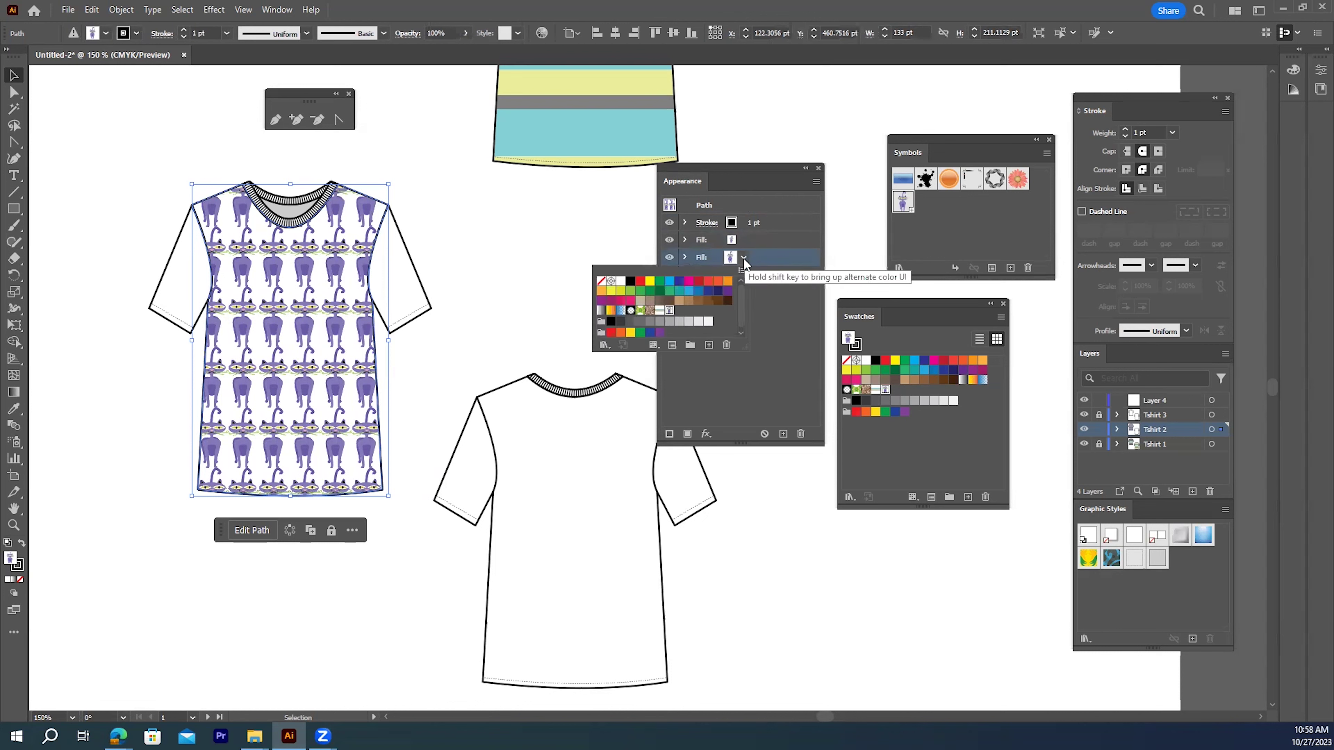
{"action": "left_click", "coordinate": [727, 284]}
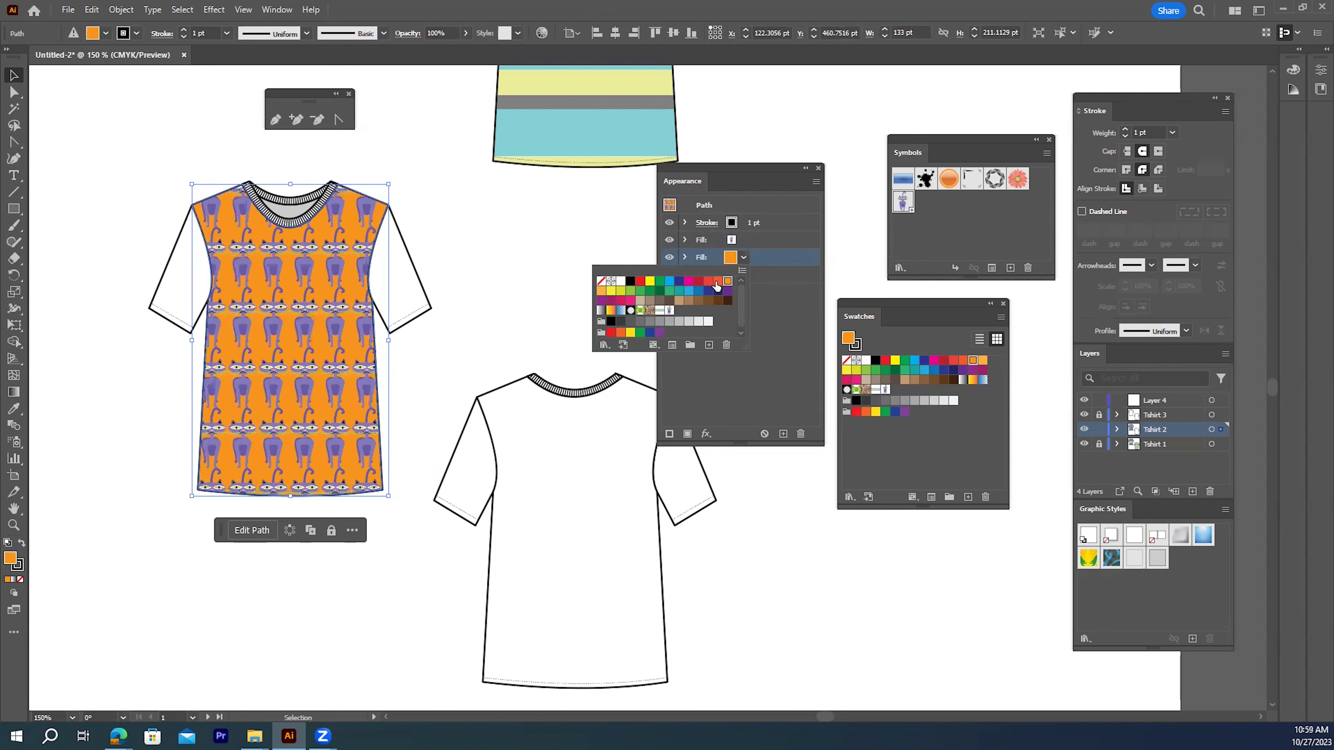
{"action": "left_click", "coordinate": [717, 284]}
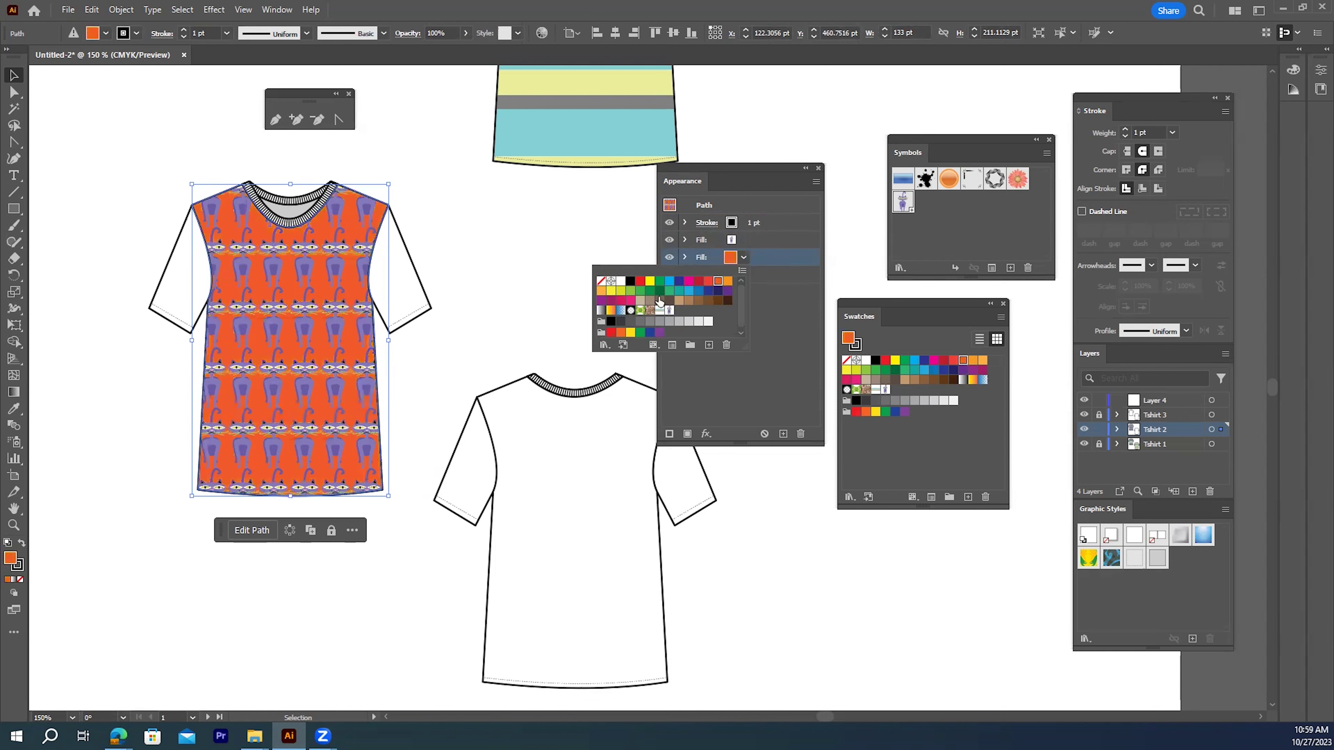
{"action": "left_click", "coordinate": [602, 291]}
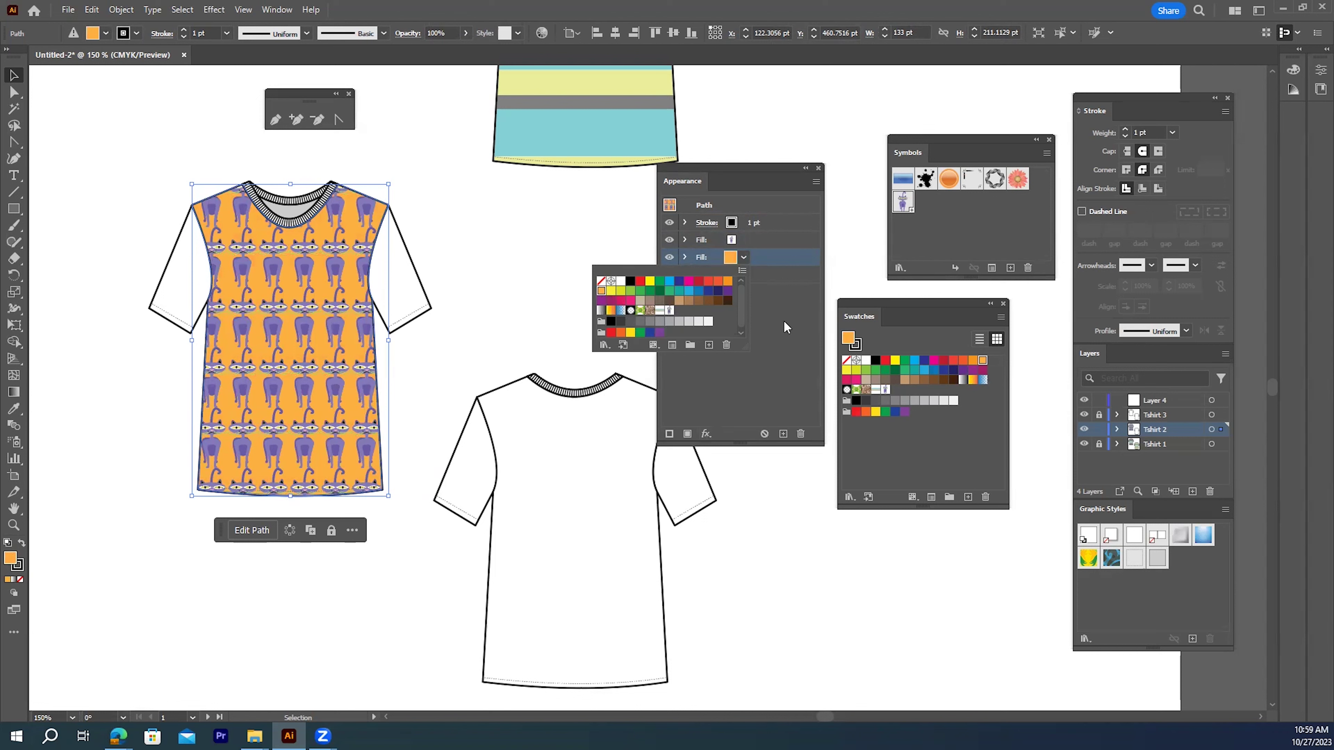
{"action": "left_click", "coordinate": [791, 313]}
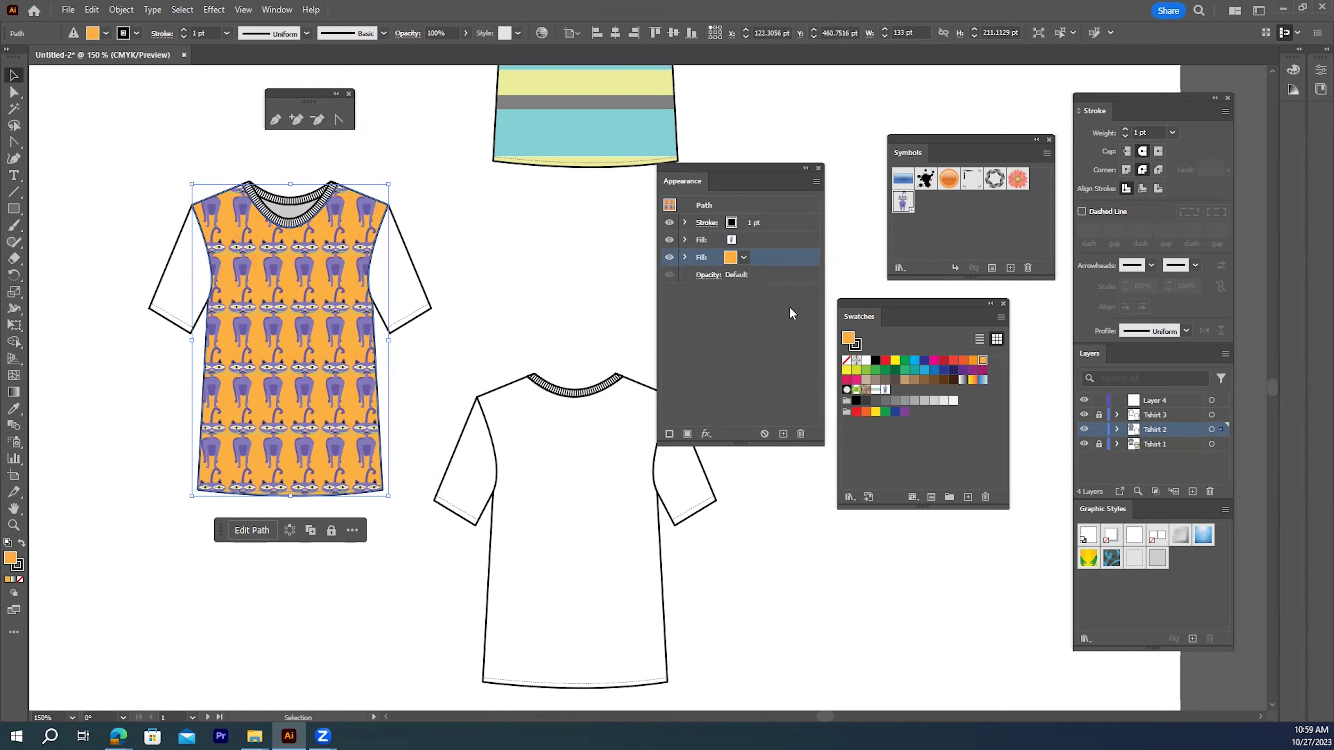
{"action": "left_click", "coordinate": [604, 222]}
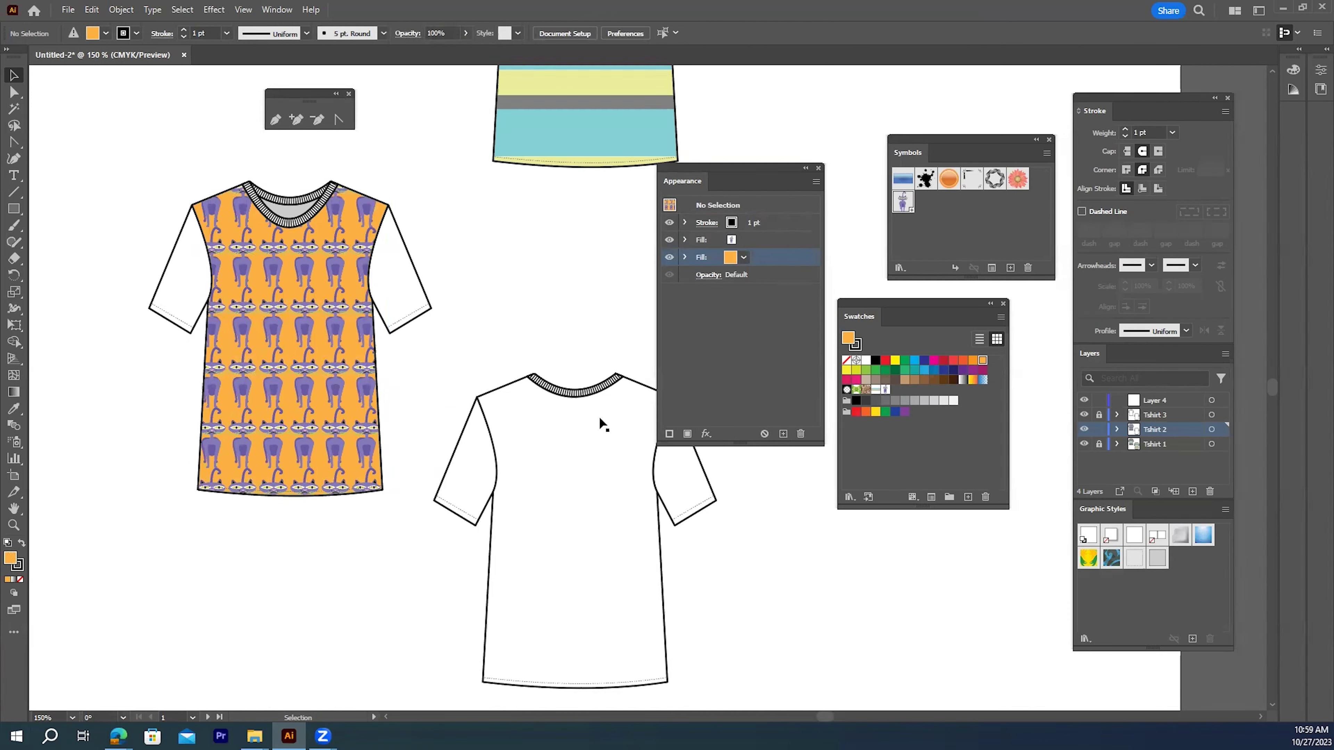
- Apply the light orange fill from the front T-shirt to the back T-shirt's body with the Eyedropper
{"action": "left_click", "coordinate": [490, 560]}
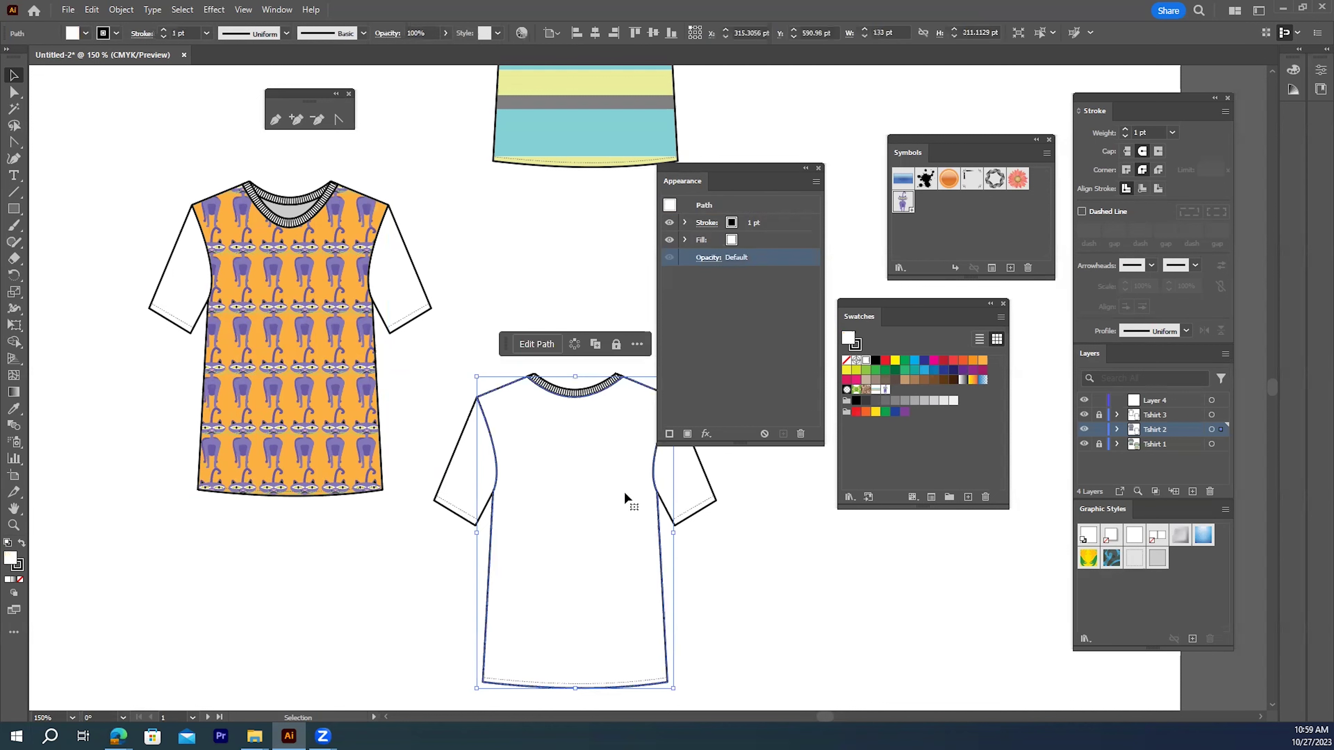
{"action": "left_click", "coordinate": [14, 408]}
{"action": "left_click", "coordinate": [262, 347]}
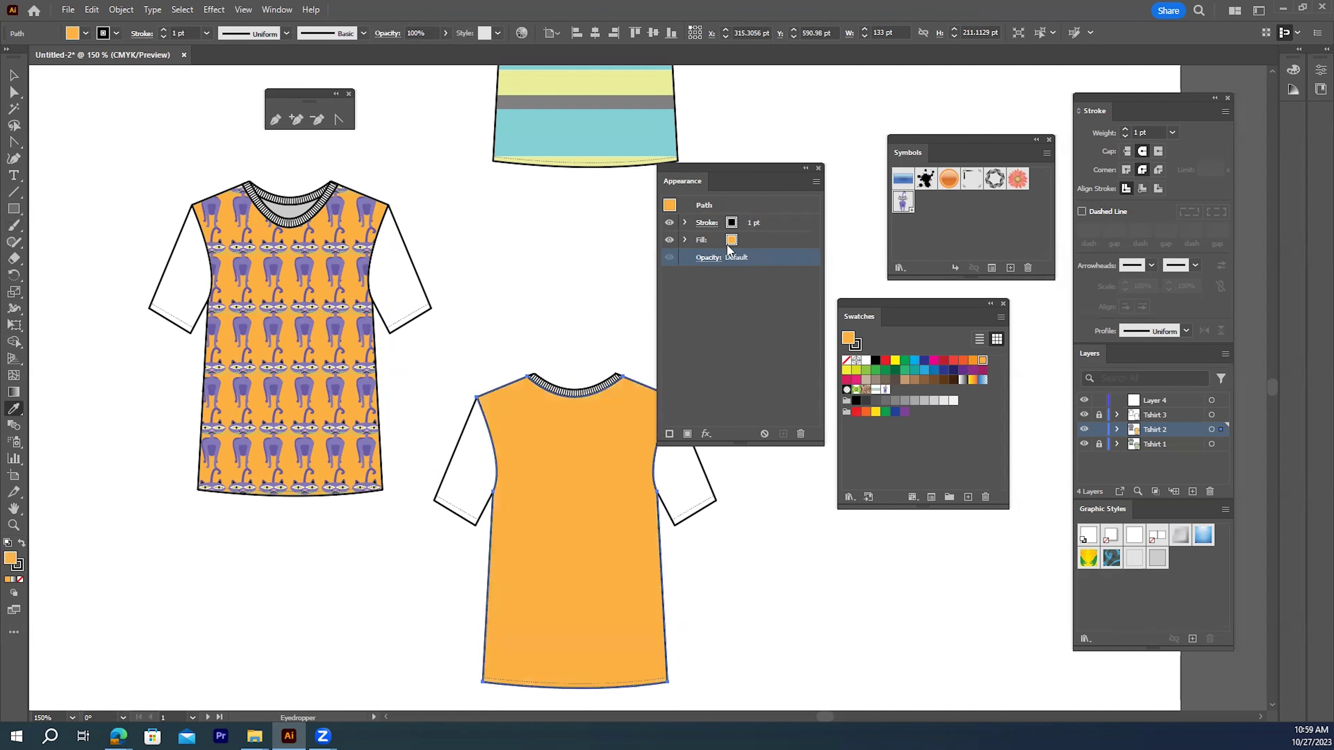
- Add a second fill to the back T-shirt's body beneath its stroke, and select the upper of the two fills
{"action": "left_click", "coordinate": [815, 181]}
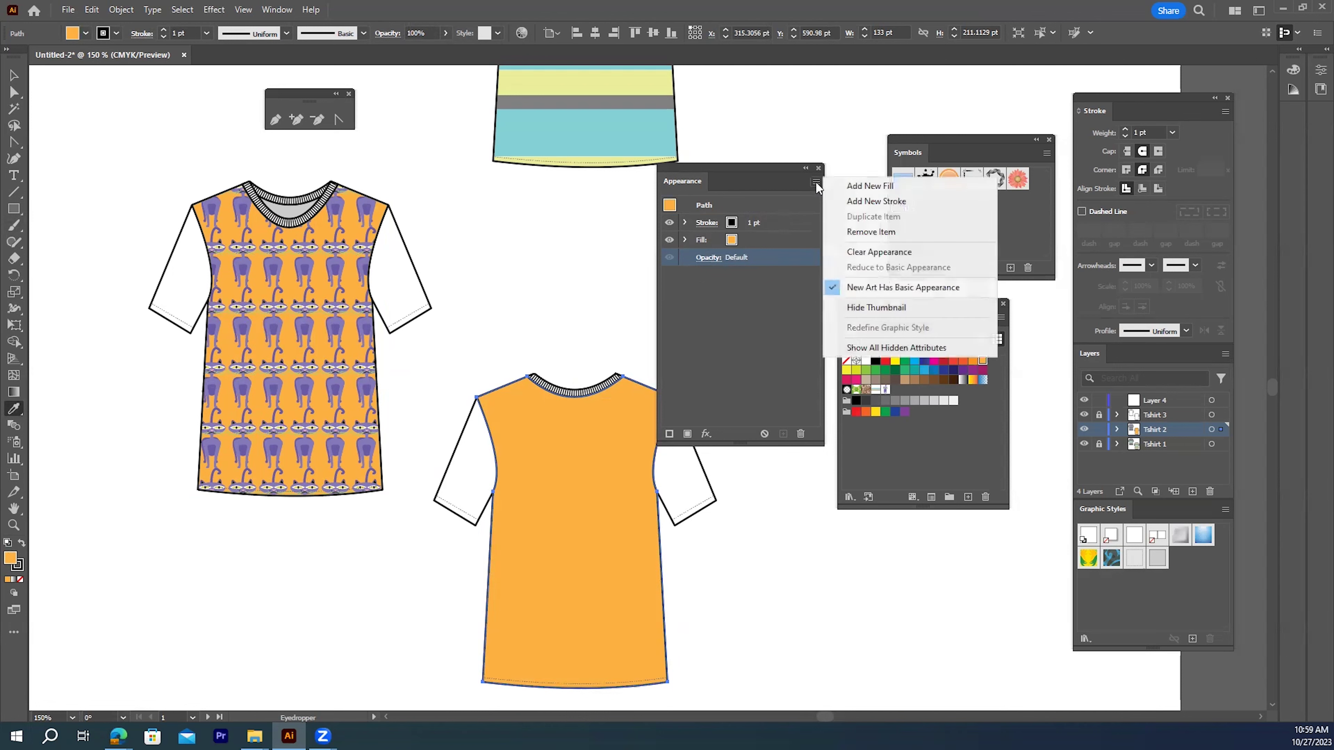
{"action": "left_click", "coordinate": [869, 187]}
{"action": "left_click_drag", "start_coordinate": [765, 226], "coordinate": [766, 248]}
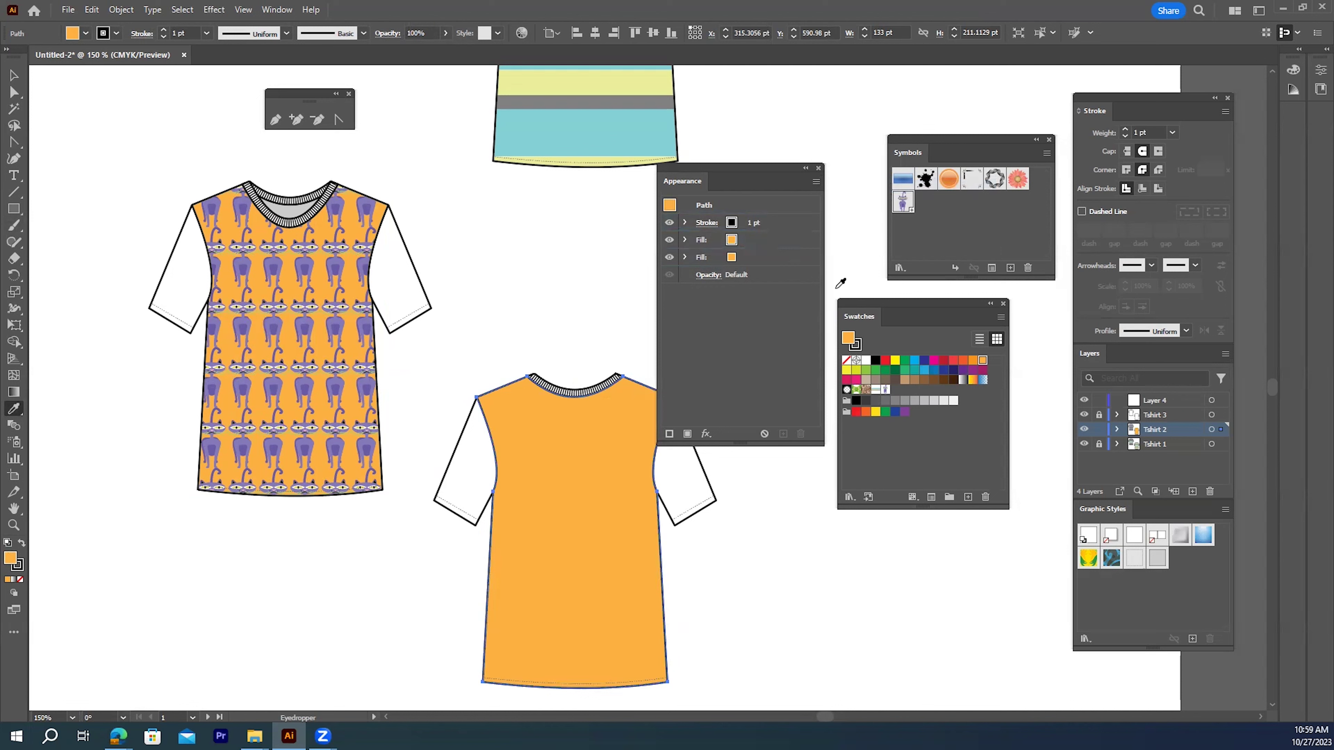
{"action": "left_click", "coordinate": [748, 258]}
{"action": "left_click", "coordinate": [750, 241]}
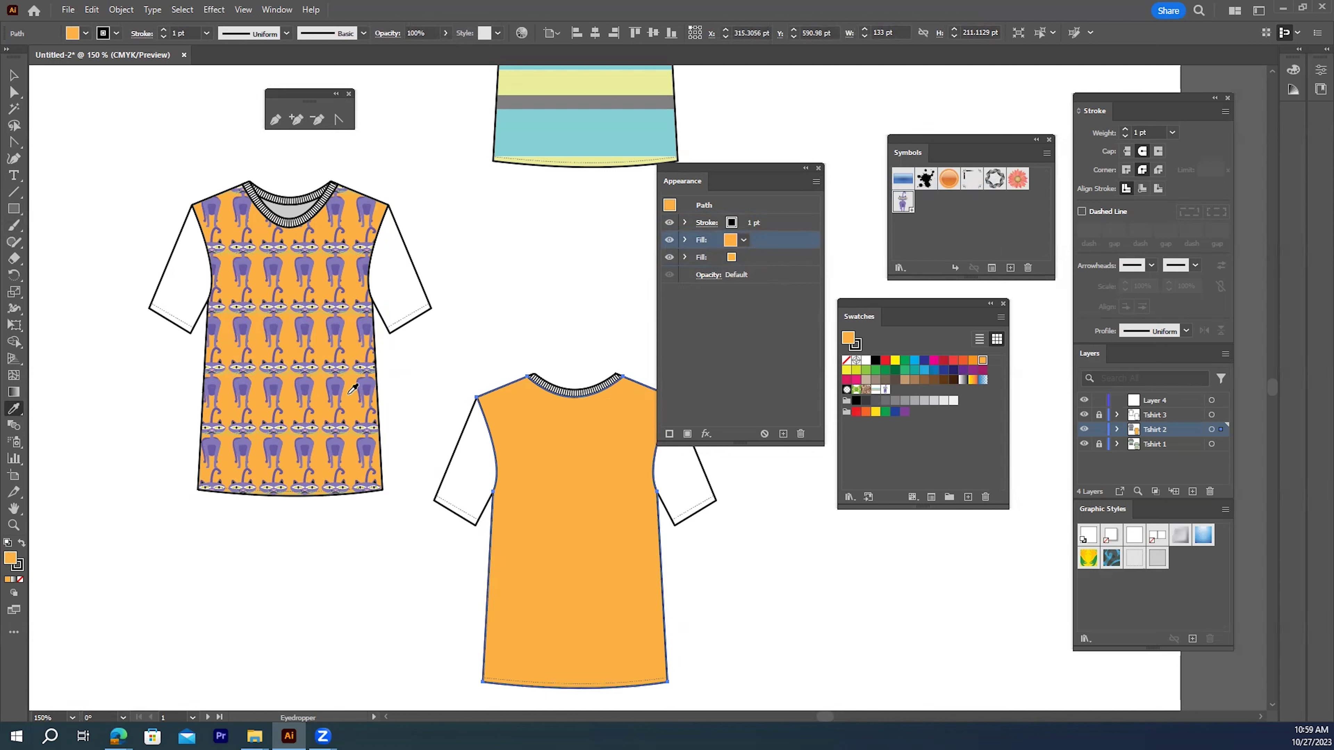
{"action": "key", "text": "v"}
{"action": "key", "text": "Return"}
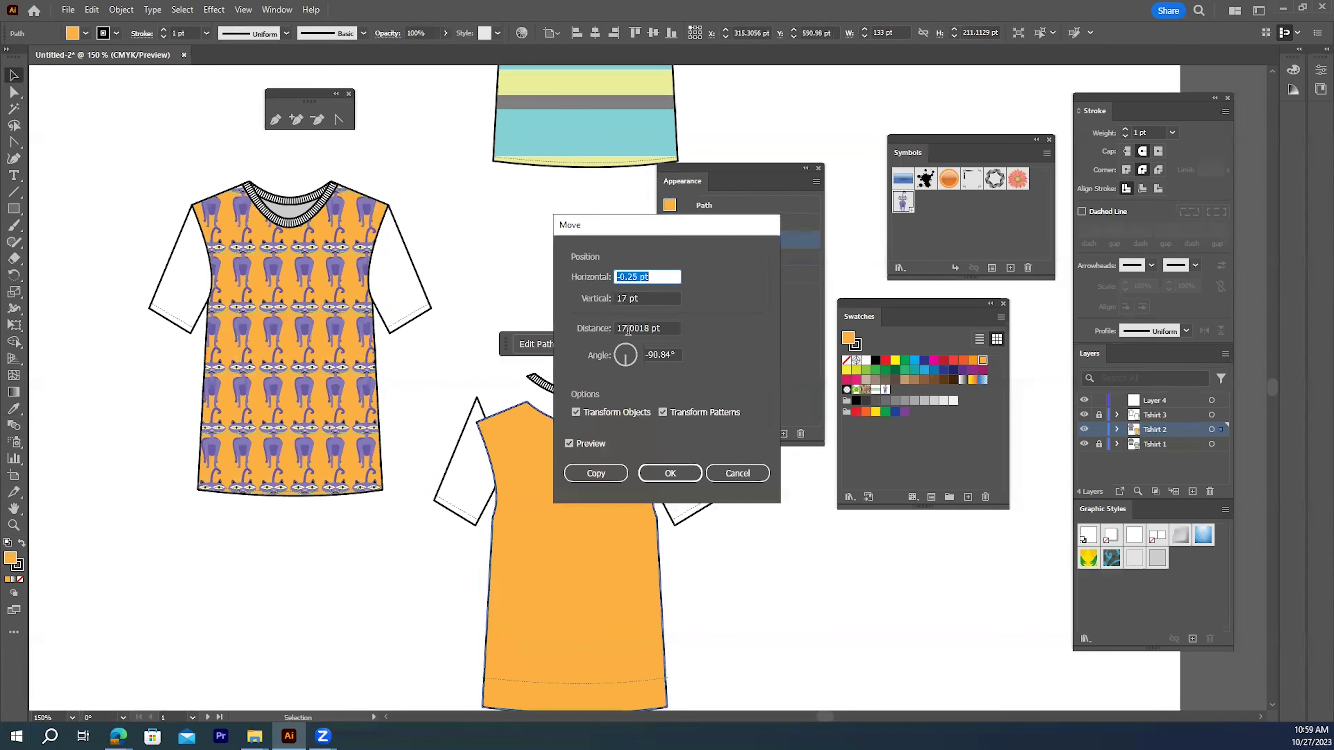
{"action": "left_click", "coordinate": [760, 470]}
{"action": "left_click", "coordinate": [810, 539]}
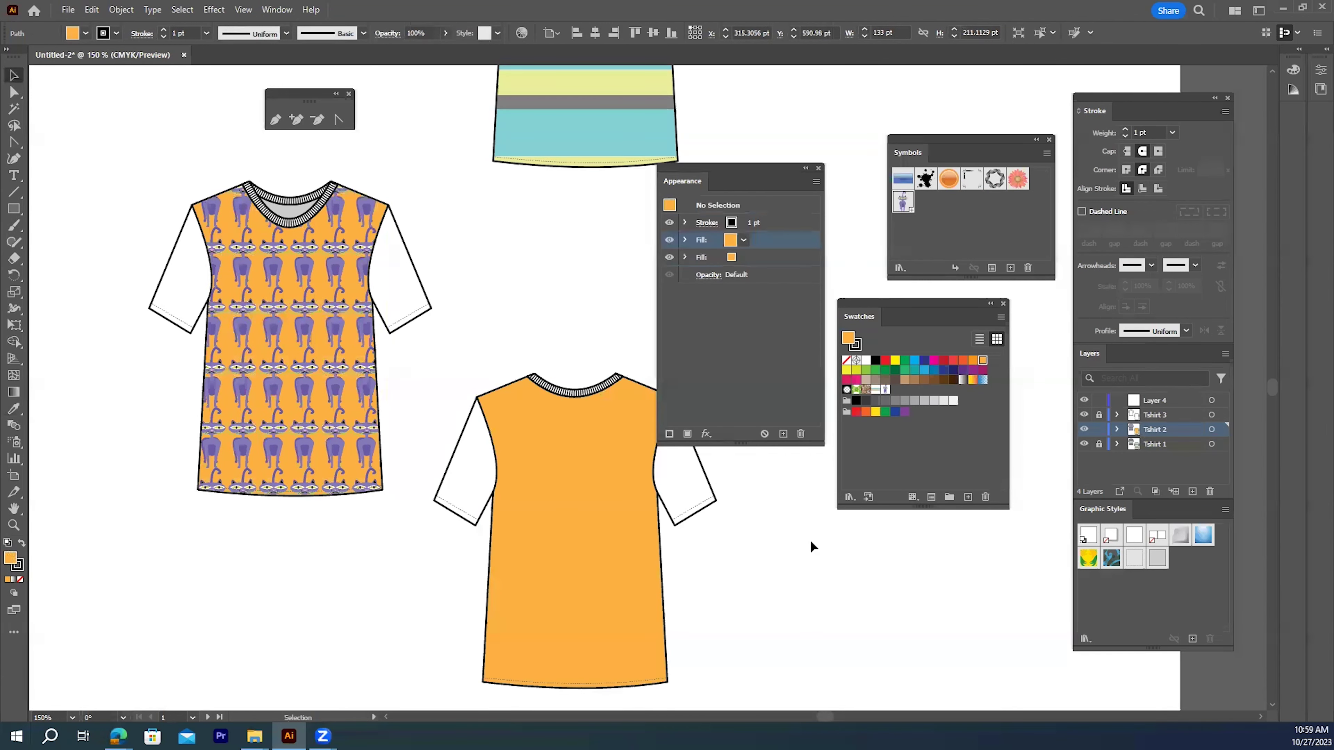
{"action": "left_click", "coordinate": [744, 240]}
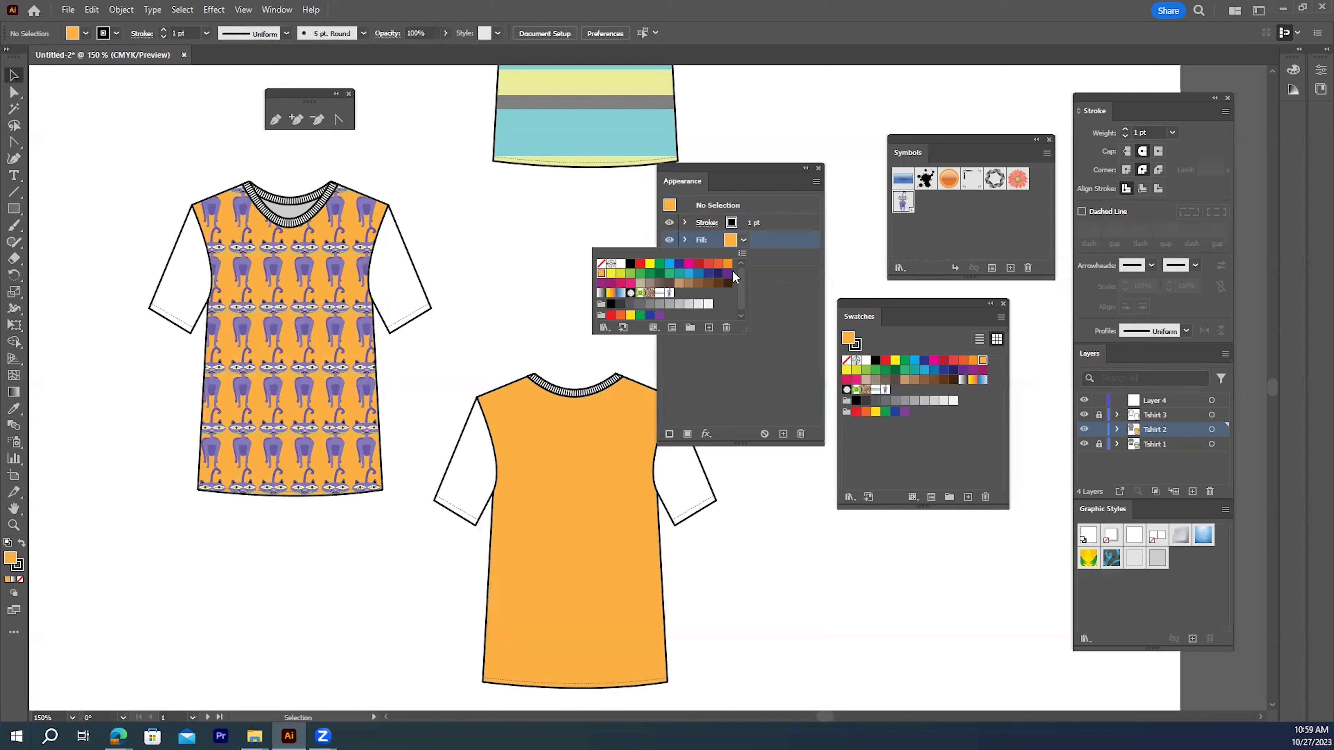
{"action": "left_click", "coordinate": [669, 297]}
{"action": "left_click", "coordinate": [769, 498]}
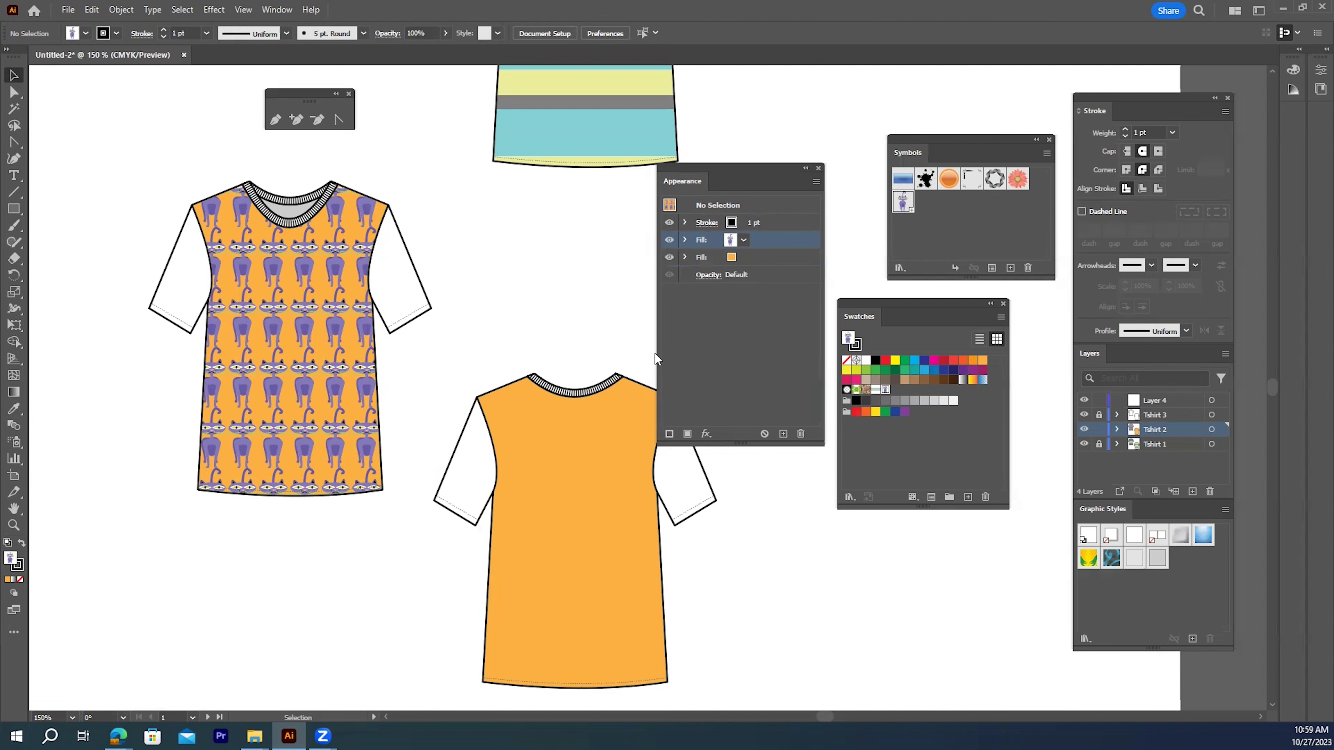
- Set the lower fill of the back T-shirt's body to the cat pattern and reorder it above the light orange fill
{"action": "left_click_drag", "start_coordinate": [723, 175], "coordinate": [763, 124]}
{"action": "left_click", "coordinate": [639, 387]}
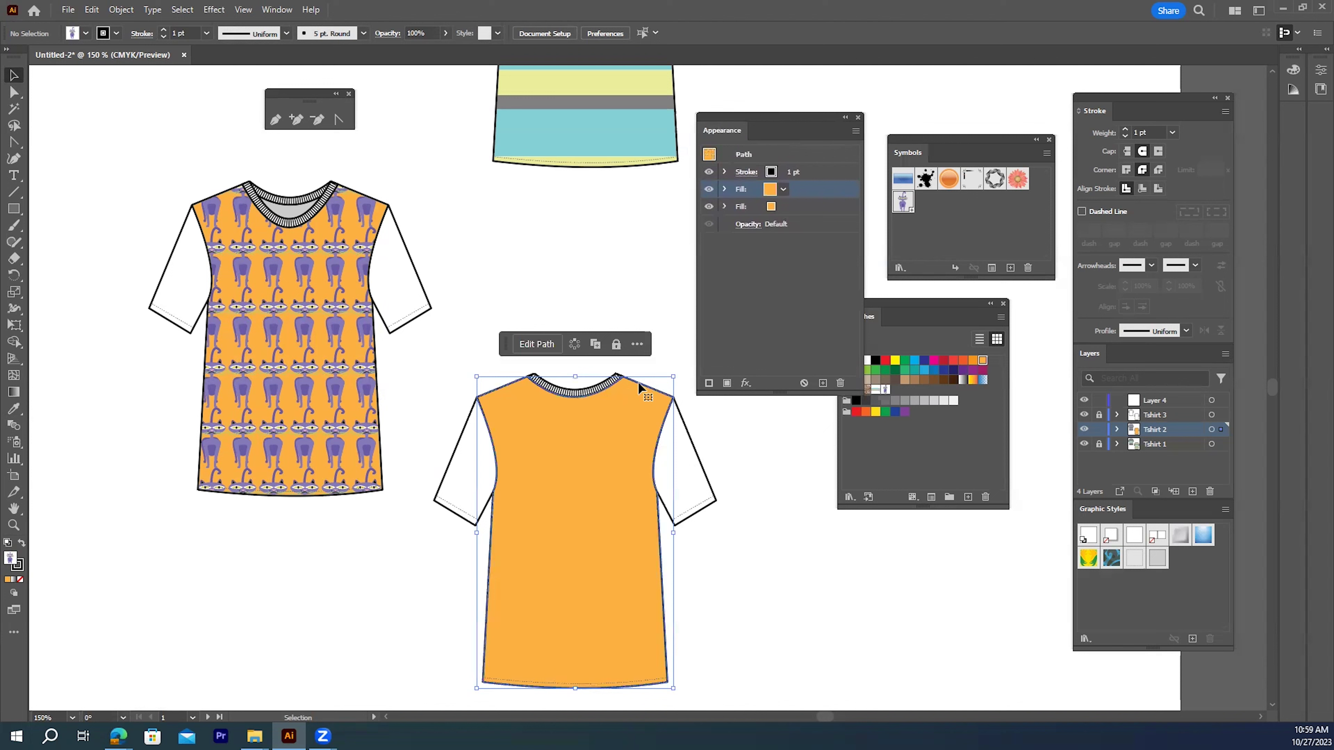
{"action": "left_click", "coordinate": [784, 209]}
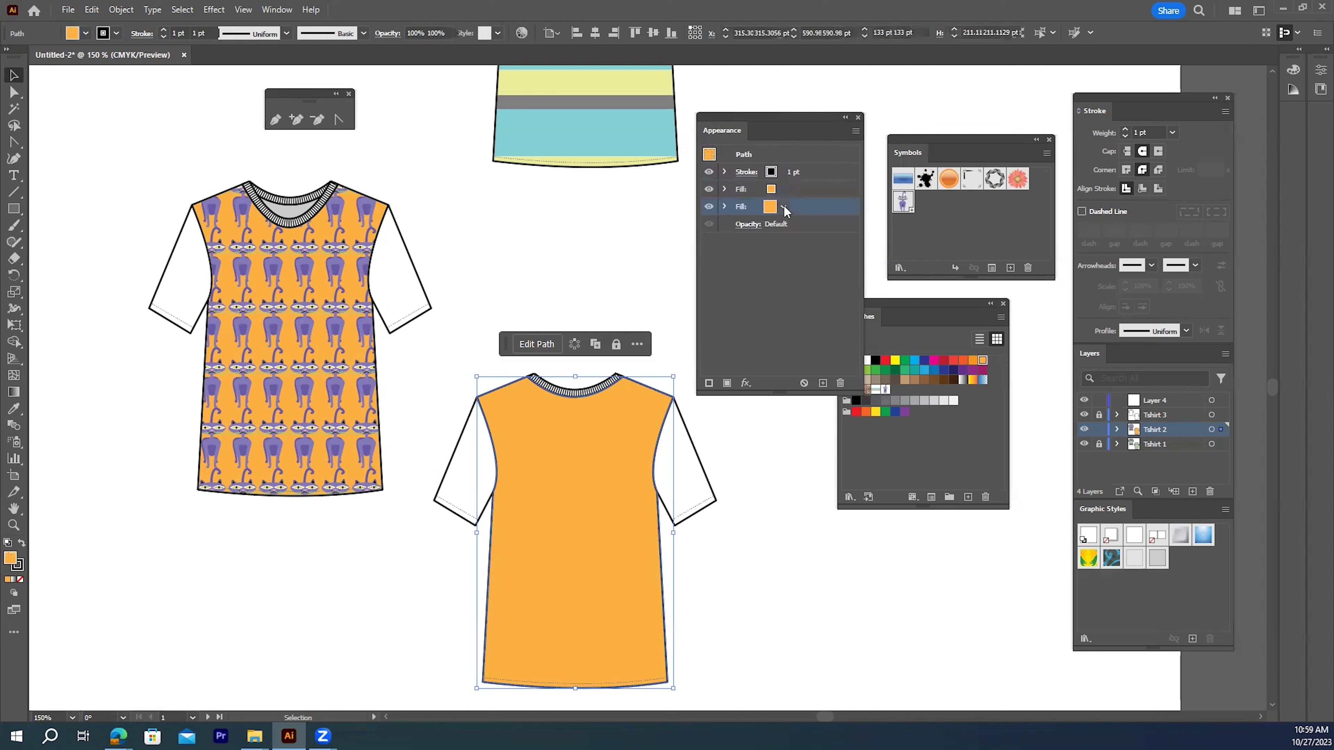
{"action": "left_click", "coordinate": [783, 206]}
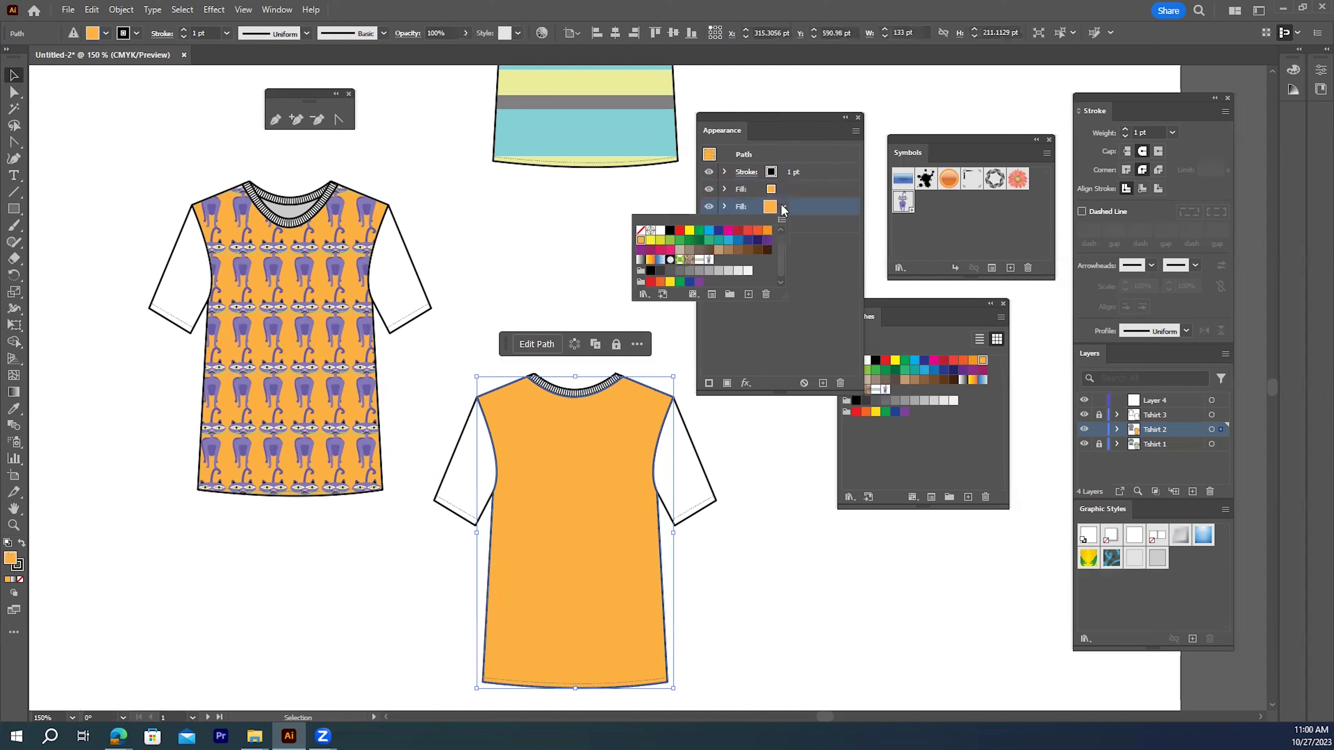
{"action": "left_click", "coordinate": [709, 261]}
{"action": "left_click", "coordinate": [799, 211]}
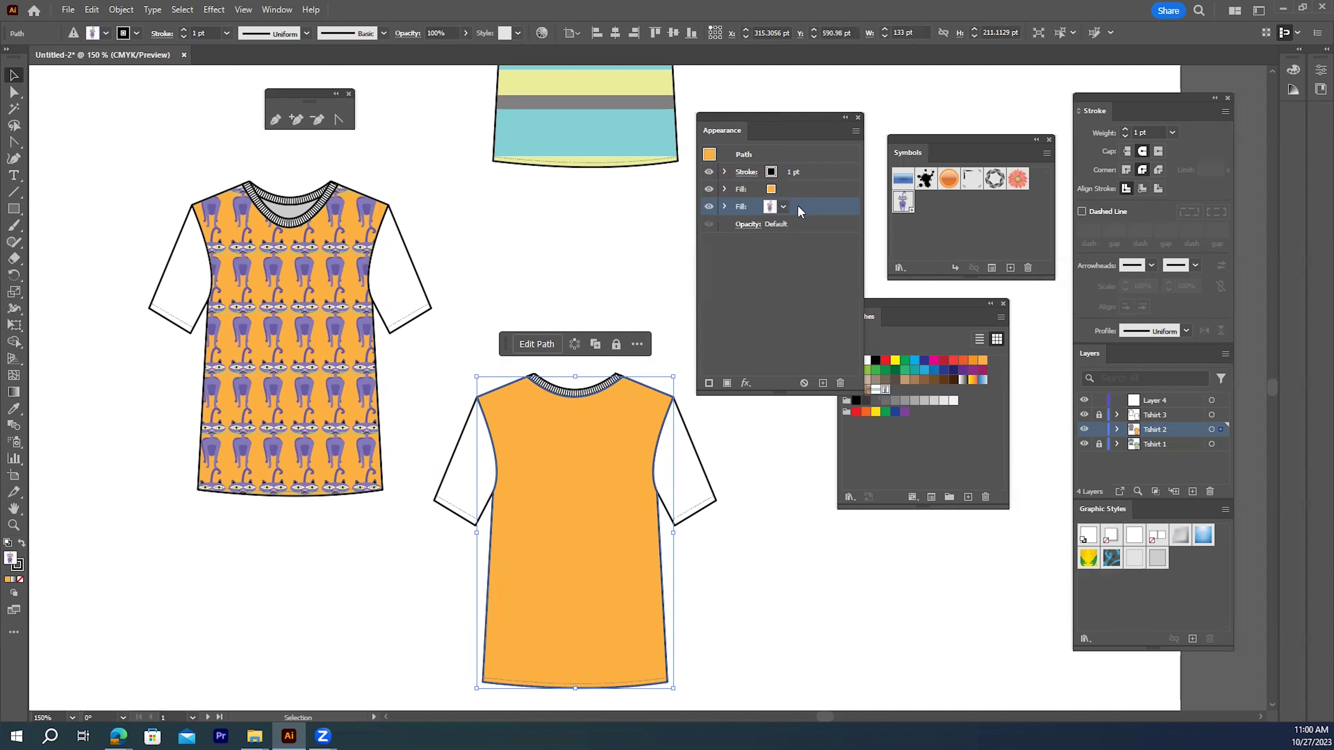
{"action": "left_click_drag", "start_coordinate": [797, 209], "coordinate": [805, 186]}
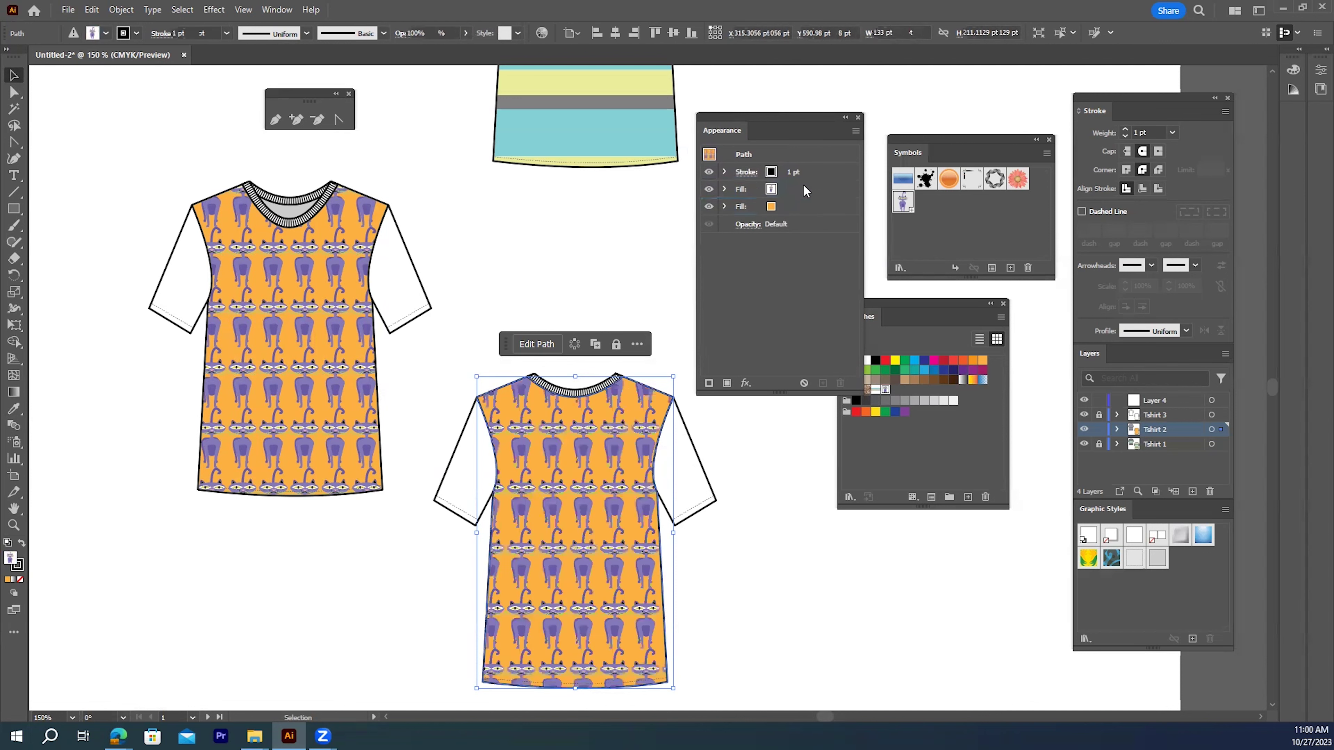
{"action": "left_click", "coordinate": [777, 483]}
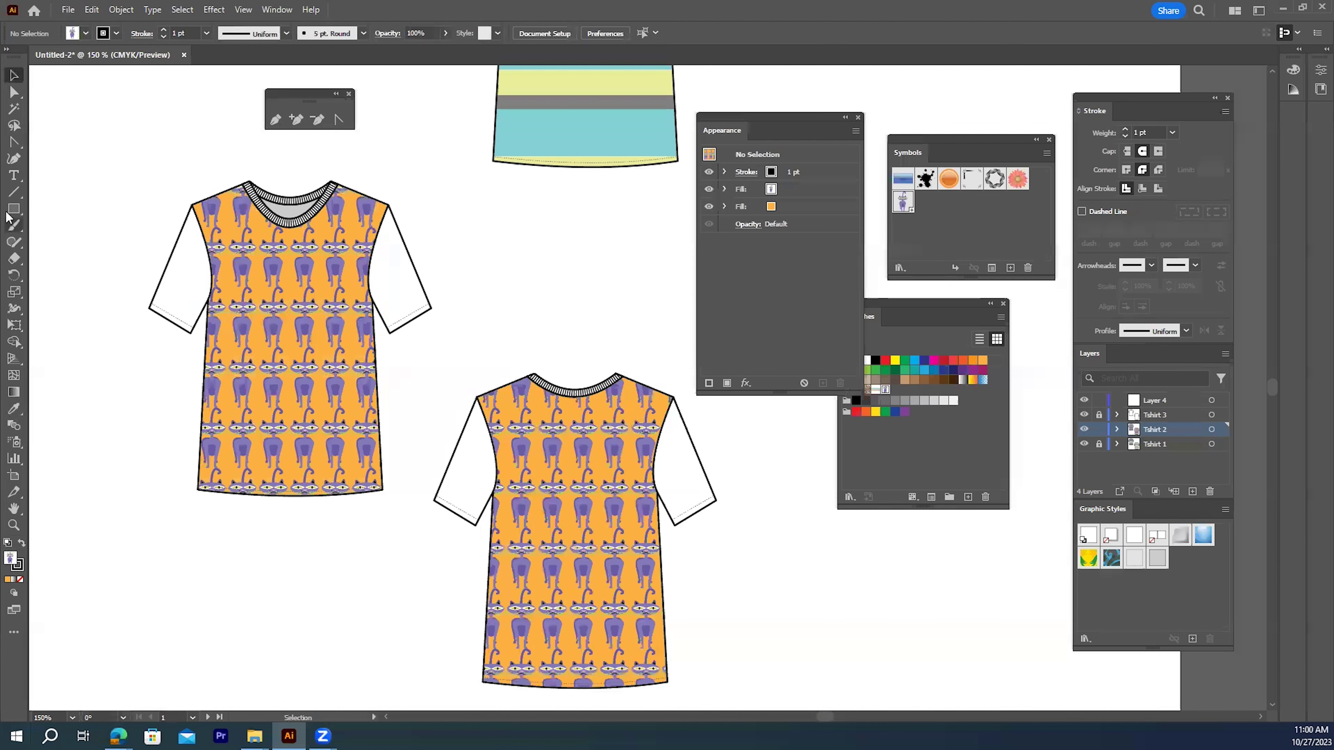
- Fill both sleeves of the front T-shirt with light orange, sampling the shirt's orange with the Eyedropper
{"action": "left_click", "coordinate": [172, 258]}
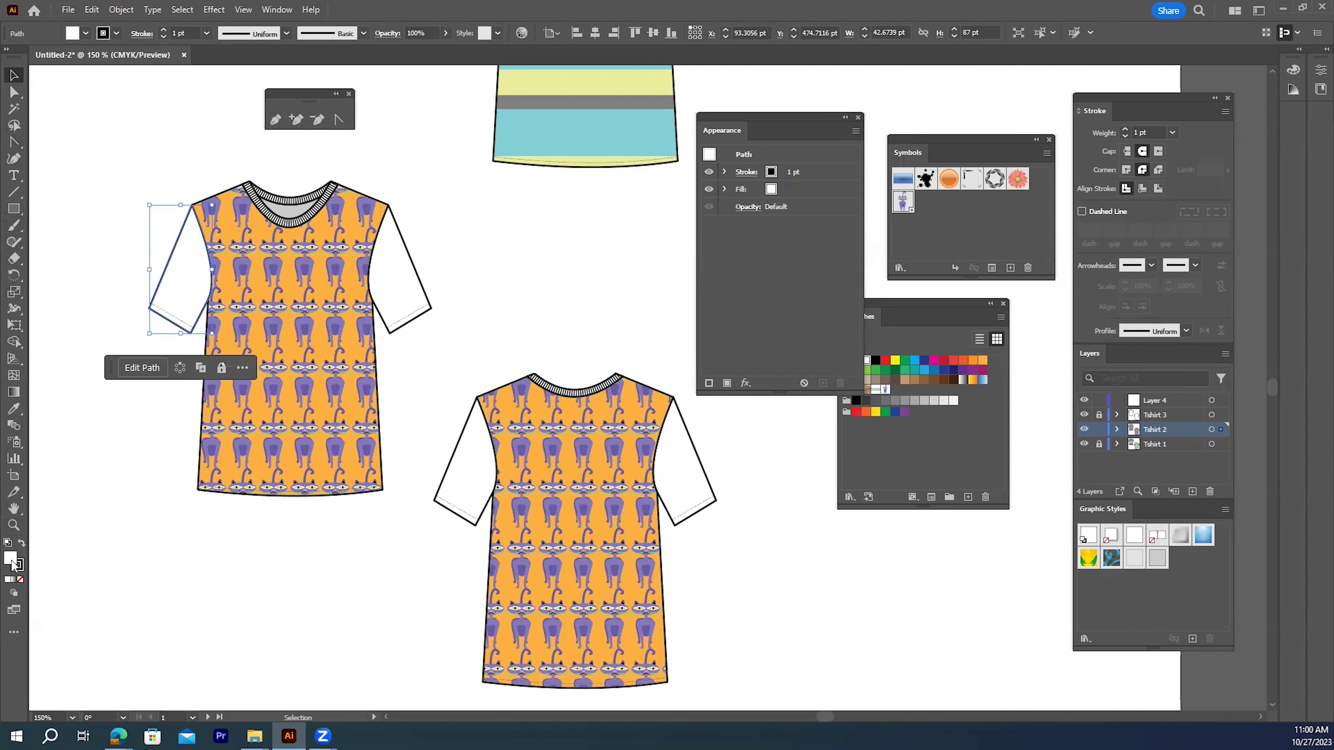
{"action": "double_click", "coordinate": [11, 559]}
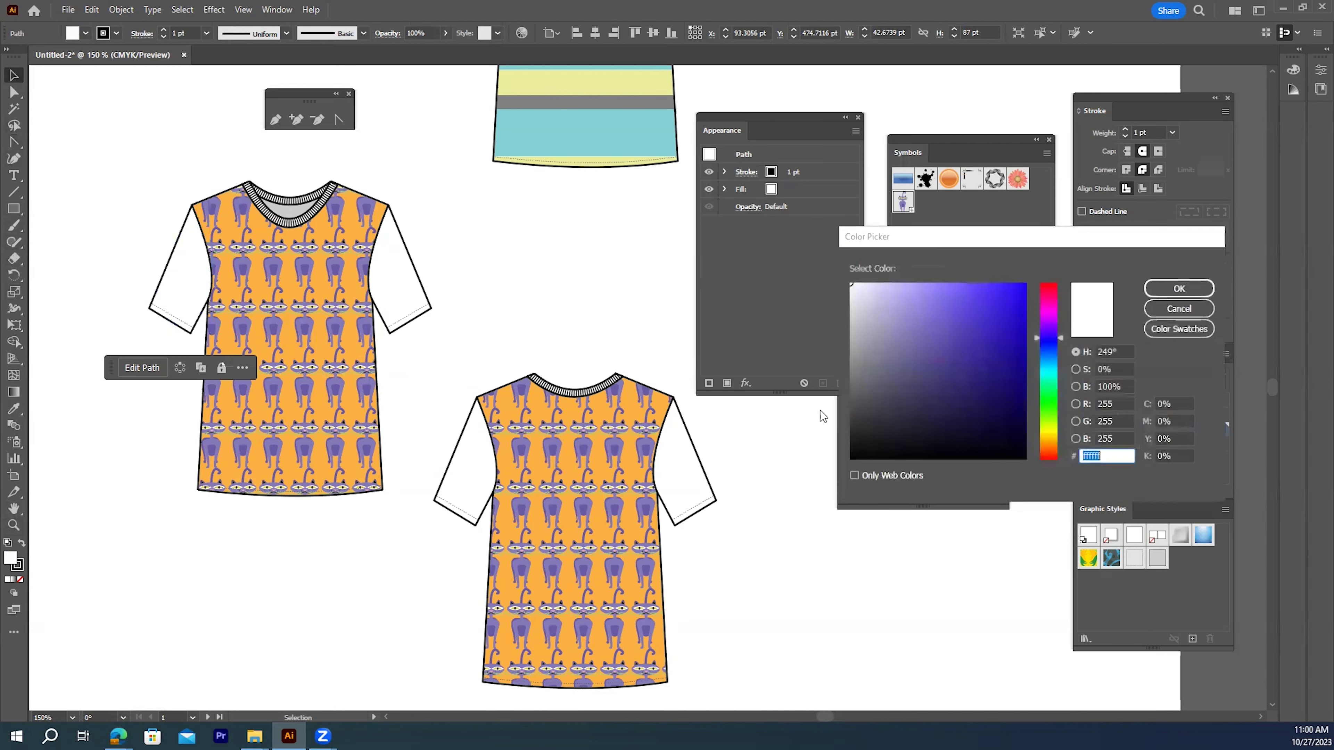
{"action": "left_click", "coordinate": [1179, 309]}
{"action": "left_click", "coordinate": [15, 409]}
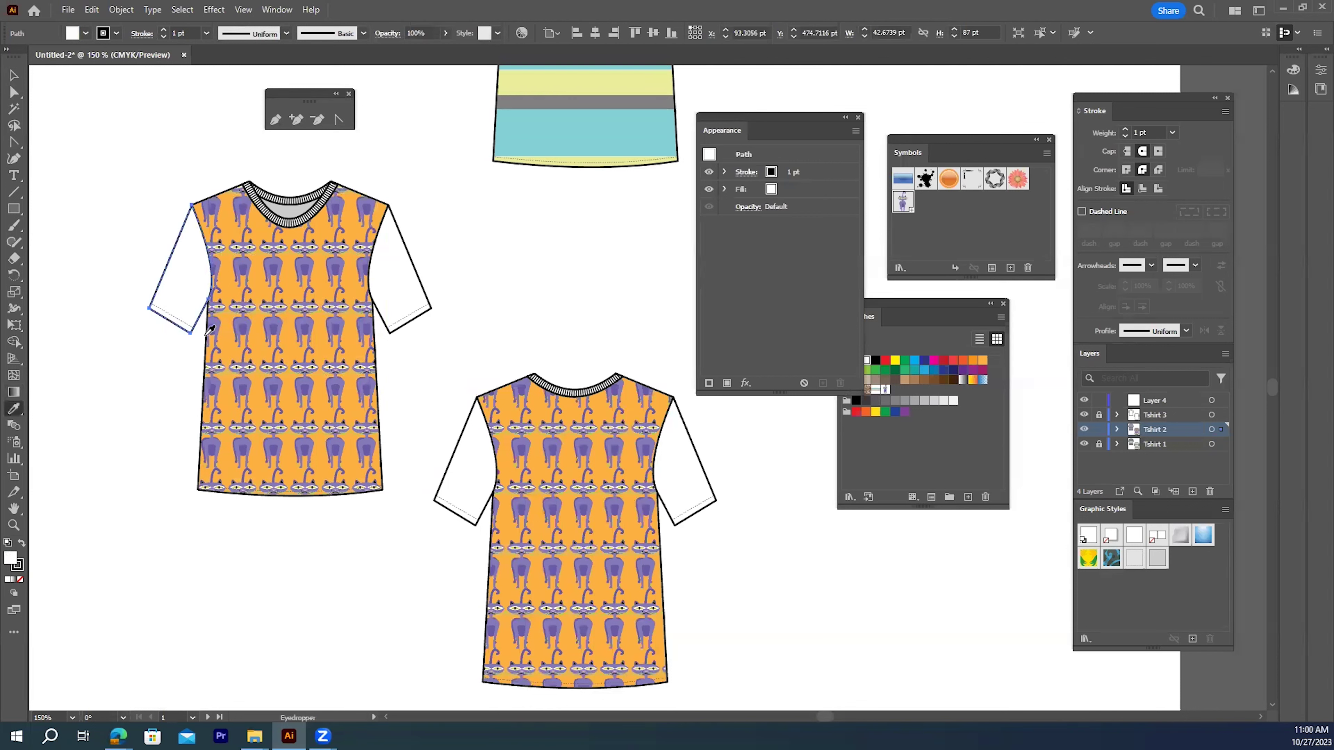
{"action": "left_click", "coordinate": [226, 338]}
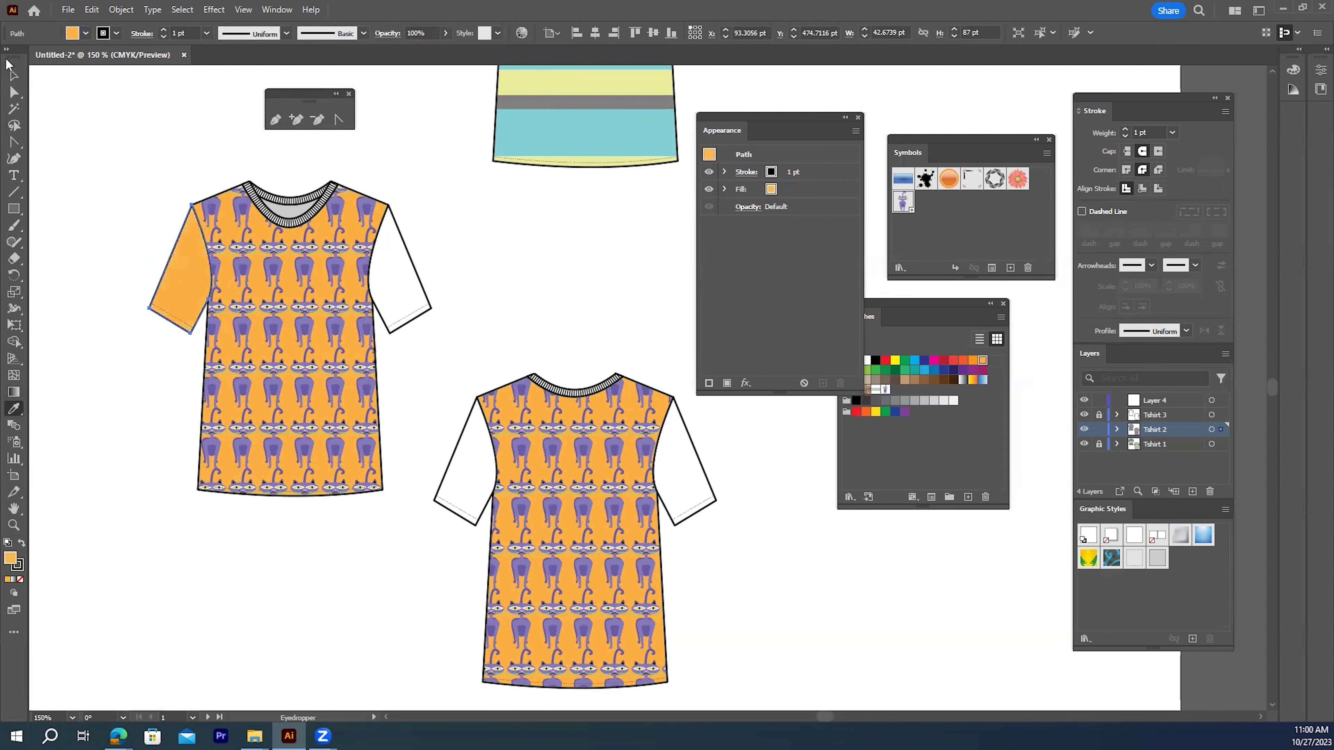
{"action": "left_click", "coordinate": [14, 75]}
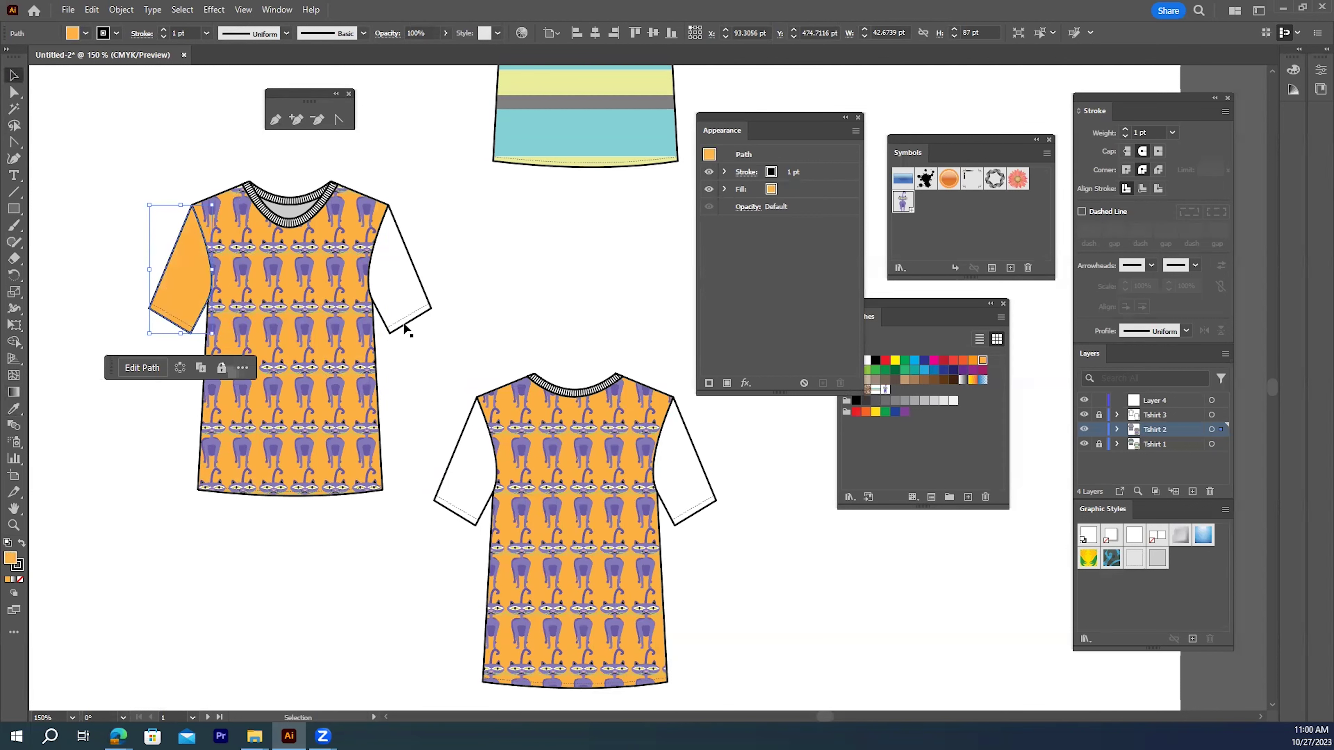
{"action": "left_click", "coordinate": [423, 290]}
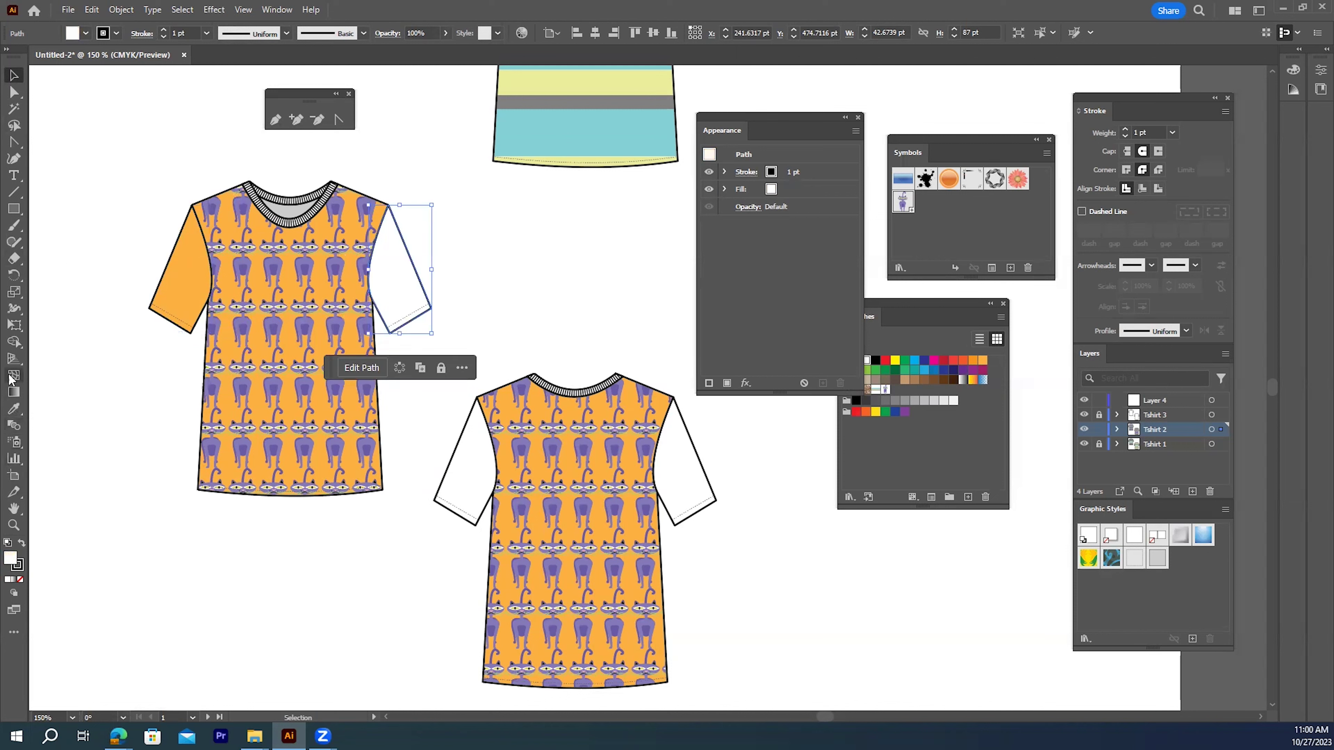
{"action": "left_click", "coordinate": [14, 409]}
{"action": "left_click", "coordinate": [189, 270]}
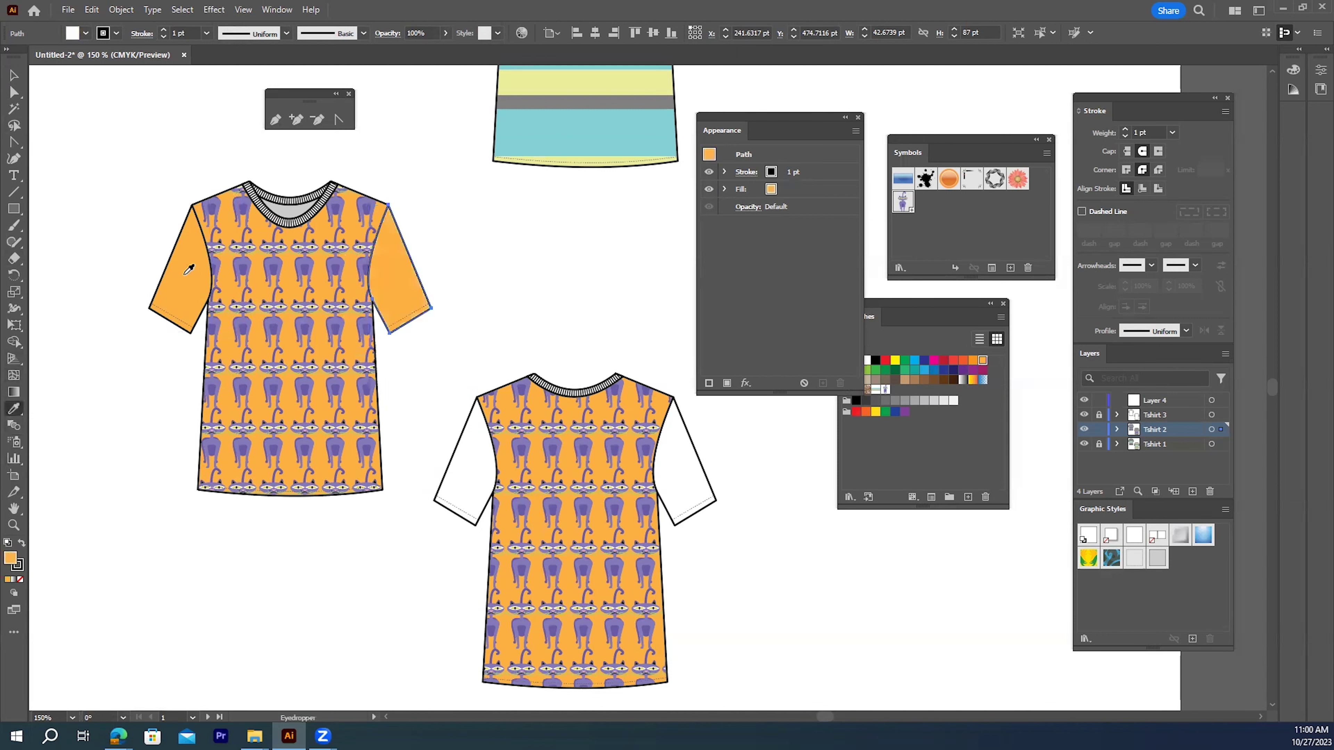
{"action": "left_click", "coordinate": [13, 76]}
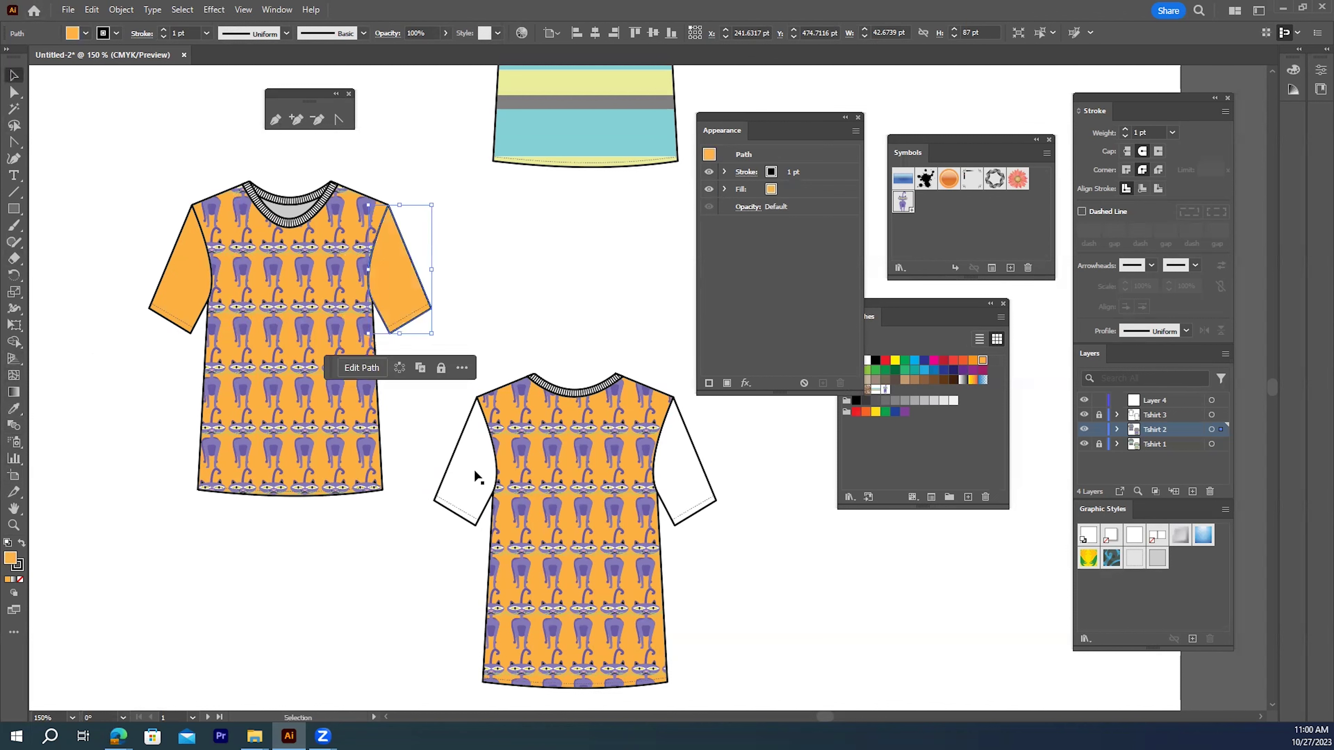
- Copy the light orange sleeve fill to both back T-shirt sleeves with the Eyedropper, and group the Appearance attributes with Symbols
{"action": "left_click", "coordinate": [456, 451]}
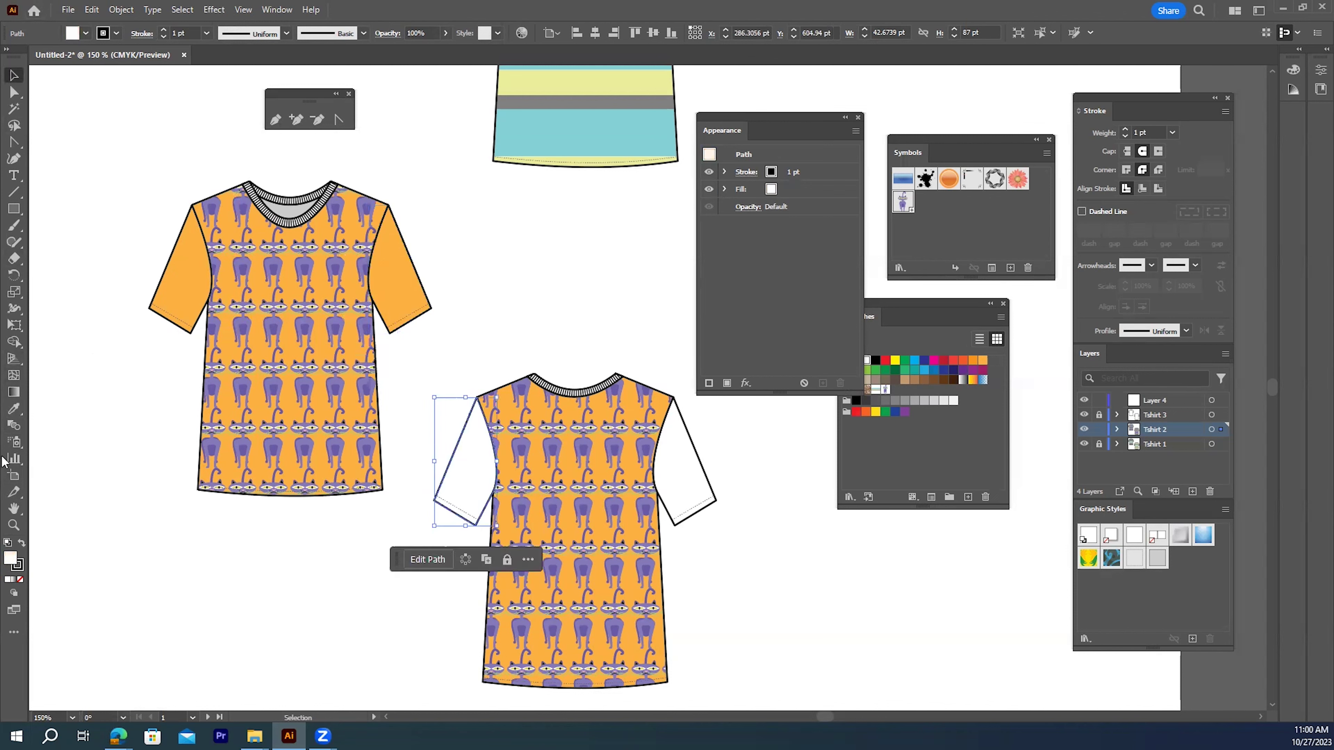
{"action": "left_click", "coordinate": [14, 408]}
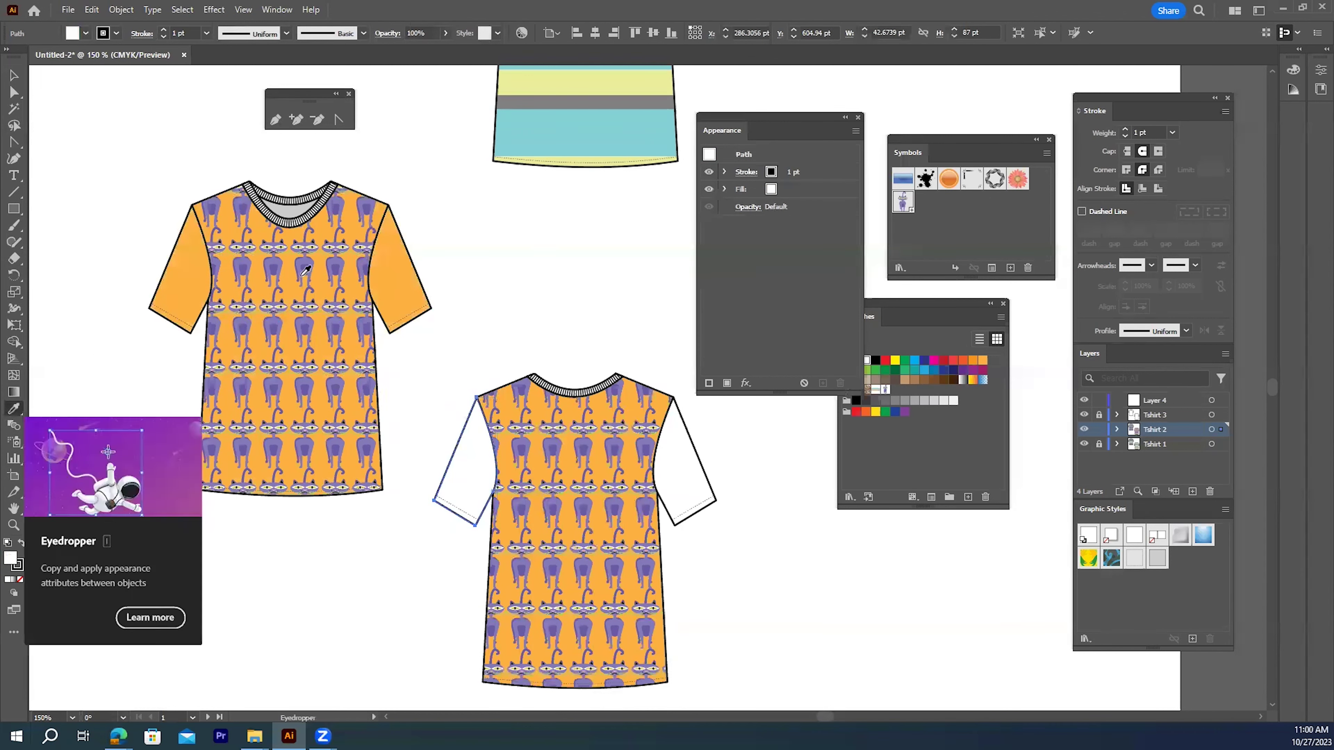
{"action": "left_click", "coordinate": [199, 271]}
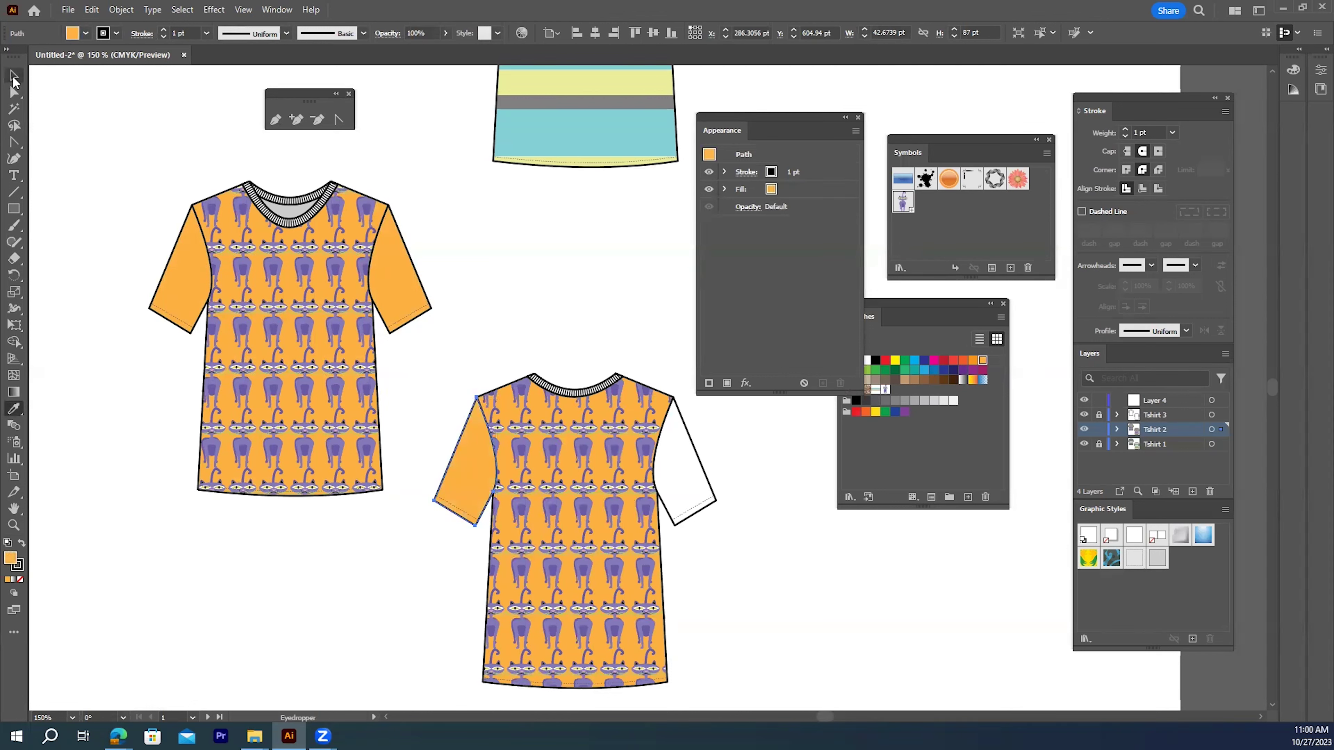
{"action": "left_click", "coordinate": [13, 78]}
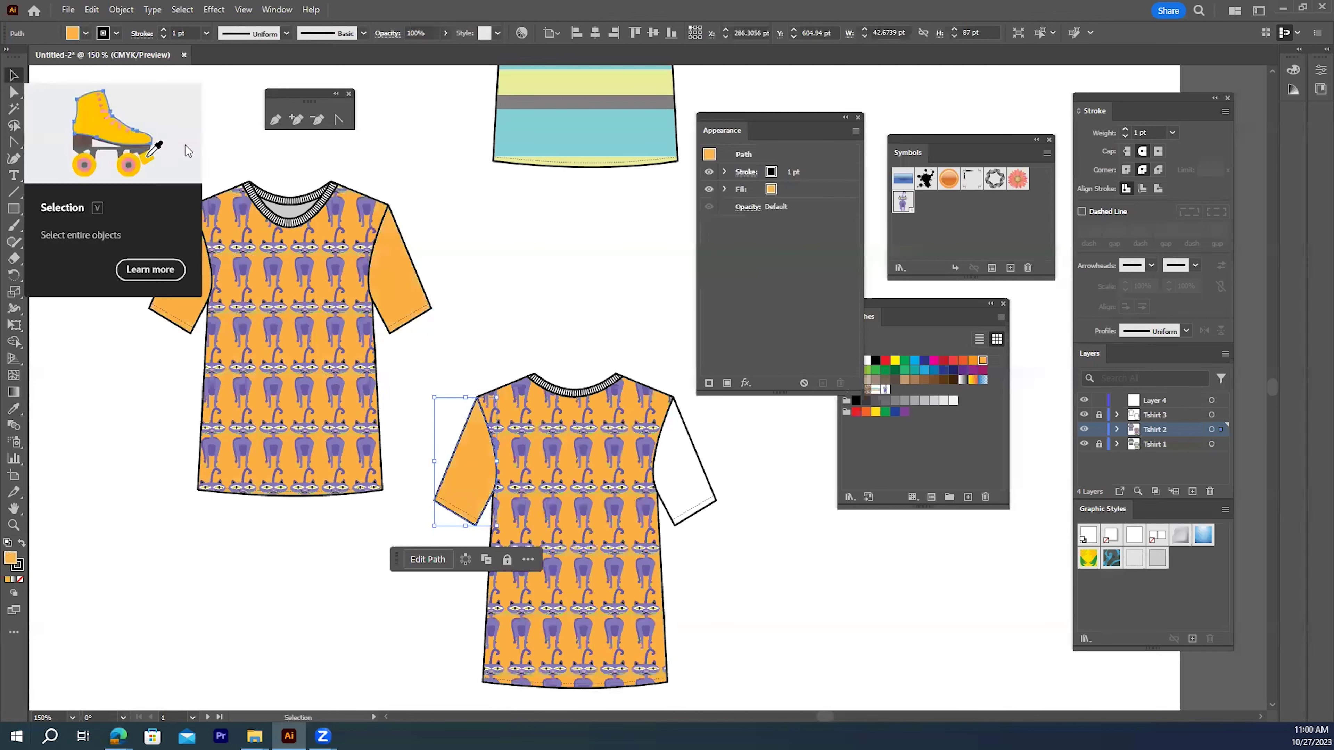
{"action": "left_click", "coordinate": [704, 468]}
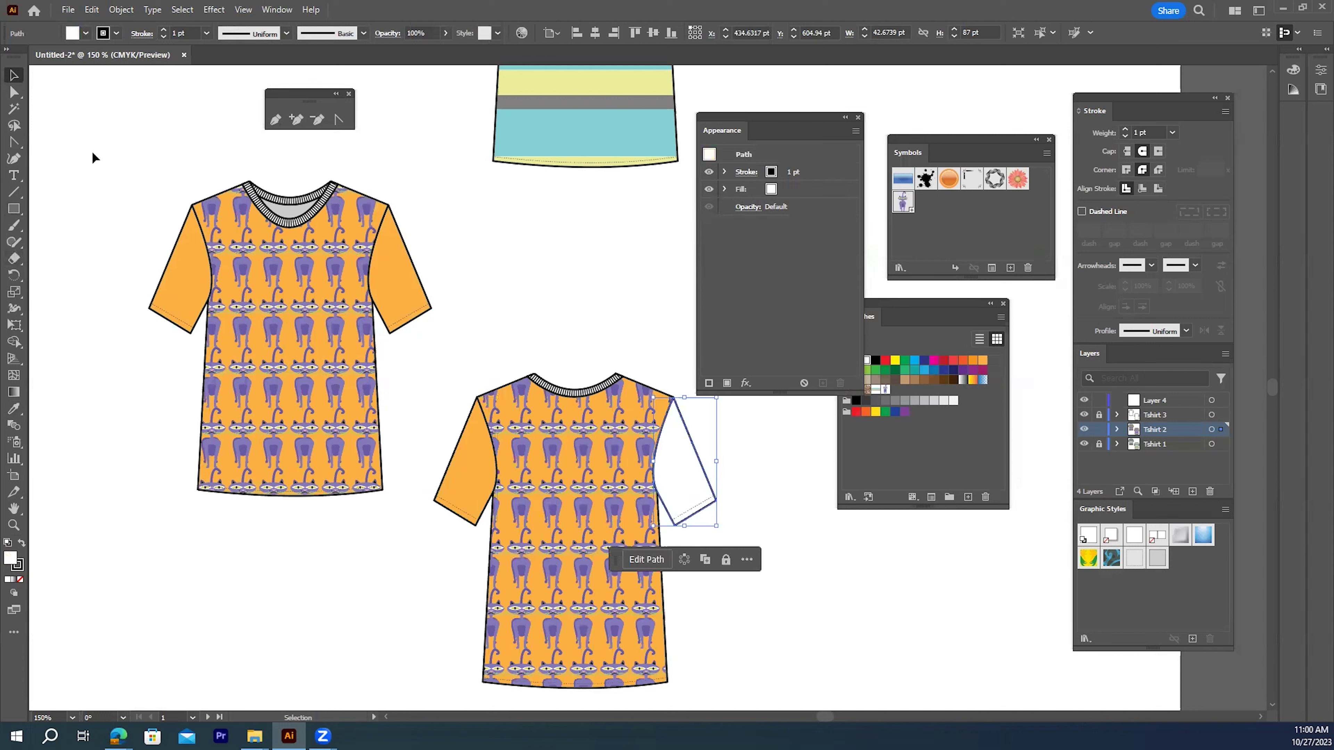
{"action": "left_click", "coordinate": [14, 409]}
{"action": "left_click", "coordinate": [181, 284]}
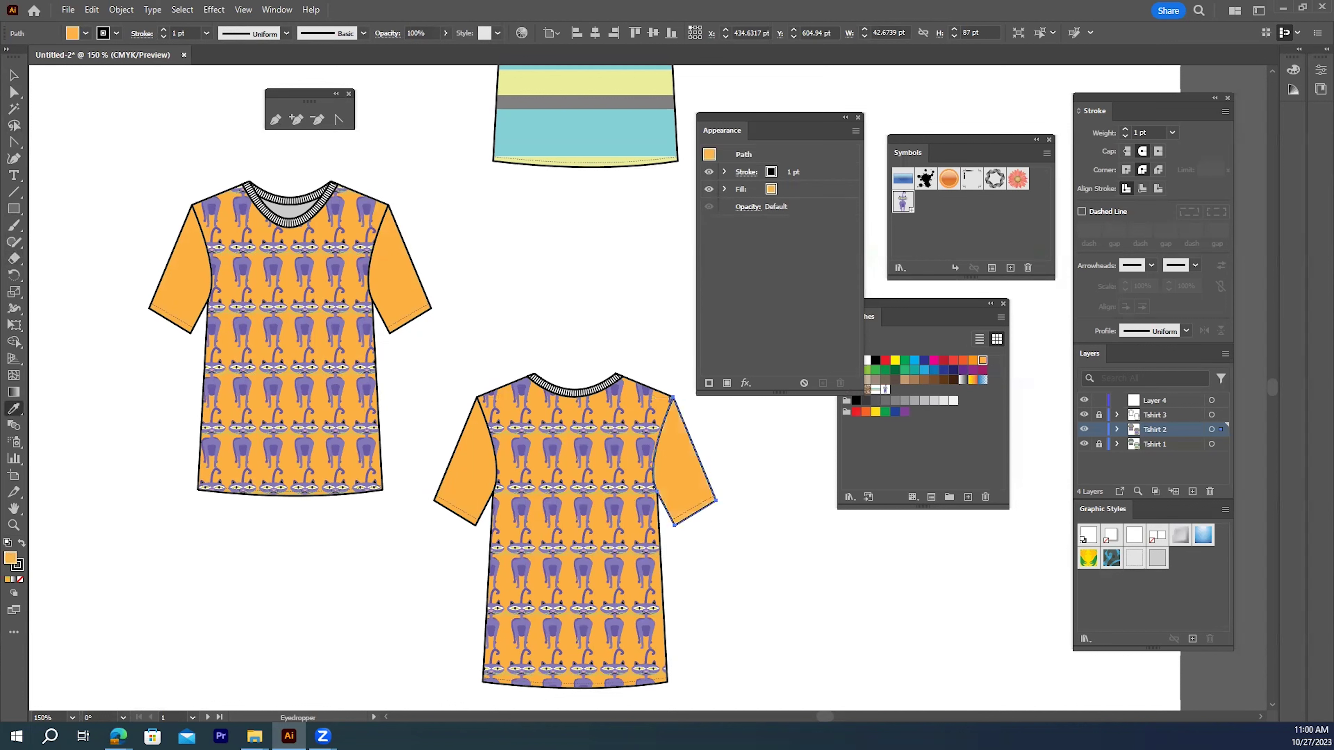
{"action": "left_click", "coordinate": [13, 76]}
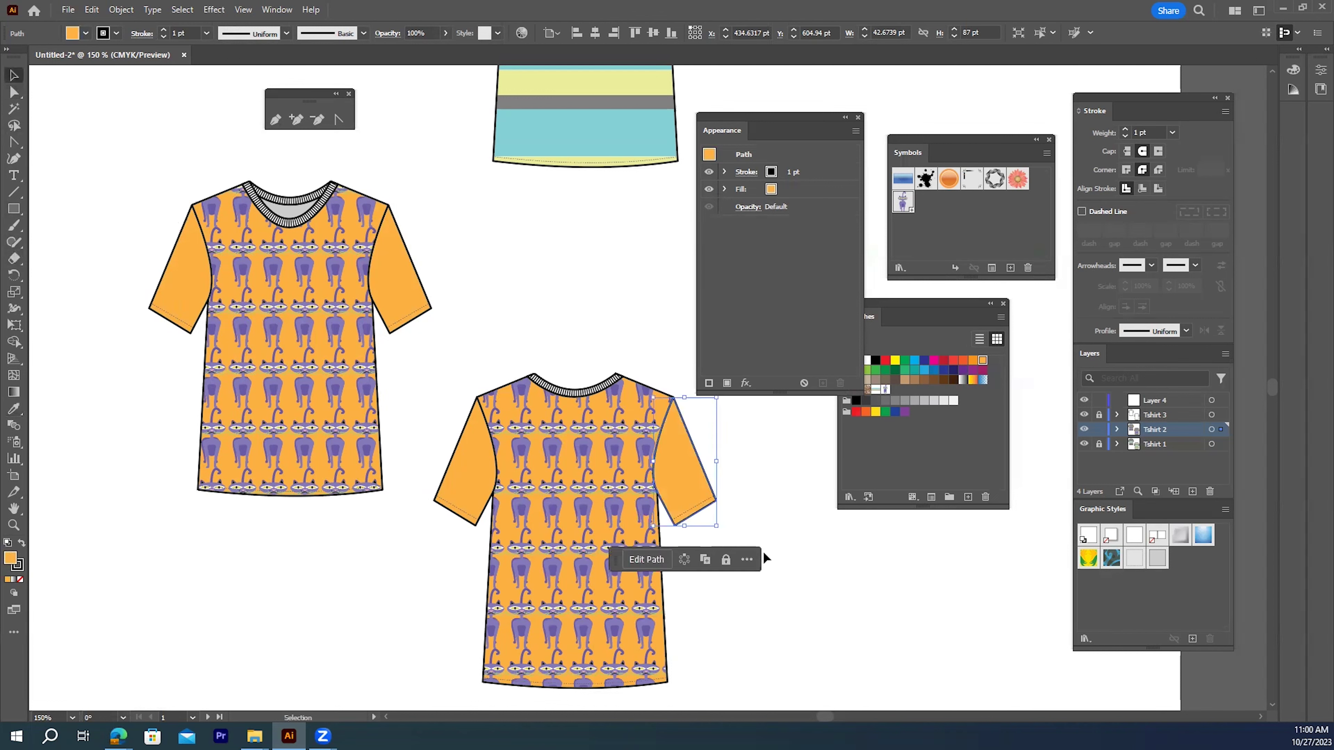
{"action": "left_click", "coordinate": [816, 567]}
{"action": "left_click_drag", "start_coordinate": [786, 118], "coordinate": [903, 152]}
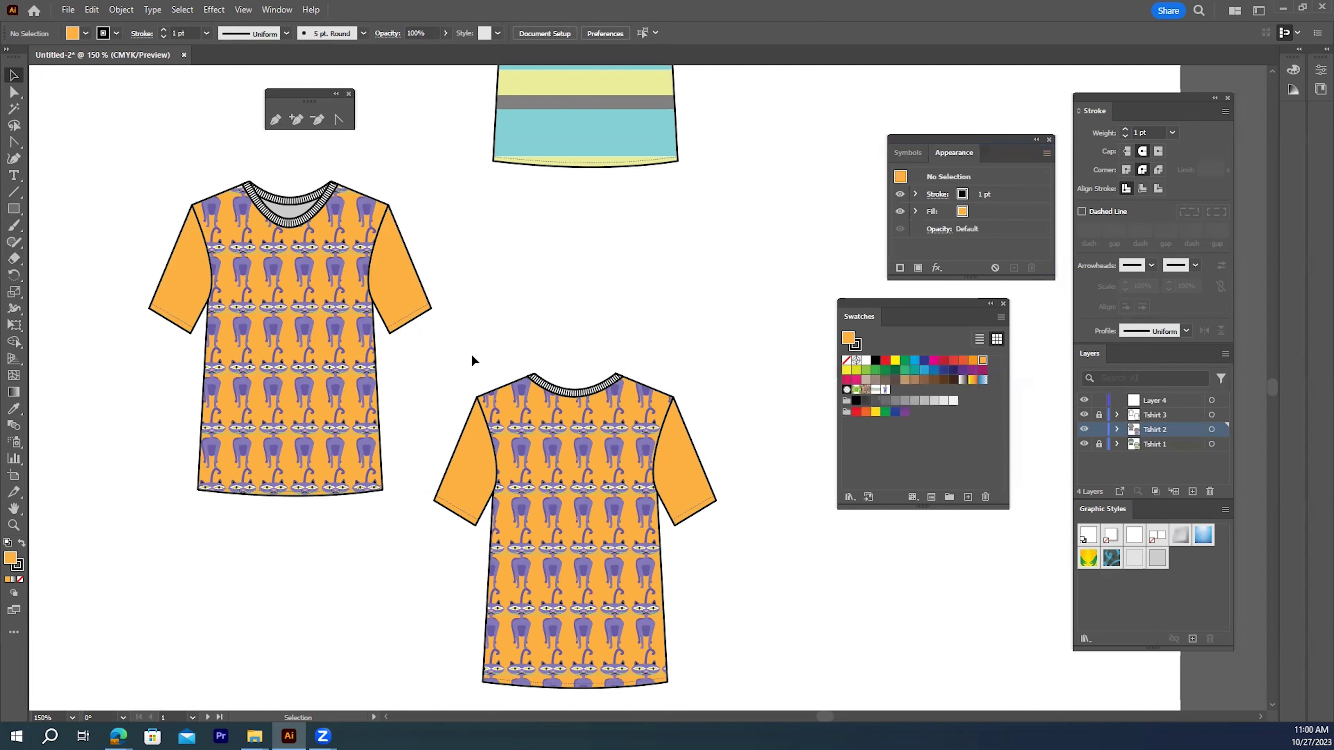
- Move the whole back T-shirt up to overlap the front T-shirt's lower side, and send it to the back
{"action": "left_click_drag", "start_coordinate": [427, 370], "coordinate": [746, 696]}
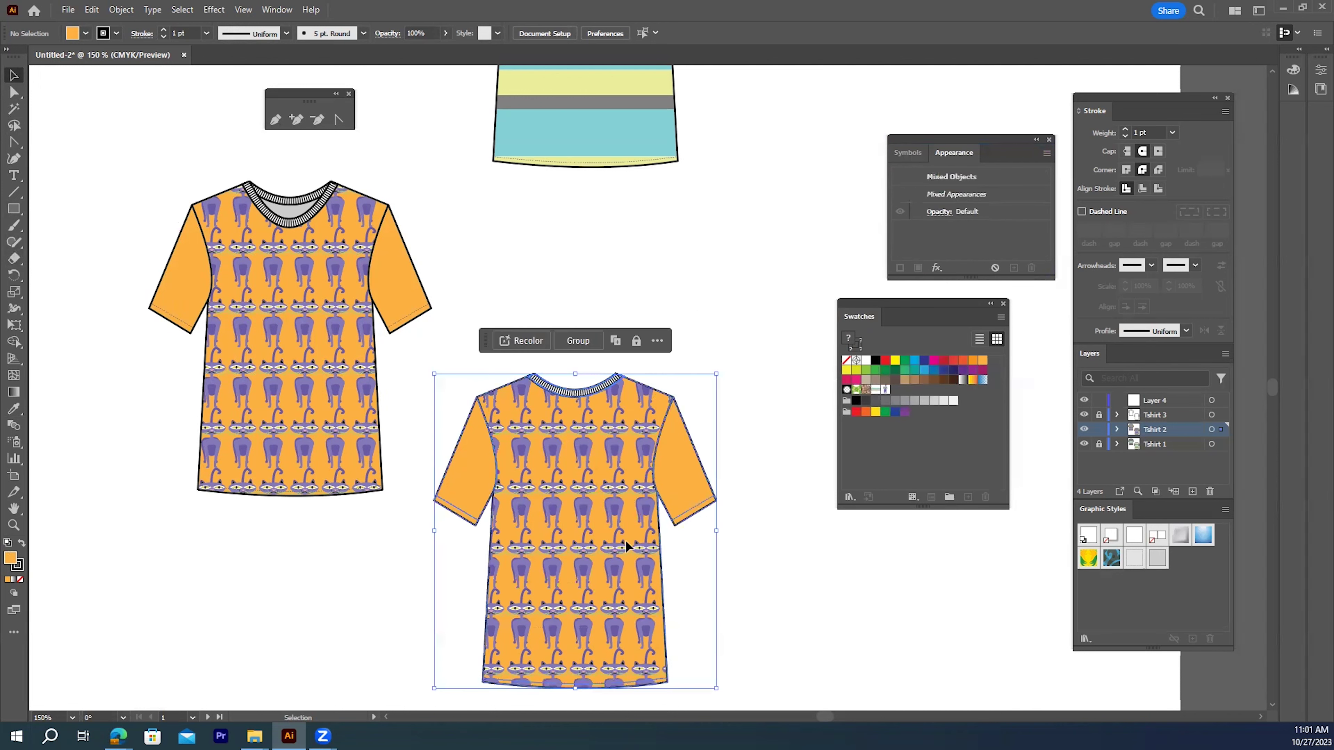
{"action": "left_click_drag", "start_coordinate": [649, 462], "coordinate": [540, 422]}
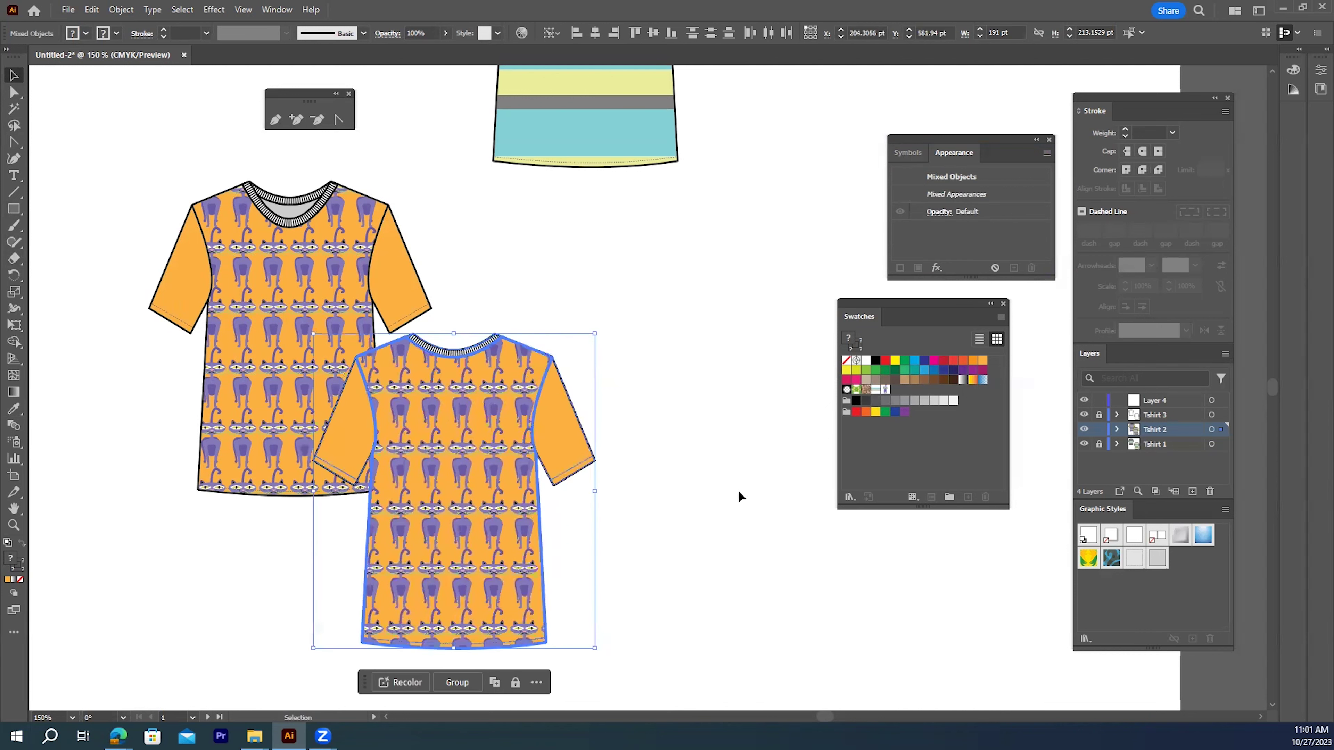
{"action": "left_click", "coordinate": [1117, 430]}
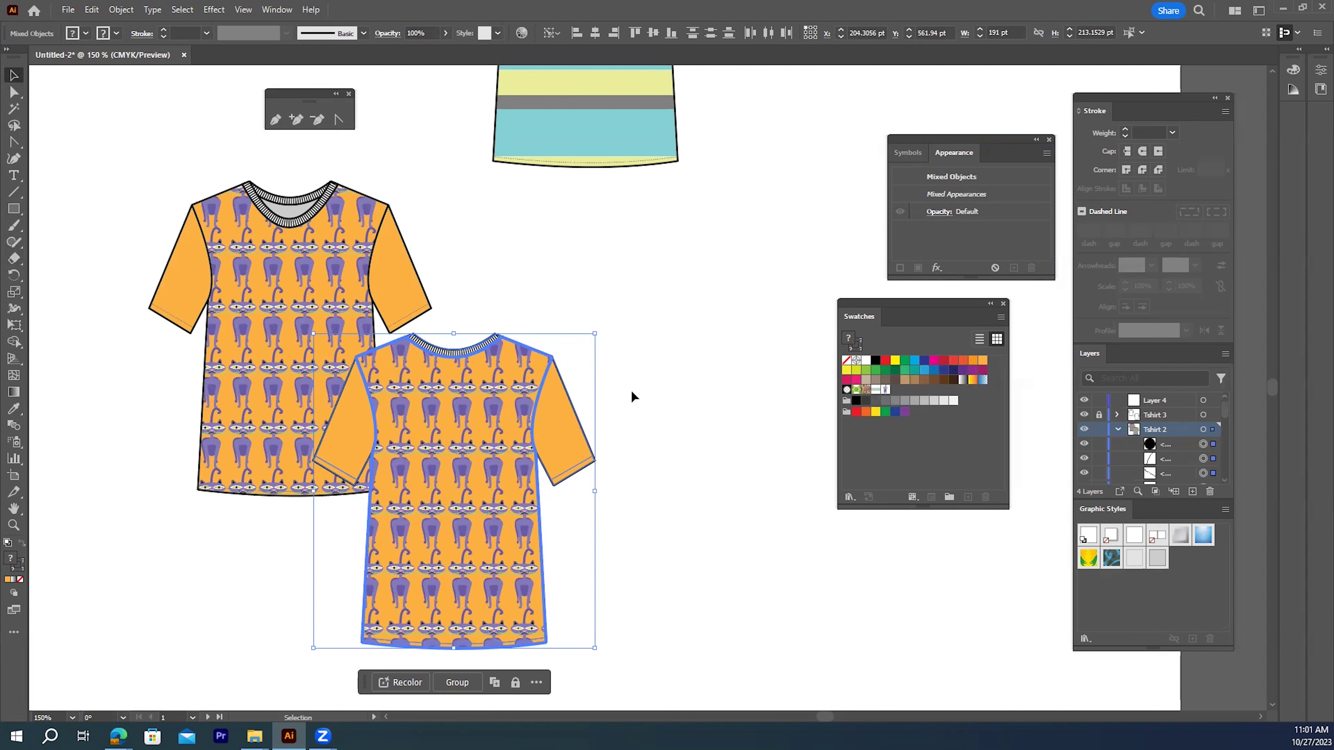
{"action": "right_click", "coordinate": [467, 392]}
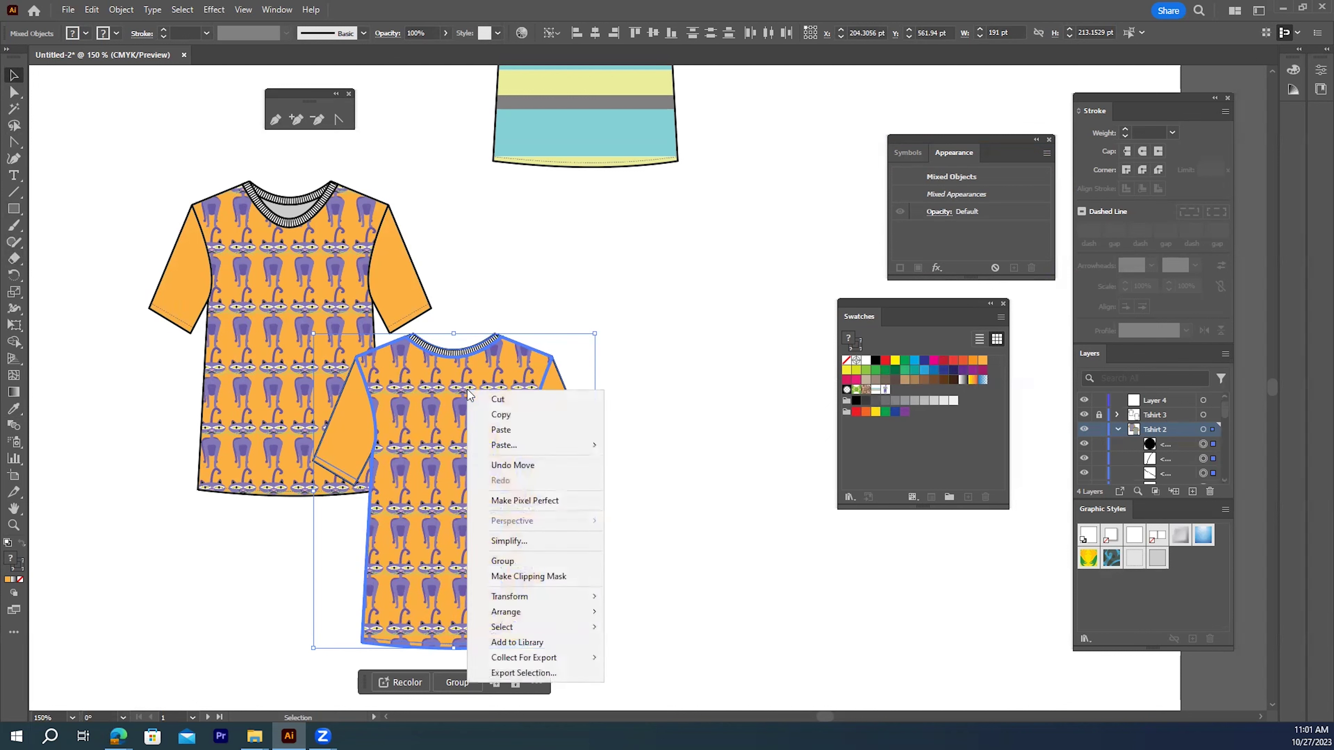
{"action": "mouse_move", "coordinate": [551, 612]}
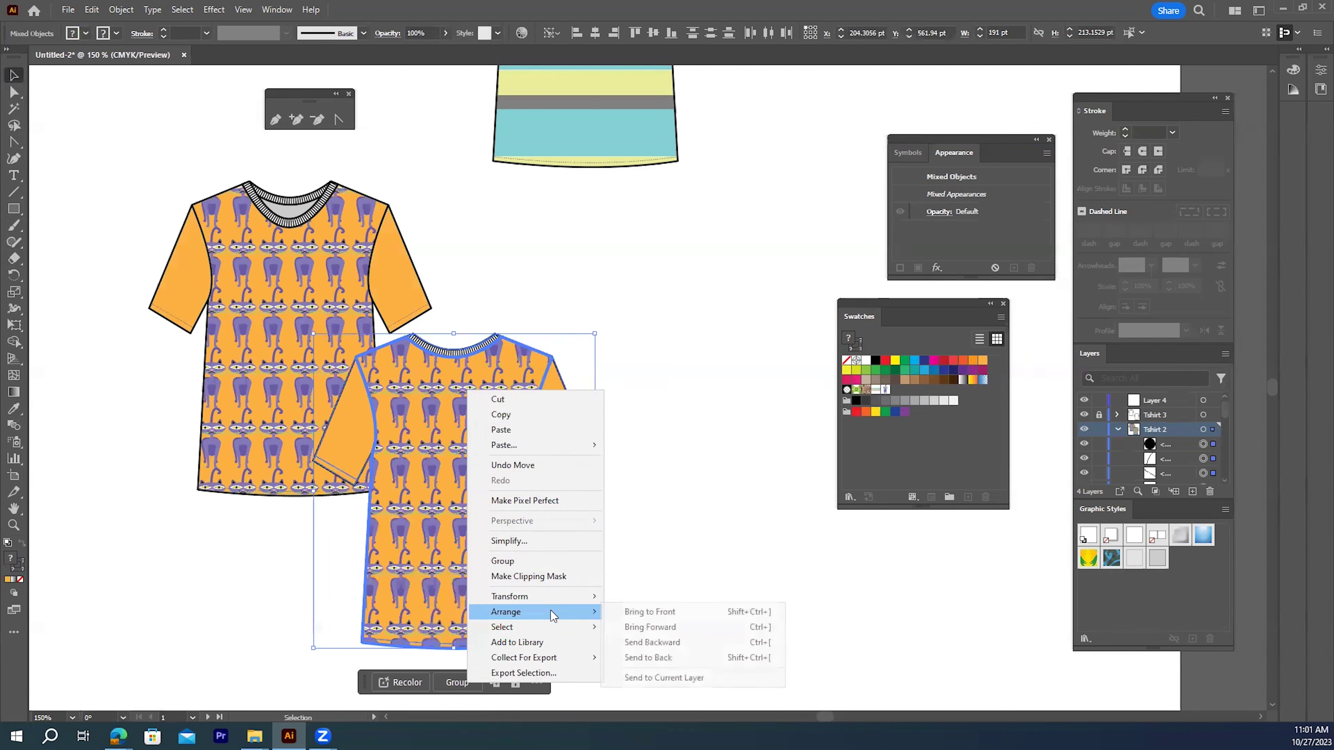
{"action": "left_click", "coordinate": [660, 658]}
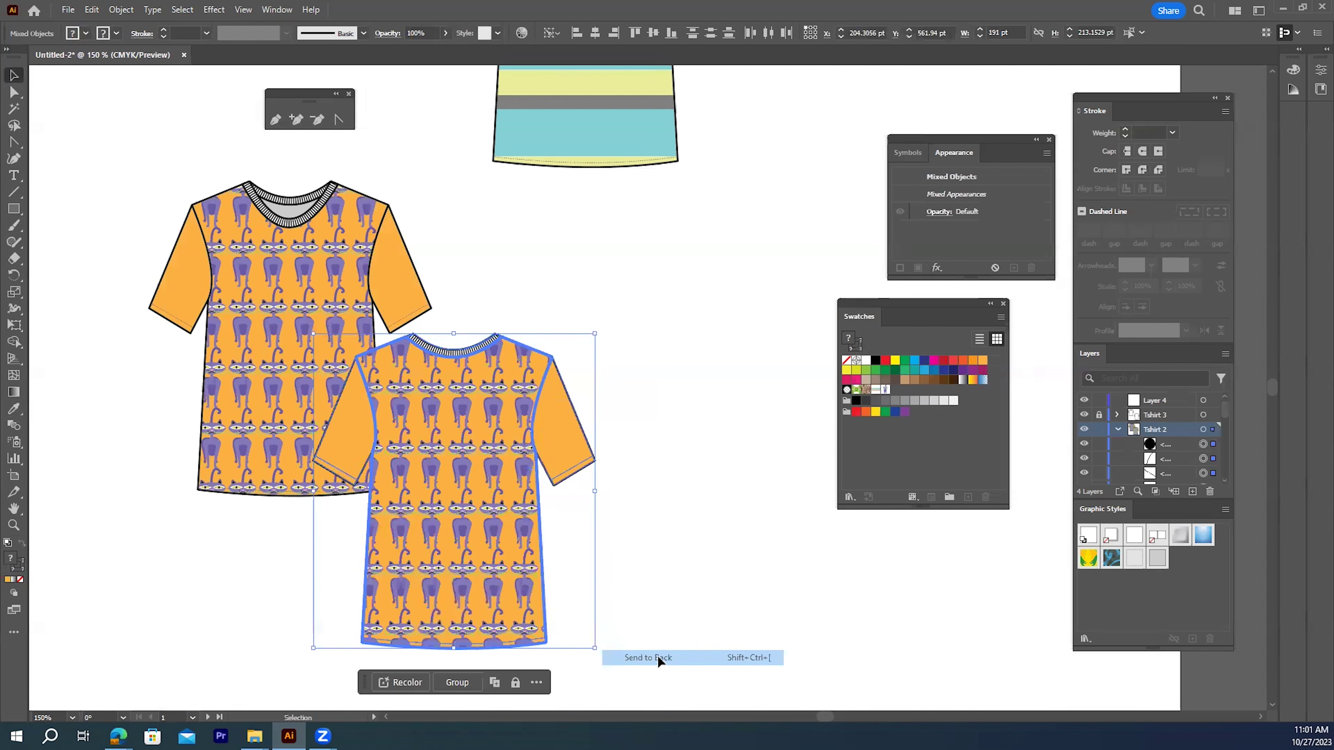
{"action": "left_click", "coordinate": [713, 441]}
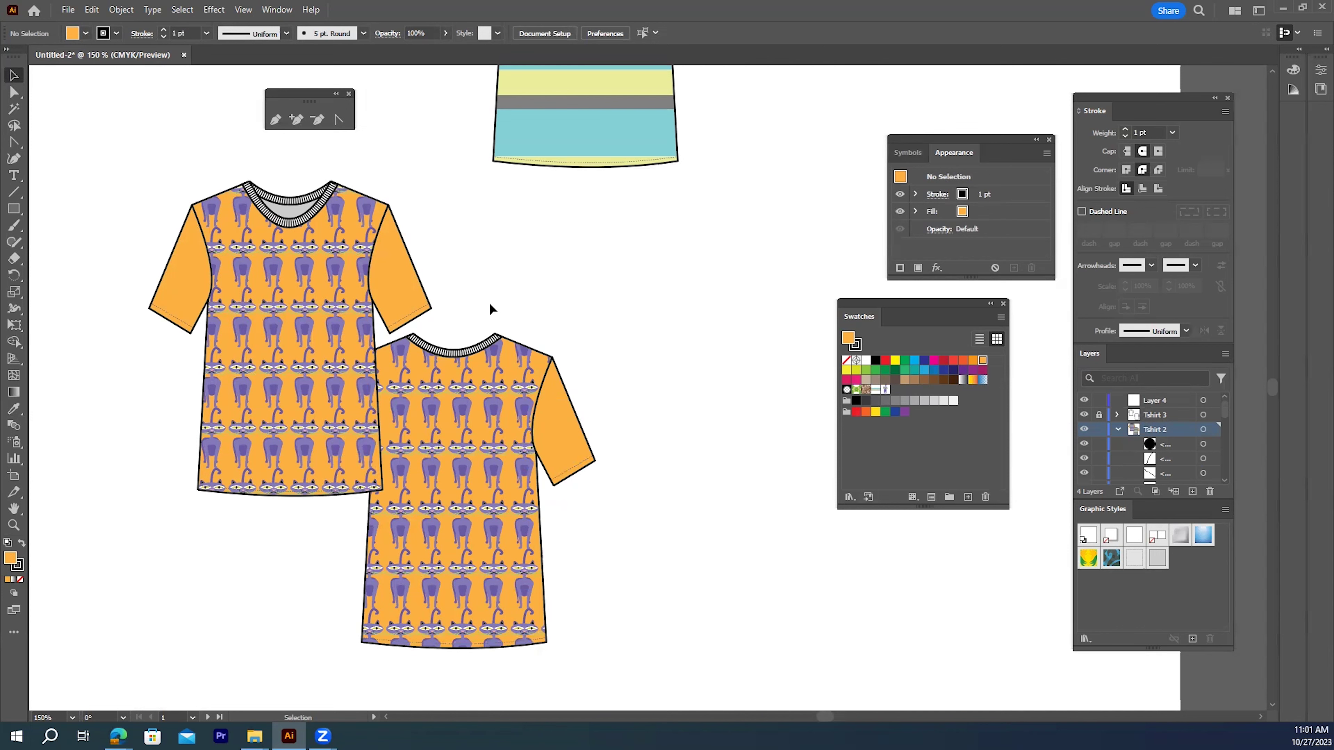
- Shift the back T-shirt slightly further behind the front T-shirt, and deselect it
{"action": "left_click_drag", "start_coordinate": [475, 310], "coordinate": [655, 683]}
{"action": "left_click_drag", "start_coordinate": [508, 449], "coordinate": [491, 453]}
{"action": "left_click", "coordinate": [606, 464]}
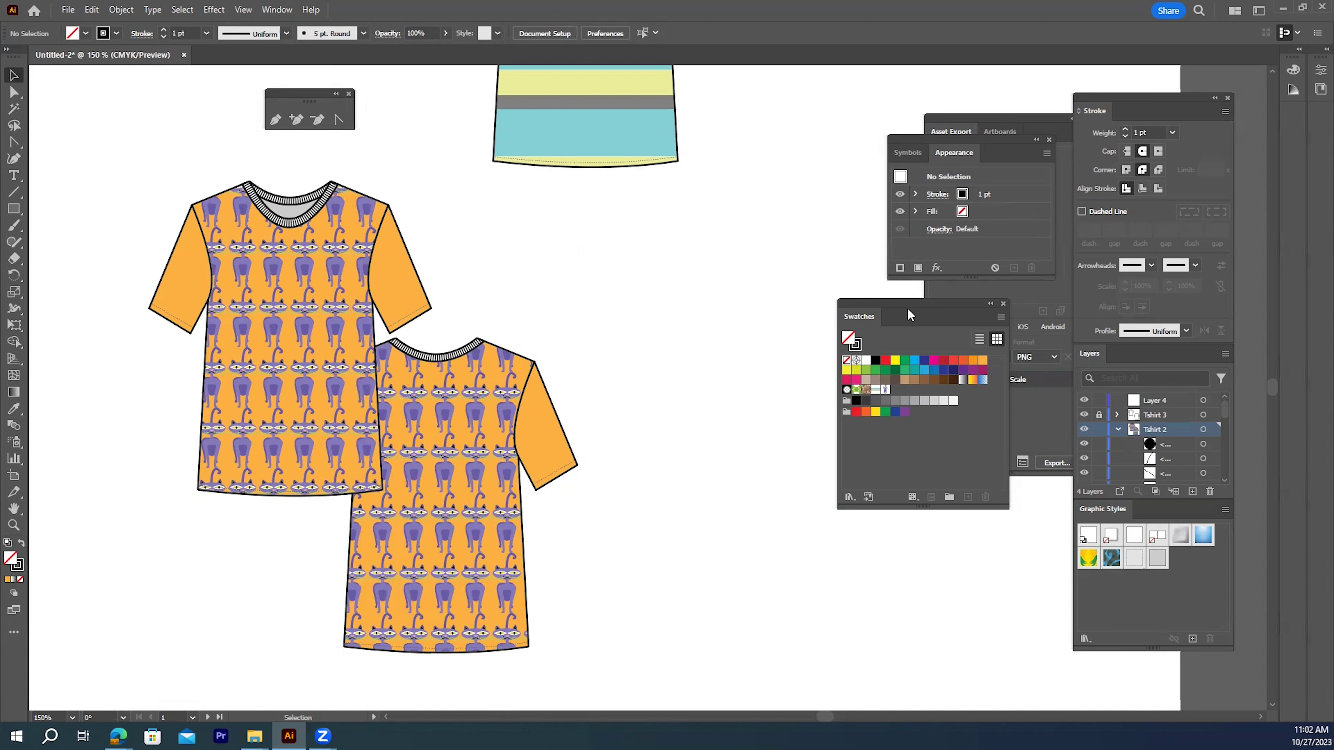
- Clear the workspace by closing the floating Swatches, Appearance, Symbols and Asset Export panels
{"action": "left_click_drag", "start_coordinate": [902, 302], "coordinate": [728, 299]}
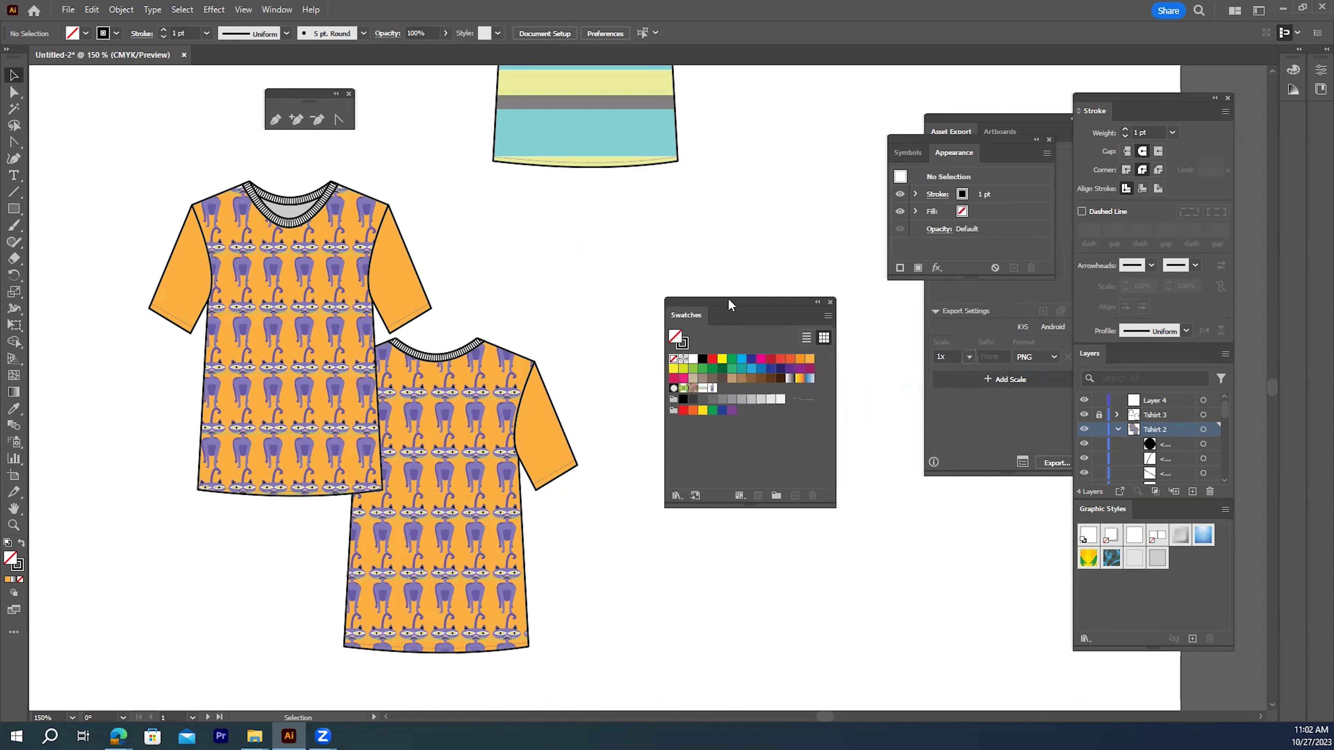
{"action": "left_click", "coordinate": [830, 302]}
{"action": "left_click_drag", "start_coordinate": [953, 152], "coordinate": [772, 218]}
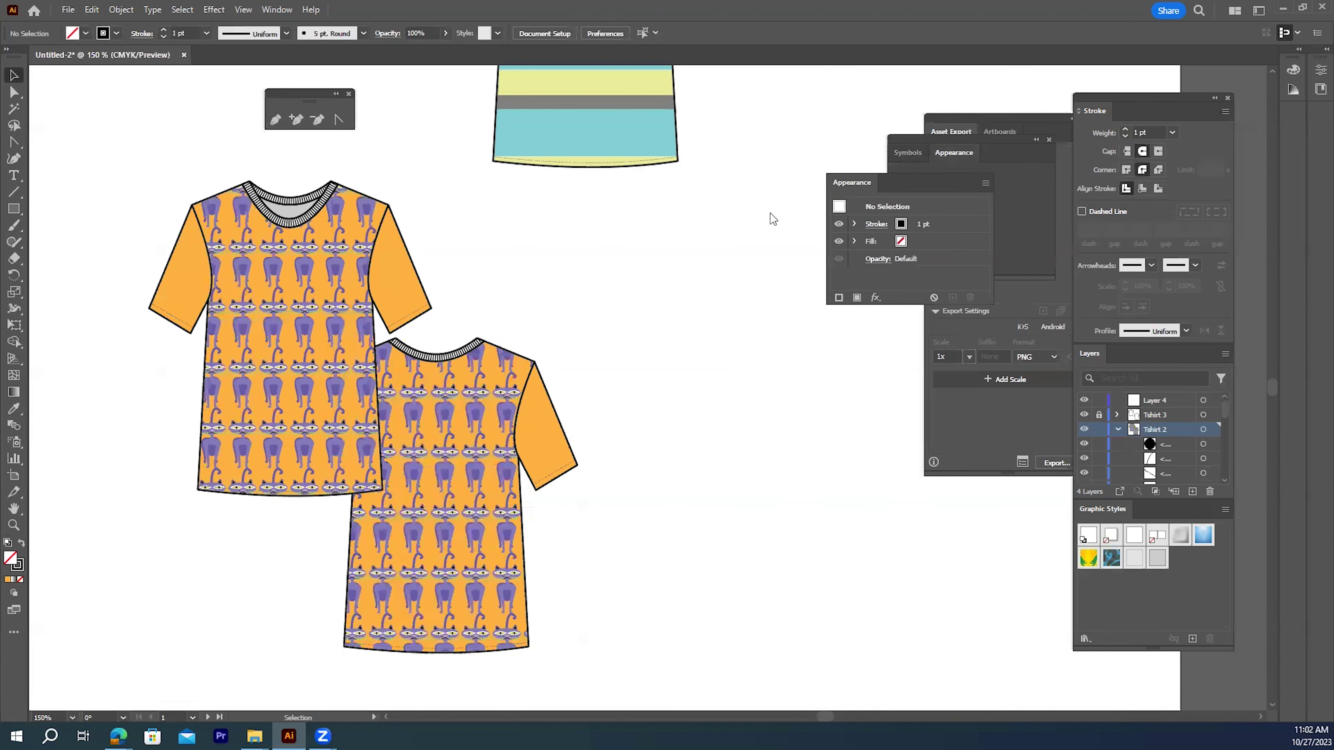
{"action": "left_click", "coordinate": [898, 210]}
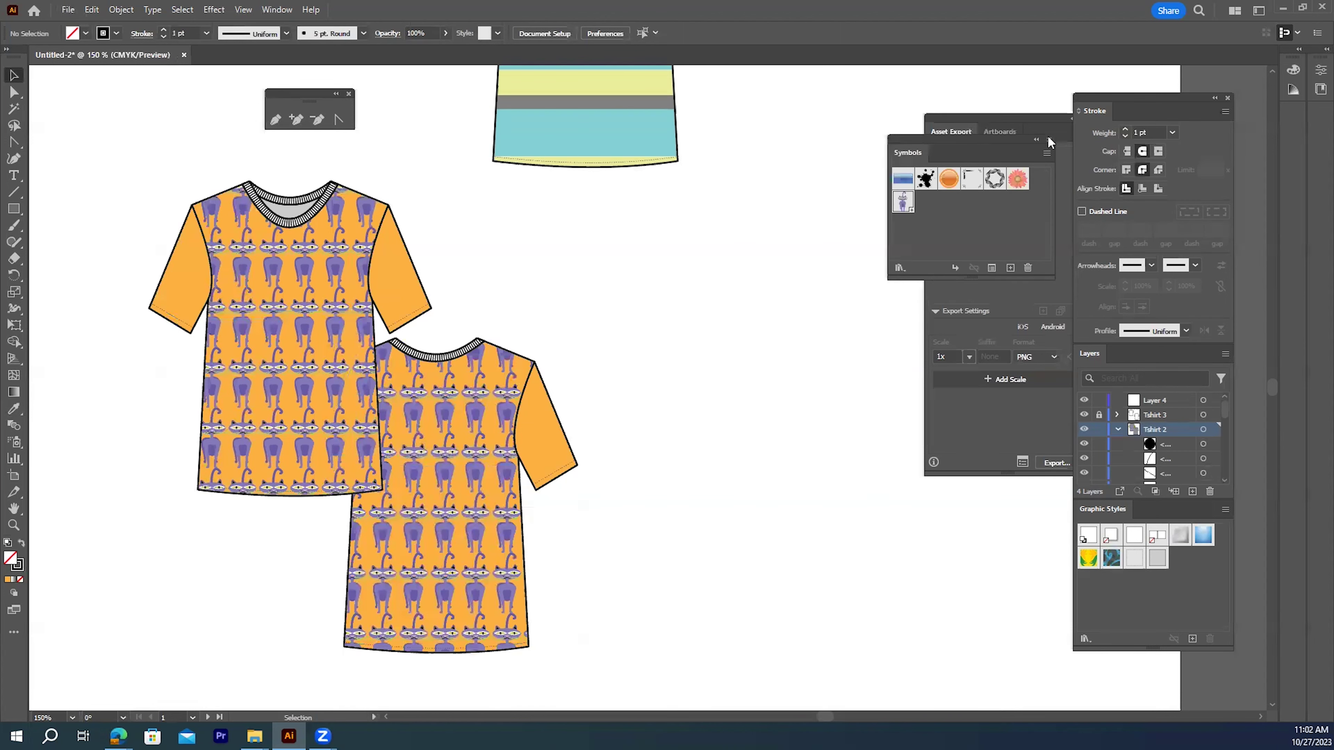
{"action": "left_click", "coordinate": [1048, 139]}
{"action": "left_click_drag", "start_coordinate": [1022, 117], "coordinate": [924, 161]}
{"action": "left_click", "coordinate": [923, 161]}
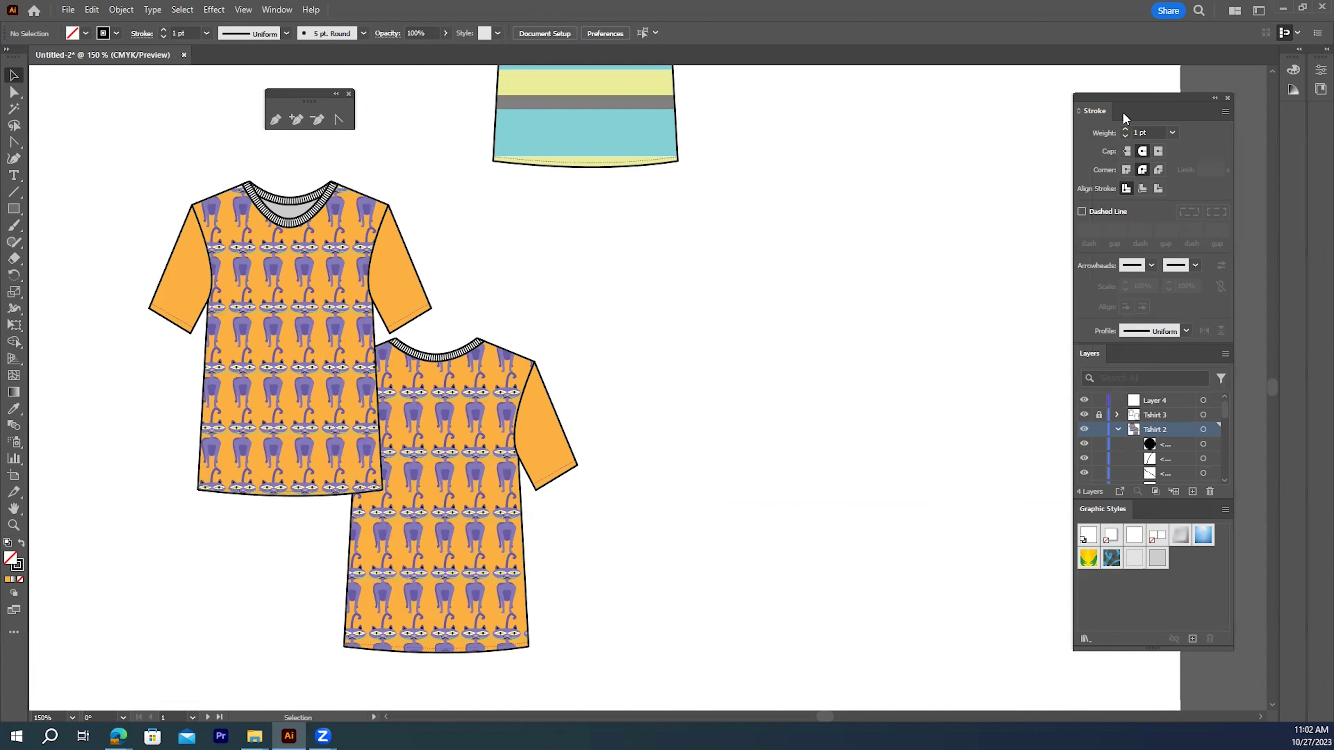
- Move the Stroke and Layers panel group closer to the artwork, and hide every layer except Tshirt 2
{"action": "left_click_drag", "start_coordinate": [1117, 94], "coordinate": [947, 91]}
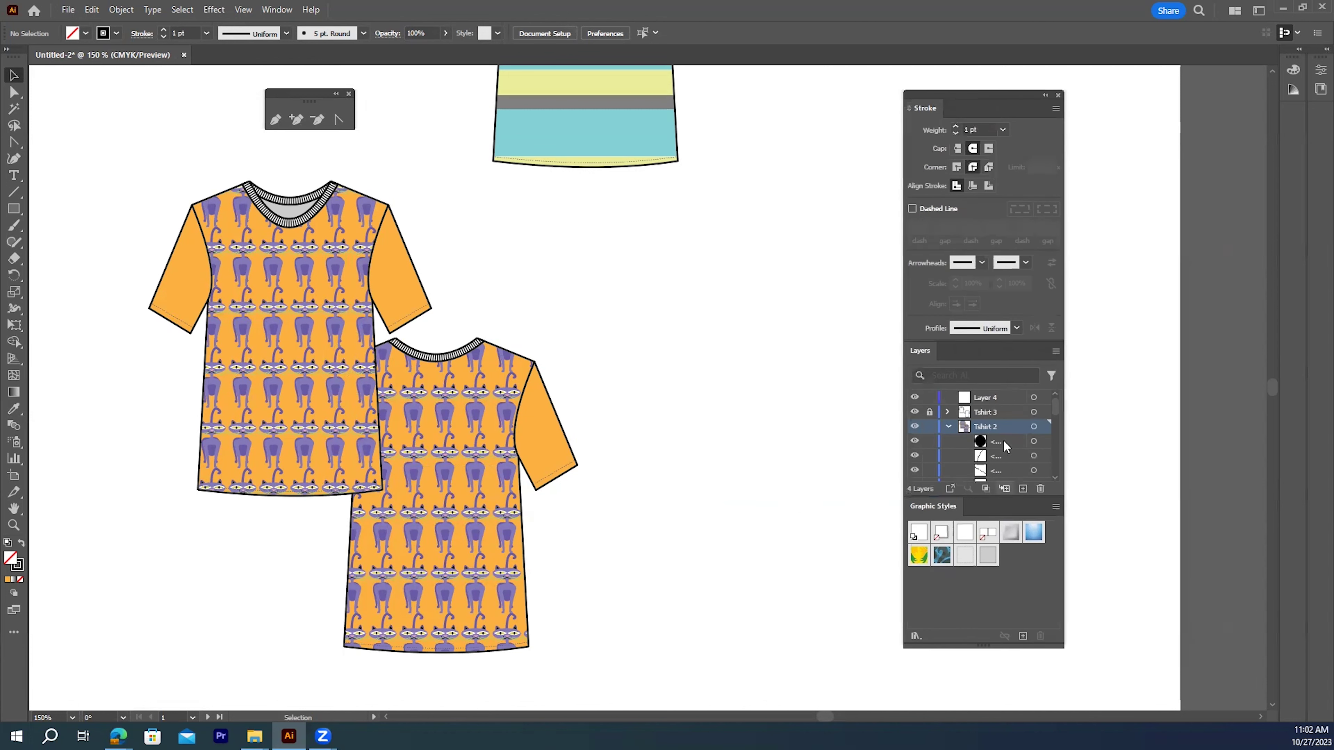
{"action": "left_click", "coordinate": [948, 427]}
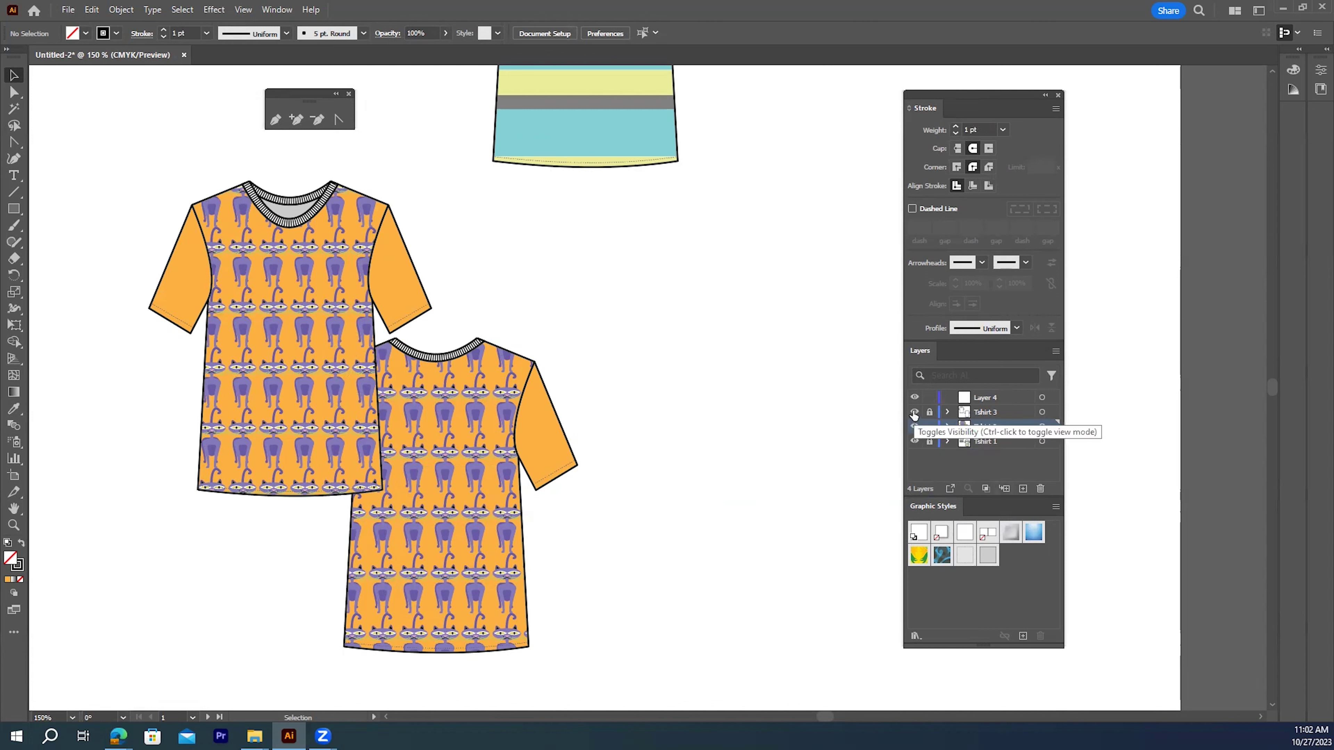
{"action": "left_click", "coordinate": [915, 441]}
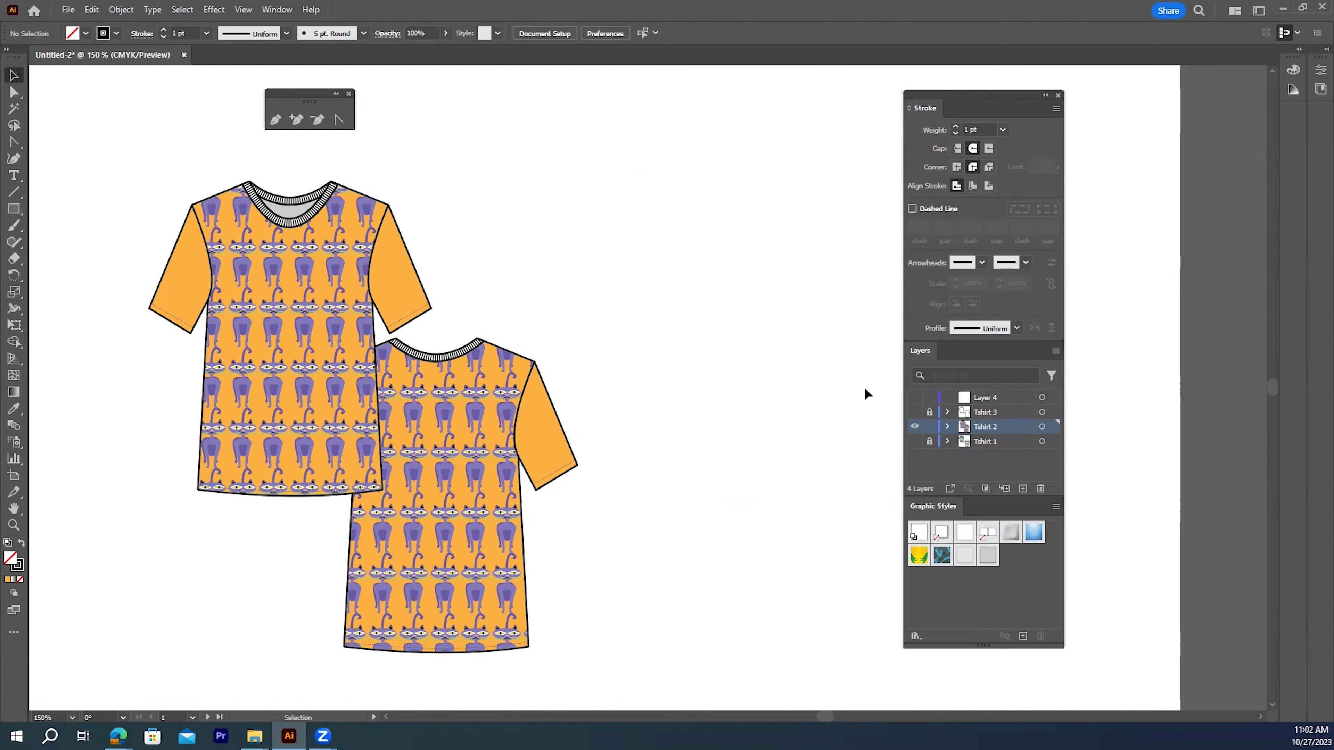
- Select the front and back cat-pattern T-shirts and start an Export As with the file name Tshirt 2
{"action": "scroll", "coordinate": [663, 346], "scroll_direction": "left", "scroll_amount": 4}
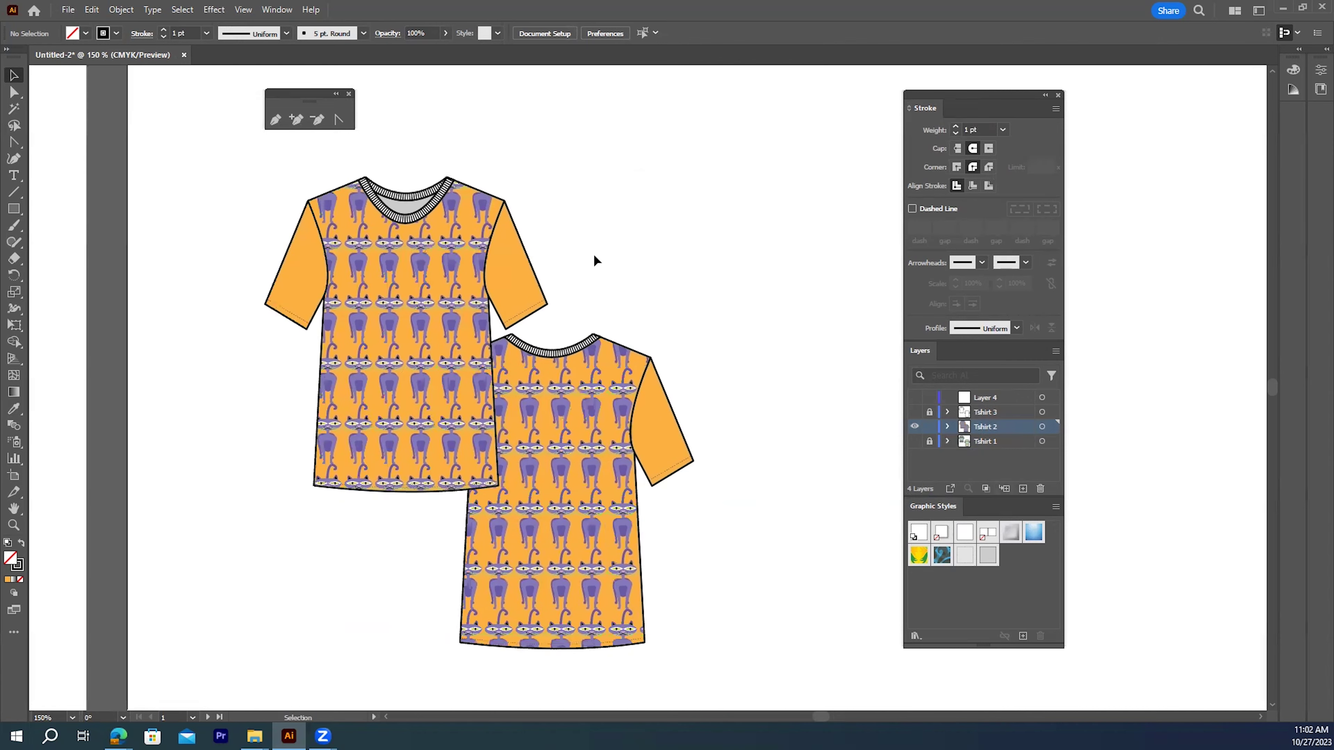
{"action": "left_click_drag", "start_coordinate": [197, 156], "coordinate": [755, 662]}
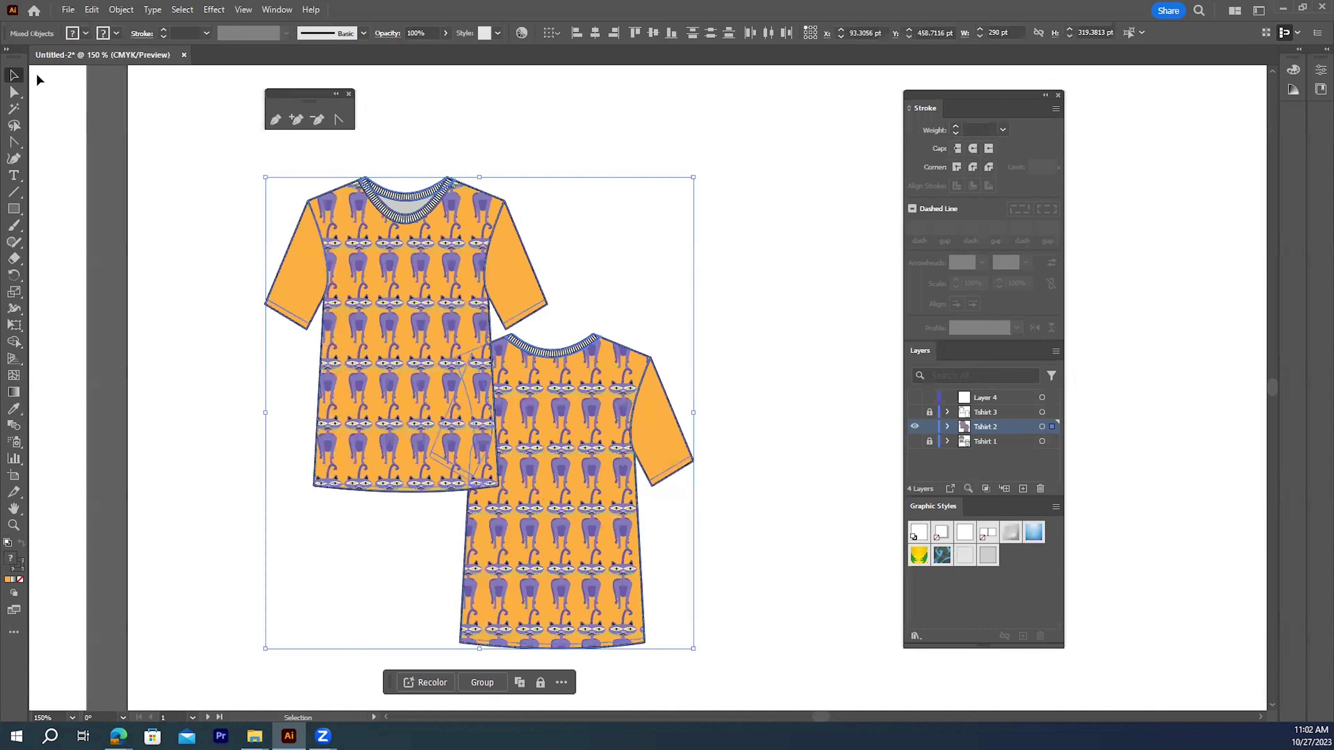
{"action": "left_click", "coordinate": [68, 11]}
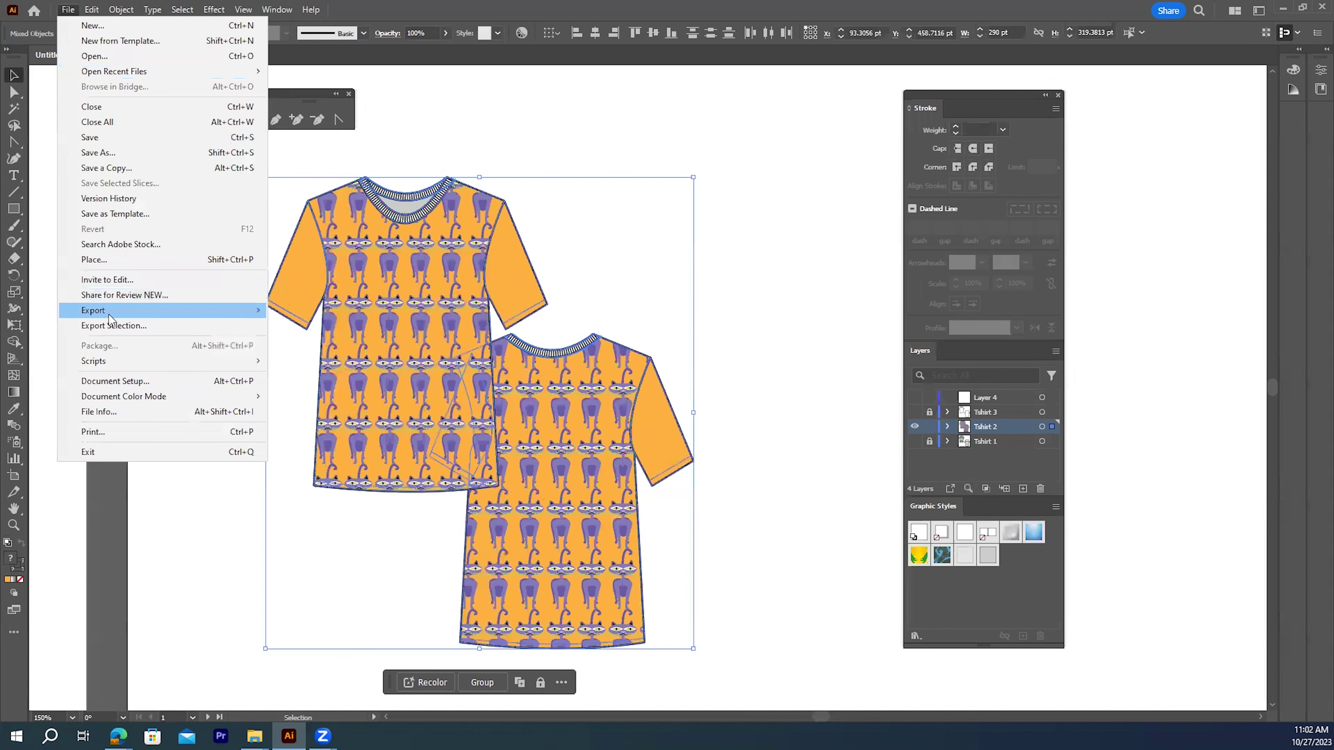
{"action": "mouse_move", "coordinate": [225, 311]}
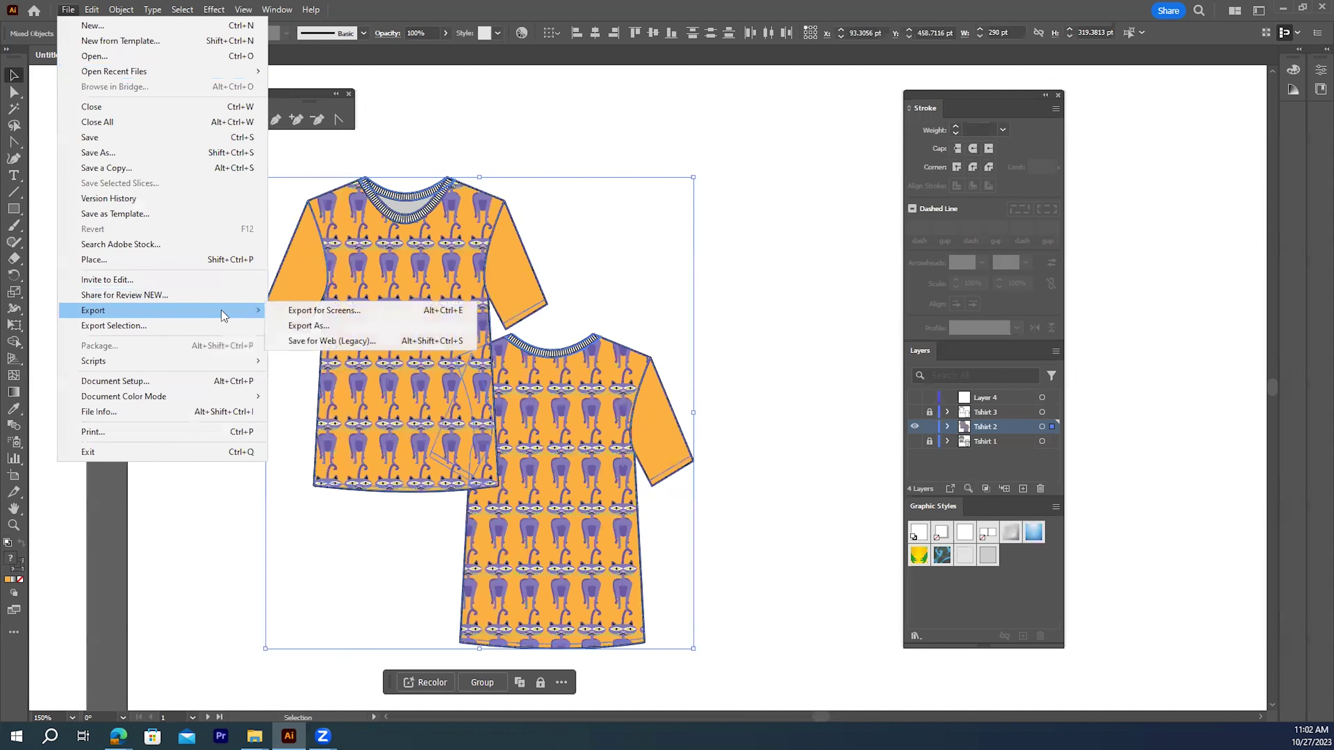
{"action": "left_click", "coordinate": [322, 327]}
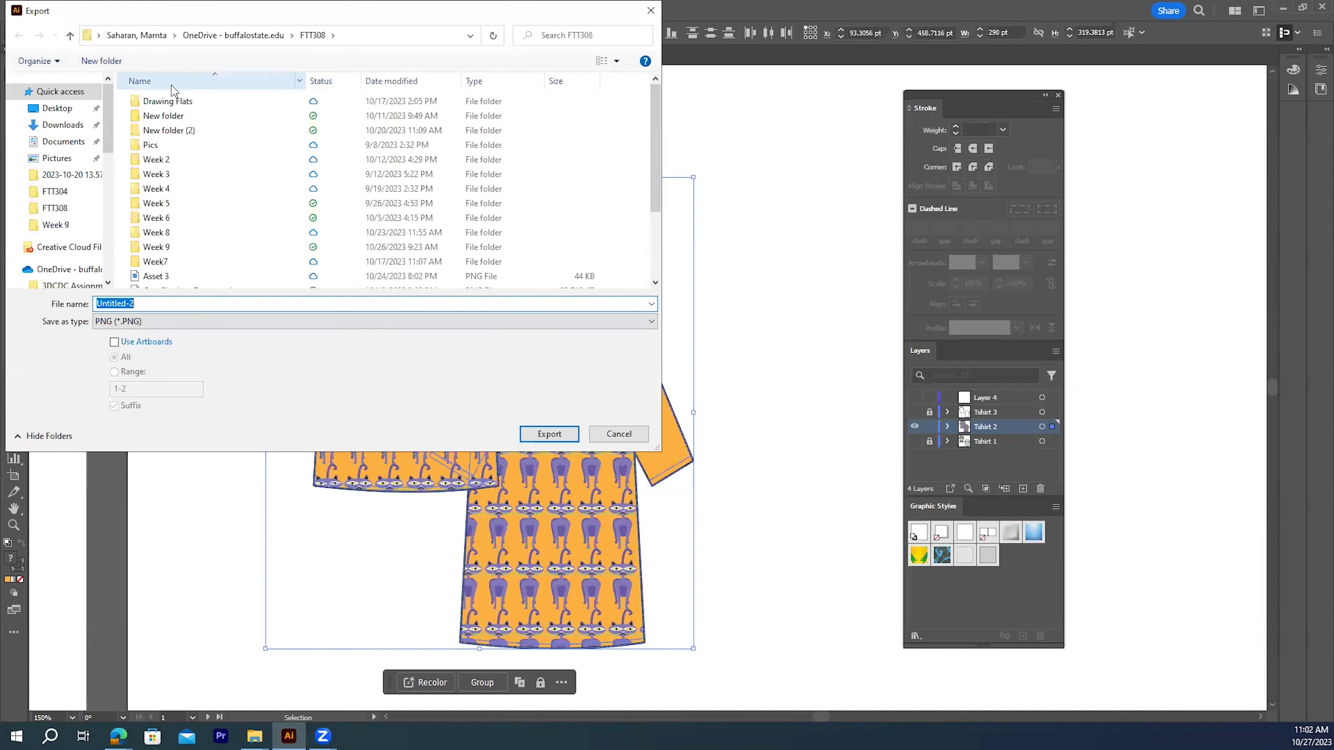
{"action": "left_click_drag", "start_coordinate": [144, 306], "coordinate": [94, 307]}
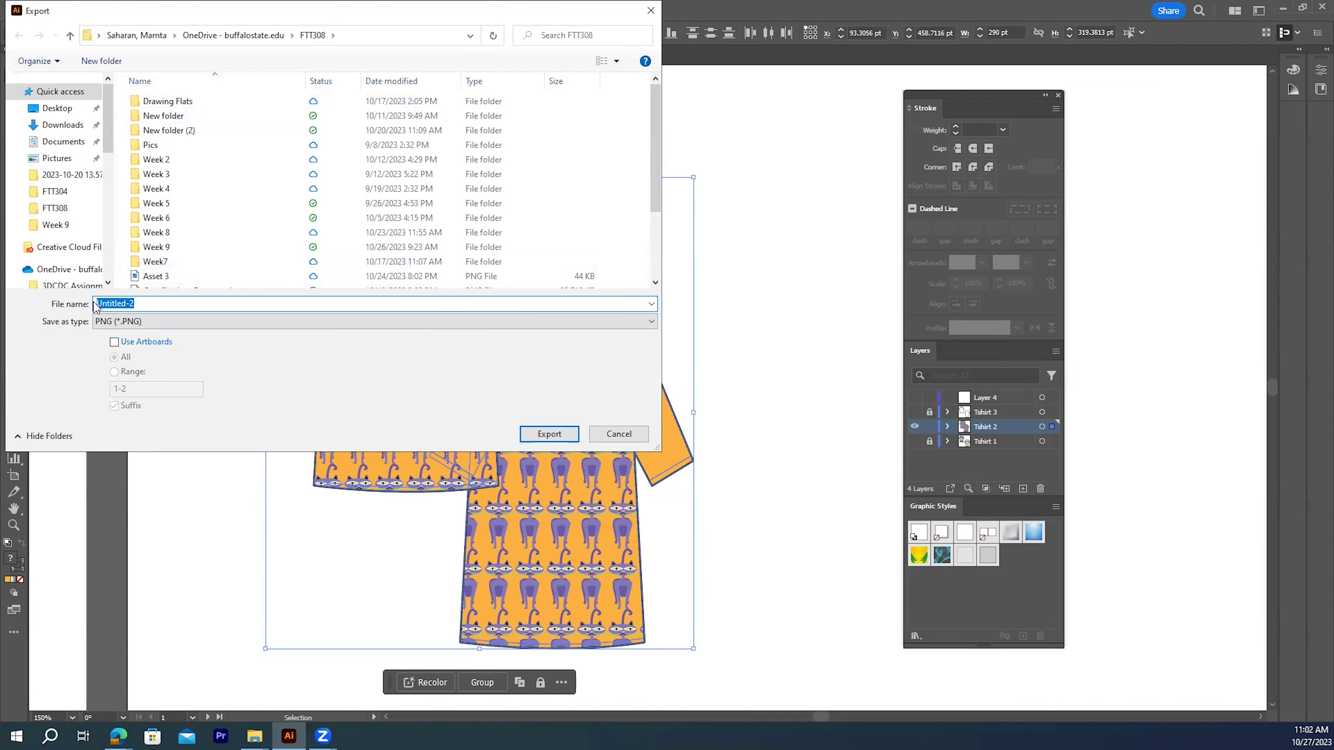
{"action": "type", "text": "Tshirt 2"}
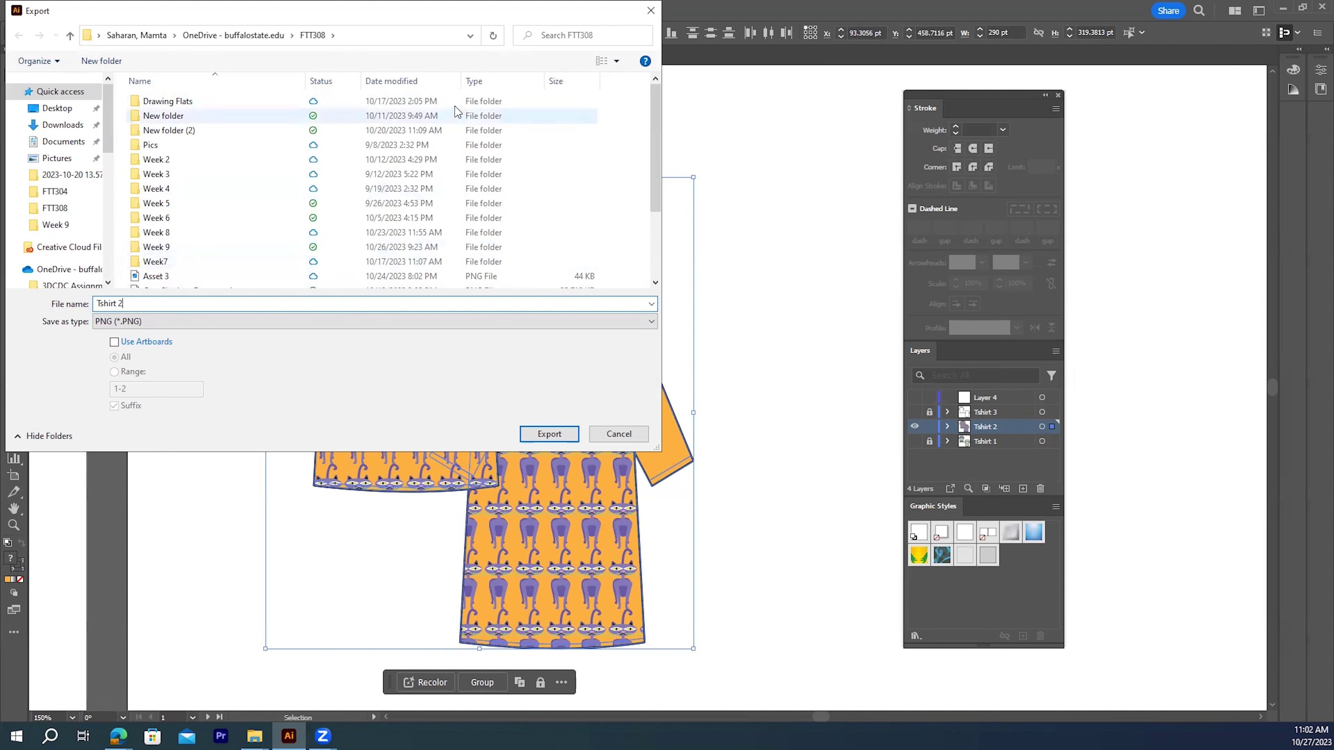
- Export the artwork as a PNG into the FTT308 folder at High (300 ppi) resolution with a transparent background
{"action": "scroll", "coordinate": [446, 116], "scroll_direction": "down", "scroll_amount": 3}
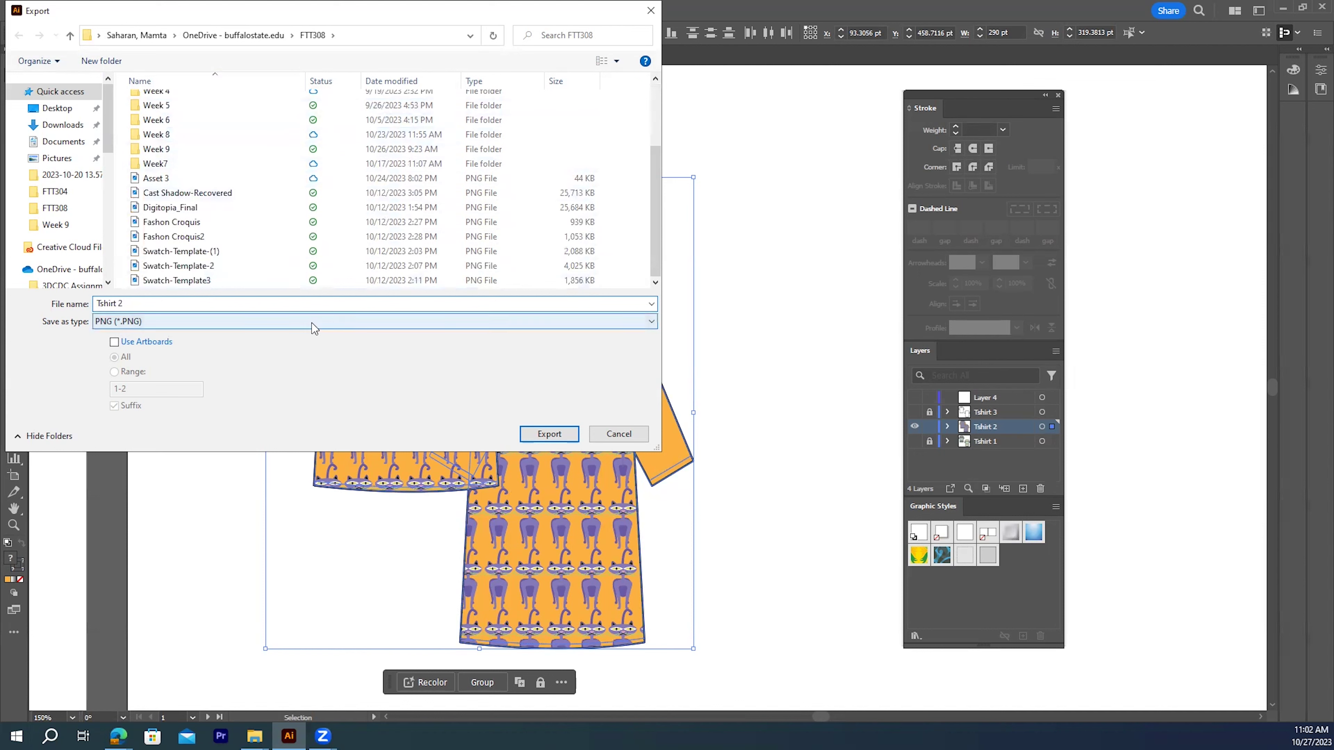
{"action": "left_click", "coordinate": [262, 321]}
{"action": "left_click", "coordinate": [262, 321]}
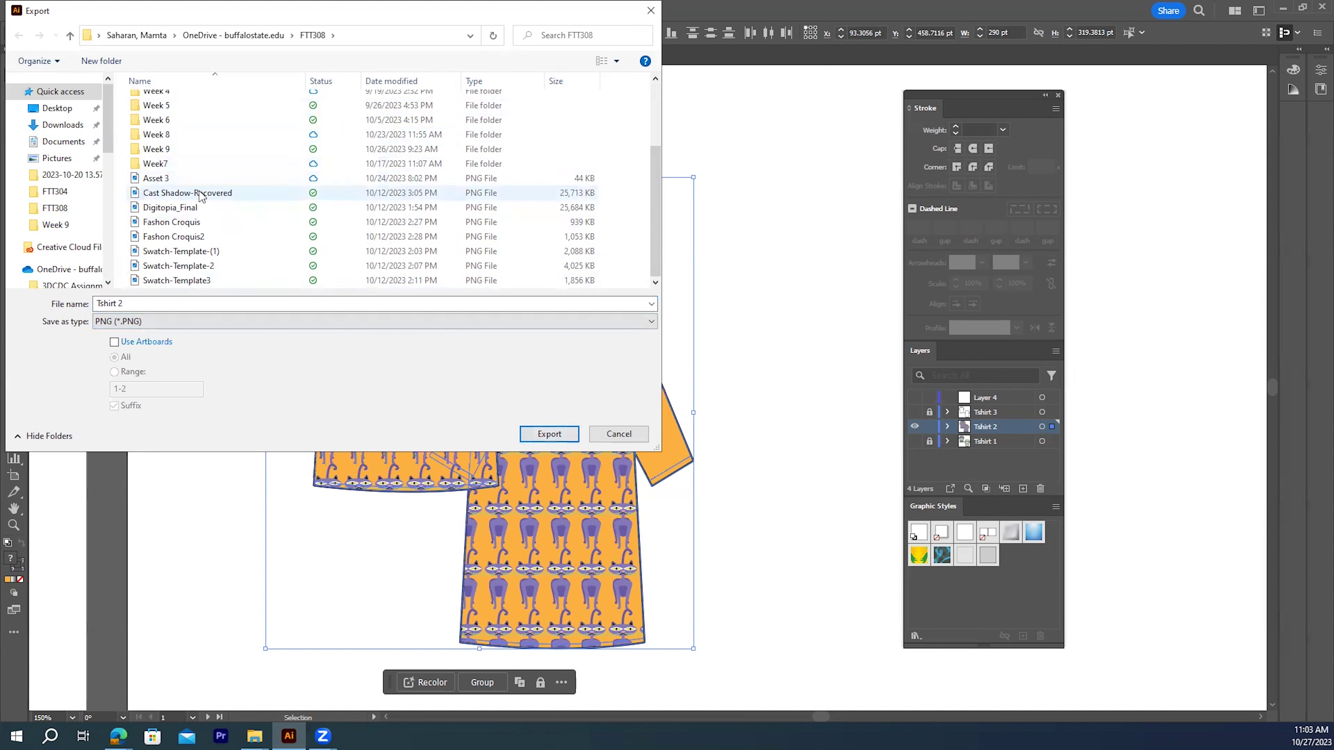
{"action": "scroll", "coordinate": [199, 198], "scroll_direction": "up", "scroll_amount": 3}
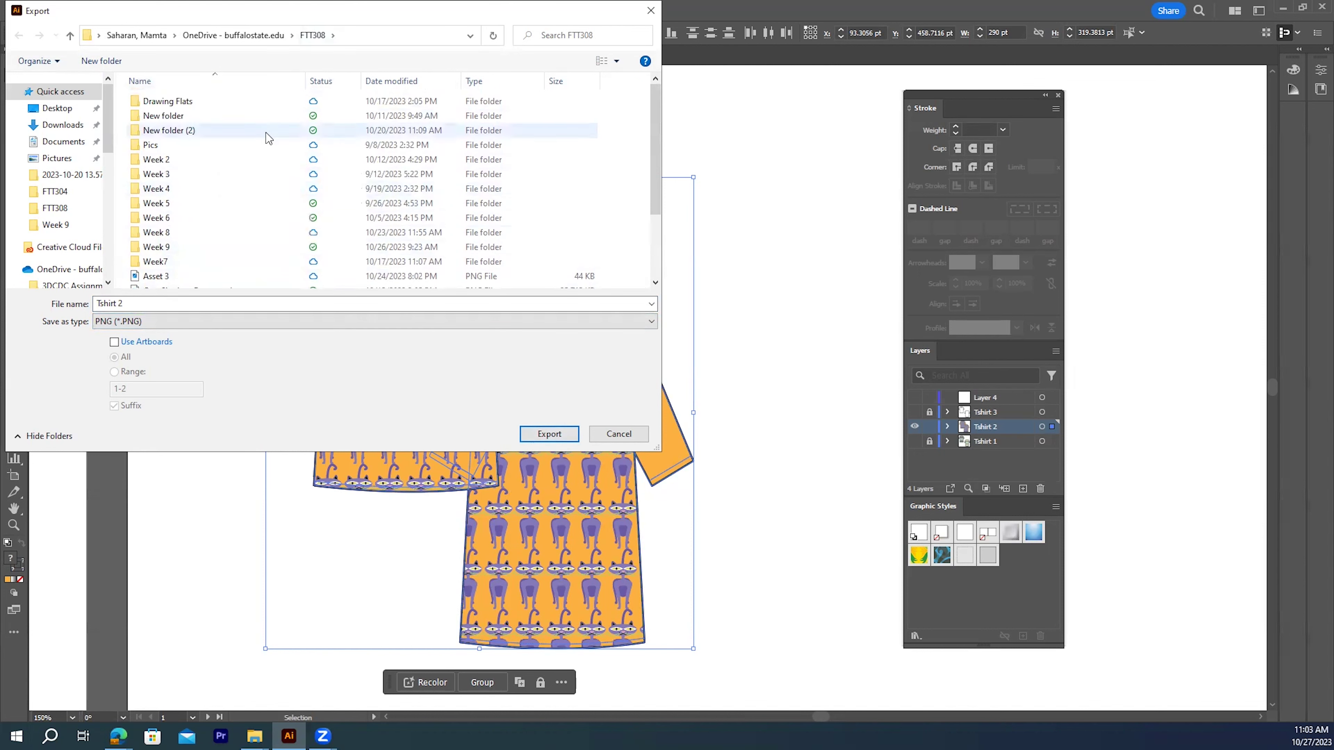
{"action": "scroll", "coordinate": [258, 153], "scroll_direction": "down", "scroll_amount": 2}
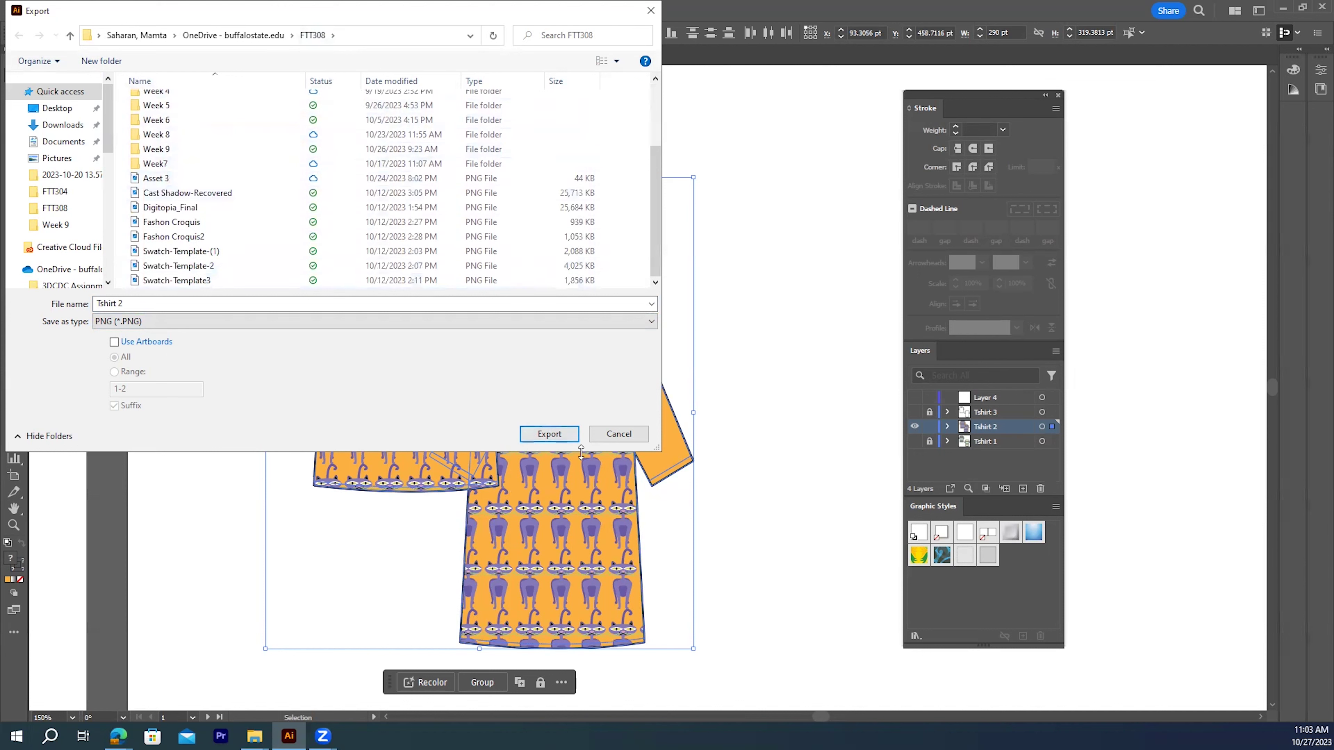
{"action": "left_click", "coordinate": [550, 434]}
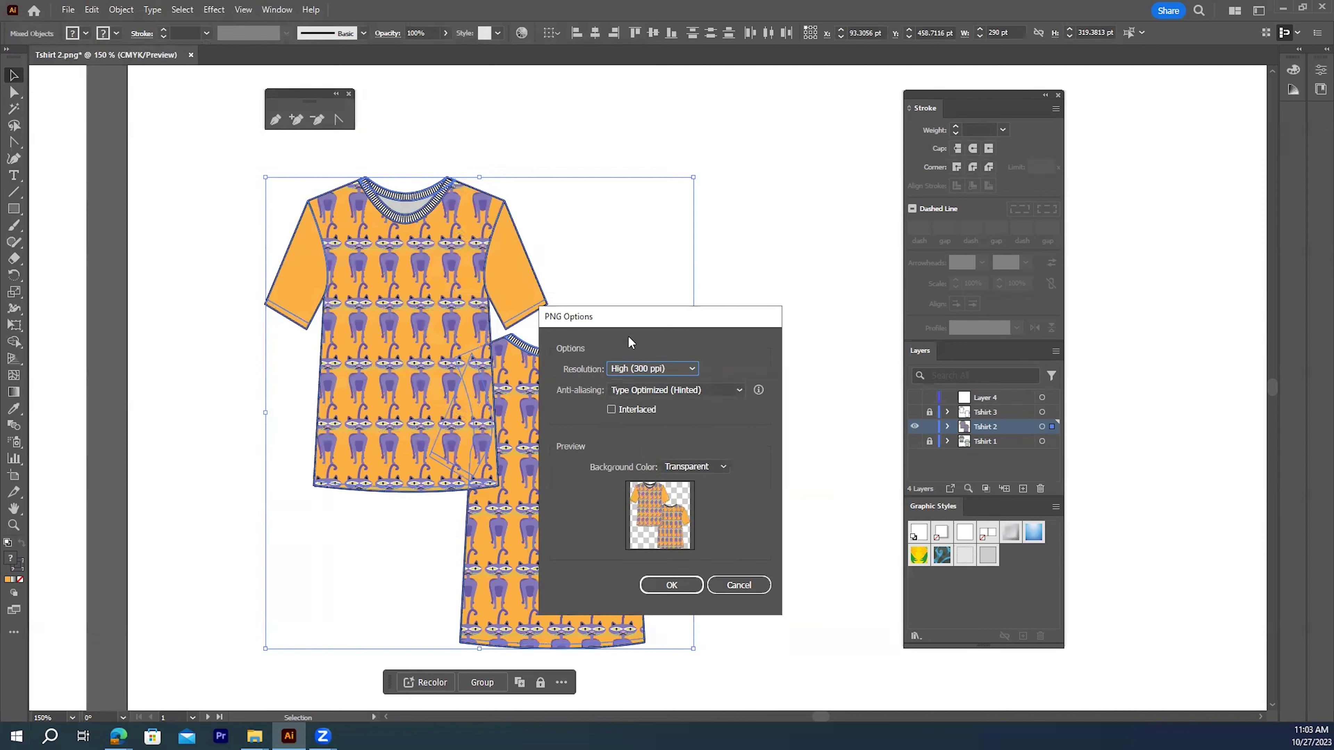
{"action": "left_click", "coordinate": [672, 586]}
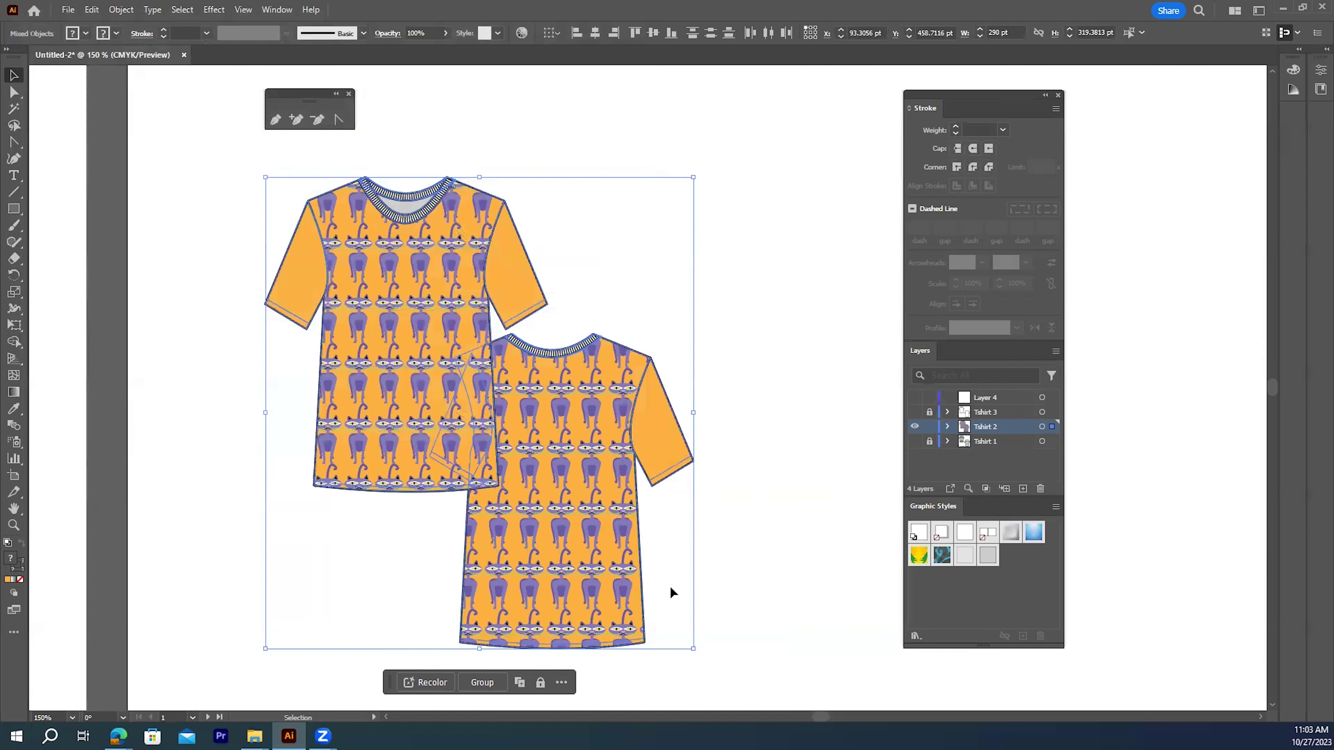
- Switch to File Explorer and open the exported Tshirt 2 PNG from the OneDrive FTT308 folder in a maximized view to check it
{"action": "left_click", "coordinate": [1283, 8]}
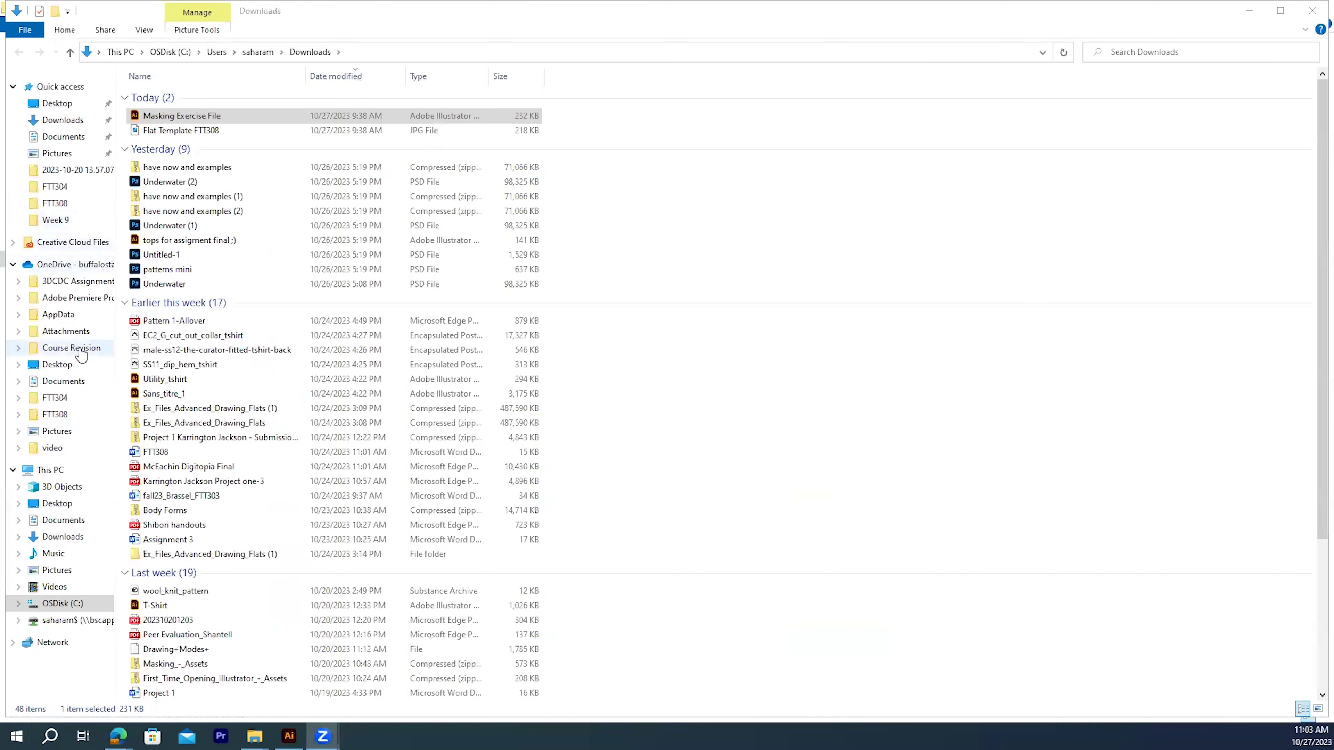
{"action": "left_click", "coordinate": [52, 266]}
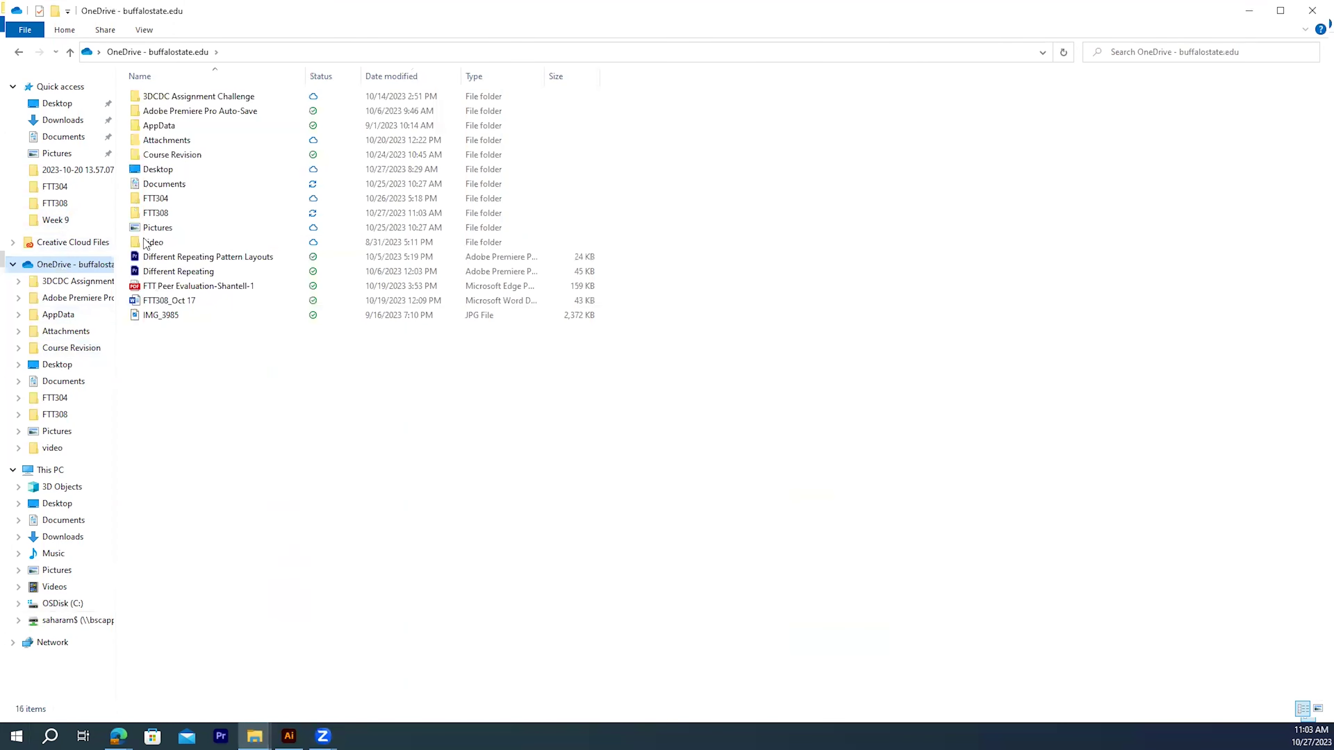
{"action": "double_click", "coordinate": [156, 214]}
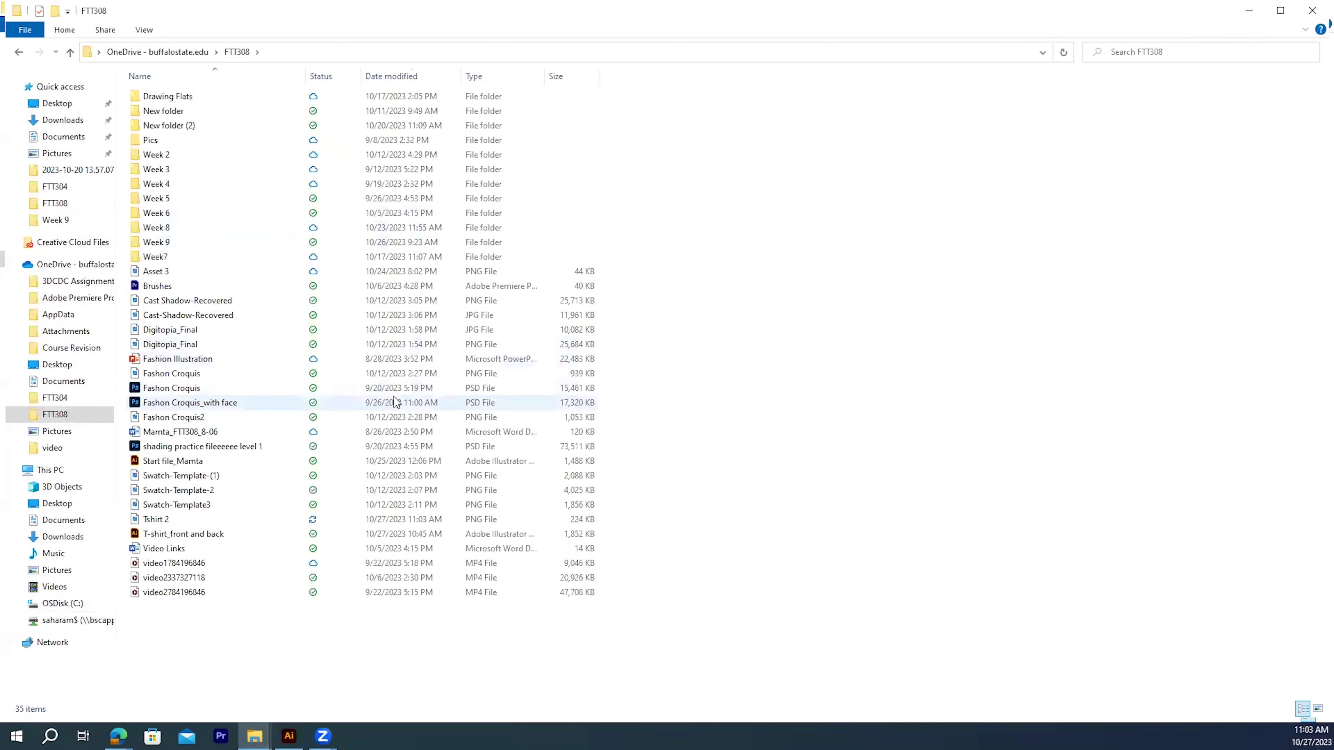
{"action": "double_click", "coordinate": [160, 521]}
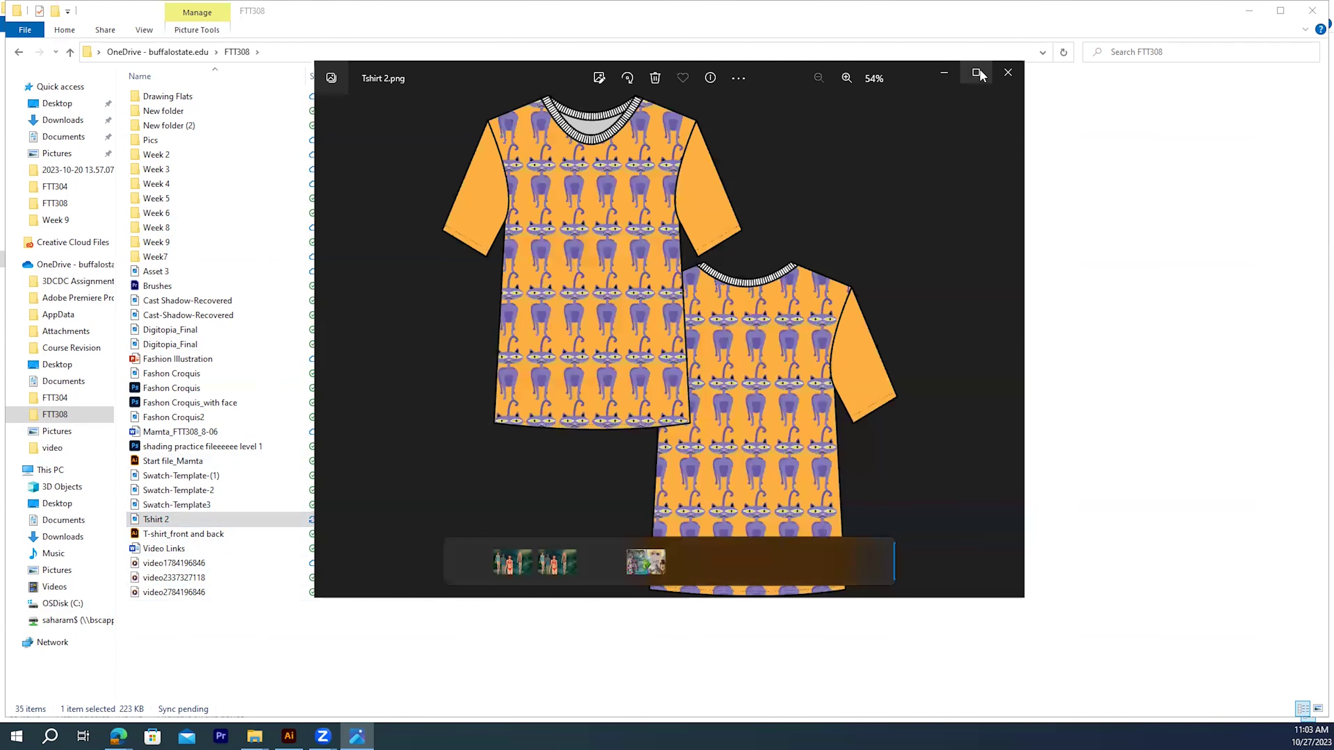
{"action": "left_click", "coordinate": [971, 73]}
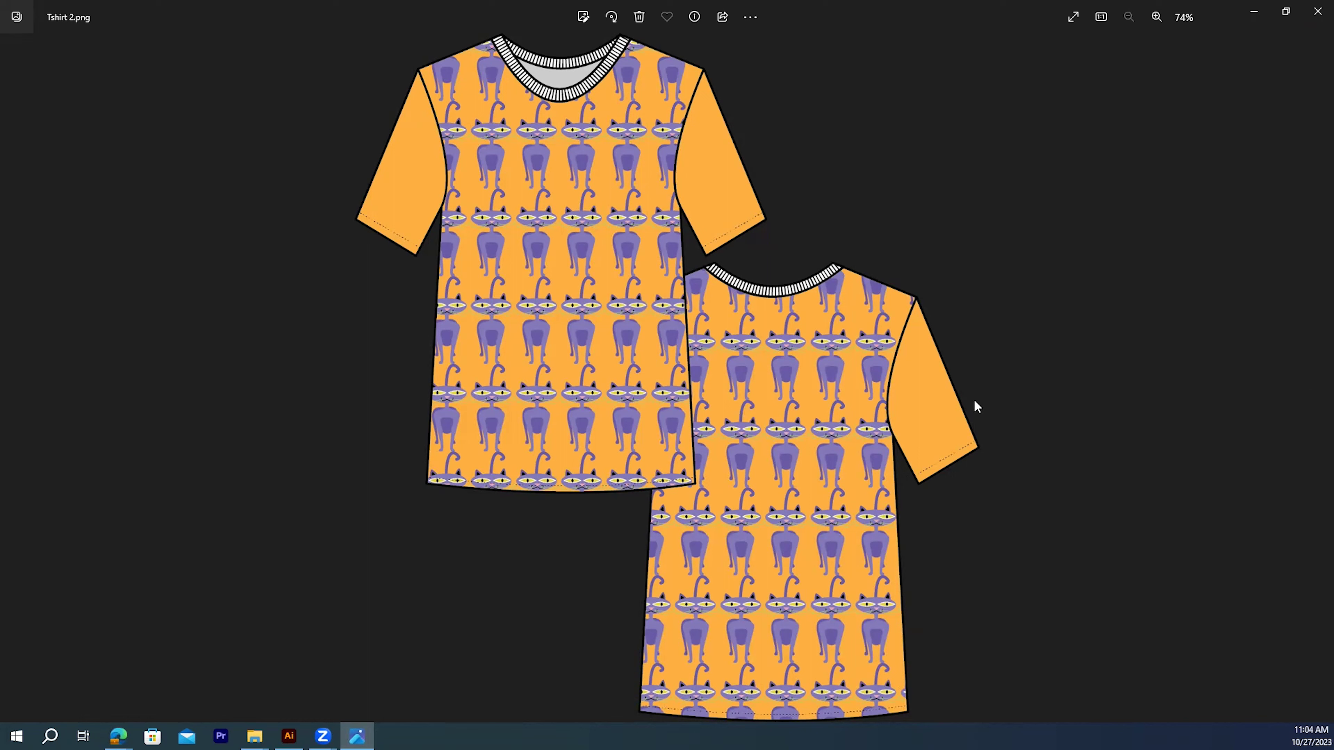
- Close the image preview, switch back to Illustrator and deselect the T-shirts
{"action": "left_click", "coordinate": [1314, 13]}
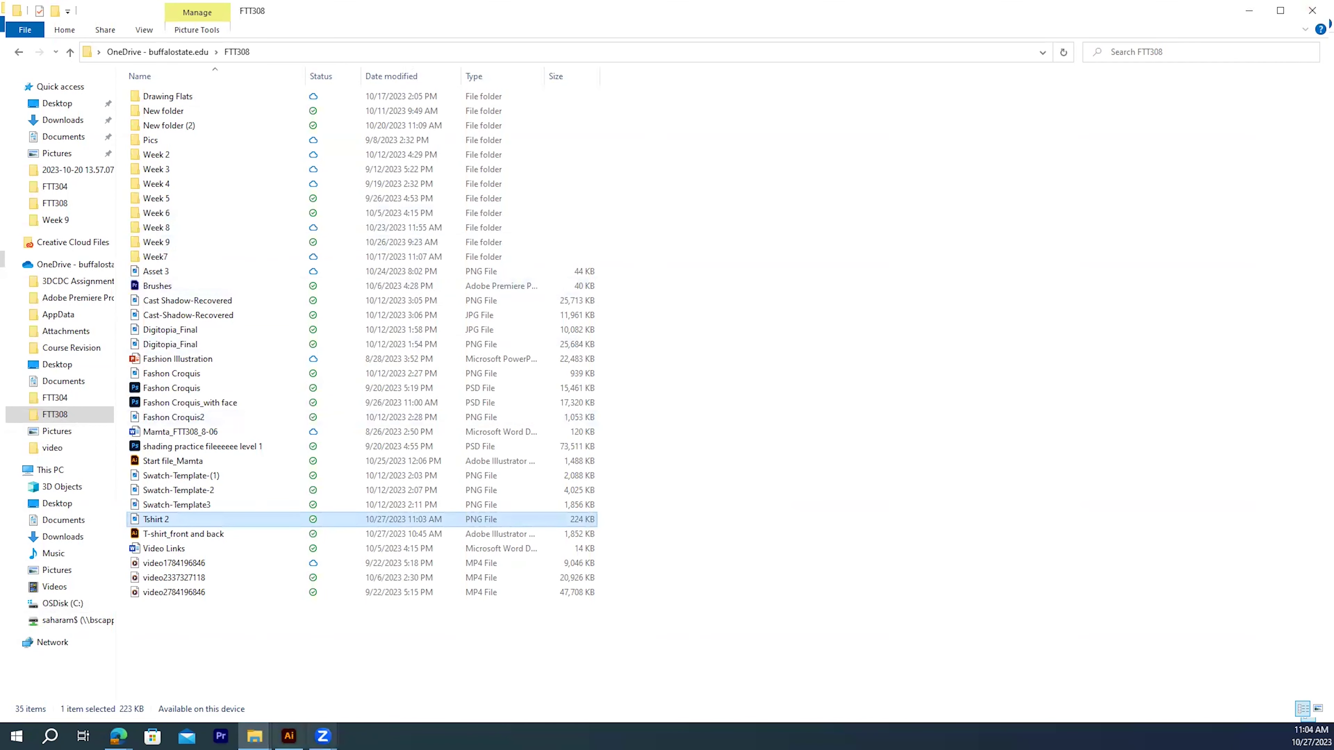
{"action": "left_click", "coordinate": [289, 736]}
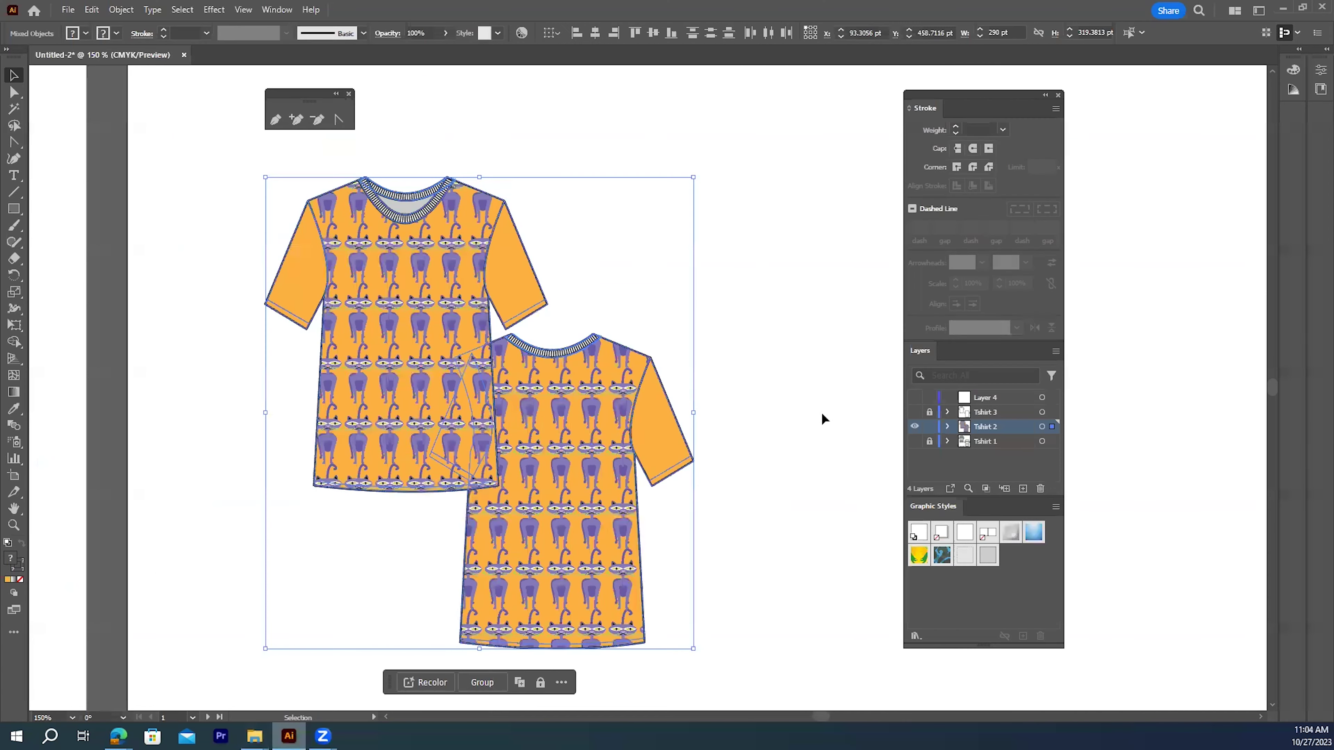
{"action": "left_click", "coordinate": [798, 398]}
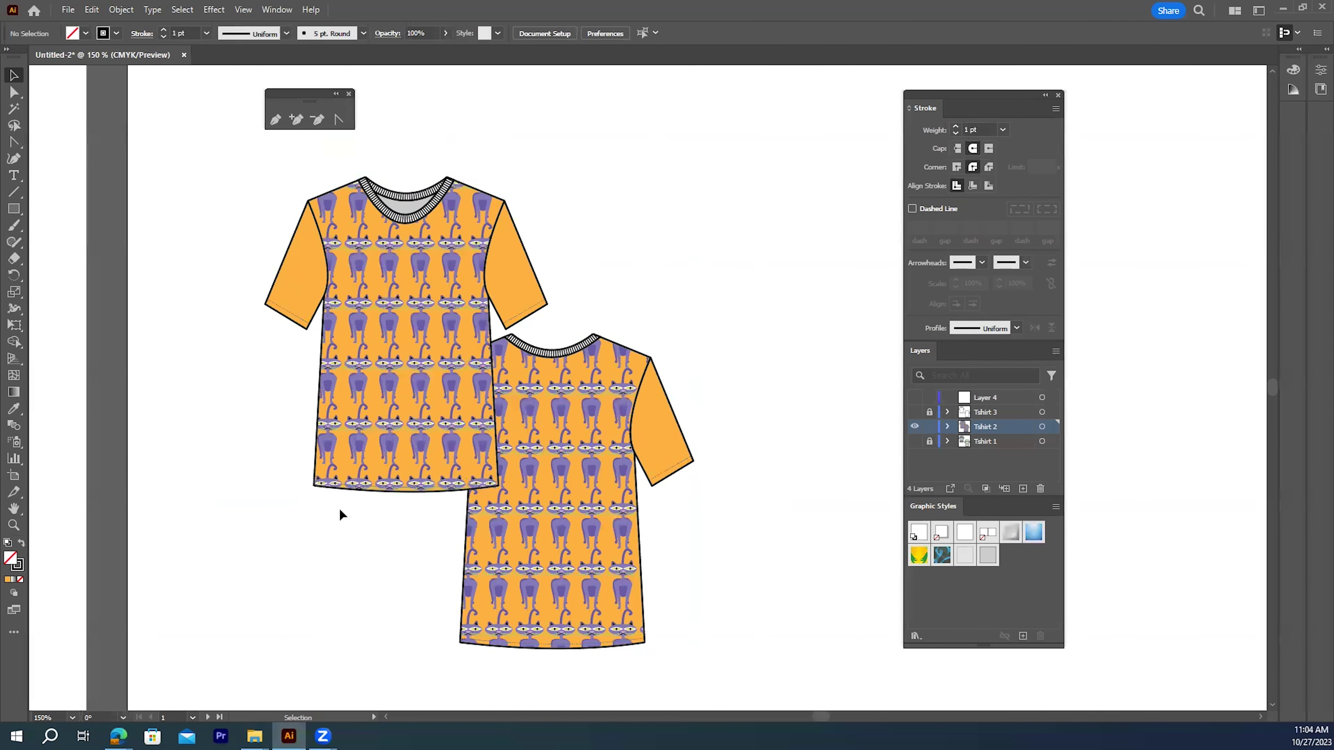